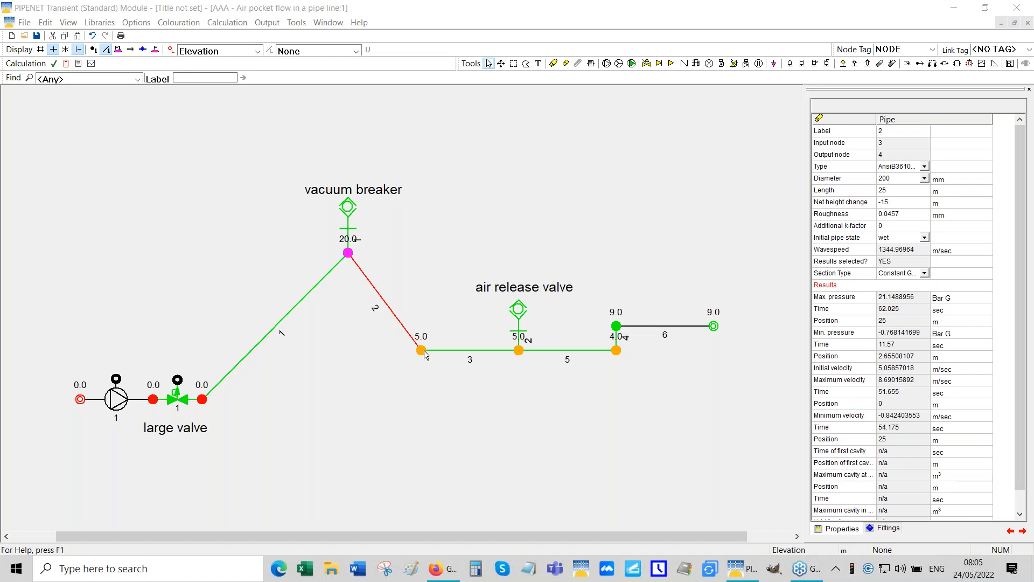
# - Check the initial pipe state of pipe 2 and review the large valve's time function data without changing it
pyautogui.click(861, 238)
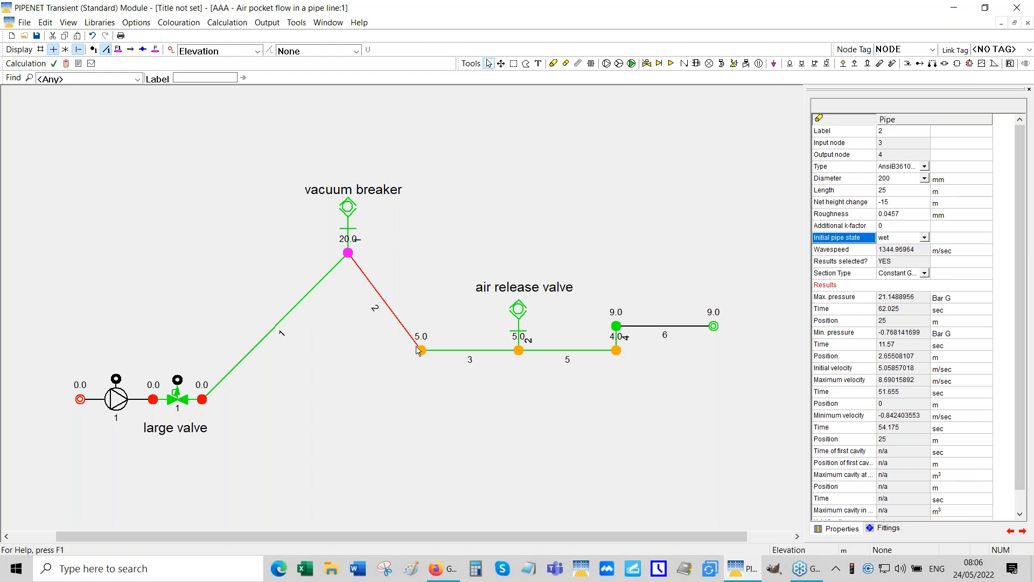
pyautogui.click(178, 380)
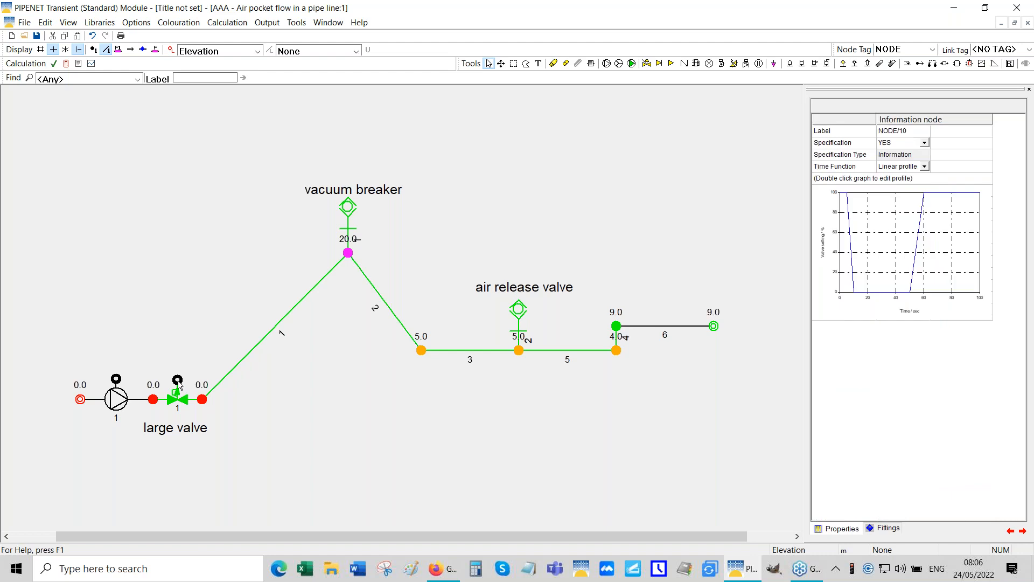
pyautogui.doubleClick(881, 249)
pyautogui.moveTo(527, 167); pyautogui.dragTo(718, 65)
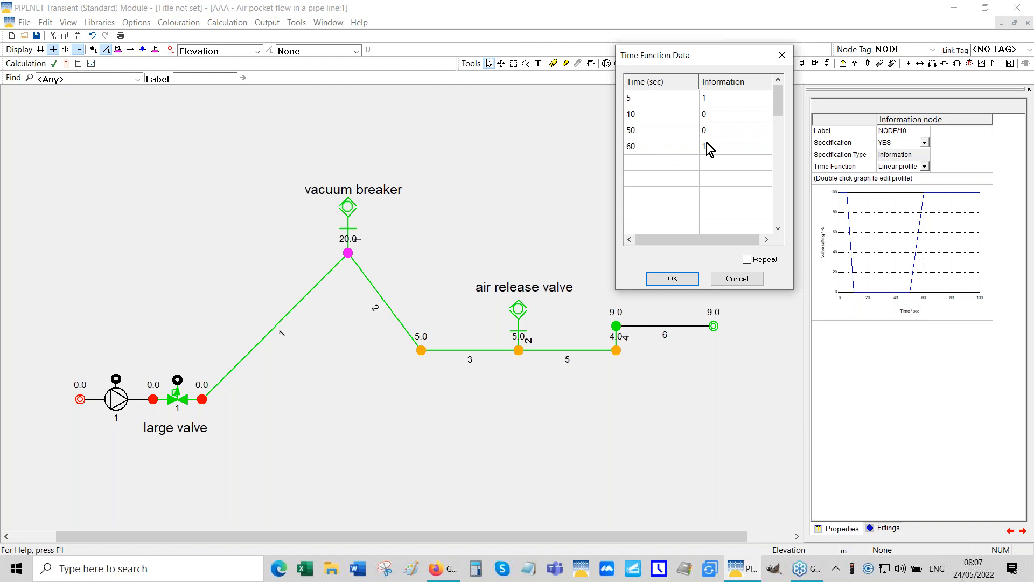
pyautogui.click(733, 279)
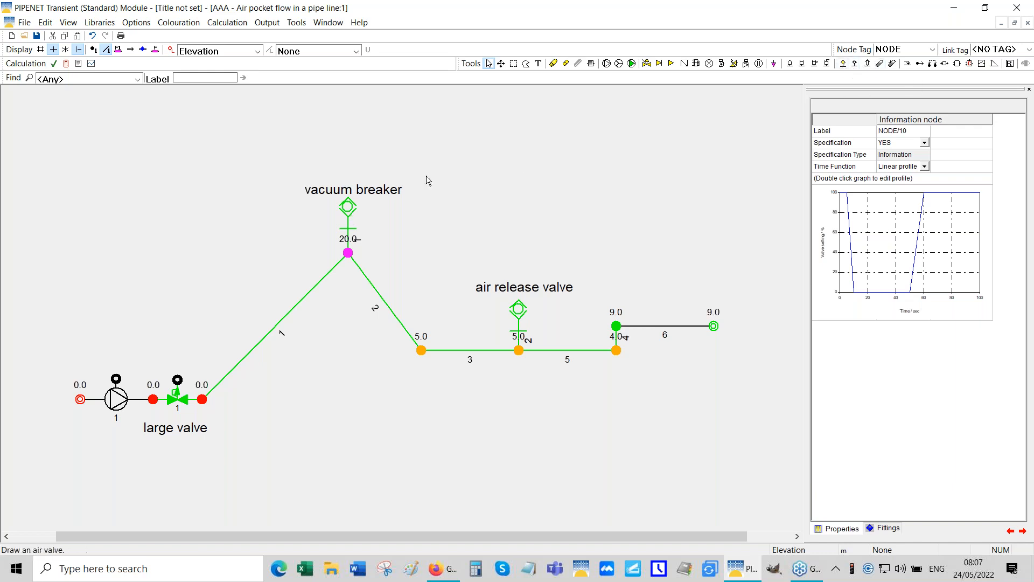
# - Inspect the vacuum breaker's inlet and outlet valve diameters, and view the air release valve's properties
pyautogui.click(348, 248)
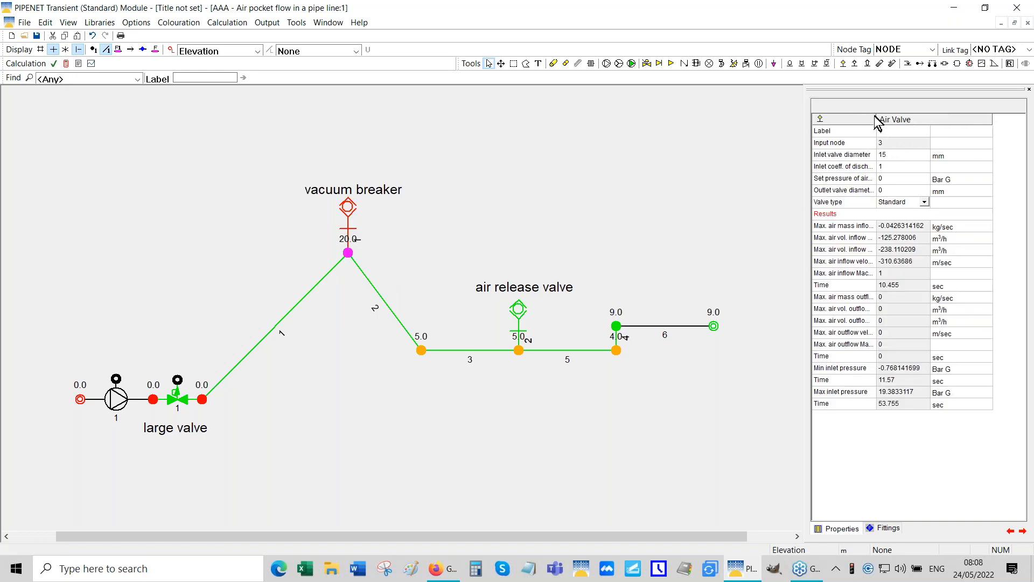
pyautogui.moveTo(875, 115); pyautogui.dragTo(928, 116)
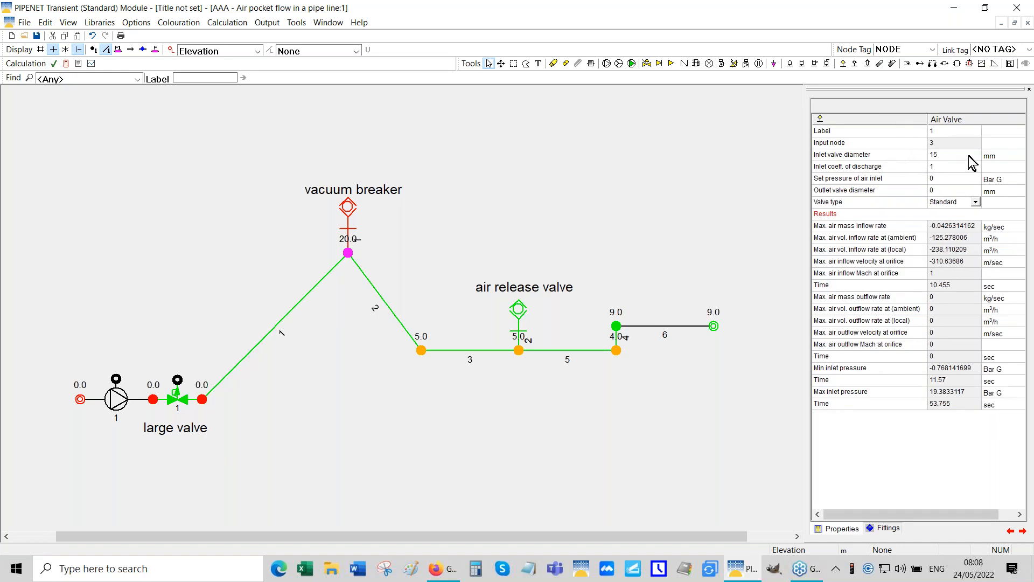
pyautogui.click(853, 158)
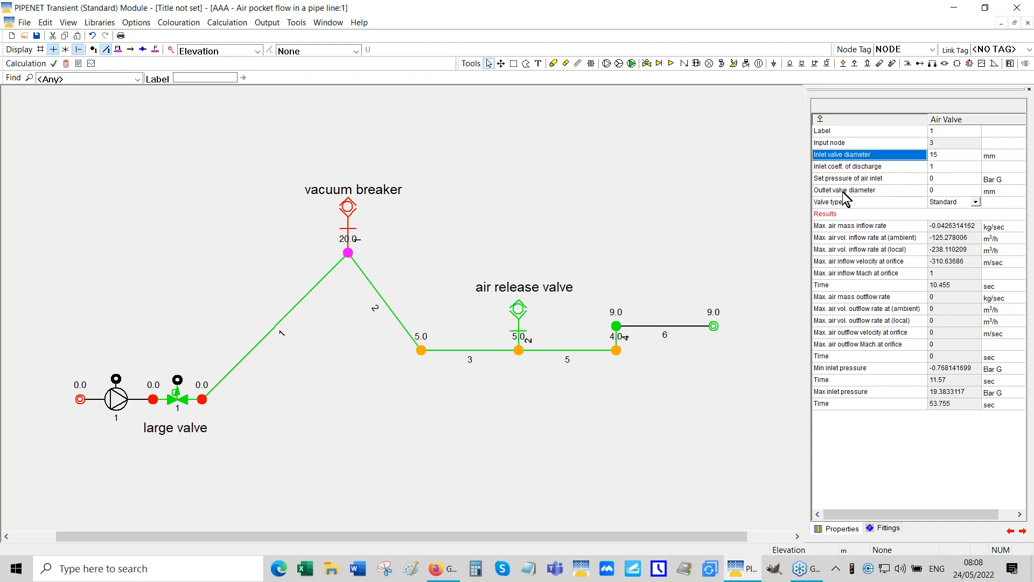
pyautogui.click(844, 192)
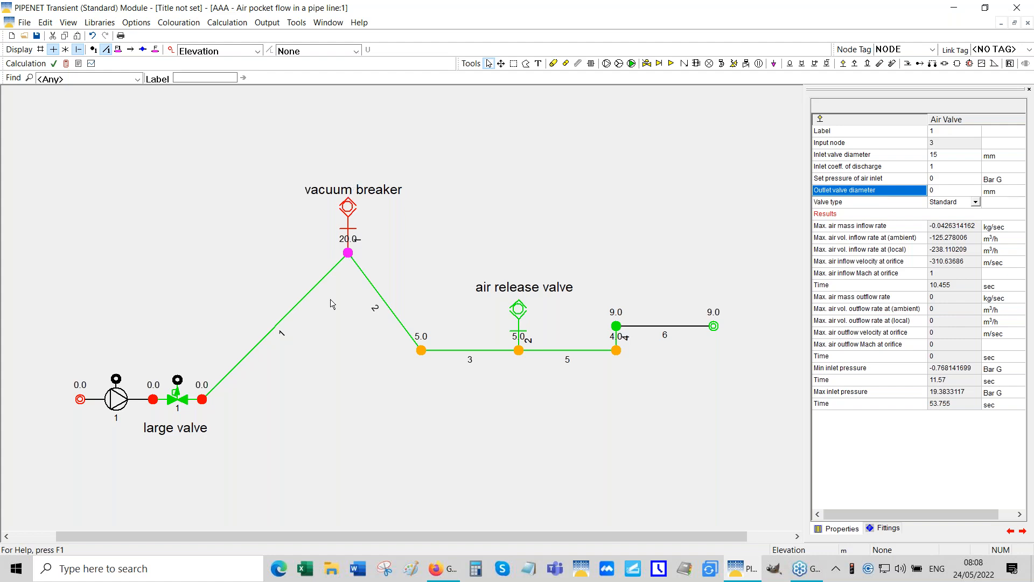
pyautogui.click(519, 346)
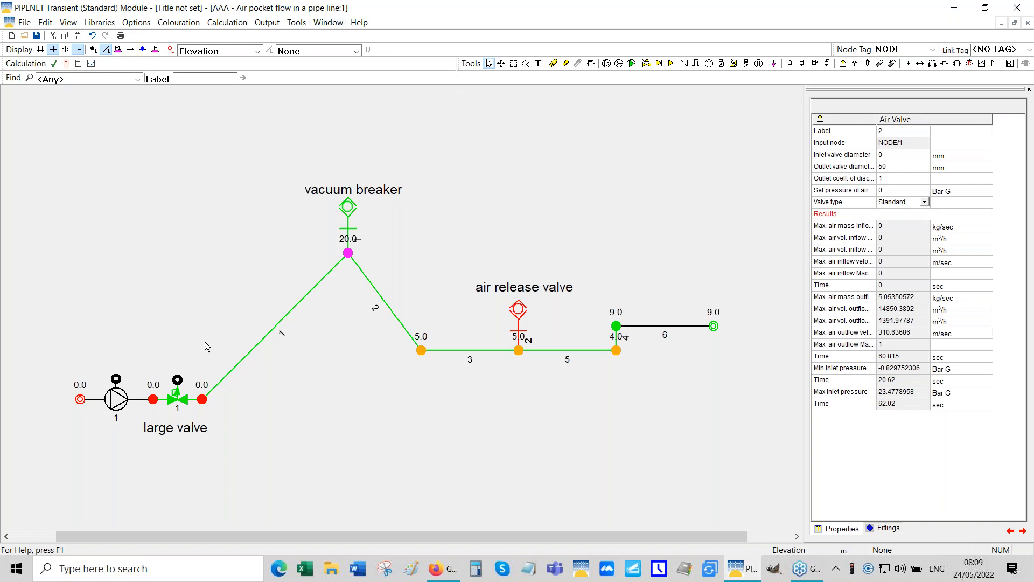
# - Review the network's module options beside the schematic and close them without changes
pyautogui.click(136, 25)
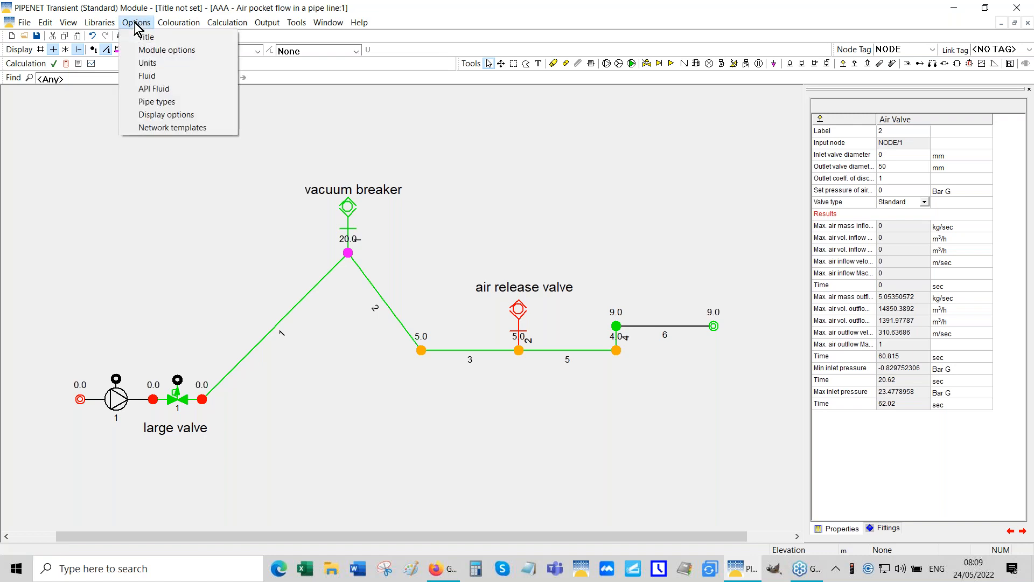
pyautogui.click(173, 50)
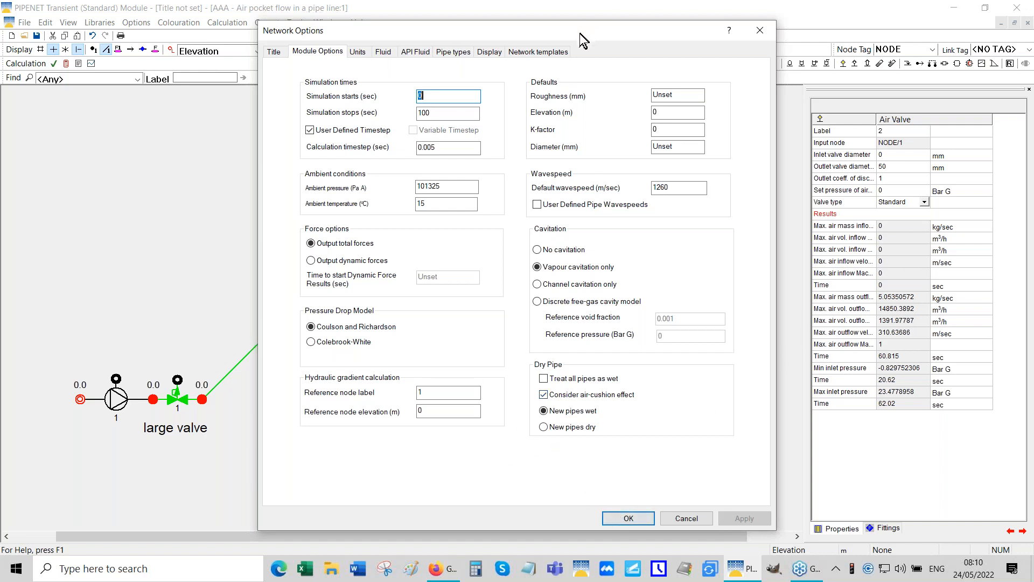
pyautogui.moveTo(582, 33); pyautogui.dragTo(786, 43)
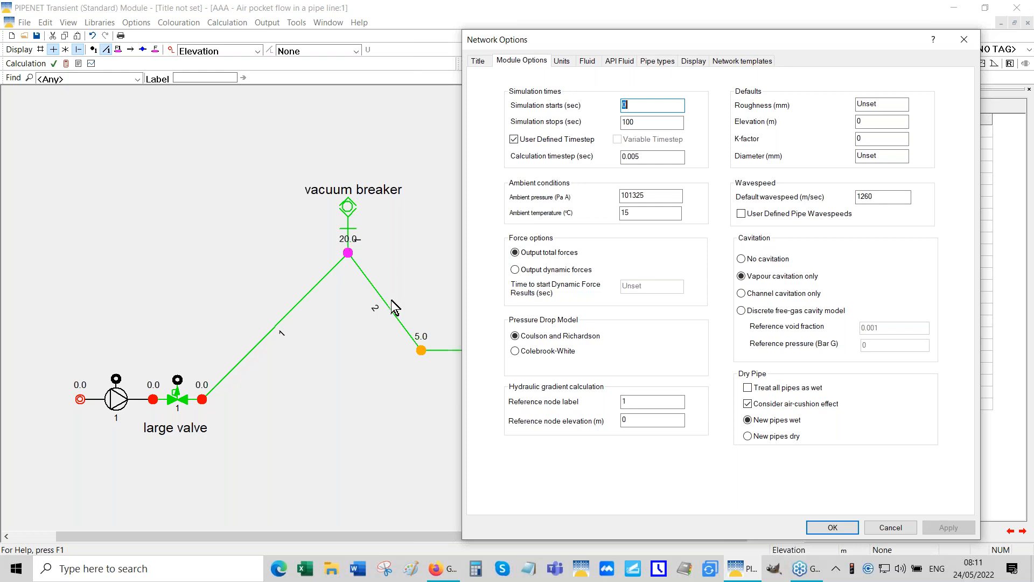
pyautogui.click(882, 527)
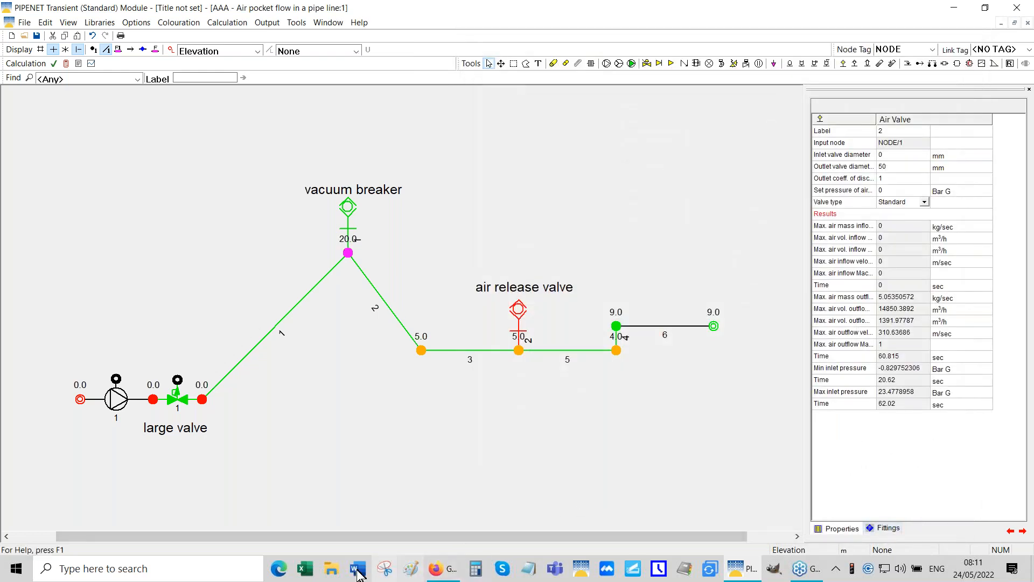
# - Switch to File Explorer and open the presentation "0000 - Presentation - Priming cases" from C:, 0000 PIPENETWebinar, Part1DryPipesPriming
pyautogui.click(332, 571)
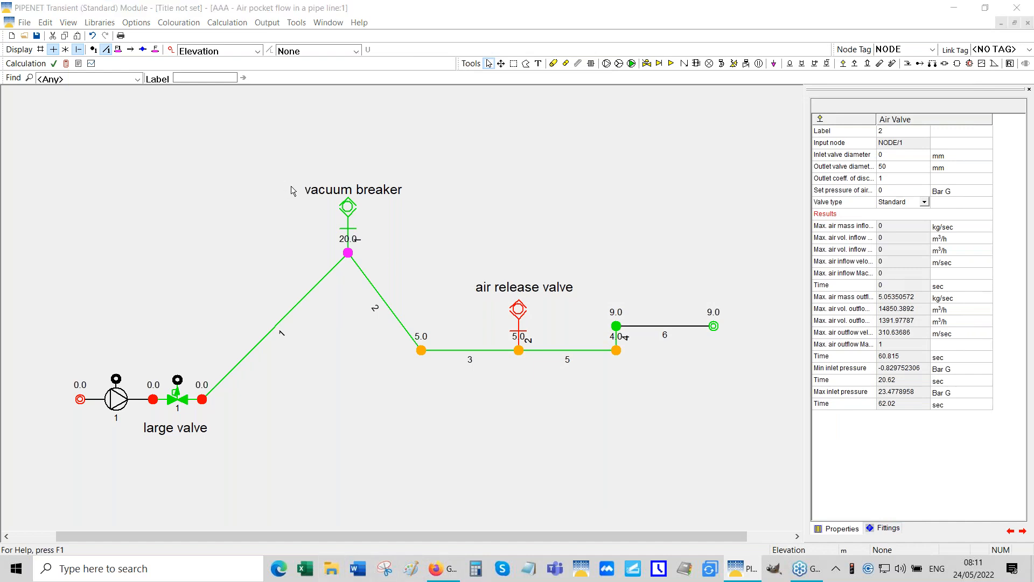
pyautogui.click(71, 318)
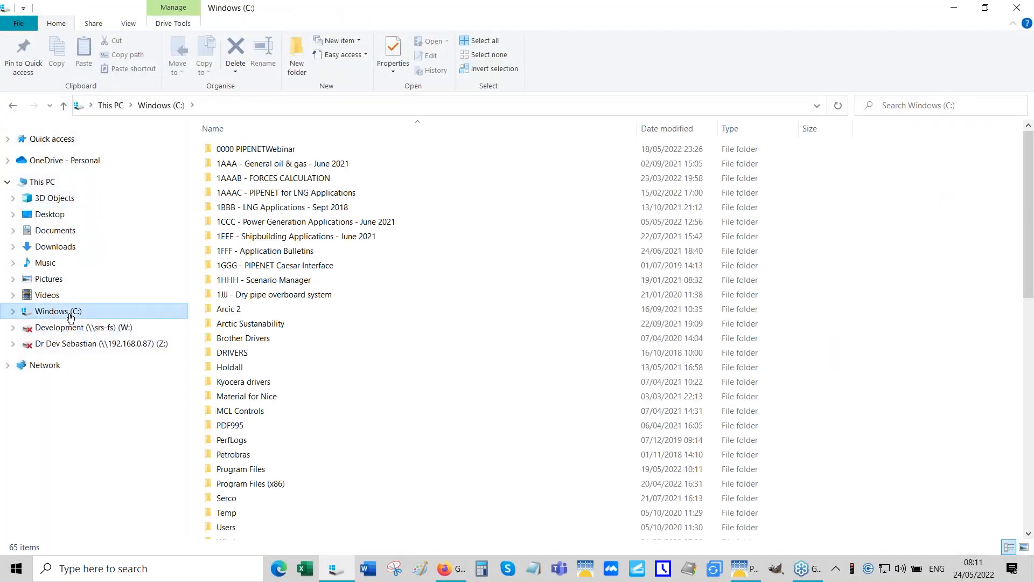
pyautogui.doubleClick(262, 155)
pyautogui.doubleClick(263, 152)
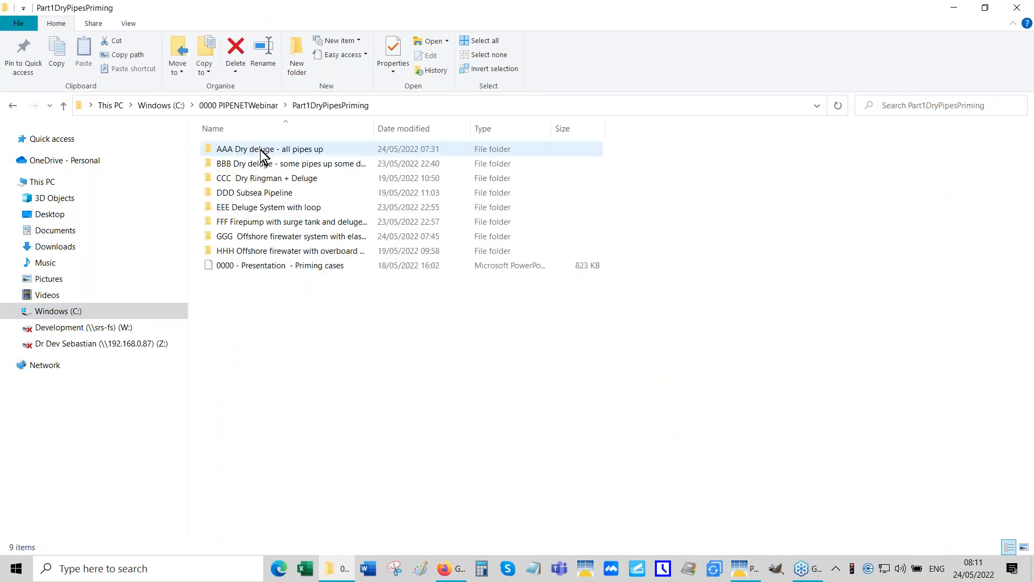
pyautogui.doubleClick(259, 270)
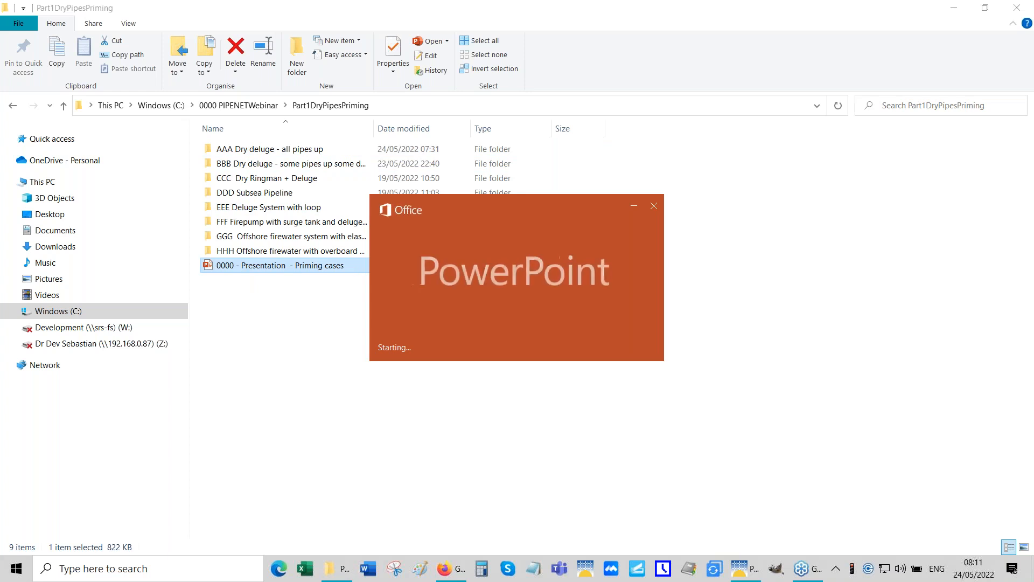
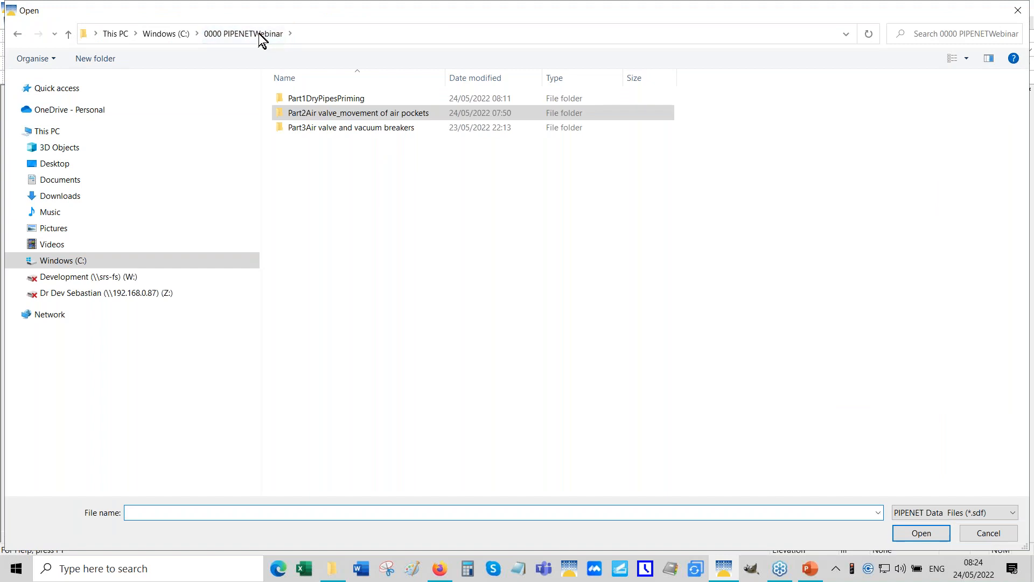
# - Open "AAA - Dry pipe 1 - deluge system with all pipes going up", discarding current network changes and accepting the same-named .slf file
pyautogui.doubleClick(345, 101)
pyautogui.doubleClick(345, 100)
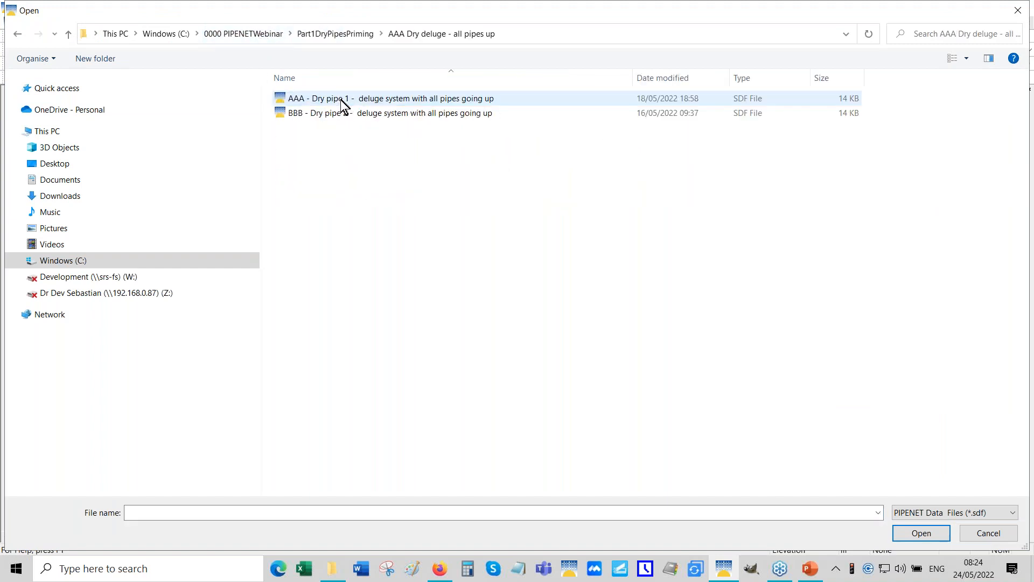
pyautogui.click(341, 99)
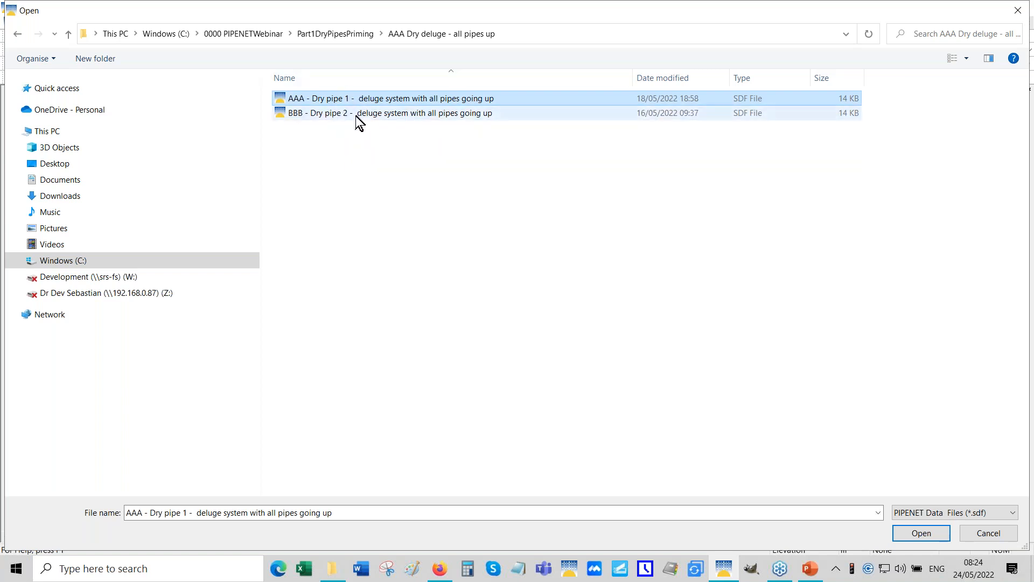
pyautogui.doubleClick(335, 102)
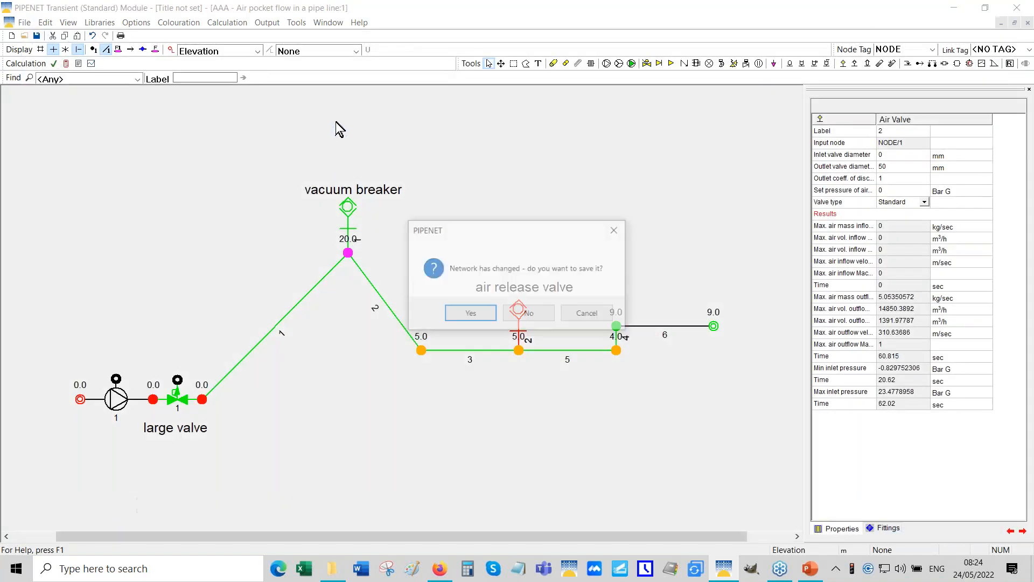
pyautogui.click(527, 313)
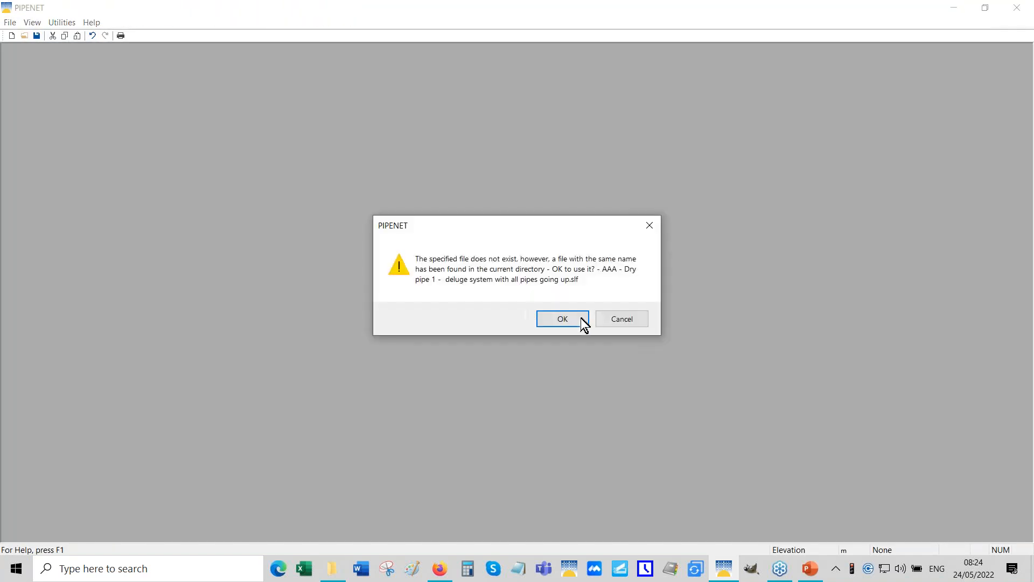
pyautogui.click(577, 324)
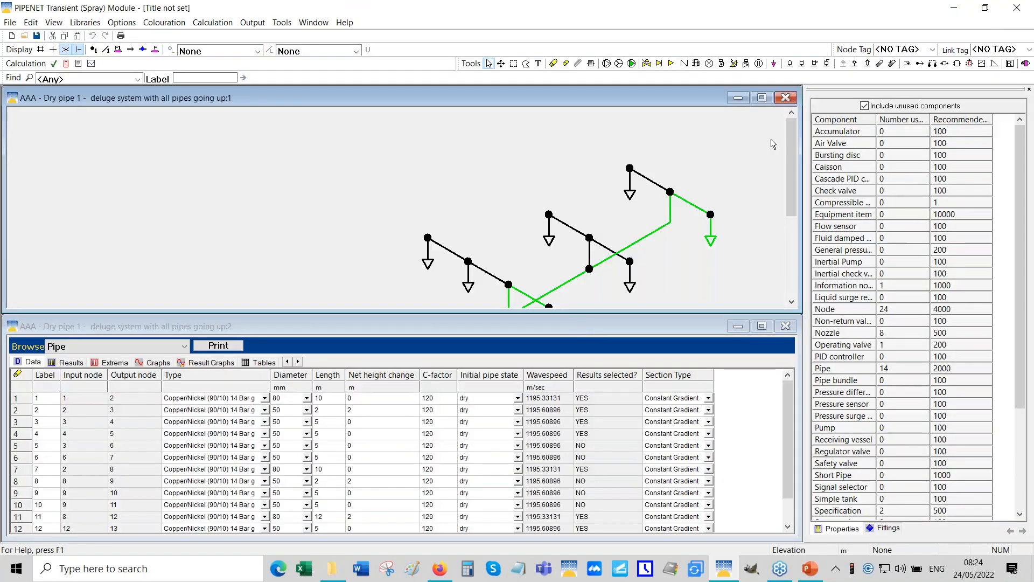
# - Maximise the deluge system's schematic window and enlarge the network in it
pyautogui.click(763, 98)
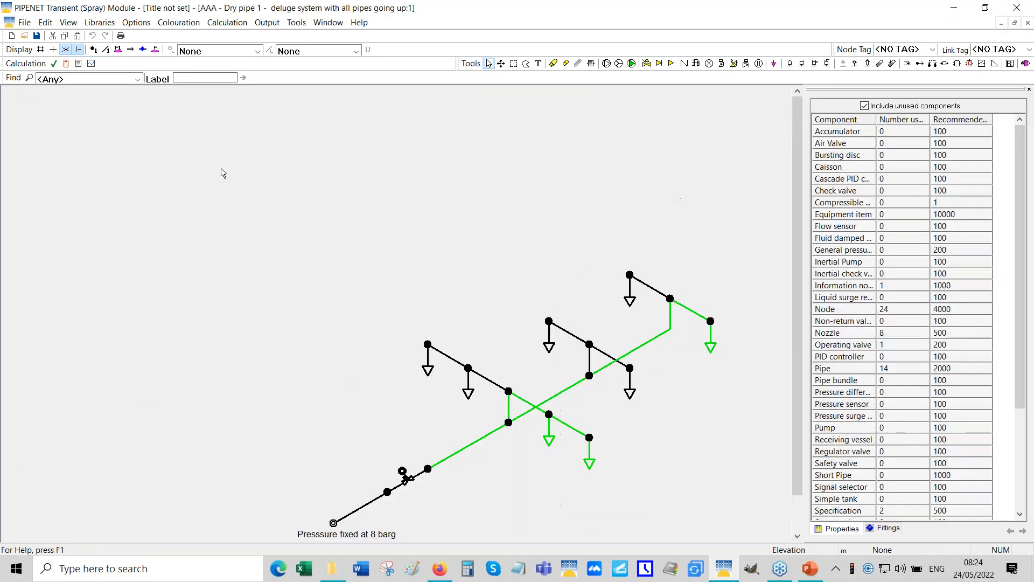
pyautogui.rightClick(224, 180)
pyautogui.click(248, 254)
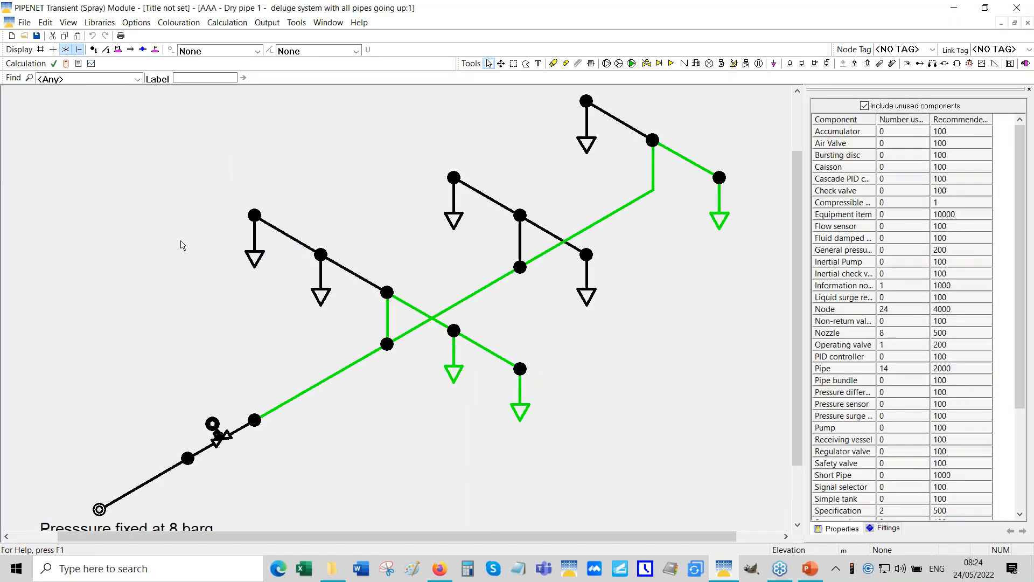
# - Review the dry pipe settings in the deluge network's module options and close them without changes
pyautogui.click(139, 25)
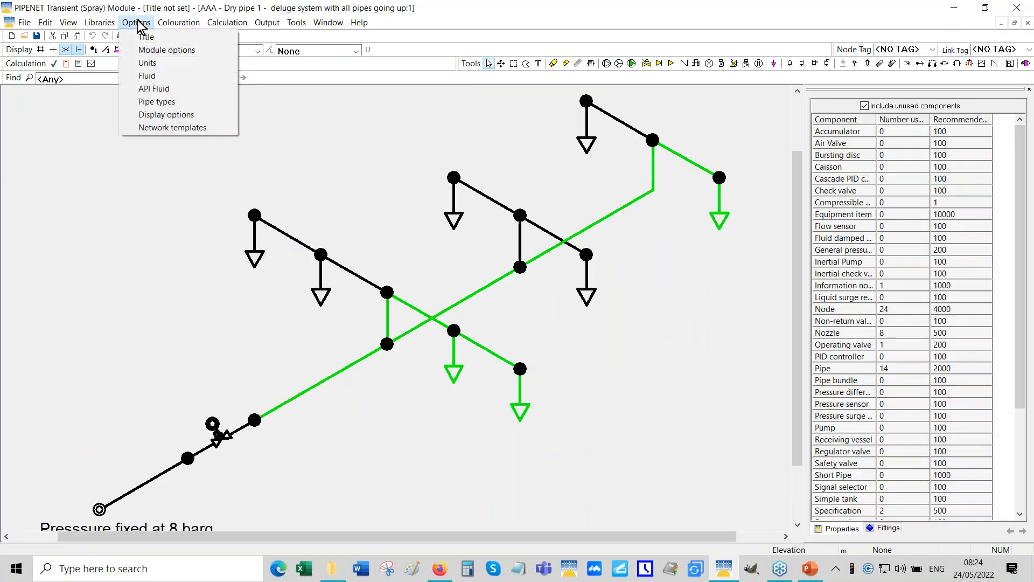
pyautogui.click(149, 53)
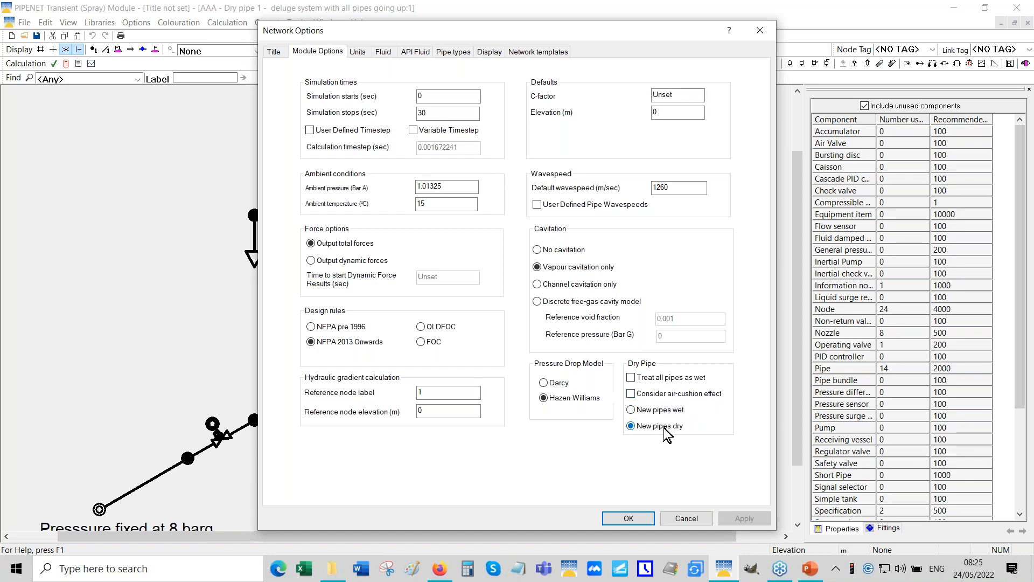
pyautogui.click(680, 520)
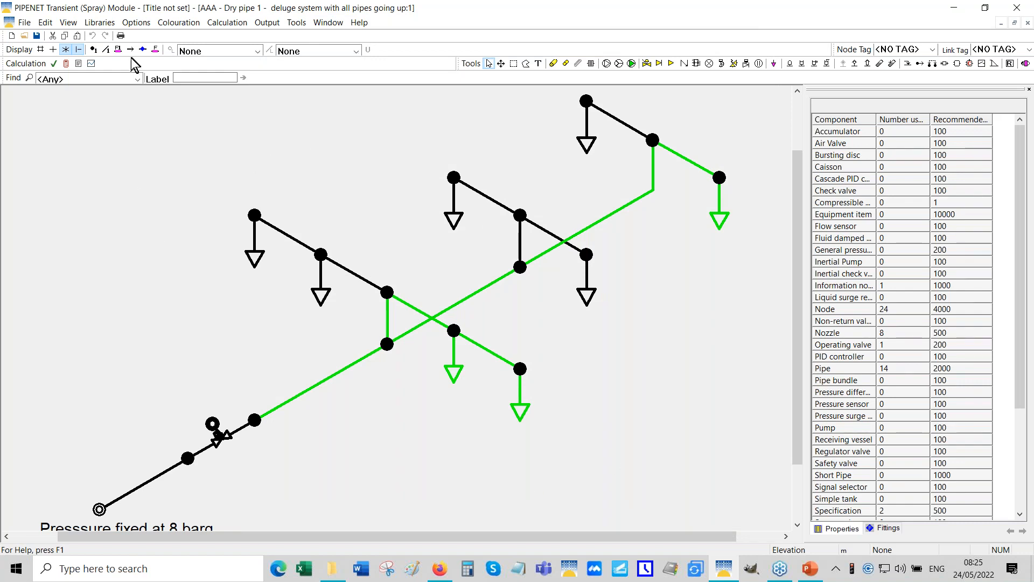
# - Turn on the display option that indicates pipes whose initial state is dry
pyautogui.click(138, 25)
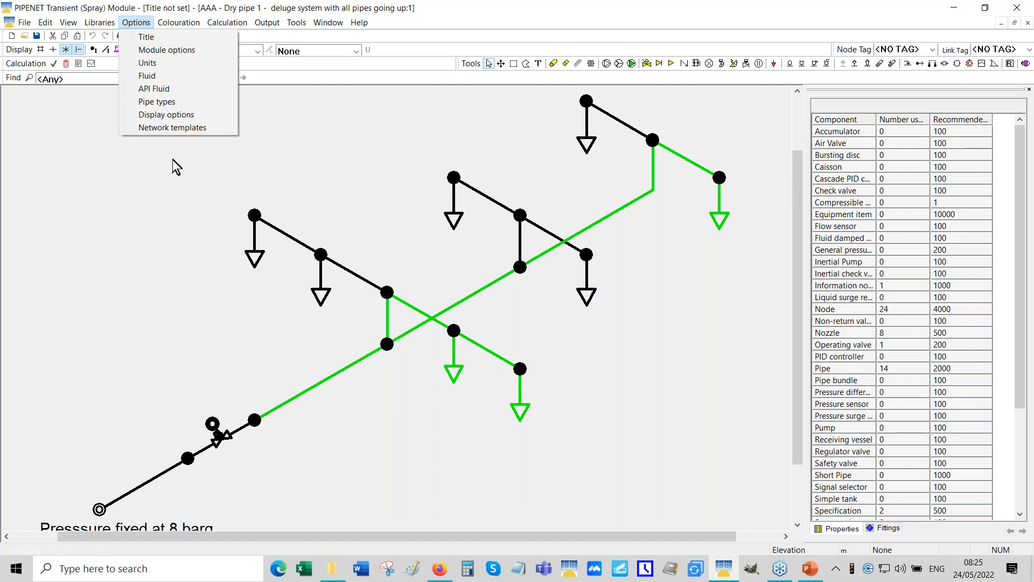
pyautogui.click(169, 119)
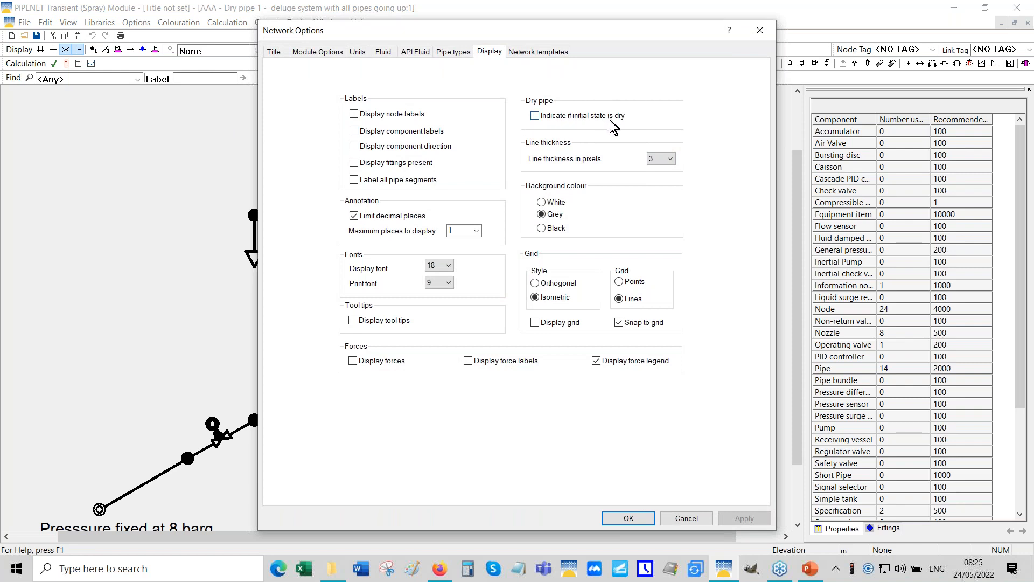
pyautogui.click(535, 118)
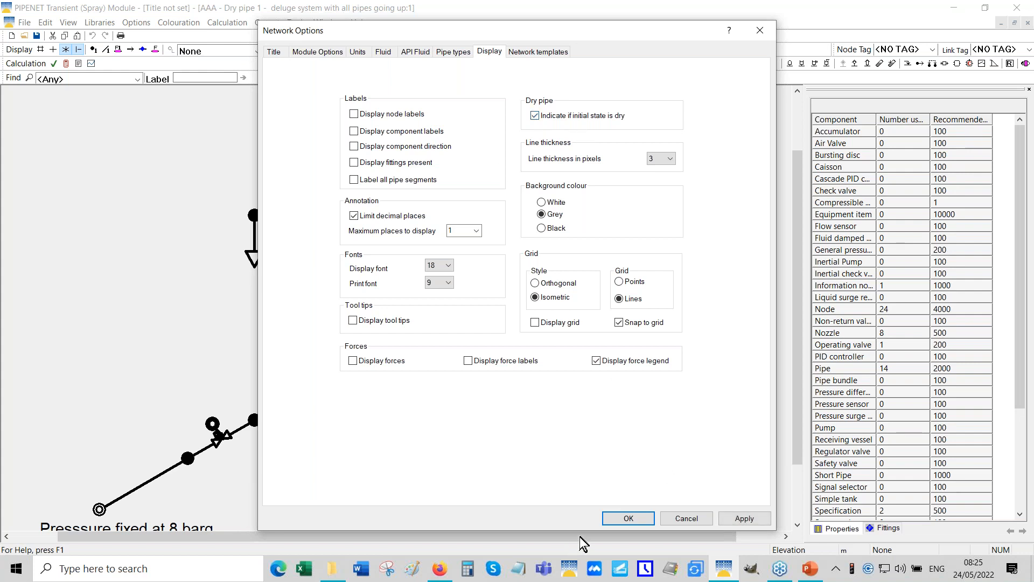
pyautogui.click(625, 519)
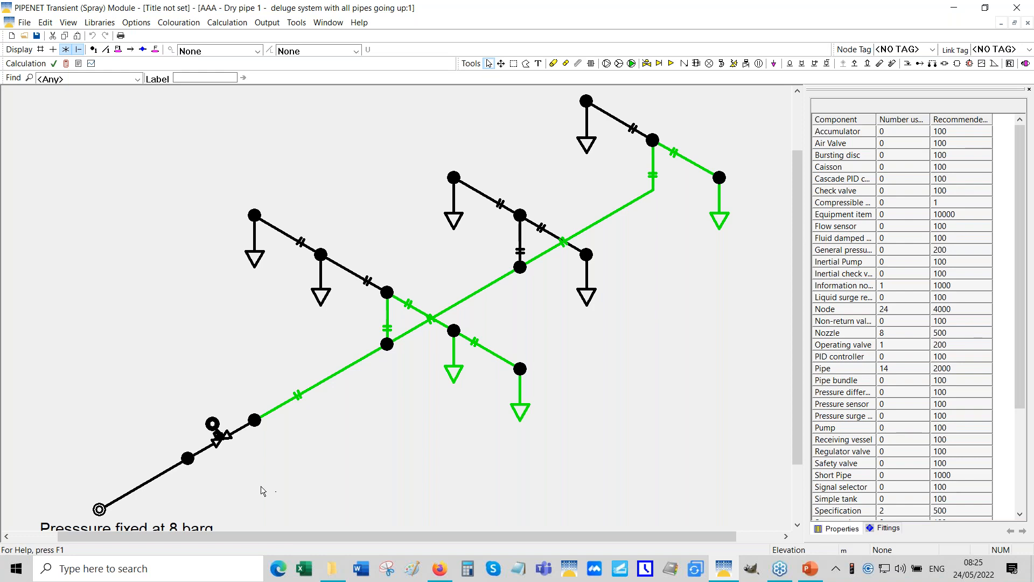
# - Check the initial pipe state of the inlet pipe upstream of the valve and of the first pipe downstream
pyautogui.click(153, 483)
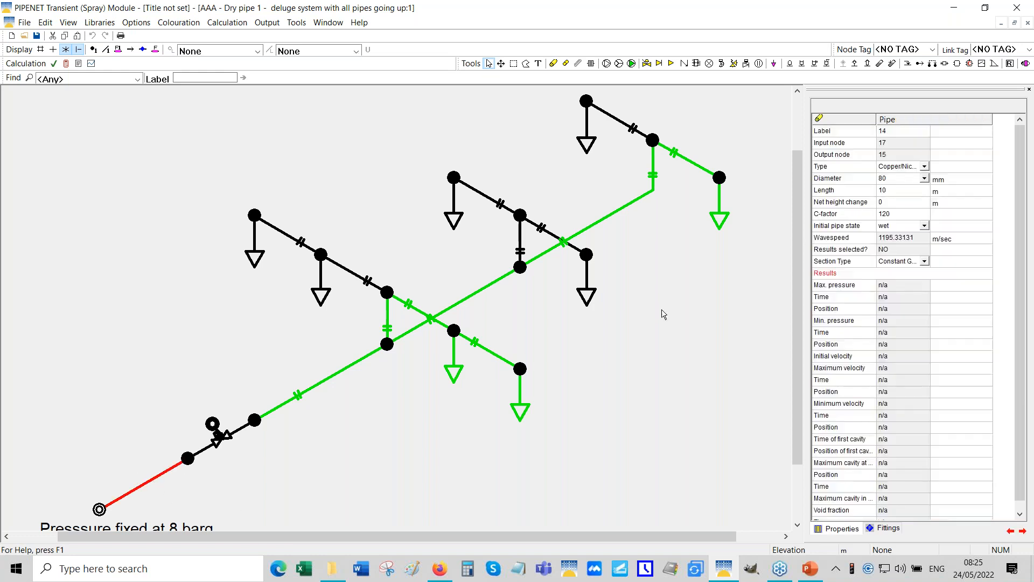
pyautogui.click(842, 229)
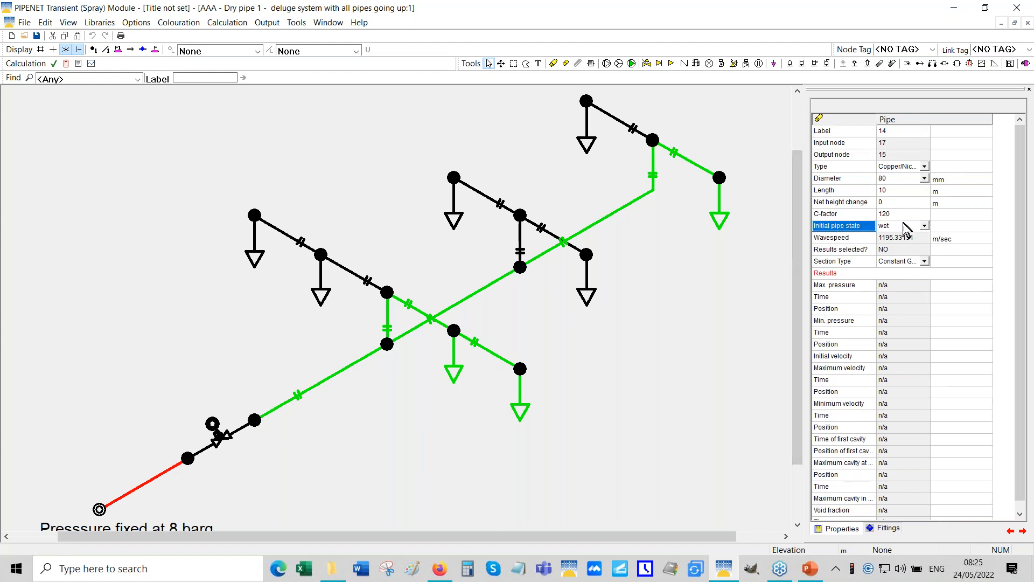
pyautogui.click(348, 367)
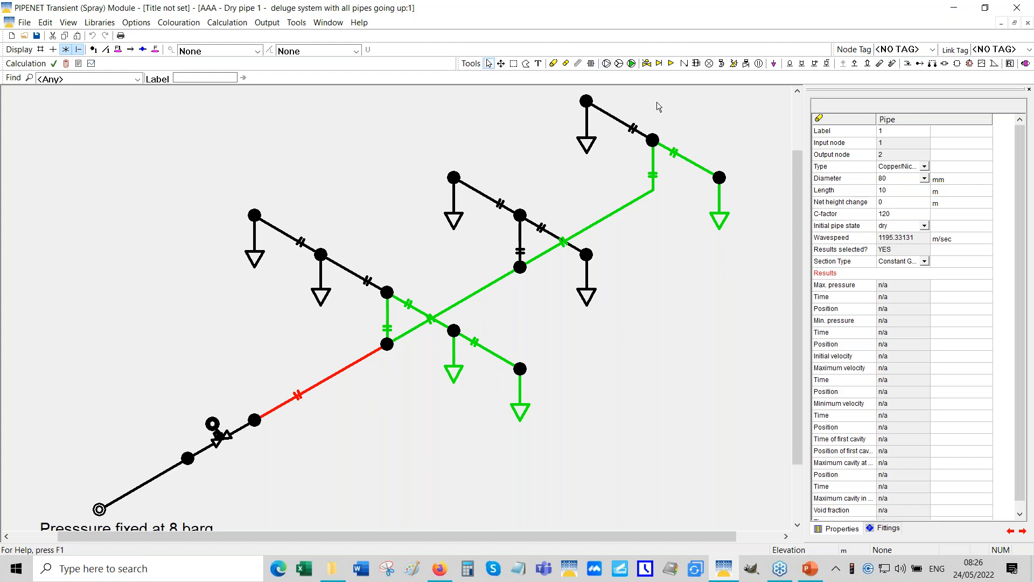
# - Check the ramp start and stop times of the valve's information node and the constant pressure at the inlet node
pyautogui.click(213, 425)
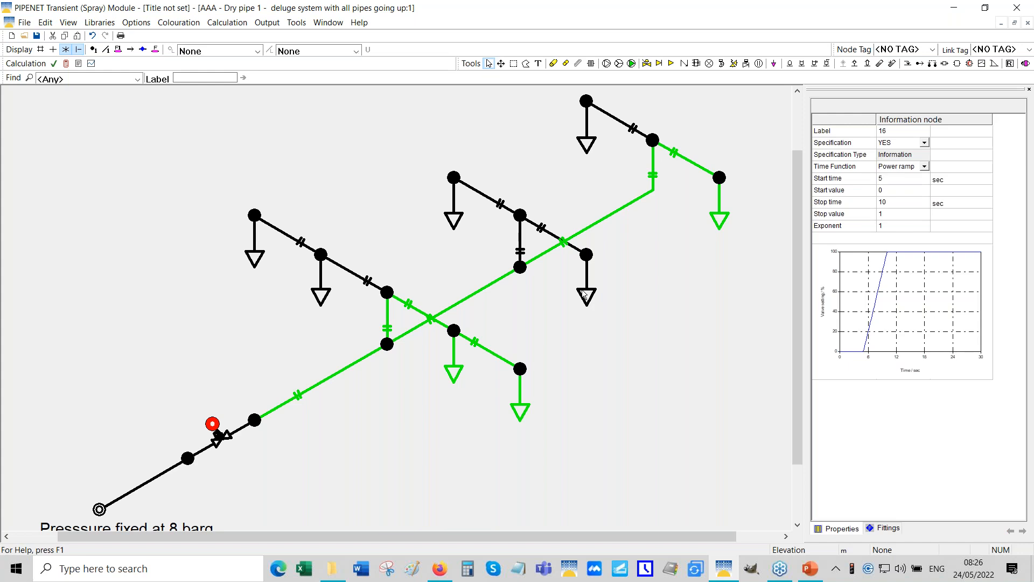
pyautogui.click(854, 178)
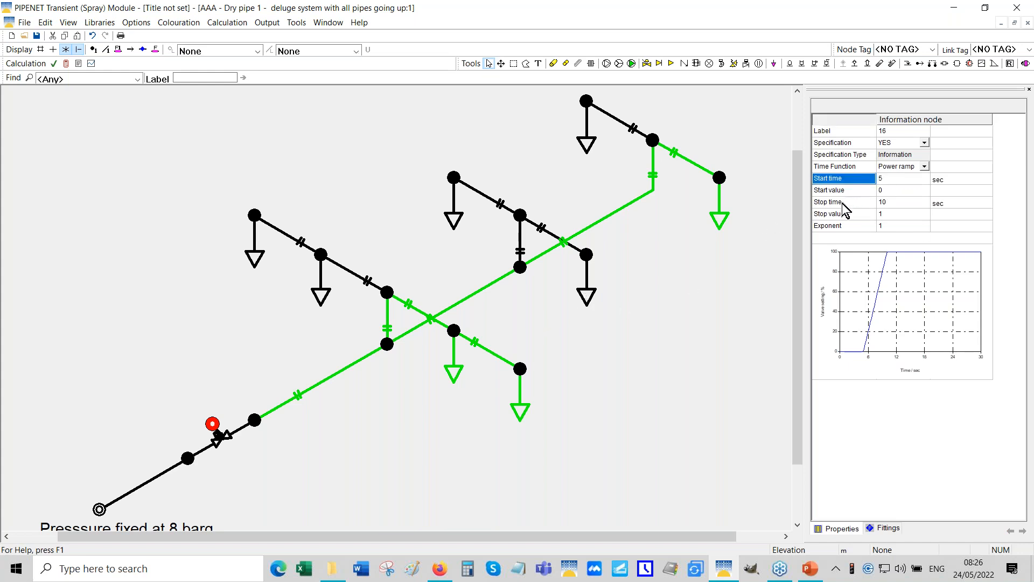
pyautogui.click(844, 203)
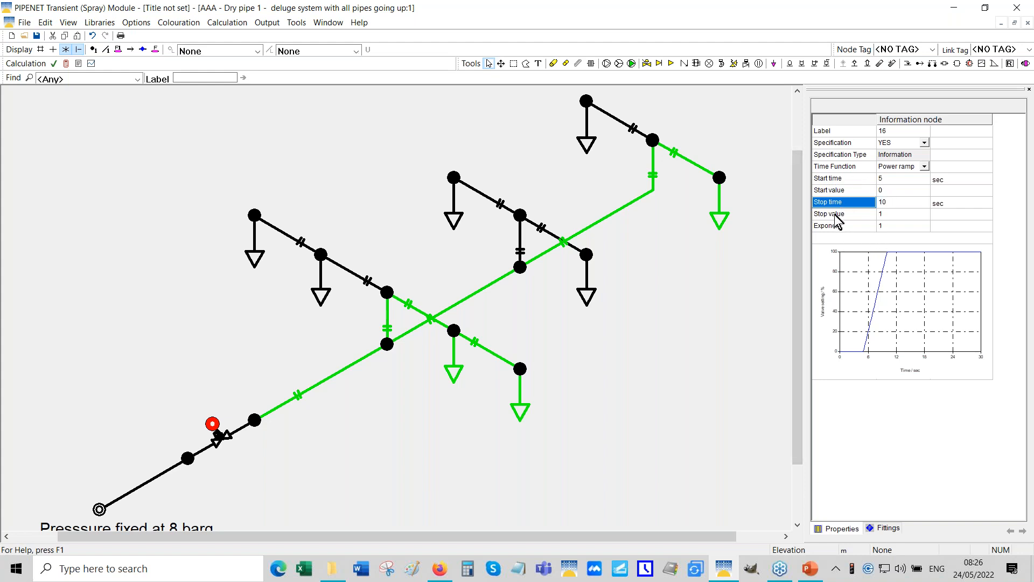
pyautogui.click(99, 510)
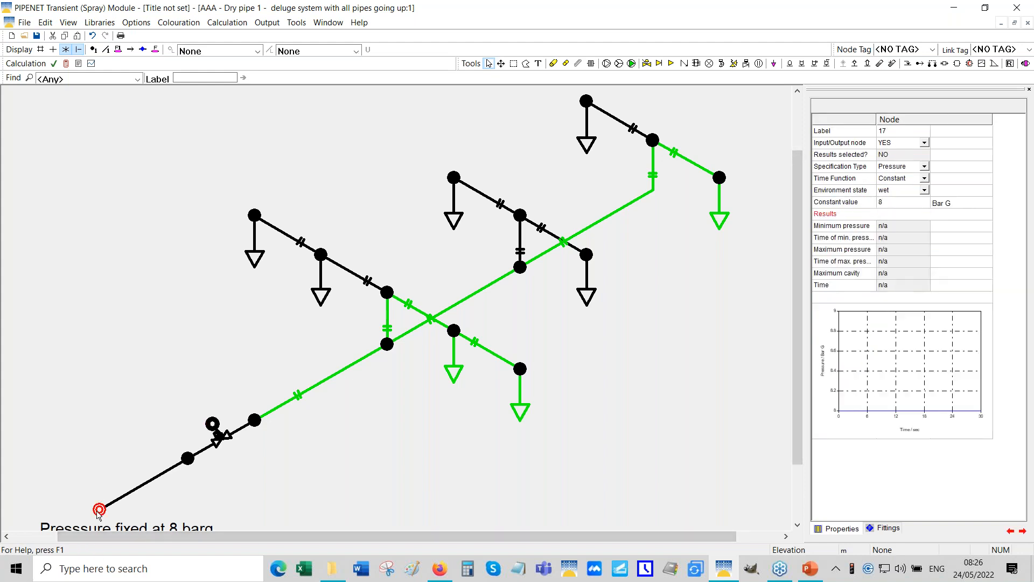
pyautogui.click(857, 203)
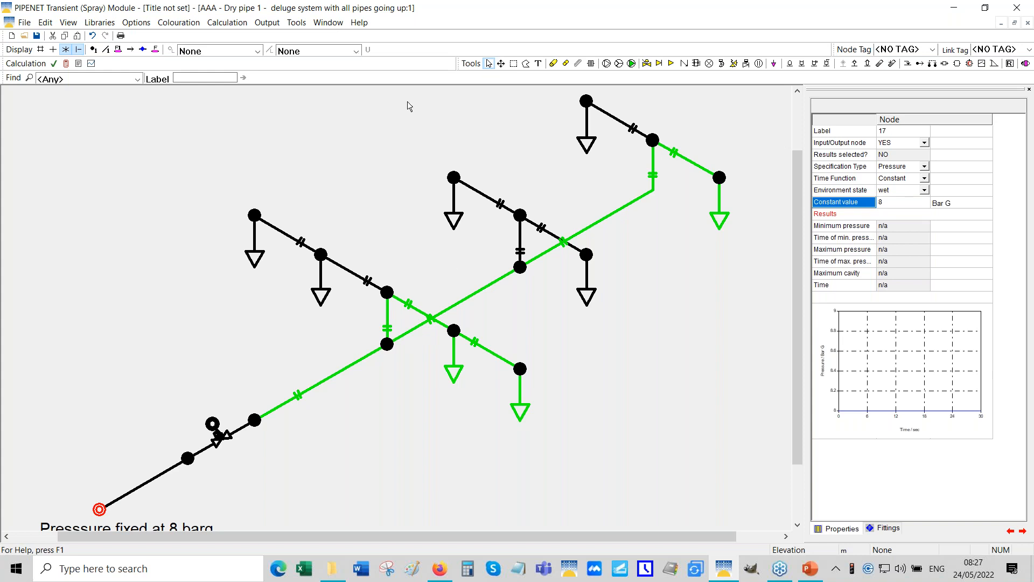
# - Run the transient calculation of the deluge system with the existing output options and close the calculator when it completes
pyautogui.click(66, 63)
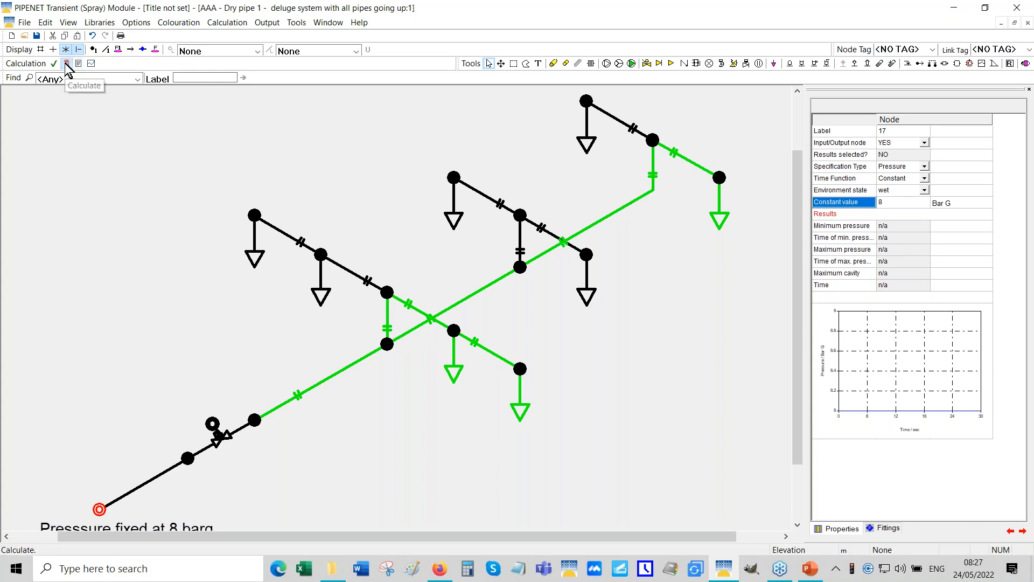
pyautogui.click(613, 325)
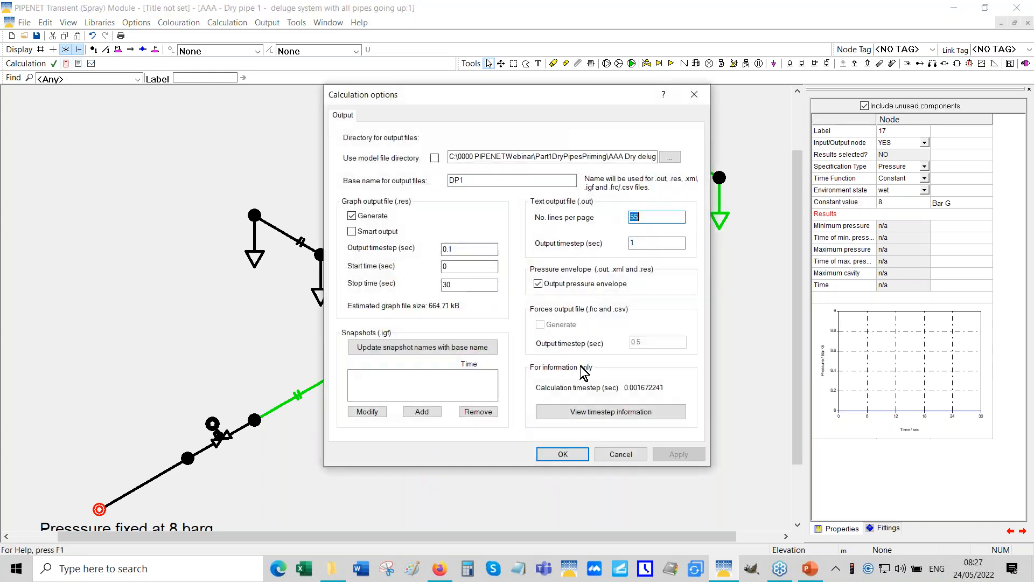
pyautogui.click(570, 454)
pyautogui.click(559, 330)
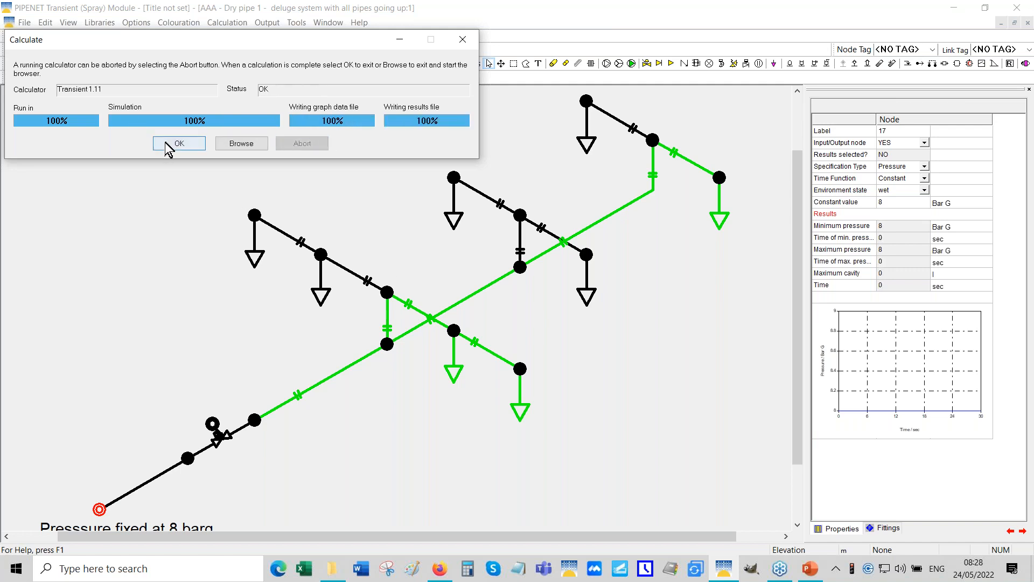
pyautogui.click(178, 143)
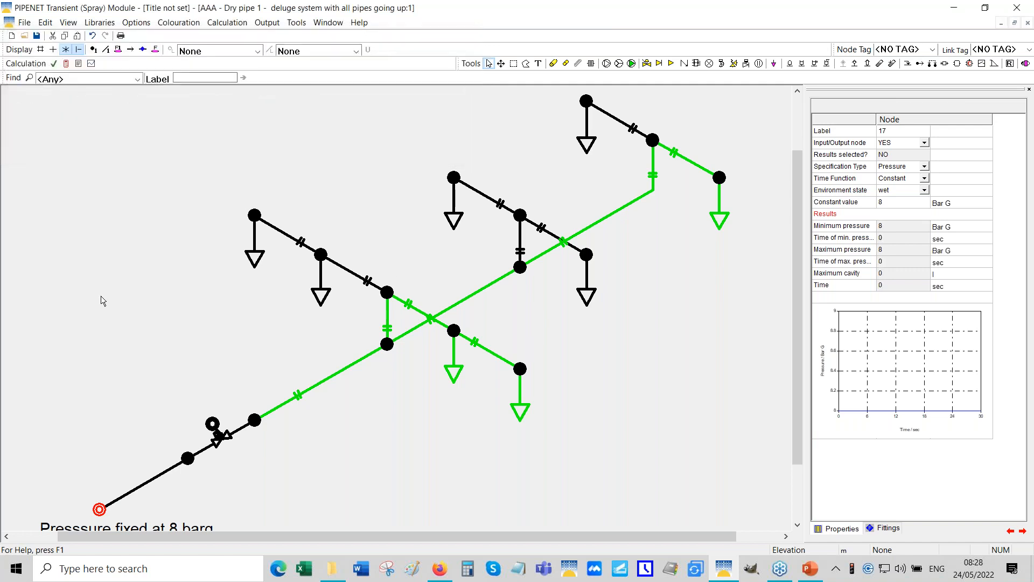
# - Tile the windows horizontally and display the calculated results for the nozzles in the data browser
pyautogui.click(328, 24)
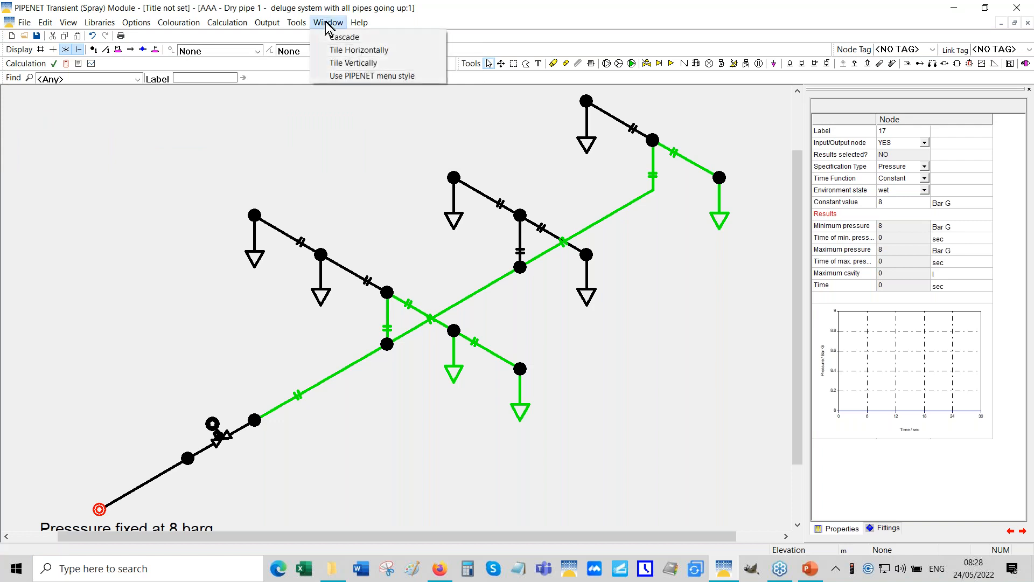
pyautogui.click(347, 49)
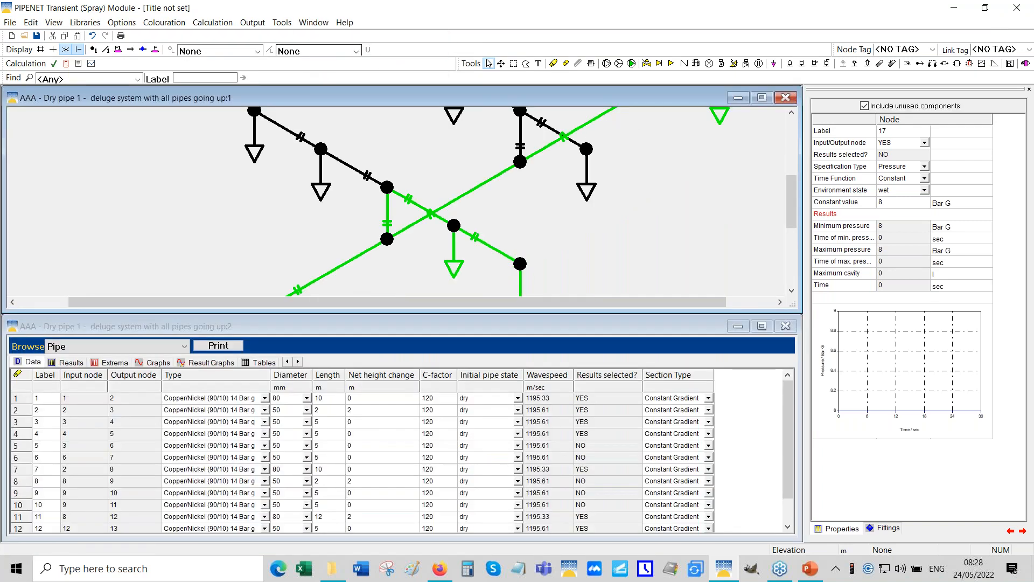
pyautogui.click(186, 347)
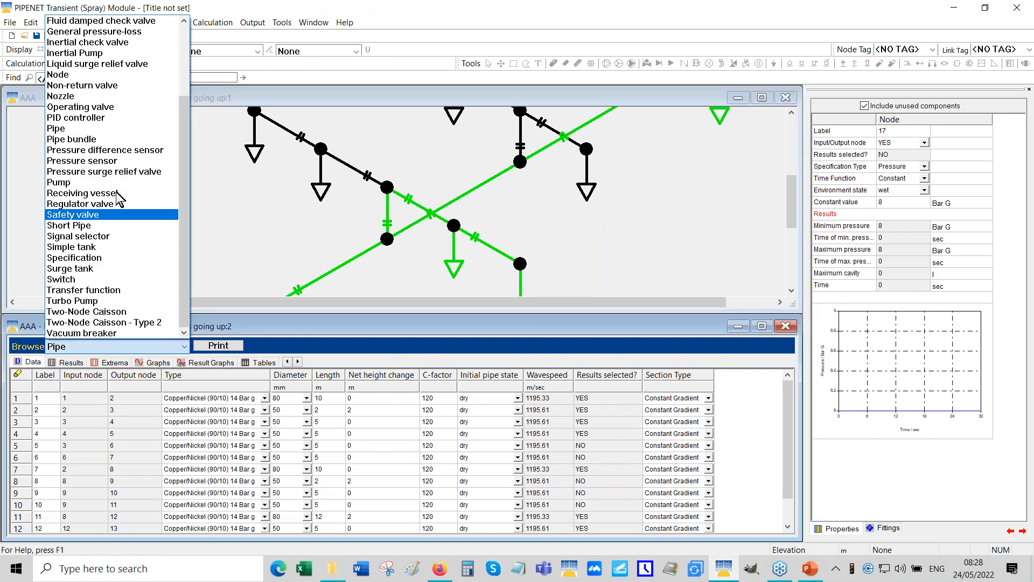
pyautogui.click(89, 97)
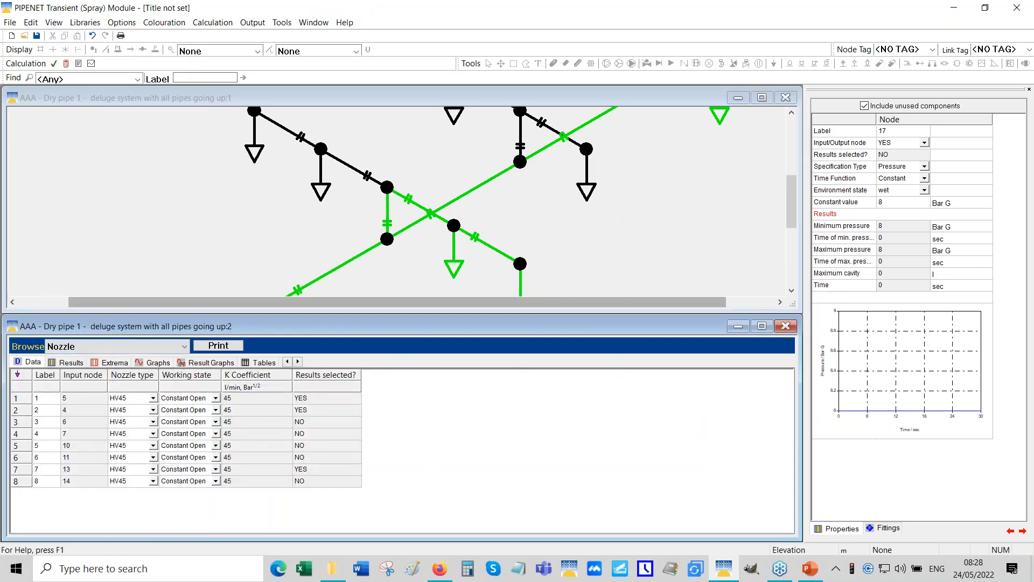
pyautogui.click(68, 362)
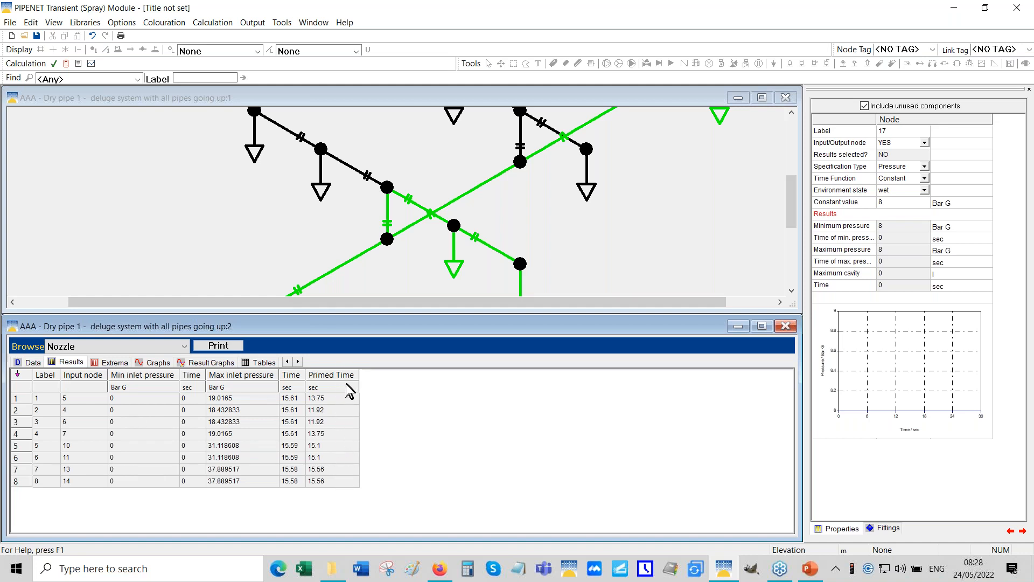
# - Sort the nozzle results by primed time in descending order and locate nozzle 8 in the schematic
pyautogui.click(329, 380)
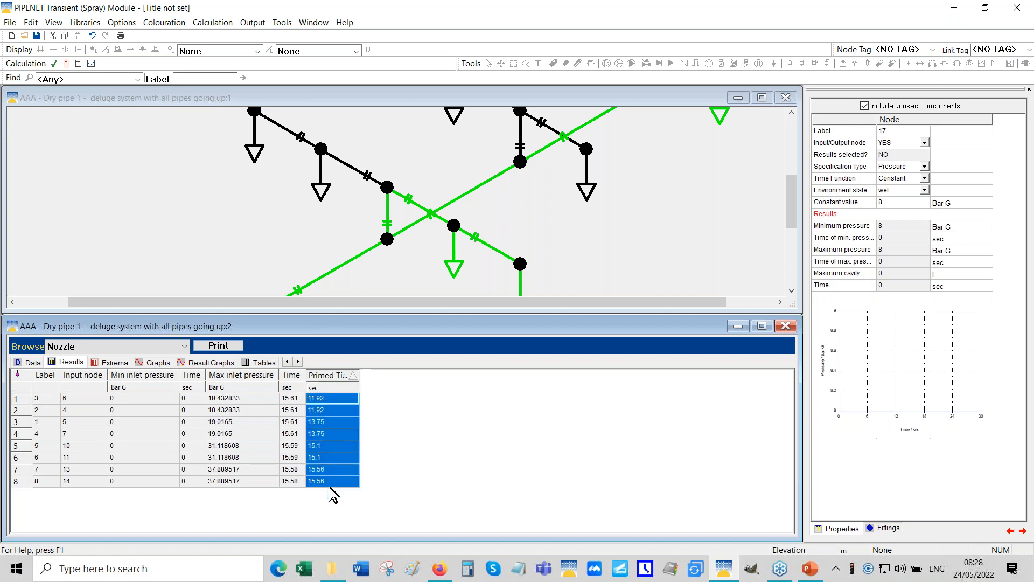
pyautogui.click(331, 380)
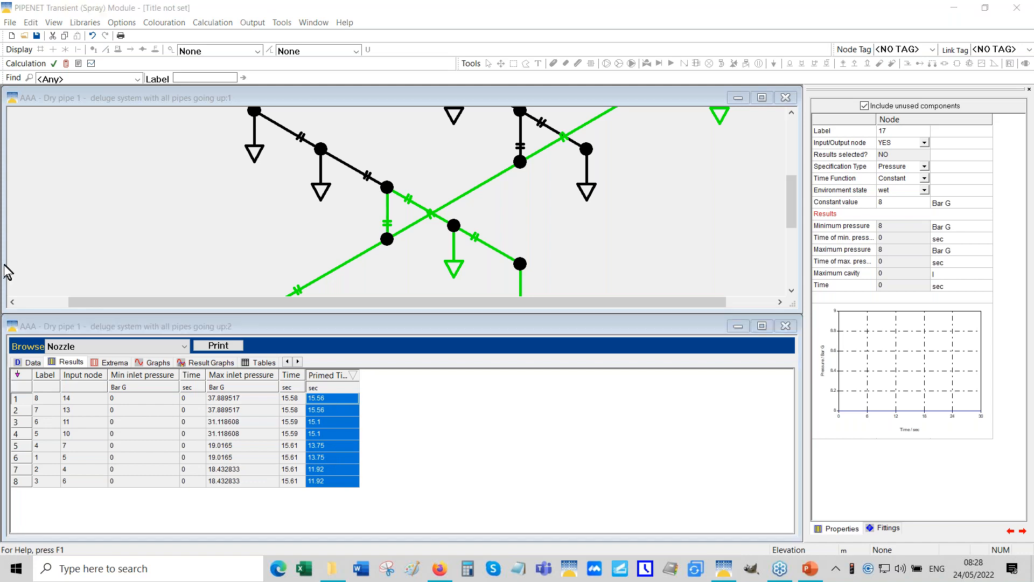
pyautogui.click(28, 402)
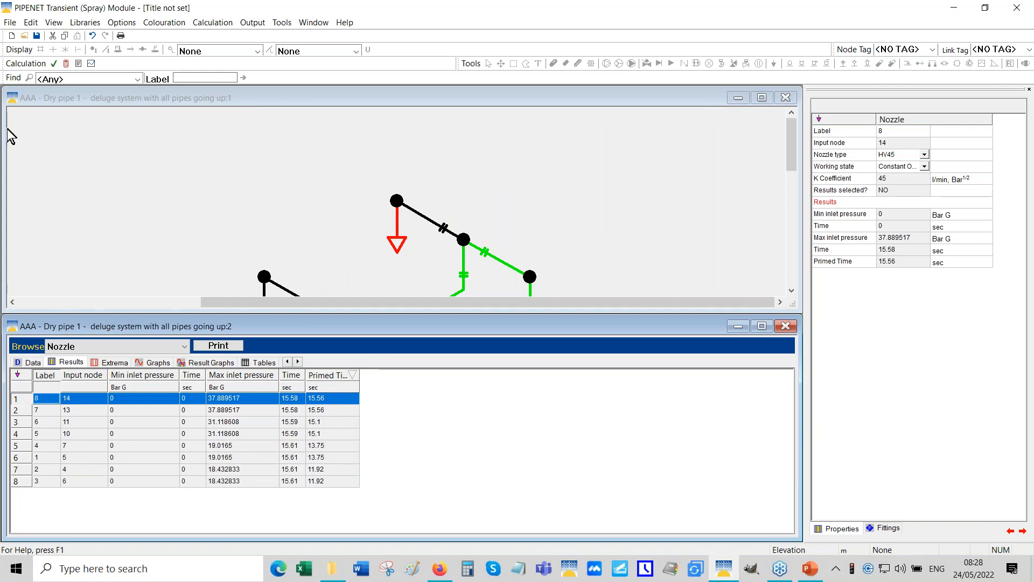
pyautogui.click(1, 205)
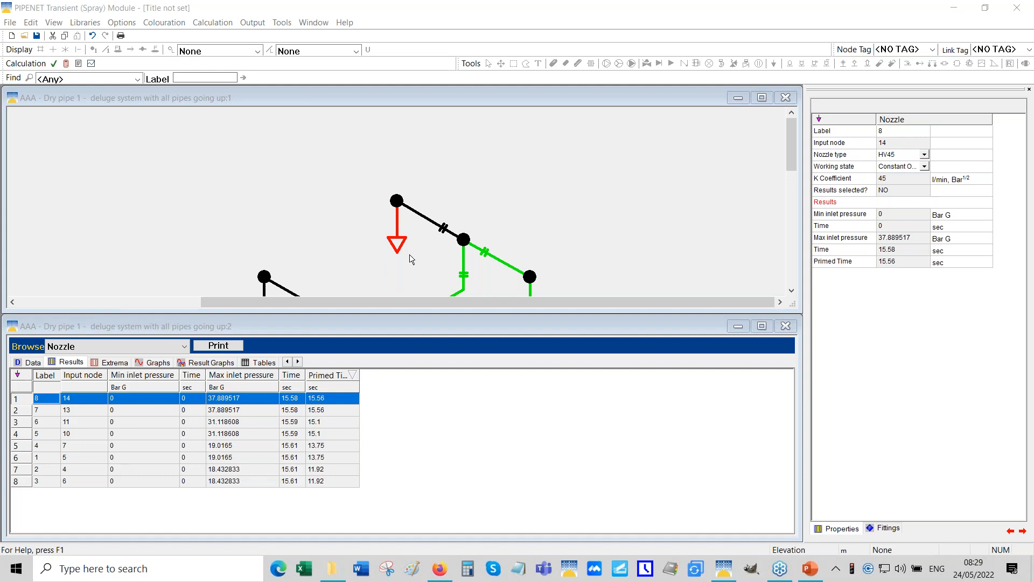
# - Maximise the schematic window and scale the whole deluge network to fit
pyautogui.click(762, 97)
pyautogui.rightClick(453, 124)
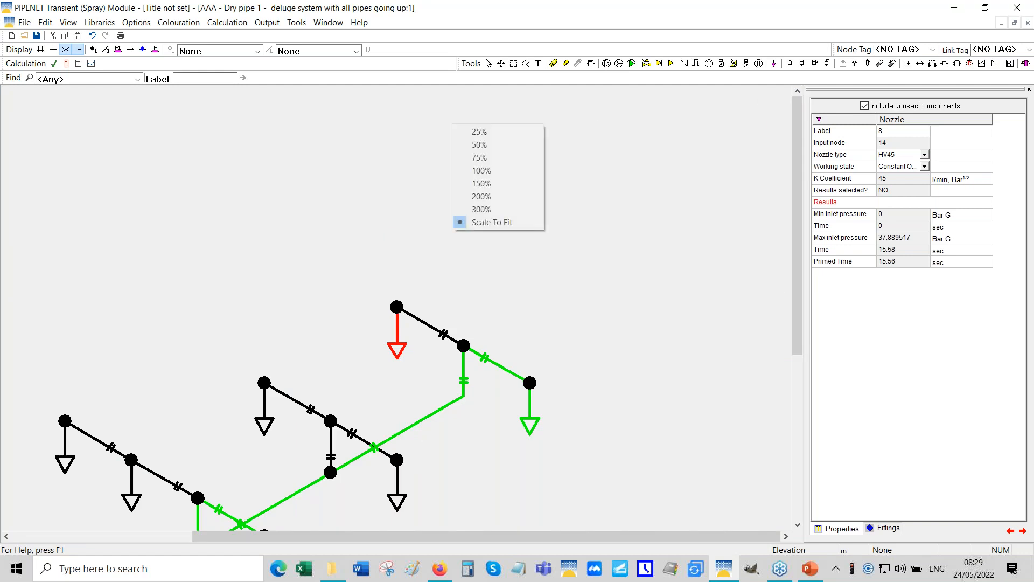
pyautogui.click(483, 222)
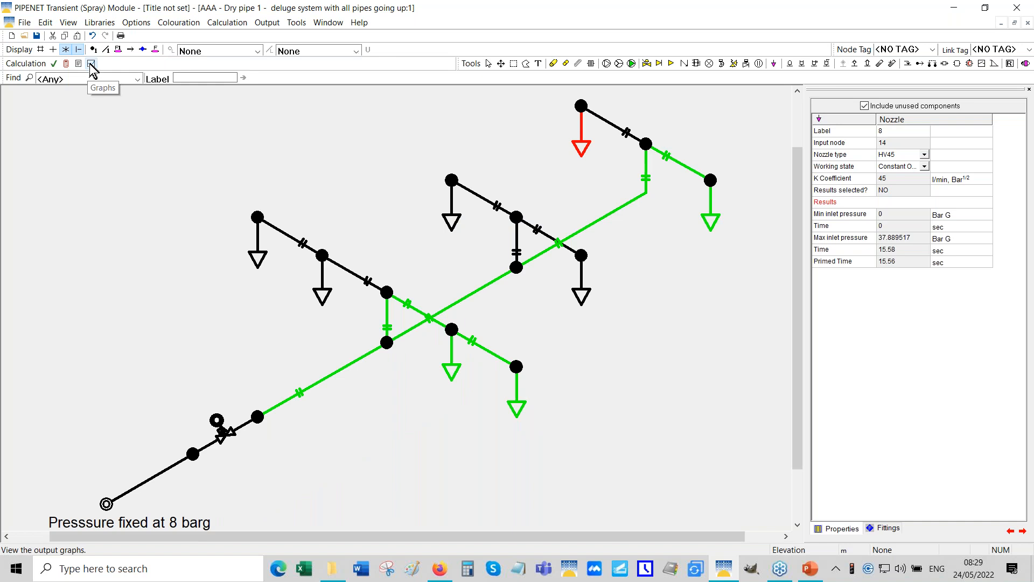
# - Colour the links by nozzle prime time and place the colour legend in the empty area beside the network
pyautogui.click(356, 52)
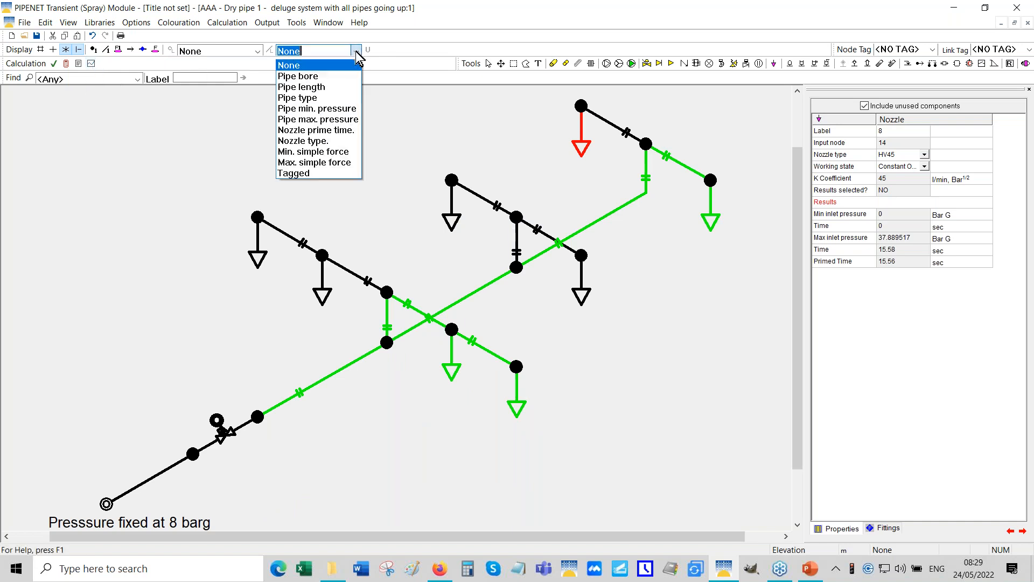
pyautogui.click(323, 132)
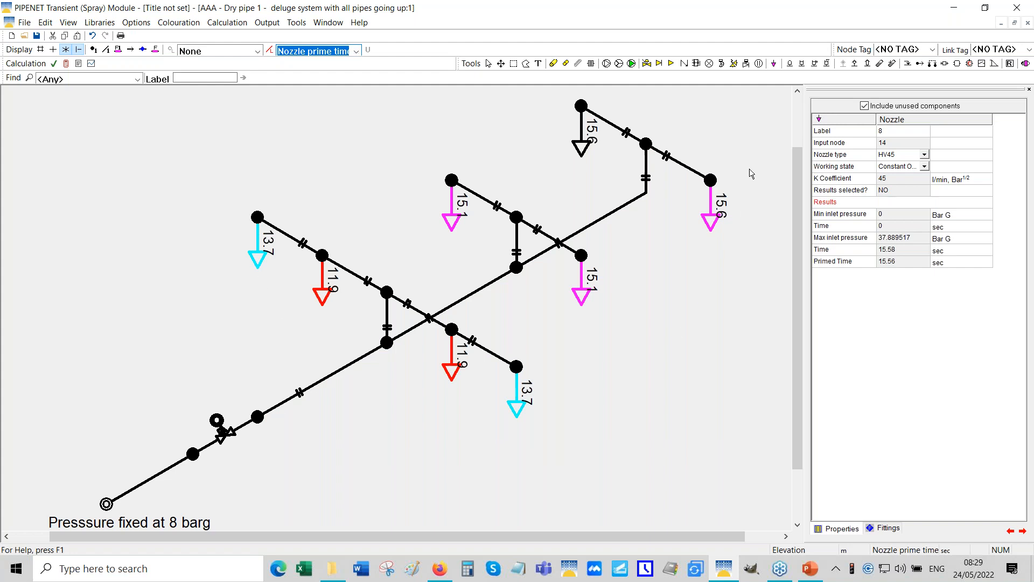
pyautogui.click(269, 50)
pyautogui.moveTo(62, 162); pyautogui.dragTo(663, 354)
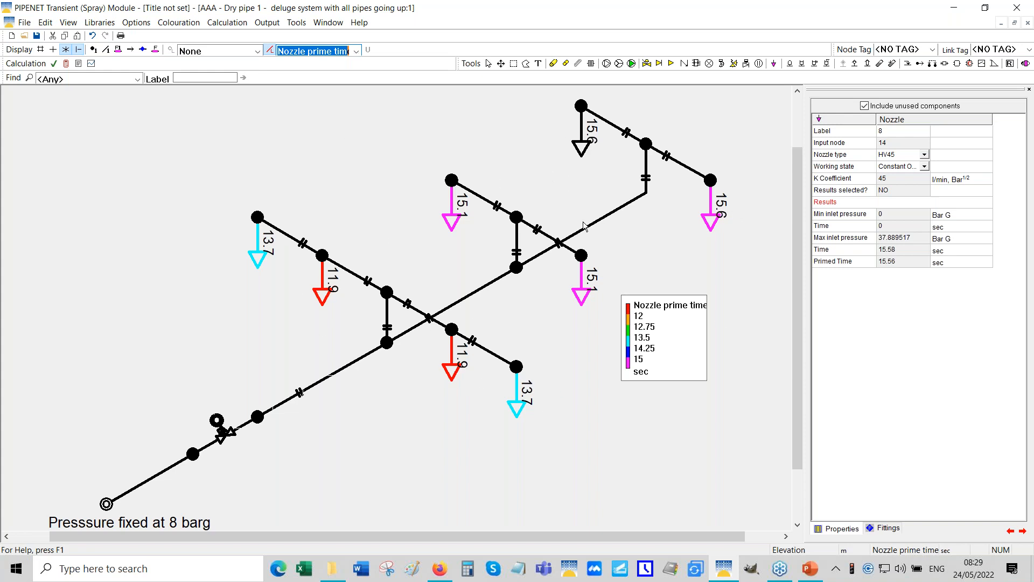
# - Review the maximum pipe pressures with link colouring and return the colouring to nozzle prime time
pyautogui.click(356, 50)
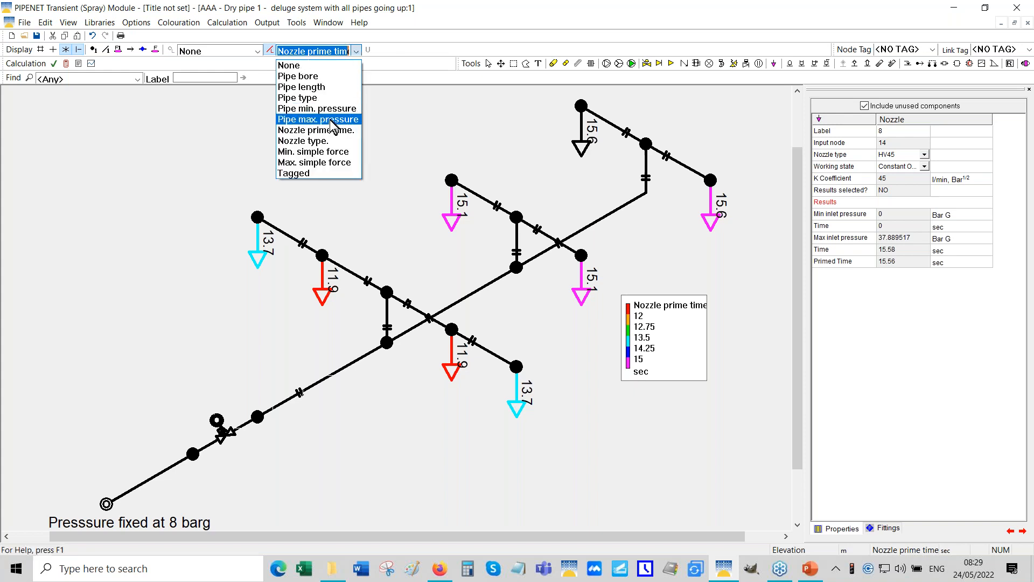
pyautogui.click(331, 121)
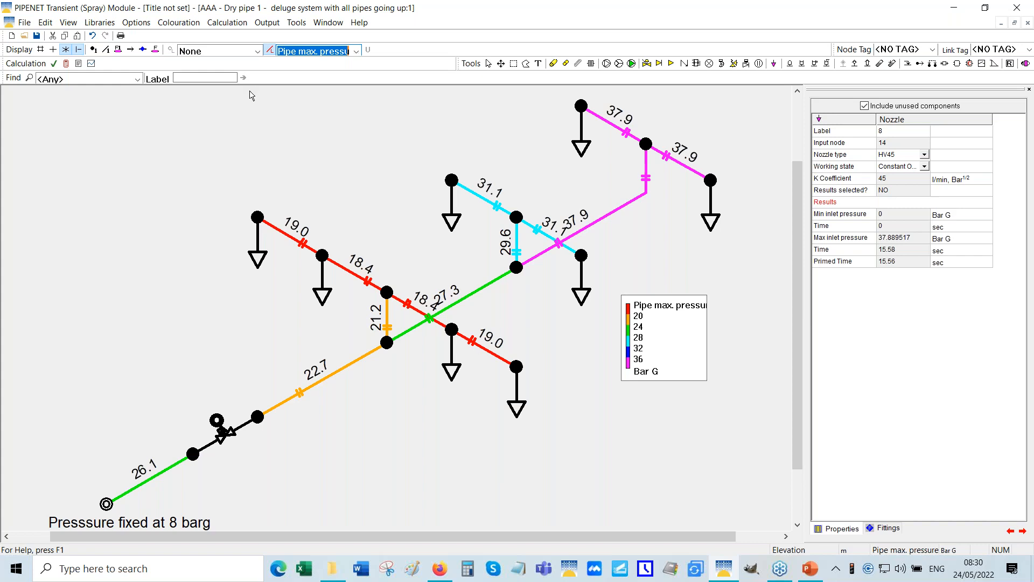
pyautogui.click(357, 58)
pyautogui.click(302, 126)
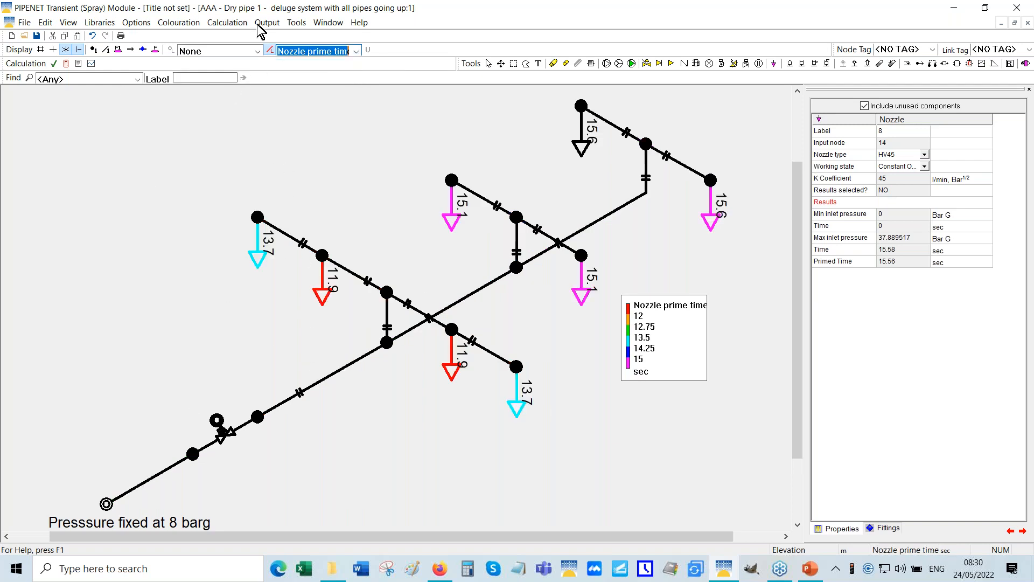
# - Show the link labels on the schematic and set the link colouring to None
pyautogui.click(107, 52)
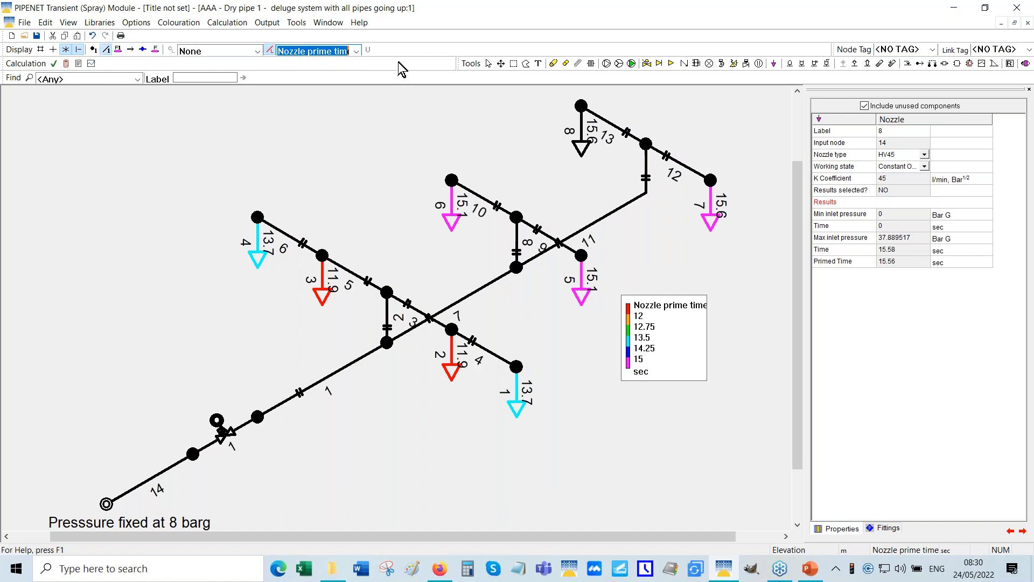
pyautogui.click(356, 51)
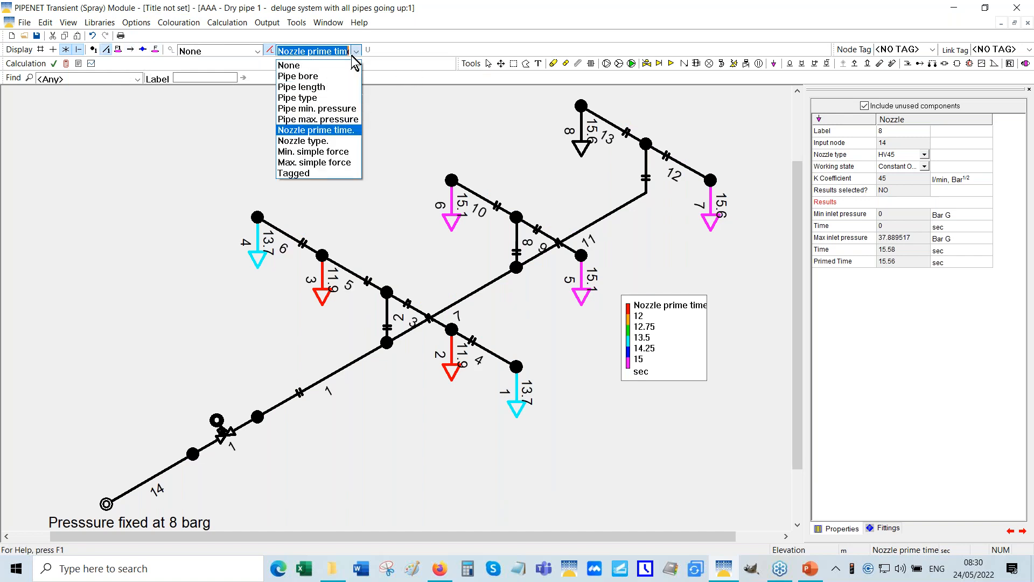
pyautogui.click(315, 66)
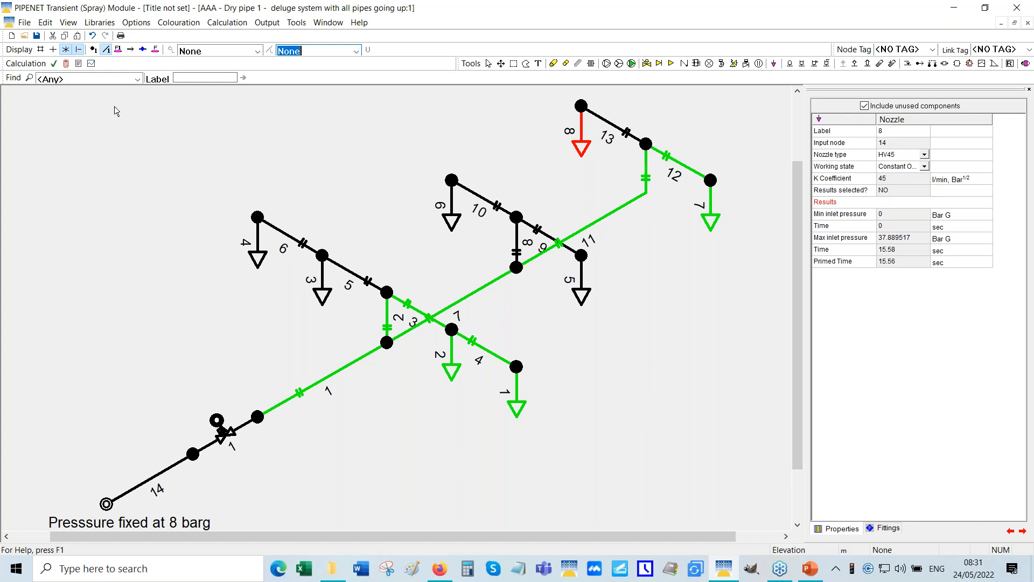
# - Open the calculation graphs, plot the volume of air of pipe 1 over time, and read the curve's initial value
pyautogui.click(92, 64)
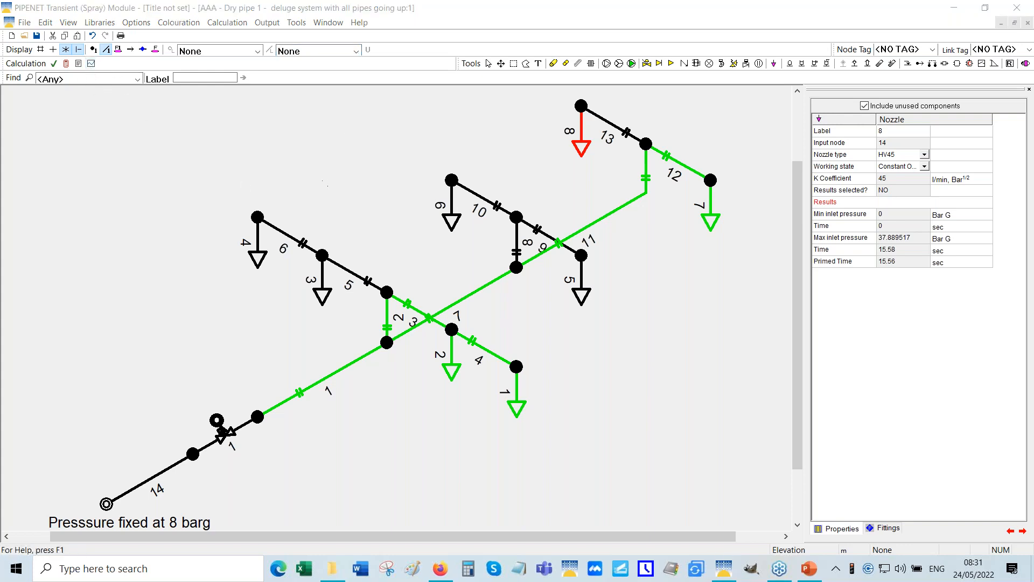
pyautogui.click(120, 225)
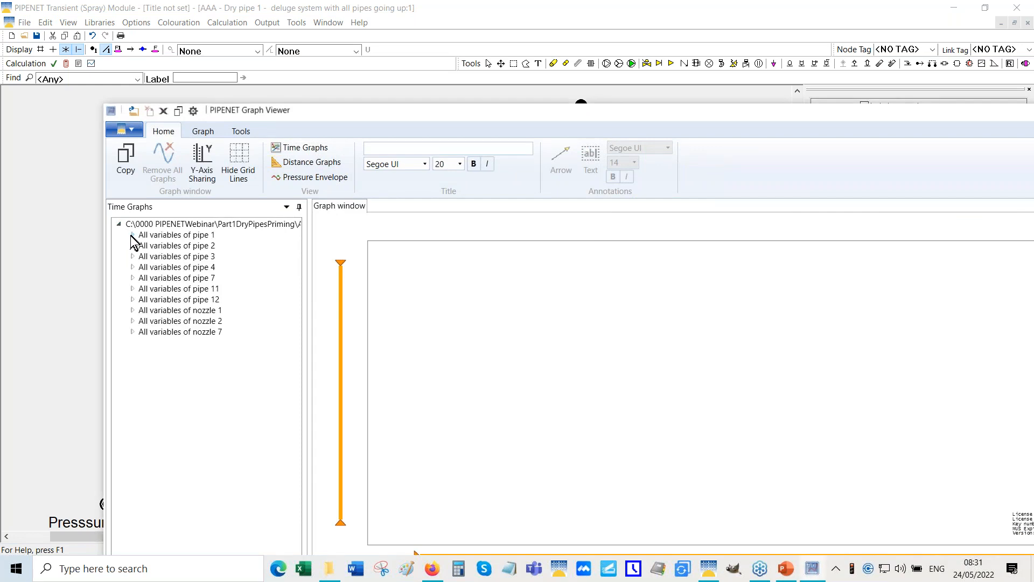
pyautogui.click(133, 235)
pyautogui.doubleClick(411, 120)
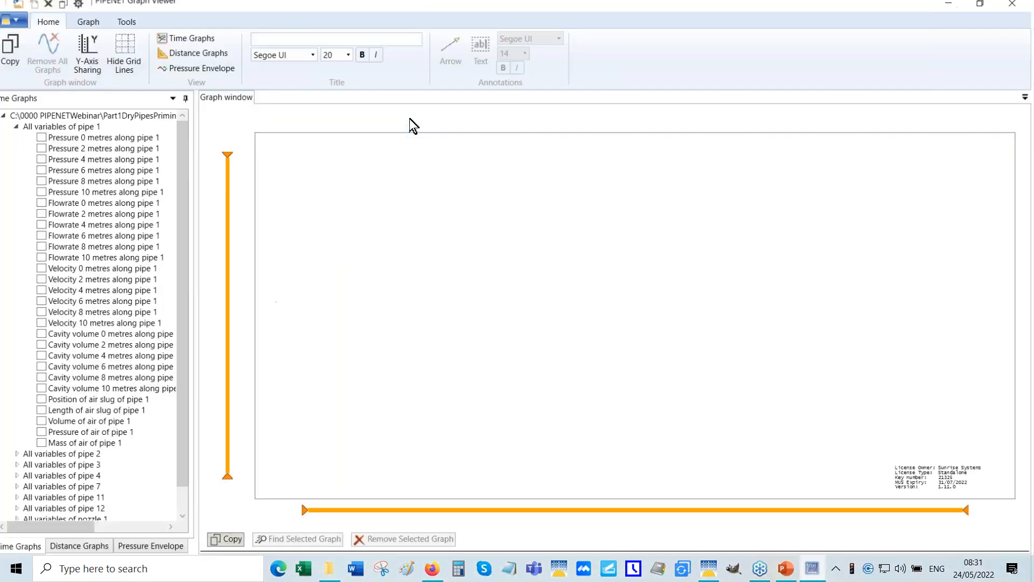
pyautogui.click(52, 422)
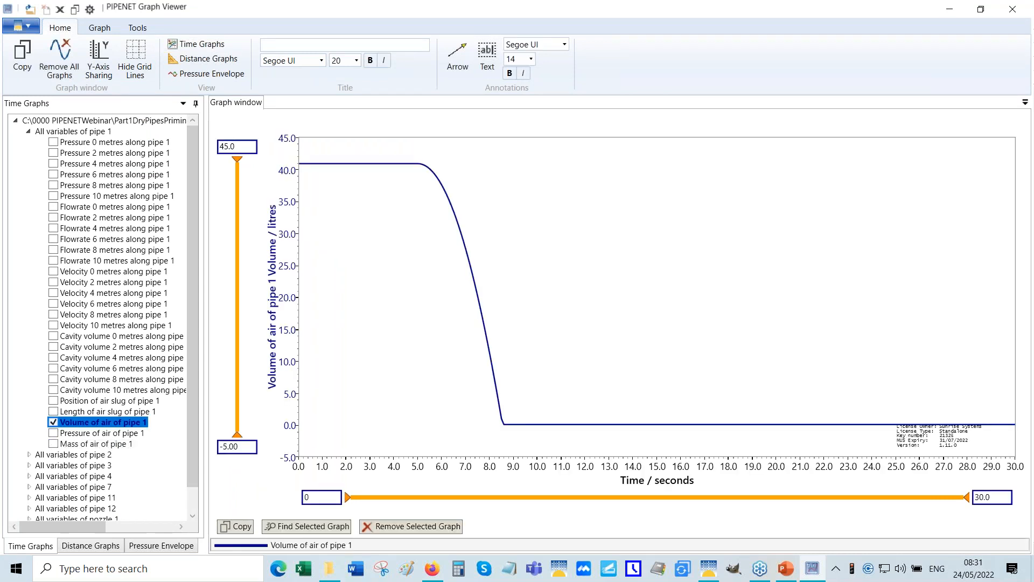
pyautogui.click(309, 171)
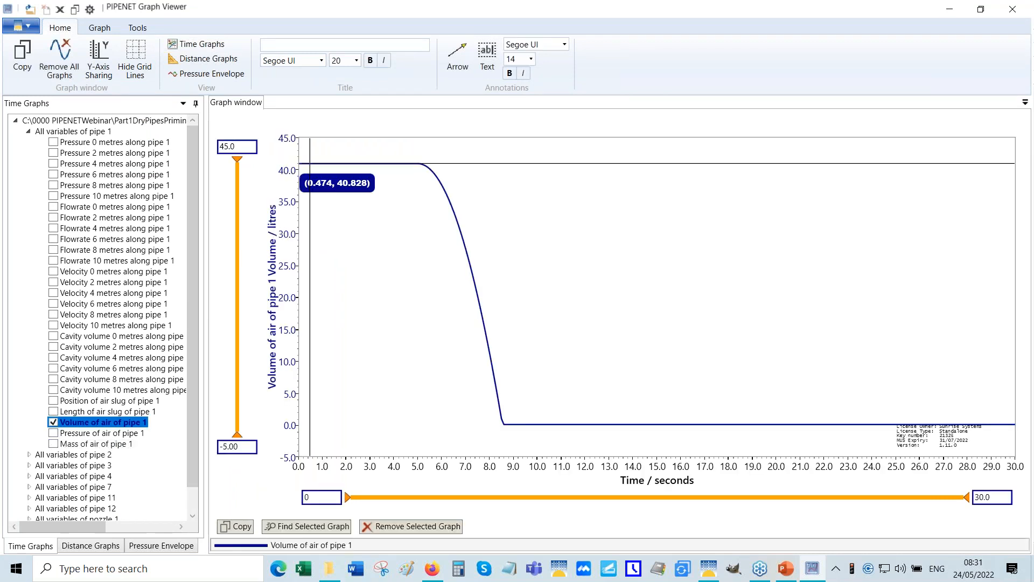
pyautogui.click(310, 163)
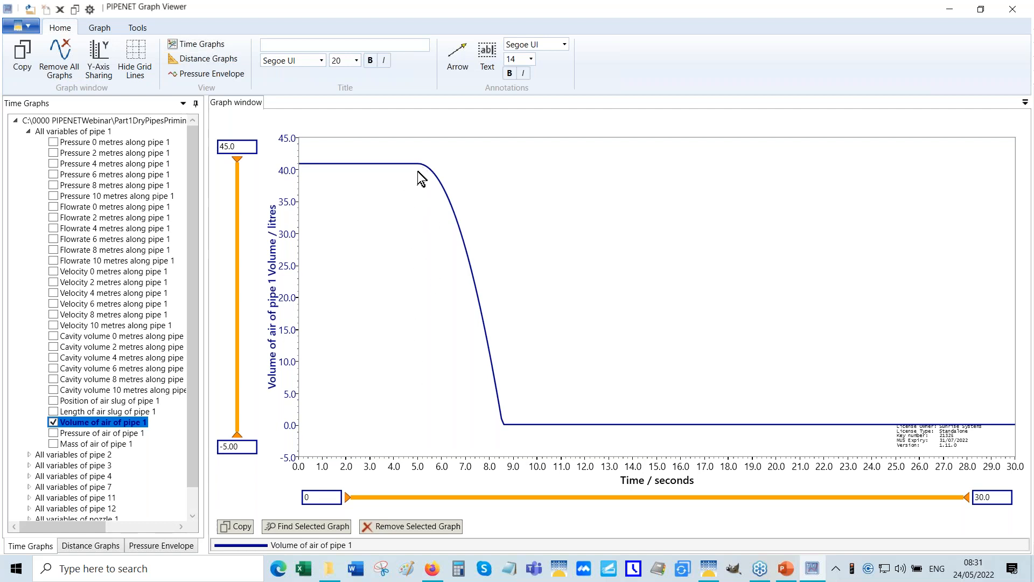
# - Add the volume of air of pipe 7 to the time graph and read where the pipe 1 curve levels off
pyautogui.moveTo(417, 164)
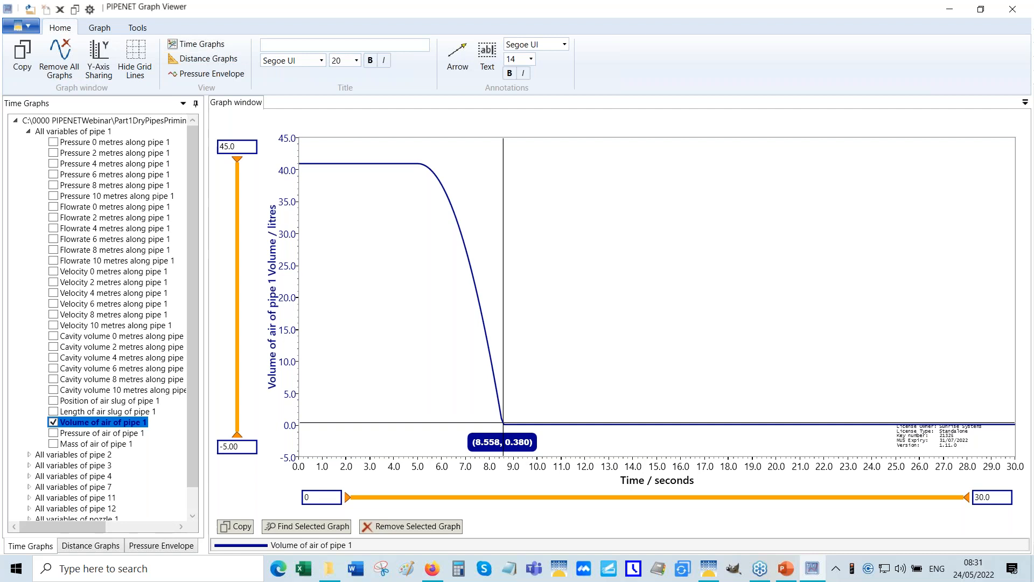
pyautogui.click(28, 131)
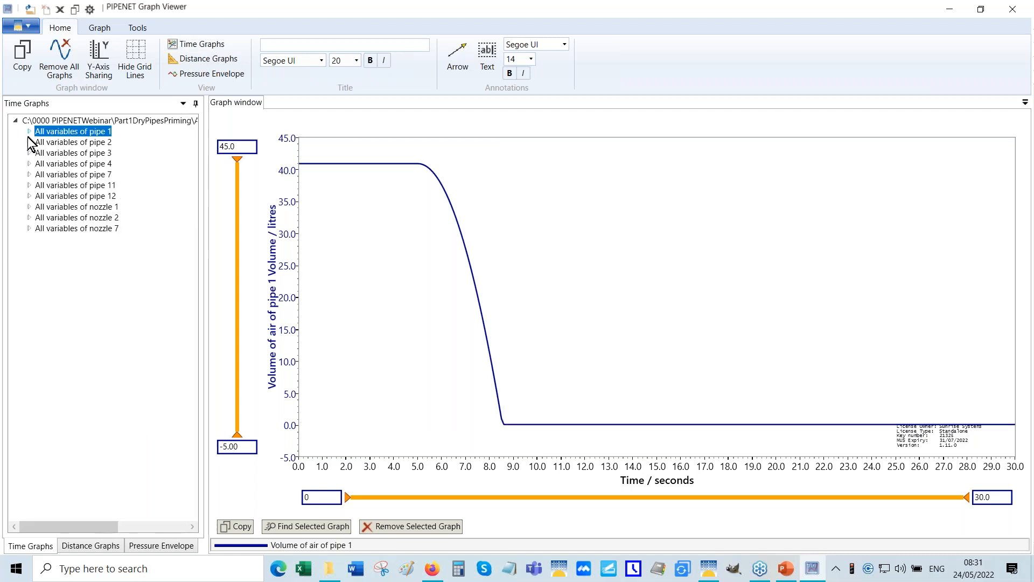
pyautogui.click(29, 175)
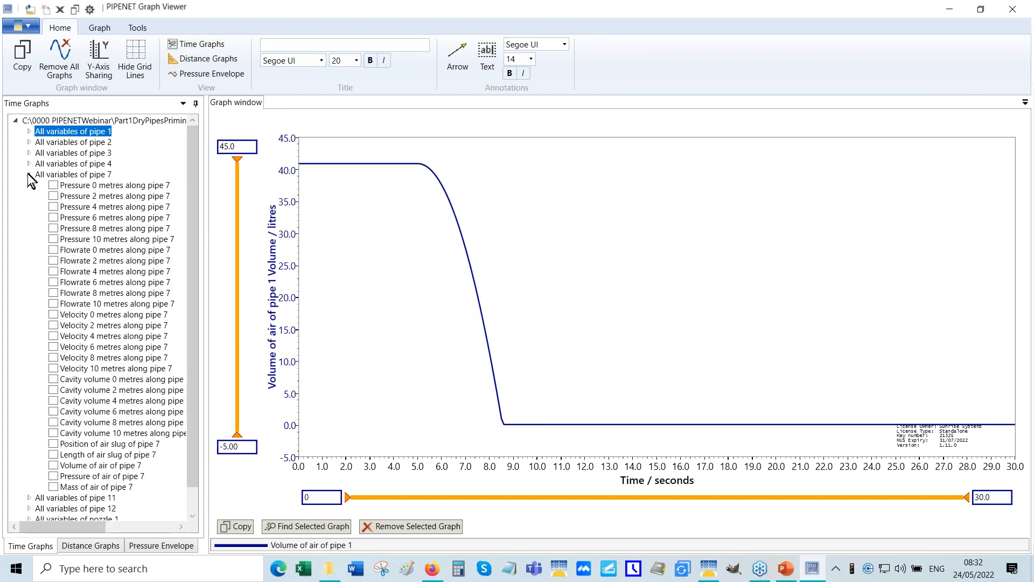
pyautogui.click(53, 466)
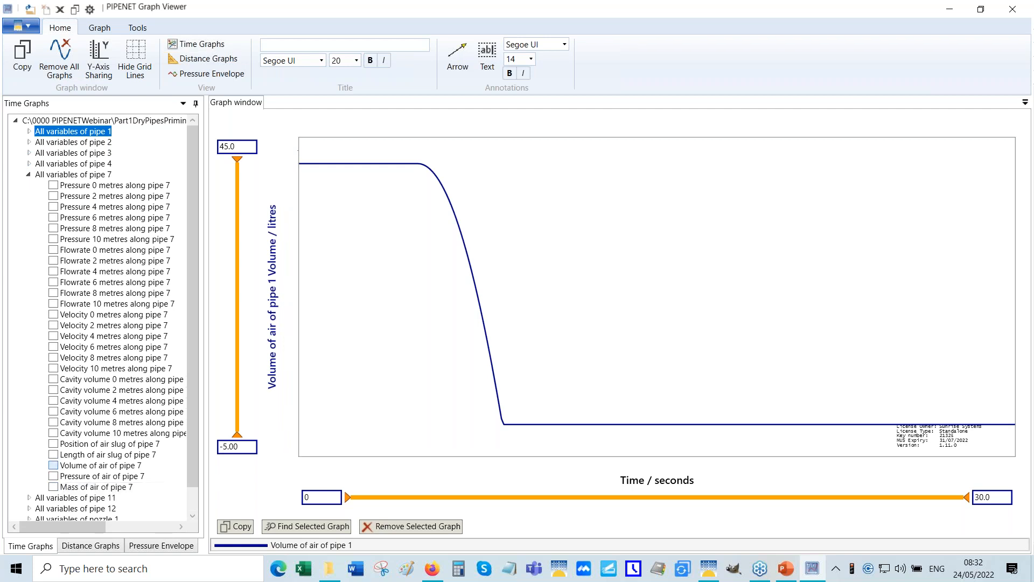
pyautogui.click(29, 176)
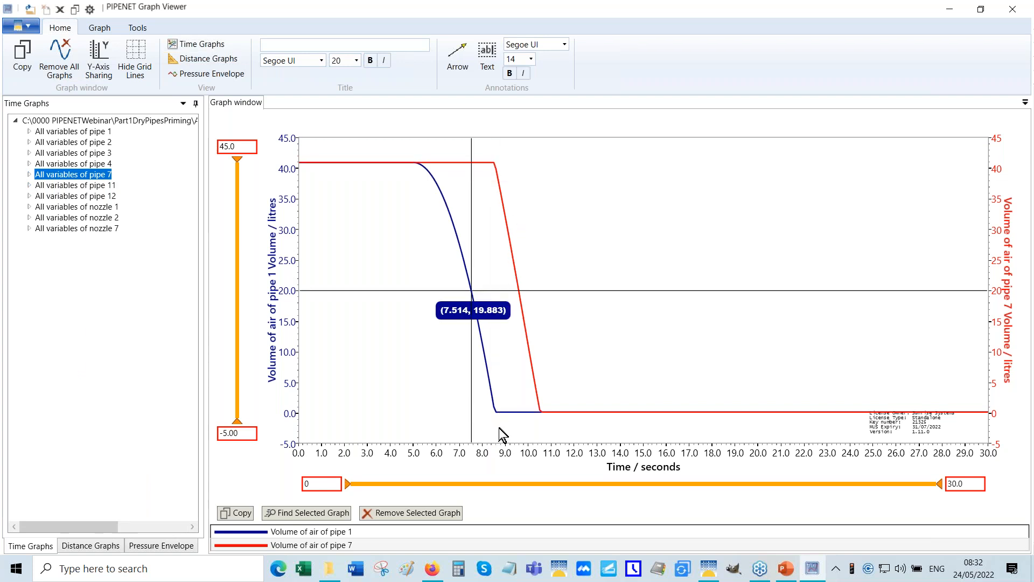
pyautogui.moveTo(496, 415)
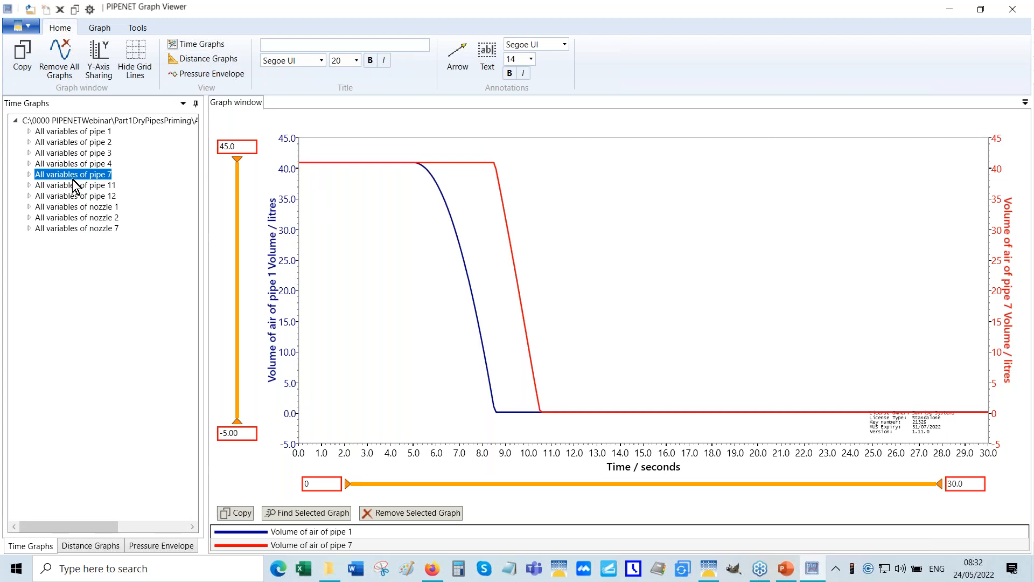
# - Turn on y-axis sharing for the air volume curves and add the volume of air of pipe 11
pyautogui.click(96, 62)
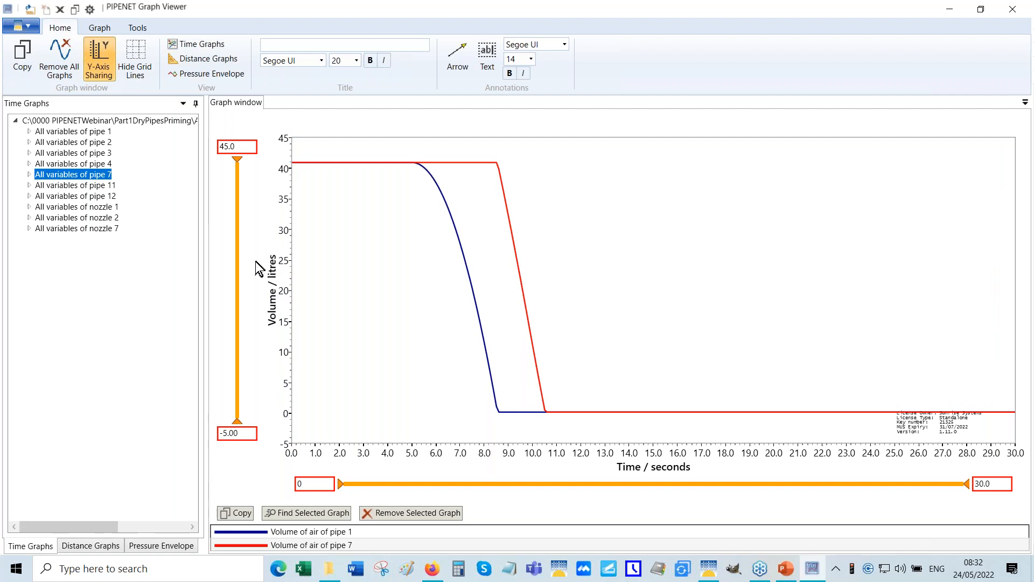
pyautogui.click(30, 185)
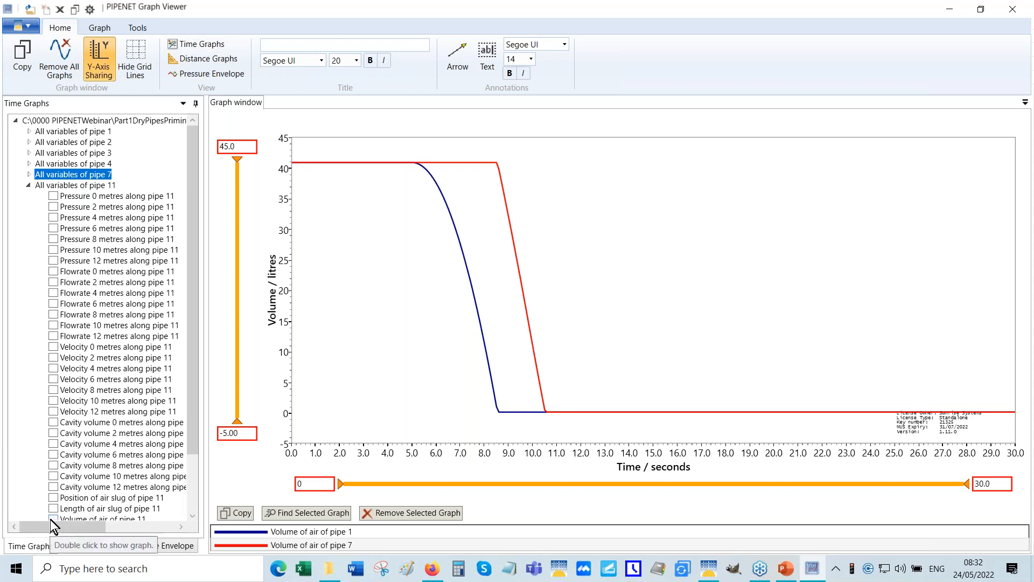
pyautogui.moveTo(195, 429); pyautogui.dragTo(192, 461)
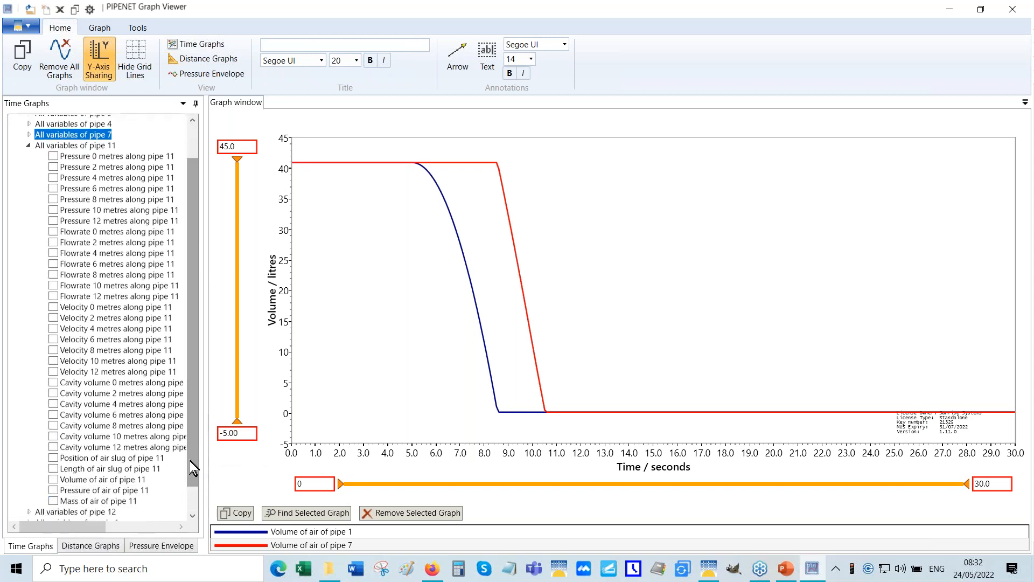
pyautogui.click(54, 479)
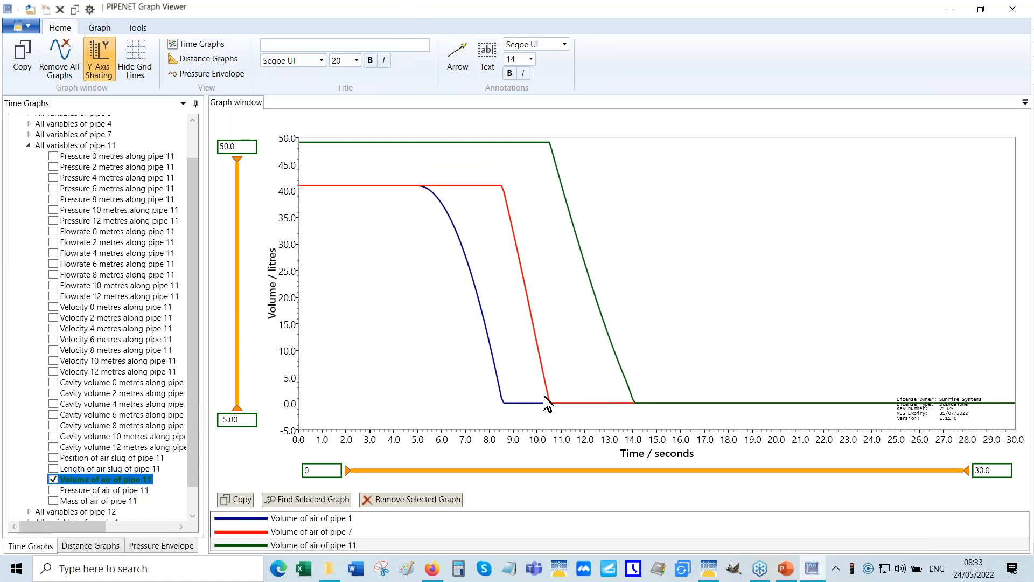
pyautogui.click(452, 143)
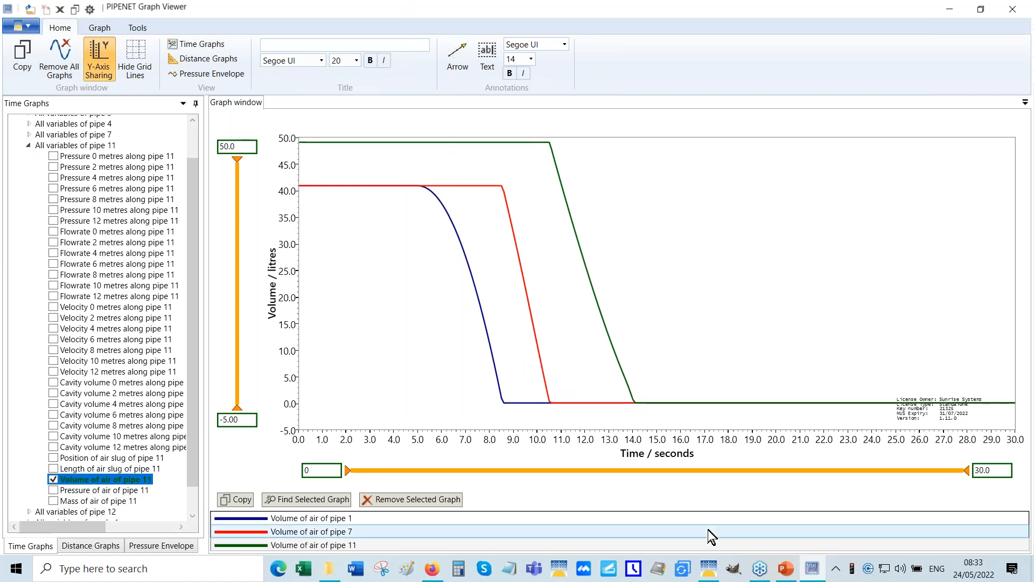
# - Compare the properties of pipes 1, 7 and 11 on the network schematic, and read the end of pipe 7's air volume curve in the Graph Viewer
pyautogui.click(709, 568)
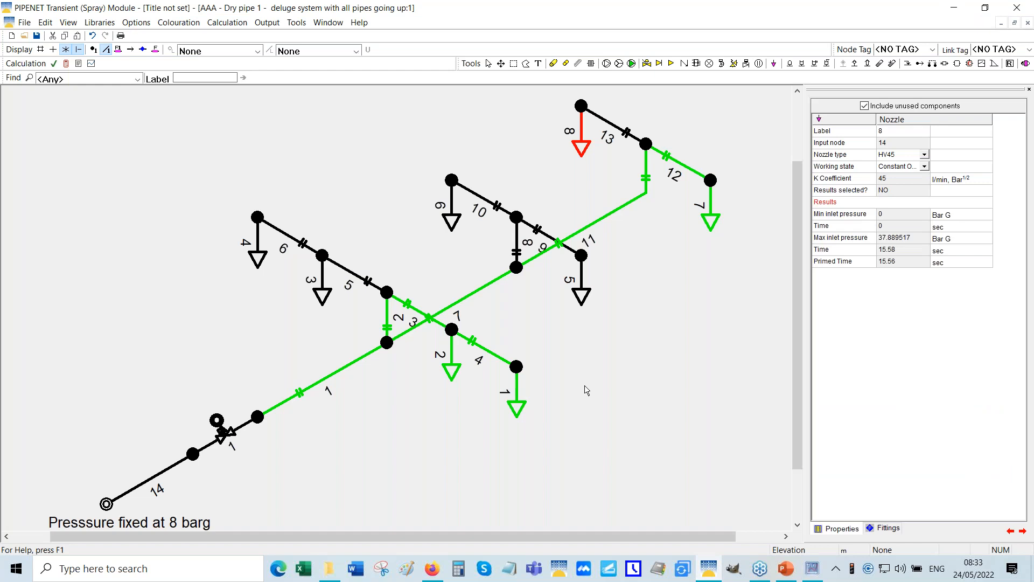
pyautogui.click(349, 370)
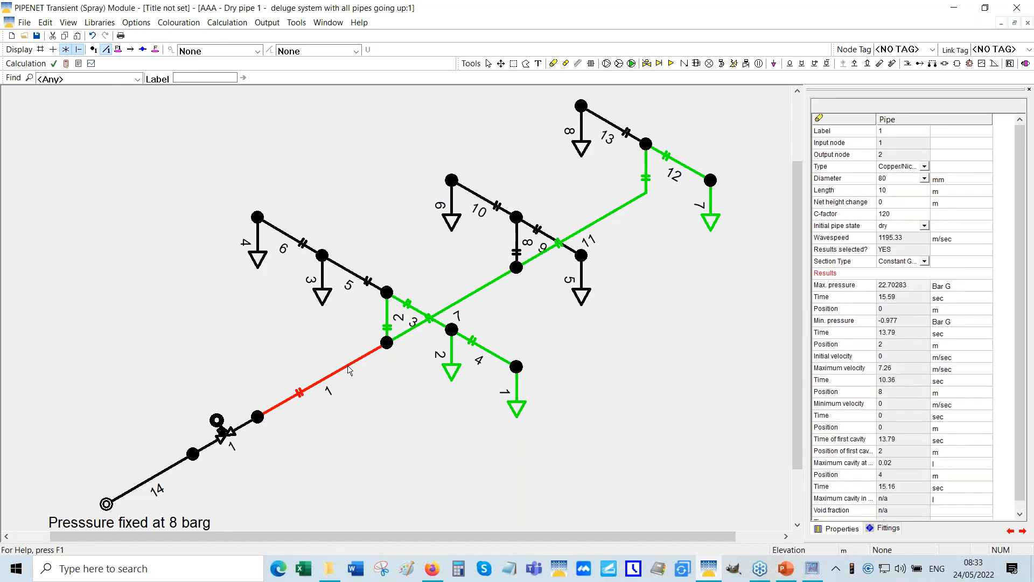
pyautogui.click(486, 286)
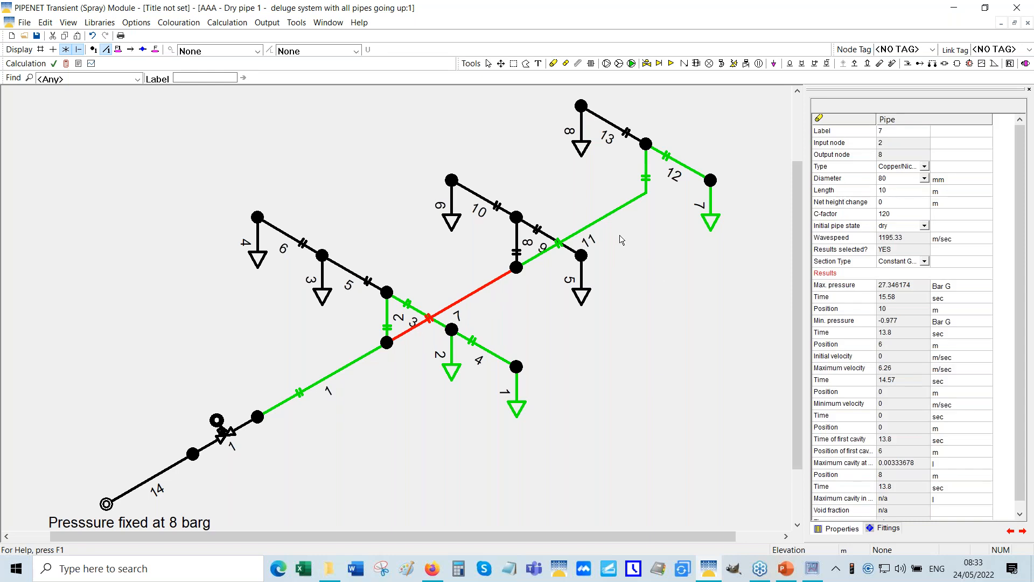
pyautogui.click(617, 214)
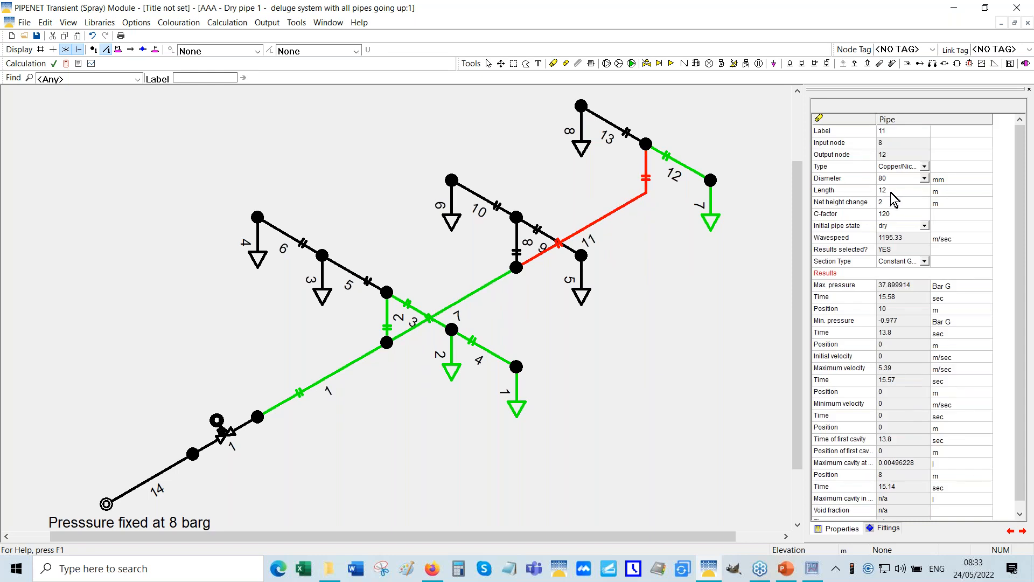
pyautogui.click(804, 571)
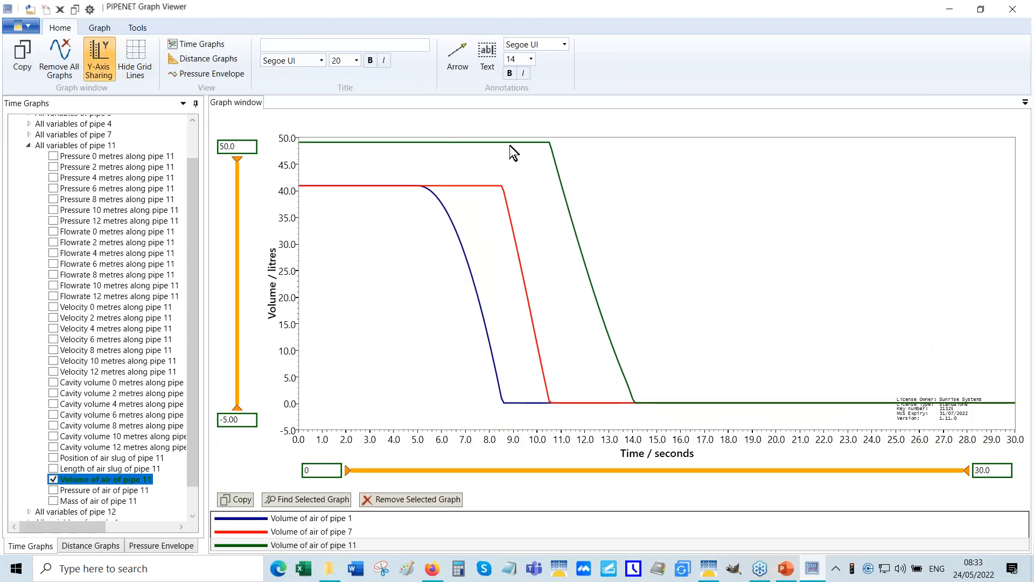
pyautogui.click(550, 402)
pyautogui.moveTo(550, 405)
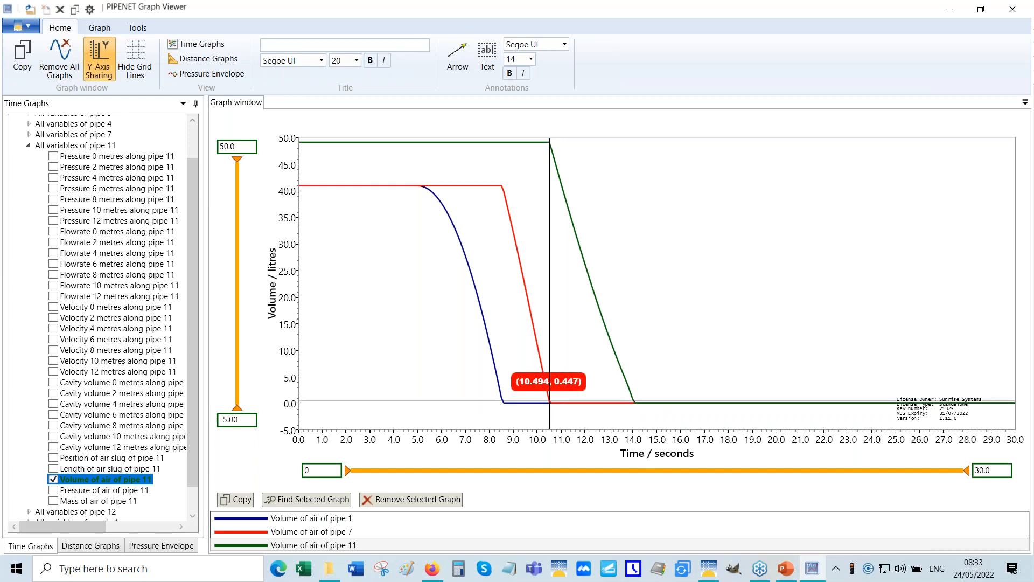
# - Add the volume of air of pipe 12 to the graph and compare its curve with the pipe's location on the network schematic
pyautogui.click(28, 145)
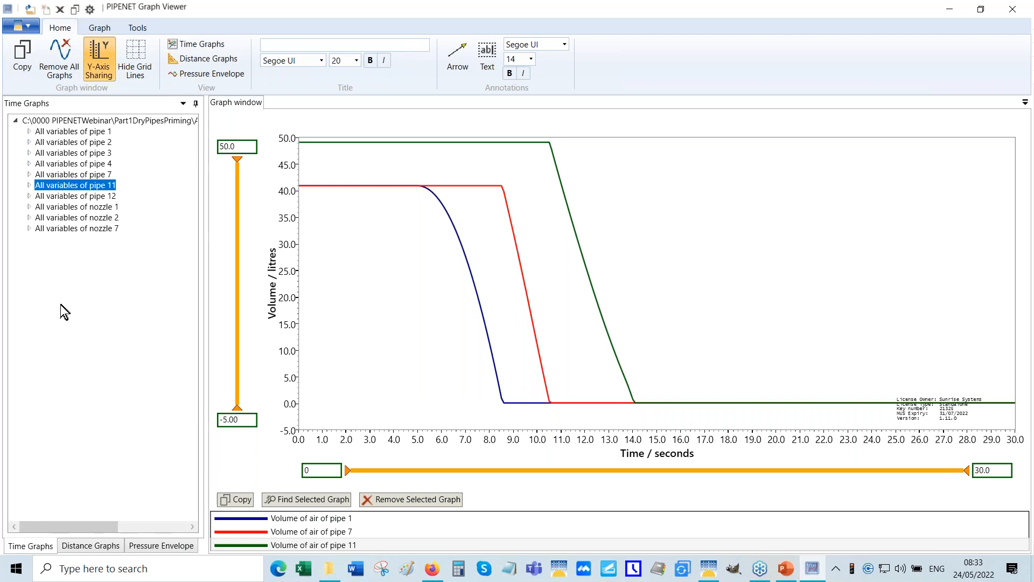
pyautogui.click(29, 196)
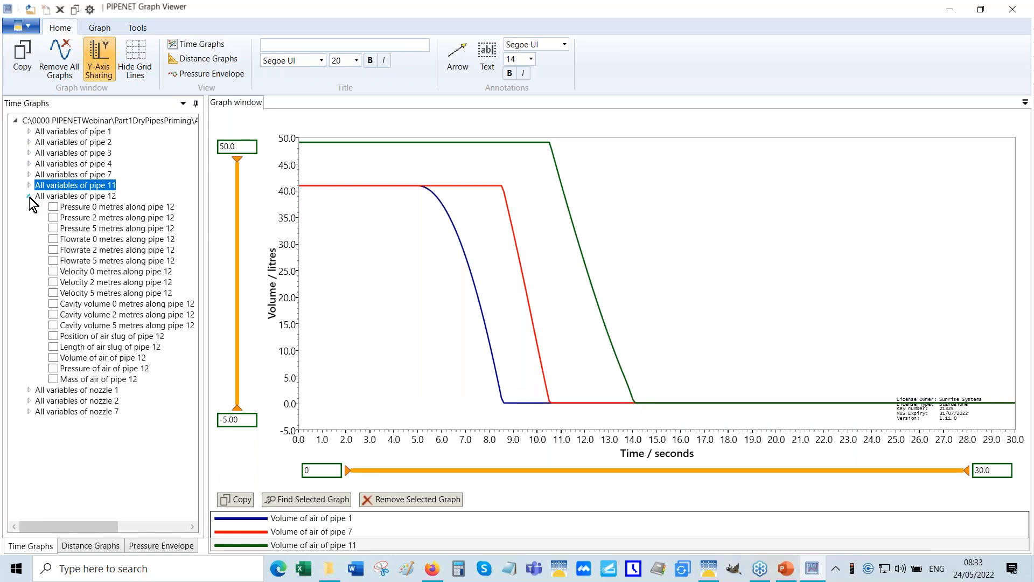
pyautogui.click(53, 358)
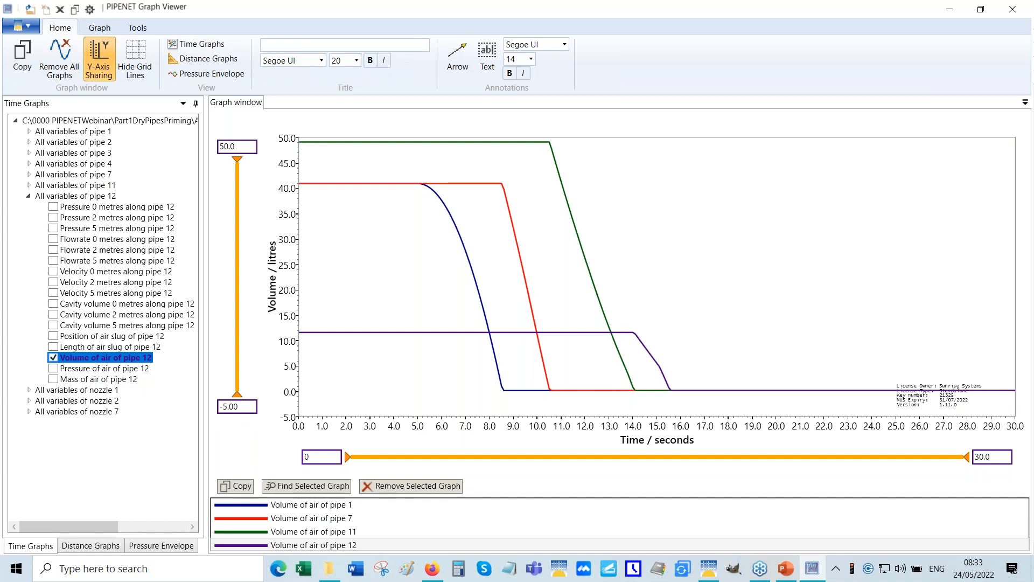
pyautogui.click(635, 390)
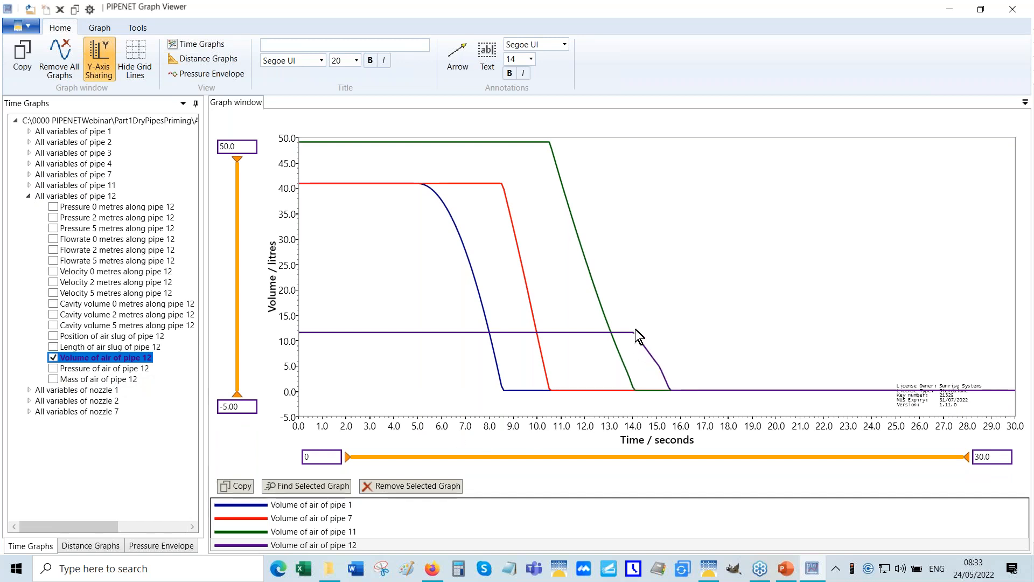
pyautogui.click(668, 367)
pyautogui.click(709, 572)
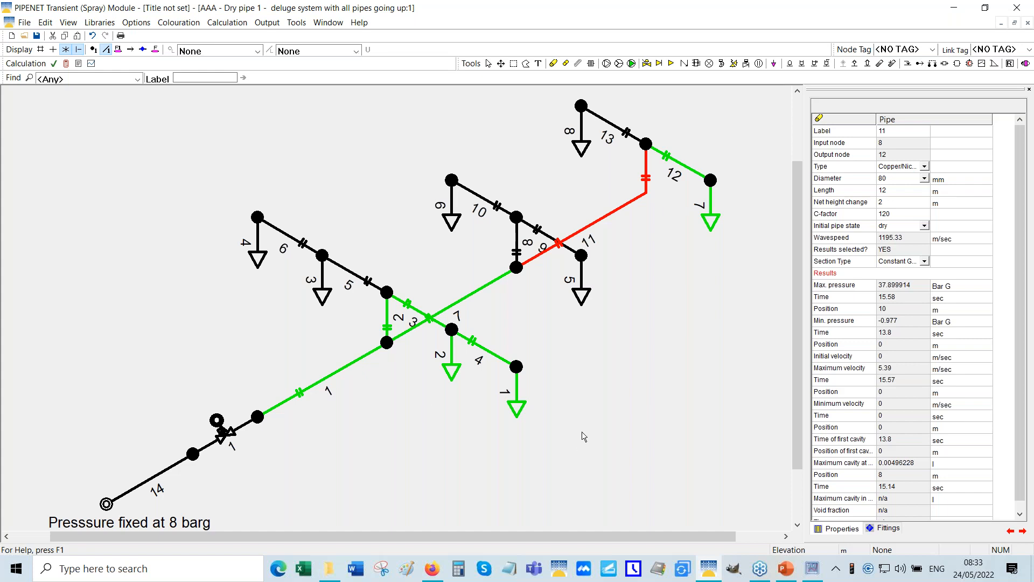
pyautogui.click(814, 572)
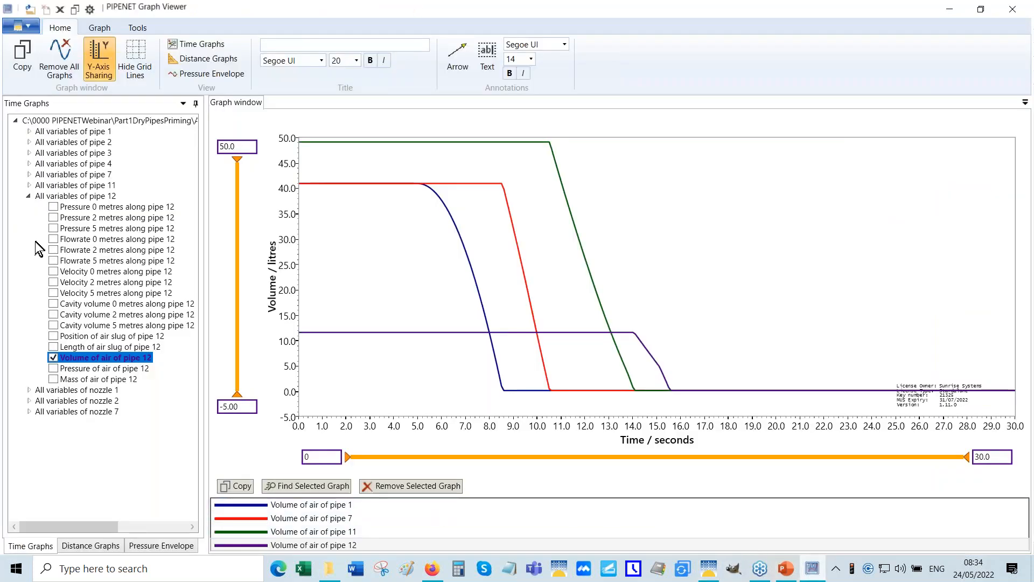
# - Add the inlet flowrate of nozzle 7 to the graph and read when pipe 12's air volume curve bottoms out
pyautogui.click(30, 196)
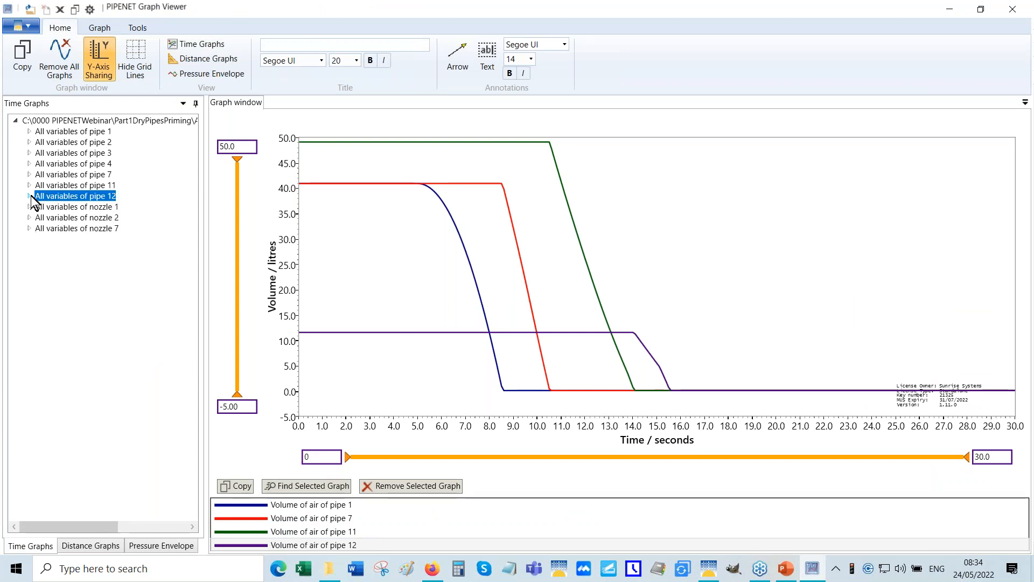
pyautogui.click(28, 229)
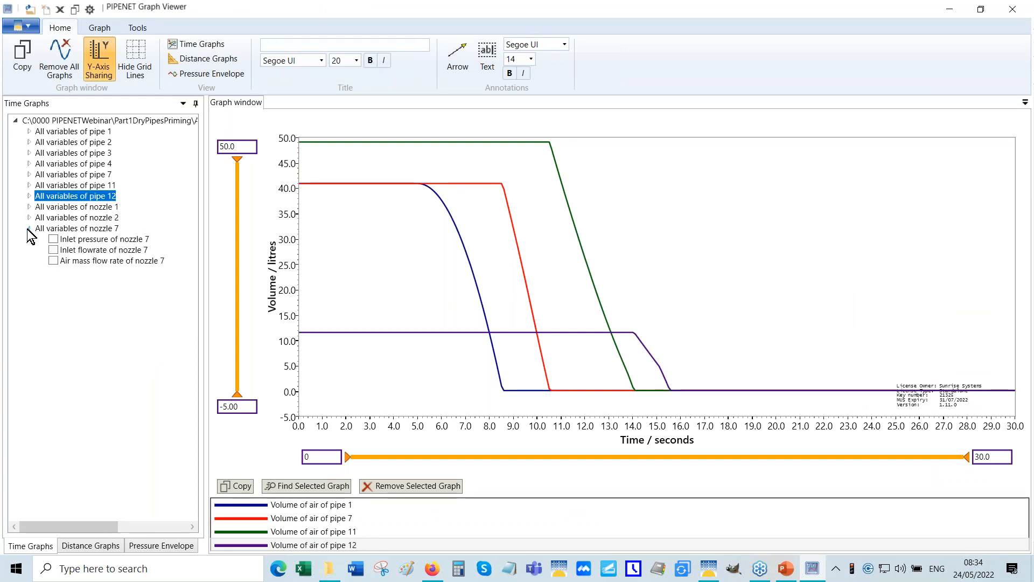
pyautogui.click(52, 251)
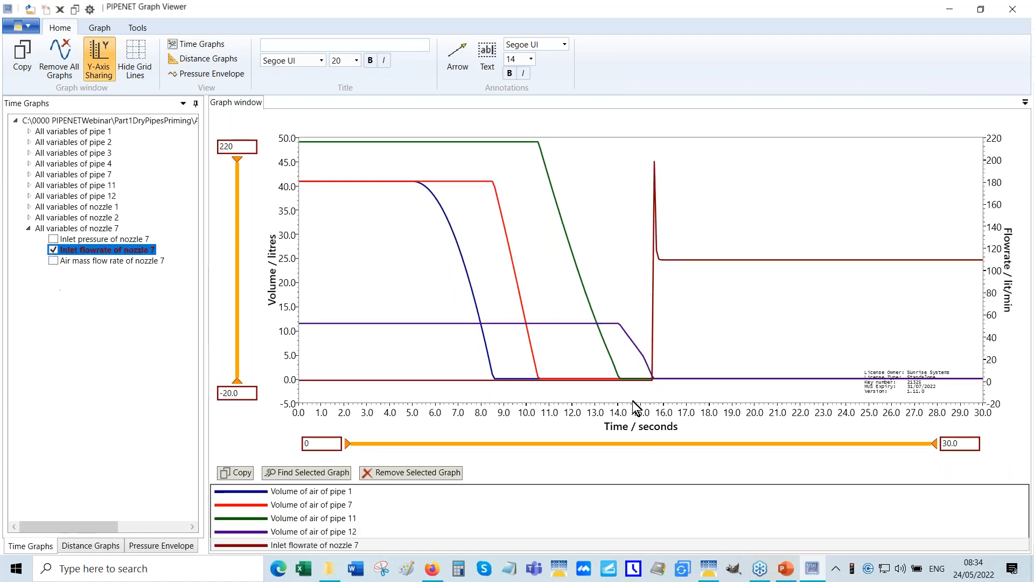
pyautogui.moveTo(655, 383)
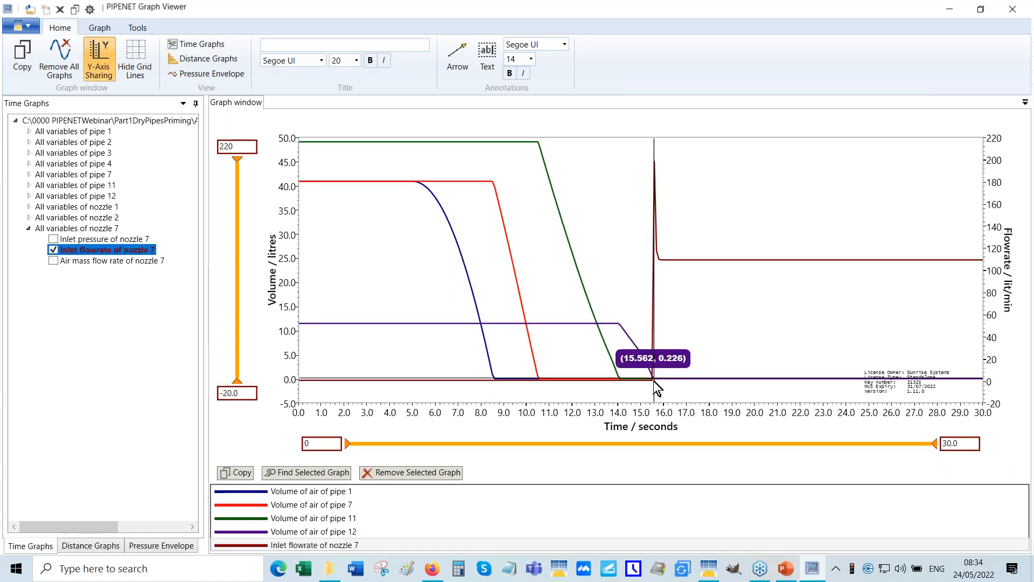
pyautogui.moveTo(657, 172)
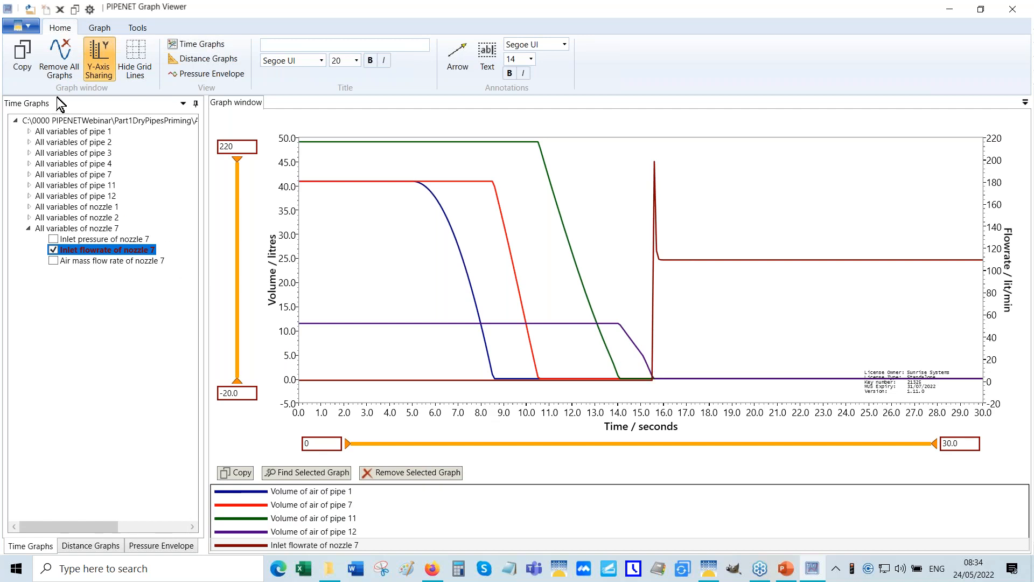
# - Remove all graphs and plot the inlet flowrate of nozzle 1 over time
pyautogui.click(47, 52)
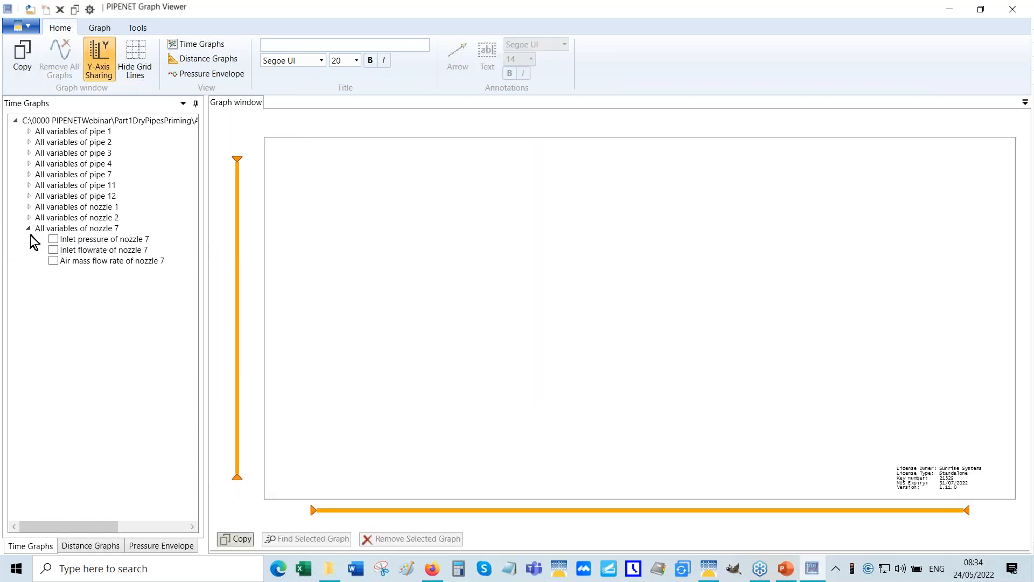
pyautogui.click(28, 230)
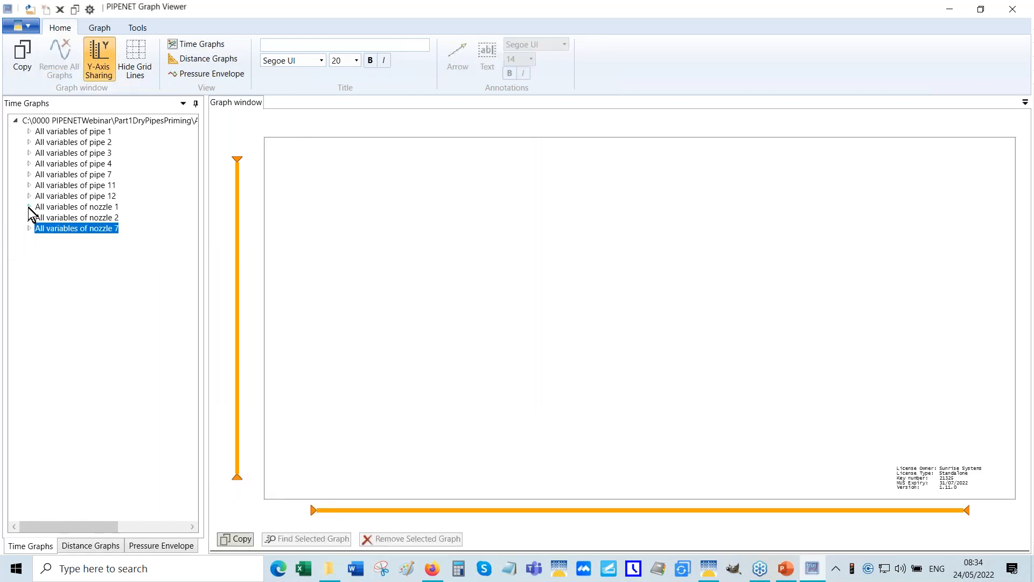
pyautogui.click(28, 207)
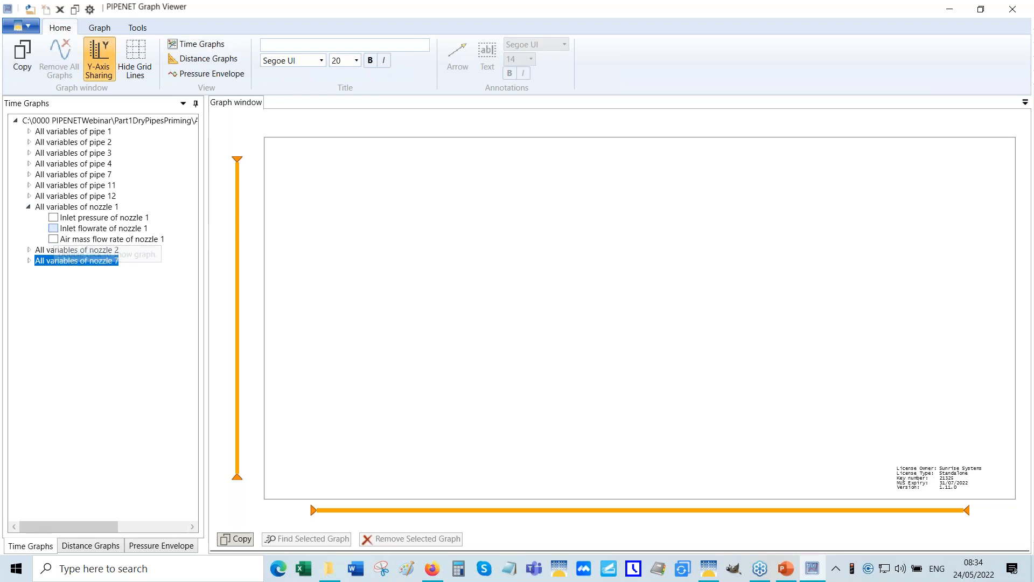
pyautogui.click(53, 229)
pyautogui.click(28, 207)
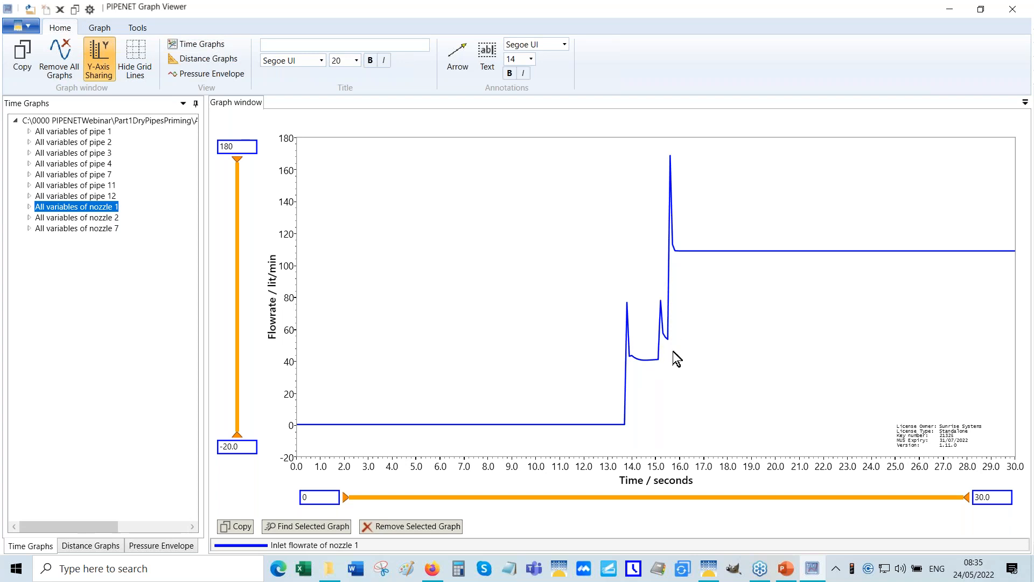
pyautogui.moveTo(667, 348)
# - Add the inlet flowrate of nozzle 2 to the nozzle 1 graph and switch to the network schematic in the PIPENET Transient Module
pyautogui.click(30, 218)
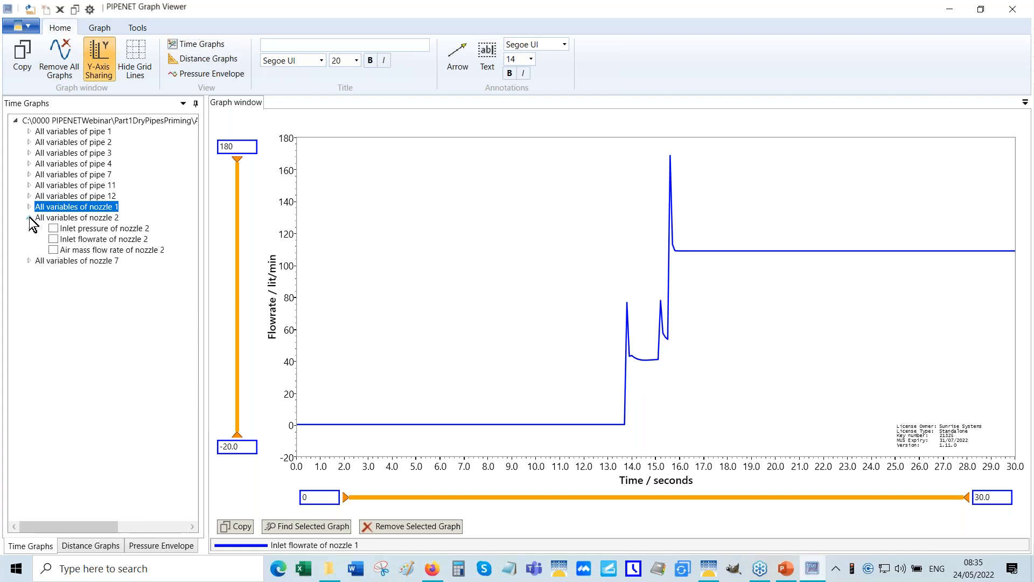
pyautogui.click(52, 239)
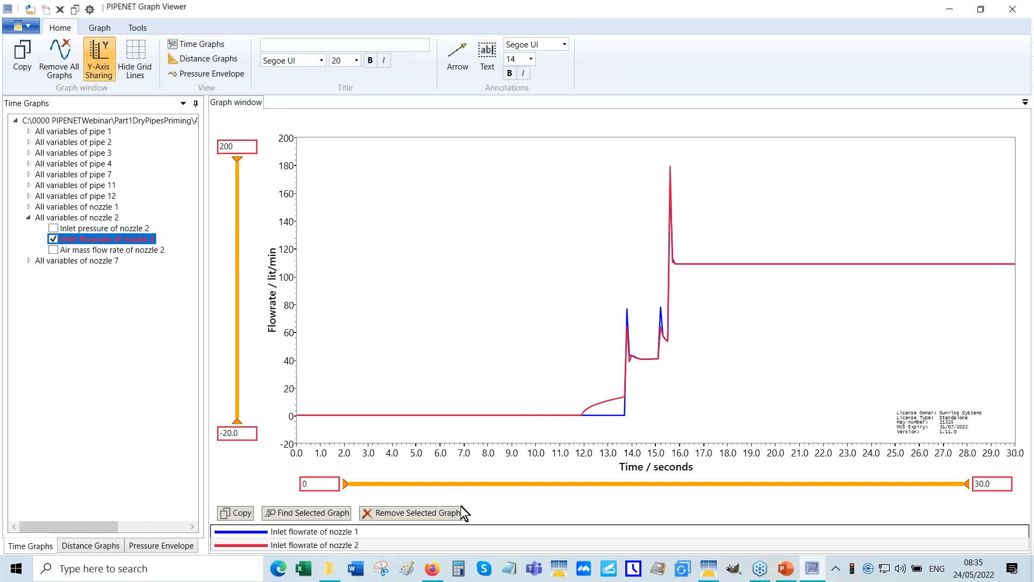
pyautogui.click(681, 570)
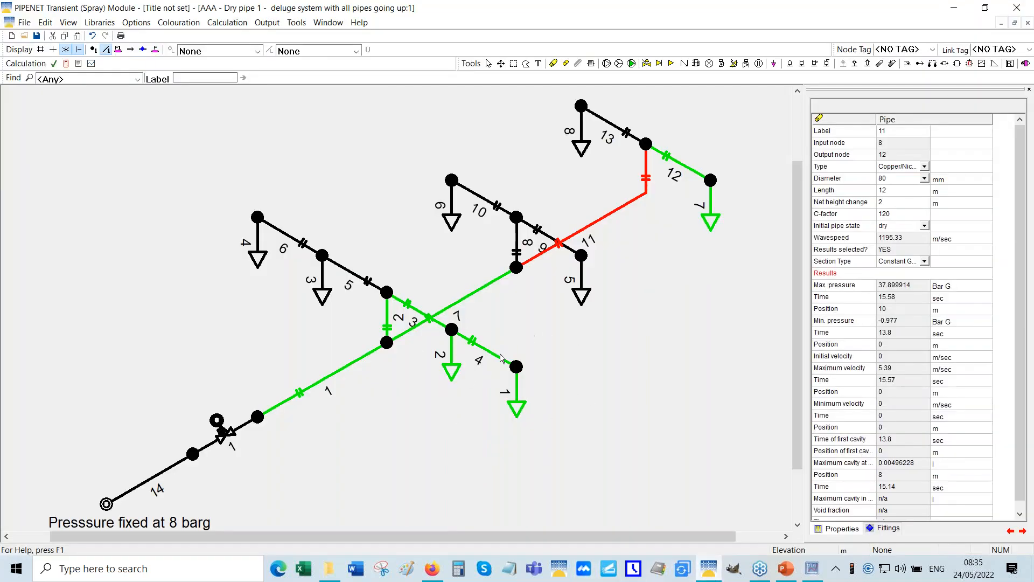
# - Switch to the PIPENET Graph Viewer, add the inlet flowrate of nozzle 7 and read when its flow begins
pyautogui.click(812, 568)
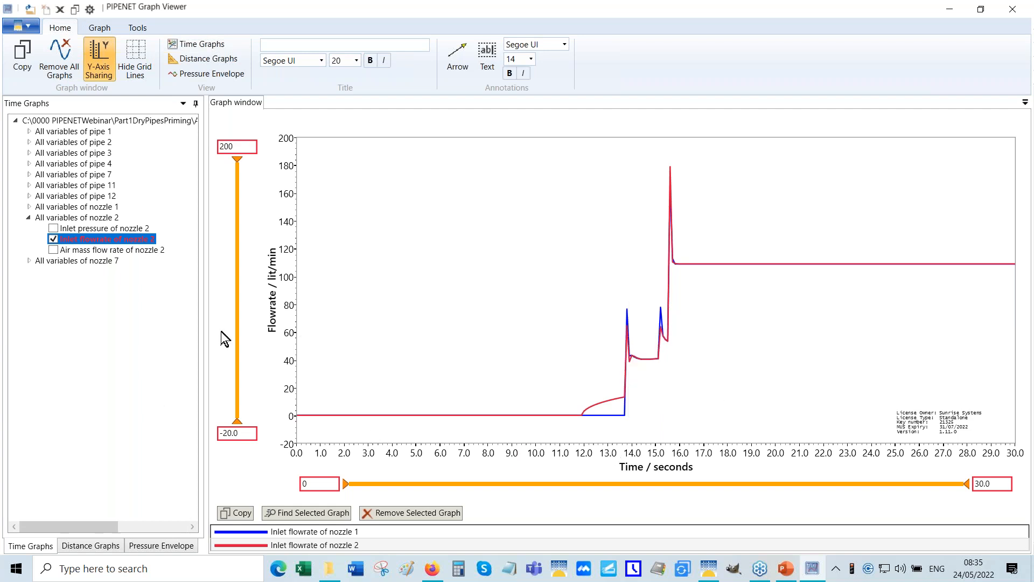
pyautogui.click(29, 261)
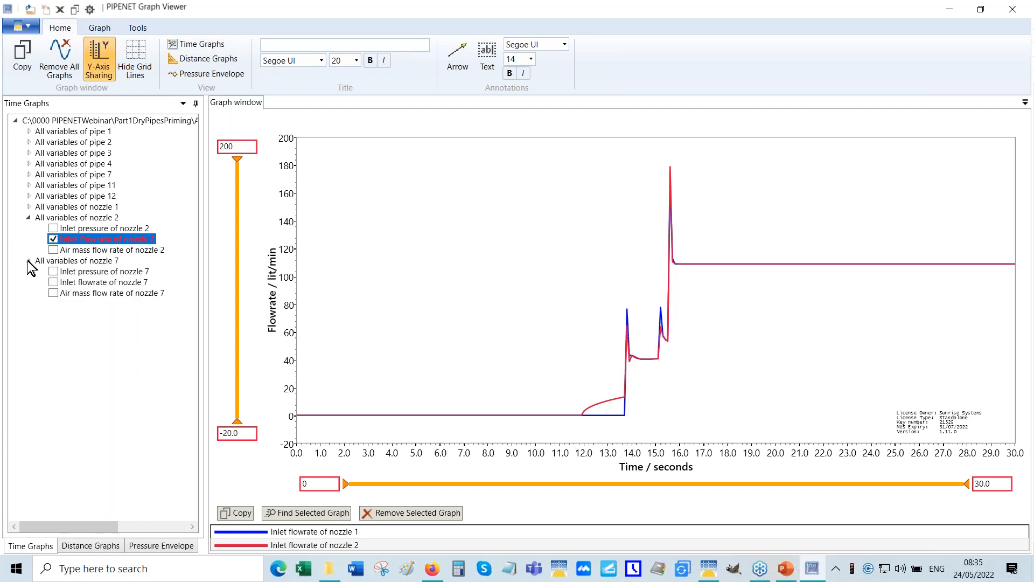
pyautogui.click(53, 282)
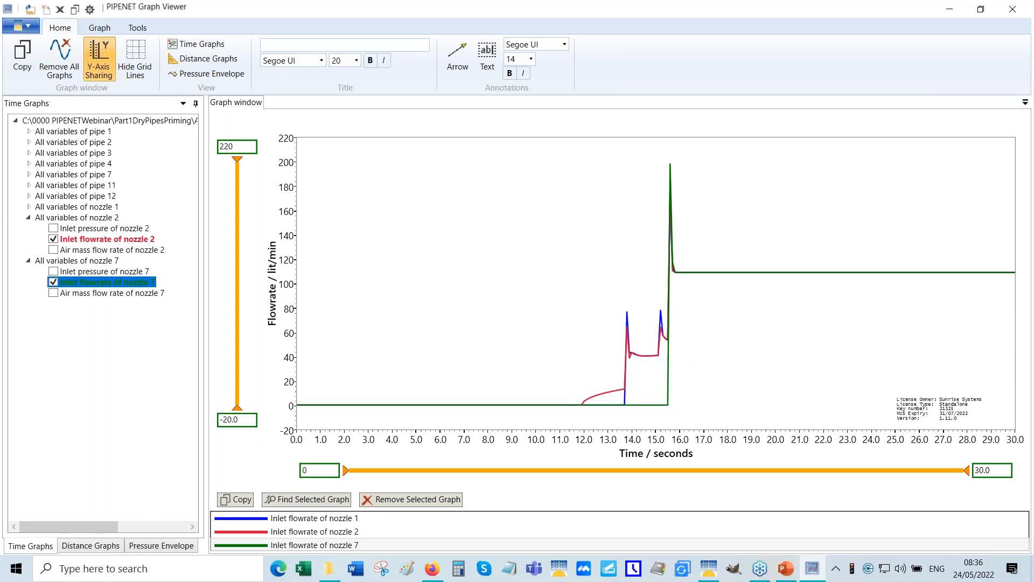
pyautogui.moveTo(667, 405)
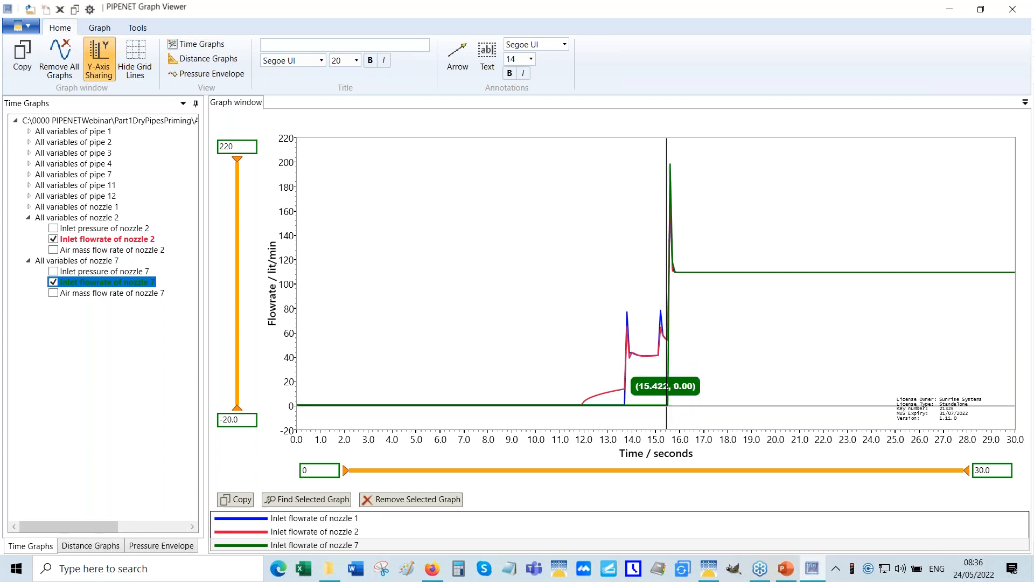
# - Remove the inlet flowrate of nozzle 2 from the graph and examine nozzle 1's curve between its two early peaks
pyautogui.click(53, 239)
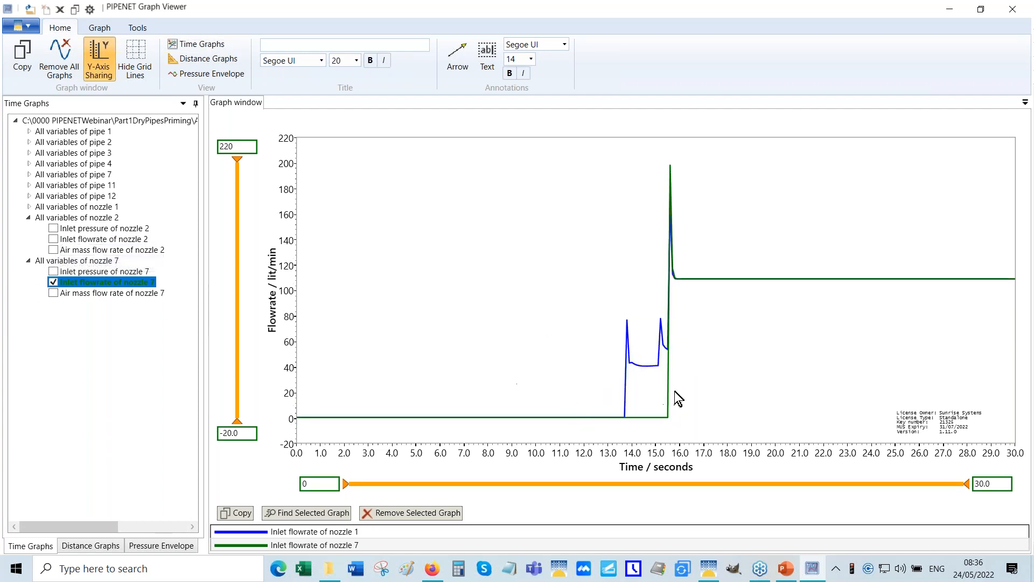
pyautogui.click(655, 353)
pyautogui.click(634, 367)
pyautogui.click(28, 207)
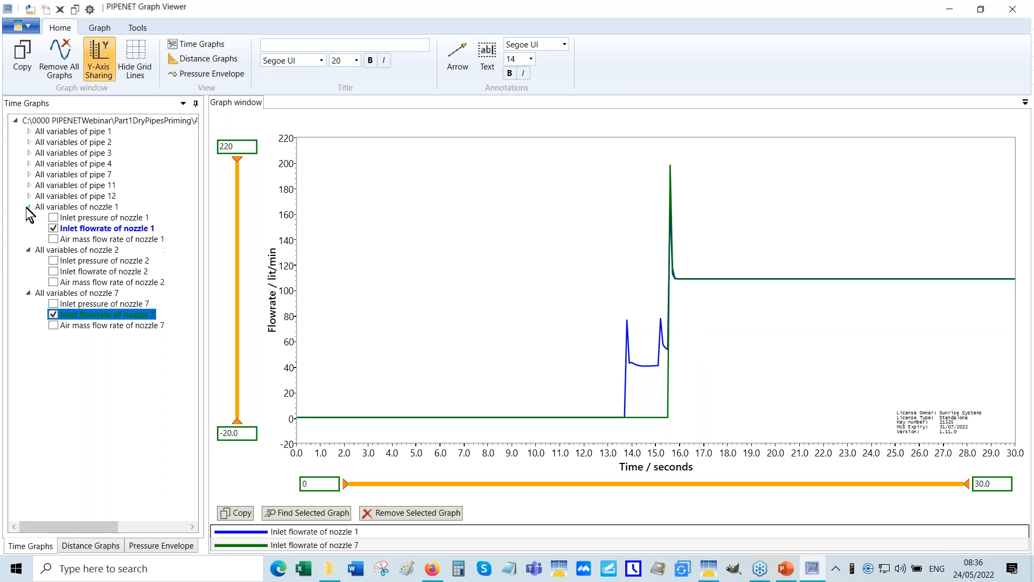
# - Hide the inlet flowrate of nozzle 1 and read nozzle 7's flowrate around its spike and along the steady section
pyautogui.click(53, 228)
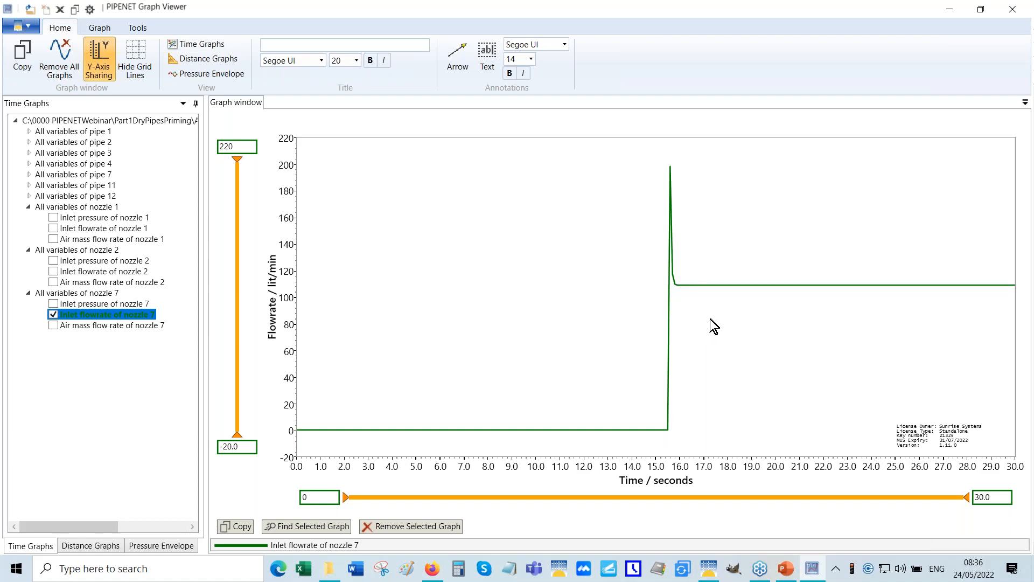
pyautogui.click(670, 300)
pyautogui.click(690, 291)
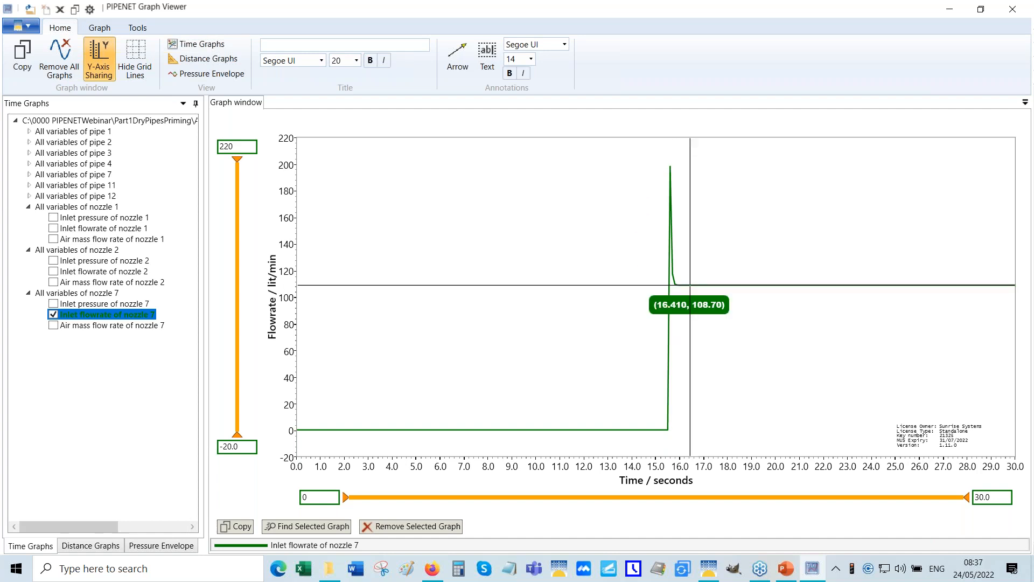
pyautogui.click(669, 302)
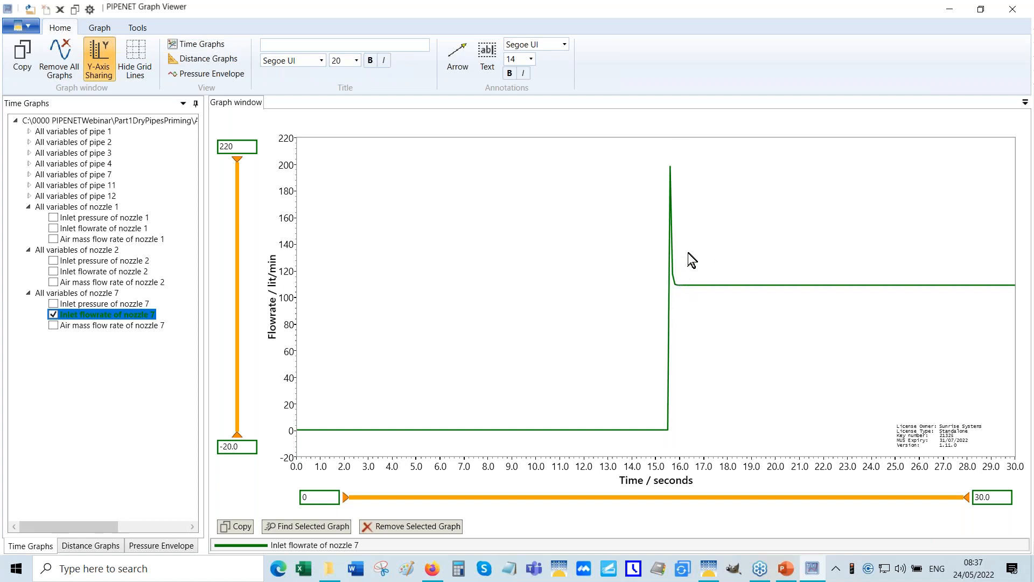
pyautogui.click(763, 294)
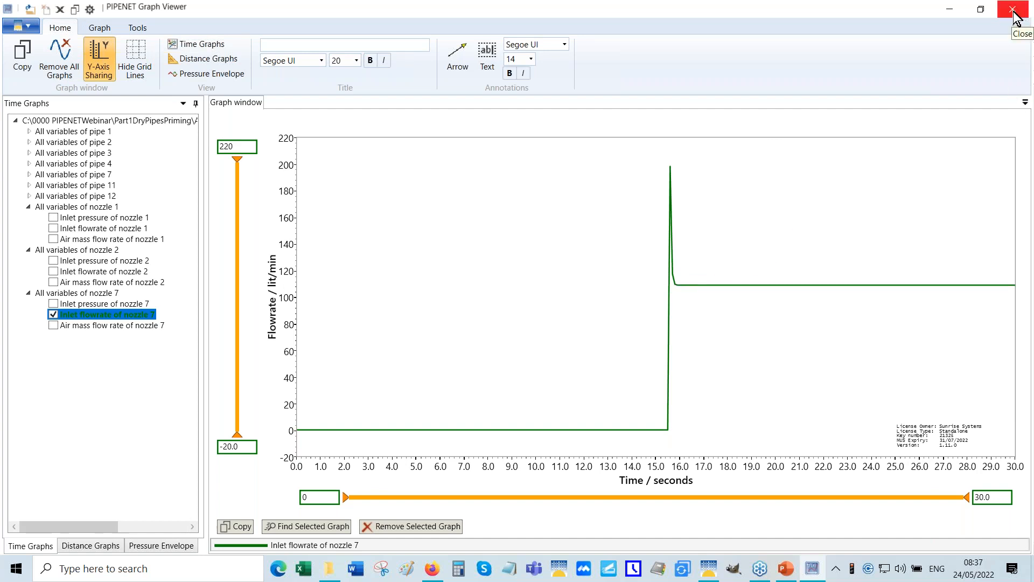
# - Plot the inlet flowrate of nozzle 1 alongside nozzle 7 again and inspect the curves with the magnifier before disabling it
pyautogui.click(53, 228)
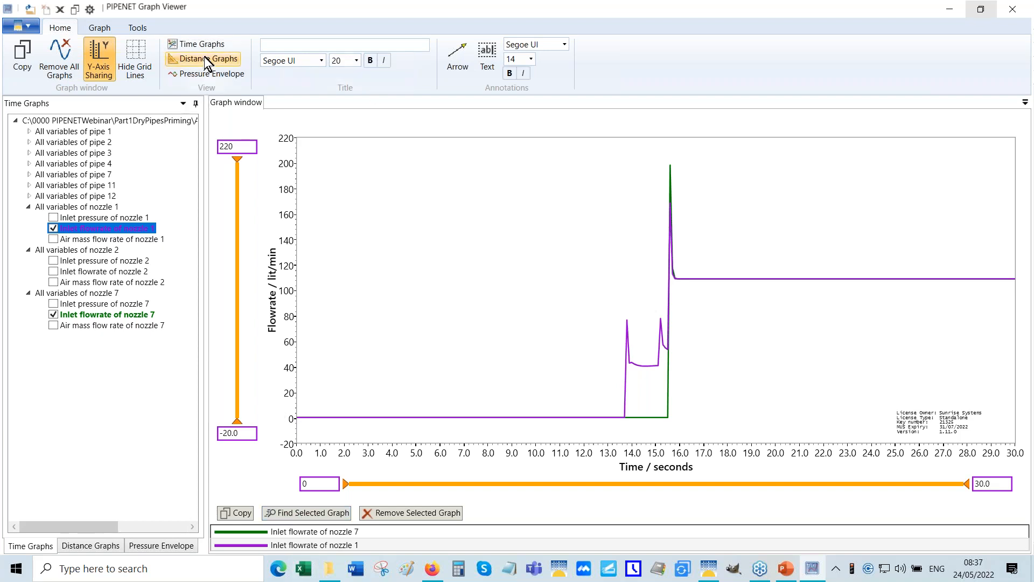
pyautogui.click(141, 30)
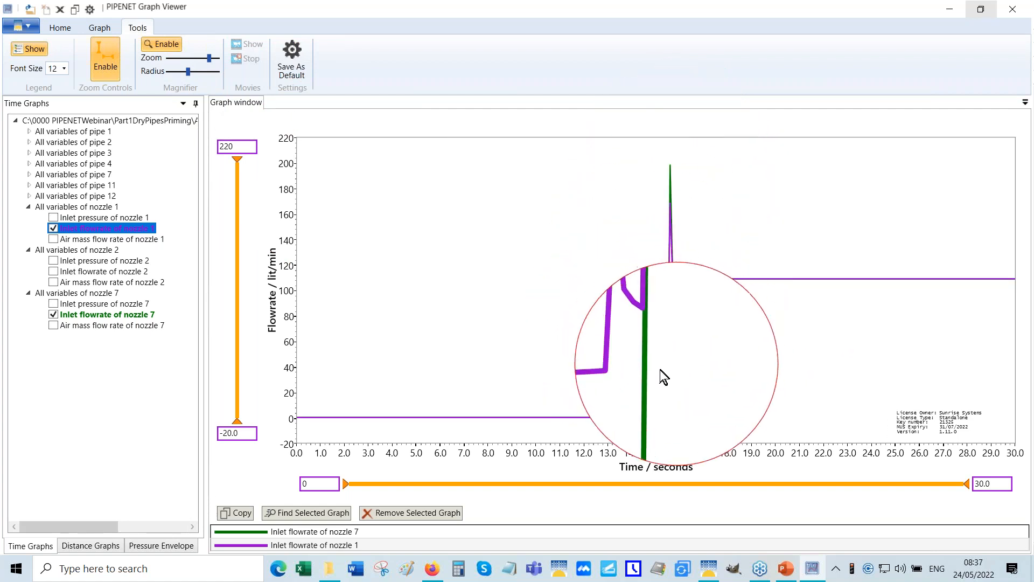
pyautogui.click(160, 44)
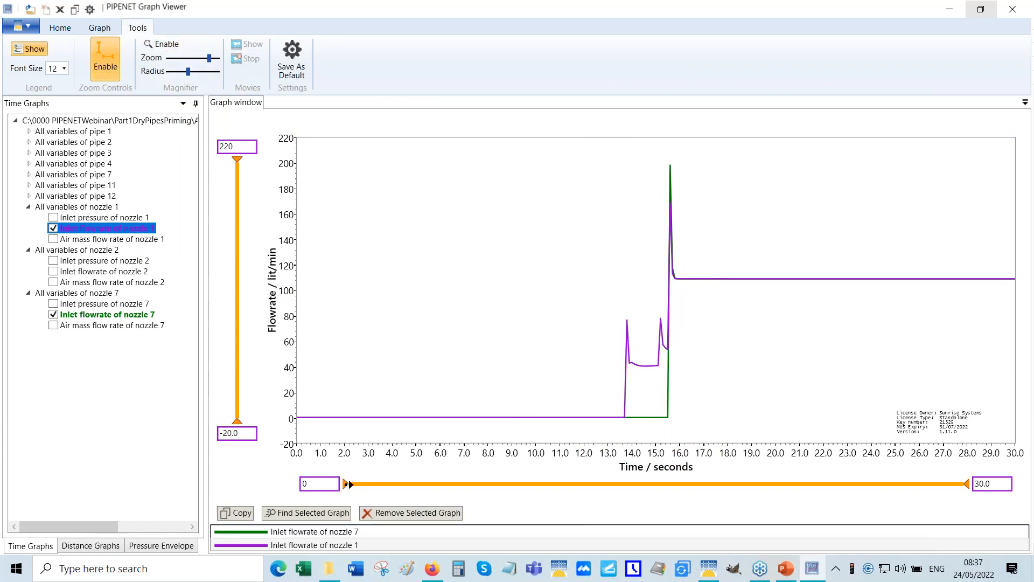
# - Limit the graph's time axis to the range from 13 to 17 seconds and read nozzle 1's peak flowrate
pyautogui.click(431, 488)
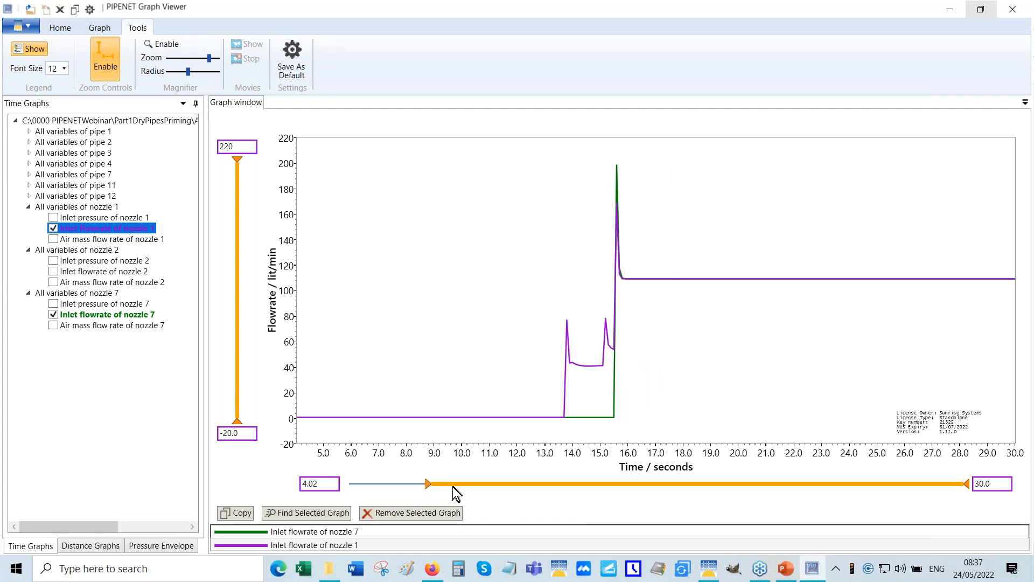
pyautogui.moveTo(429, 483); pyautogui.dragTo(324, 485)
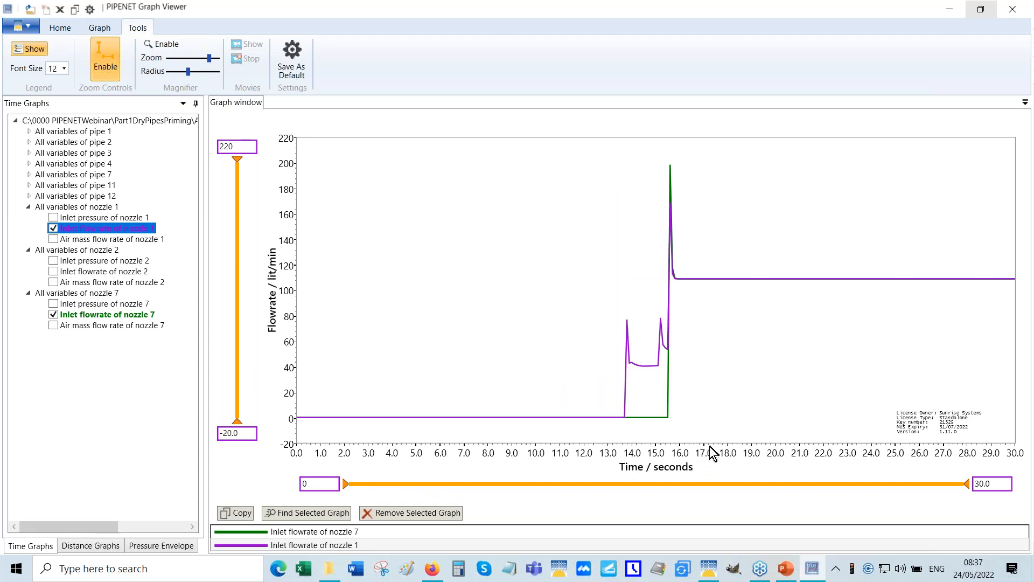
pyautogui.moveTo(319, 485); pyautogui.dragTo(217, 476)
pyautogui.write('13')
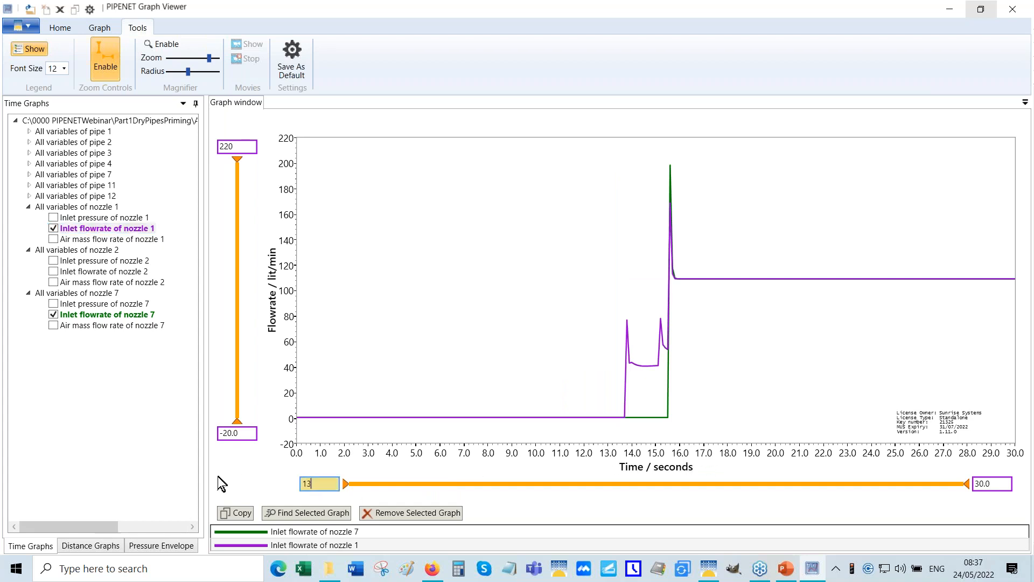
pyautogui.click(997, 486)
pyautogui.write('17')
pyautogui.press('Return')
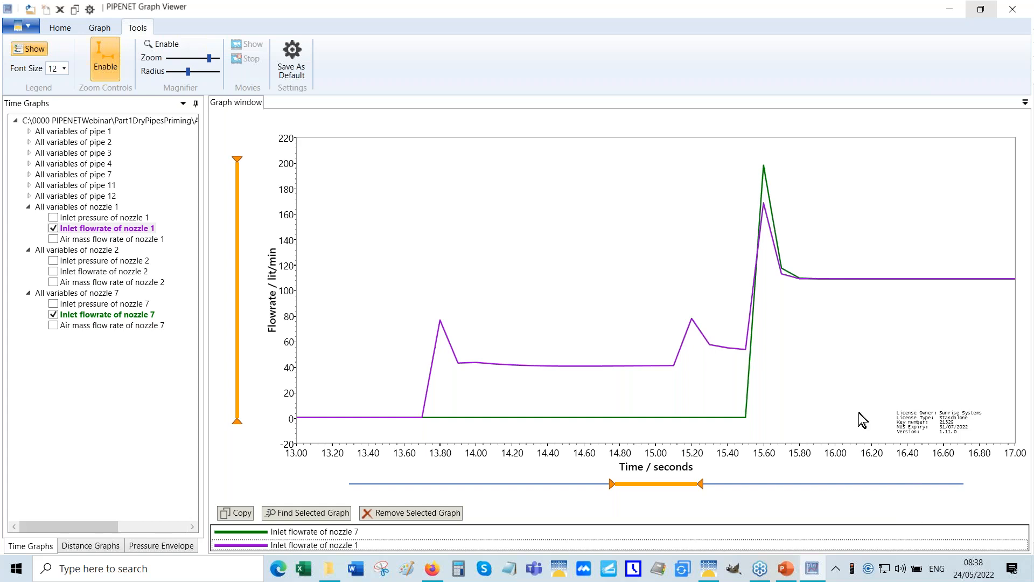
pyautogui.moveTo(765, 209)
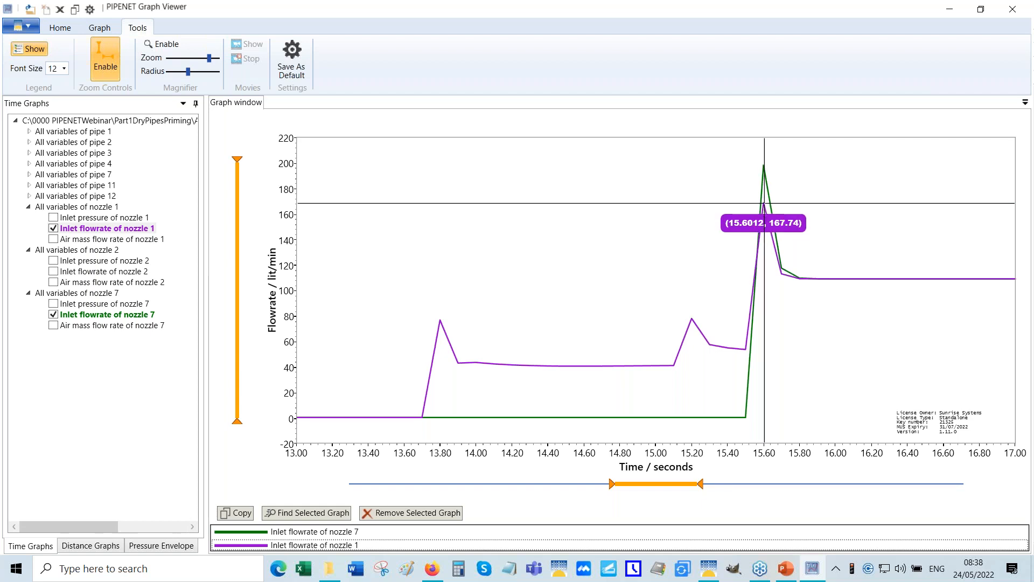
# - Close the Graph Viewer and set the length of pipe 11 to 50 m
pyautogui.click(1013, 14)
pyautogui.click(610, 215)
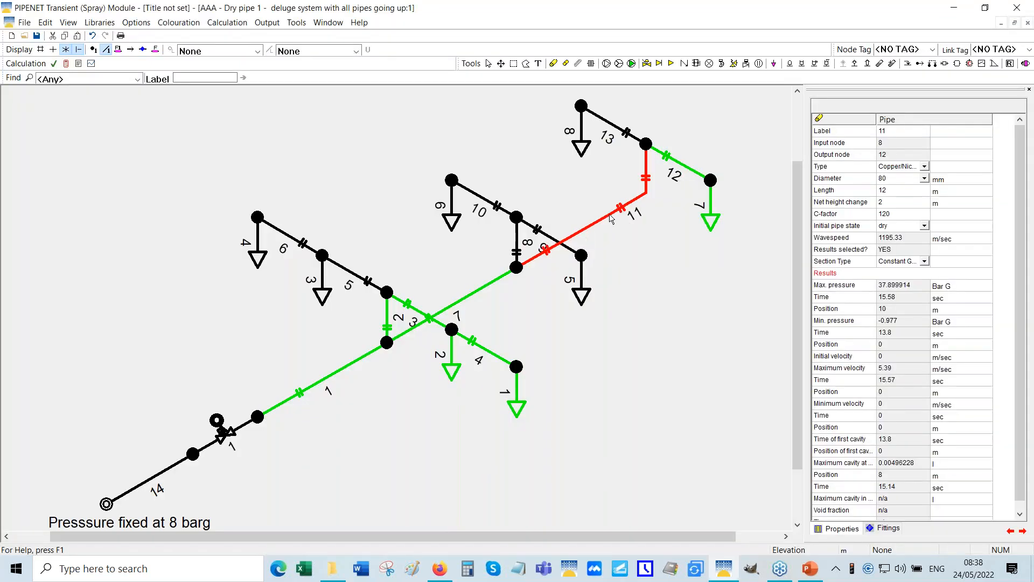
pyautogui.click(898, 194)
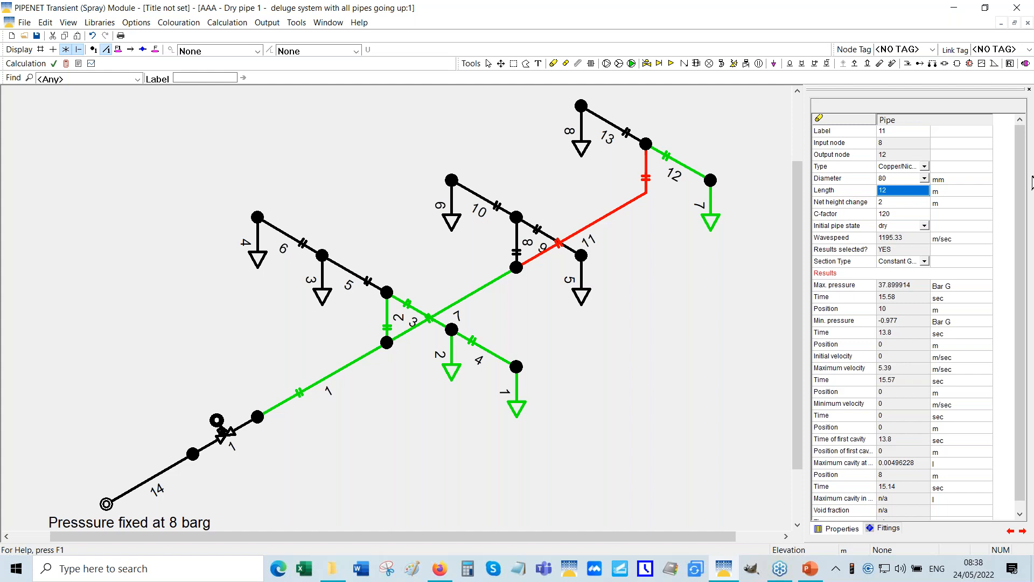
pyautogui.write('50')
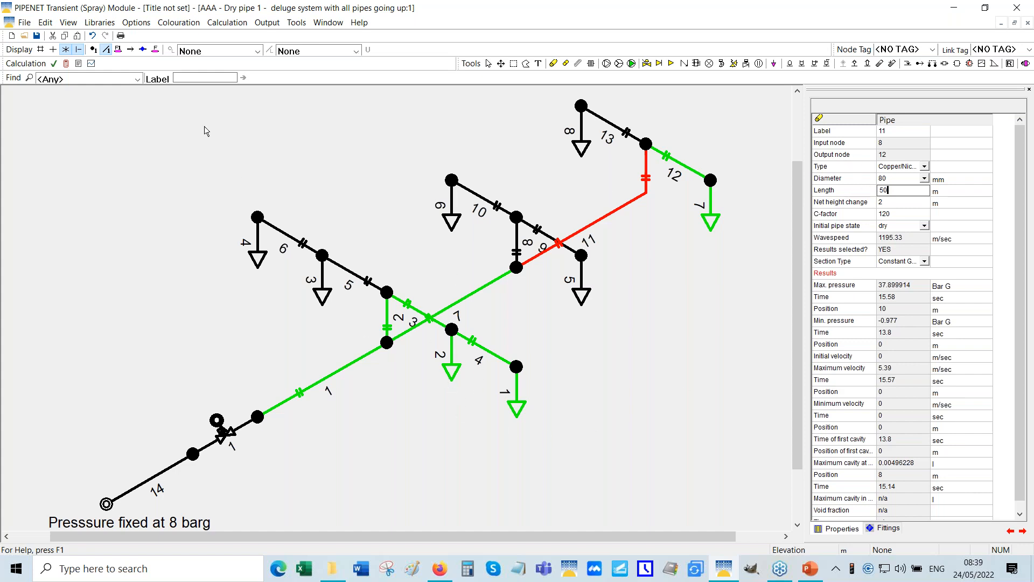
# - Run the transient calculation with the existing output options, overwriting the DP1 output files, and close the calculation dialog
pyautogui.click(65, 64)
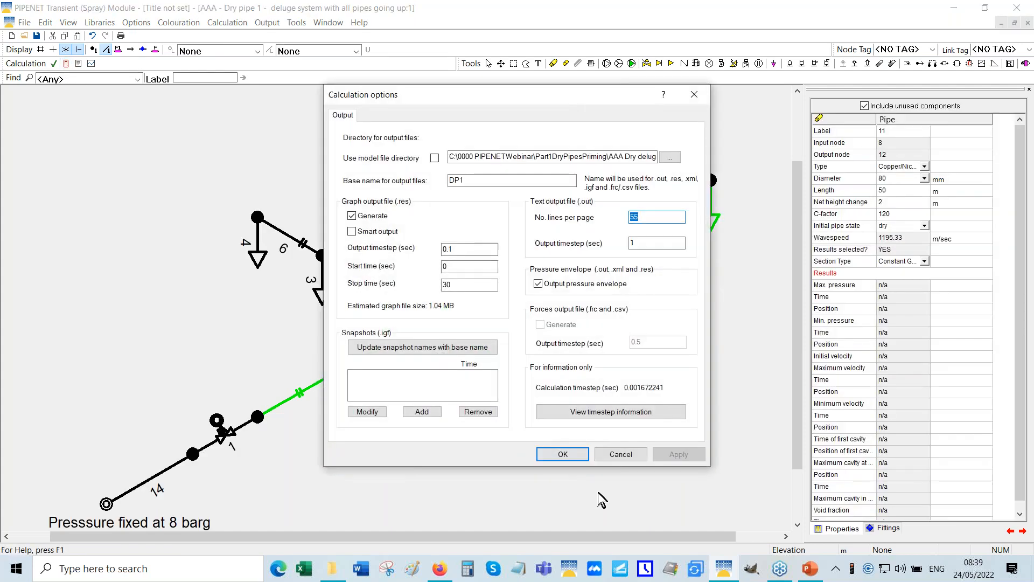
pyautogui.click(563, 454)
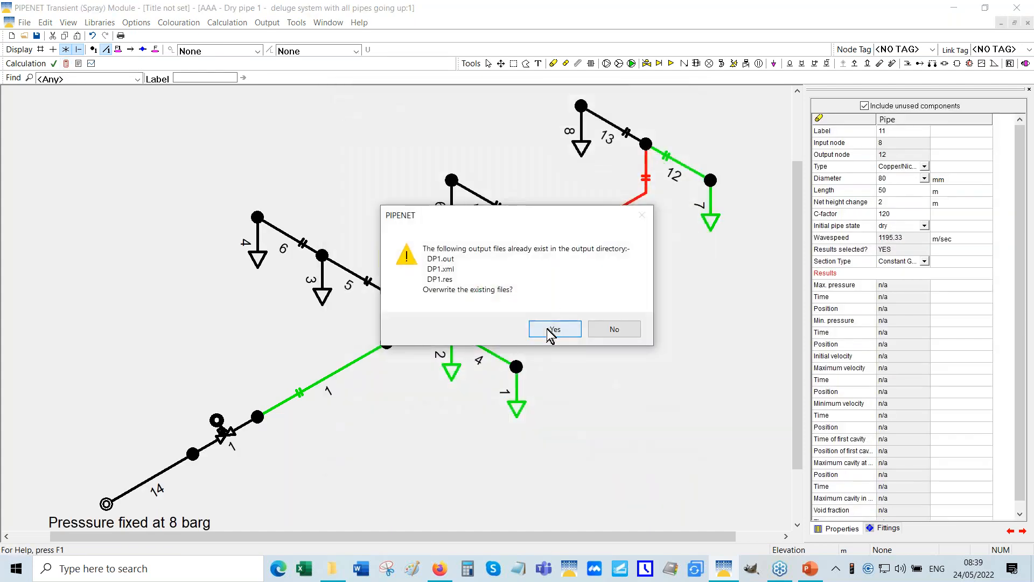
pyautogui.click(552, 331)
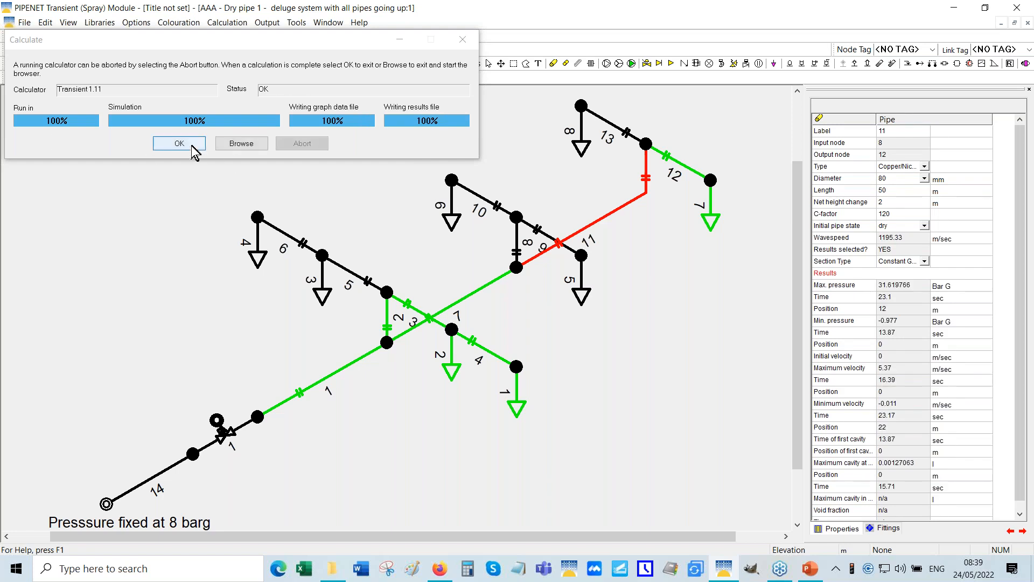
pyautogui.click(179, 143)
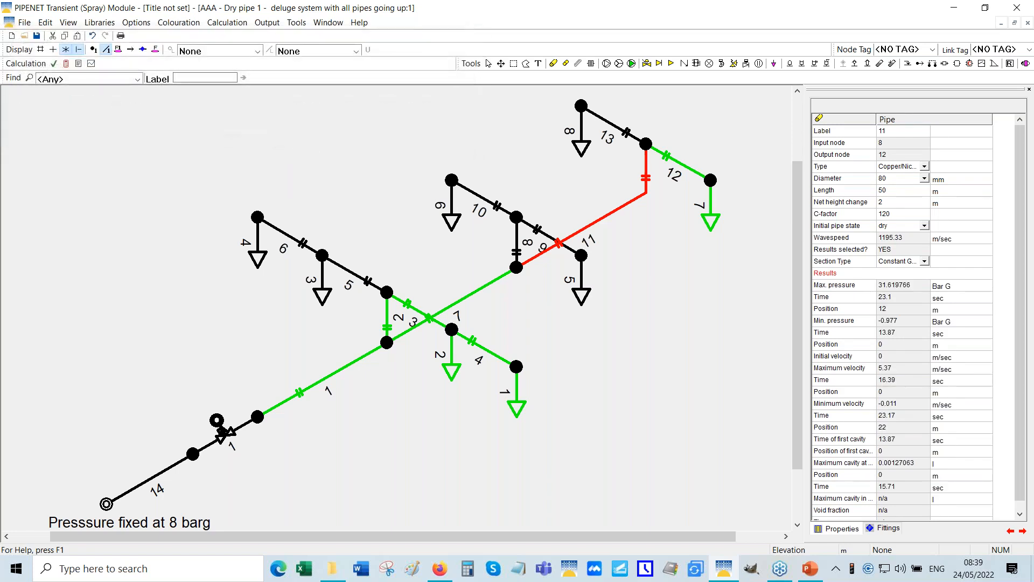
# - Open the graphs of the recalculated results and plot the inlet flowrates of nozzle 7 and nozzle 1
pyautogui.click(91, 64)
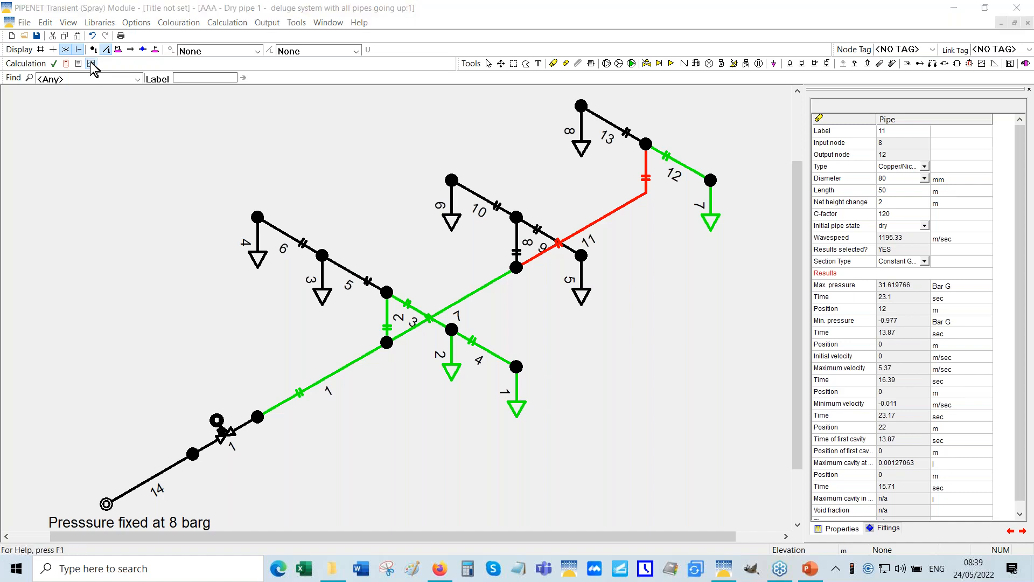
pyautogui.doubleClick(371, 130)
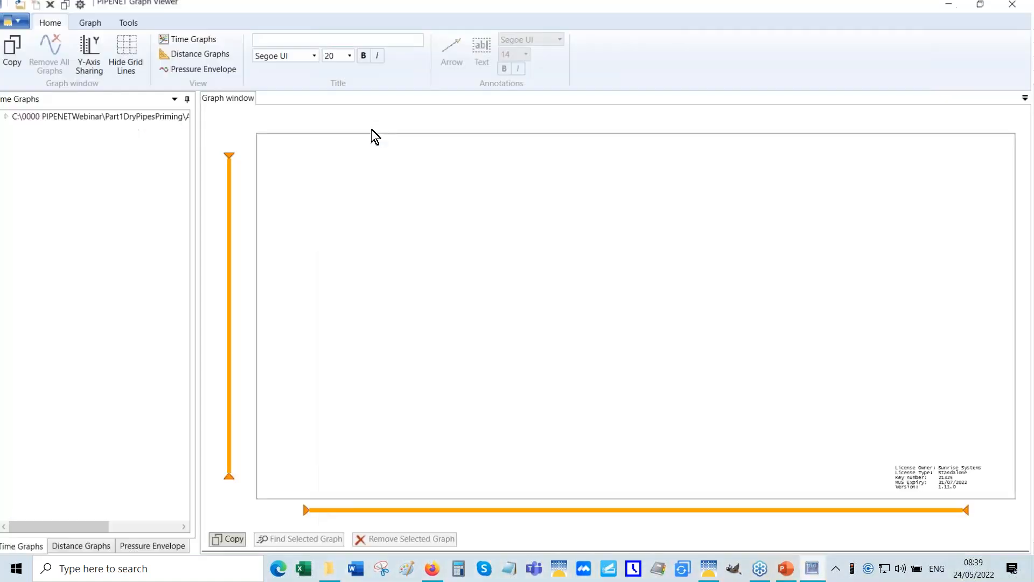
pyautogui.click(15, 121)
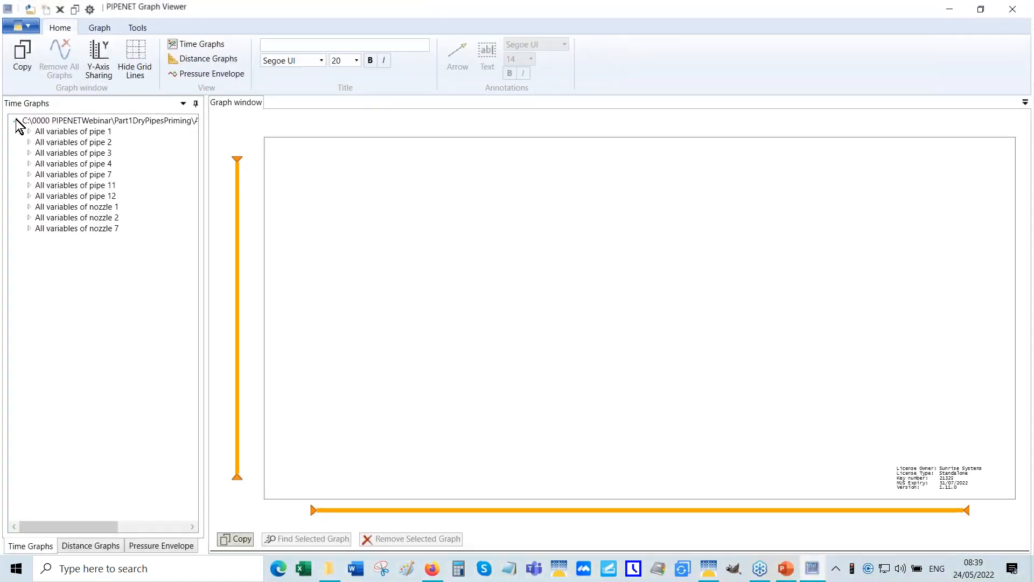
pyautogui.click(29, 174)
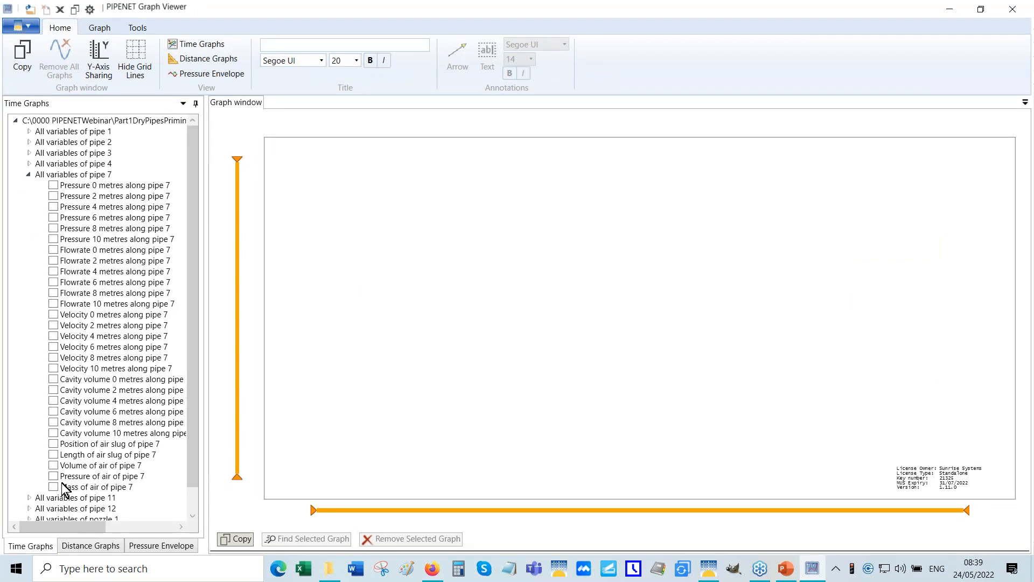
pyautogui.click(29, 174)
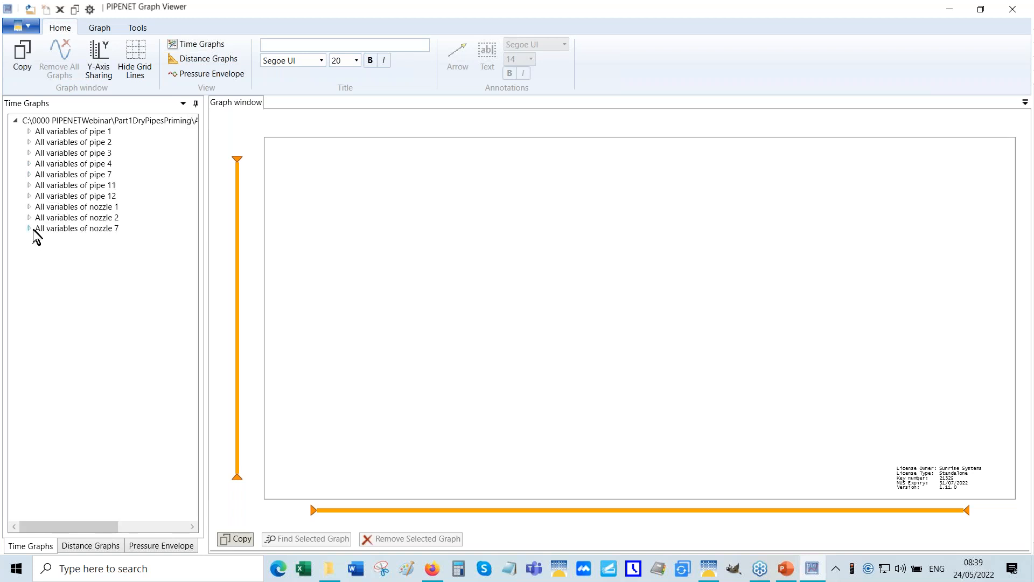
pyautogui.click(29, 229)
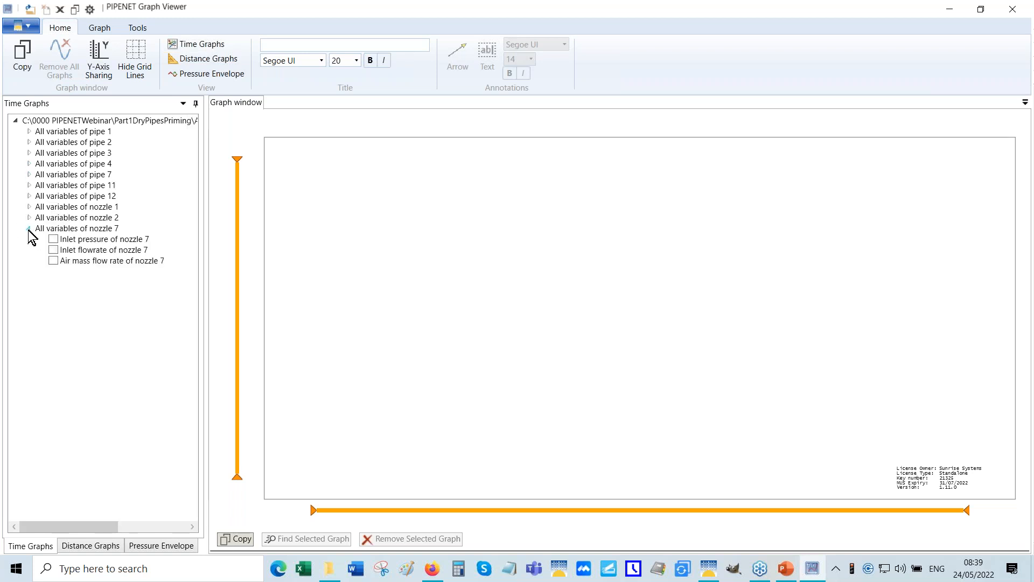
pyautogui.click(53, 250)
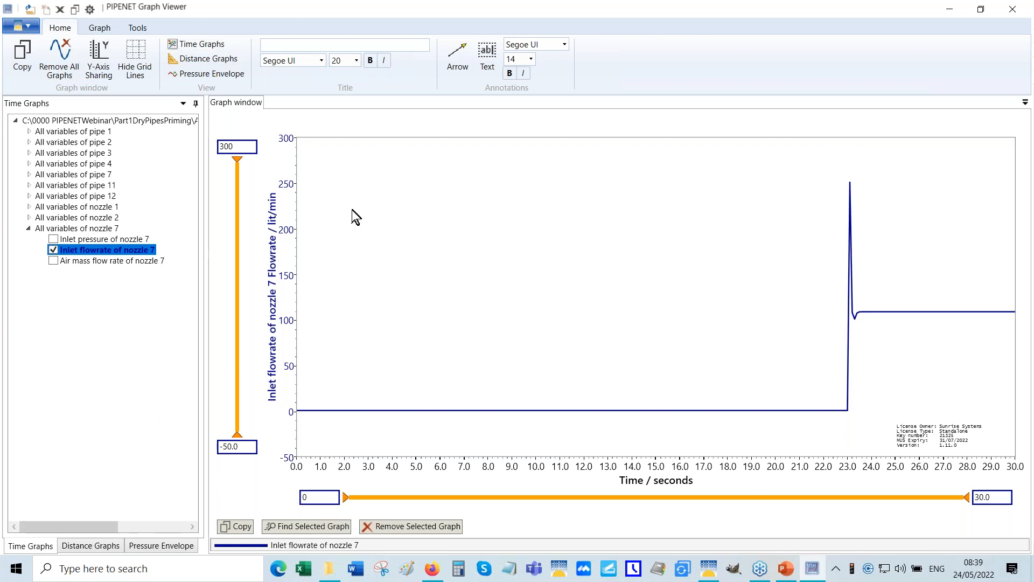
pyautogui.click(29, 207)
pyautogui.click(54, 228)
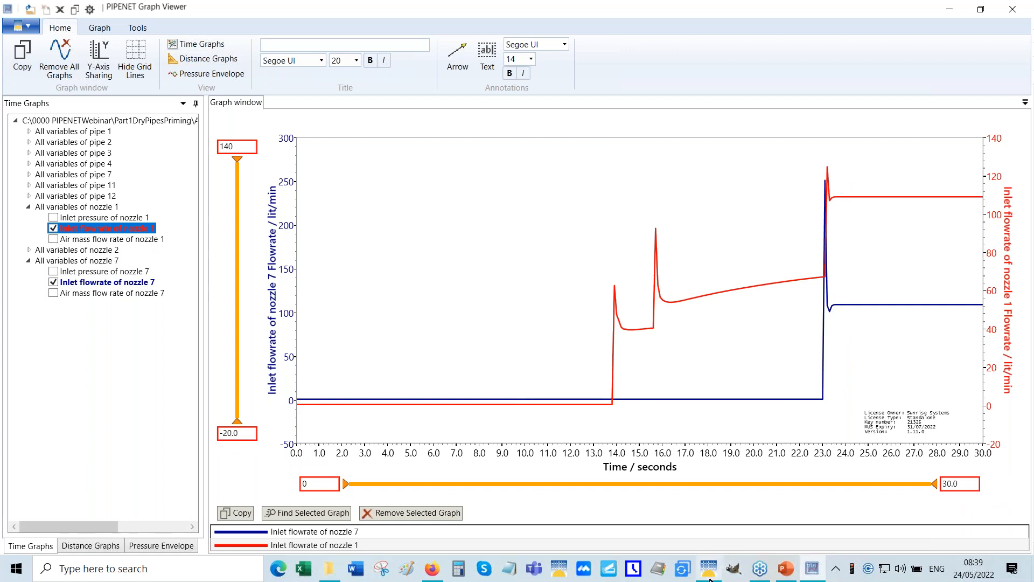
# - Switch to the network schematic in the PIPENET Transient Module and check the results of nozzles 1 and 7
pyautogui.click(709, 575)
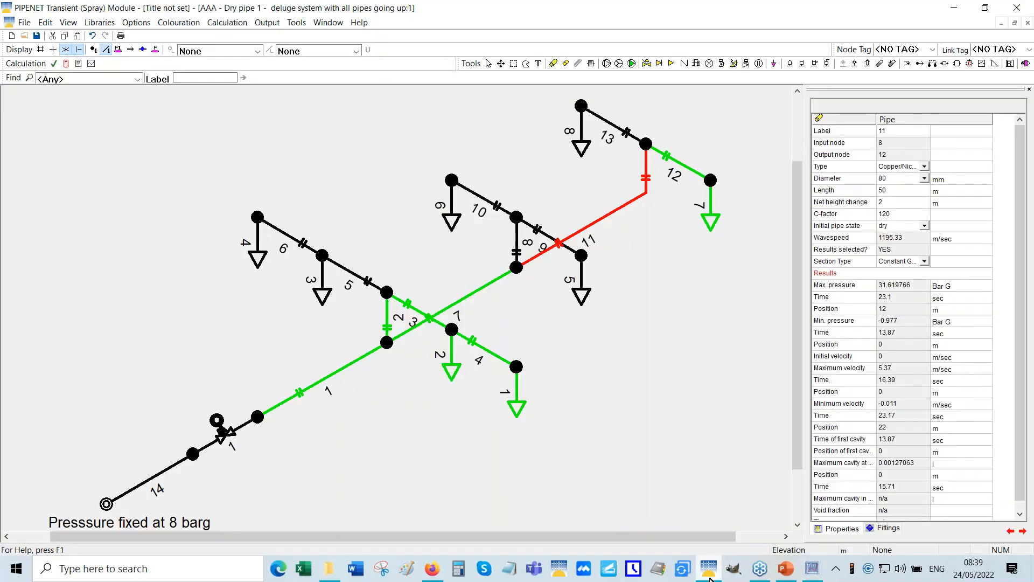
pyautogui.click(521, 411)
pyautogui.click(712, 221)
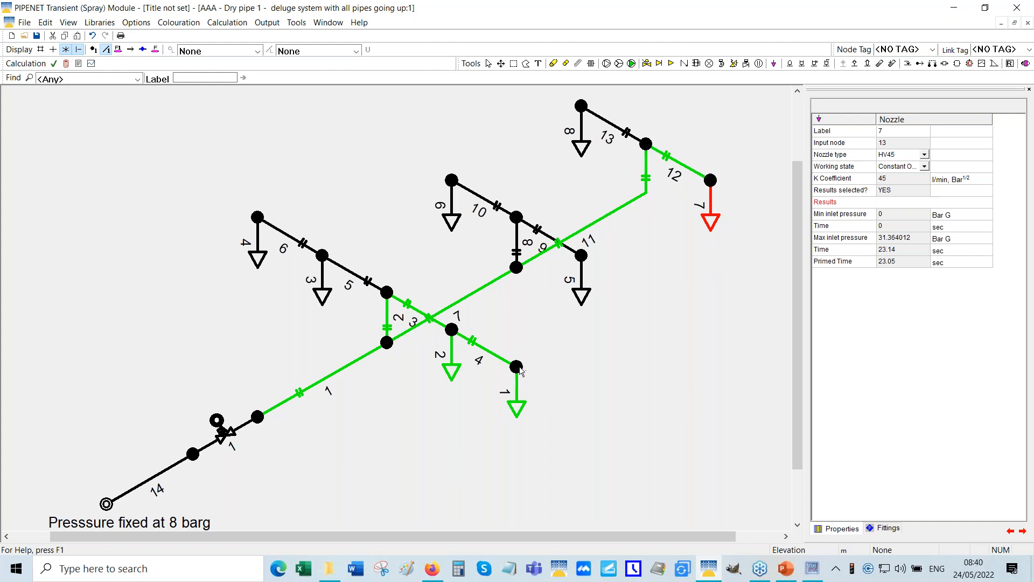
# - Switch to the PIPENET Graph Viewer and make the nozzle 7 and nozzle 1 flowrate curves share one Y-axis
pyautogui.click(812, 570)
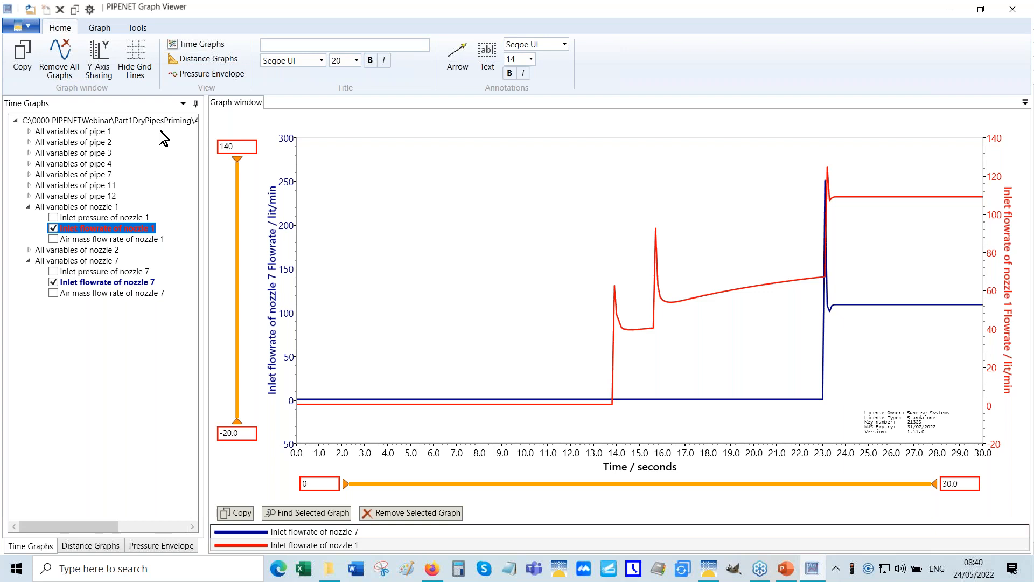
pyautogui.click(138, 28)
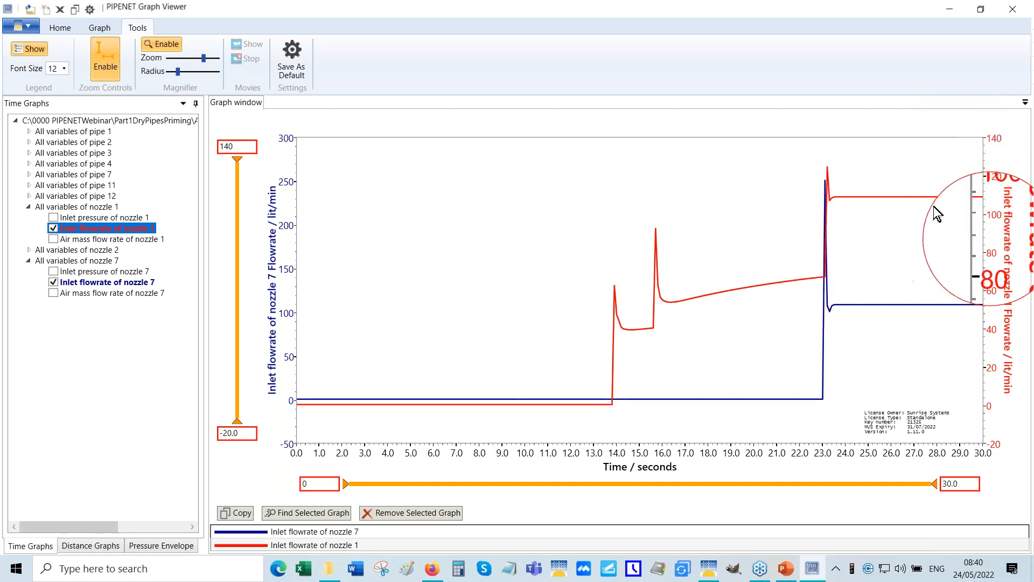
pyautogui.click(60, 30)
pyautogui.click(99, 62)
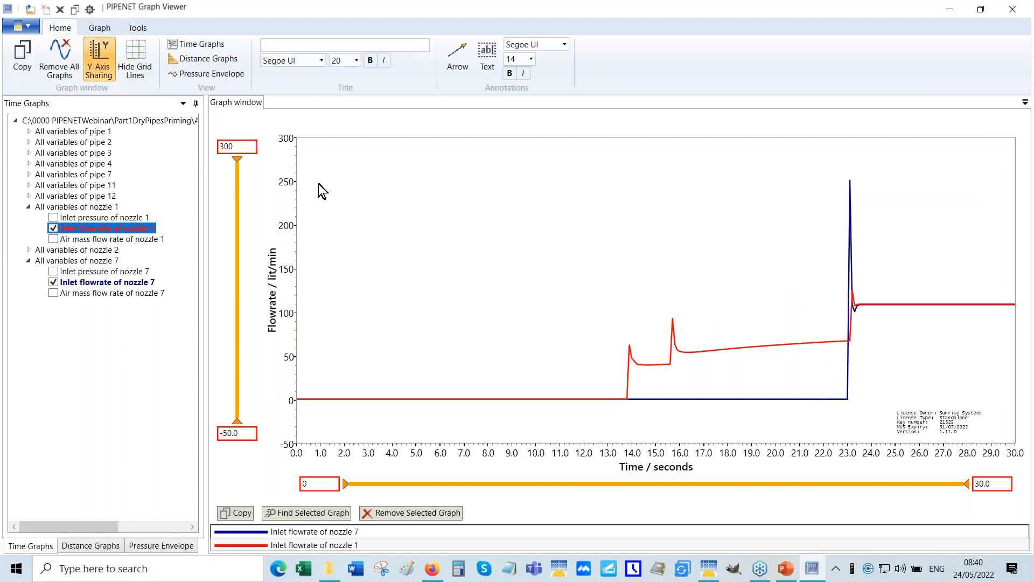
# - Increase the magnifier radius, examine the nozzle 7 and nozzle 1 flowrate curves around 23 seconds, and switch the magnifier off
pyautogui.click(138, 30)
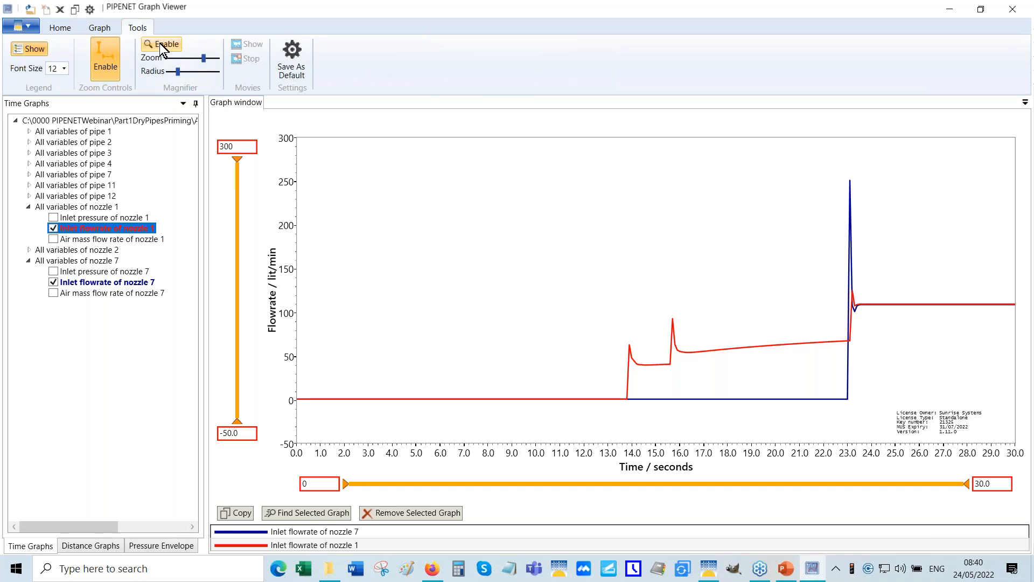
pyautogui.click(160, 44)
pyautogui.moveTo(177, 72); pyautogui.dragTo(203, 76)
pyautogui.moveTo(849, 264)
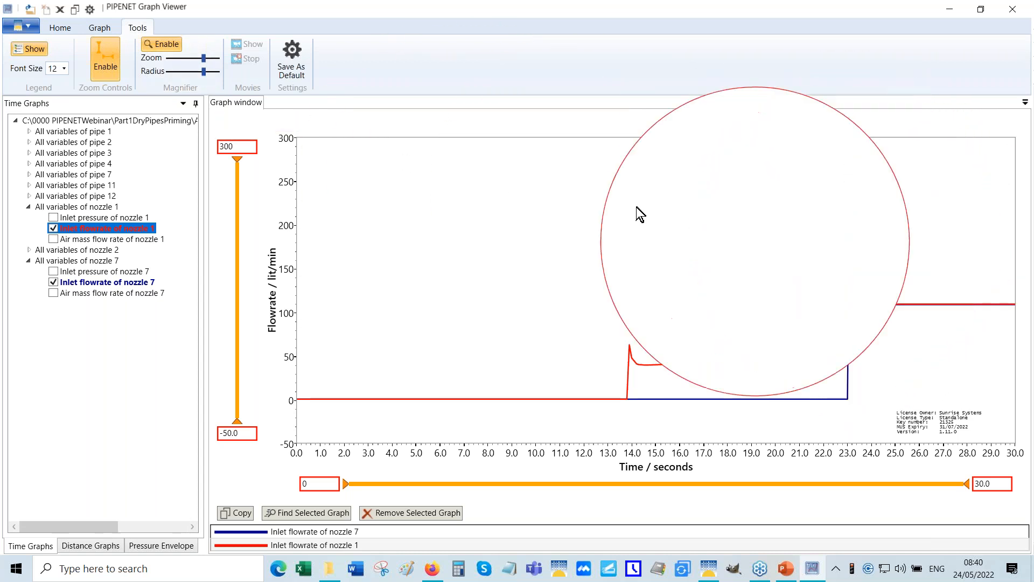
pyautogui.moveTo(204, 71); pyautogui.dragTo(213, 71)
pyautogui.moveTo(849, 325)
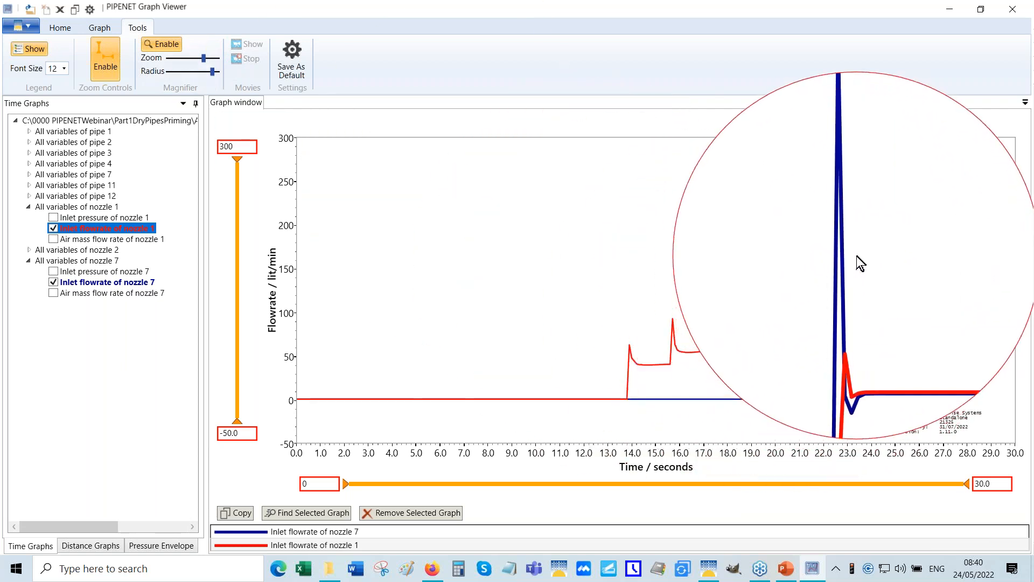
pyautogui.moveTo(856, 304)
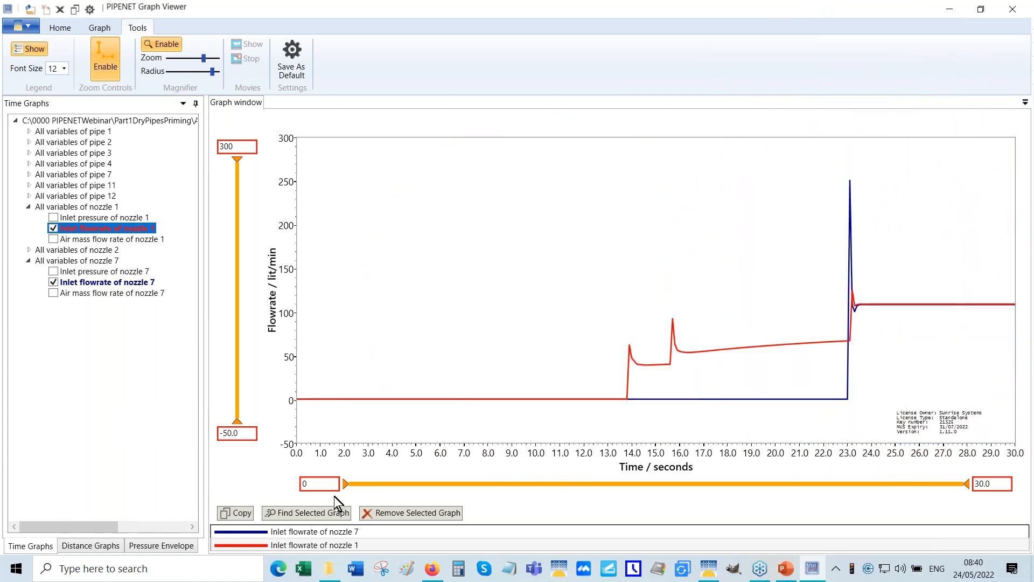
pyautogui.click(167, 45)
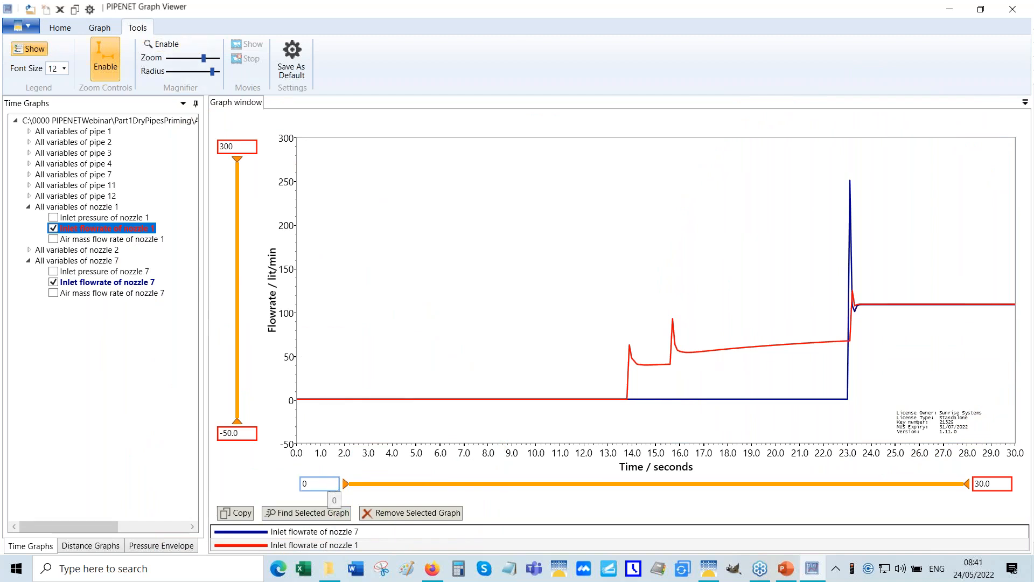
# - Limit the graph's time axis to 22 to 25 seconds and read the peaks of both nozzle flowrate curves
pyautogui.click(332, 484)
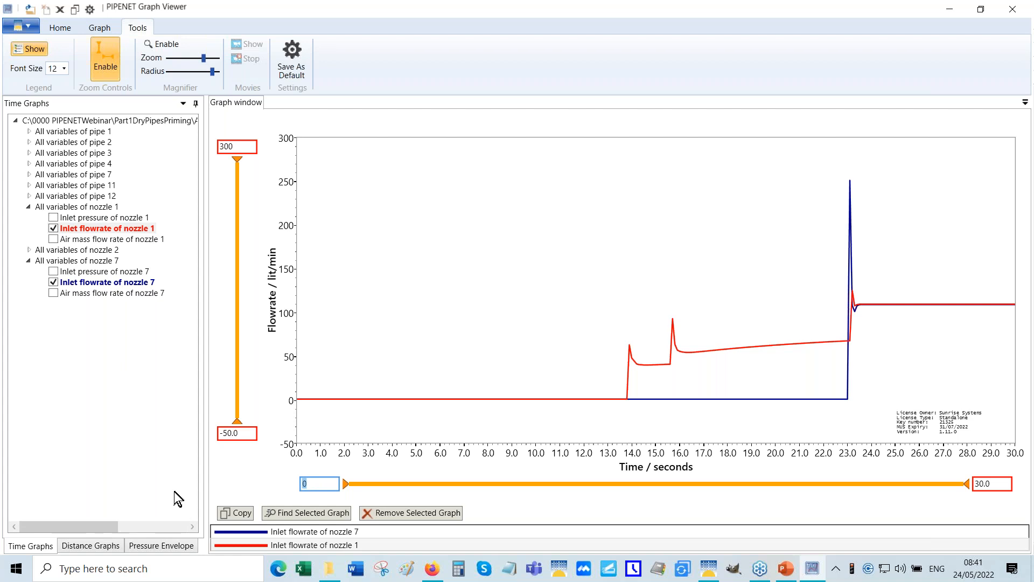
pyautogui.write('221')
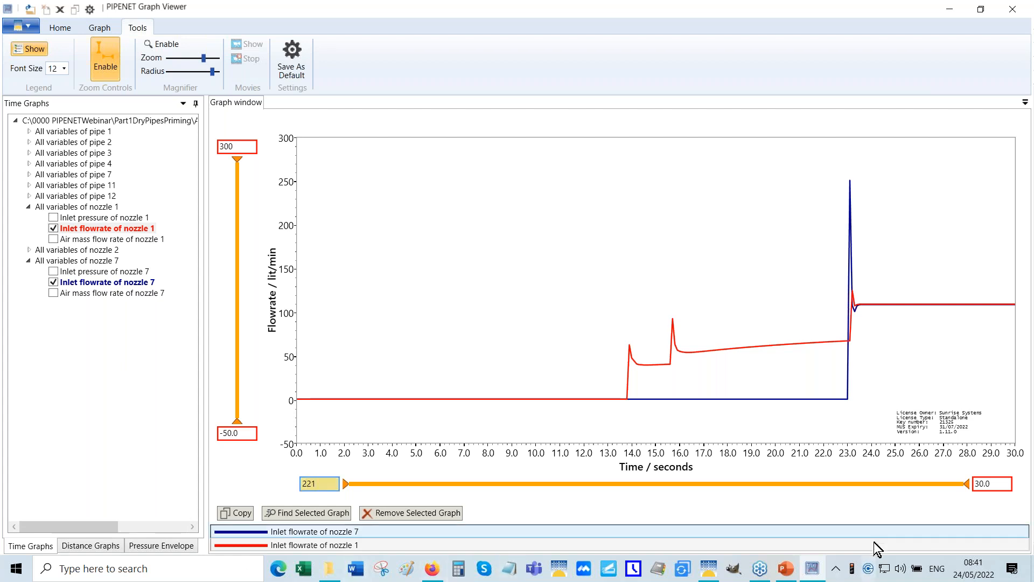
pyautogui.press('BackSpace')
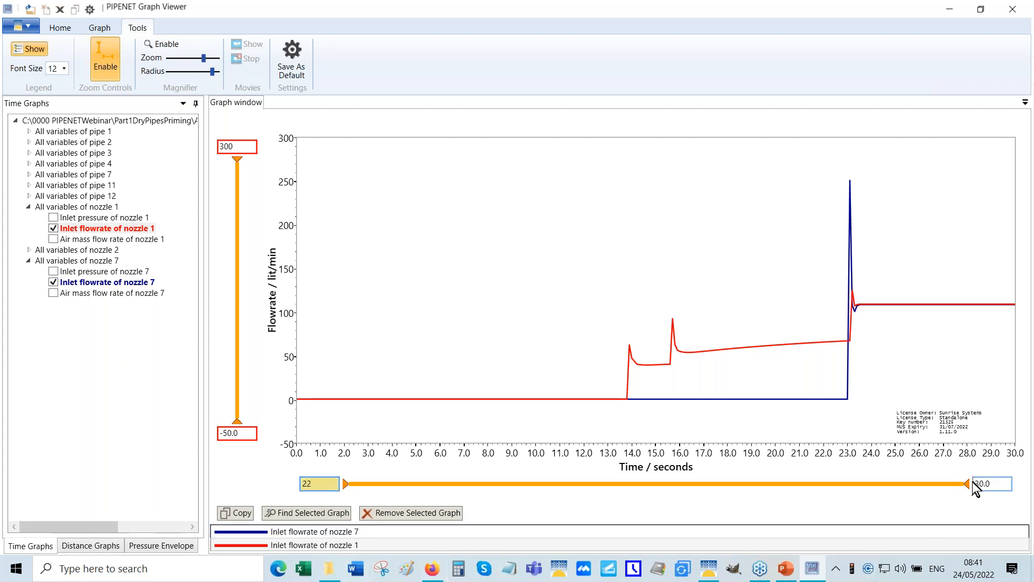
pyautogui.click(997, 484)
pyautogui.write('25')
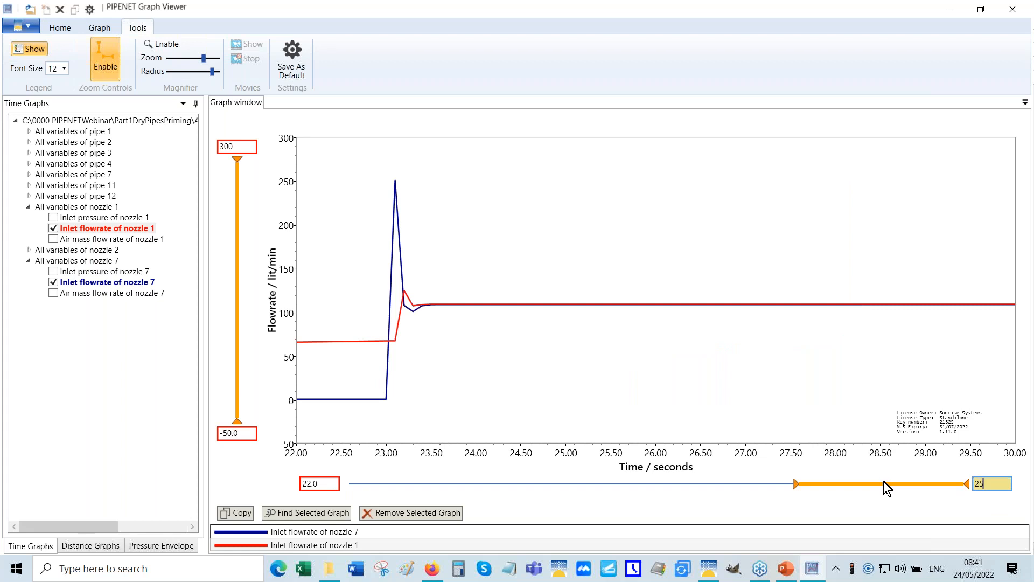
pyautogui.press('Return')
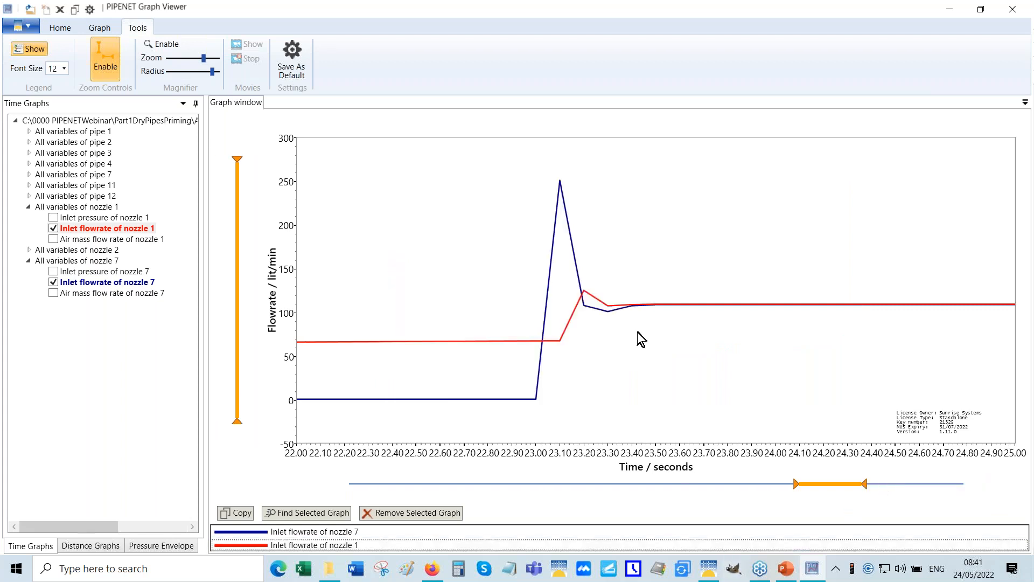
pyautogui.moveTo(585, 298)
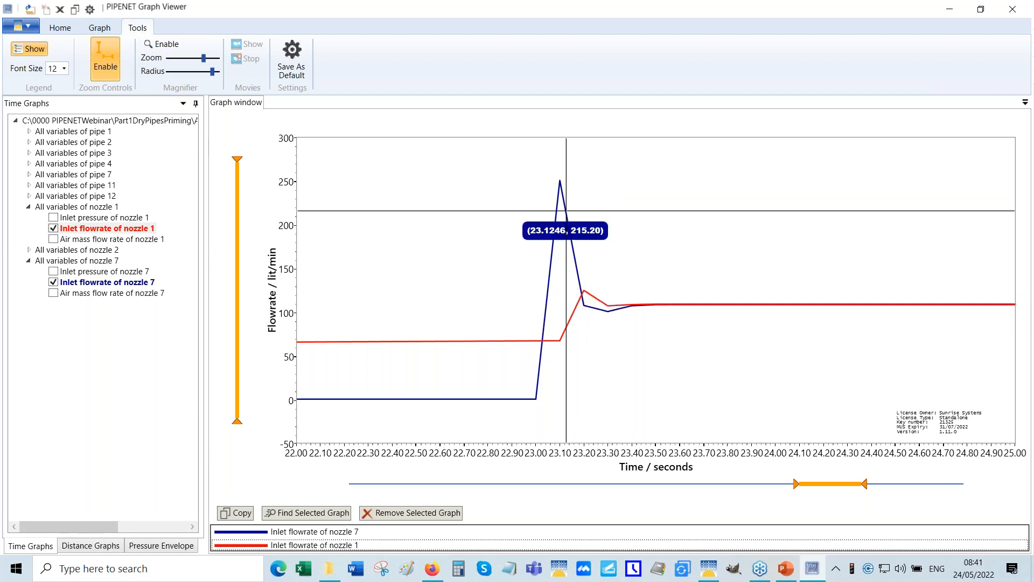
pyautogui.moveTo(563, 184)
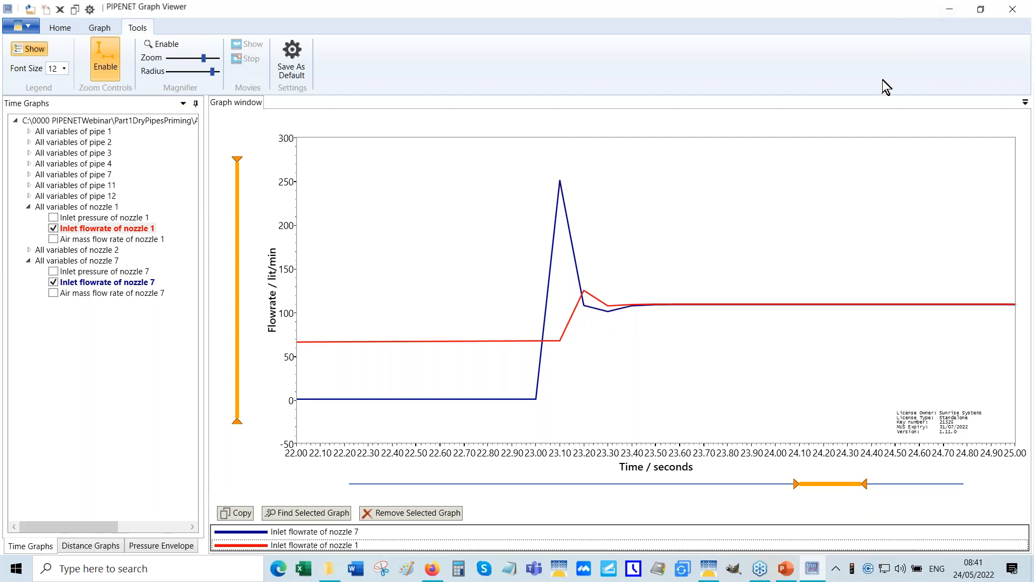
# - Close the Graph Viewer and set the length of pipe 11 to 12 m
pyautogui.click(1017, 17)
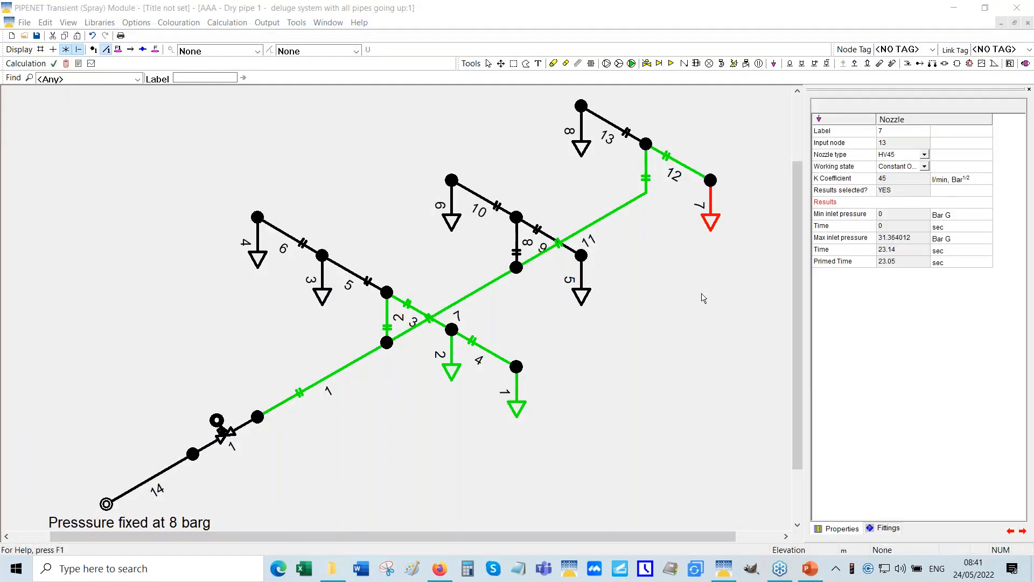
pyautogui.click(620, 214)
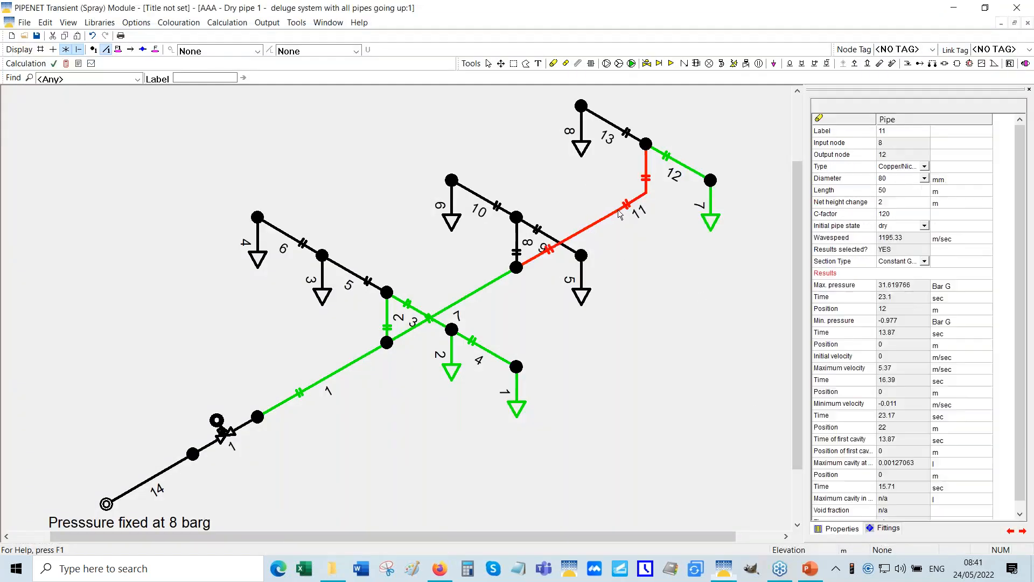
pyautogui.click(892, 192)
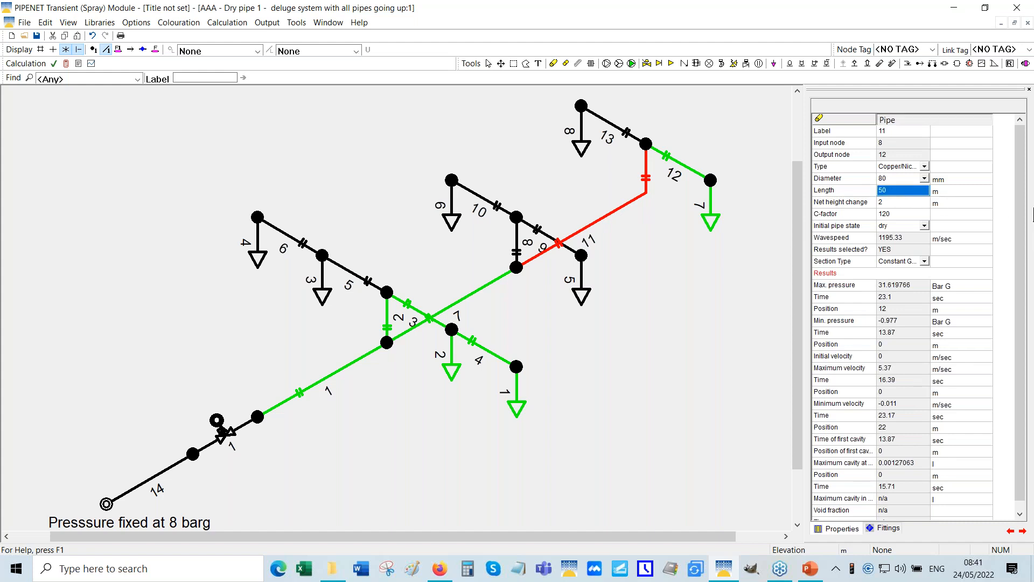
pyautogui.write('12')
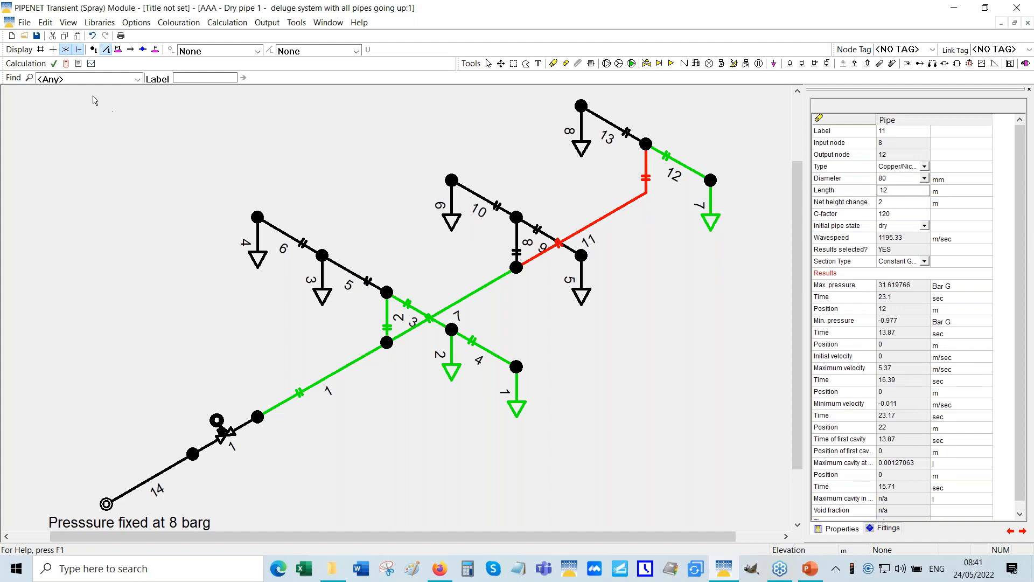
# - Run the transient calculation for the shortened pipe 11, overwriting the DP1 output files, and close the calculation dialog
pyautogui.click(67, 63)
pyautogui.click(561, 455)
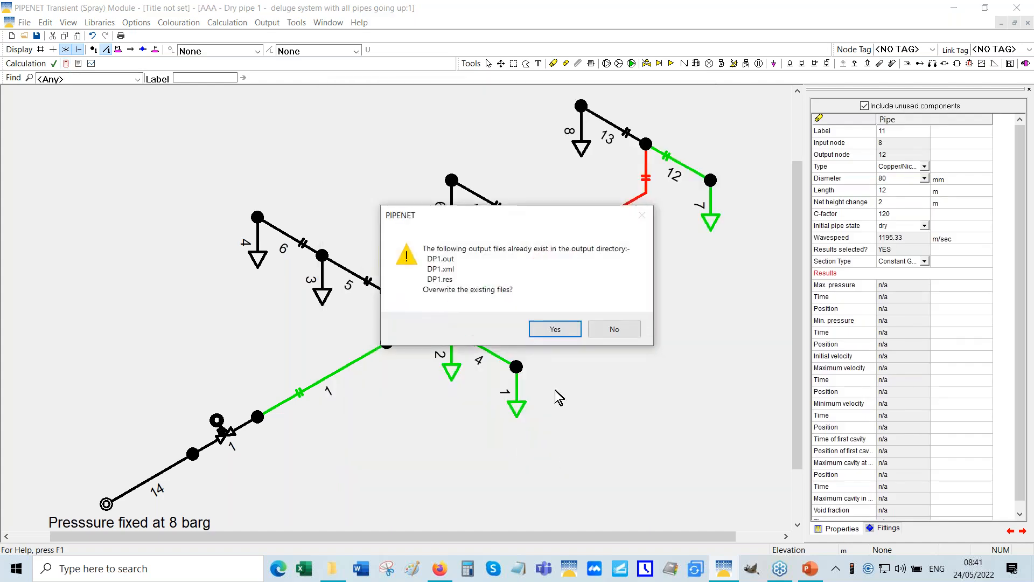
pyautogui.click(557, 329)
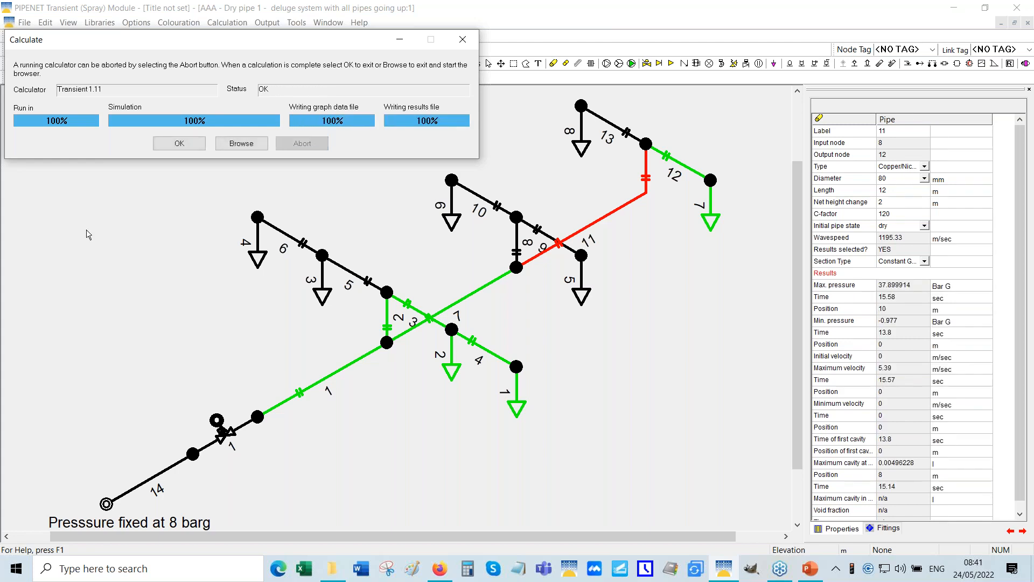
pyautogui.click(174, 144)
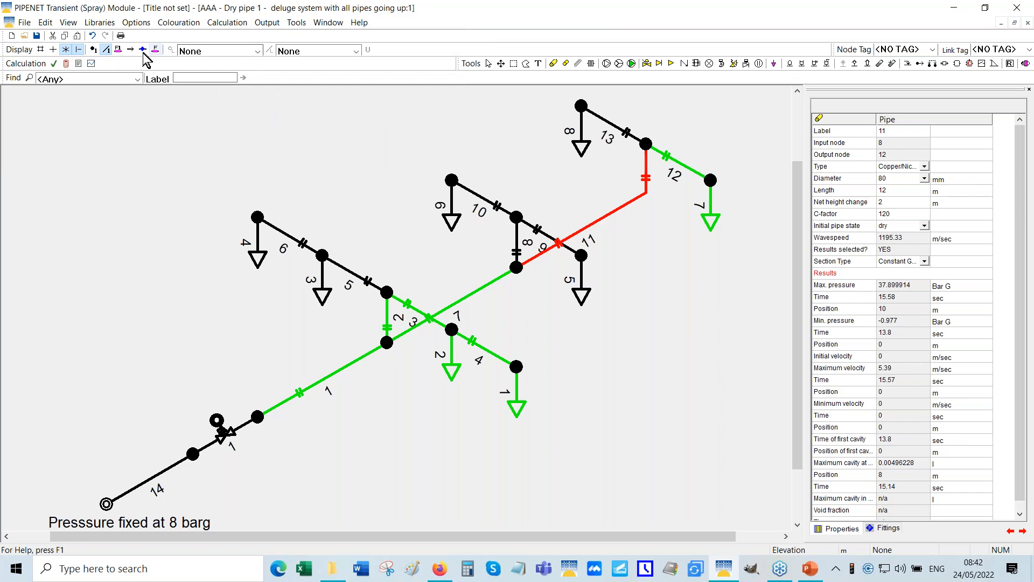
# - Hide the component labels on the schematic and colour the network by nozzle prime time
pyautogui.click(106, 49)
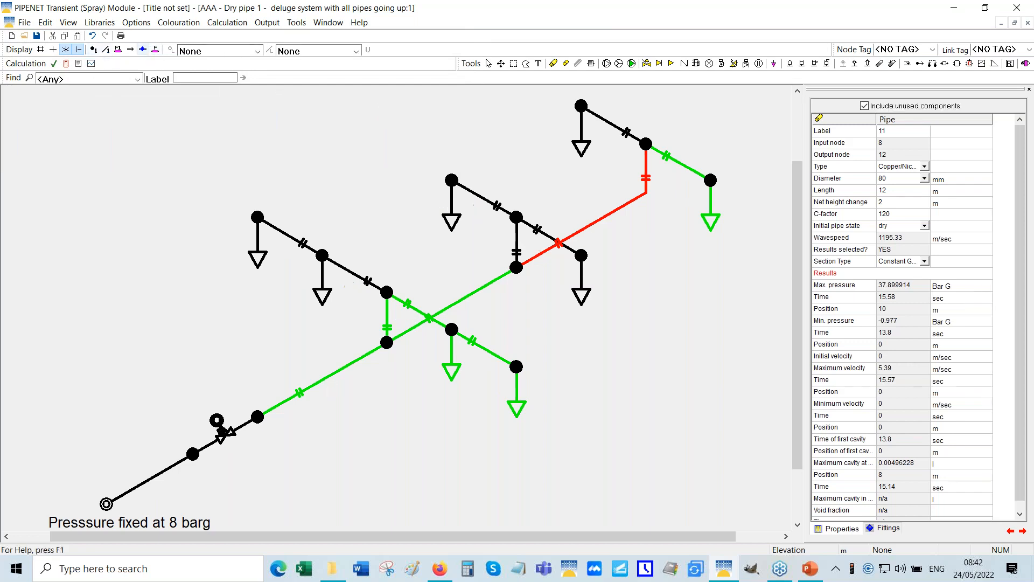
pyautogui.click(355, 51)
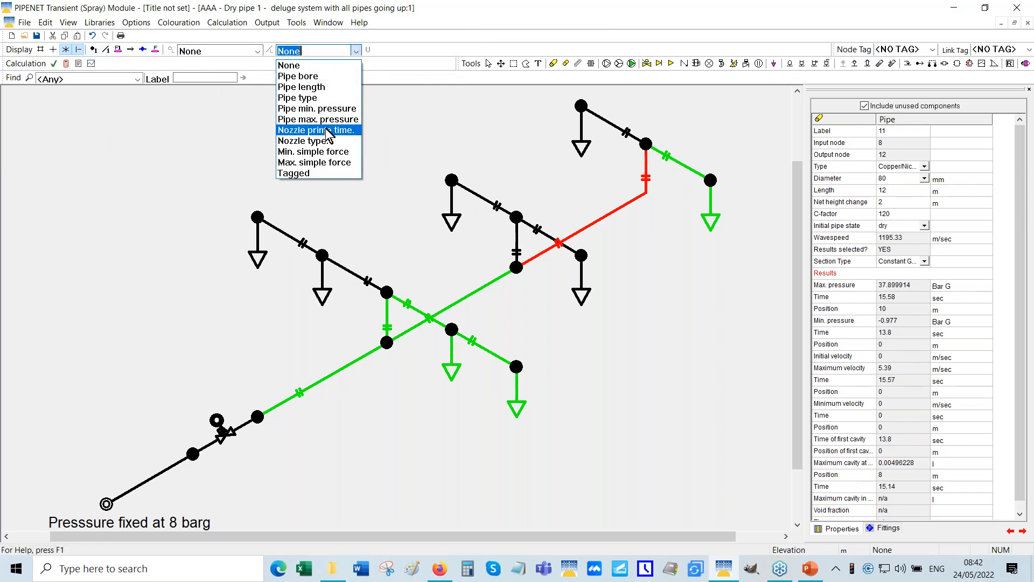
pyautogui.click(327, 130)
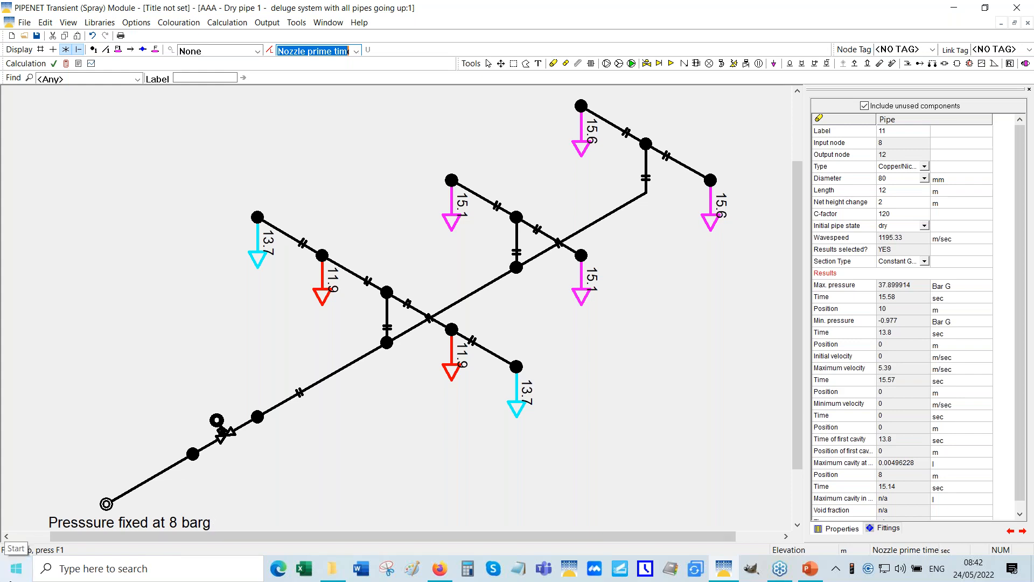
# - Enable the air-cushion effect for dry pipes in the module options and apply the change
pyautogui.click(136, 23)
pyautogui.click(162, 50)
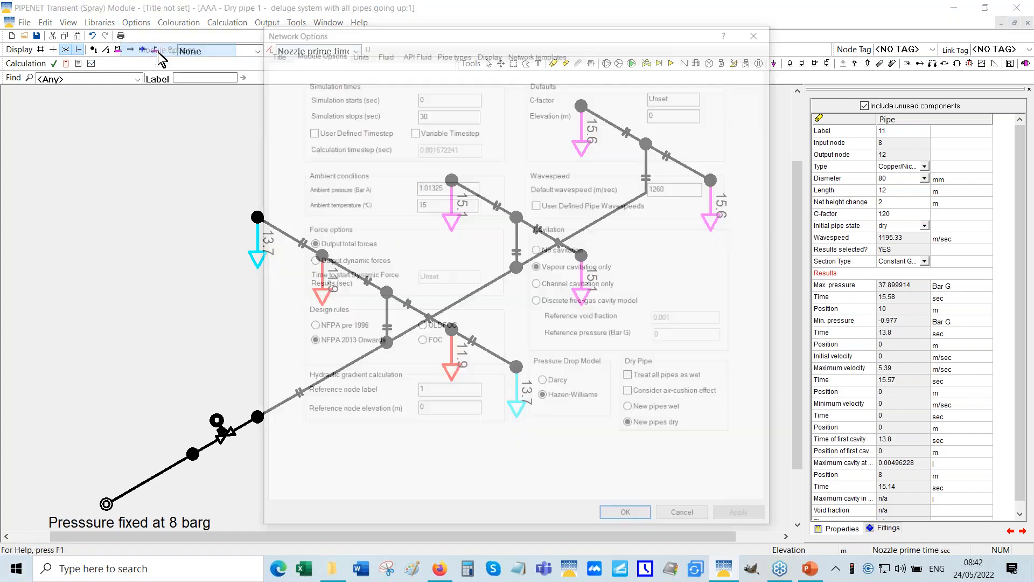
pyautogui.click(631, 393)
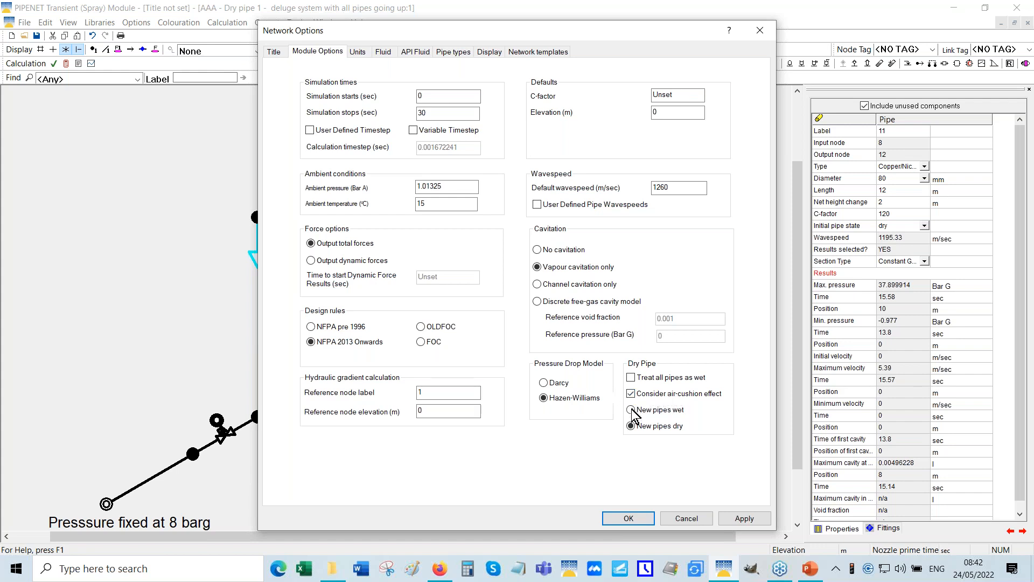
pyautogui.click(639, 521)
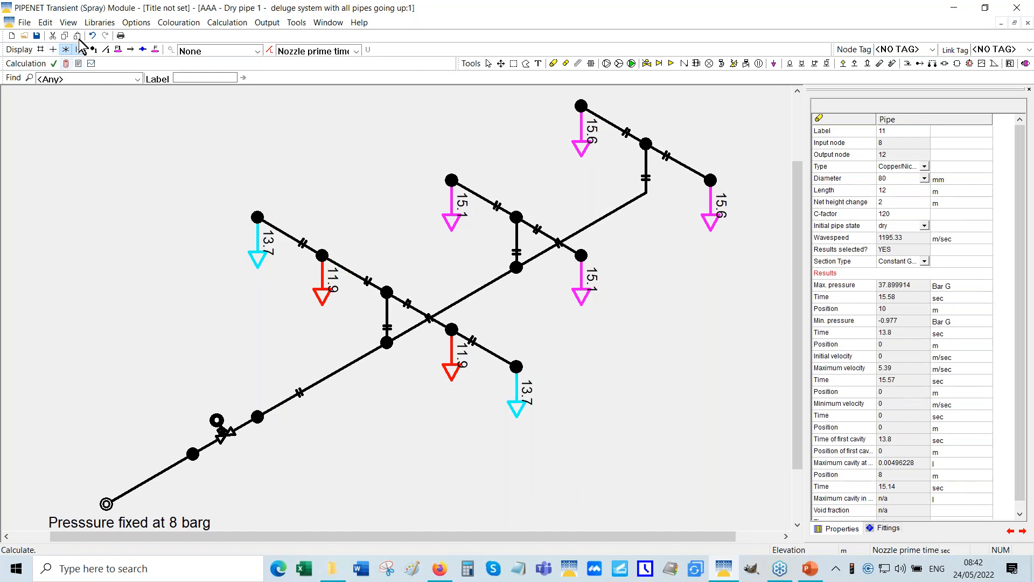
# - Turn off the indication of initially dry pipes in the network's display options
pyautogui.click(136, 22)
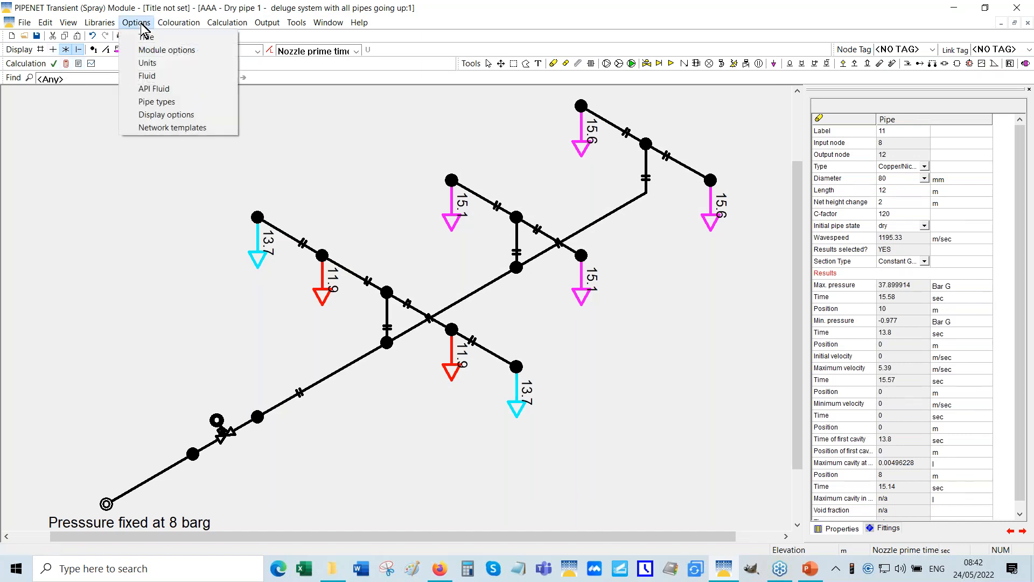
pyautogui.click(161, 115)
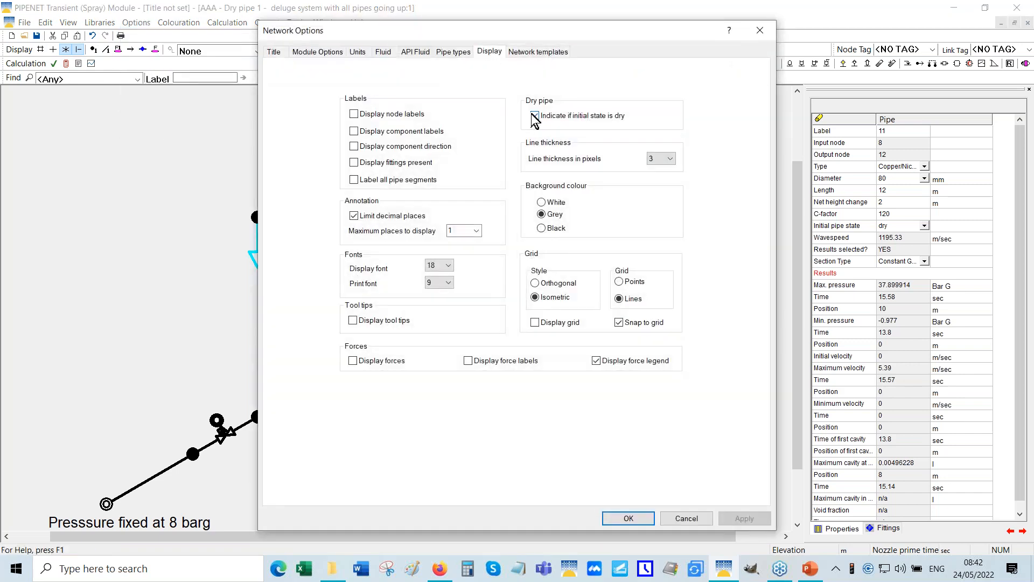
pyautogui.click(625, 518)
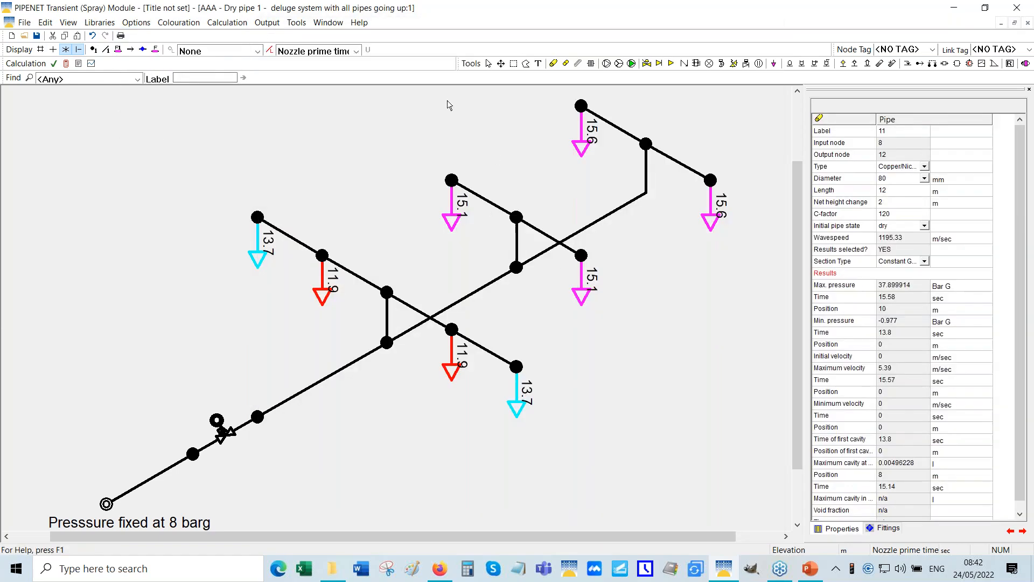
# - Set the nozzle prime time colouring back to None and clear the schematic selection
pyautogui.click(356, 51)
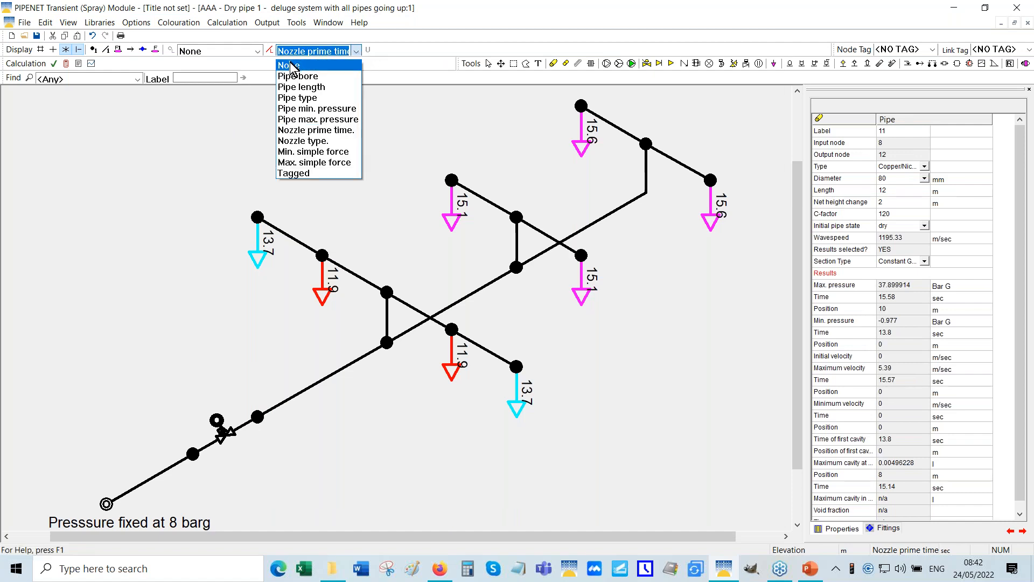
pyautogui.click(294, 66)
pyautogui.click(146, 165)
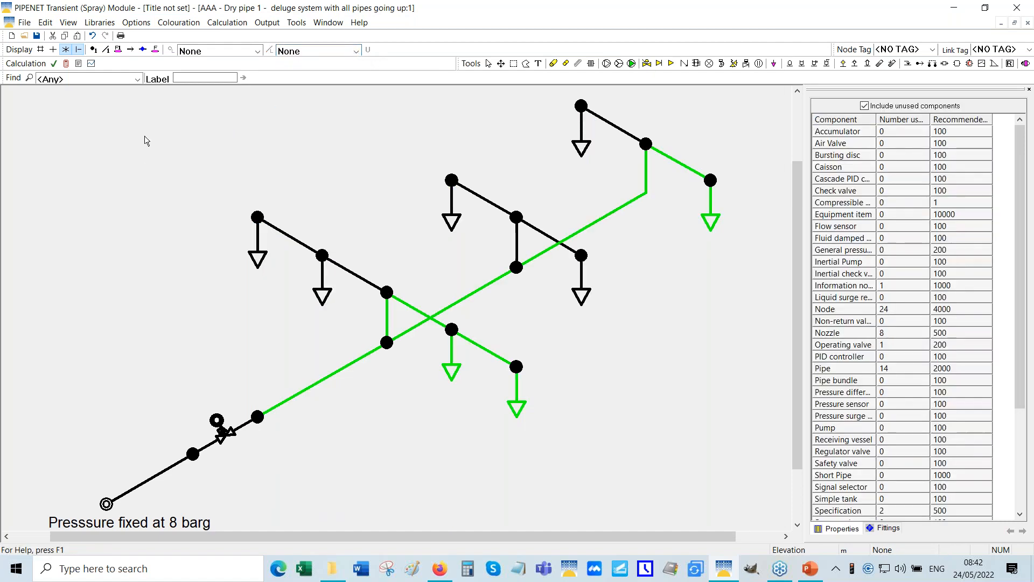
# - Rerun the transient calculation with the air-cushion effect included, overwriting the existing output files, and close the calculation dialog
pyautogui.click(65, 63)
pyautogui.click(563, 454)
pyautogui.click(549, 332)
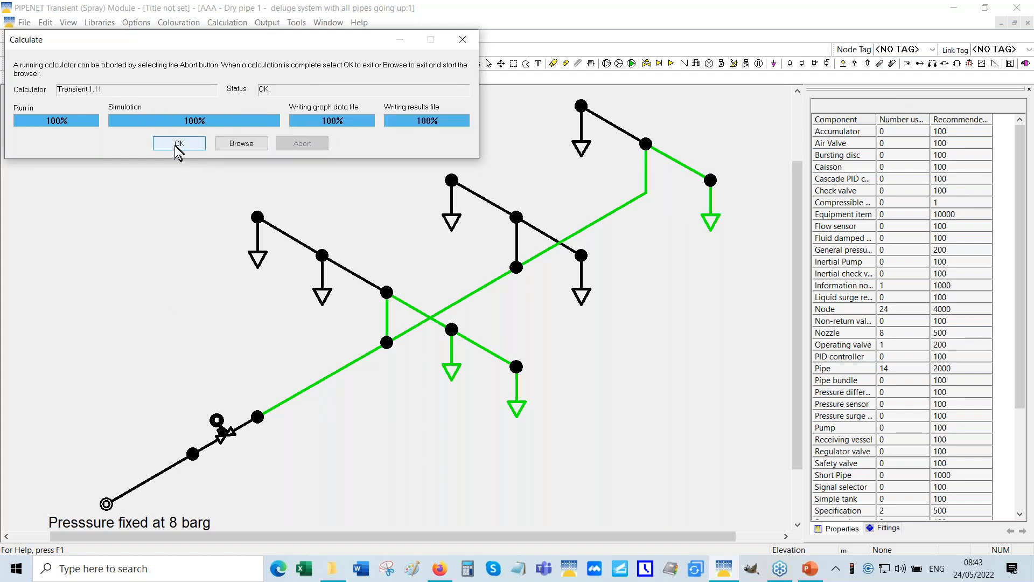
pyautogui.click(181, 143)
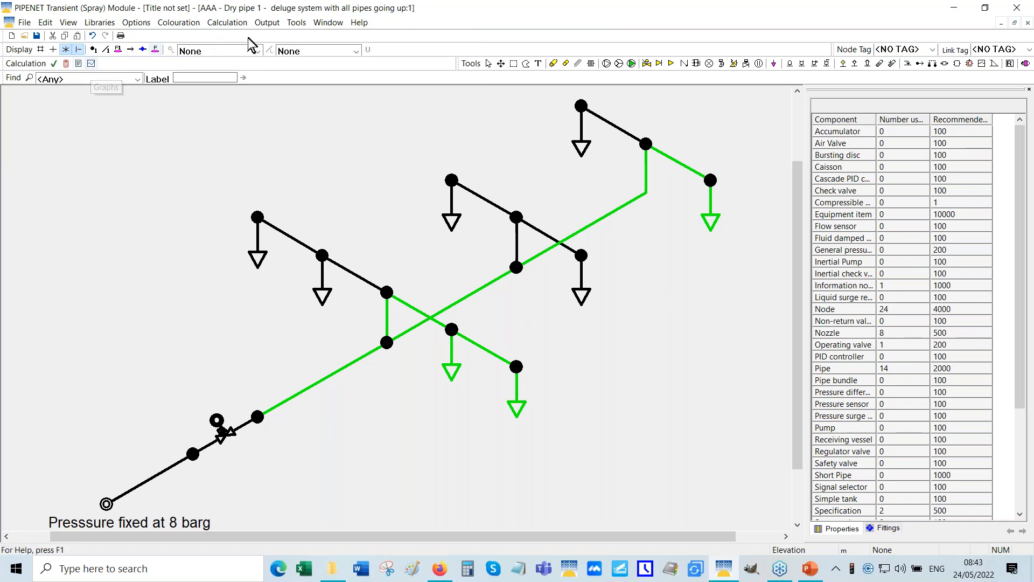
# - Colour the schematic's links by nozzle prime time
pyautogui.click(355, 50)
pyautogui.press('Down')
pyautogui.press('Down')
pyautogui.press('Down')
pyautogui.press('Down')
pyautogui.press('Down')
pyautogui.press('Down')
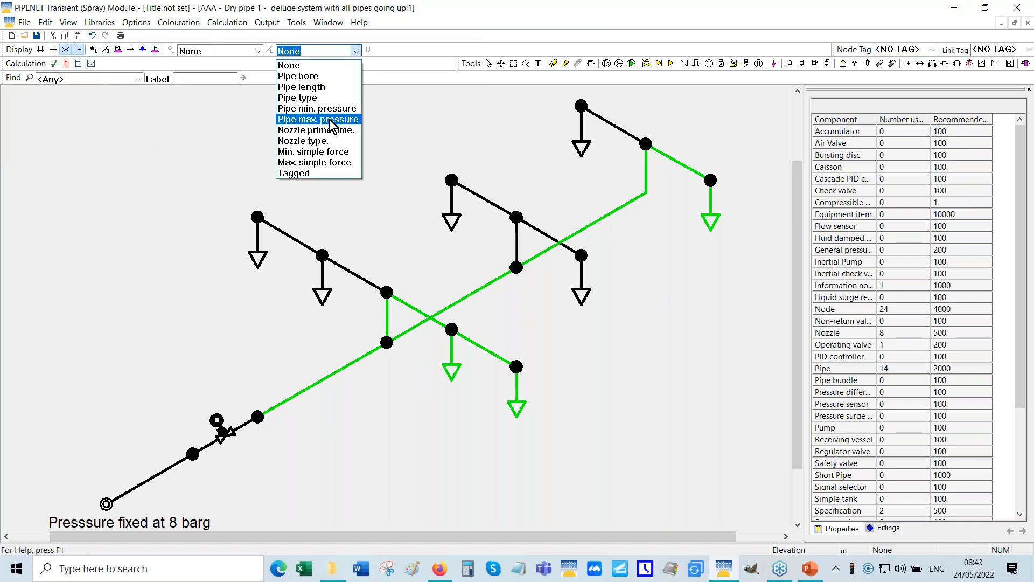
pyautogui.press('Return')
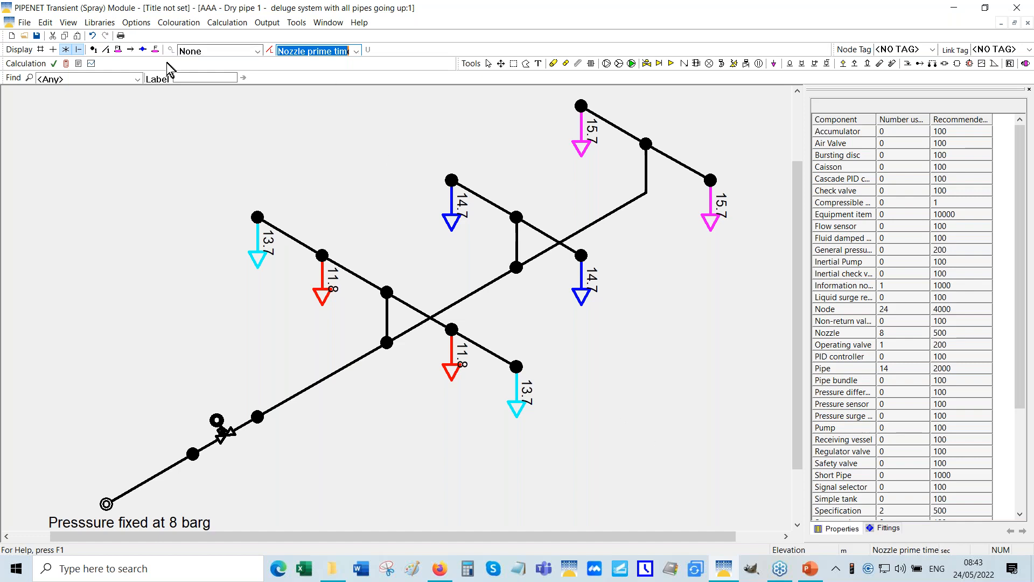
# - Turn off the air-cushion effect for dry pipes in the module options and accept the change
pyautogui.click(136, 22)
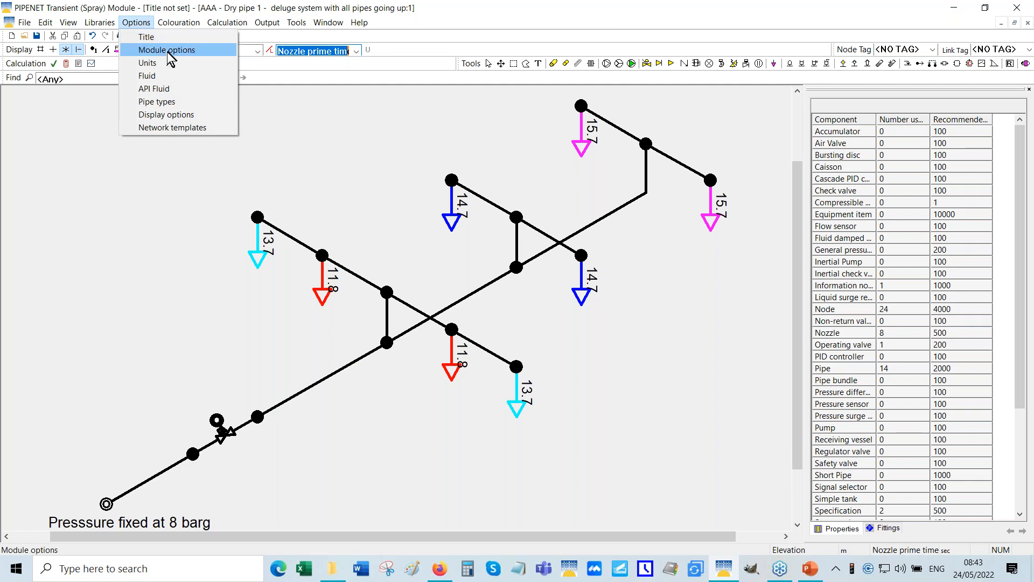
pyautogui.click(167, 50)
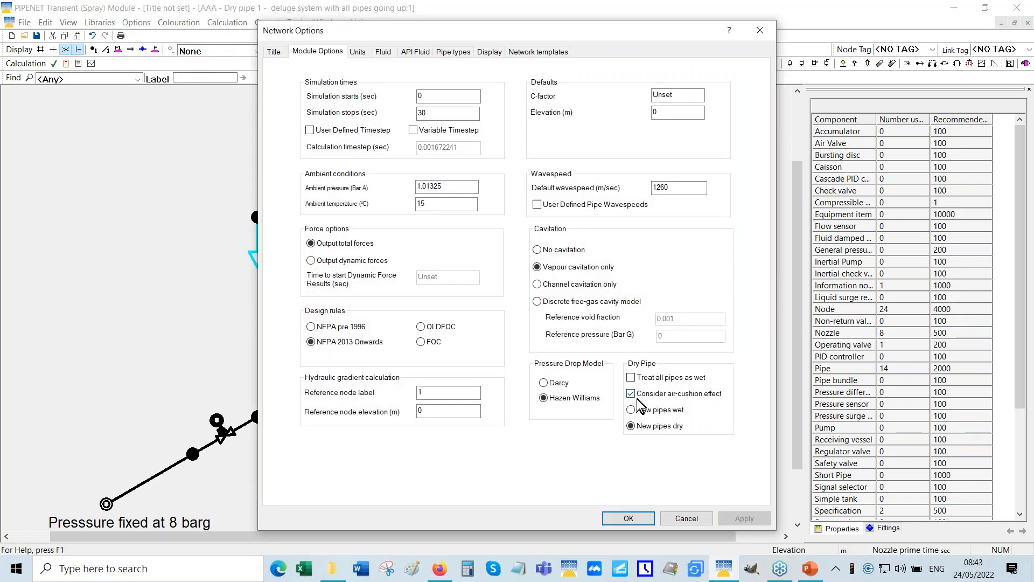
pyautogui.click(631, 394)
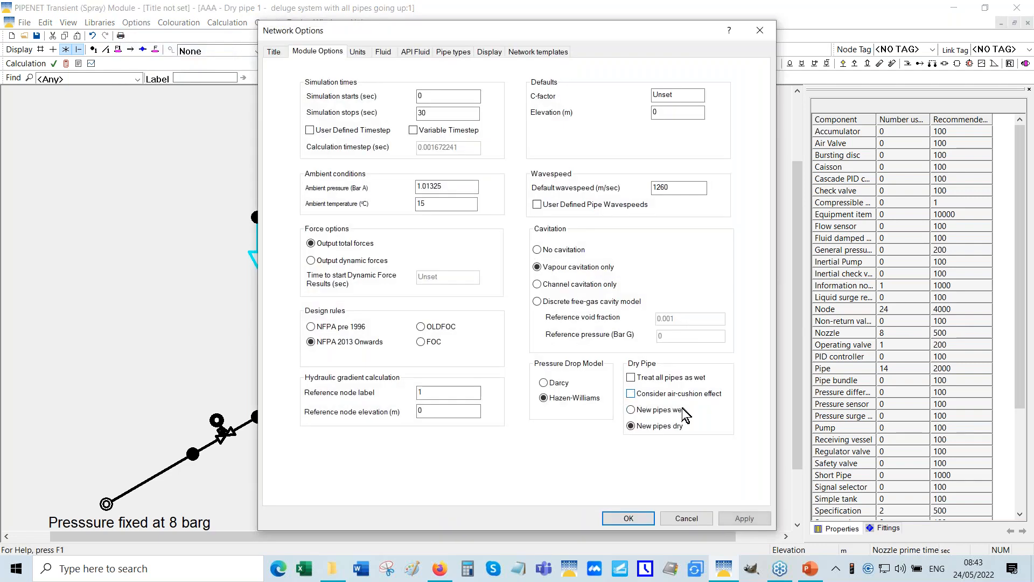
pyautogui.click(624, 519)
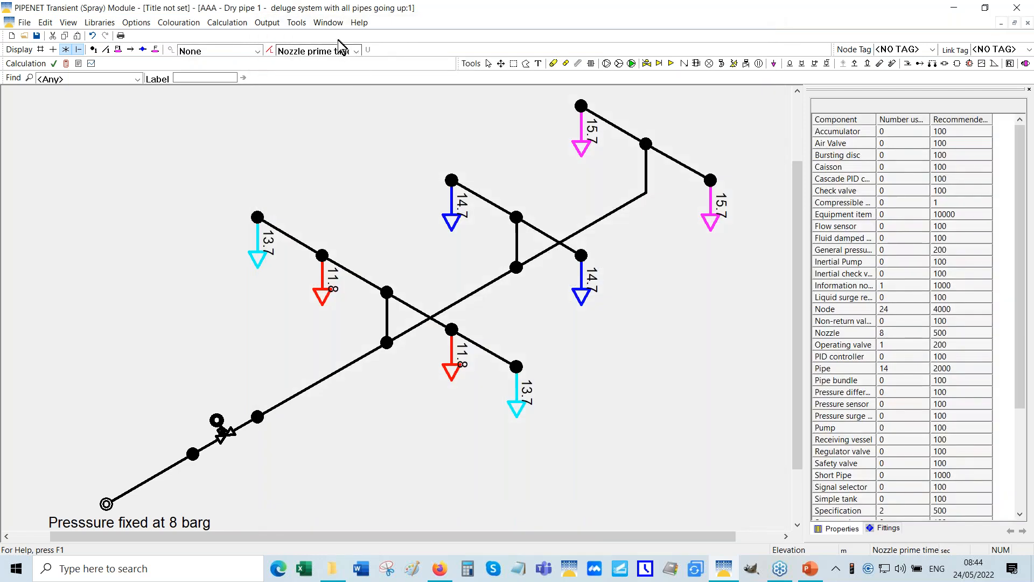
# - Tile the schematic and data windows horizontally and set the nozzle type of all nozzles to User defined
pyautogui.click(332, 23)
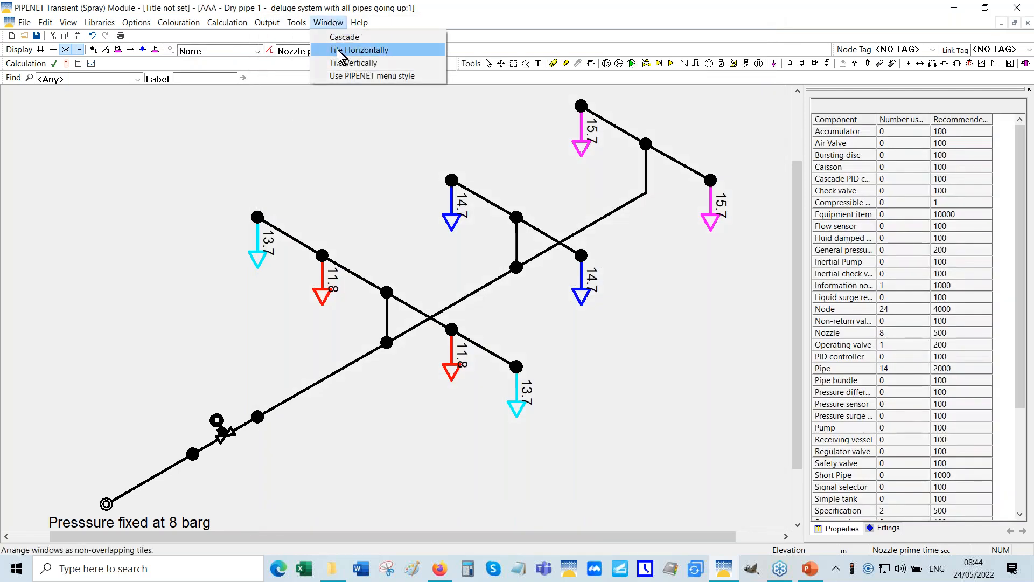
pyautogui.click(338, 50)
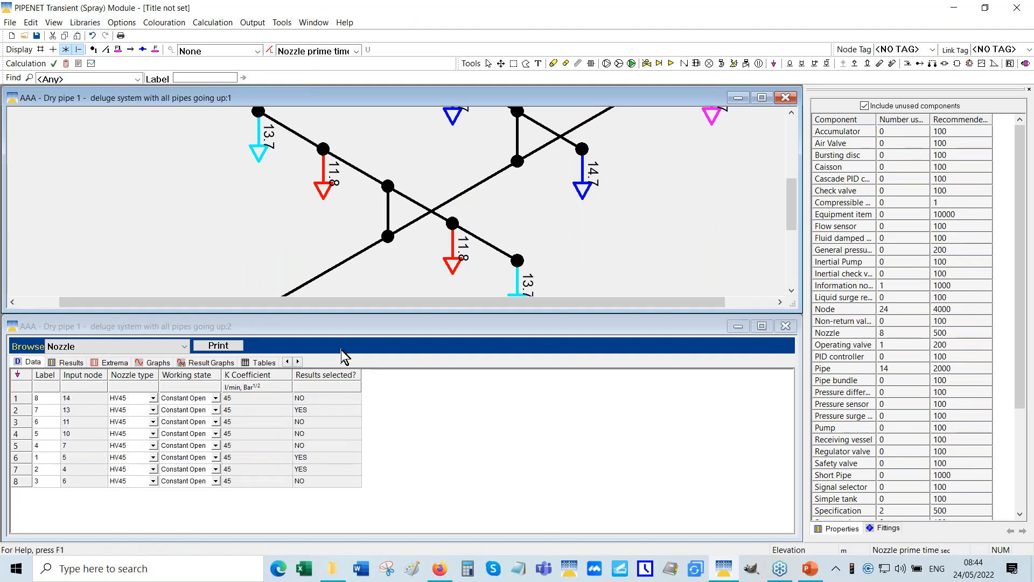
pyautogui.click(154, 400)
pyautogui.click(153, 399)
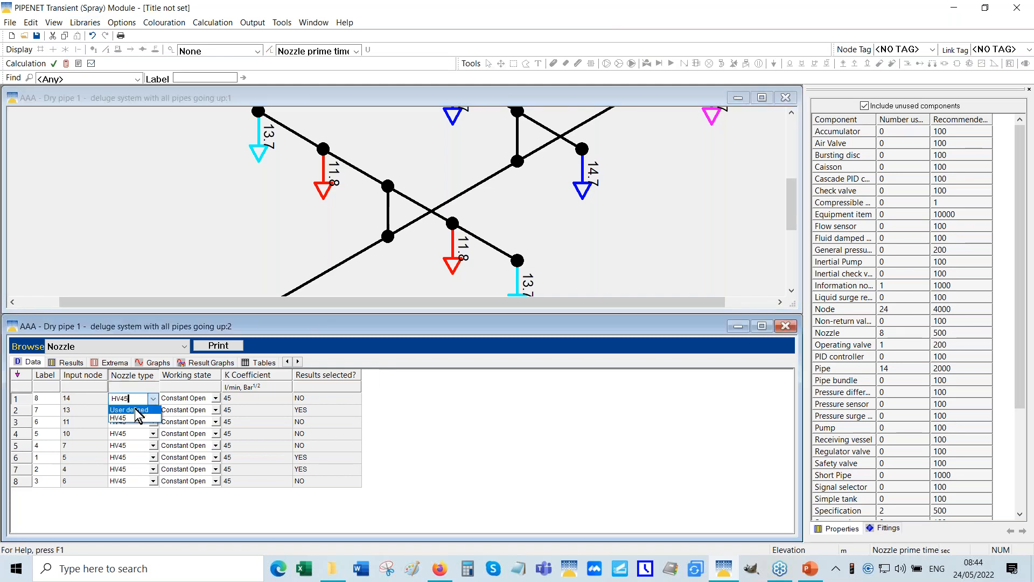
pyautogui.click(134, 409)
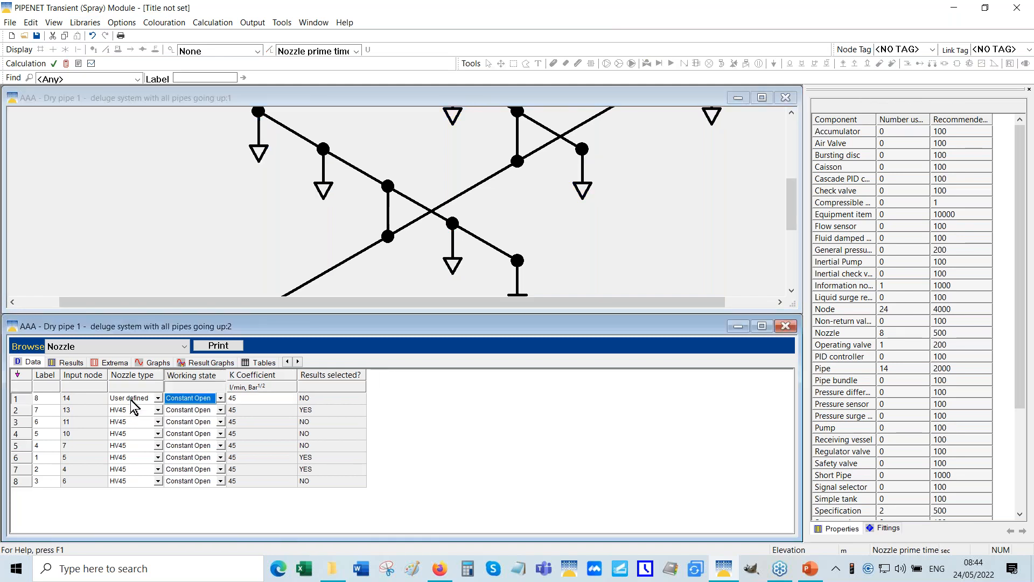
pyautogui.rightClick(161, 403)
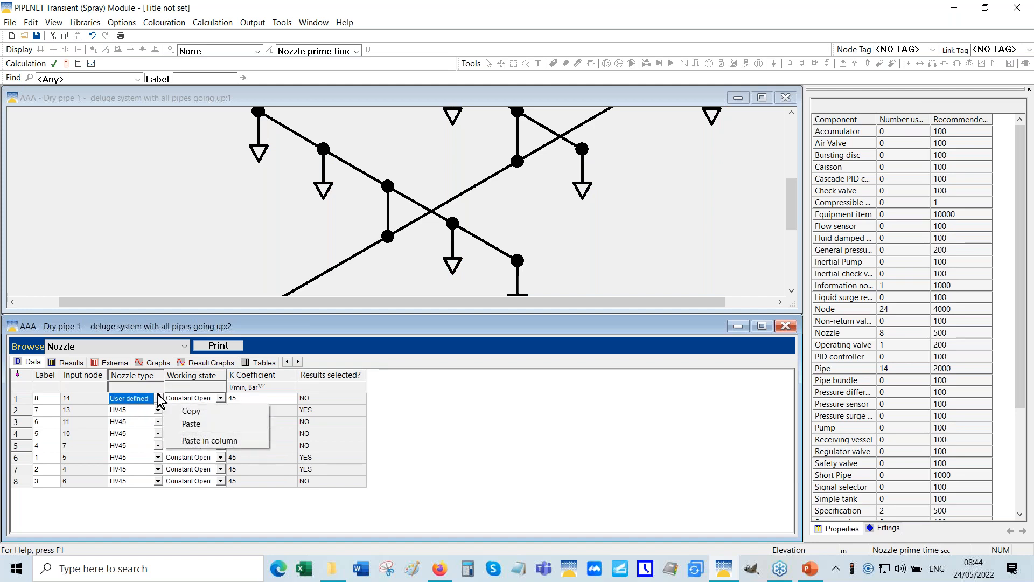
pyautogui.click(203, 441)
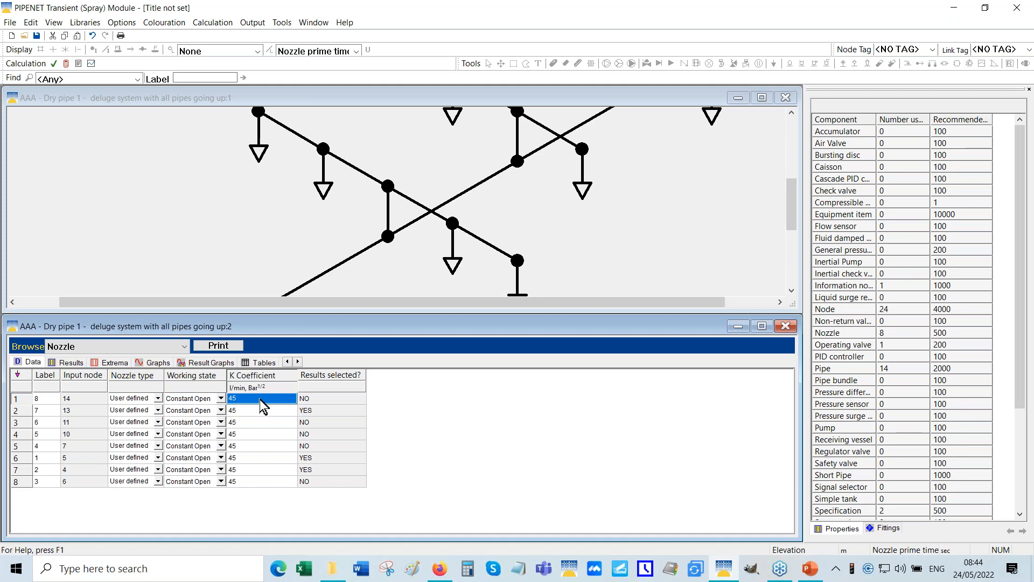
# - Set the K coefficient to 22 for the first nozzle and paste it to all nozzles in the column
pyautogui.write('22')
pyautogui.click(317, 402)
pyautogui.click(253, 405)
pyautogui.rightClick(254, 405)
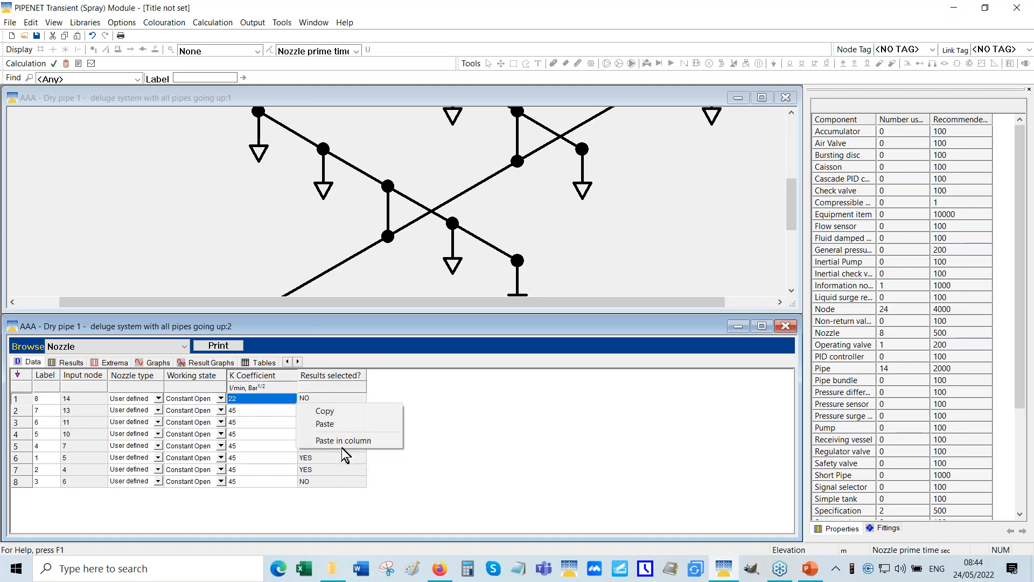
pyautogui.click(342, 441)
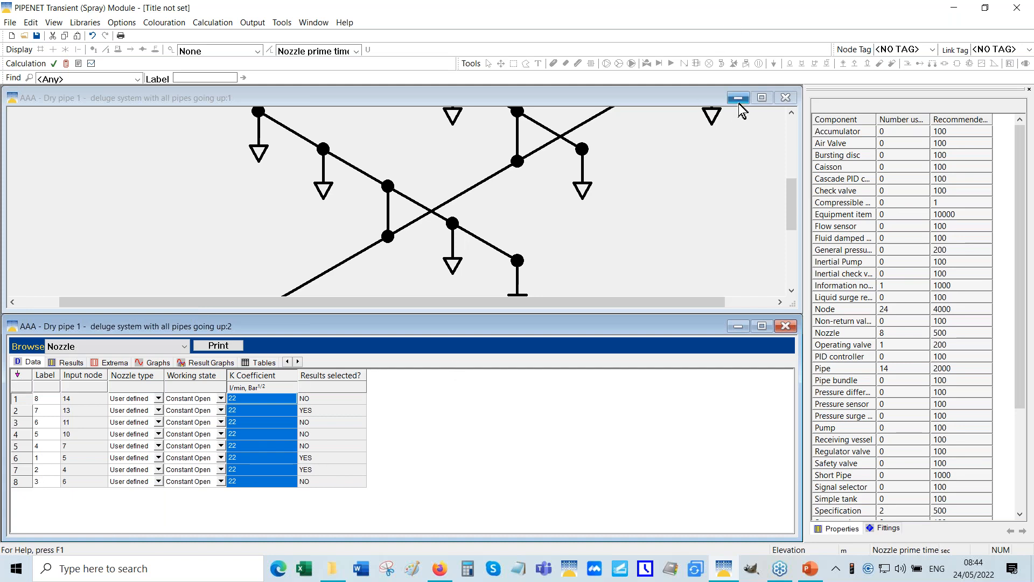
# - Maximise the schematic scaled to fit and rerun the transient calculation with the smaller nozzles, overwriting the existing DP1 output files
pyautogui.click(761, 98)
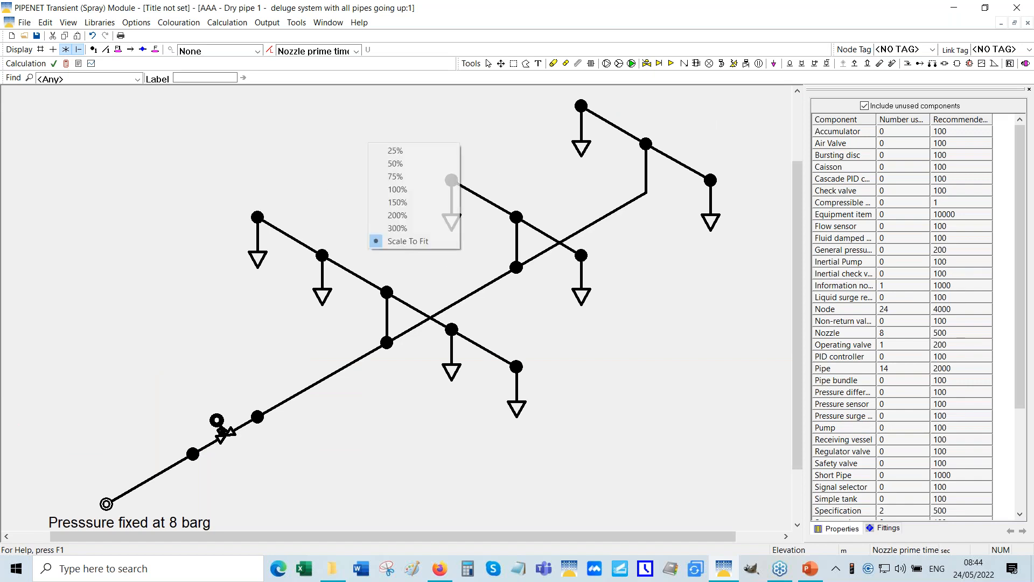
pyautogui.click(395, 238)
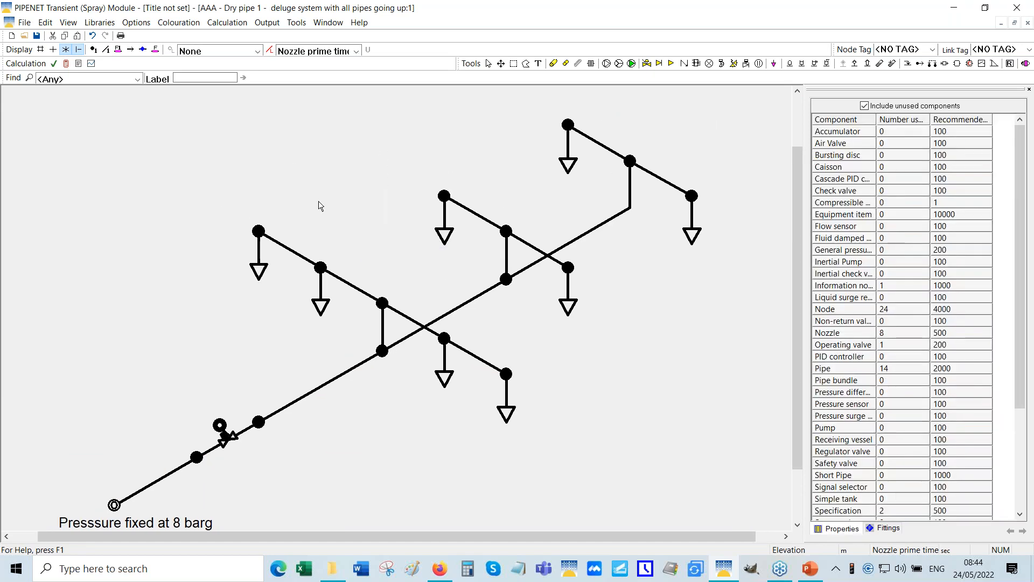
pyautogui.click(66, 63)
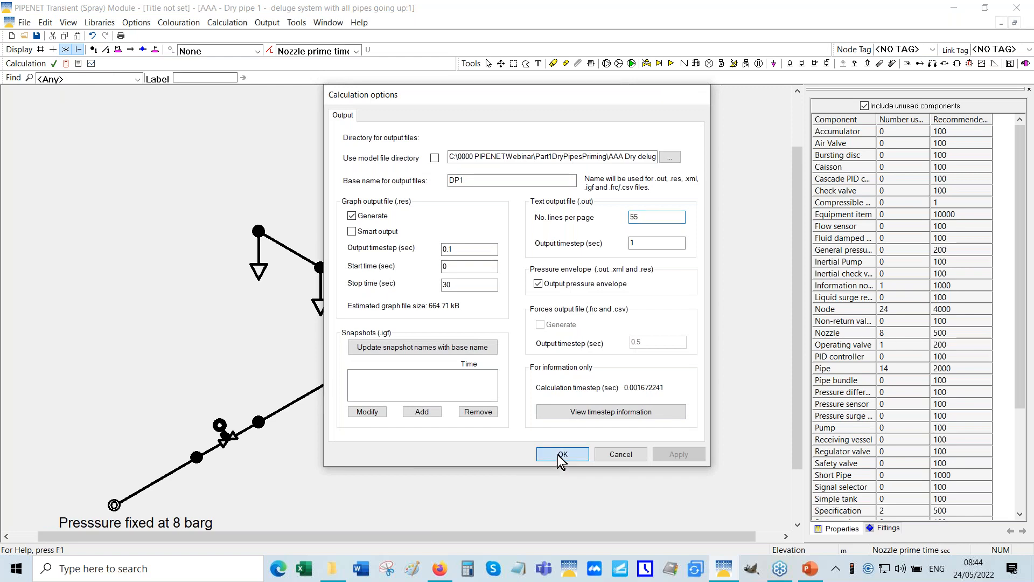
pyautogui.click(563, 453)
pyautogui.click(548, 330)
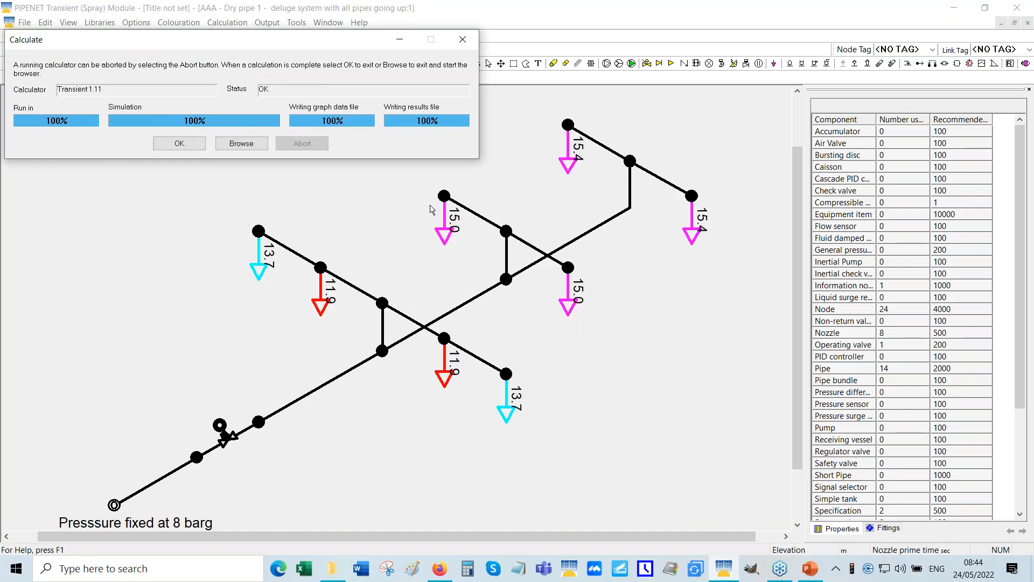
pyautogui.click(181, 143)
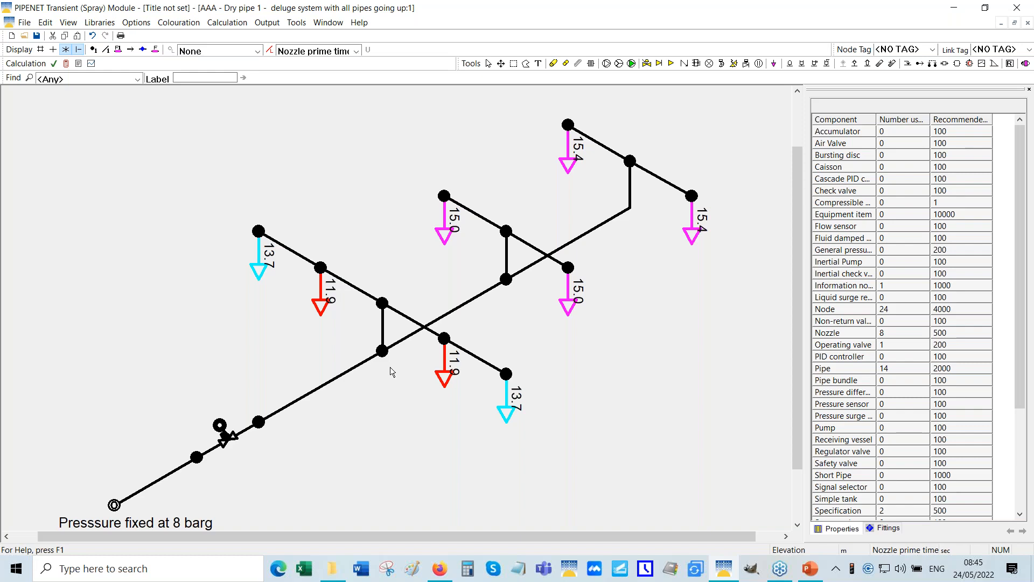
# - Enable the air-cushion effect for dry pipes again in the module options for the network with smaller nozzles
pyautogui.click(136, 24)
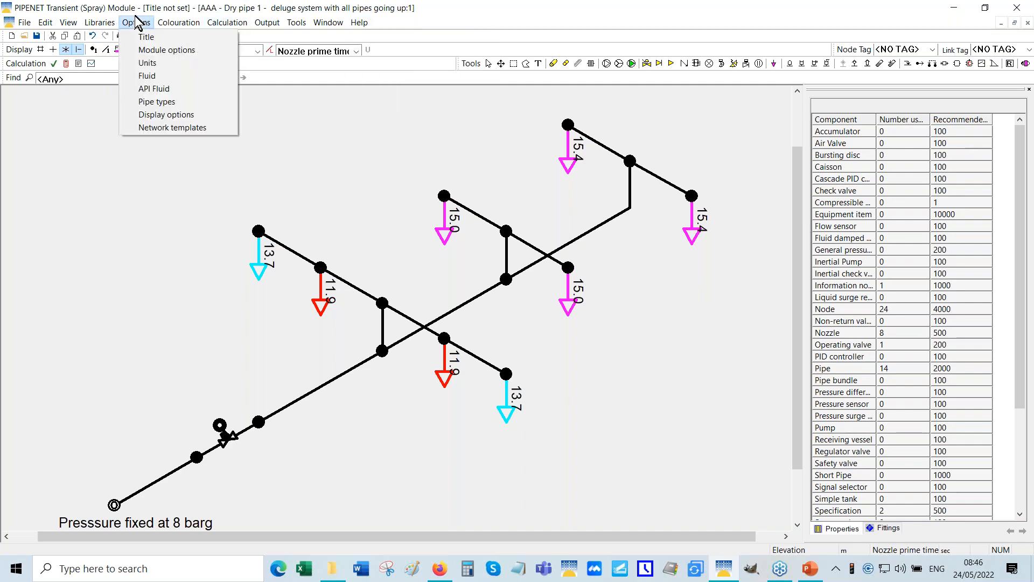
pyautogui.click(160, 49)
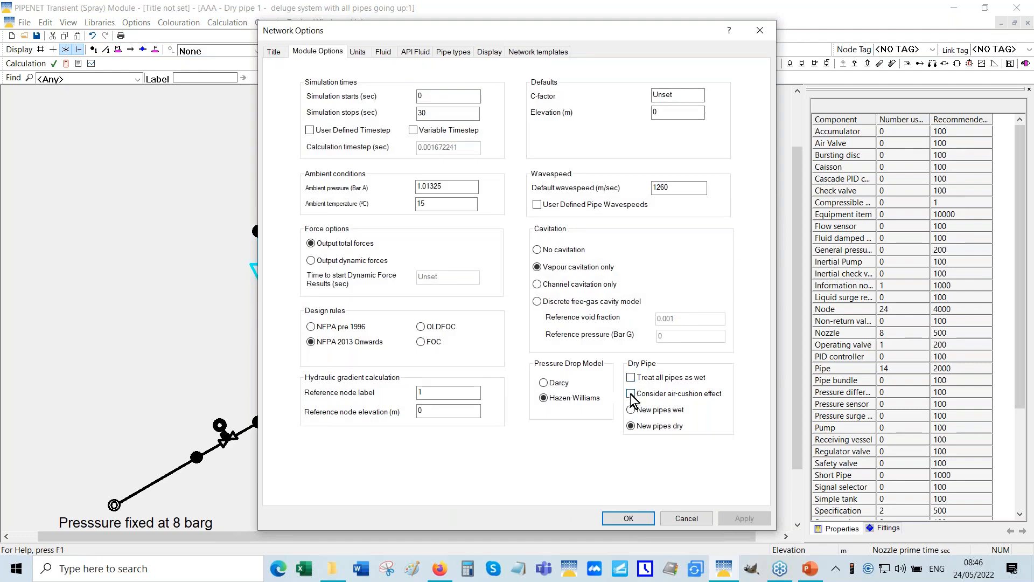
pyautogui.click(628, 518)
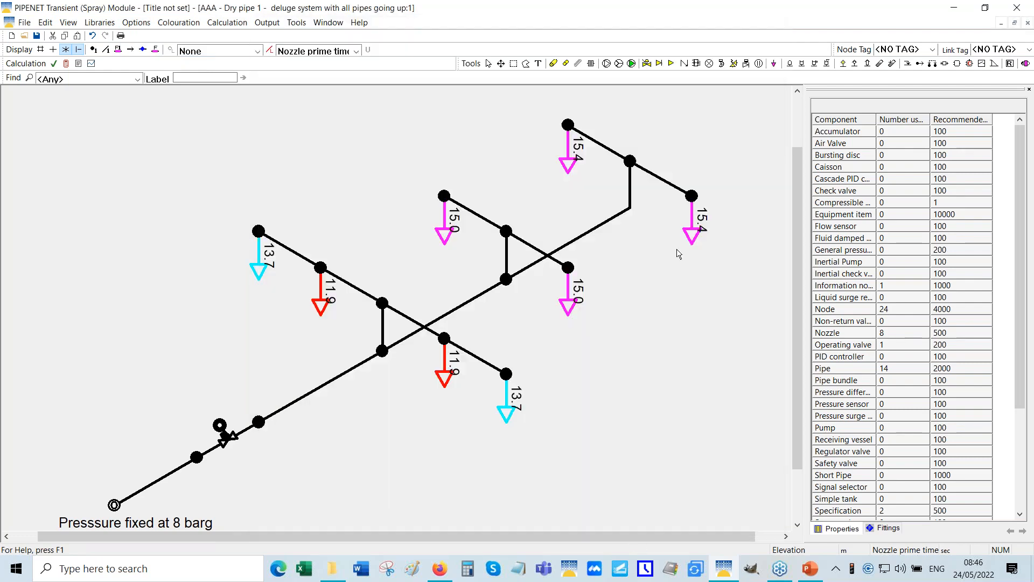
# - Rerun the transient calculation with the air-cushion effect and K coefficient 22 nozzles, overwriting the output files, and close the calculation dialog
pyautogui.click(66, 63)
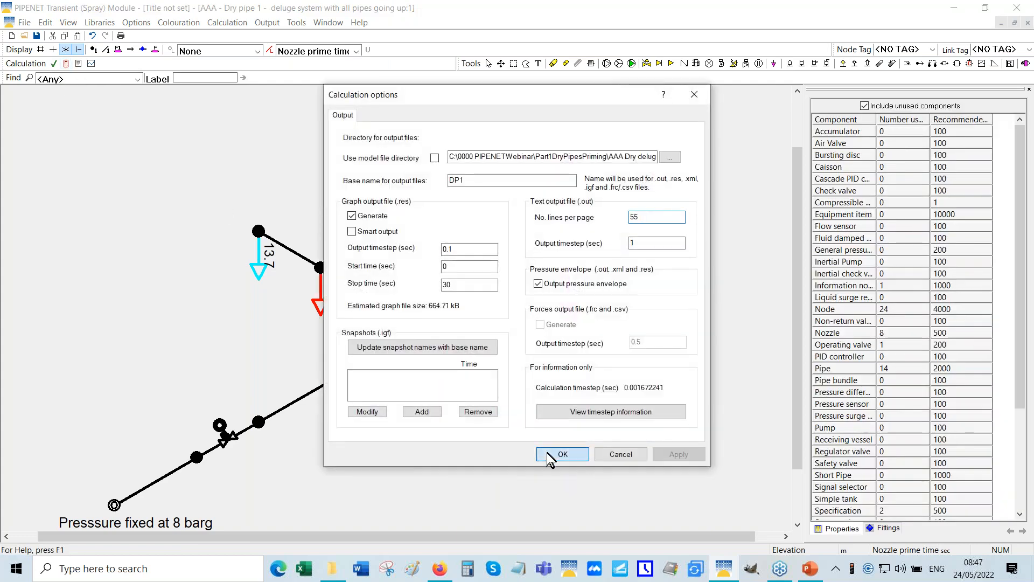
pyautogui.click(548, 453)
pyautogui.click(546, 331)
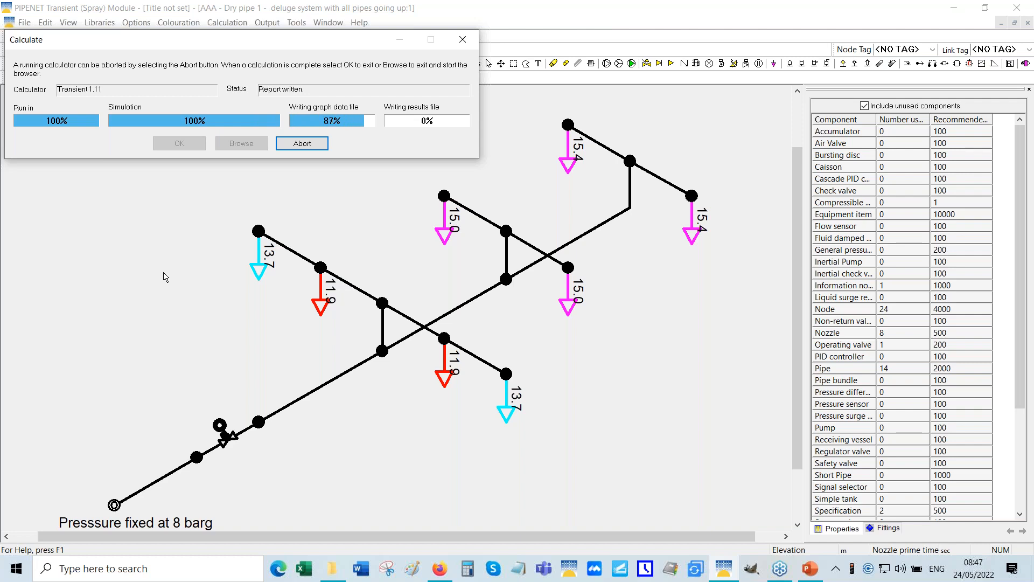
pyautogui.click(180, 144)
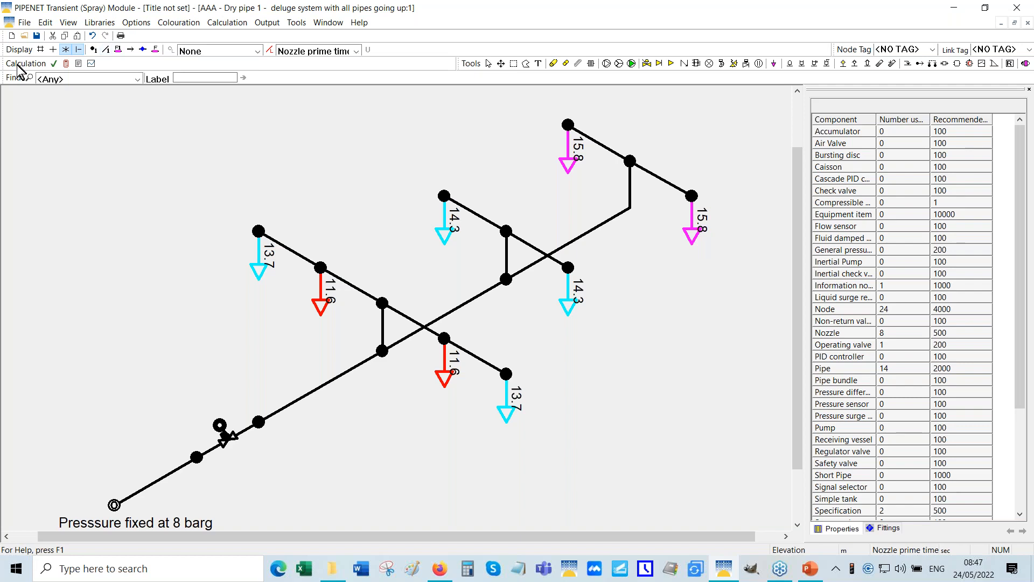
# - Open "AAA DP 1 - Dry deluge - some pipes up some down" without saving the current network, accepting the library file from its own directory
pyautogui.click(24, 36)
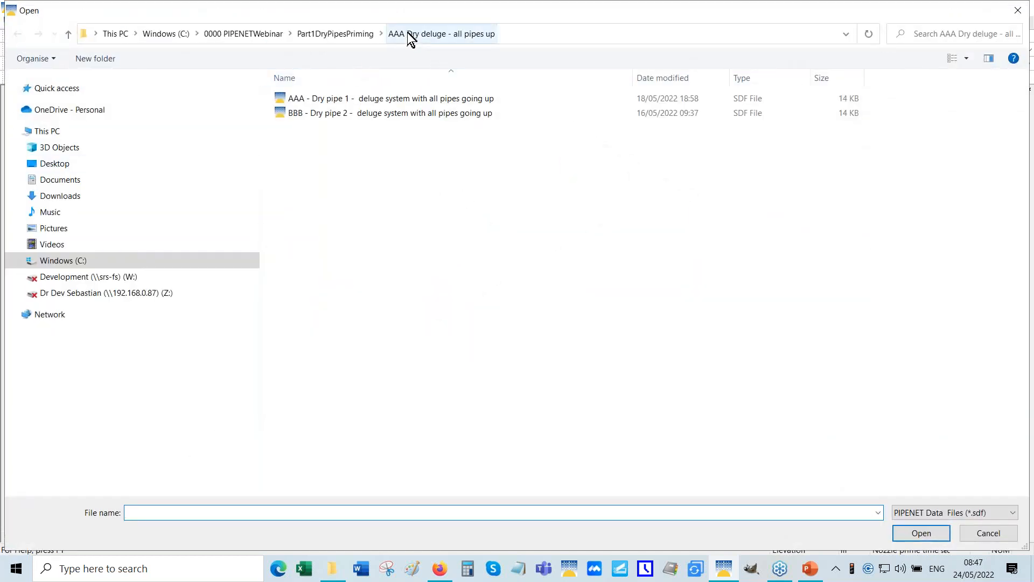
pyautogui.click(354, 35)
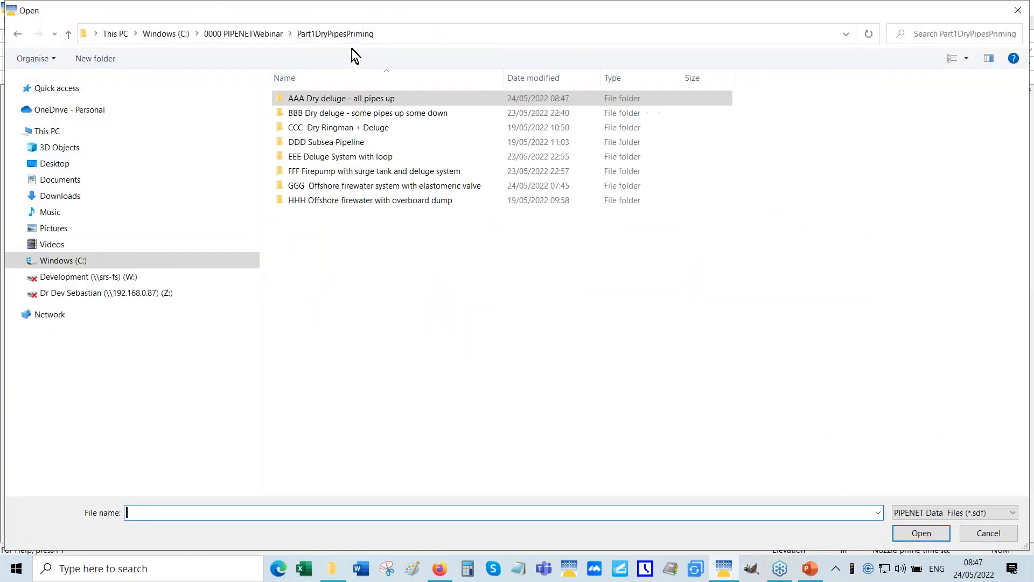
pyautogui.doubleClick(358, 112)
pyautogui.doubleClick(370, 99)
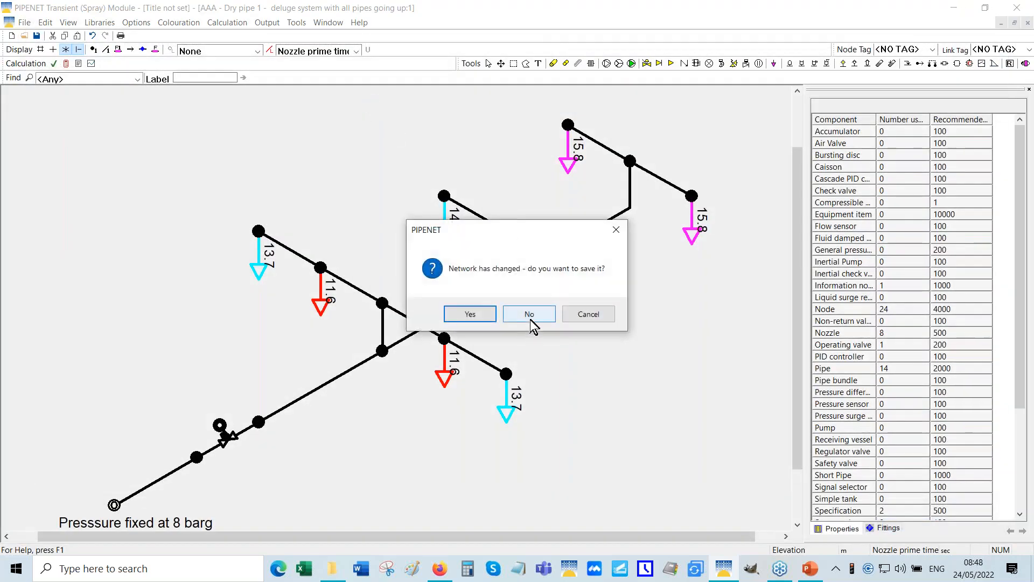
pyautogui.click(531, 318)
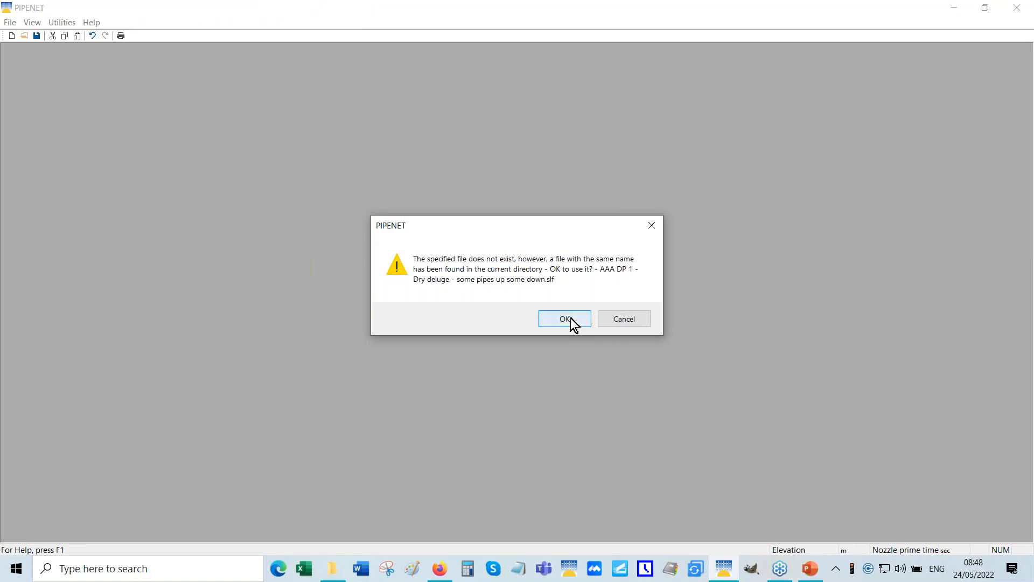
pyautogui.click(566, 320)
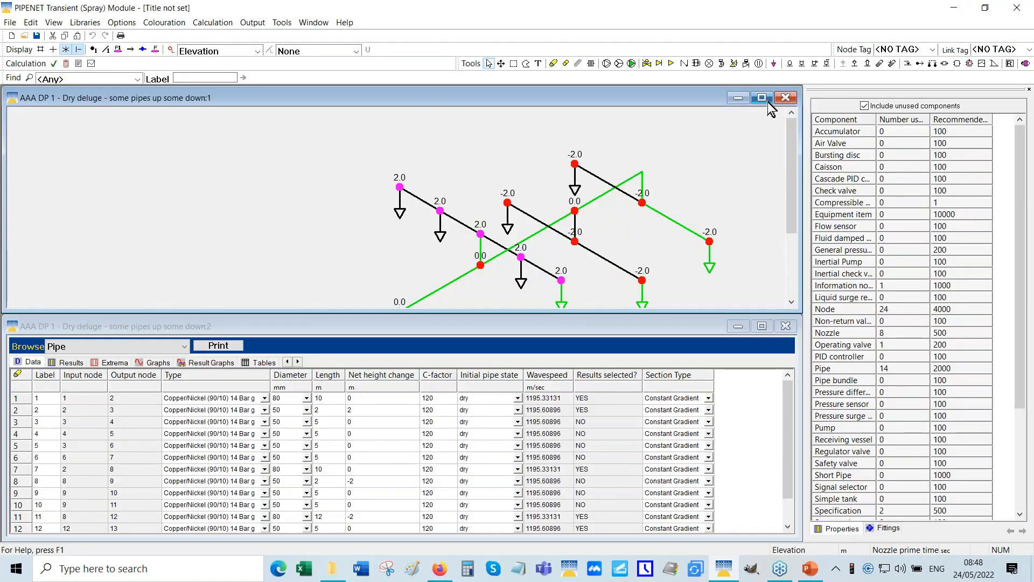
# - Maximise the schematic window of the mixed-elevation deluge system and scale the network to fit
pyautogui.click(762, 98)
pyautogui.rightClick(367, 171)
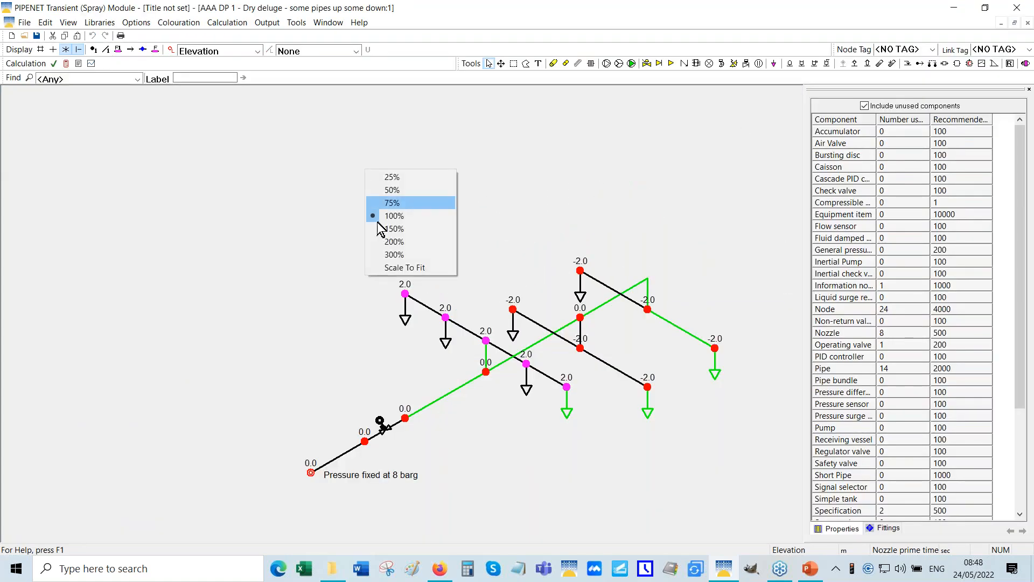
pyautogui.click(393, 268)
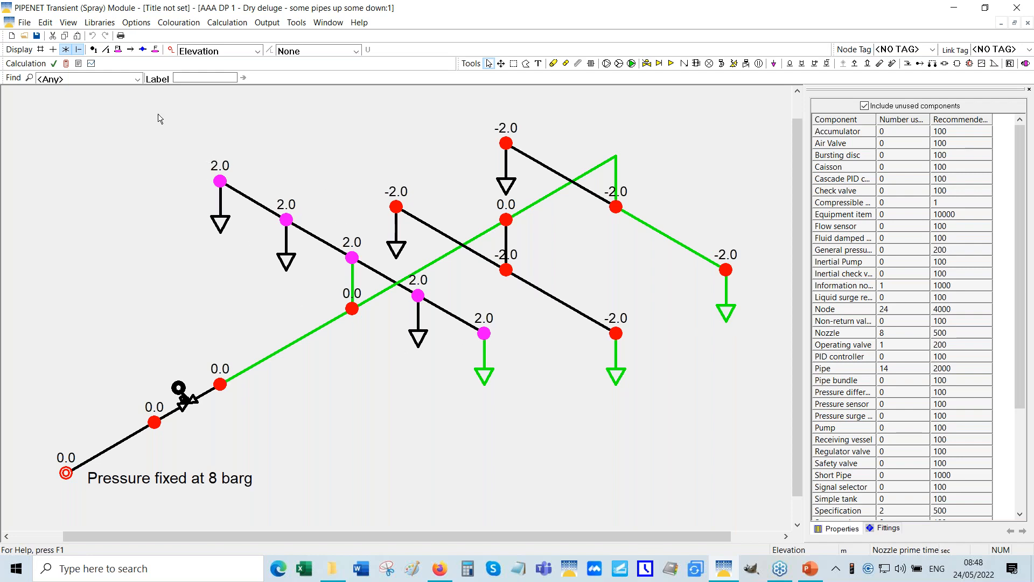
# - Run the transient calculation for the mixed-elevation deluge system in the .sdf directory, overwriting the existing output files
pyautogui.click(66, 64)
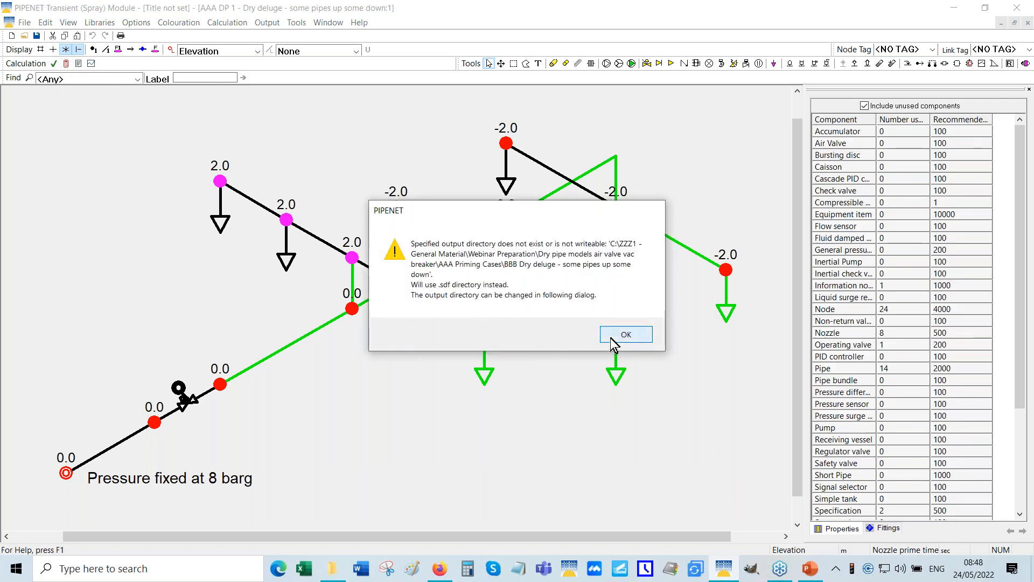
pyautogui.click(614, 345)
pyautogui.click(553, 454)
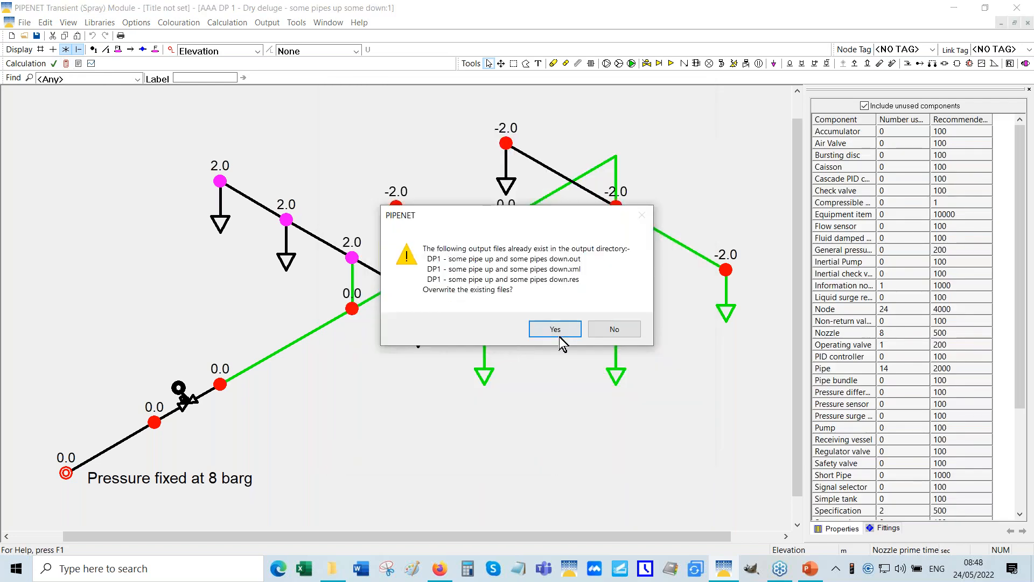
pyautogui.click(555, 329)
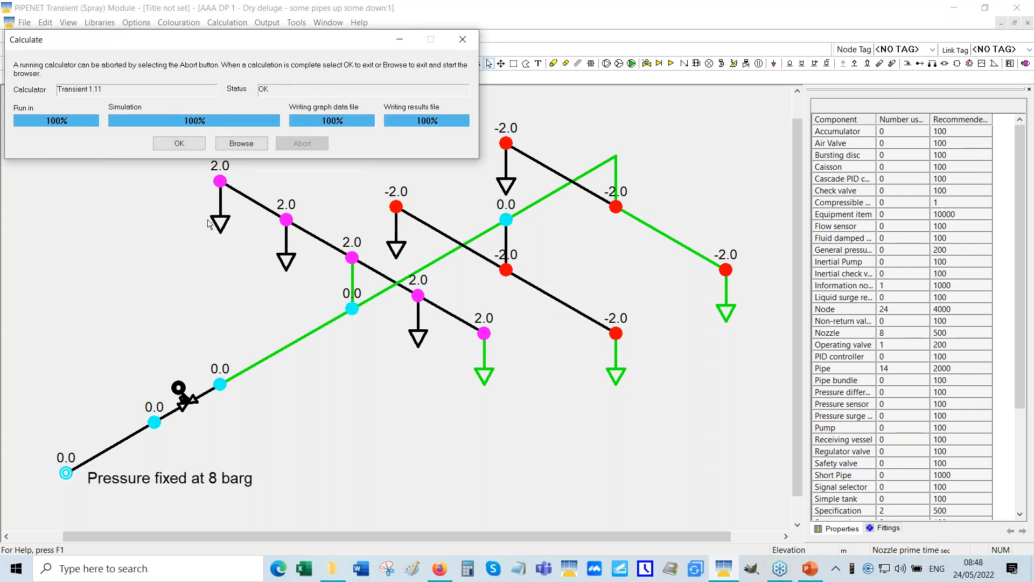
# - Close the calculation dialog, clear the node elevation colouring and colour the links by nozzle prime time
pyautogui.click(178, 145)
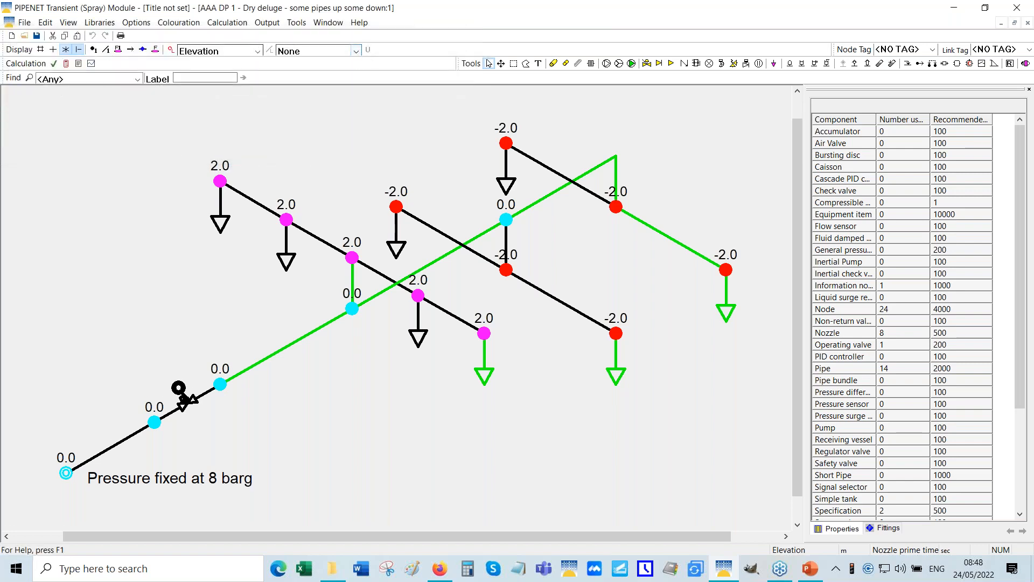
pyautogui.click(257, 51)
pyautogui.click(194, 62)
pyautogui.click(356, 50)
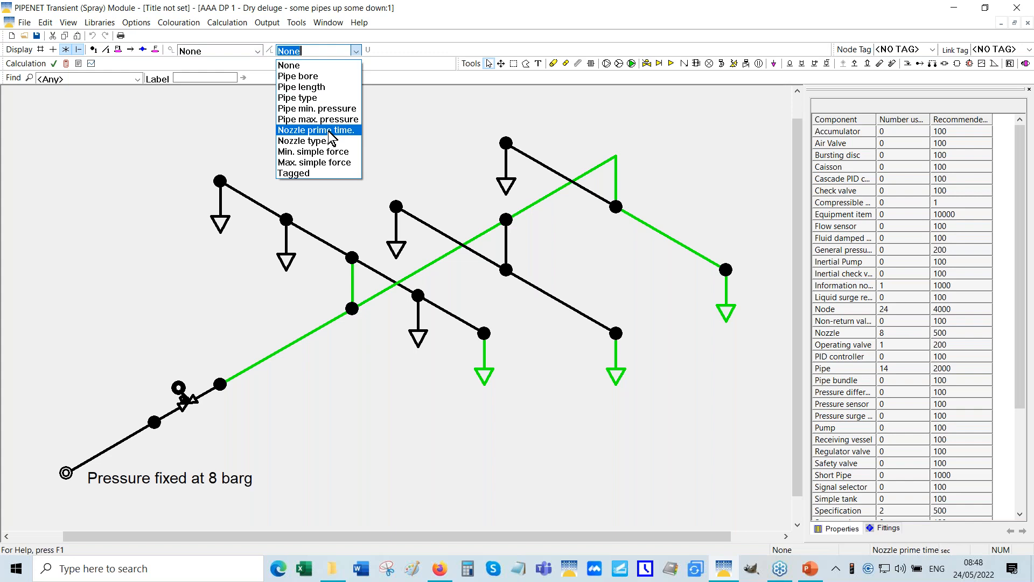
pyautogui.click(330, 131)
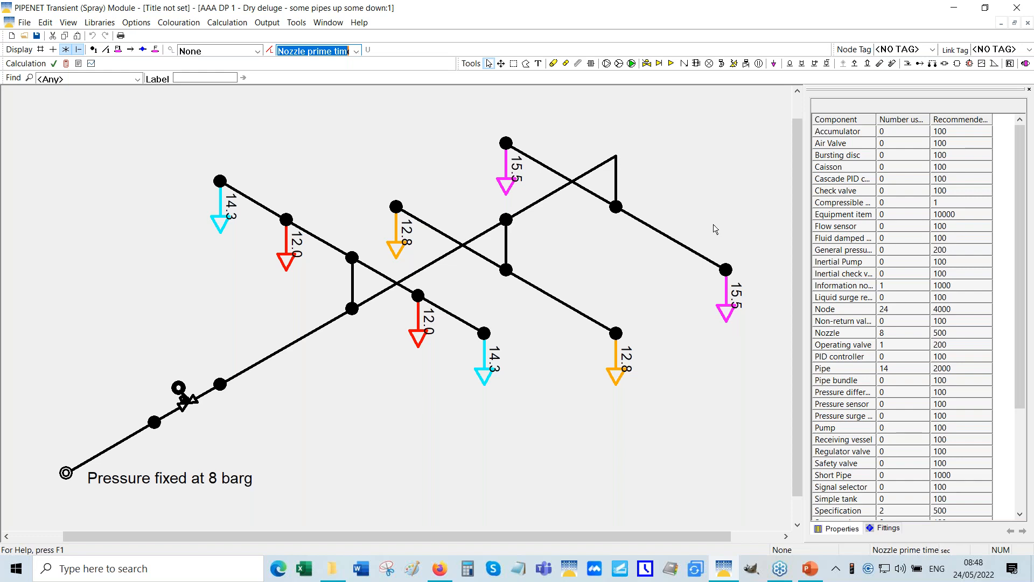
# - Enable the air-cushion effect for dry pipes in the network's module options
pyautogui.click(136, 22)
pyautogui.click(161, 50)
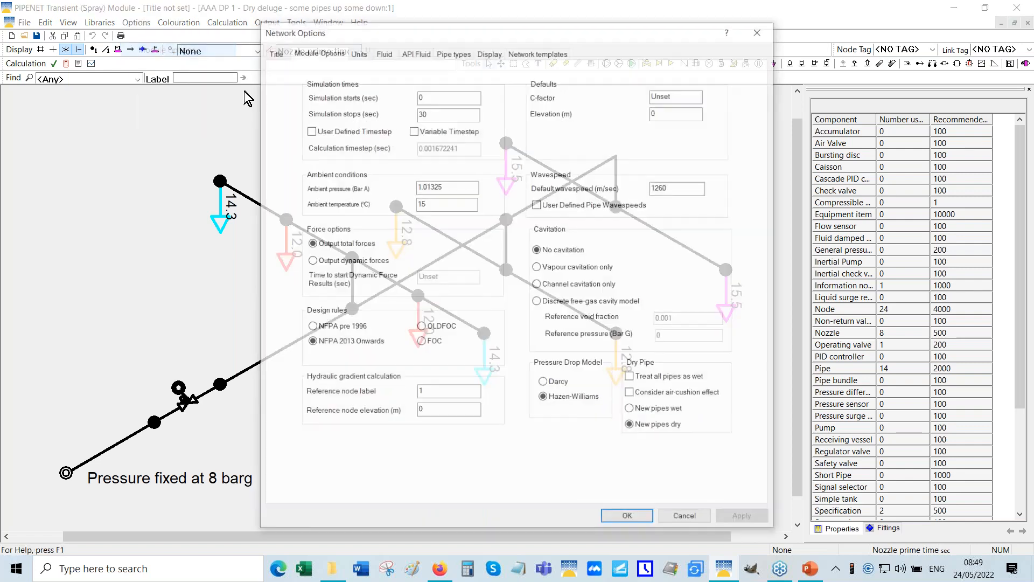
pyautogui.click(631, 394)
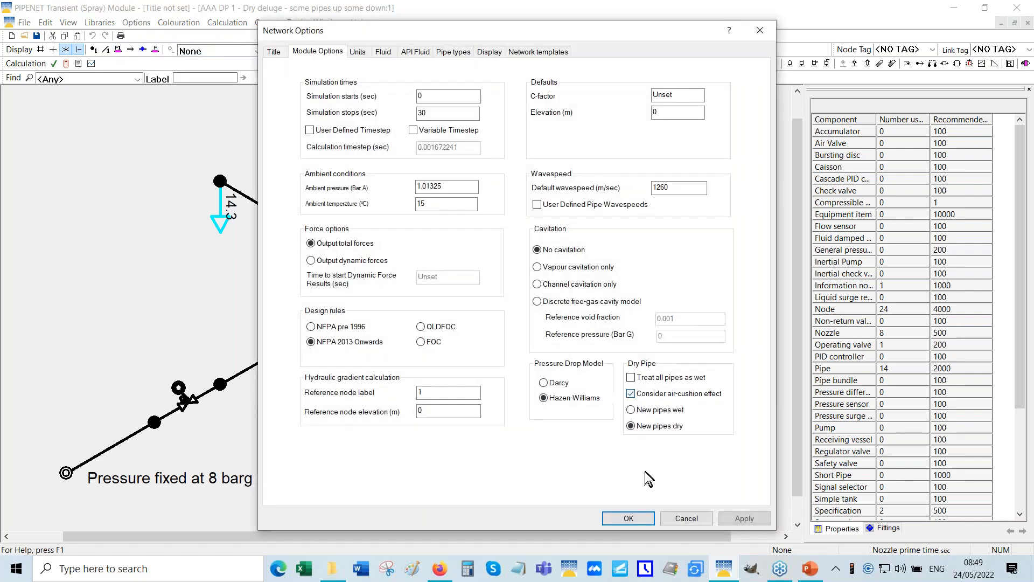
pyautogui.click(617, 520)
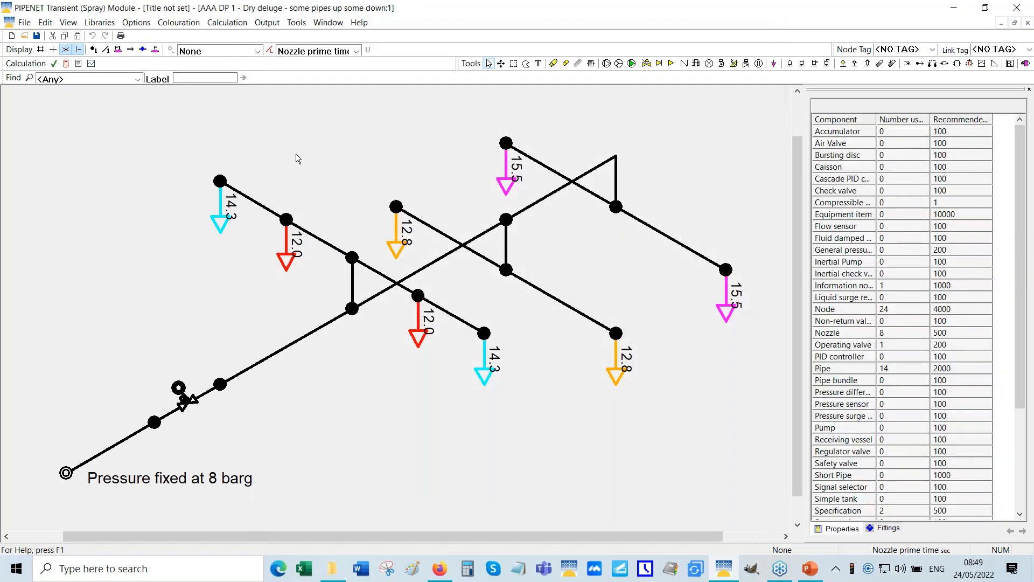
# - Rerun the transient calculation with the air-cushion effect, overwriting the output files, and close the calculation dialog
pyautogui.click(66, 63)
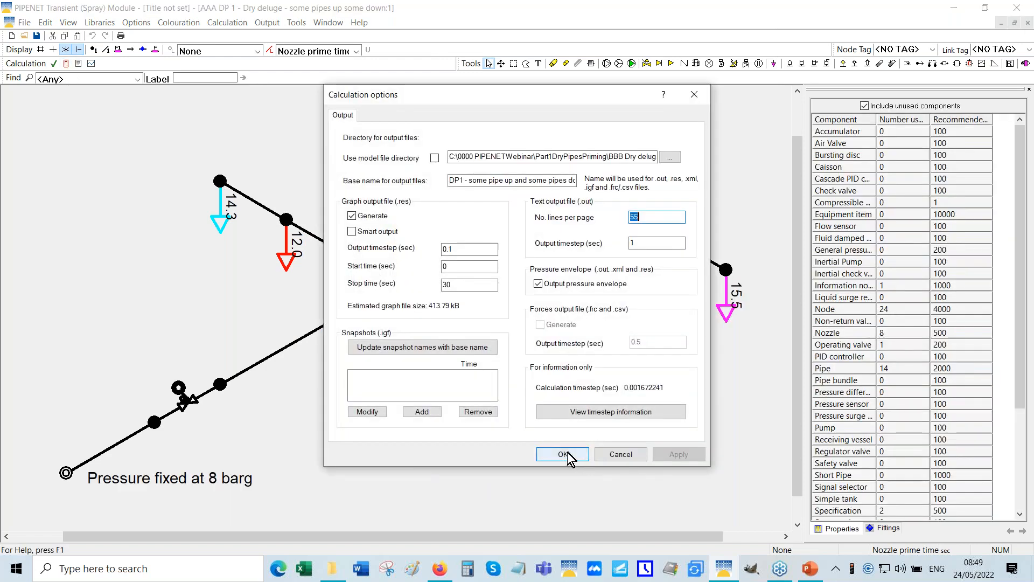
pyautogui.click(563, 454)
pyautogui.click(554, 330)
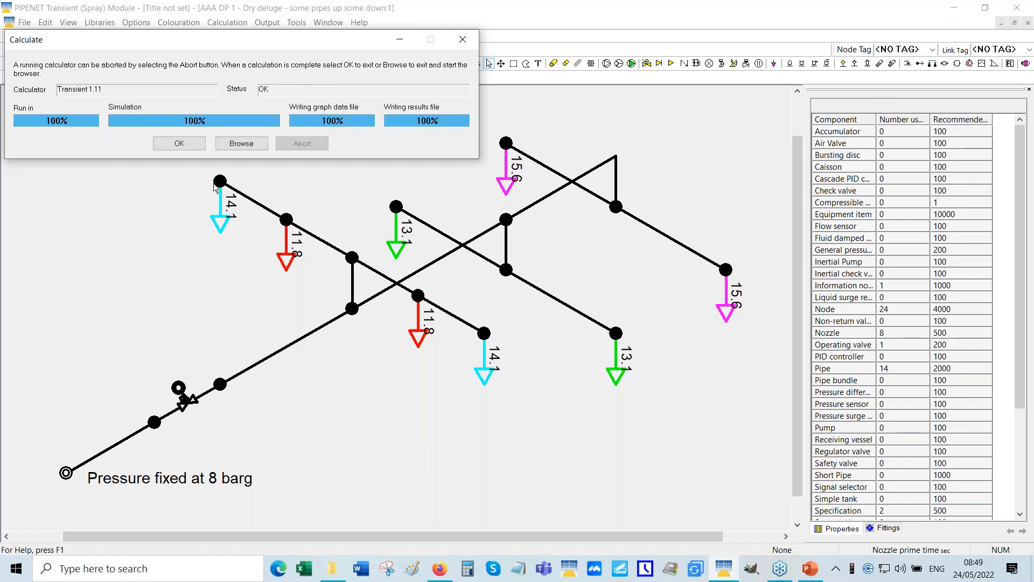
pyautogui.click(180, 144)
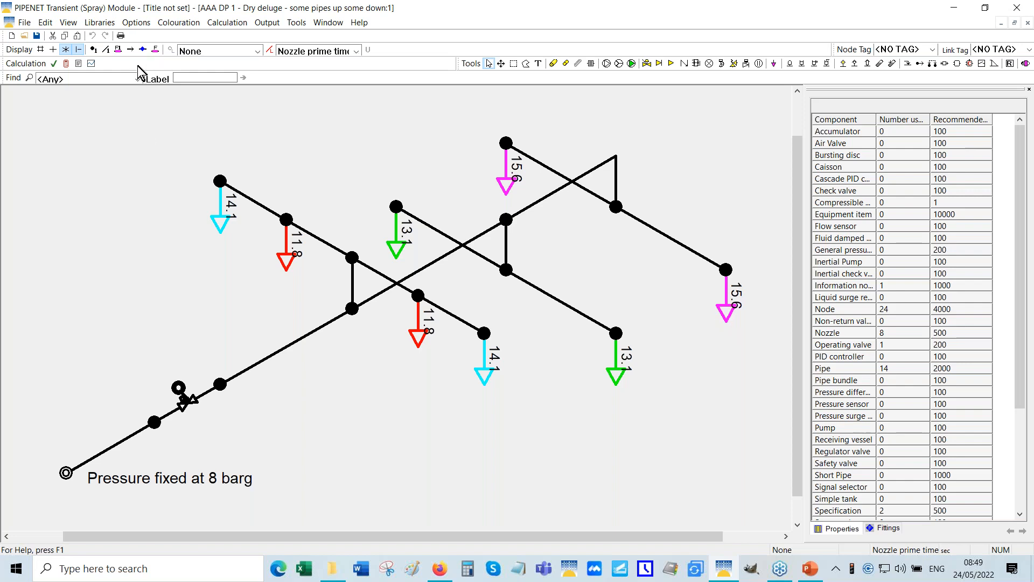
# - Clear the nozzle prime time colouring and colour the nodes by elevation
pyautogui.click(356, 51)
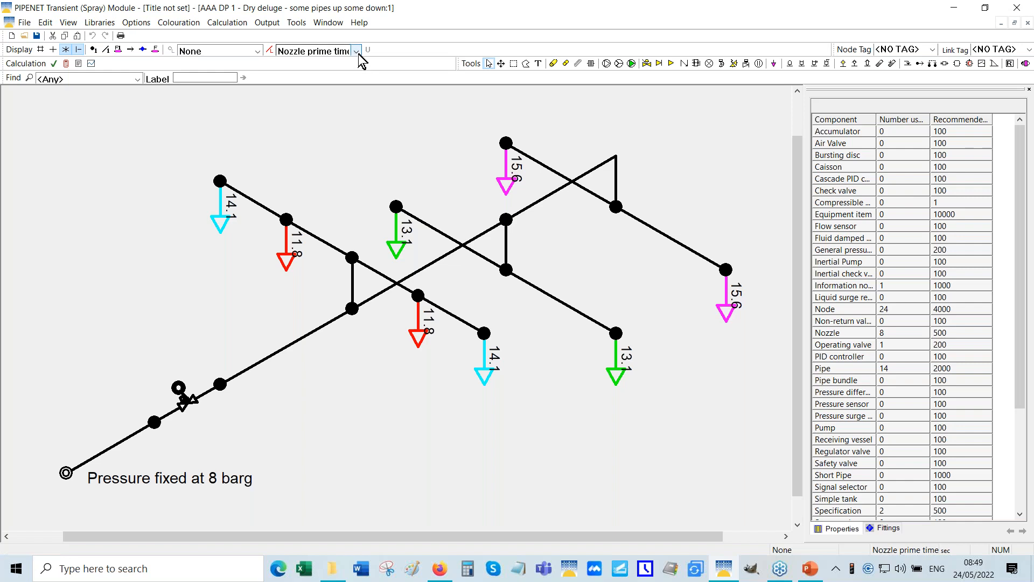
pyautogui.click(303, 64)
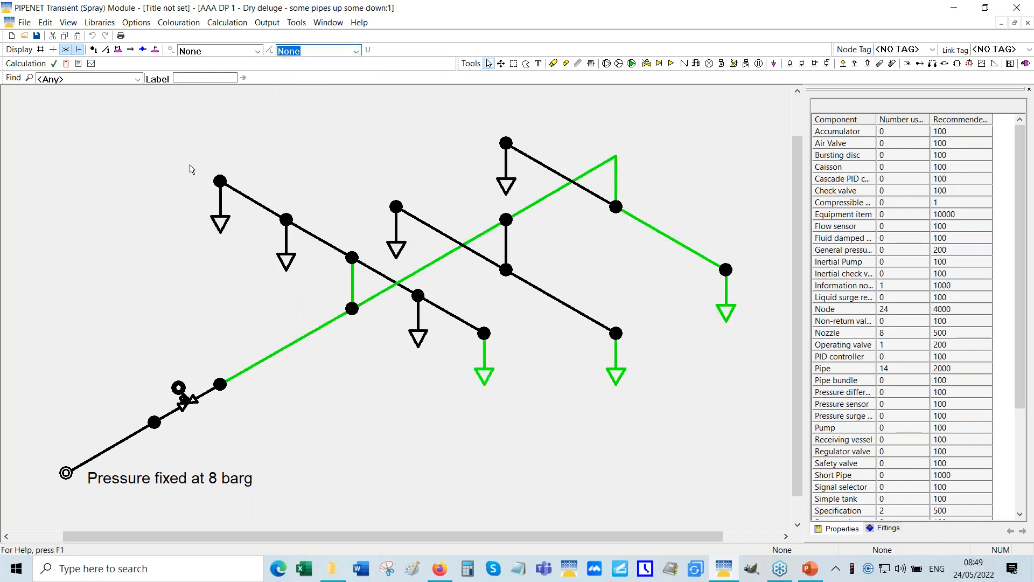
pyautogui.click(257, 51)
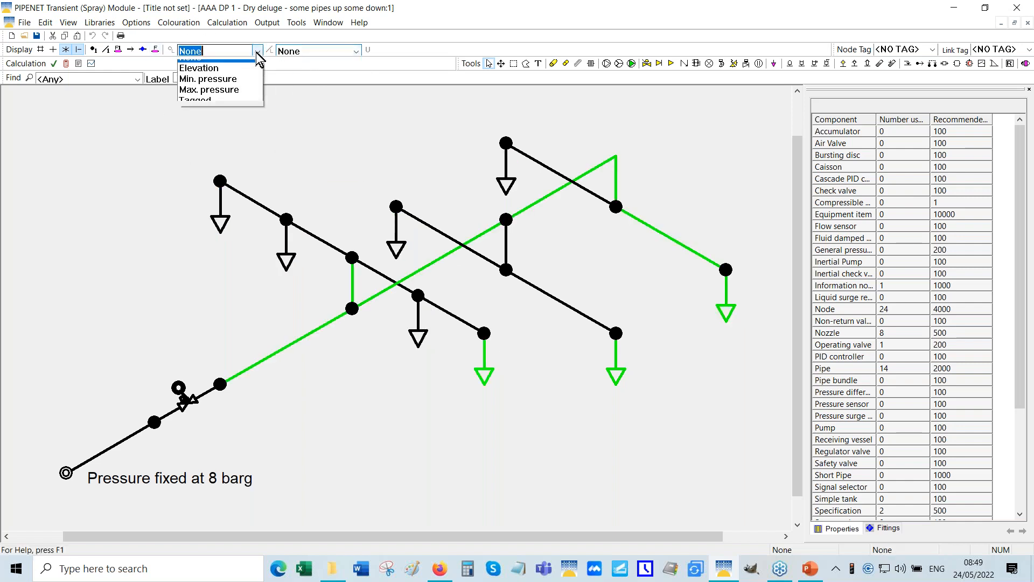
pyautogui.click(198, 75)
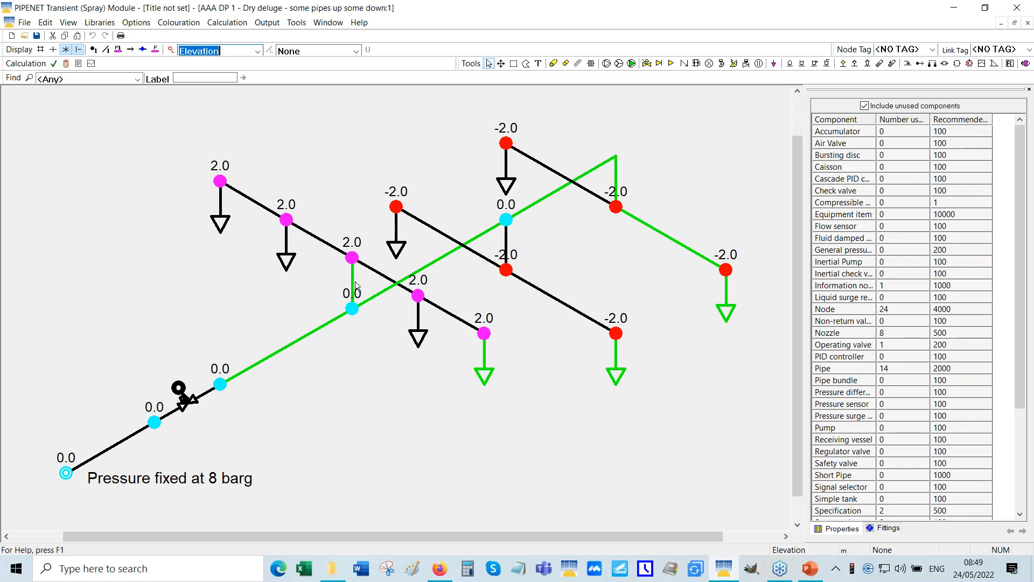
# - Show the link labels on the schematic and remove the node elevation colouring
pyautogui.click(104, 50)
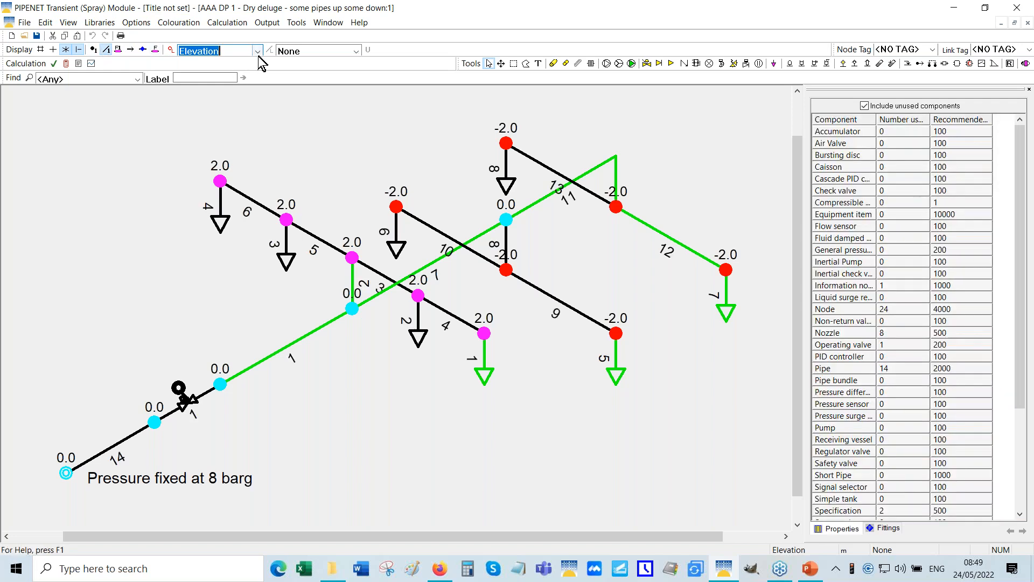
pyautogui.click(258, 51)
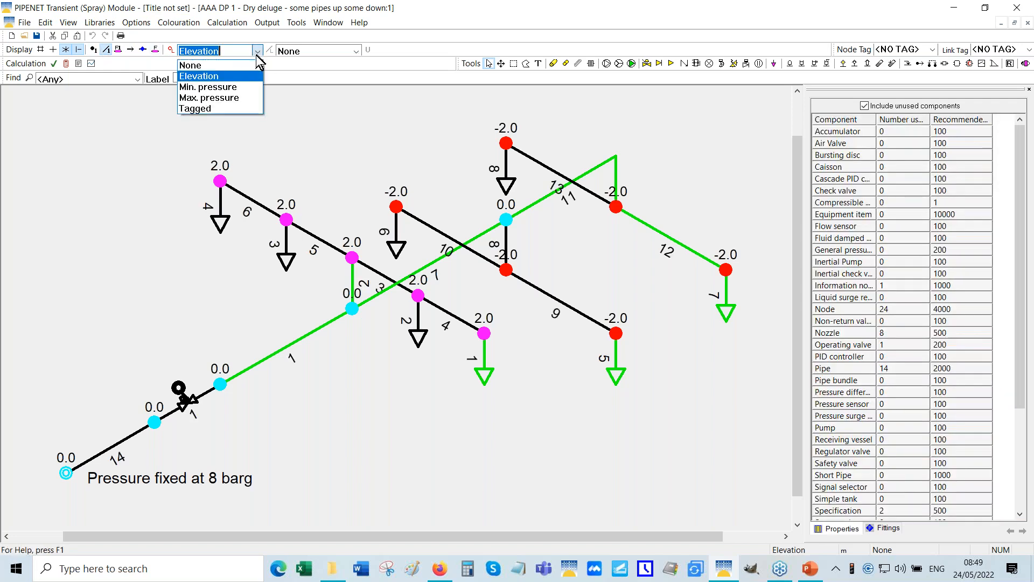
pyautogui.click(202, 65)
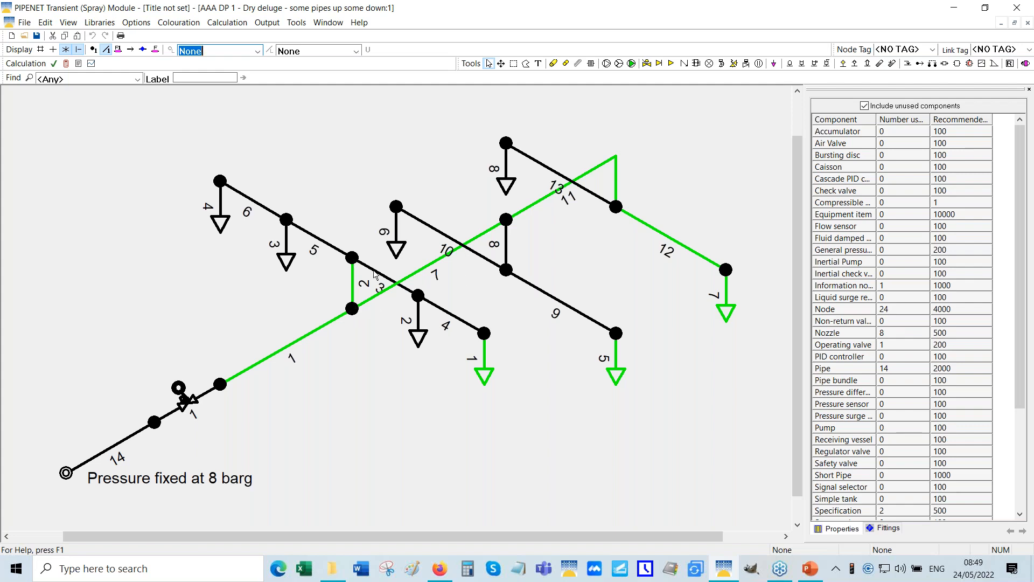
# - Open the results in the Graph Viewer and plot the volume of air of pipe 2 together with that of pipe 7
pyautogui.click(92, 63)
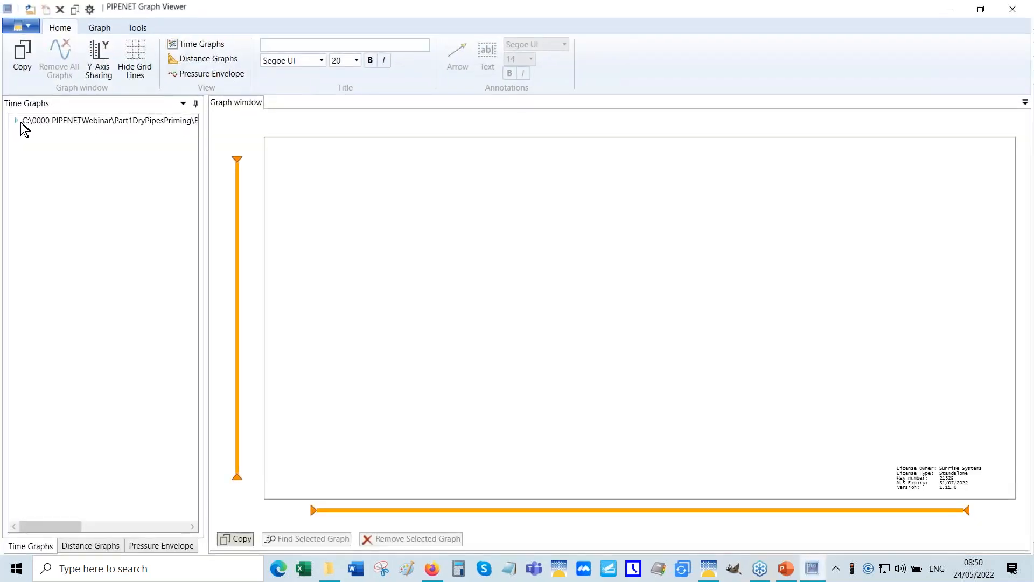
pyautogui.click(16, 121)
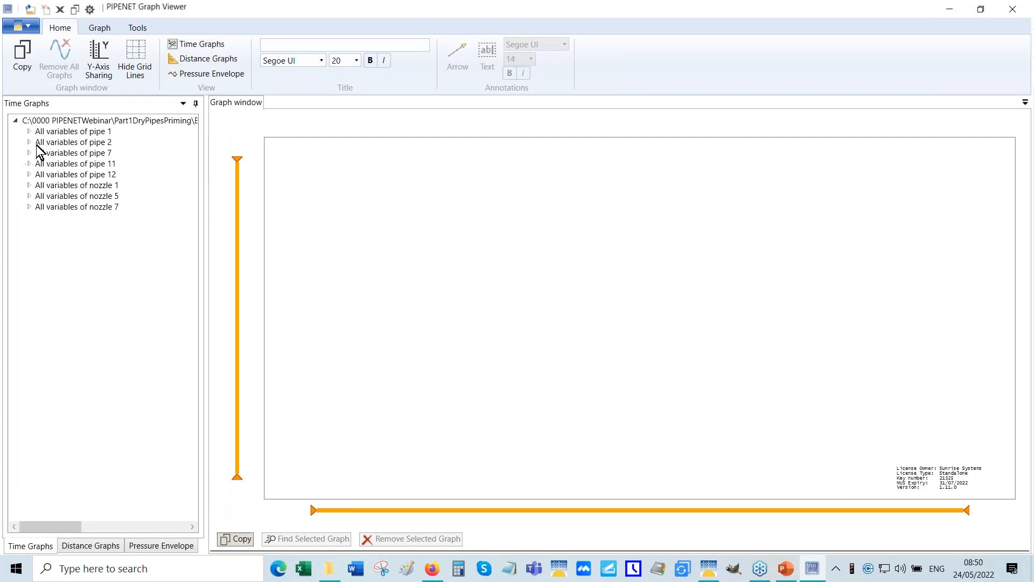
pyautogui.click(30, 142)
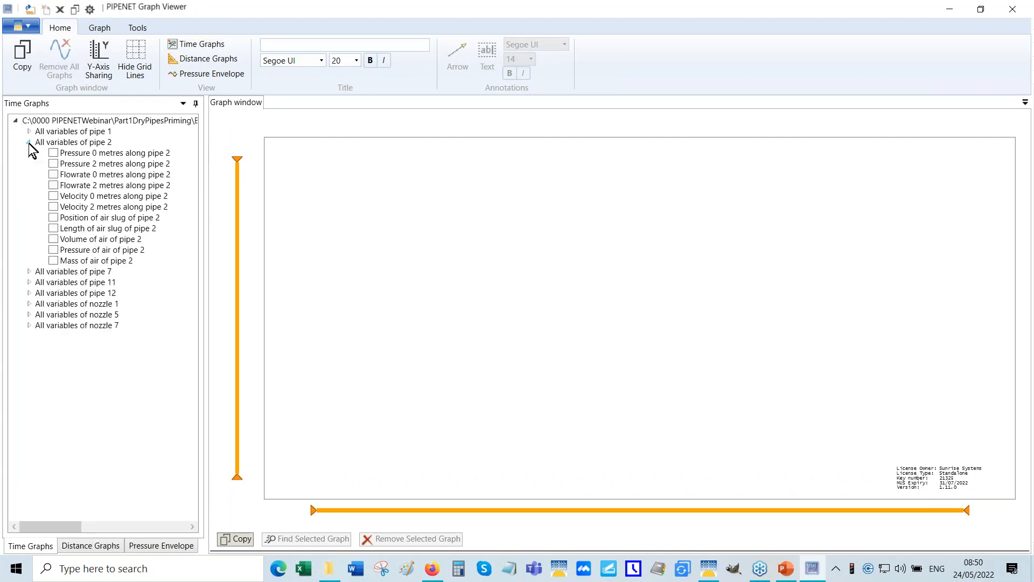
pyautogui.click(53, 239)
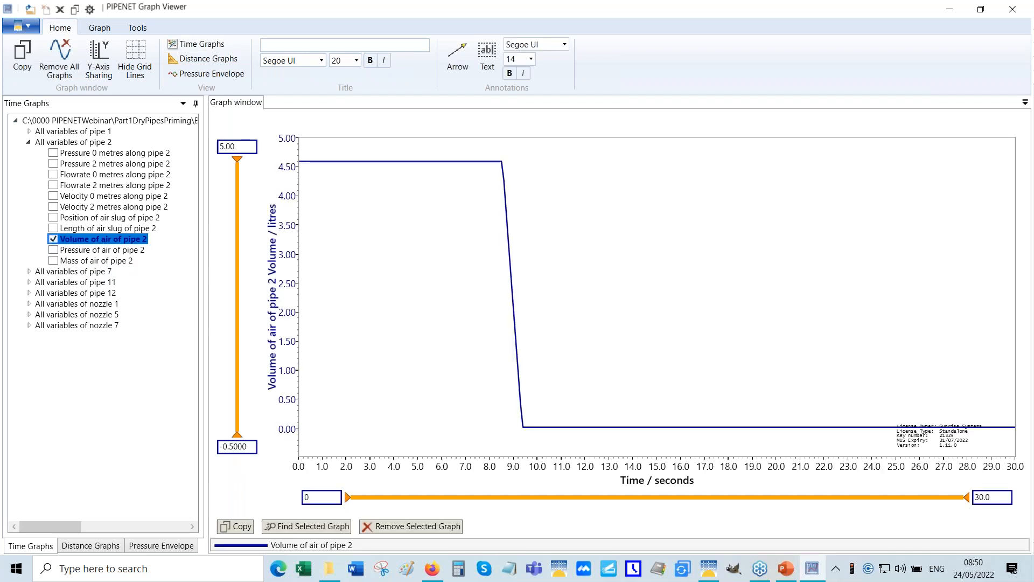
pyautogui.click(29, 271)
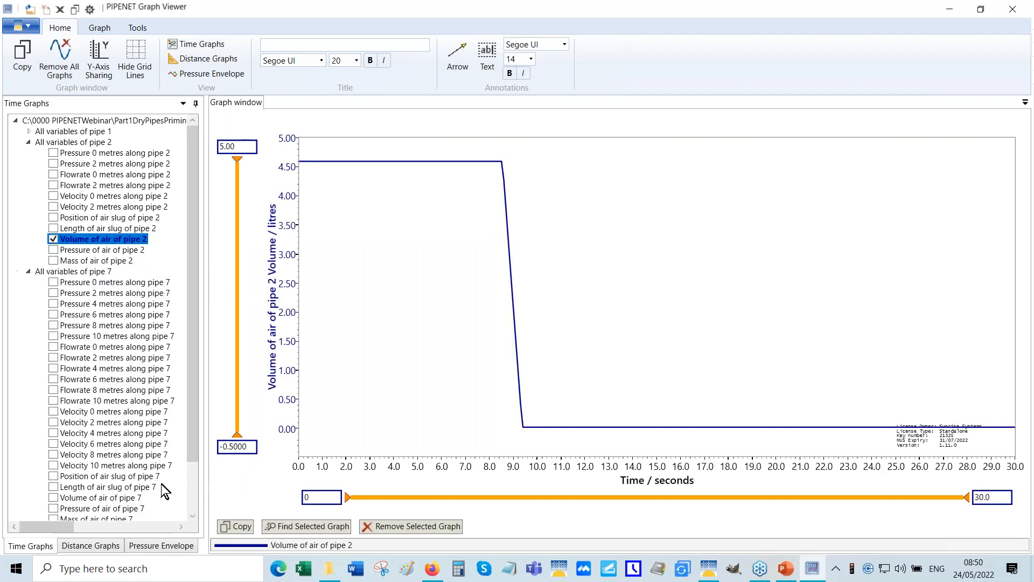
pyautogui.click(53, 497)
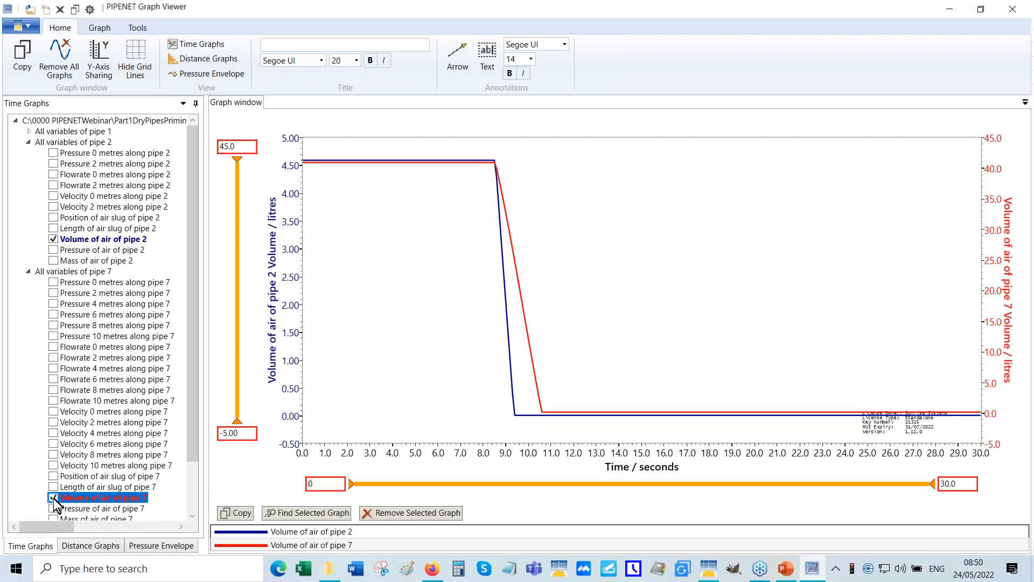
pyautogui.moveTo(496, 162)
# - Return to the PIPENET schematic, hide the link labels and colour the links by pipe length
pyautogui.click(708, 566)
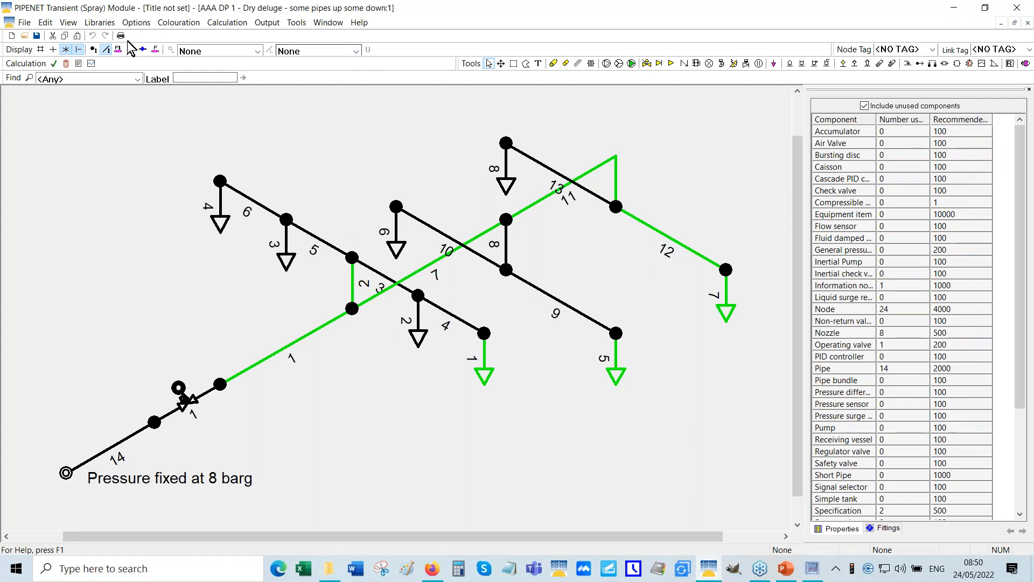
pyautogui.click(106, 50)
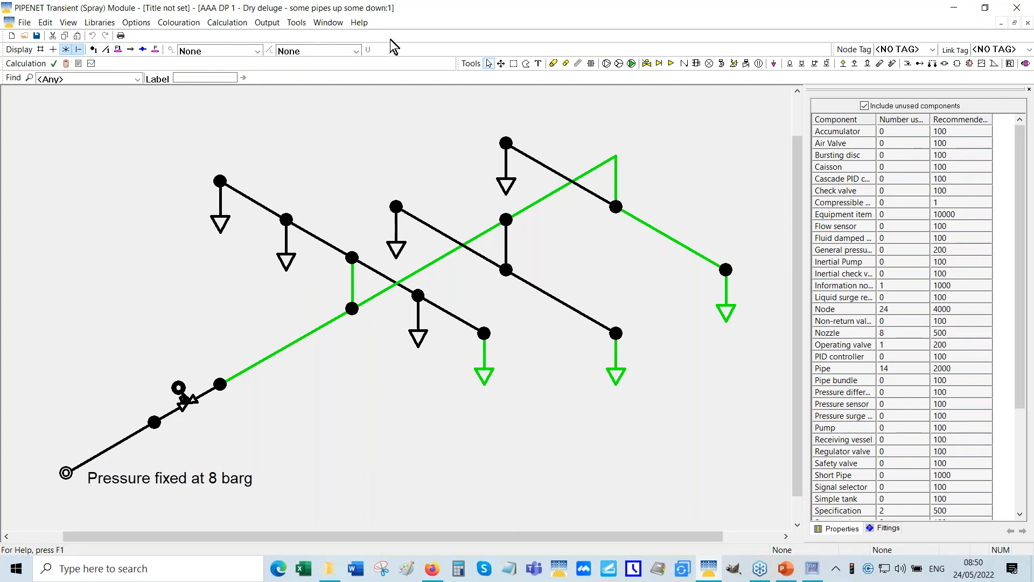
pyautogui.click(356, 51)
pyautogui.click(296, 87)
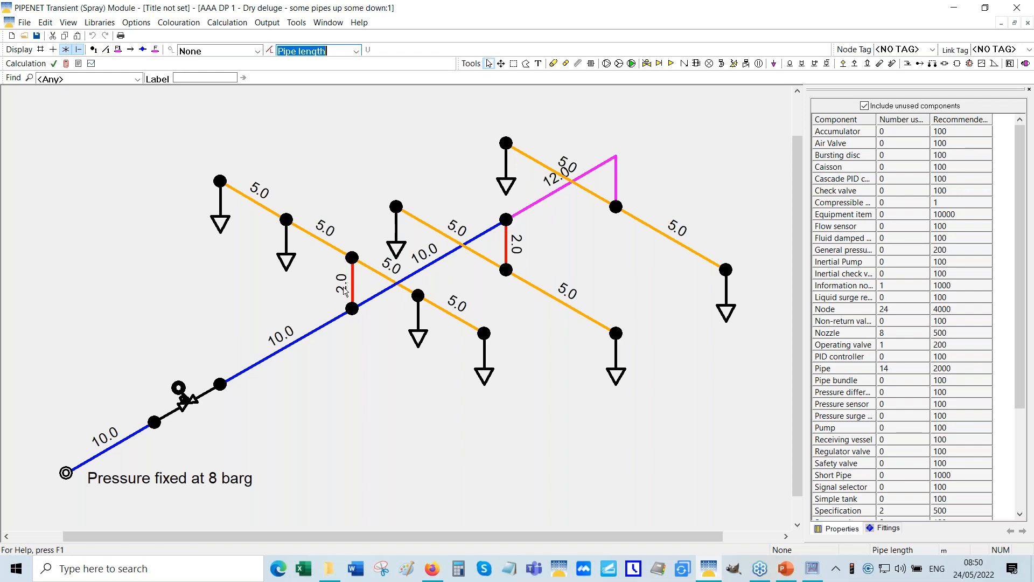
# - Switch to the Graph Viewer, read when the air volumes of pipes 2 and 7 start falling and when pipe 2 empties, and close the viewer
pyautogui.click(812, 569)
pyautogui.click(520, 423)
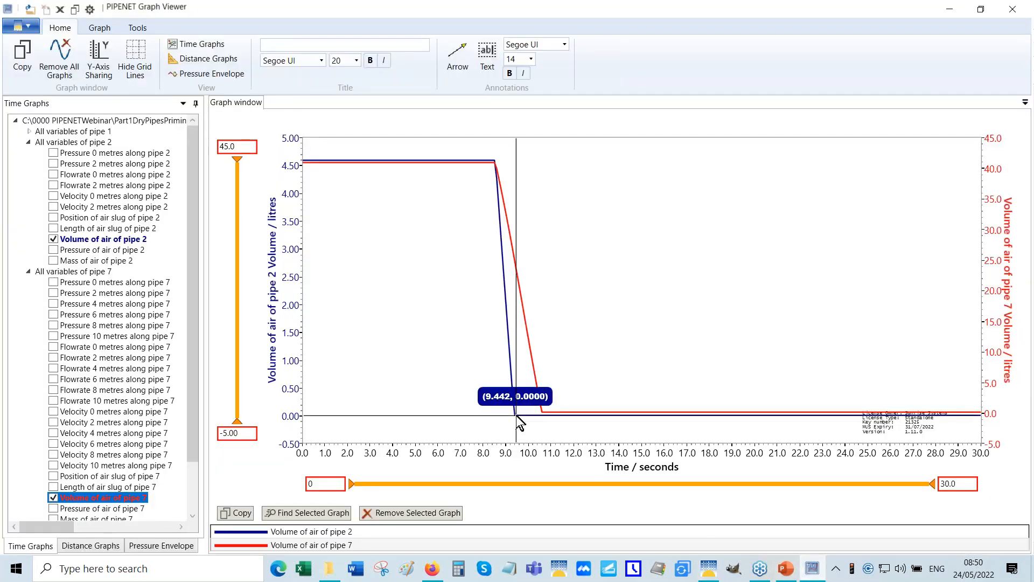
pyautogui.click(494, 160)
pyautogui.click(495, 162)
pyautogui.click(493, 161)
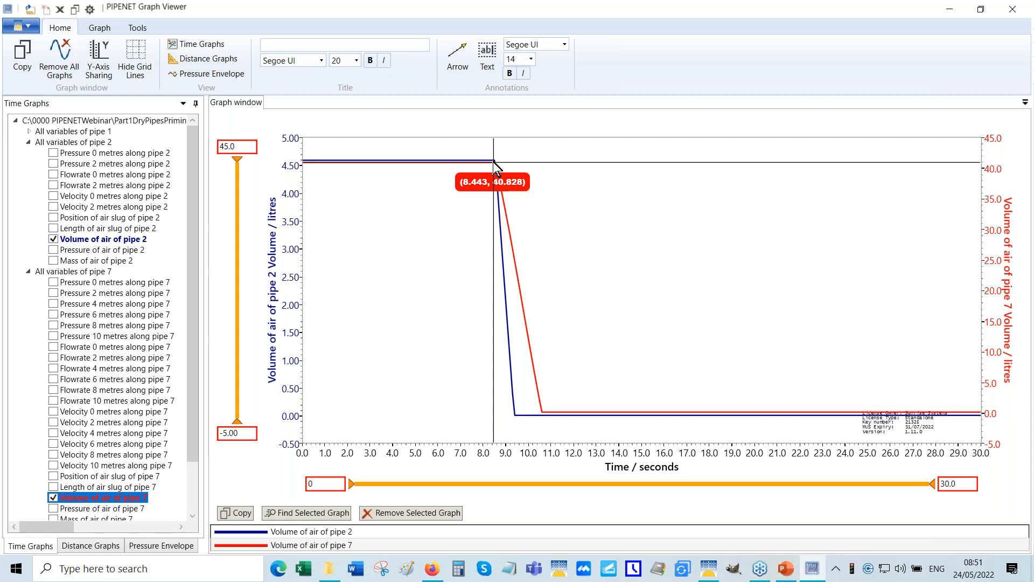
pyautogui.click(1010, 16)
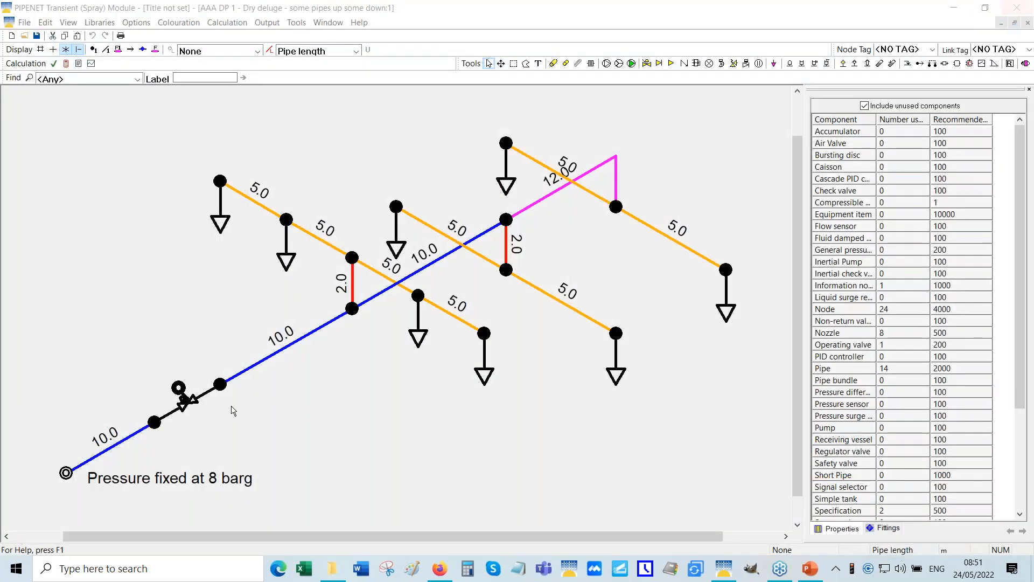
# - Set both the length and the net height change of pipe 2 to 5 m
pyautogui.click(353, 288)
pyautogui.click(889, 192)
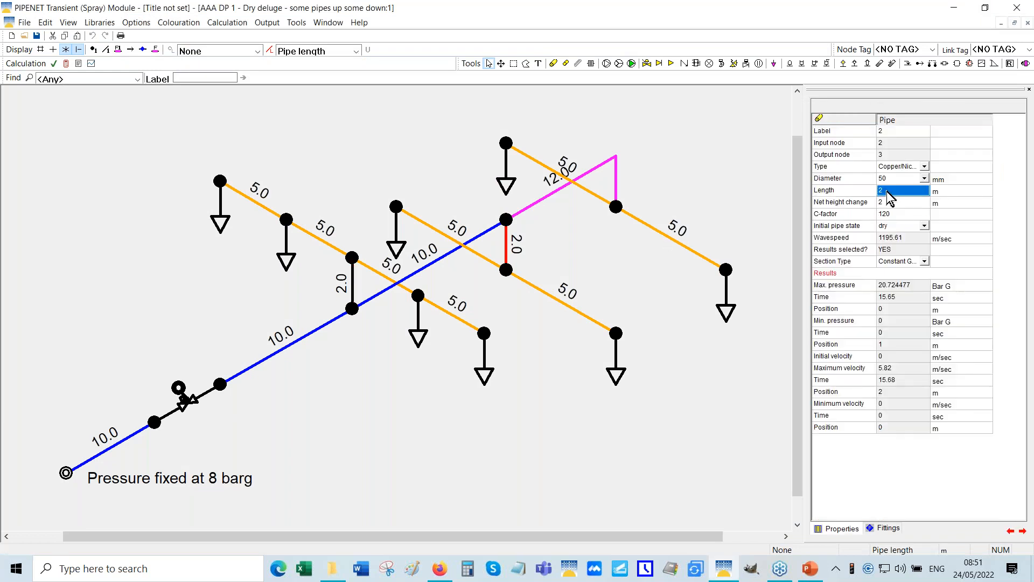
pyautogui.write('5')
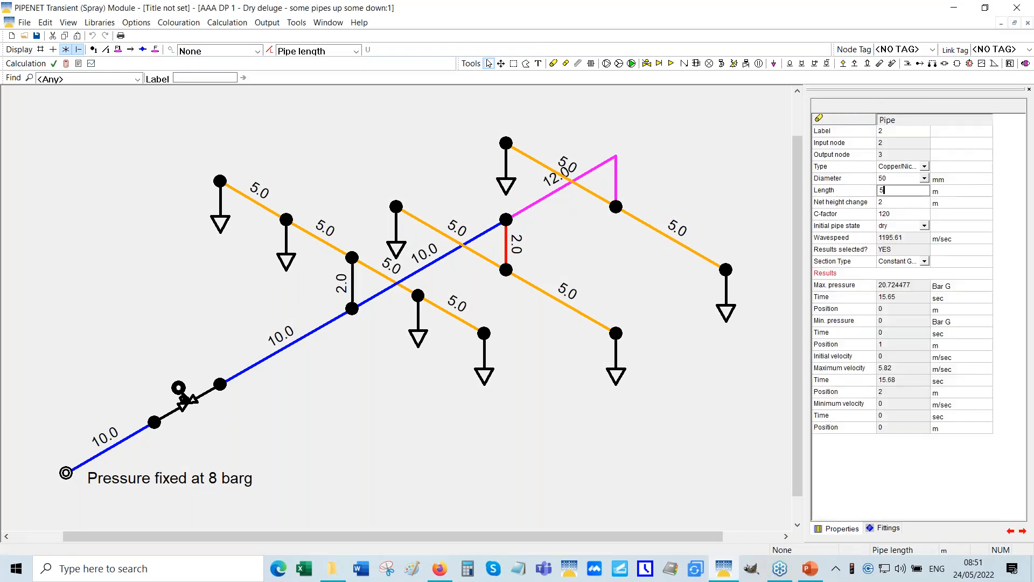
pyautogui.press('Tab')
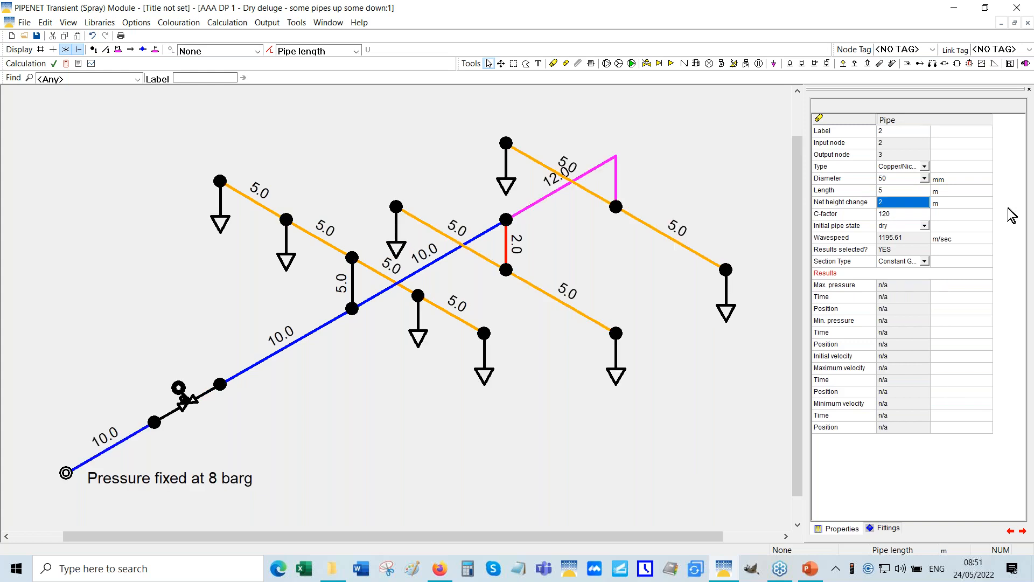
pyautogui.write('5')
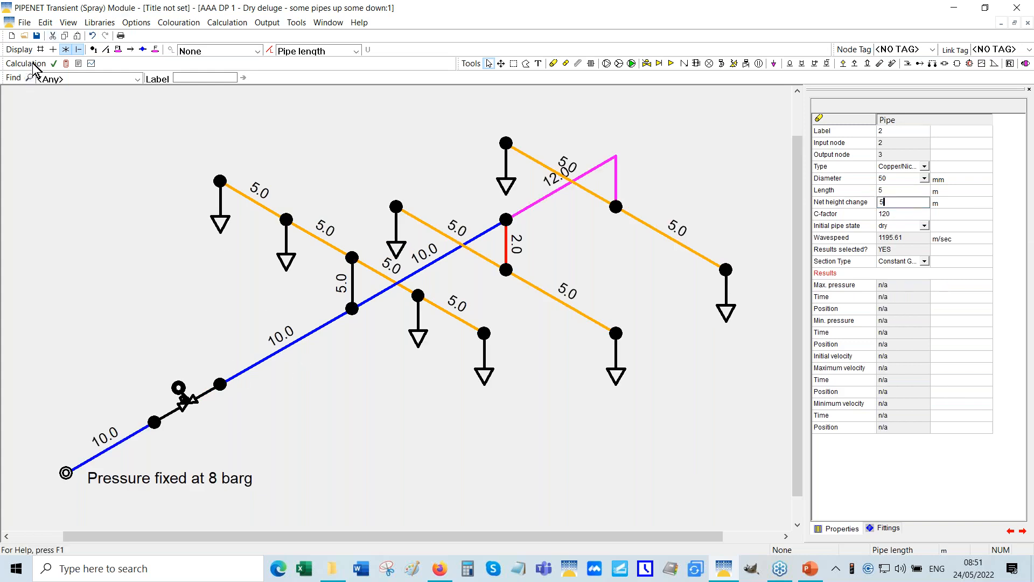
# - Rerun the transient calculation with the lengthened pipe 2, overwriting the output files, and close the calculation dialog
pyautogui.click(66, 64)
pyautogui.click(562, 455)
pyautogui.click(554, 327)
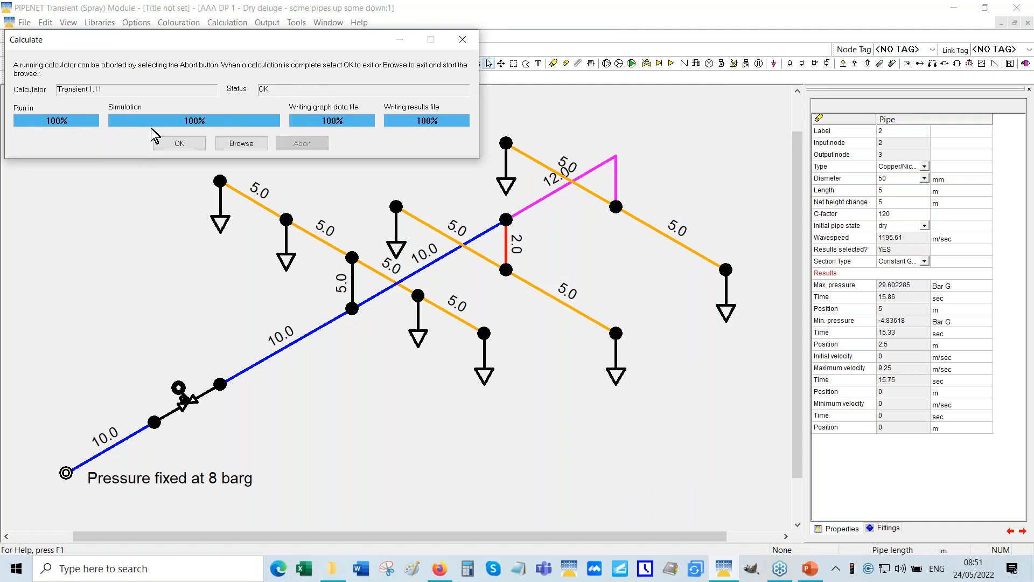
pyautogui.click(179, 143)
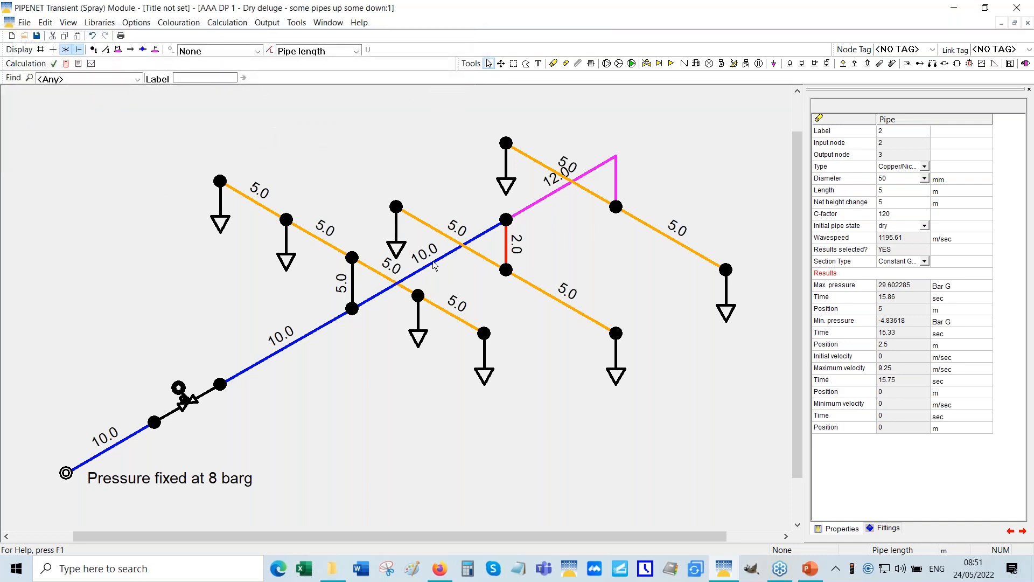
# - Open the results in the Graph Viewer and plot the volume of air of pipe 2 against time
pyautogui.click(92, 64)
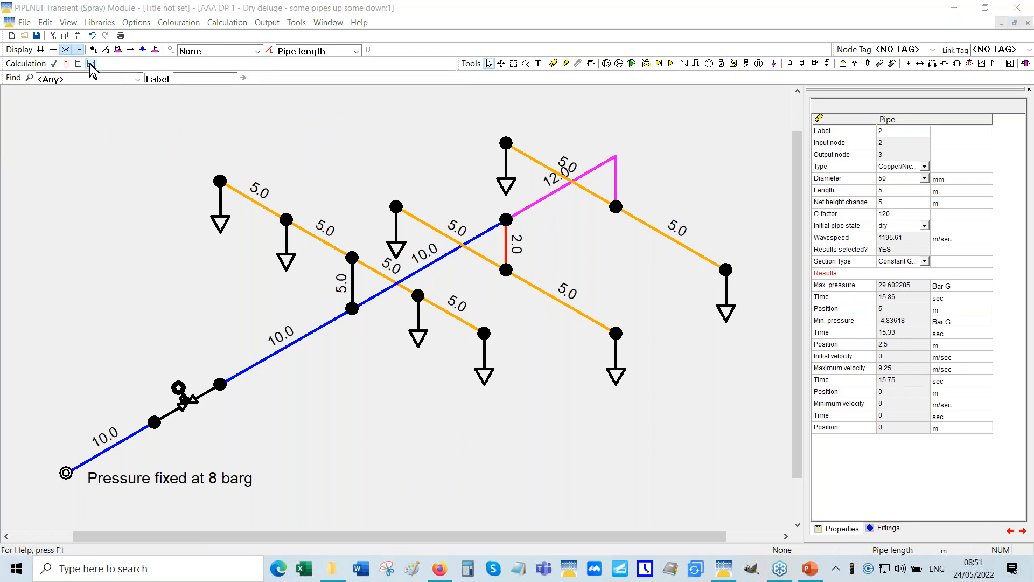
pyautogui.doubleClick(265, 49)
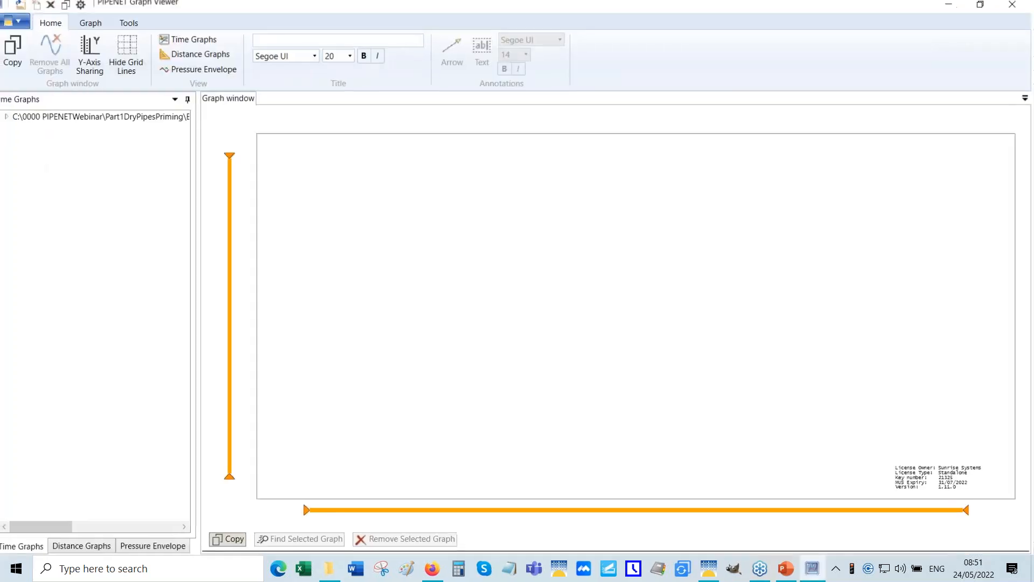
pyautogui.click(16, 122)
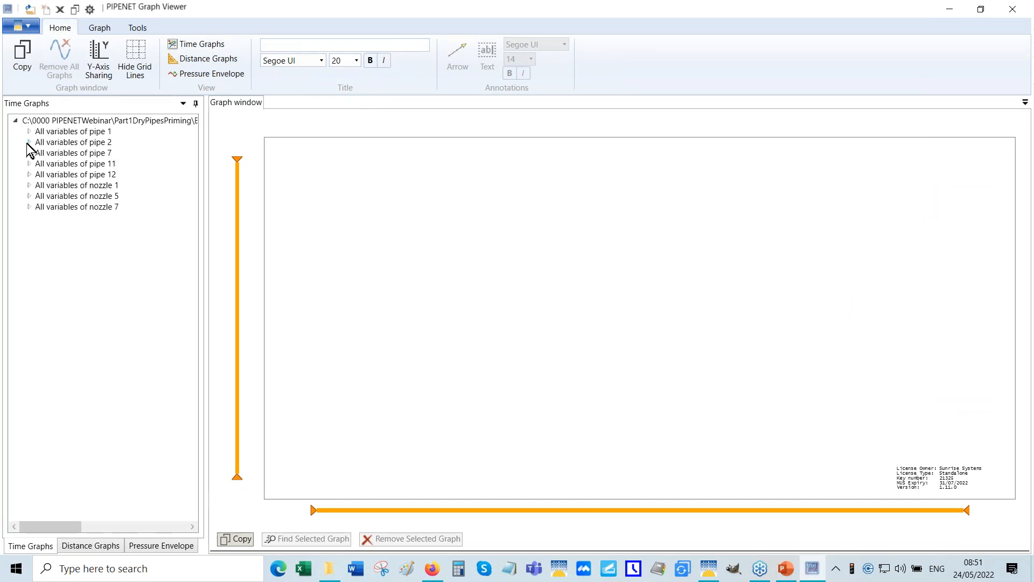
pyautogui.click(28, 142)
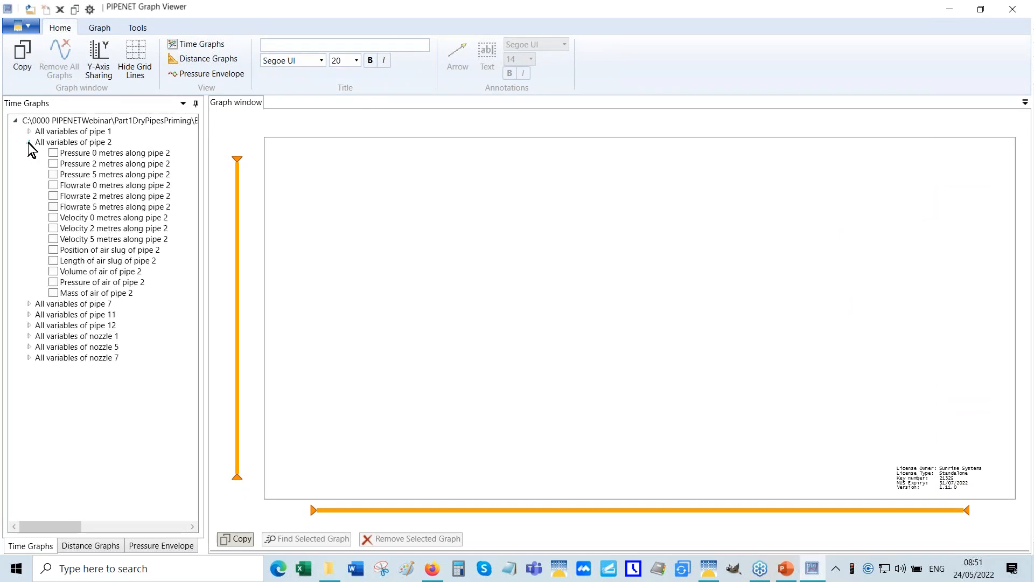
pyautogui.click(53, 271)
pyautogui.click(29, 143)
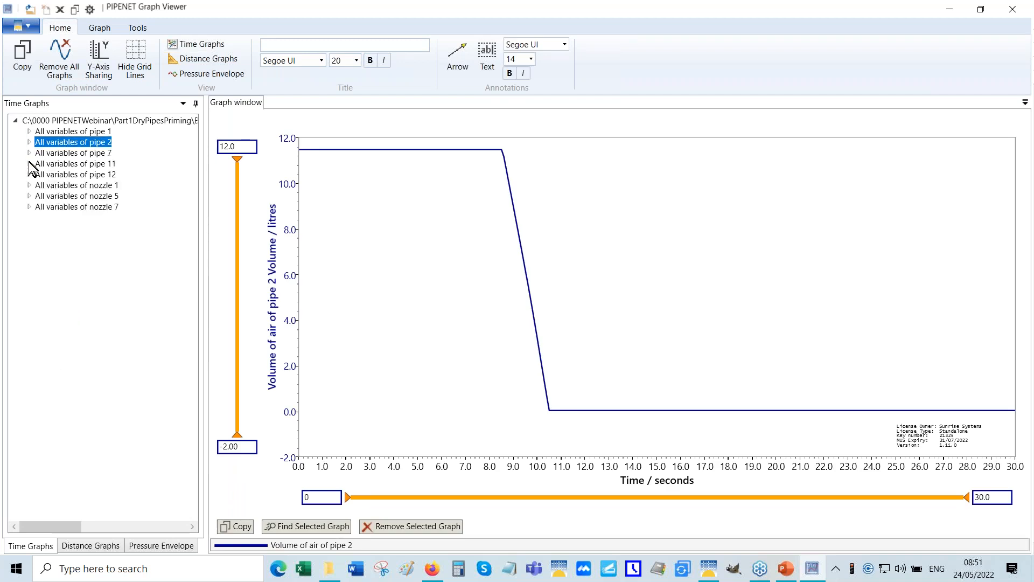
# - Add the volume of air of pipe 7, read when it reaches zero, and compare both curves on a shared Y-axis
pyautogui.click(29, 154)
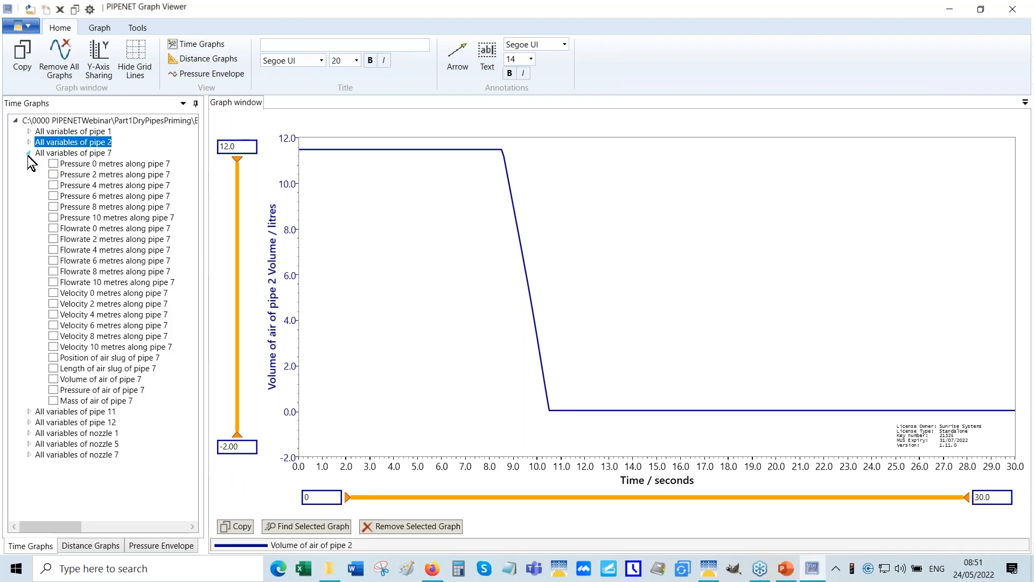
pyautogui.click(53, 379)
pyautogui.click(28, 153)
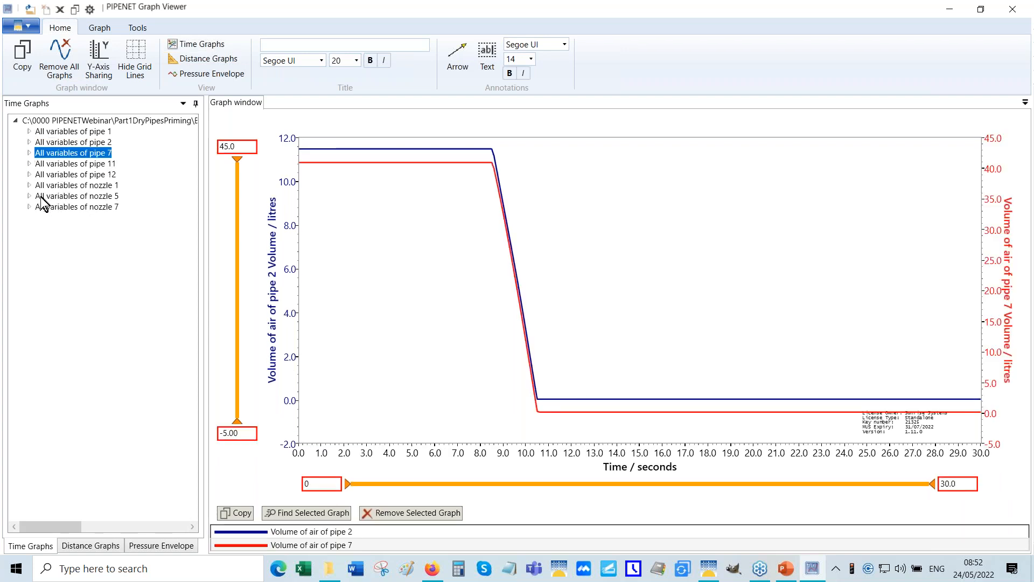
pyautogui.click(538, 411)
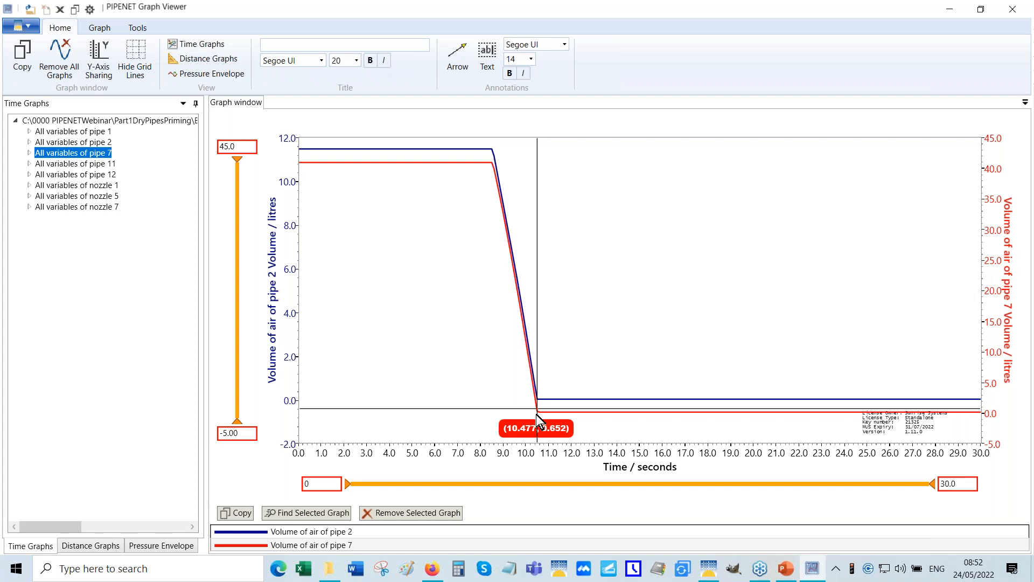
pyautogui.click(102, 66)
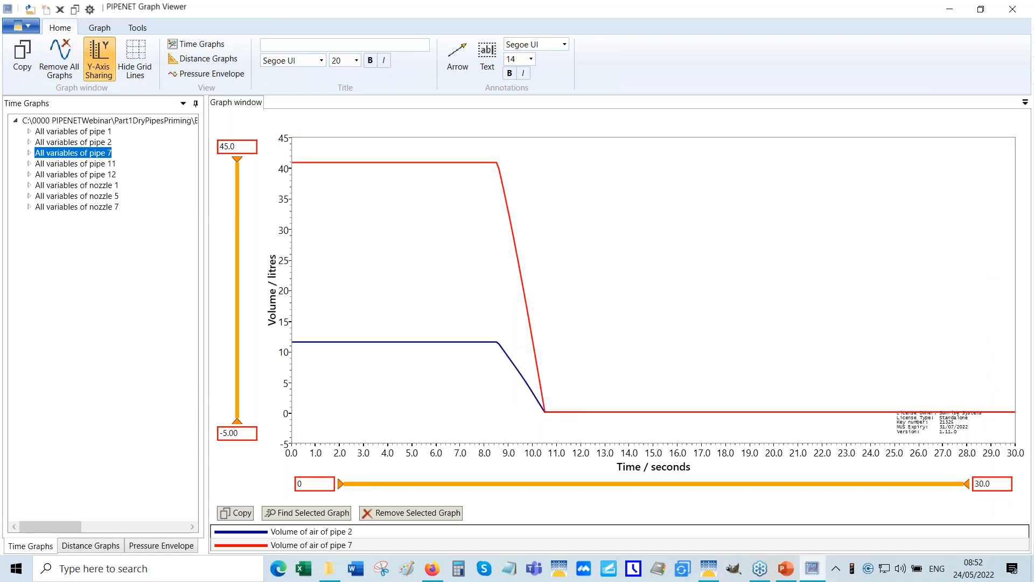
# - Switch back to the PIPENET schematic and colour the links by nozzle prime time
pyautogui.click(709, 572)
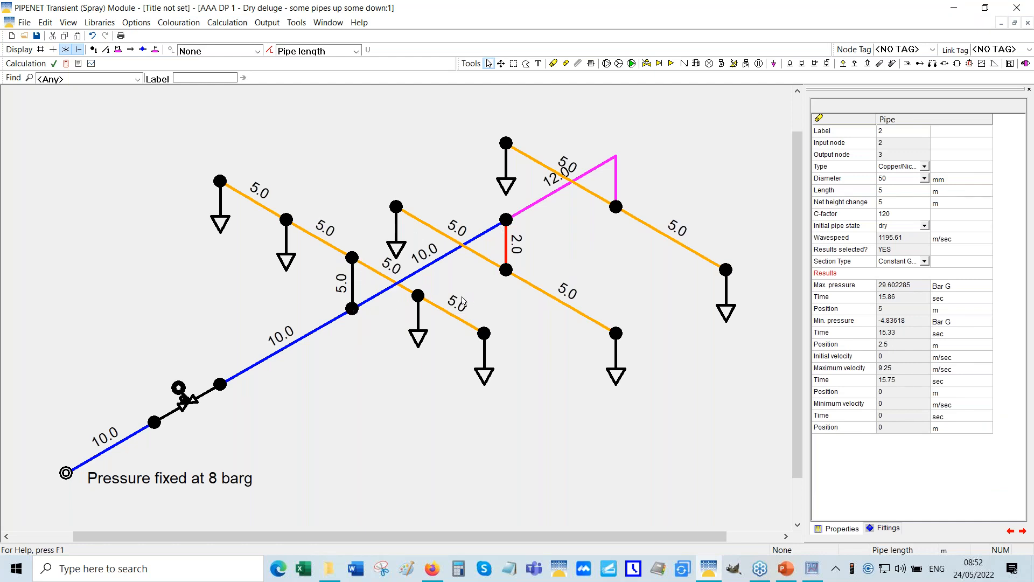
pyautogui.click(356, 50)
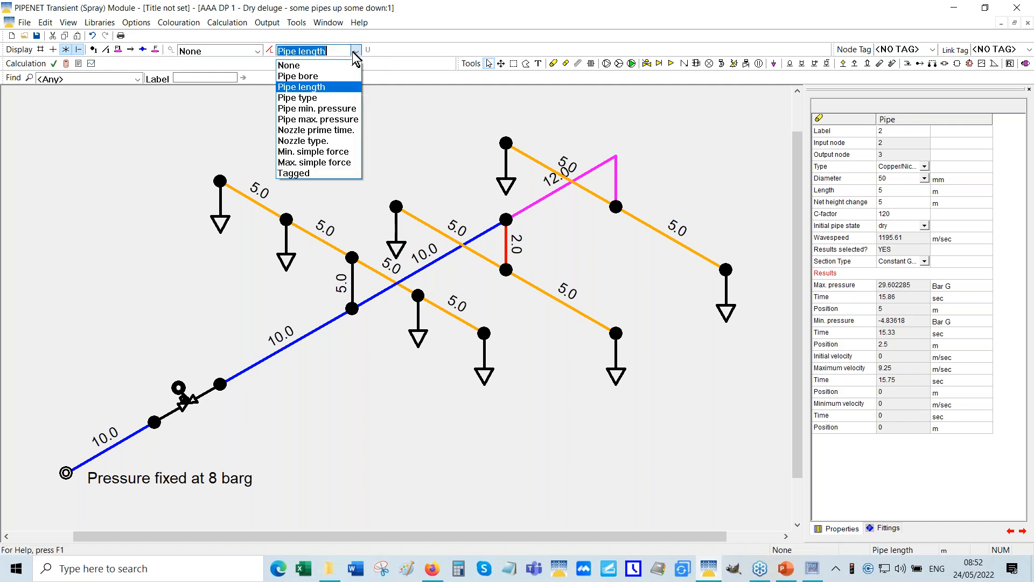
pyautogui.click(330, 131)
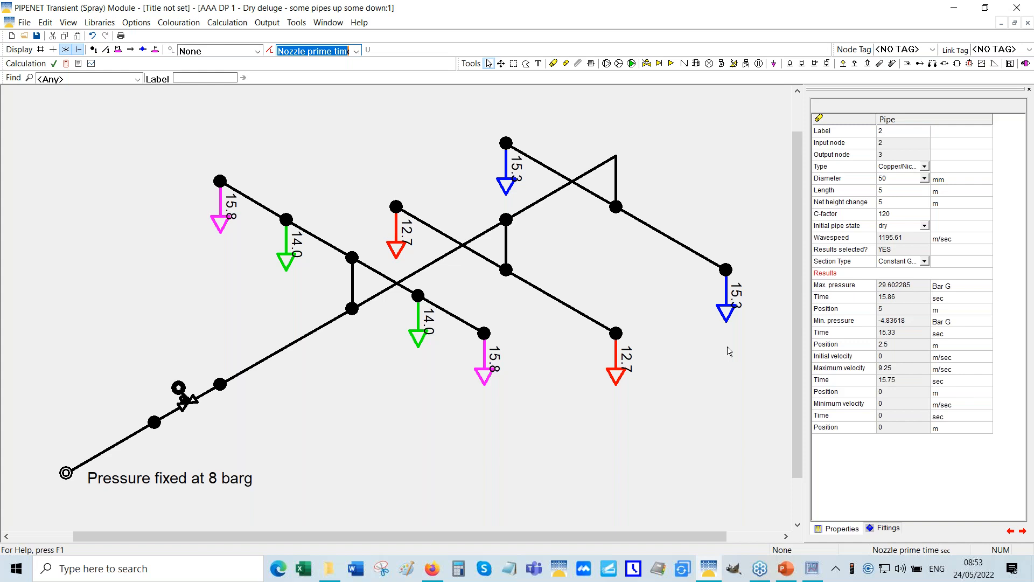
# - Select pipe 1 downstream of the operating valve and turn off the link colouring
pyautogui.click(279, 354)
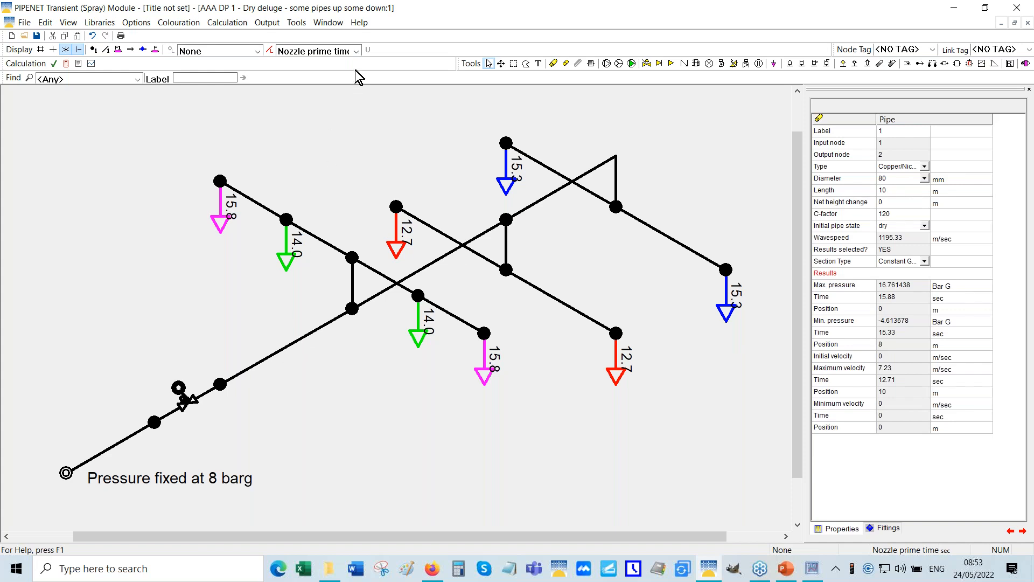
pyautogui.click(355, 50)
pyautogui.click(294, 59)
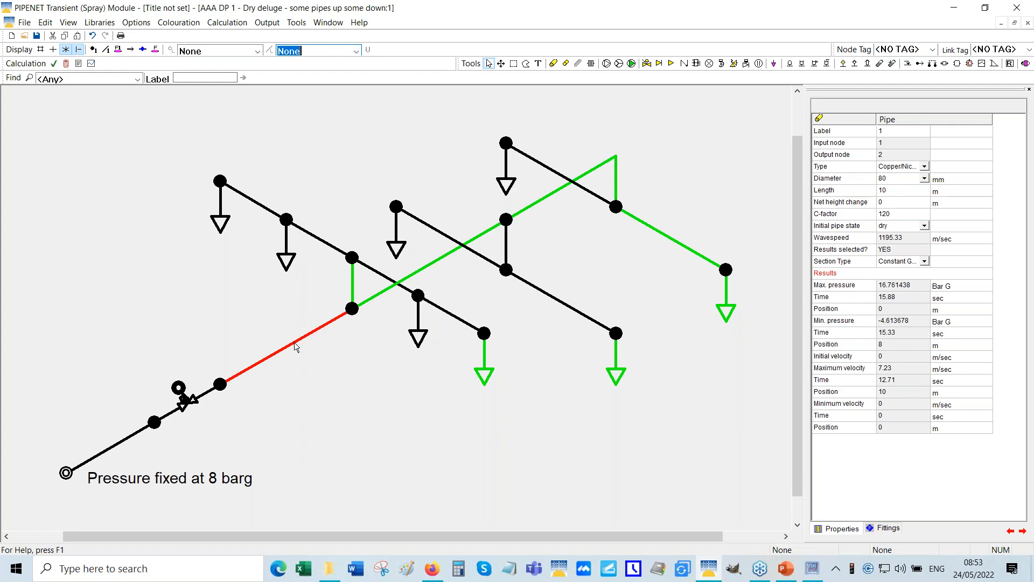
# - Inspect the properties of the operating valve, pipe 1 including its net height change, and the fixed-pressure inlet node
pyautogui.click(190, 405)
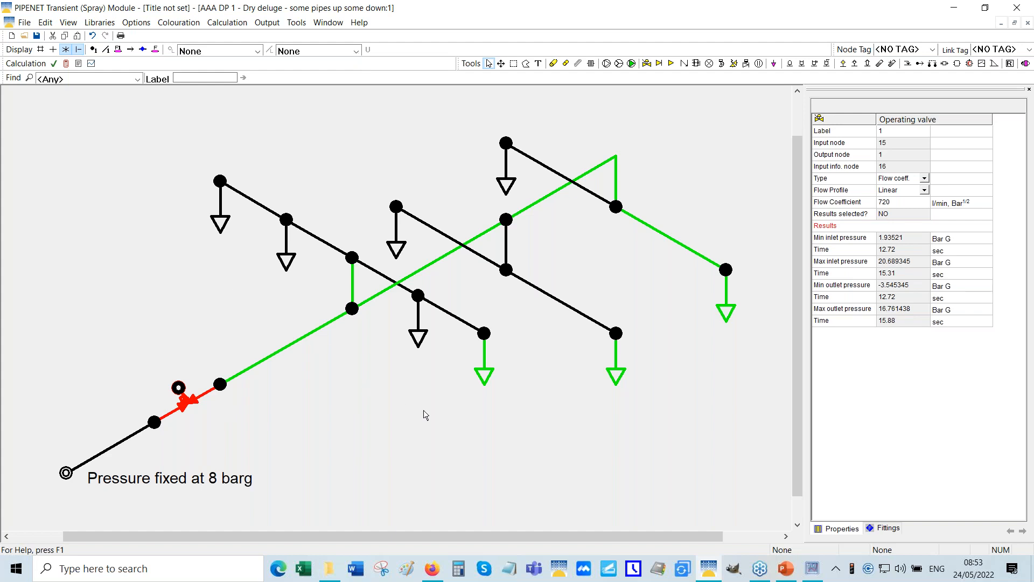
pyautogui.click(305, 336)
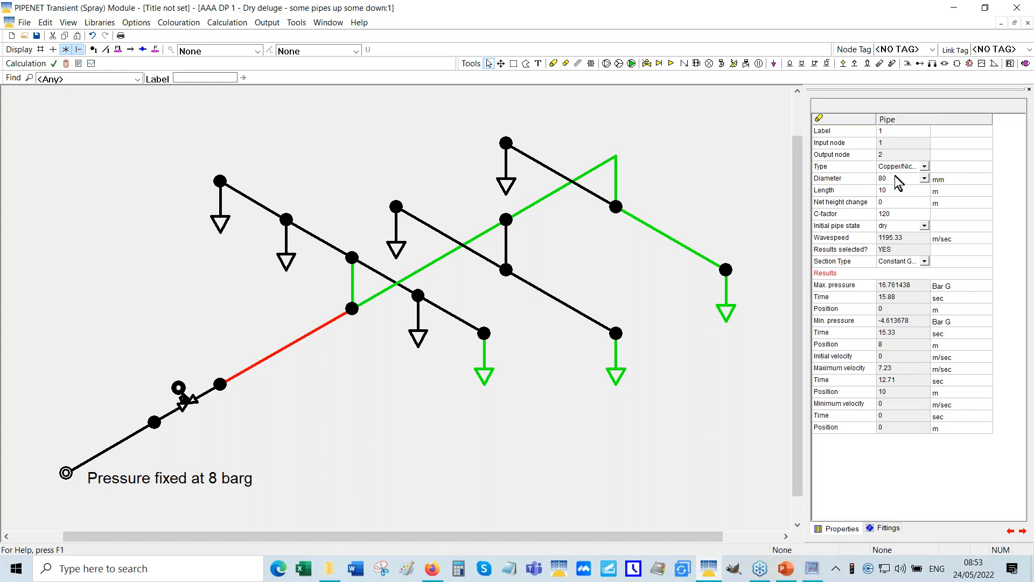
pyautogui.click(861, 203)
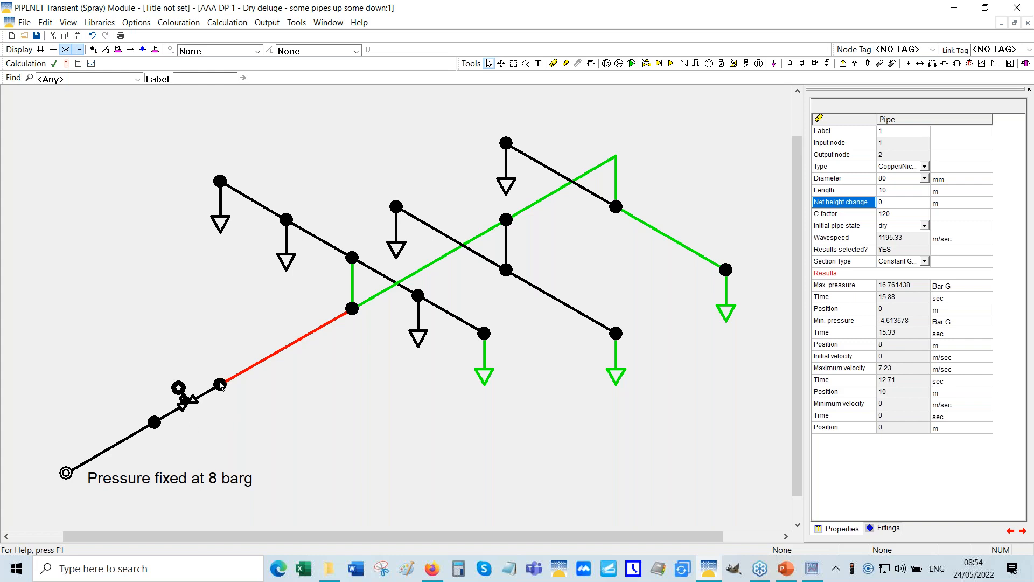
pyautogui.click(67, 474)
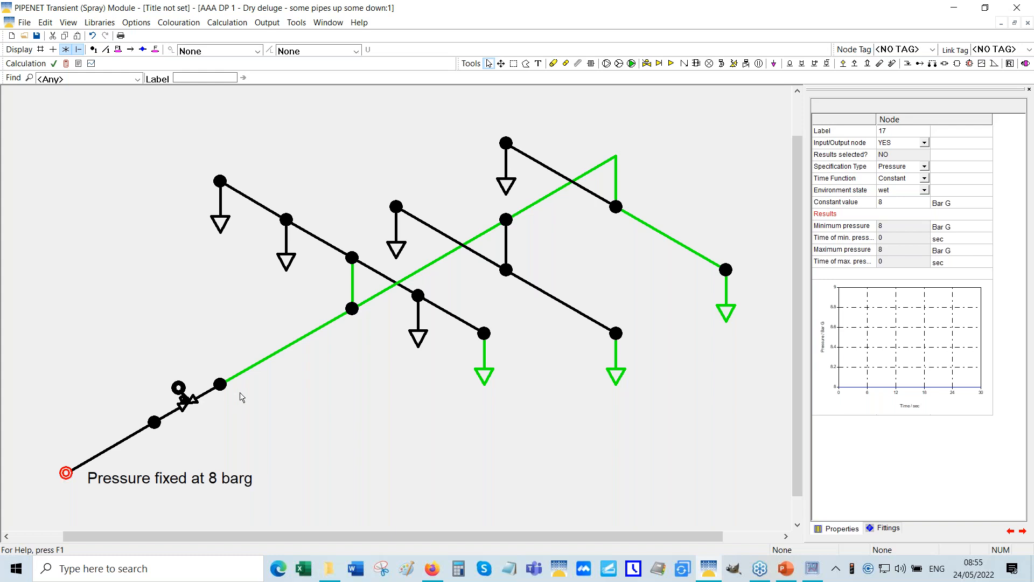
pyautogui.click(274, 359)
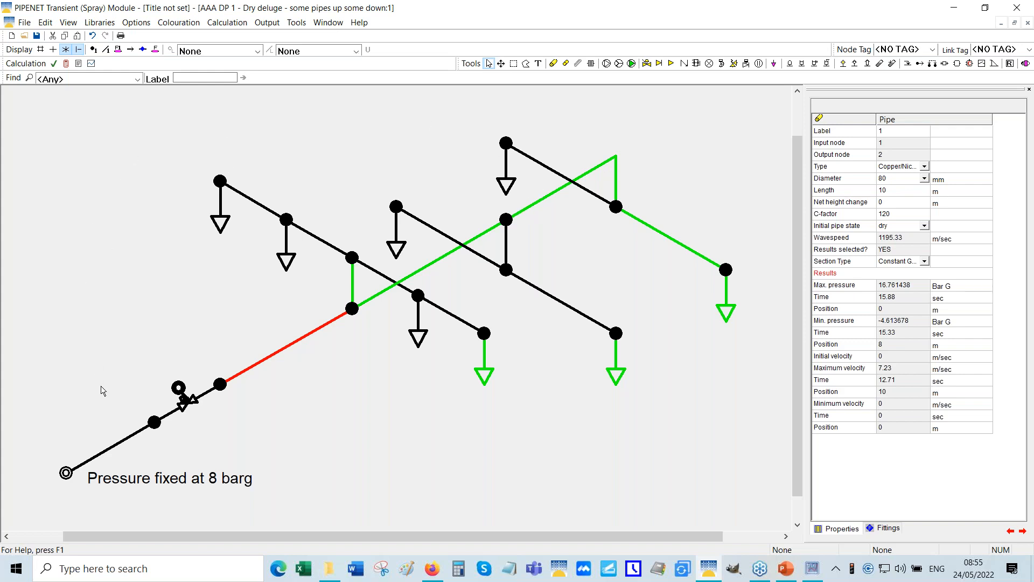
# - Open 'AAA DP1 - dry ringmain + dry deluge system' from the 'CCC Dry Ringman + Deluge' folder without saving the current network, and maximise its schematic
pyautogui.click(25, 37)
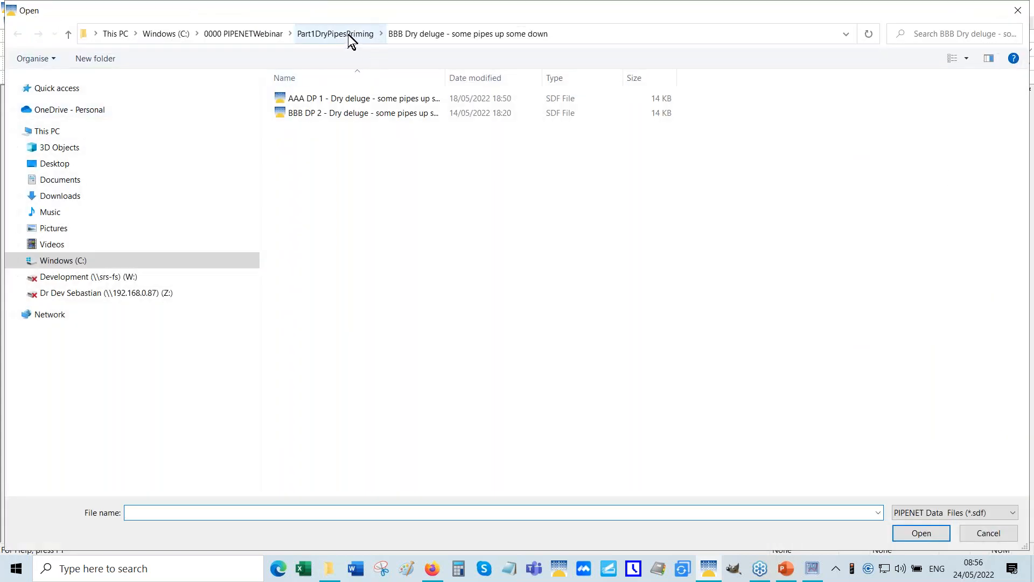
pyautogui.click(352, 36)
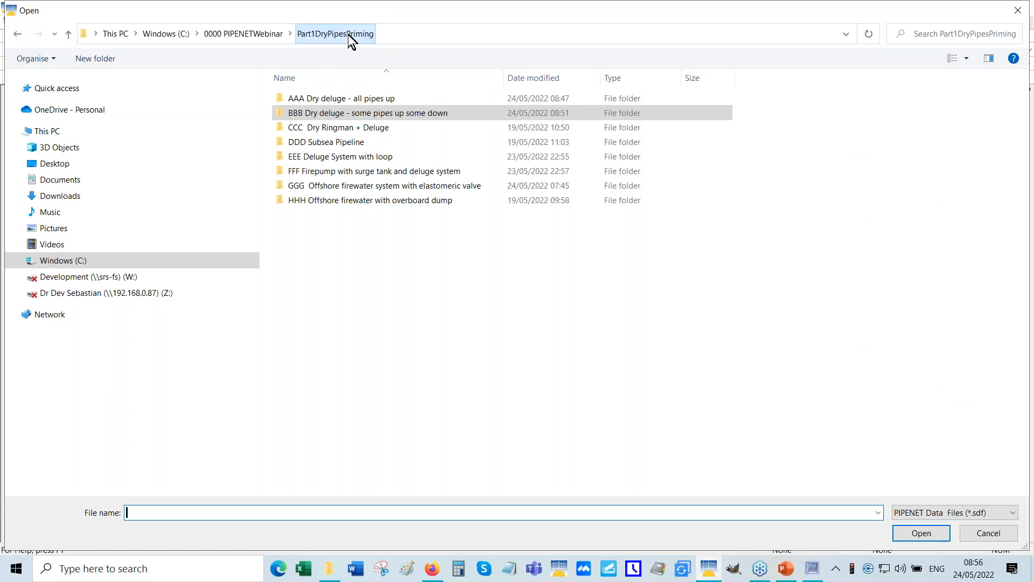
pyautogui.doubleClick(339, 129)
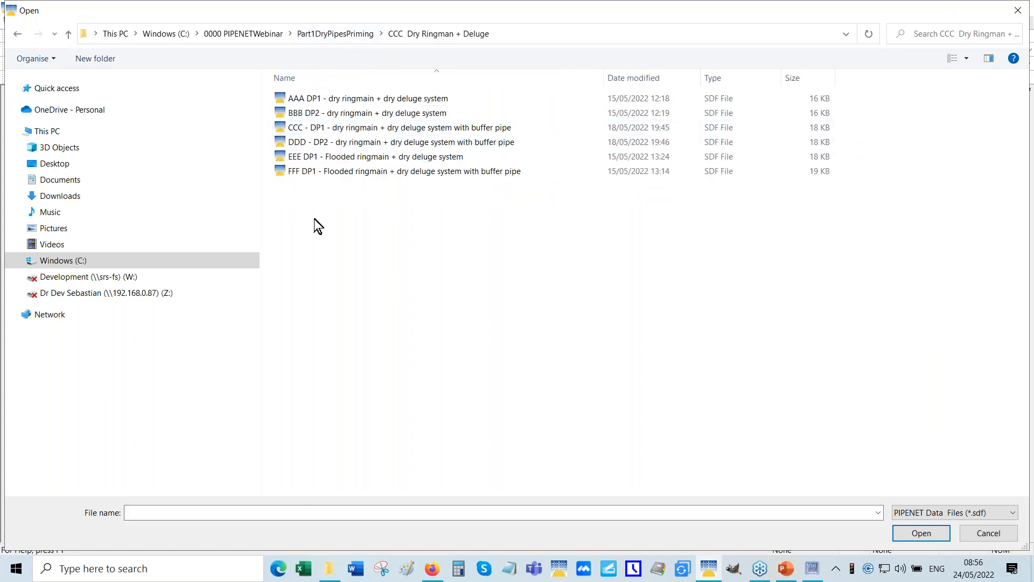
pyautogui.doubleClick(364, 99)
pyautogui.click(525, 318)
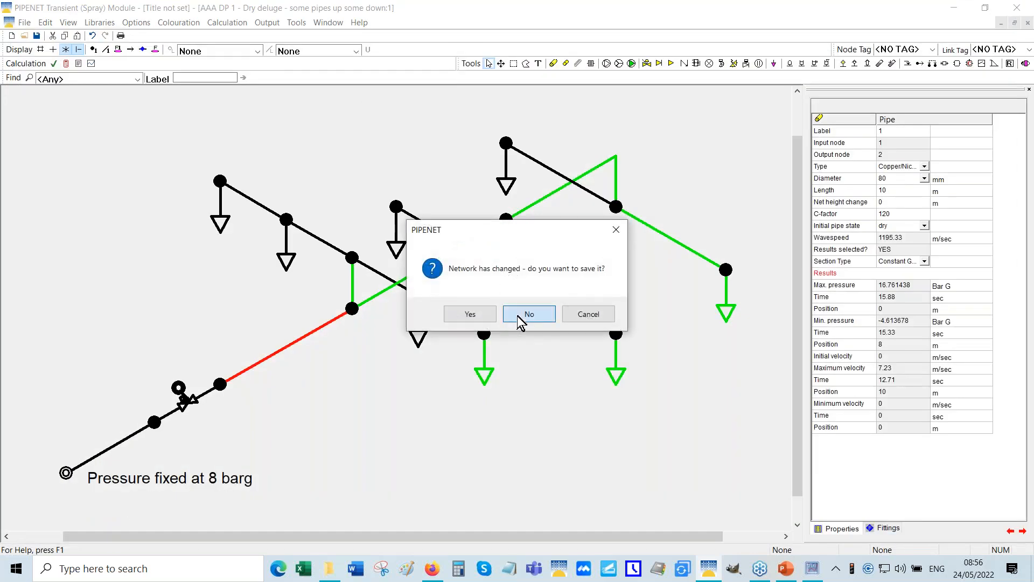
pyautogui.click(560, 323)
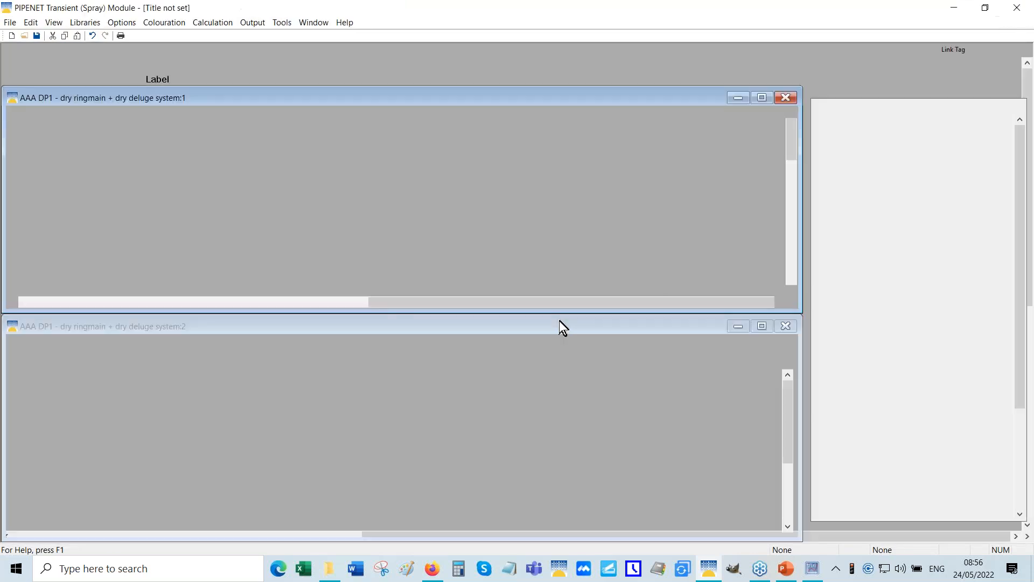
pyautogui.click(762, 98)
# - Scale the ringmain schematic to fit and set the node colouring to None
pyautogui.rightClick(426, 139)
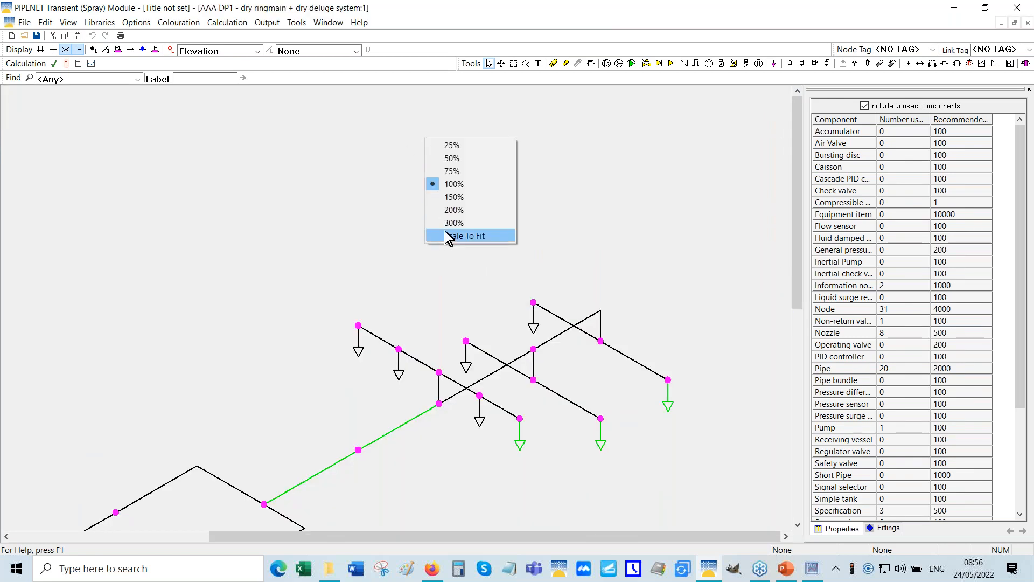
pyautogui.click(462, 237)
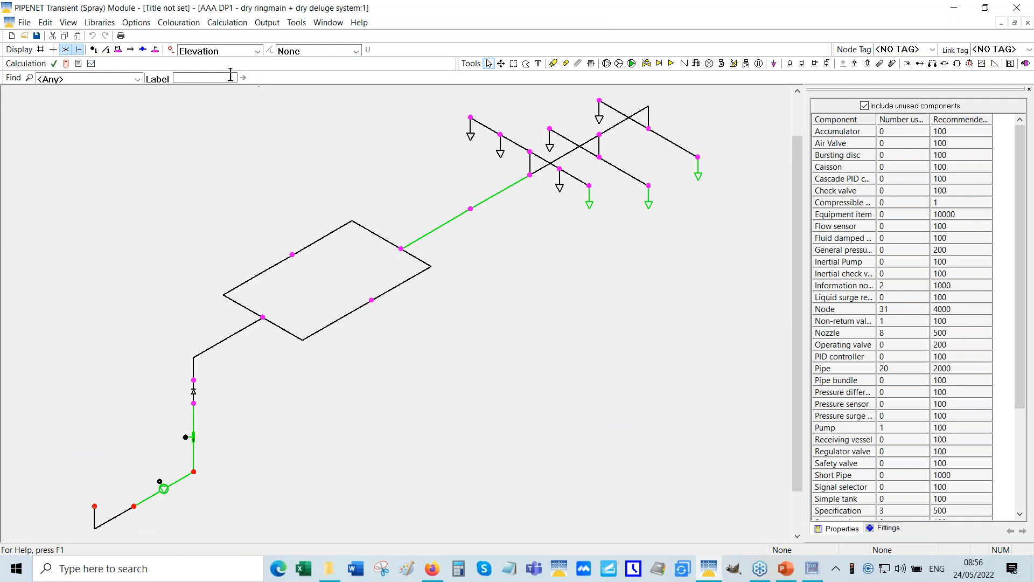
pyautogui.click(257, 53)
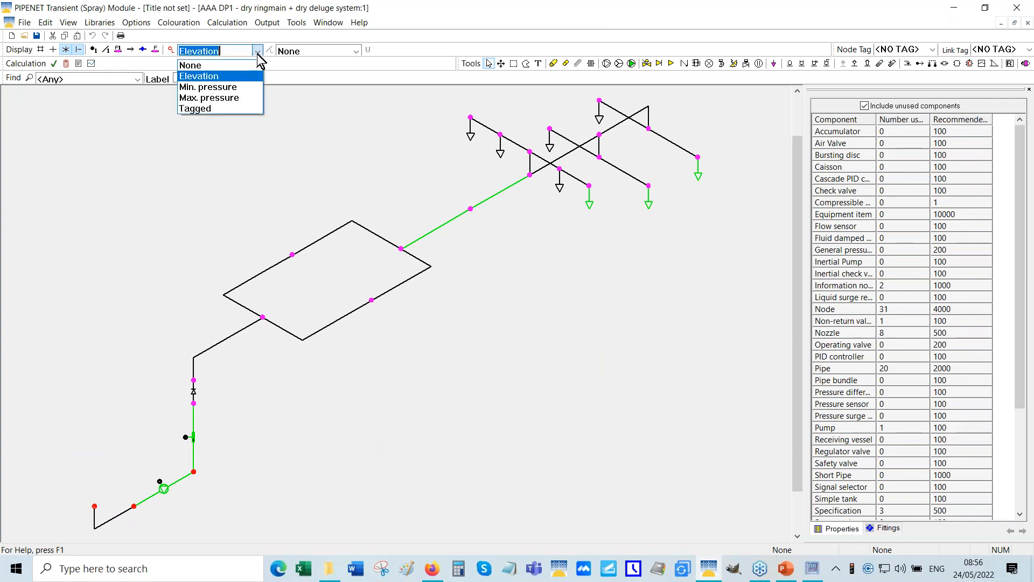
pyautogui.click(215, 61)
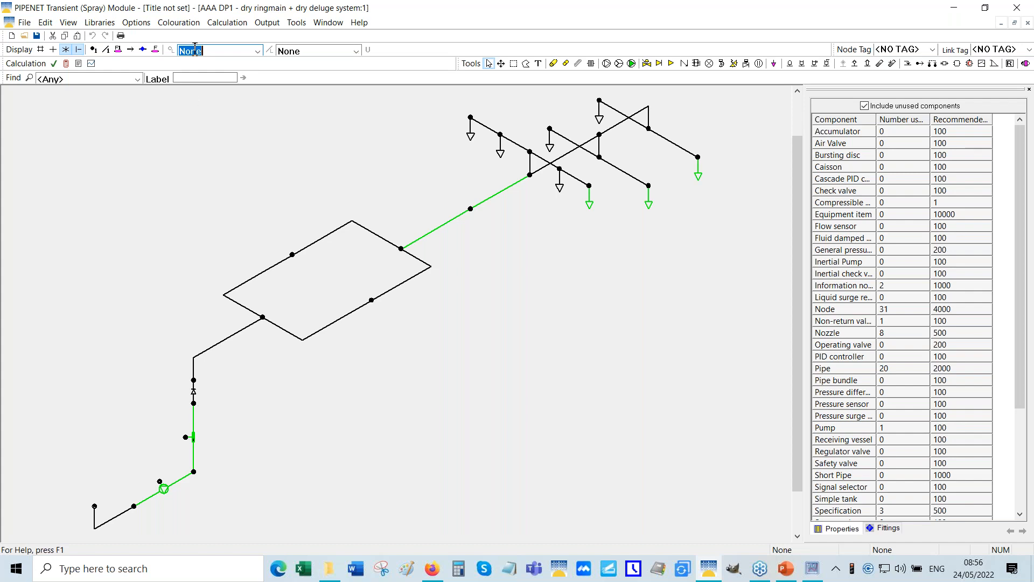
# - Open the network's module options to review the simulation and dry pipe settings
pyautogui.click(139, 25)
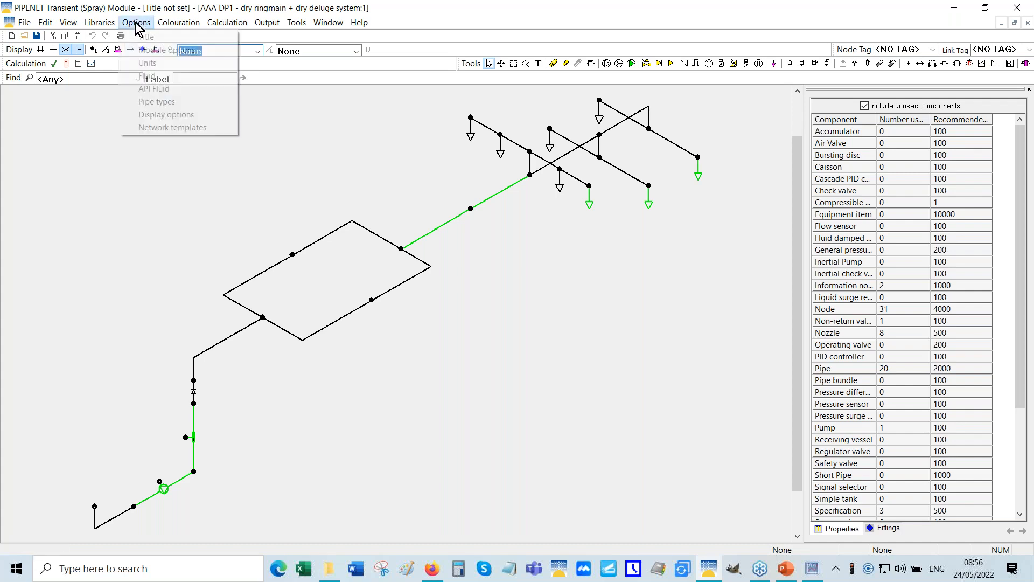
pyautogui.click(169, 50)
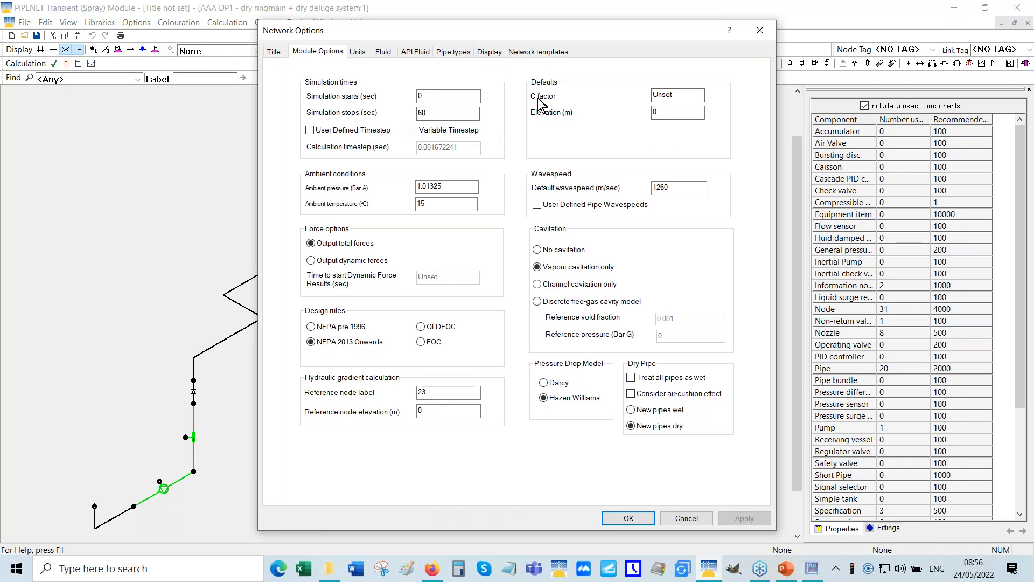
# - Enable the dry pipe display option that indicates pipes whose initial state is dry on the schematic
pyautogui.click(493, 53)
pyautogui.click(535, 116)
pyautogui.click(636, 526)
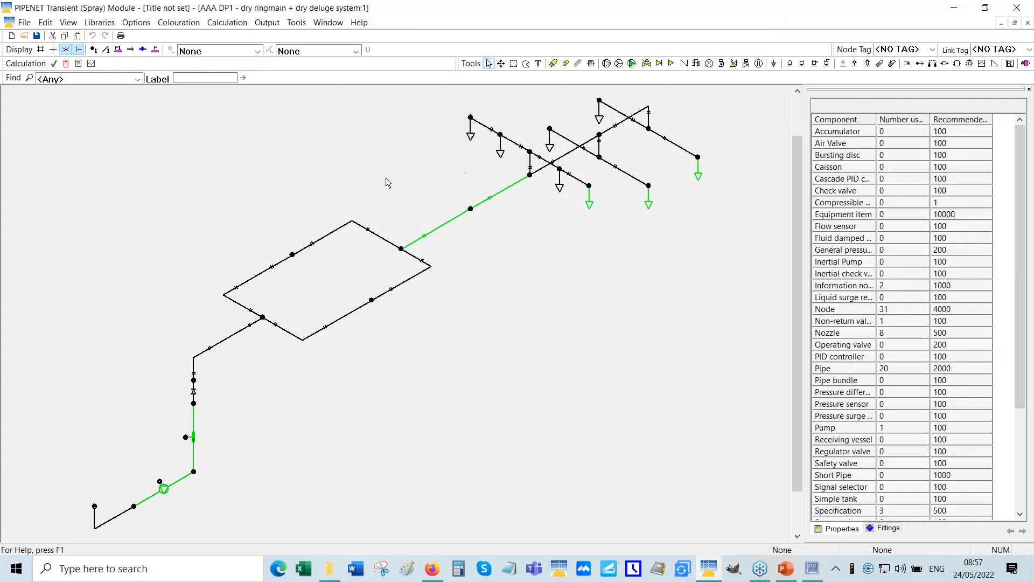
# - Change the schematic's line thickness in the display options and select the dry pipe leaving the ring main towards the deluge nozzles
pyautogui.click(135, 22)
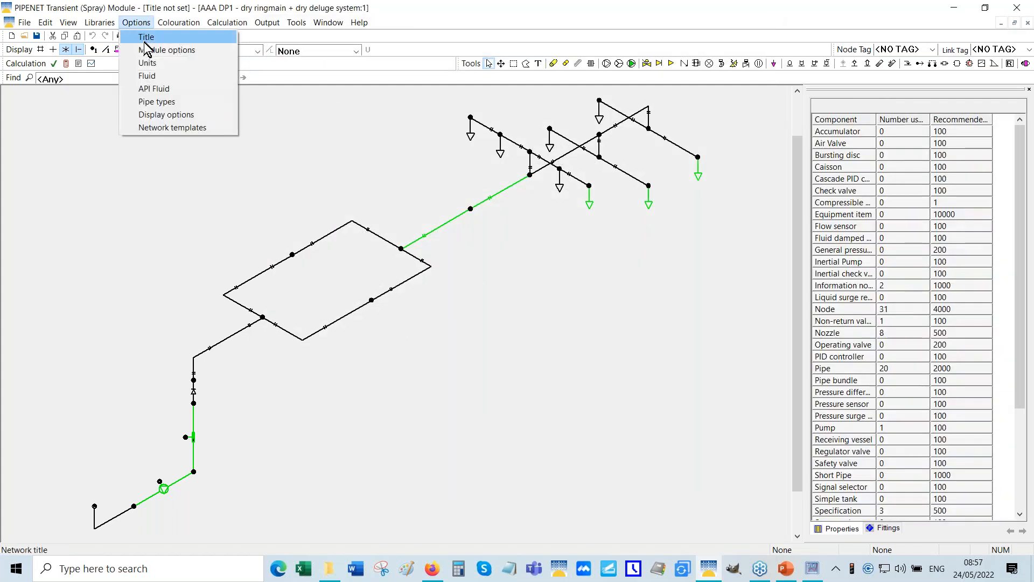
pyautogui.click(156, 115)
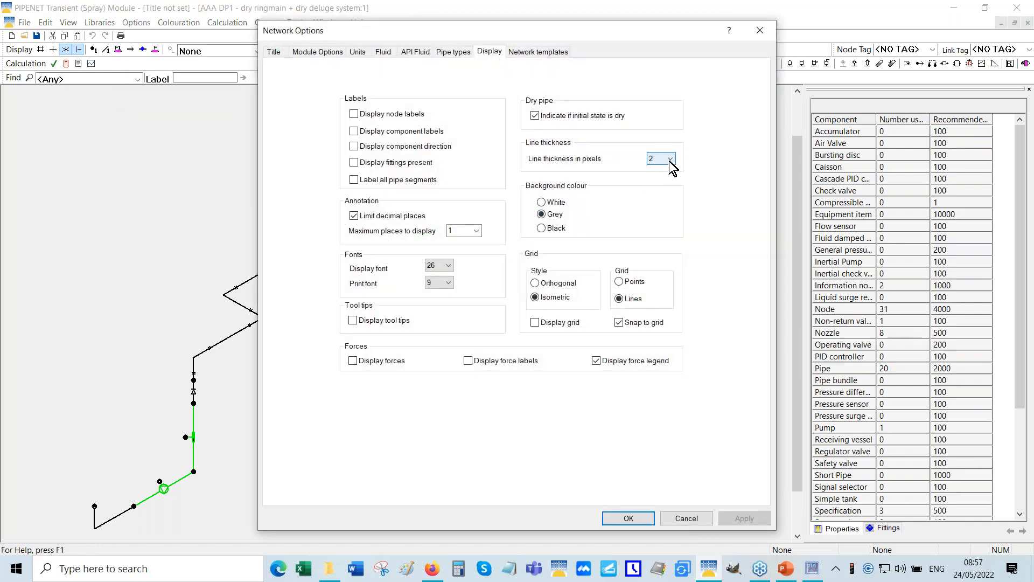
pyautogui.click(669, 159)
pyautogui.click(657, 188)
pyautogui.click(629, 518)
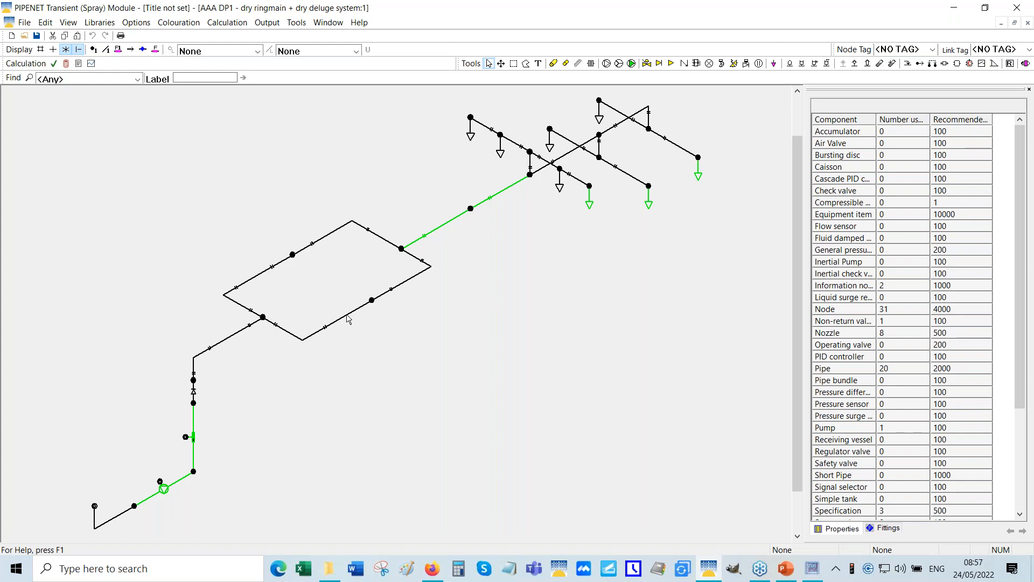
pyautogui.click(419, 245)
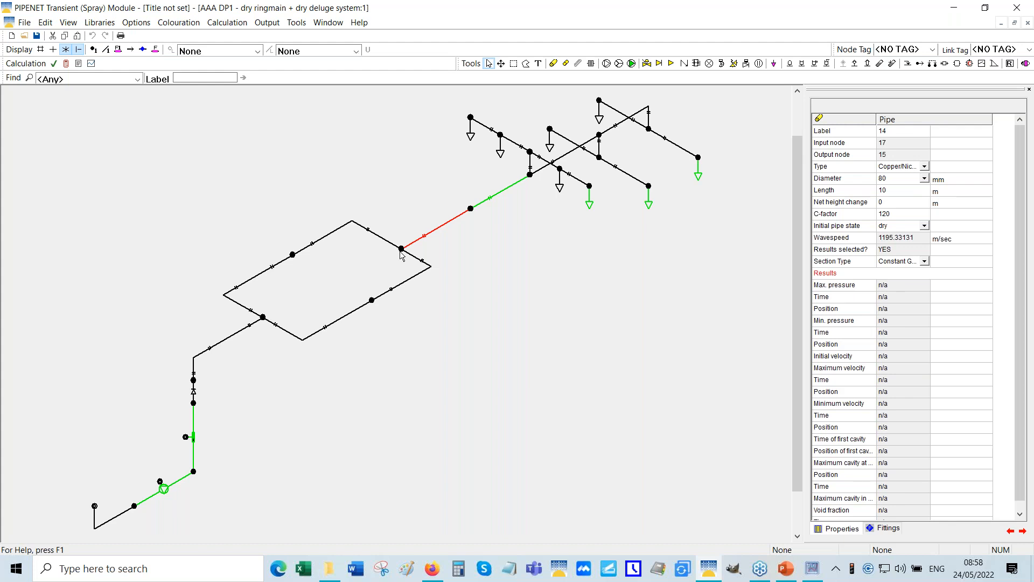
# - Open "CCC - DP1 - dry ringmain + dry deluge system with buffer pipe" and show its whole network in a maximised schematic window
pyautogui.click(23, 36)
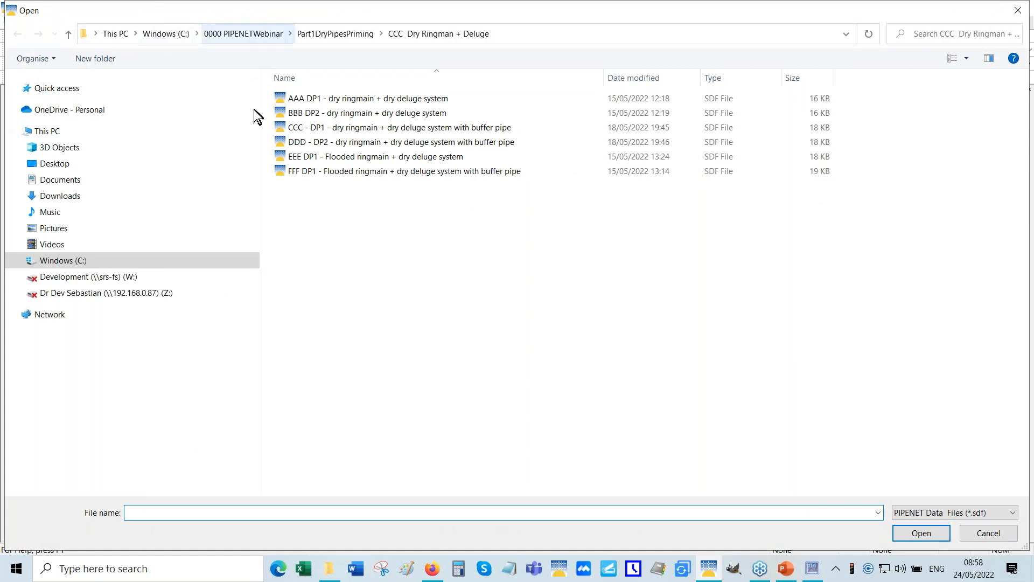
pyautogui.click(386, 128)
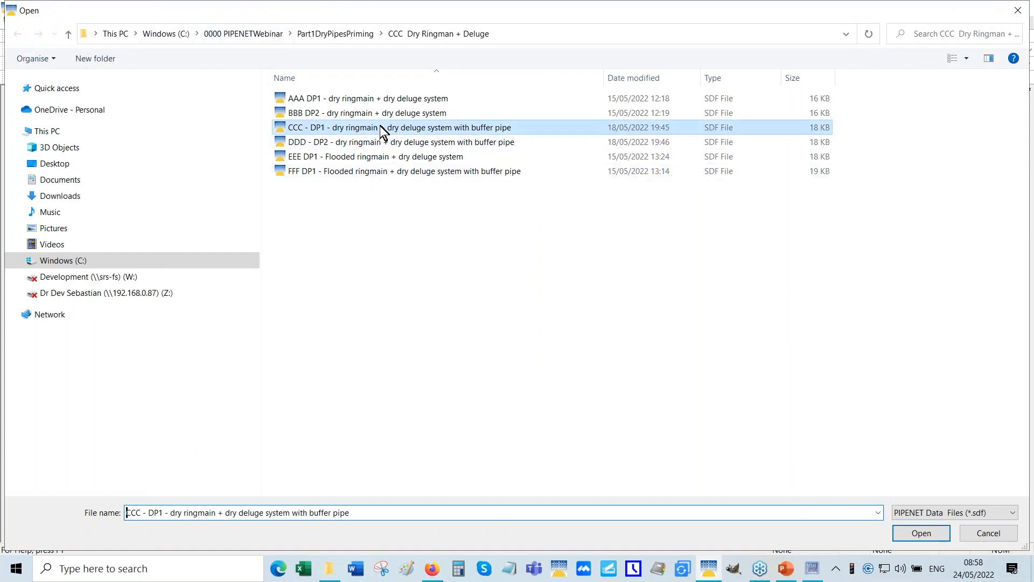
pyautogui.click(921, 533)
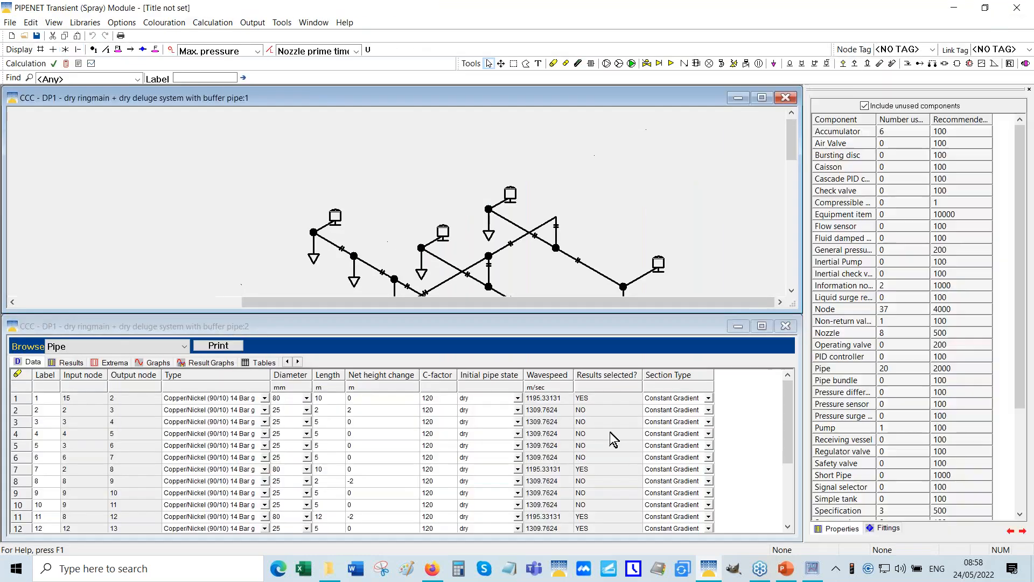
pyautogui.click(762, 98)
pyautogui.rightClick(428, 154)
pyautogui.click(474, 253)
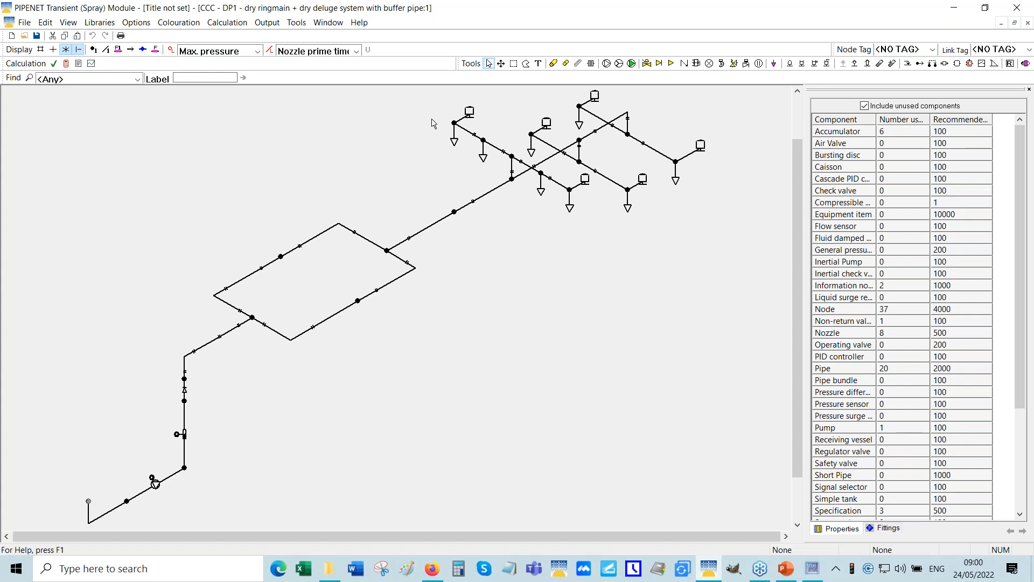
# - Open "AAA Subsea Pipeline pump start up" from the DDD Subsea Pipeline folder and shift the "Offshore platform" label slightly
pyautogui.click(25, 36)
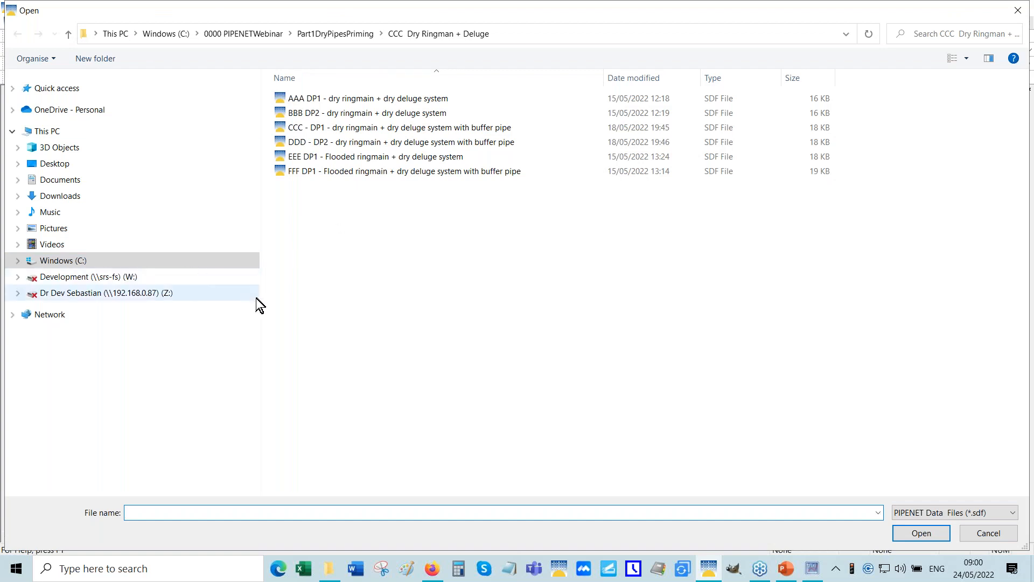
pyautogui.click(332, 34)
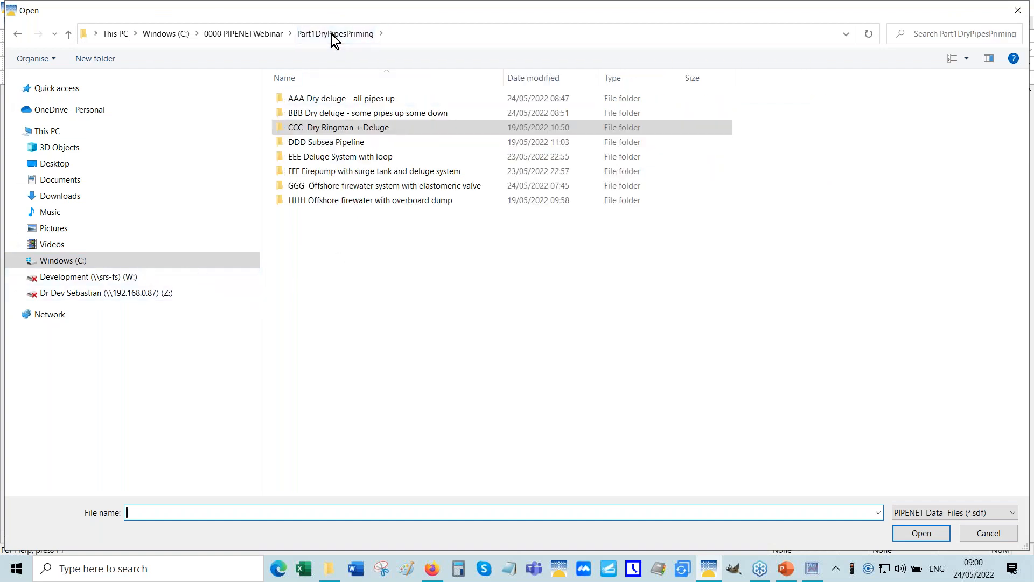
pyautogui.doubleClick(324, 145)
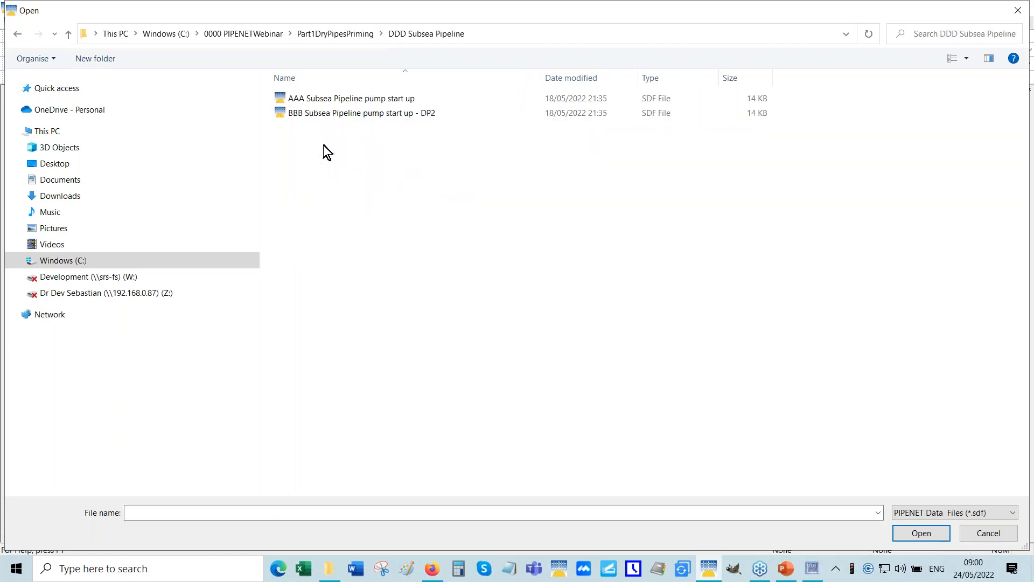
pyautogui.doubleClick(339, 99)
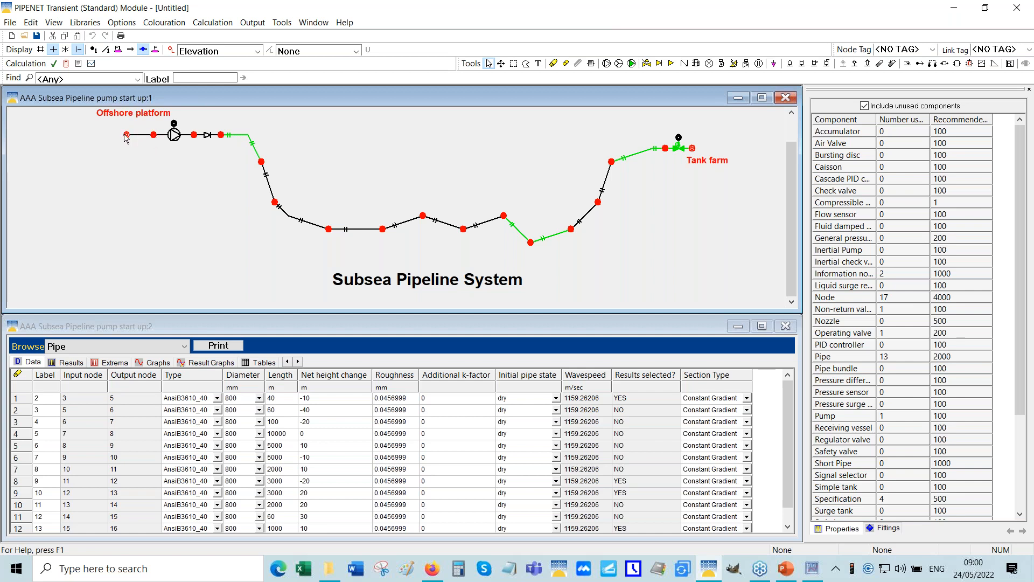
pyautogui.moveTo(139, 115); pyautogui.dragTo(131, 119)
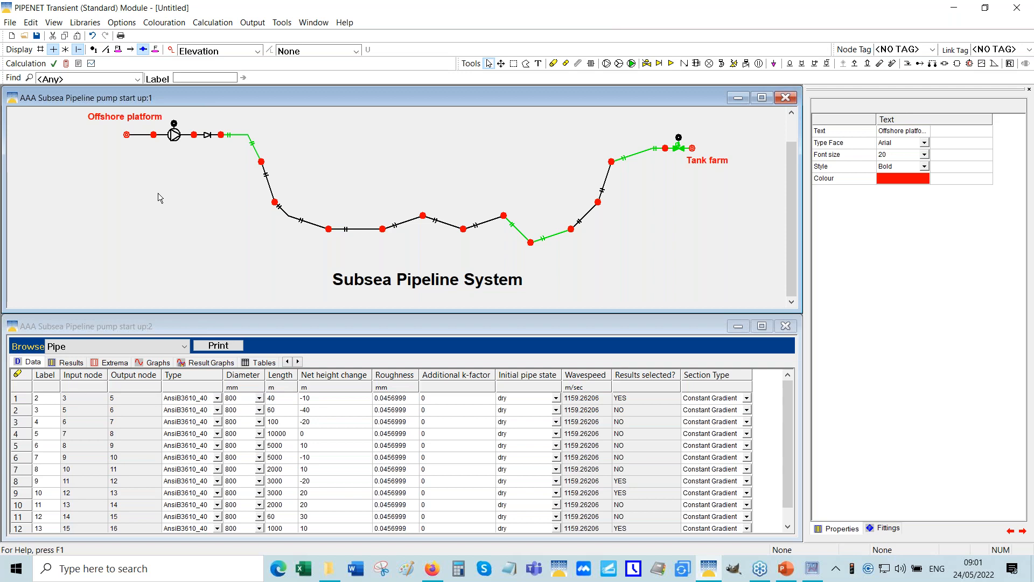
# - Examine the start and stop times of the power ramp on the pump's information node
pyautogui.click(174, 124)
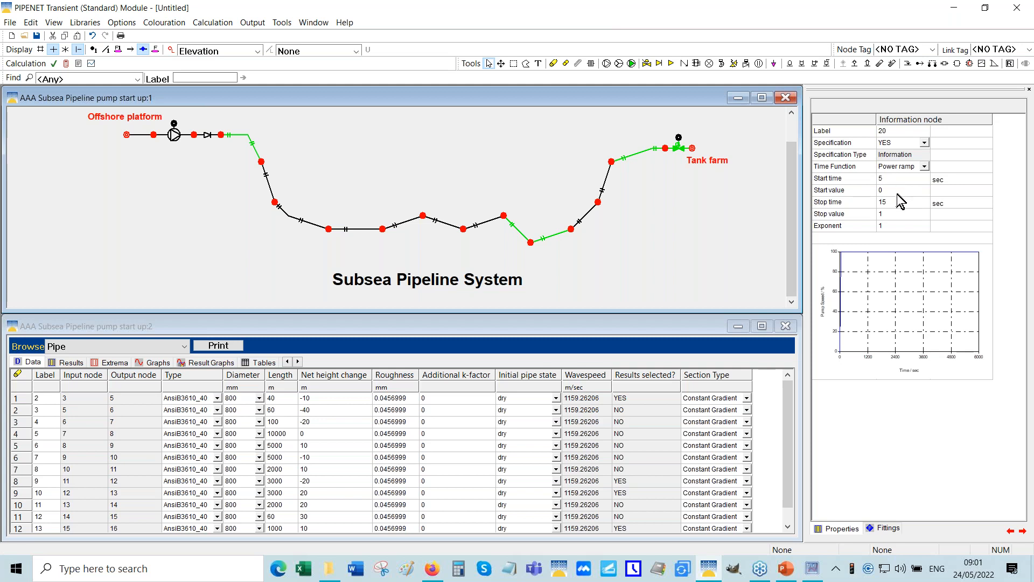
pyautogui.click(858, 182)
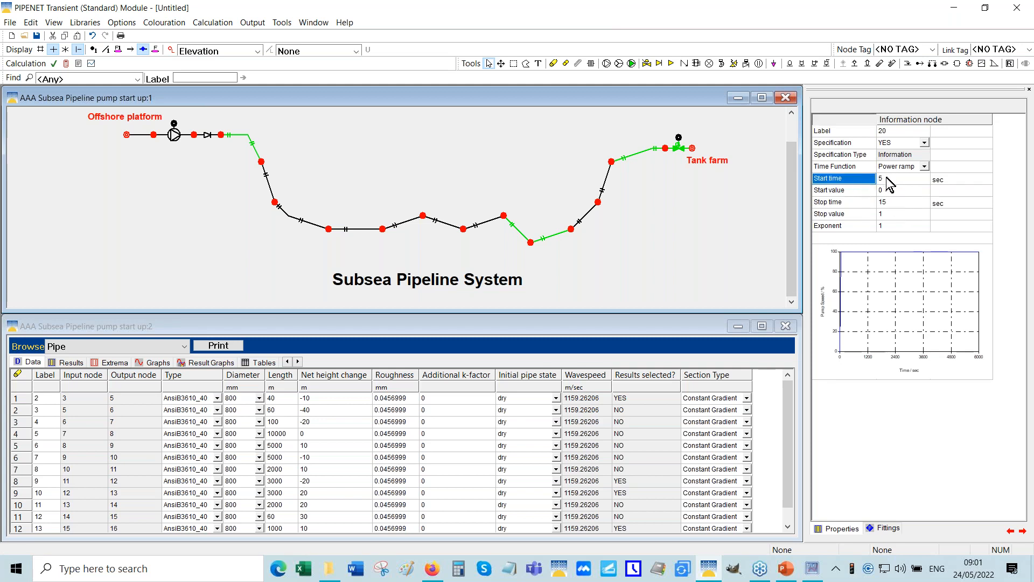
pyautogui.click(839, 205)
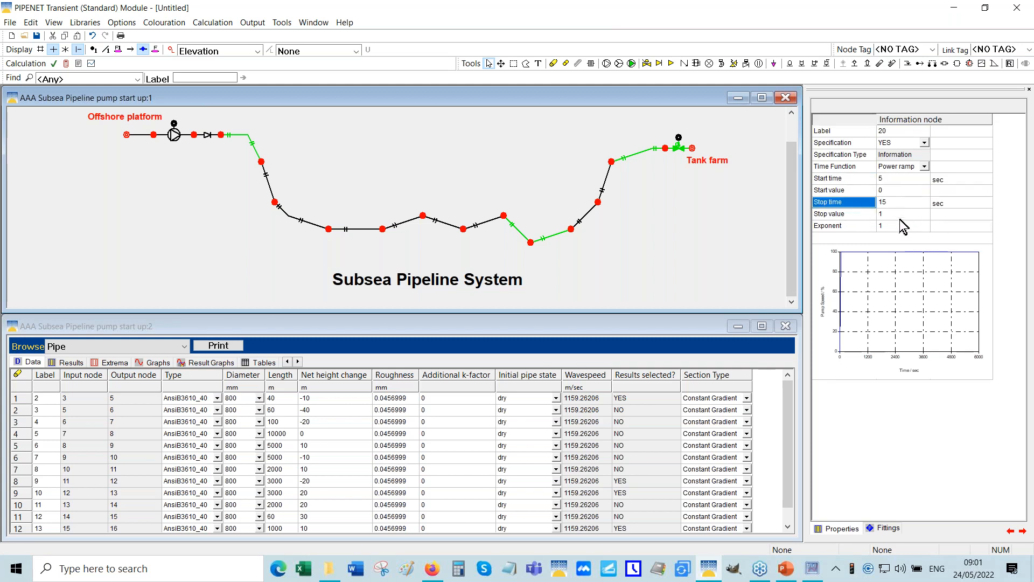
pyautogui.click(173, 123)
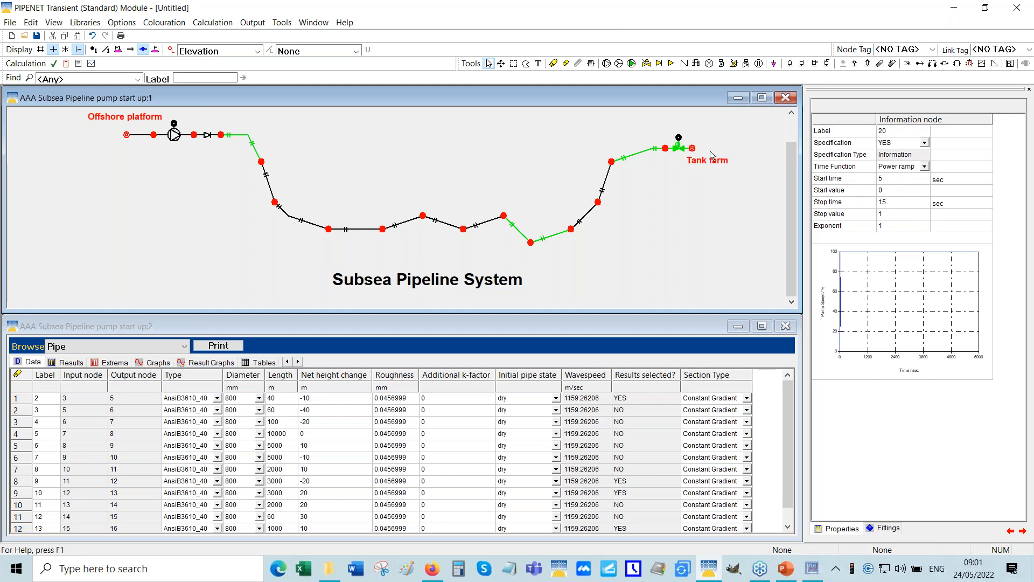
# - Check the constant value on the tank farm valve's information node and the specification of the offshore platform inlet node
pyautogui.click(679, 138)
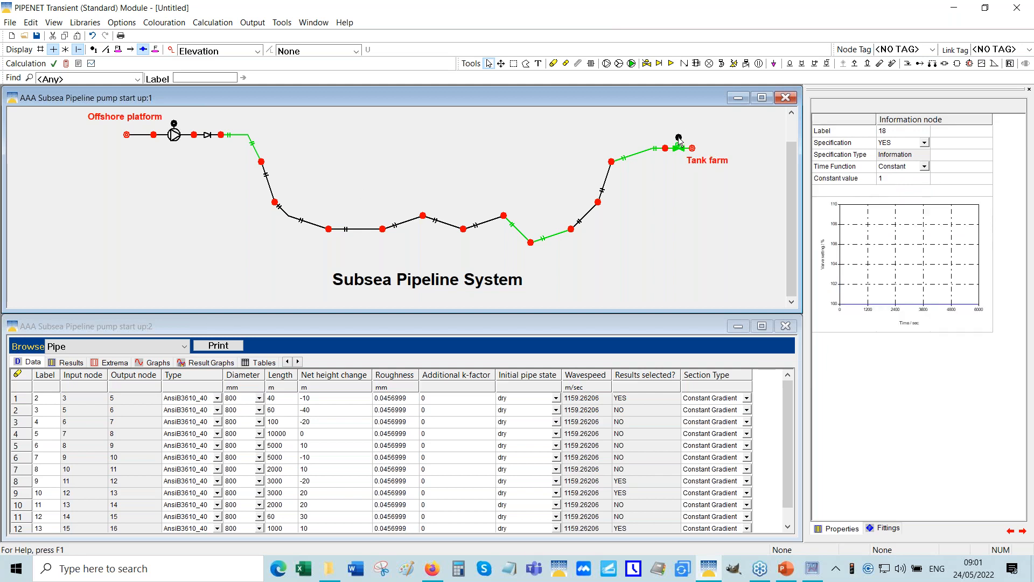
pyautogui.click(873, 179)
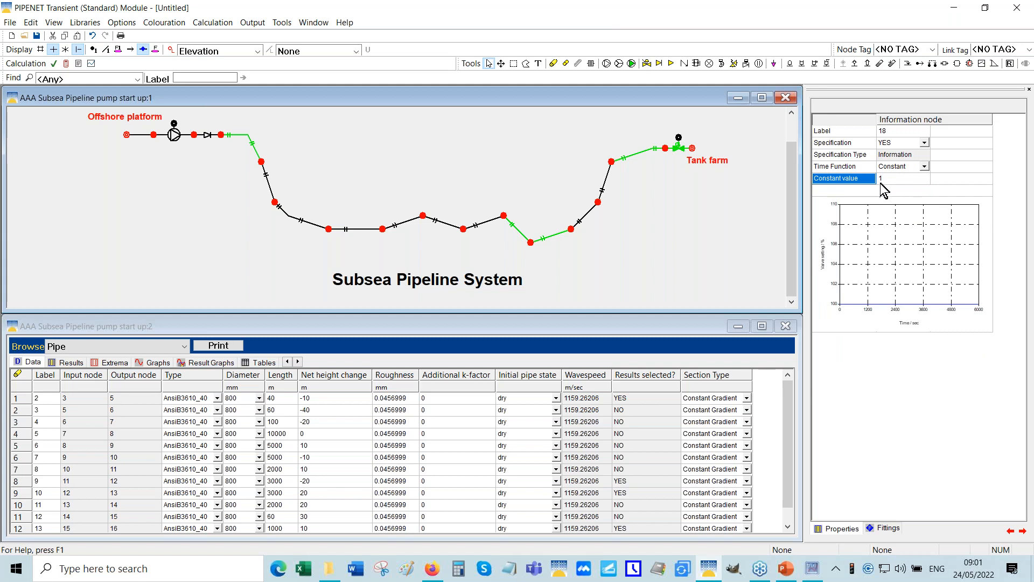
pyautogui.click(127, 136)
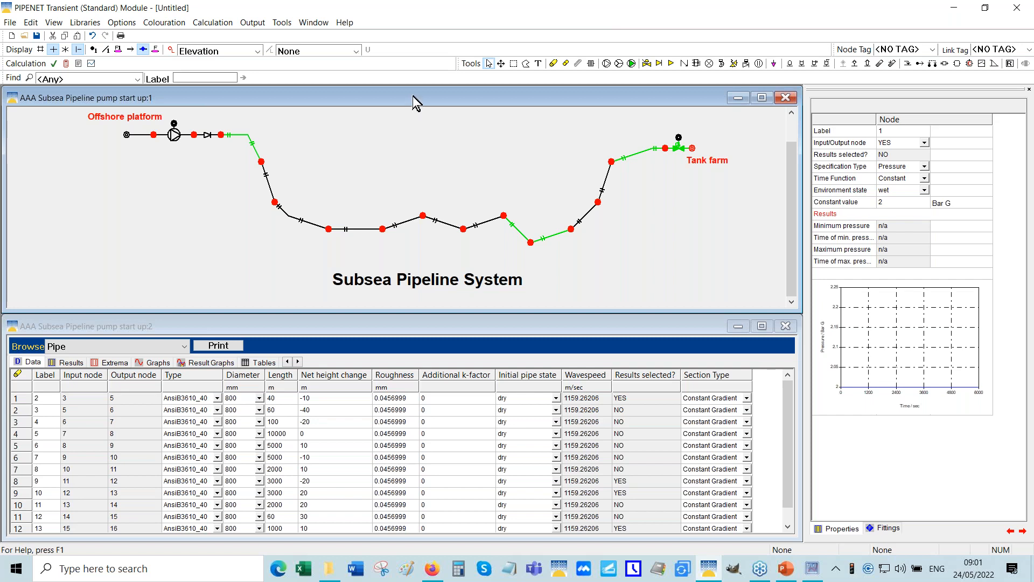
# - Set node colouring to None and display the pipes coloured by Pipe bore, followed by Pipe length
pyautogui.click(258, 51)
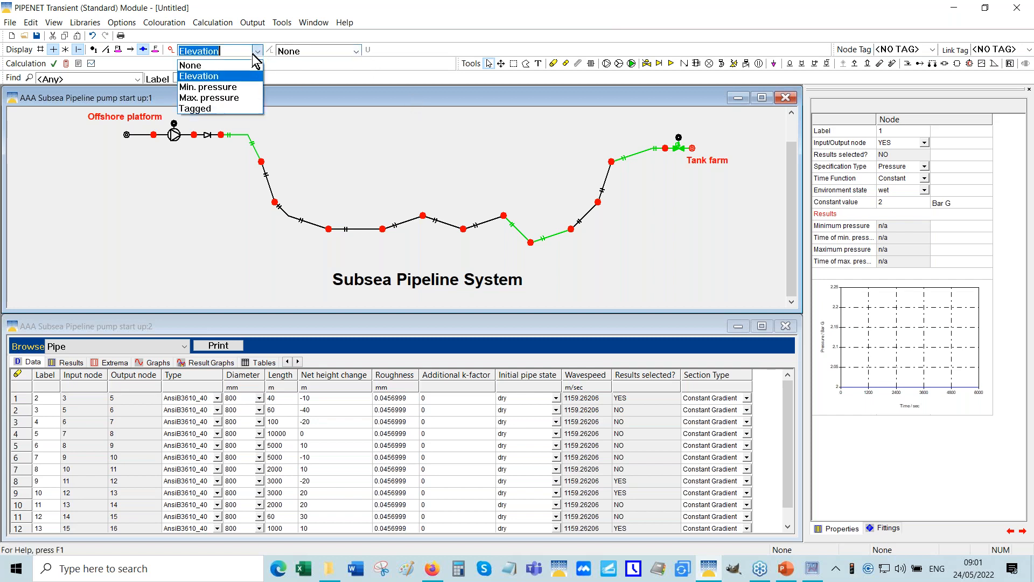
pyautogui.click(215, 63)
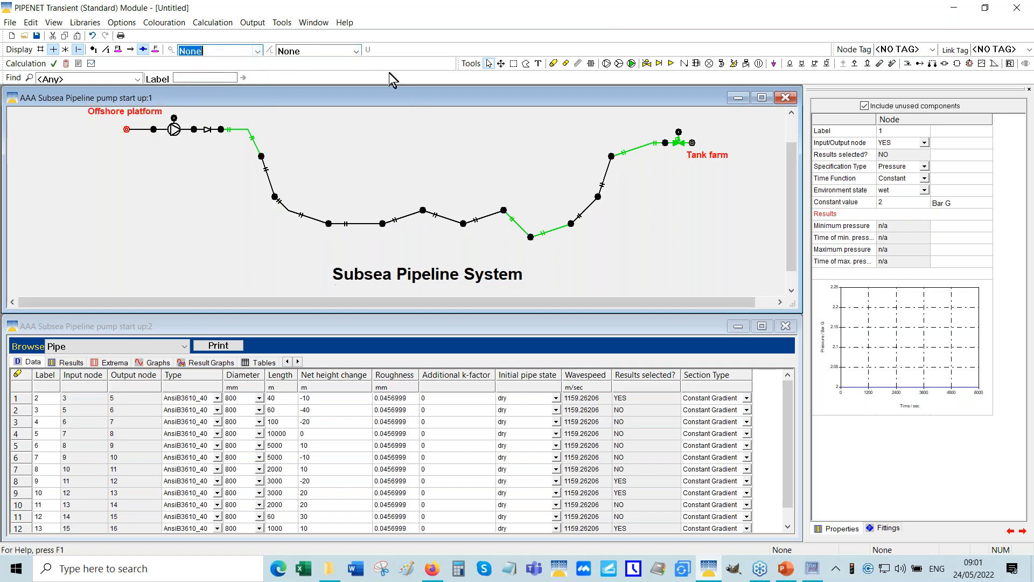
pyautogui.click(356, 51)
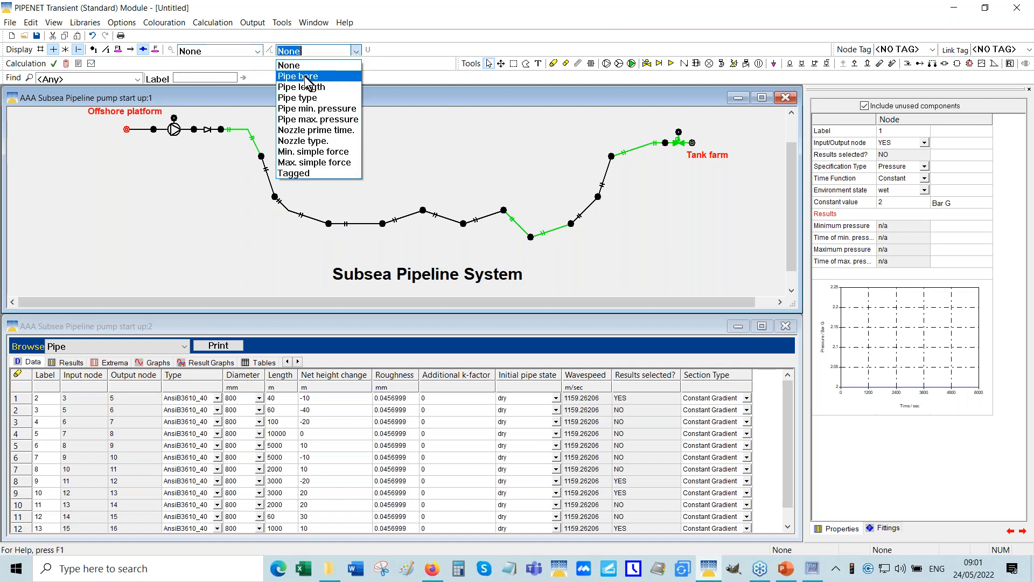
pyautogui.click(305, 76)
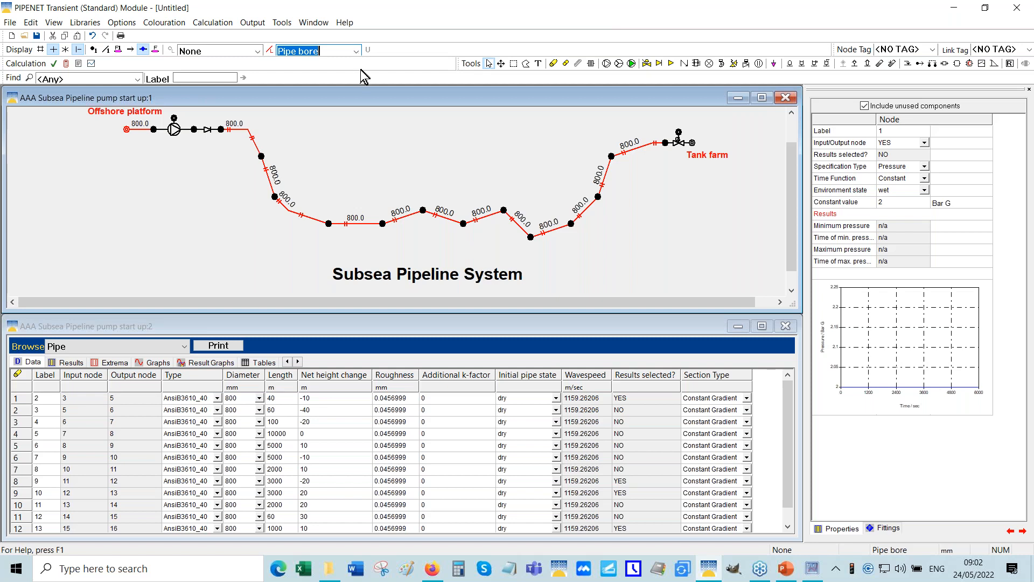
pyautogui.click(356, 51)
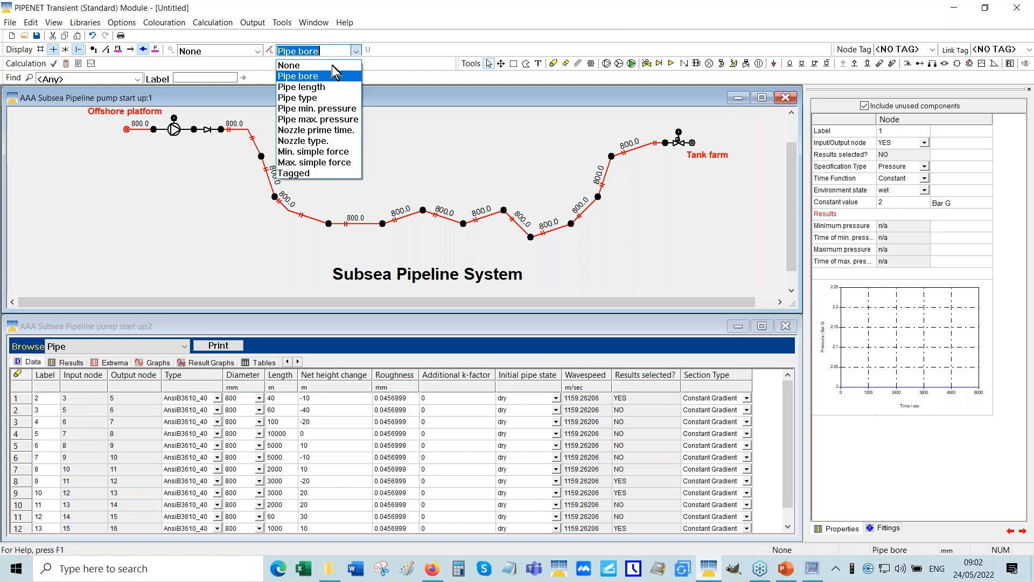
pyautogui.click(301, 87)
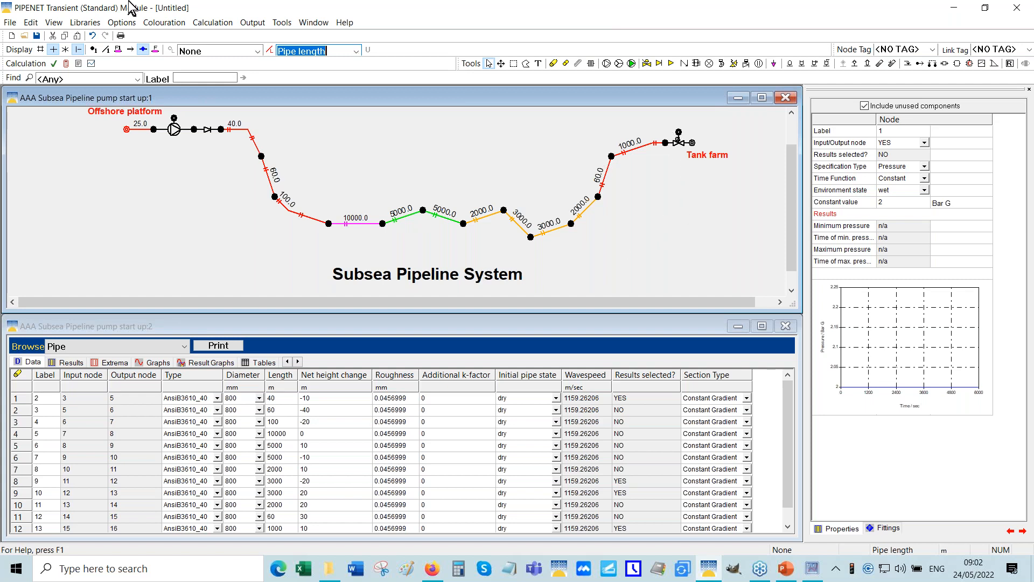
# - Run the transient calculation of the subsea pipeline with the existing output options and close the calculator when complete
pyautogui.click(66, 64)
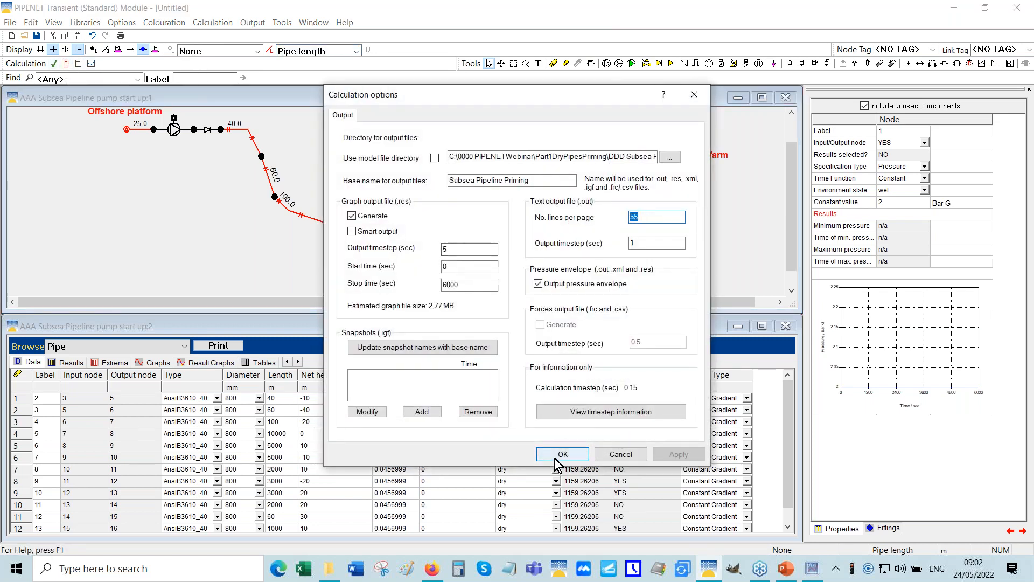
pyautogui.click(563, 453)
pyautogui.click(545, 333)
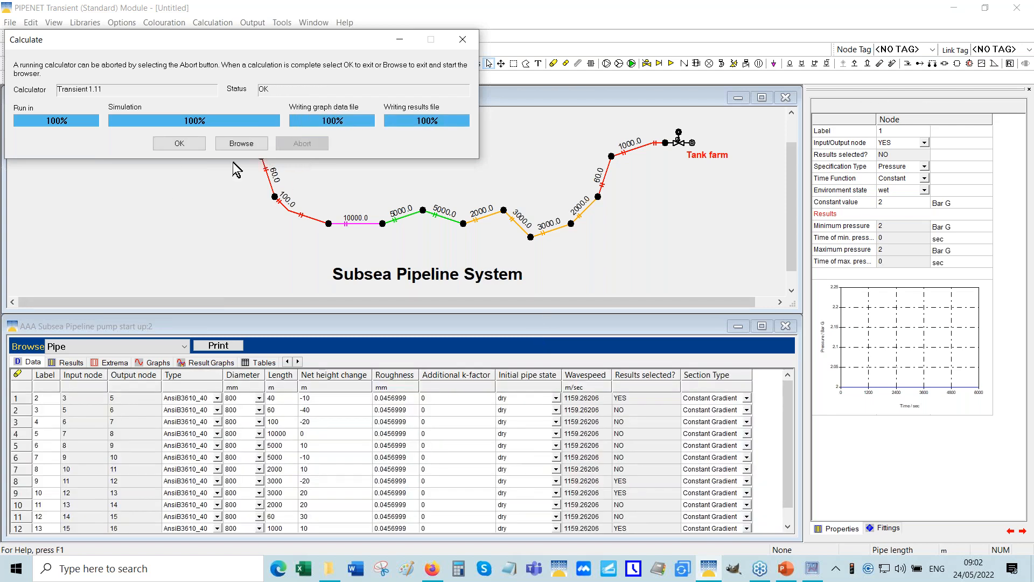
pyautogui.click(170, 143)
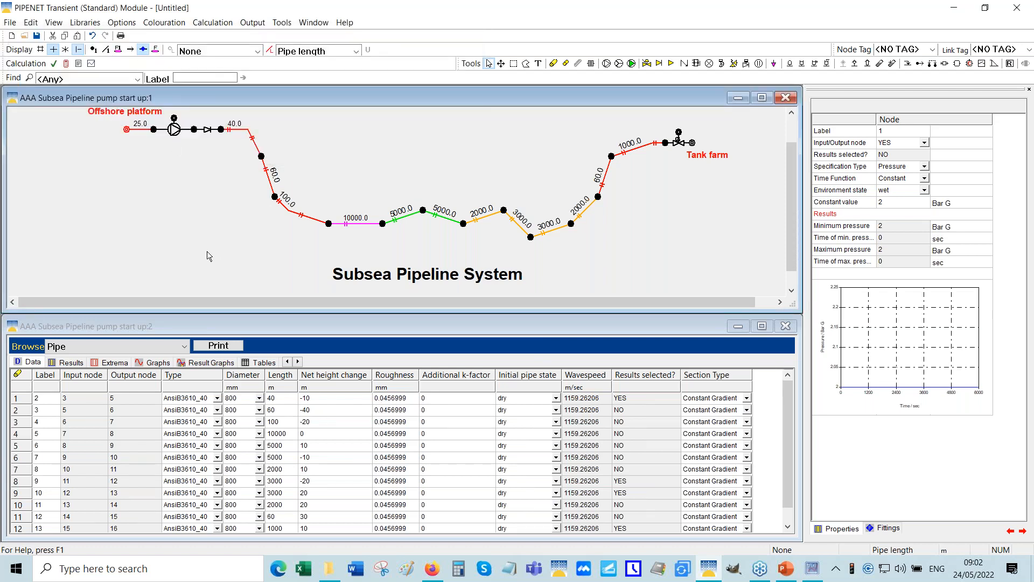
# - Review the subsea model's module options, including simulation times and dry pipe settings, without changing them
pyautogui.click(121, 22)
pyautogui.click(146, 50)
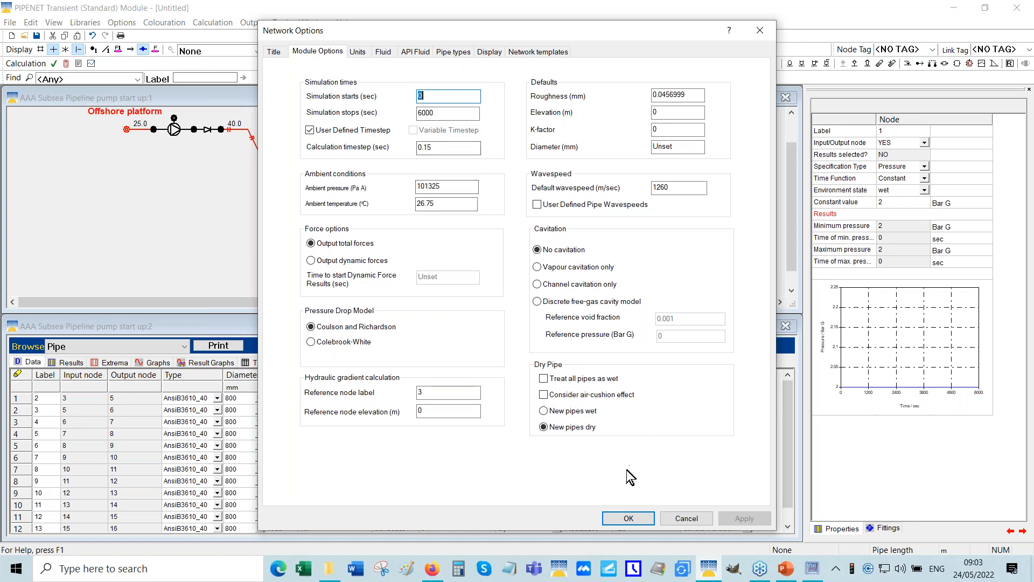
pyautogui.click(681, 519)
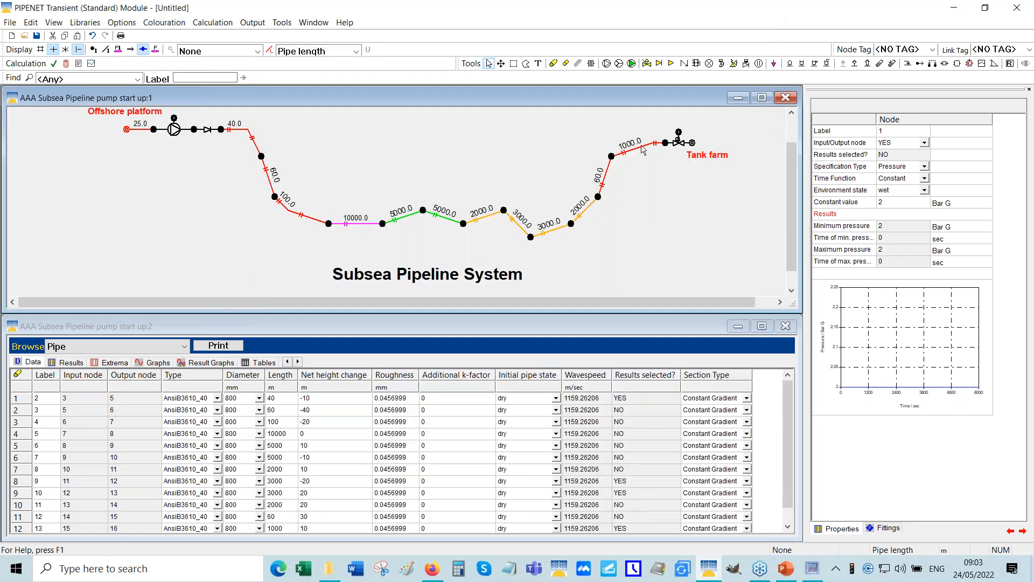
# - Set pipe colouring to None and show the component labels on the schematic
pyautogui.click(356, 51)
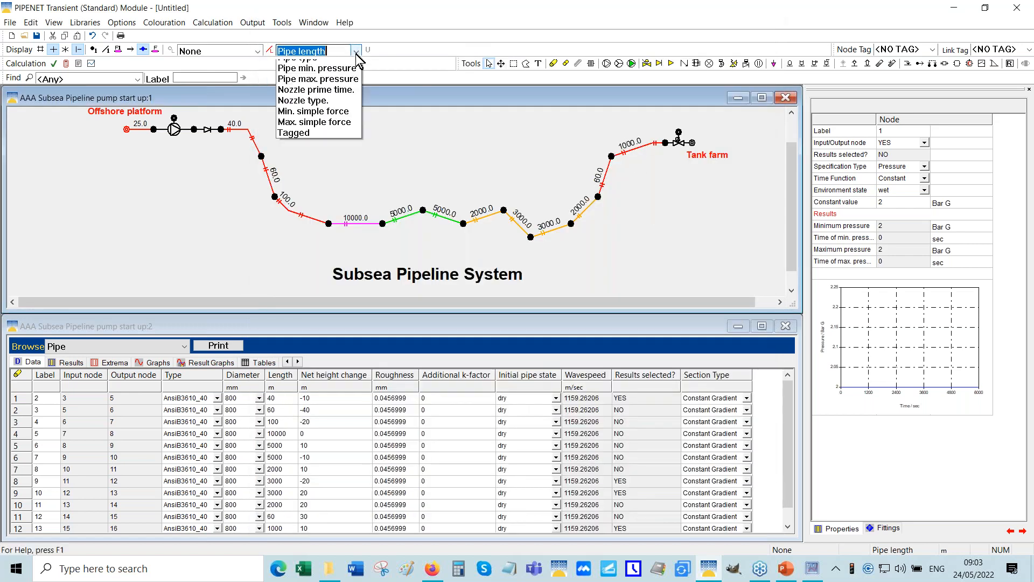
pyautogui.click(302, 63)
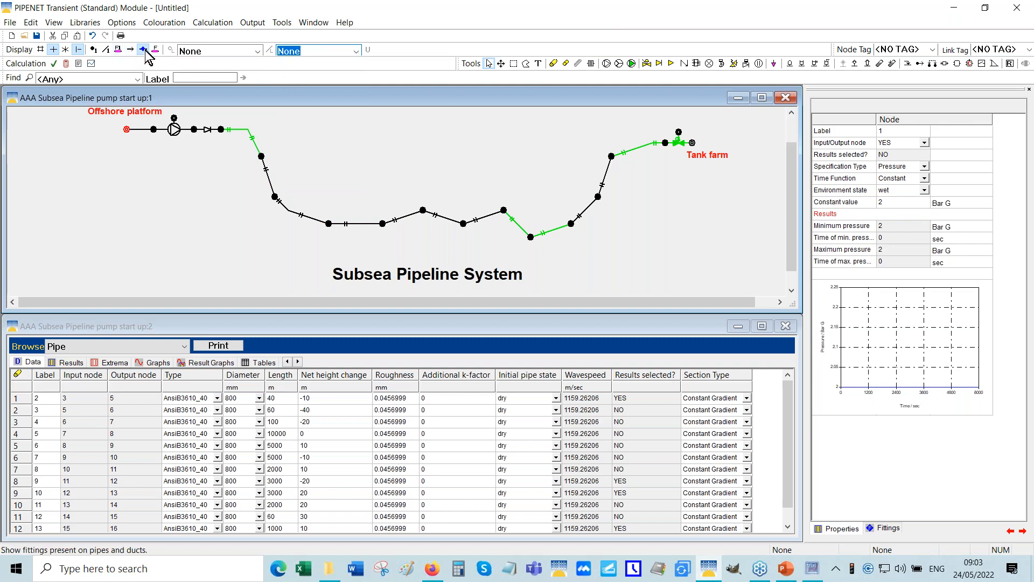
pyautogui.click(106, 49)
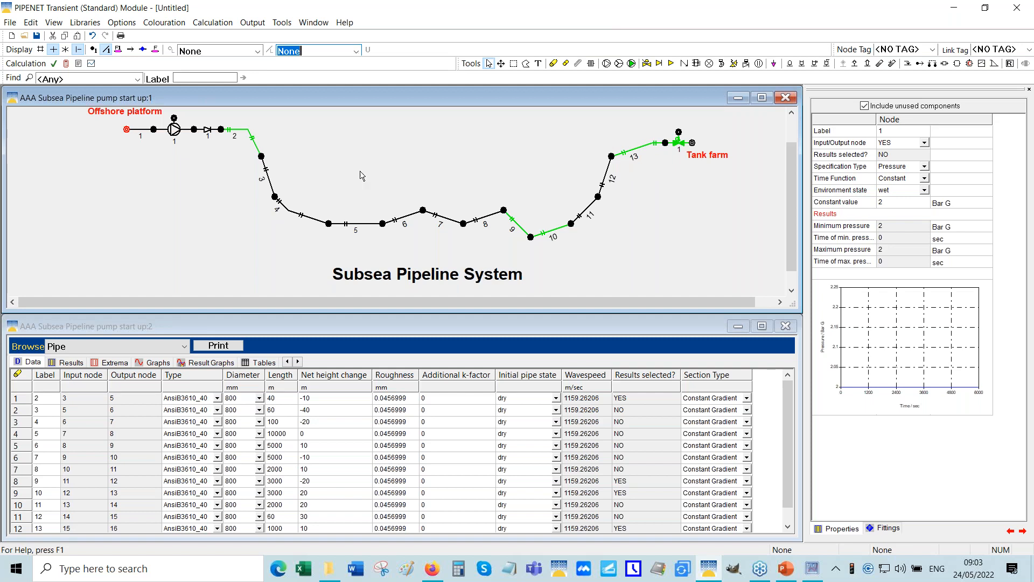
# - Check the pump's information node properties and view the time graph of operating valve 1's inlet flowrate in the Graph Viewer
pyautogui.click(174, 118)
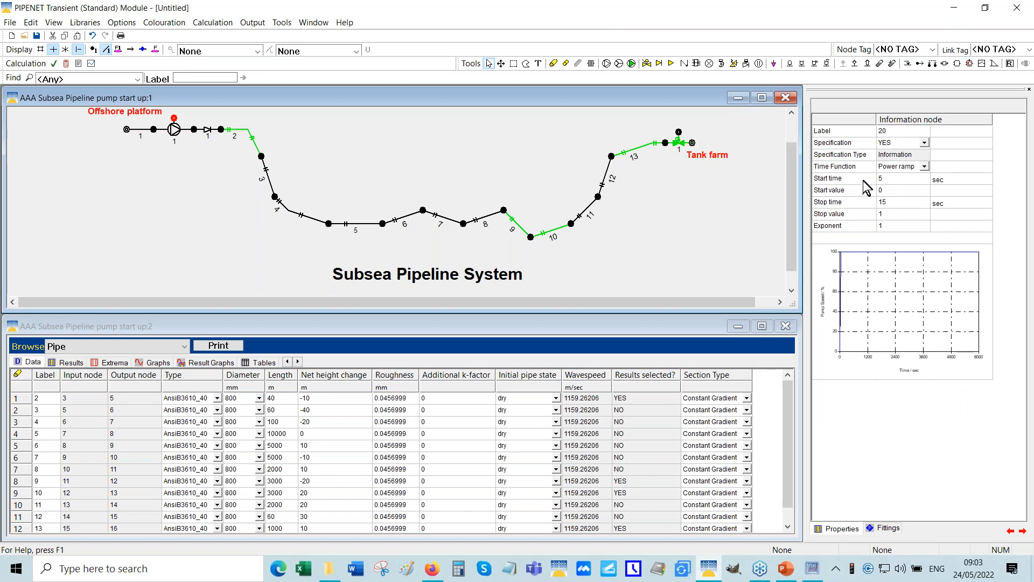
pyautogui.click(92, 64)
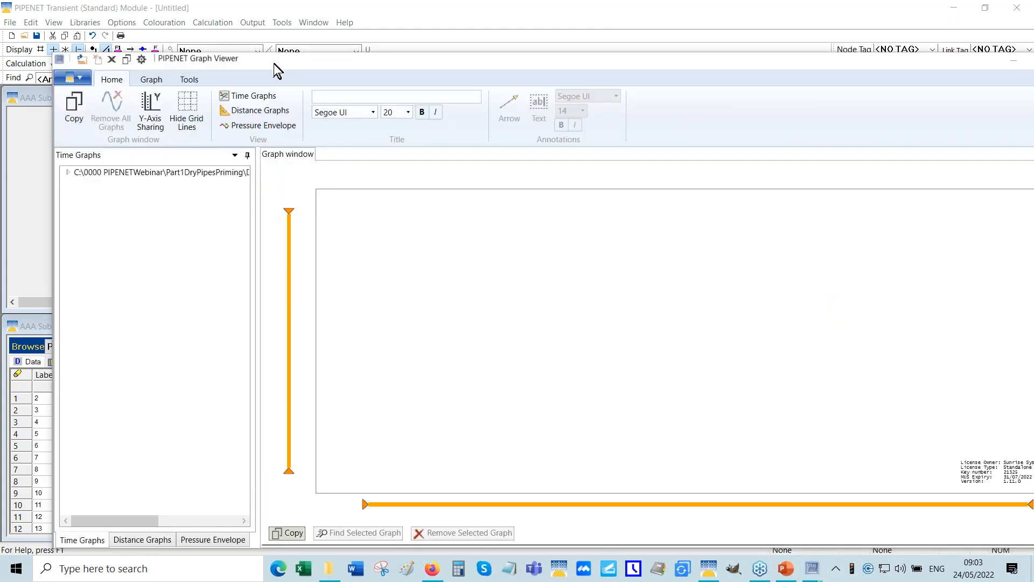
pyautogui.click(16, 121)
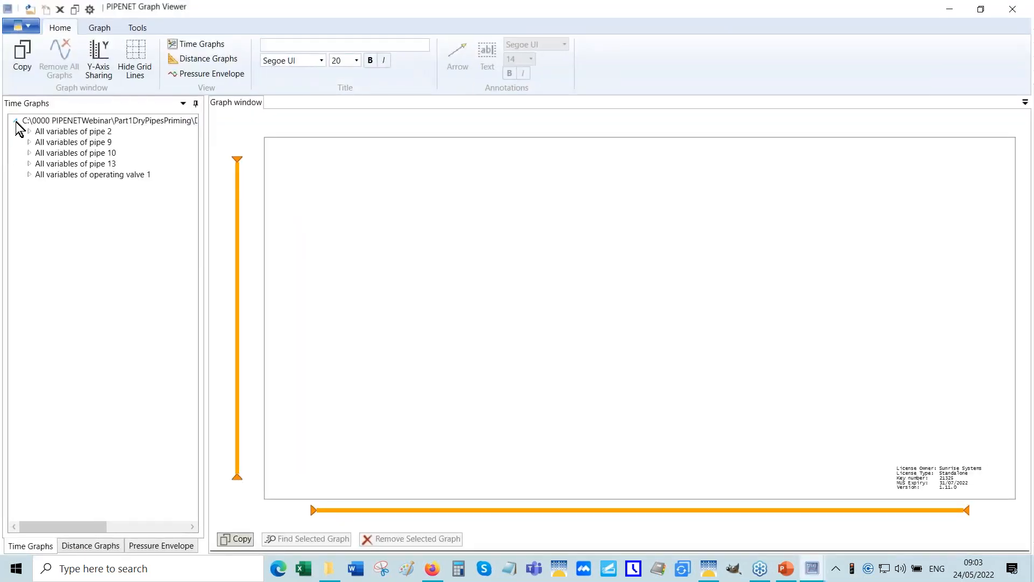
pyautogui.click(29, 174)
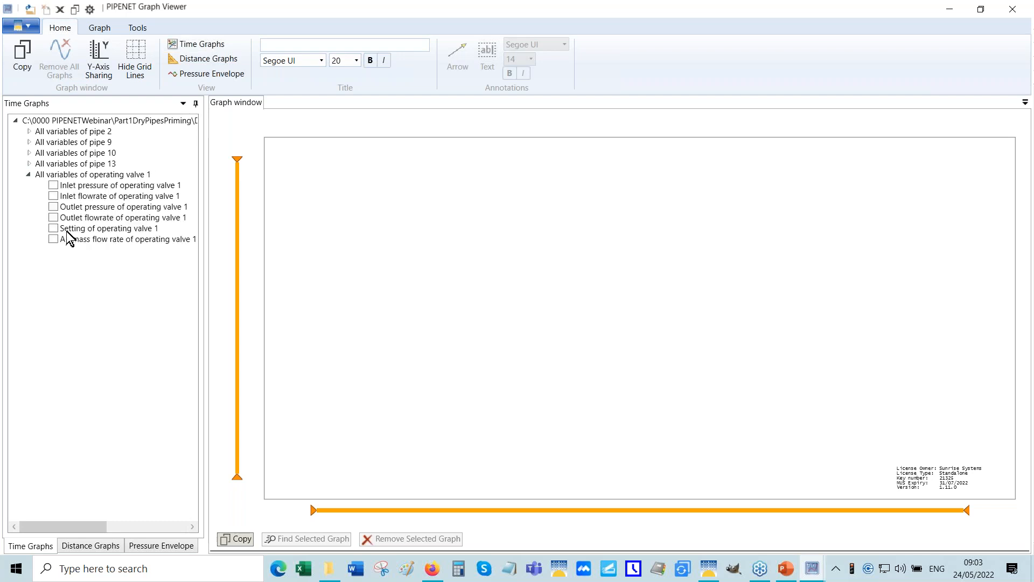
pyautogui.click(54, 197)
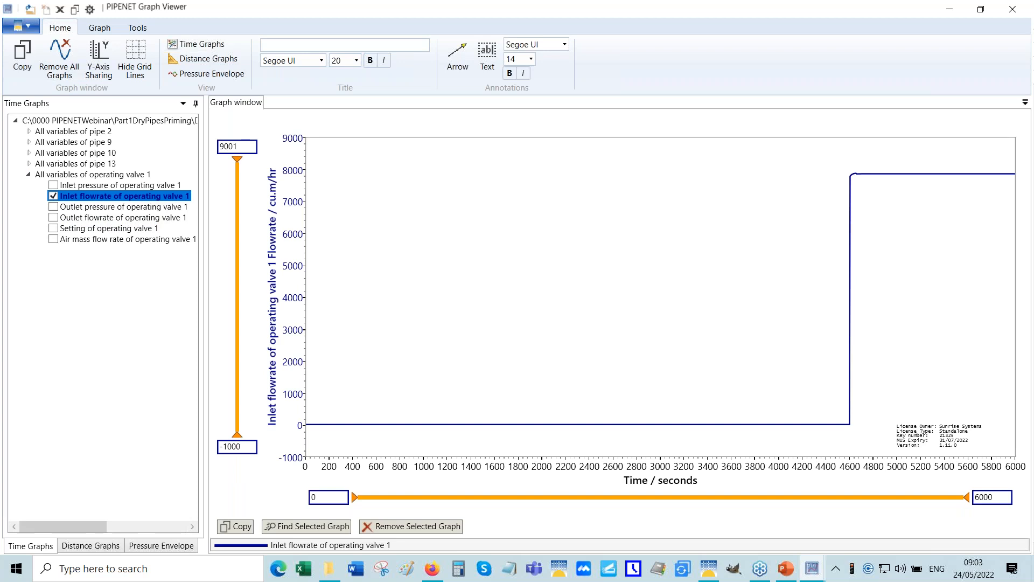
pyautogui.moveTo(849, 425)
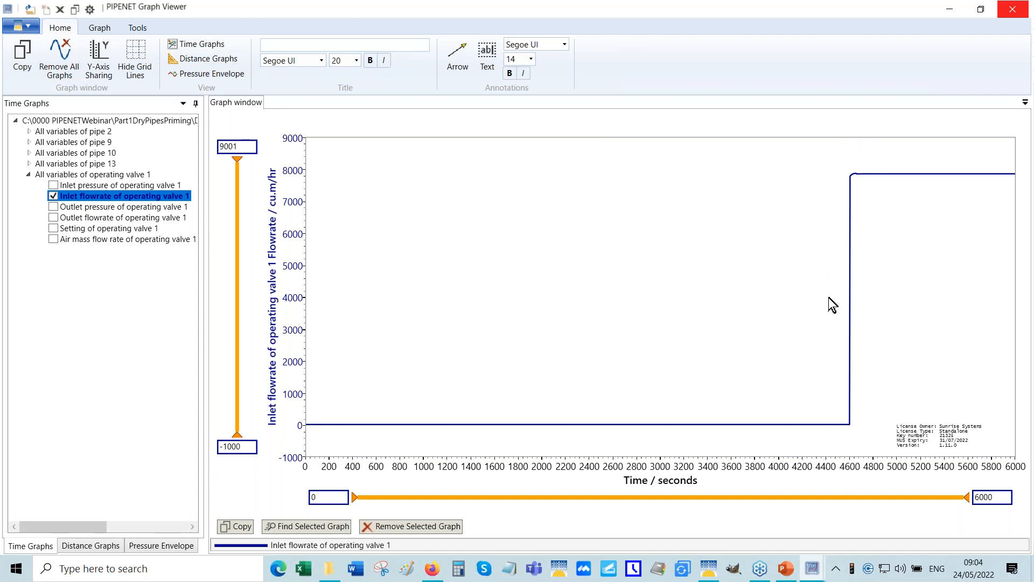
pyautogui.click(1017, 14)
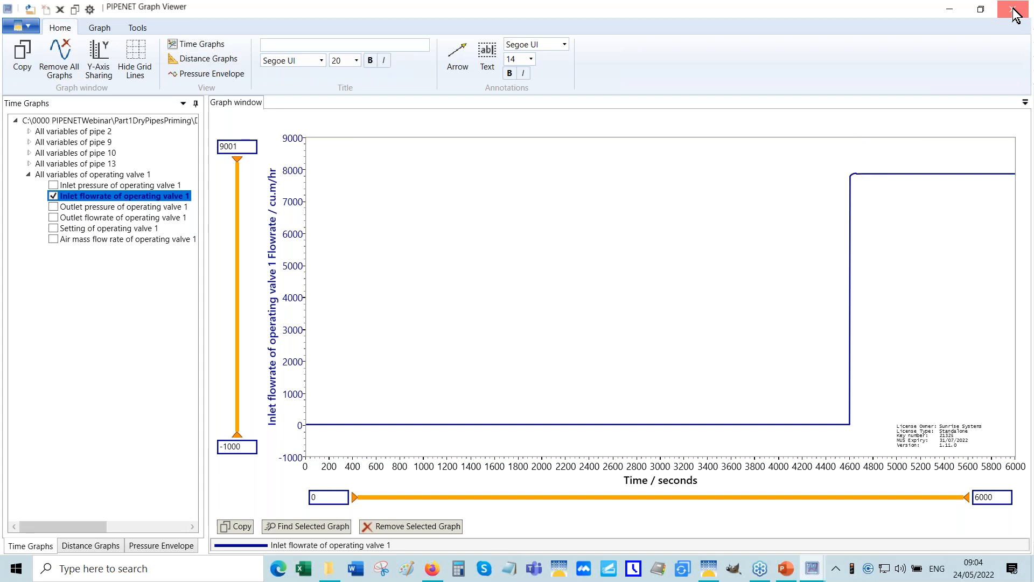
# - Change the dry pipe modelling setting in the subsea model's module options and accept it
pyautogui.click(122, 23)
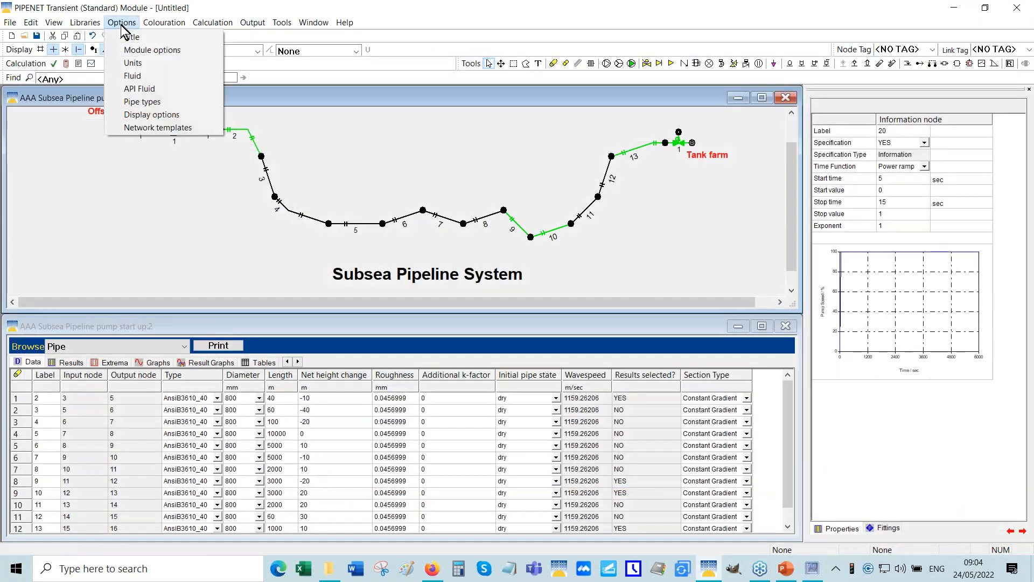
pyautogui.click(151, 51)
pyautogui.click(543, 395)
pyautogui.click(635, 520)
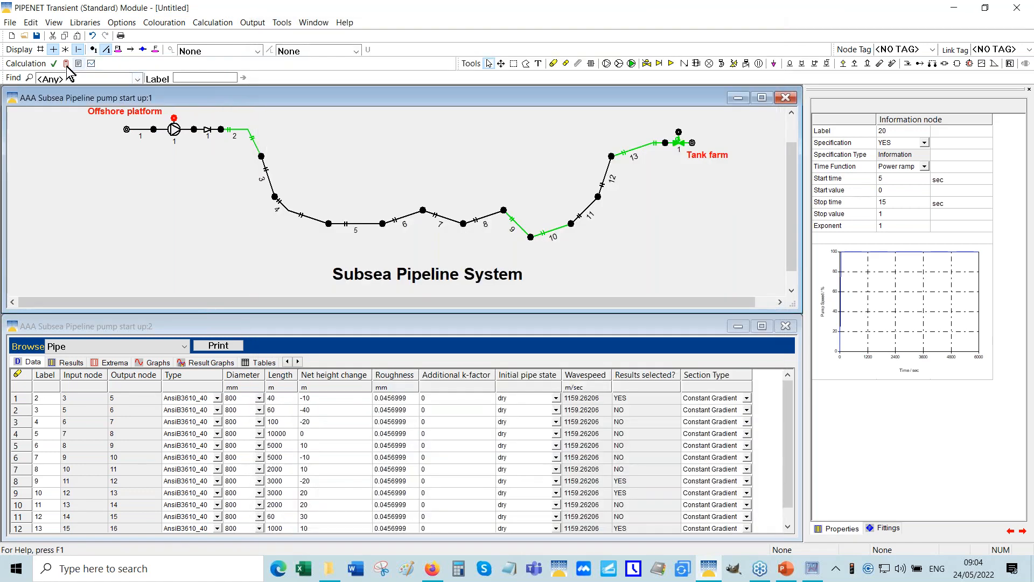
# - Rerun the subsea pipeline calculation with the existing output options, overwriting the previous output files, and close the calculator when complete
pyautogui.click(66, 64)
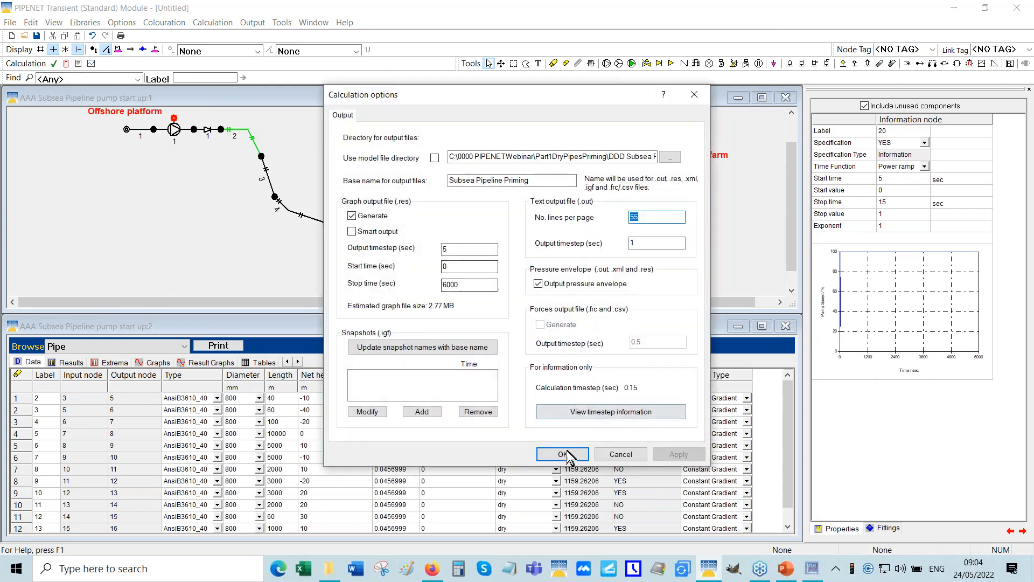
pyautogui.click(563, 454)
pyautogui.click(544, 330)
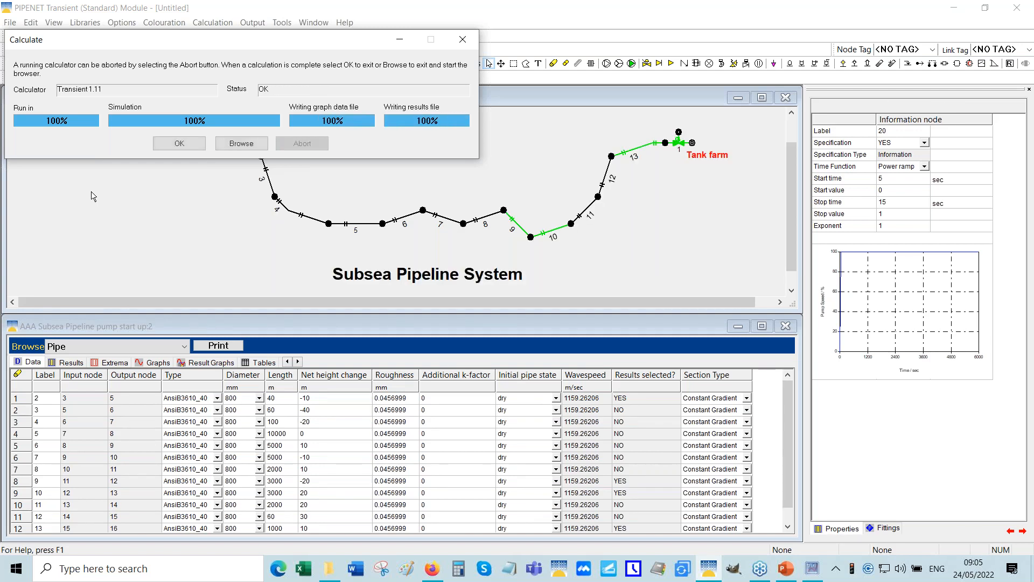
pyautogui.click(180, 143)
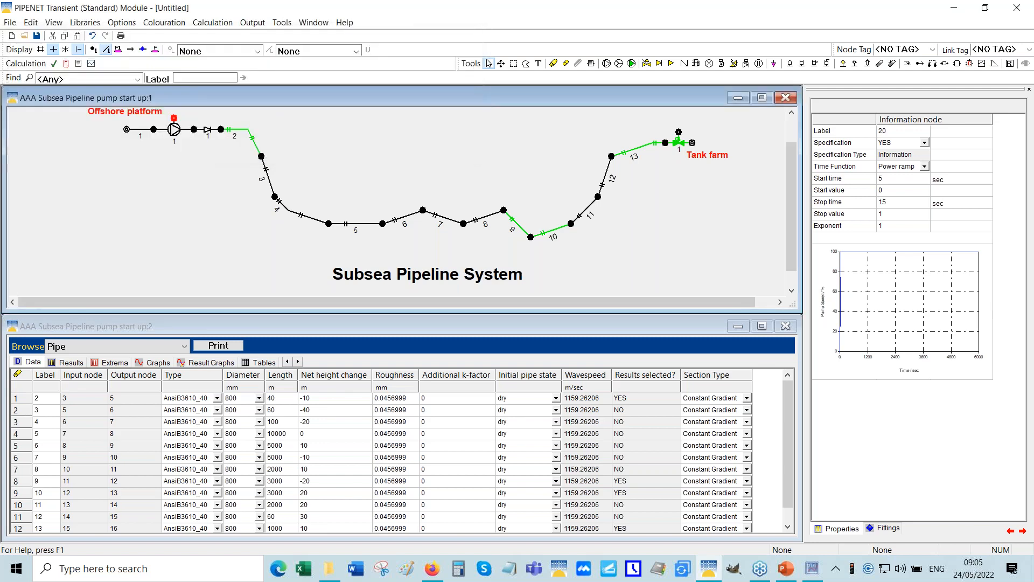
# - Plot operating valve 1's inlet flowrate from the rerun, examine when flow reaches the valve, and close the Graph Viewer
pyautogui.click(91, 64)
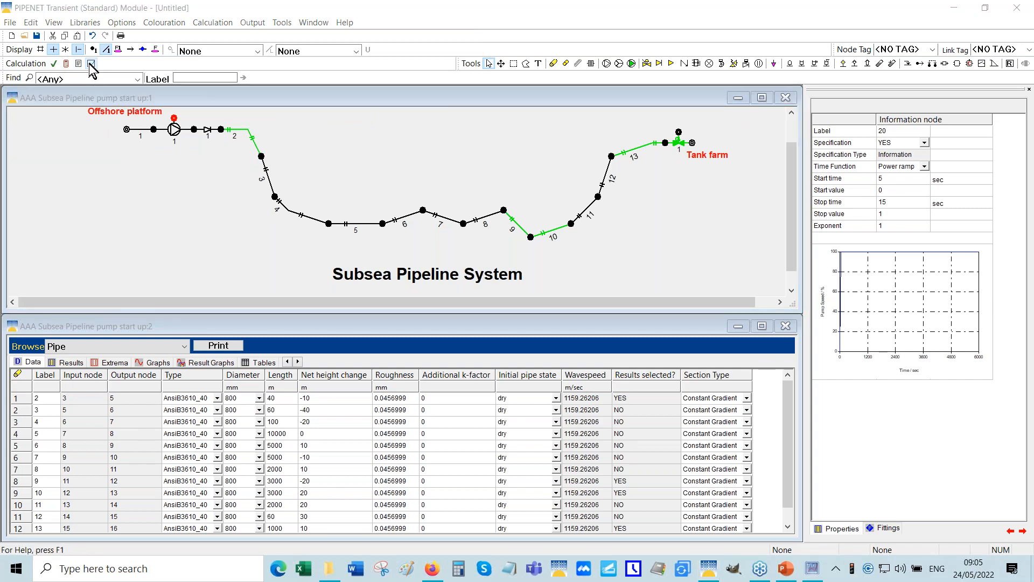
pyautogui.doubleClick(351, 80)
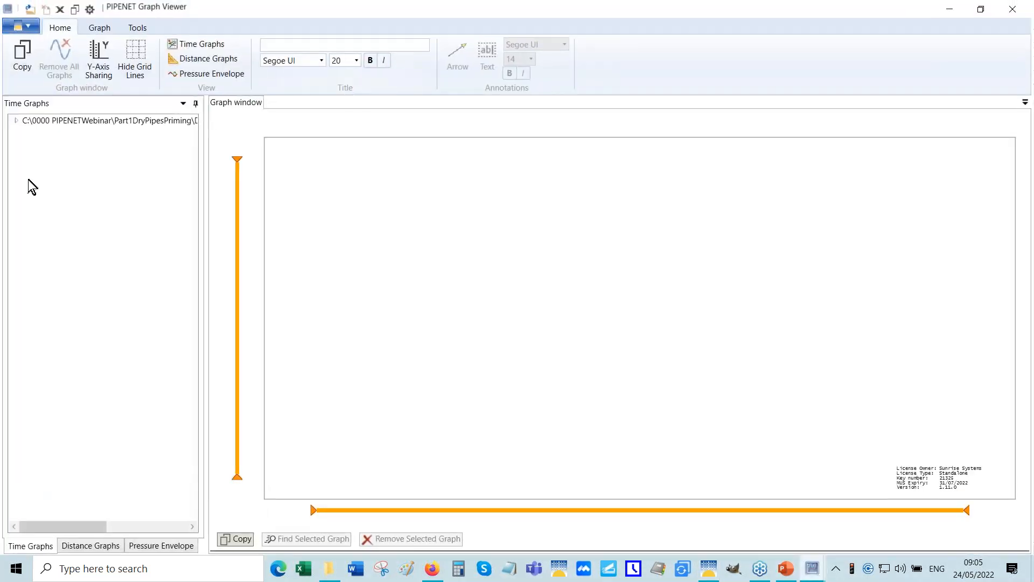
pyautogui.click(16, 120)
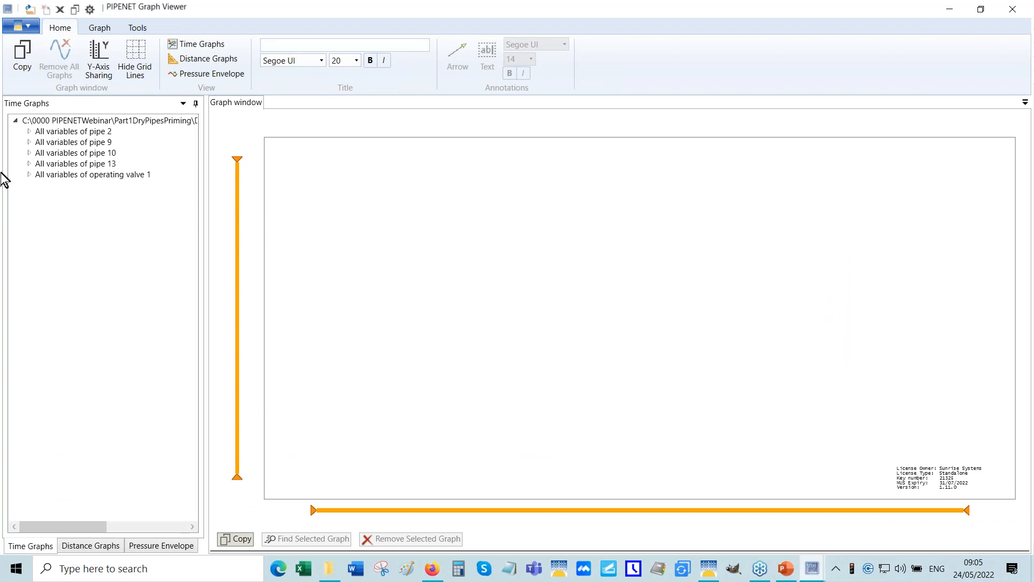
pyautogui.click(29, 175)
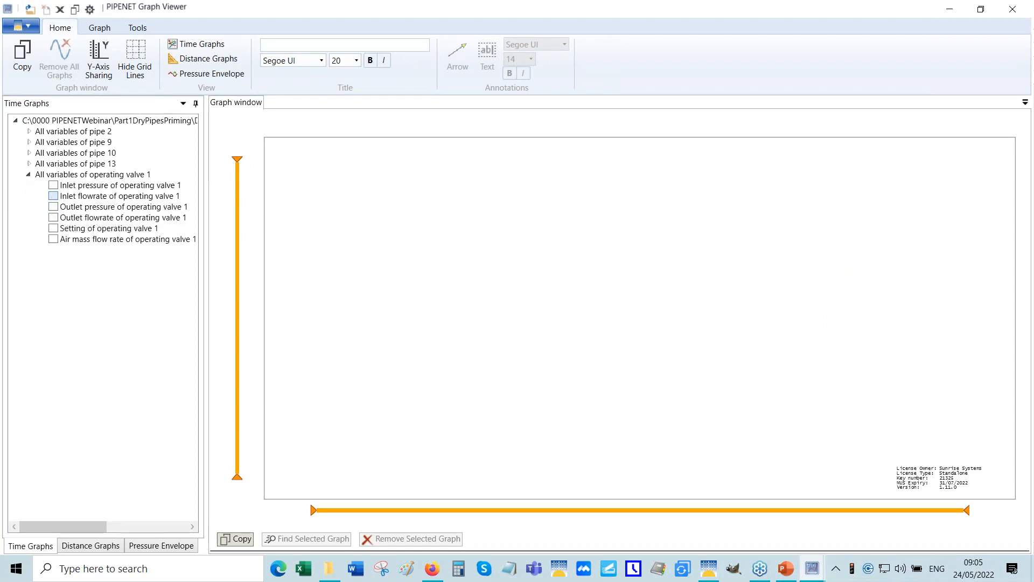
pyautogui.click(54, 196)
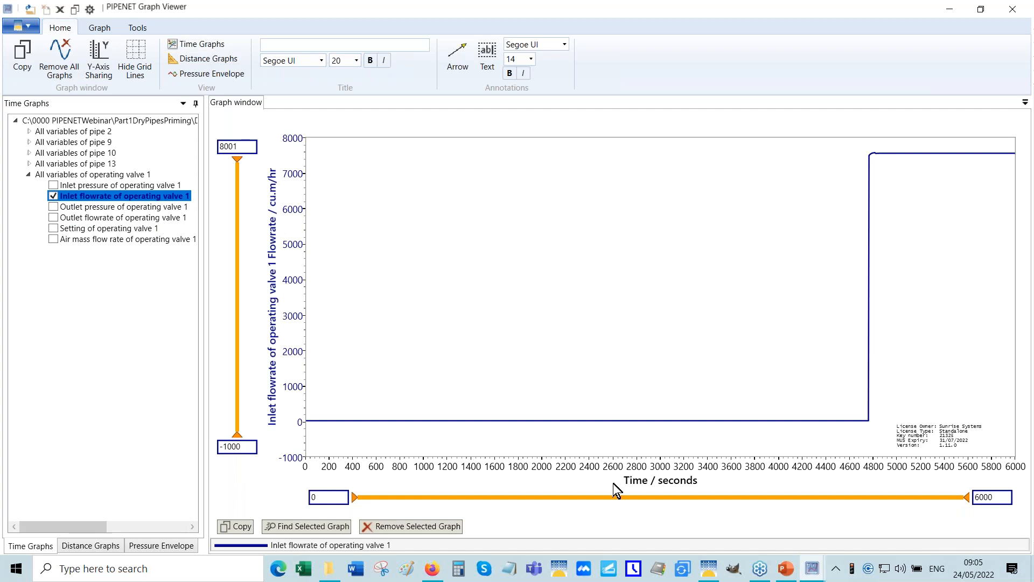
pyautogui.click(869, 421)
pyautogui.moveTo(869, 421)
pyautogui.mouseDown()
pyautogui.moveTo(869, 305)
pyautogui.moveTo(860, 428)
pyautogui.mouseUp()
pyautogui.click(868, 348)
pyautogui.moveTo(871, 168)
pyautogui.click(1007, 14)
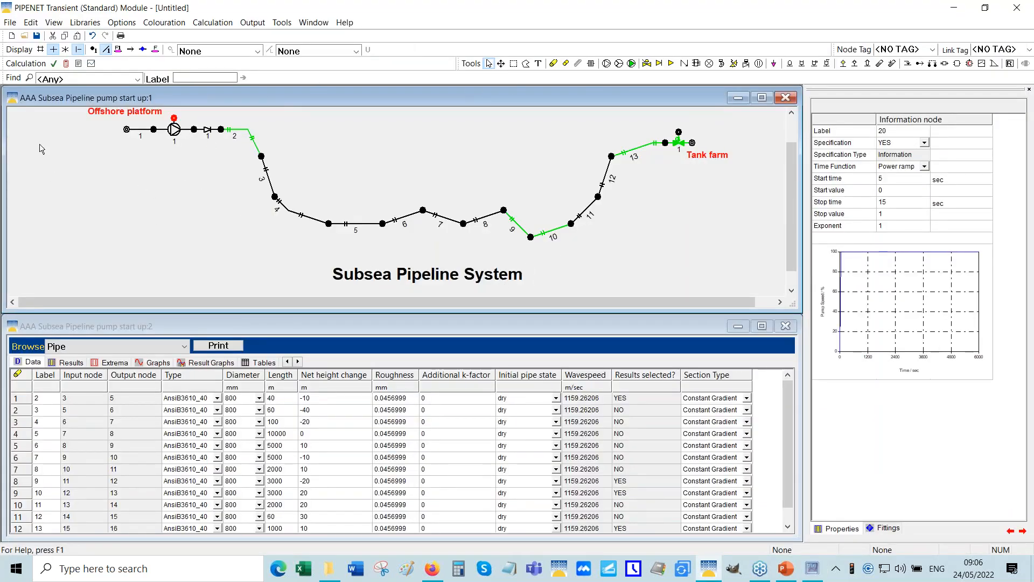
# - Open "AAA - Real Deluge System with Deadends - With Cushioning Effect" from the "EEE Deluge System with loop" folder without saving the subsea network
pyautogui.click(23, 37)
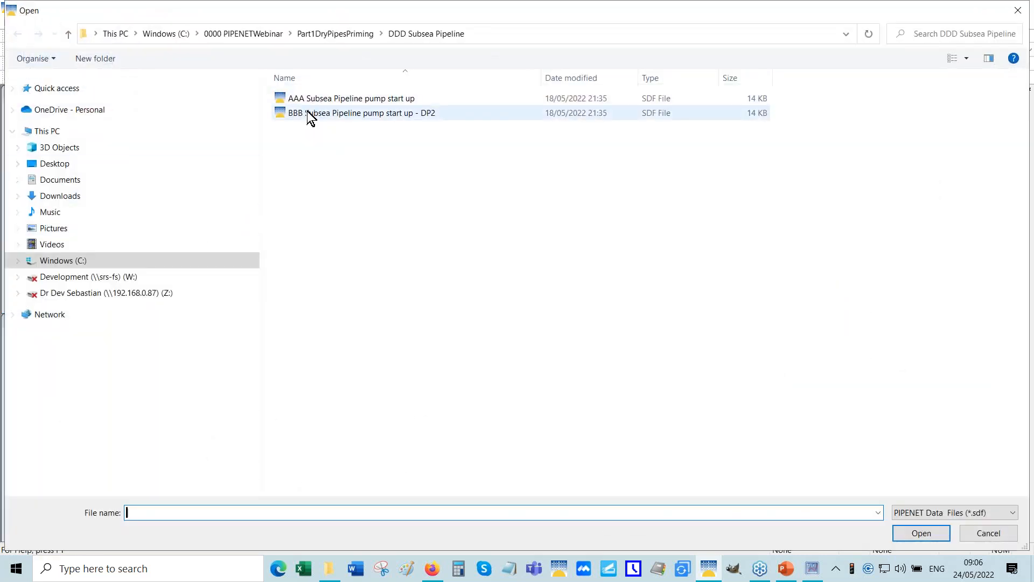
pyautogui.click(338, 33)
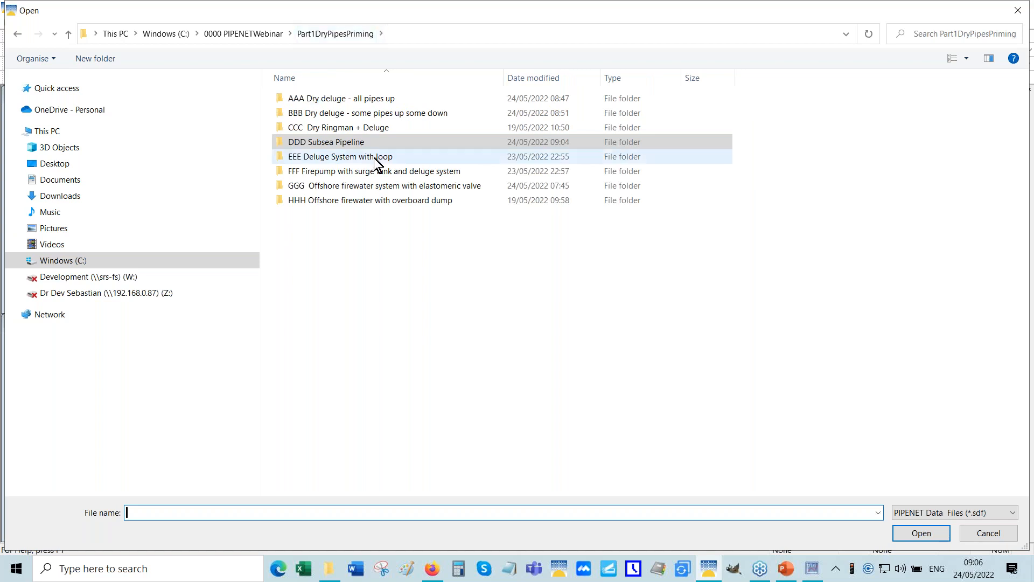
pyautogui.click(351, 162)
pyautogui.doubleClick(351, 162)
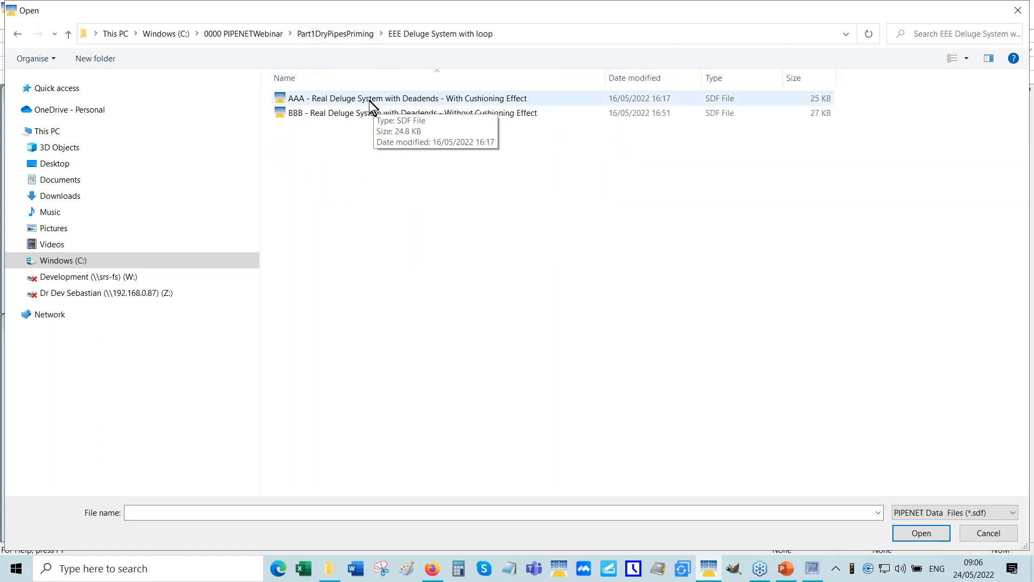
pyautogui.doubleClick(370, 102)
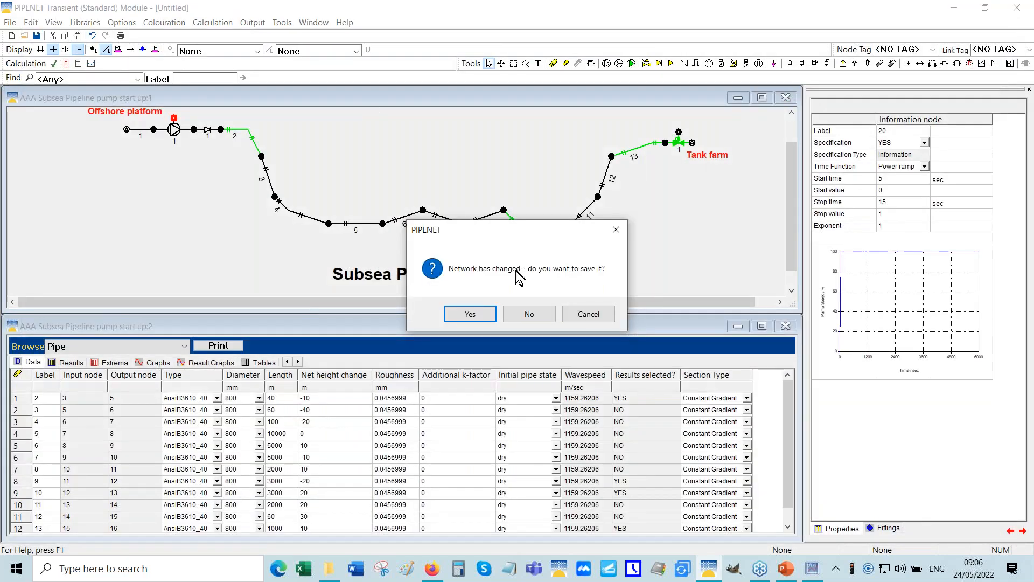
pyautogui.click(530, 314)
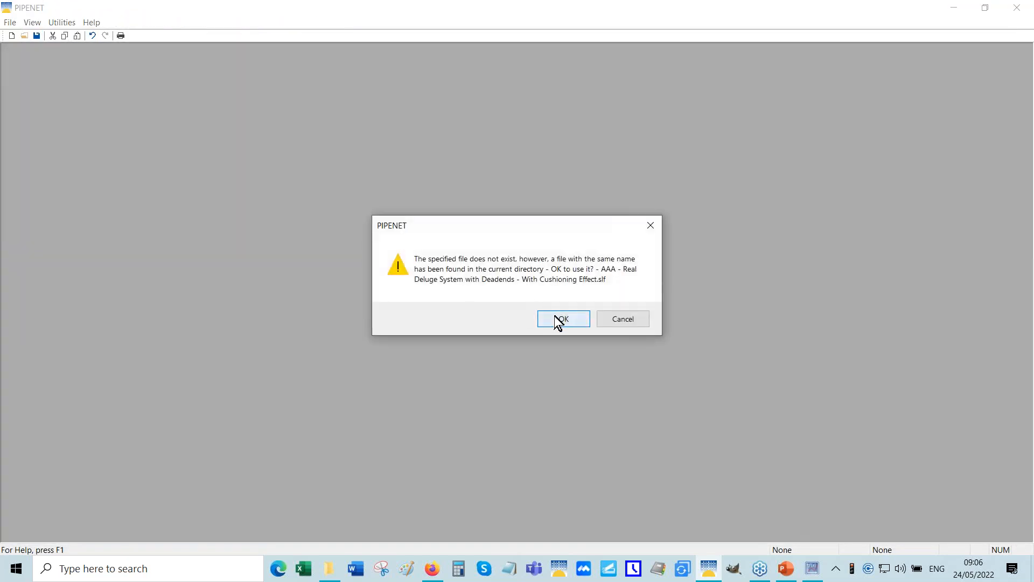
pyautogui.click(559, 318)
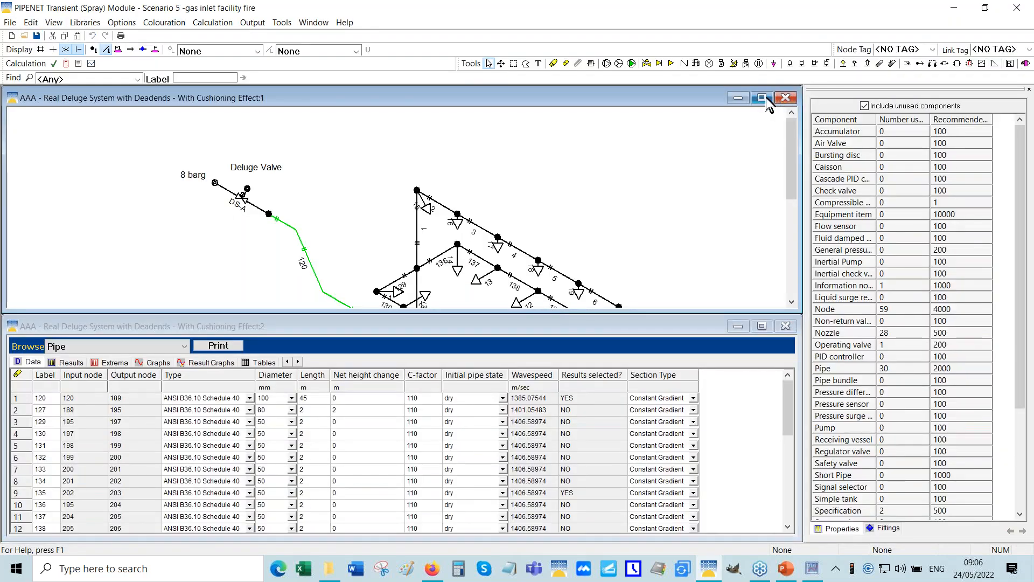
# - Maximise the deluge system schematic and scale it to fit the window
pyautogui.click(761, 97)
pyautogui.rightClick(450, 103)
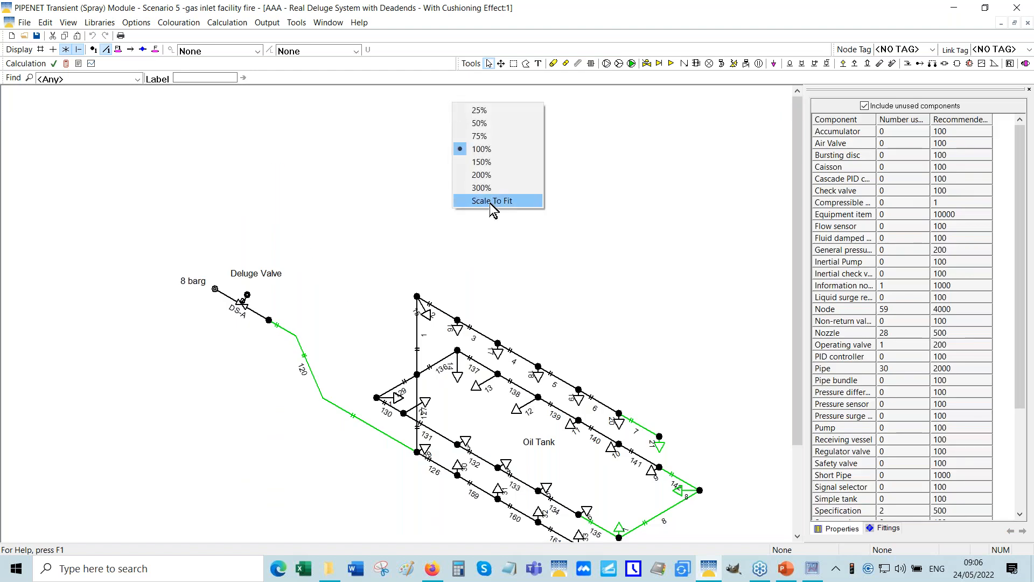
pyautogui.click(491, 202)
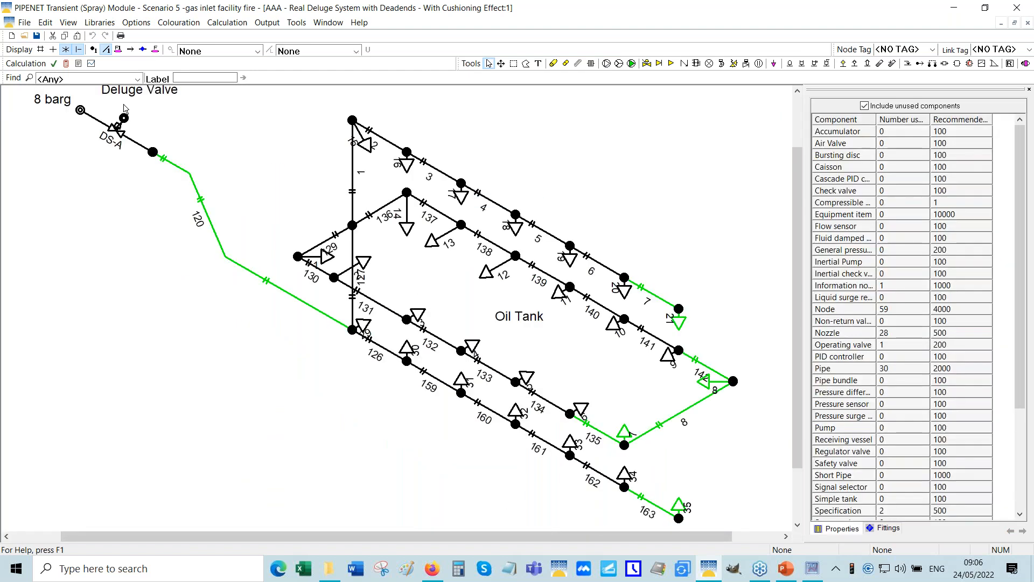
# - Hide the component labels to examine the deluge loop and its junction node 195, and show the labels again
pyautogui.click(108, 53)
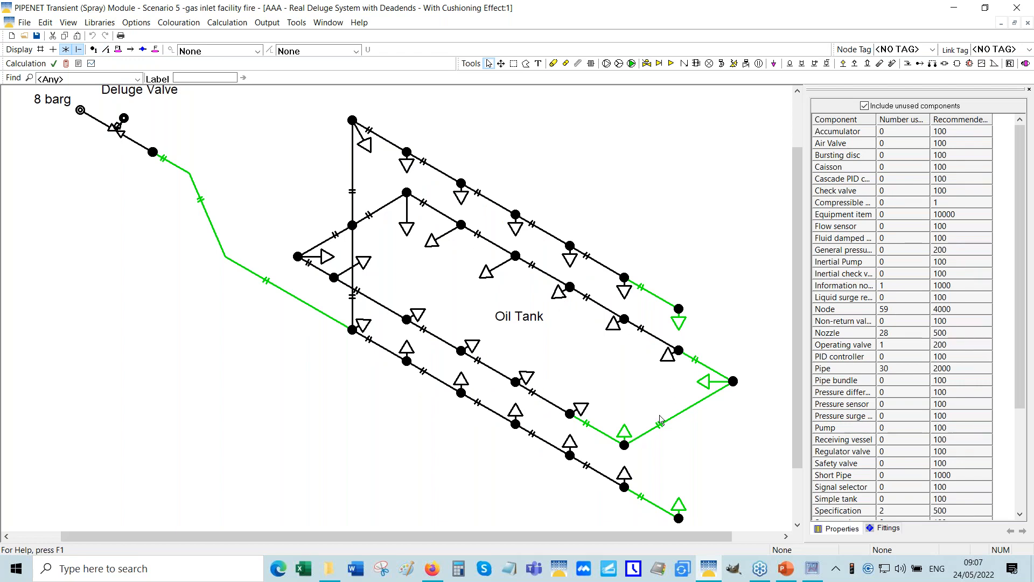
pyautogui.click(353, 226)
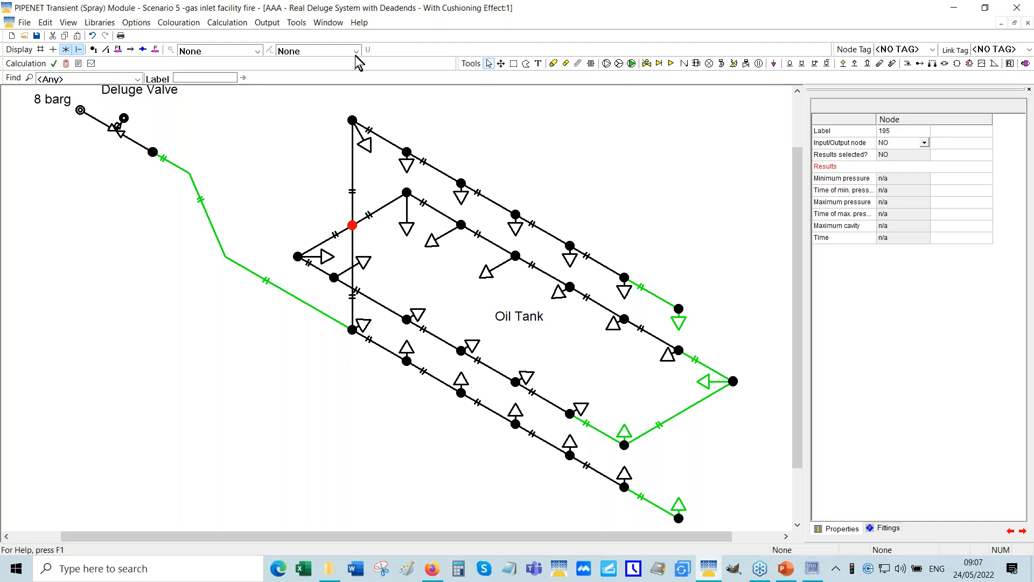
pyautogui.click(106, 49)
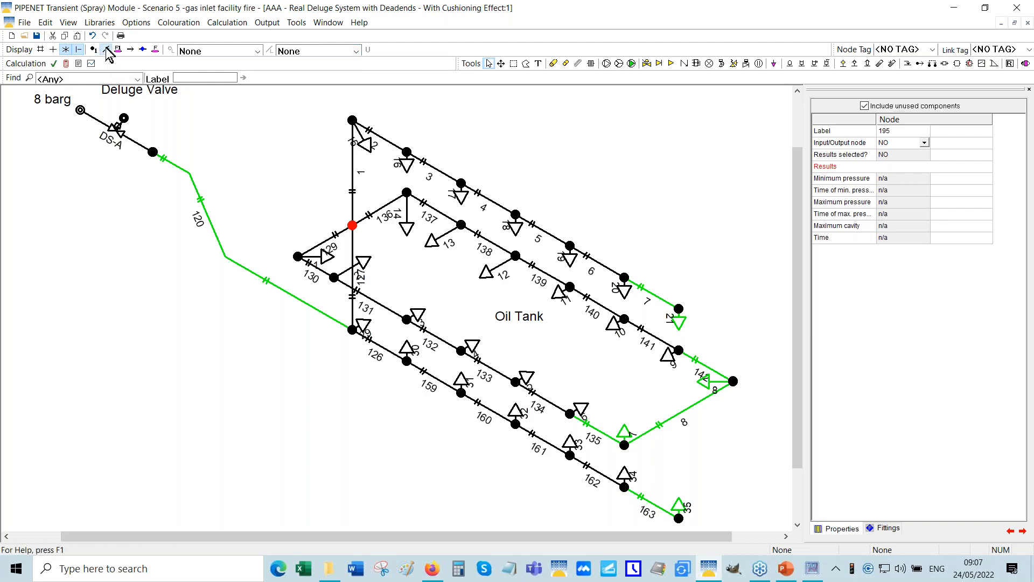
# - Inspect the properties of nozzle 8 and the nearby highlighted end-of-line nozzle and pipe 8
pyautogui.click(708, 386)
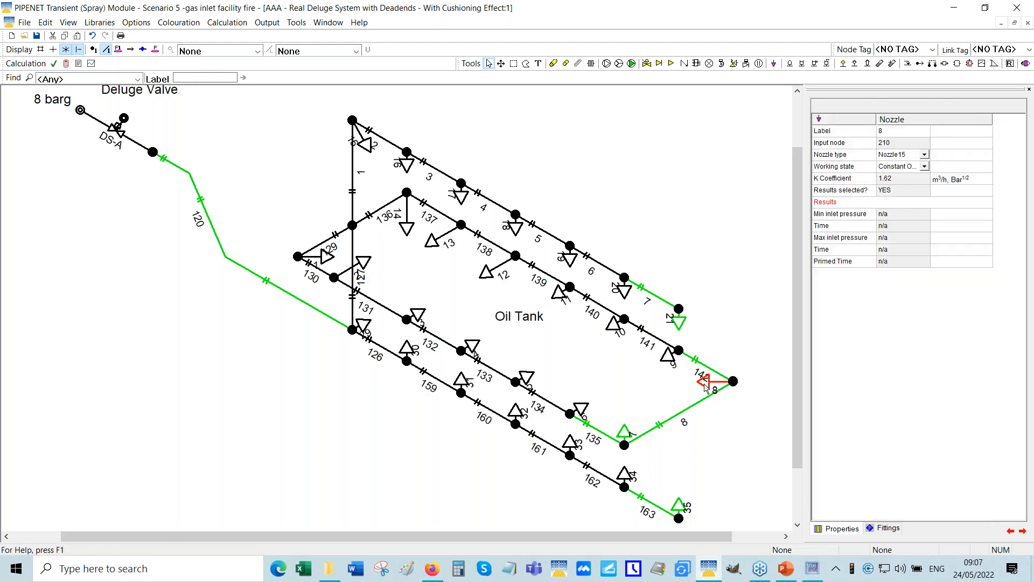
pyautogui.click(870, 131)
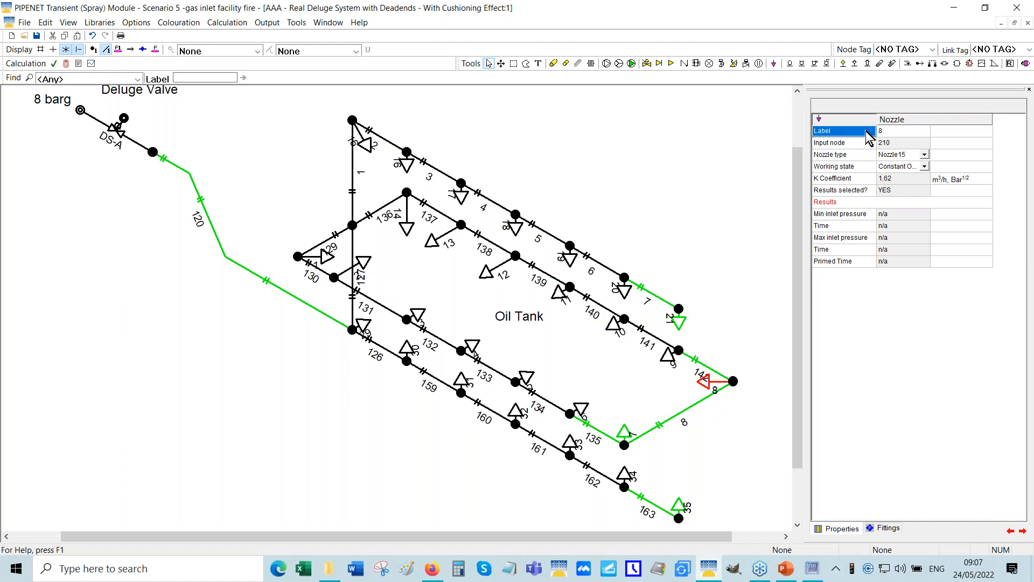
pyautogui.click(680, 323)
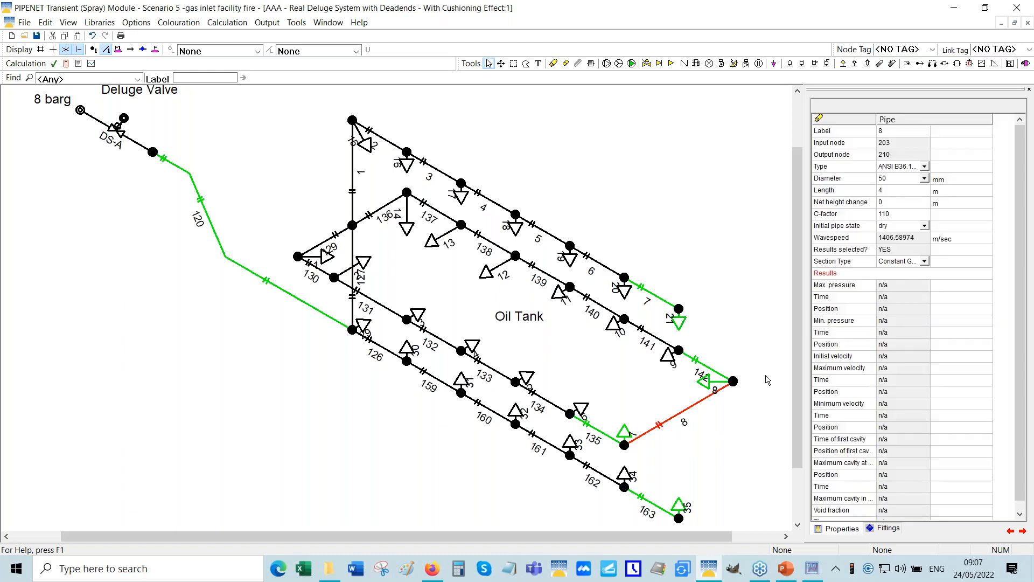
# - Run the transient calculation of the deluge system with output base name SDF1, overwriting the existing output files
pyautogui.click(66, 63)
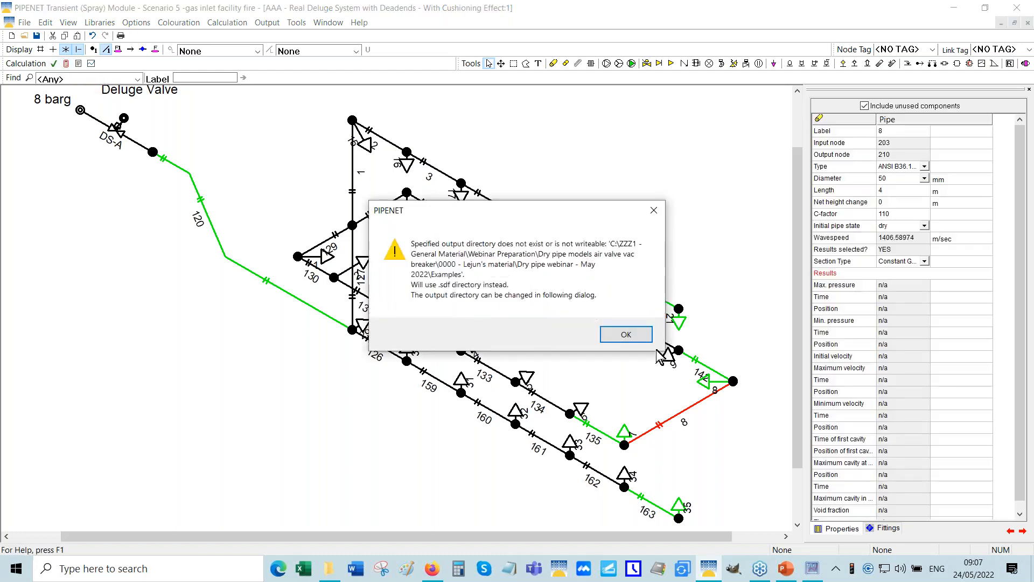
pyautogui.click(620, 334)
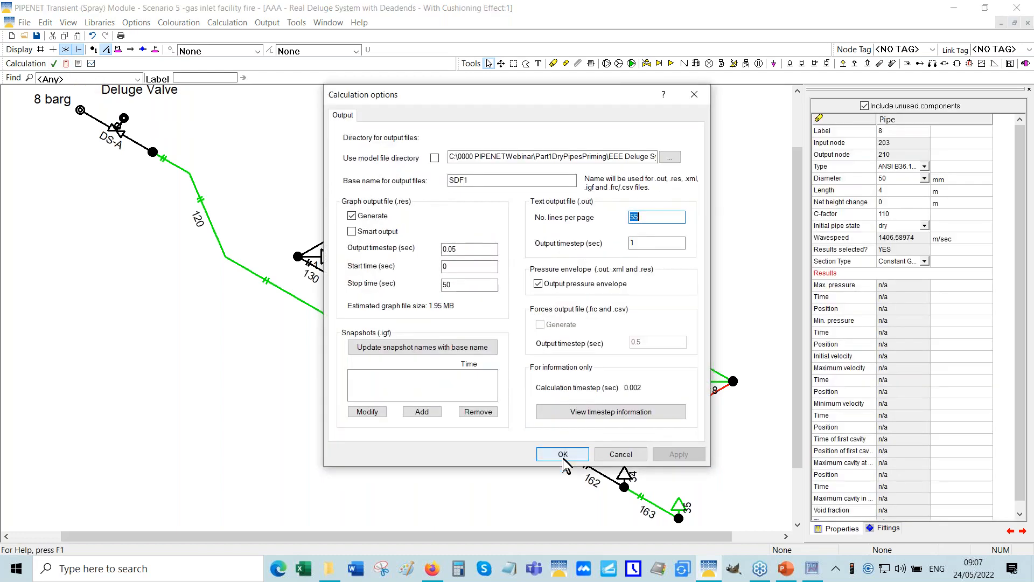
pyautogui.click(566, 454)
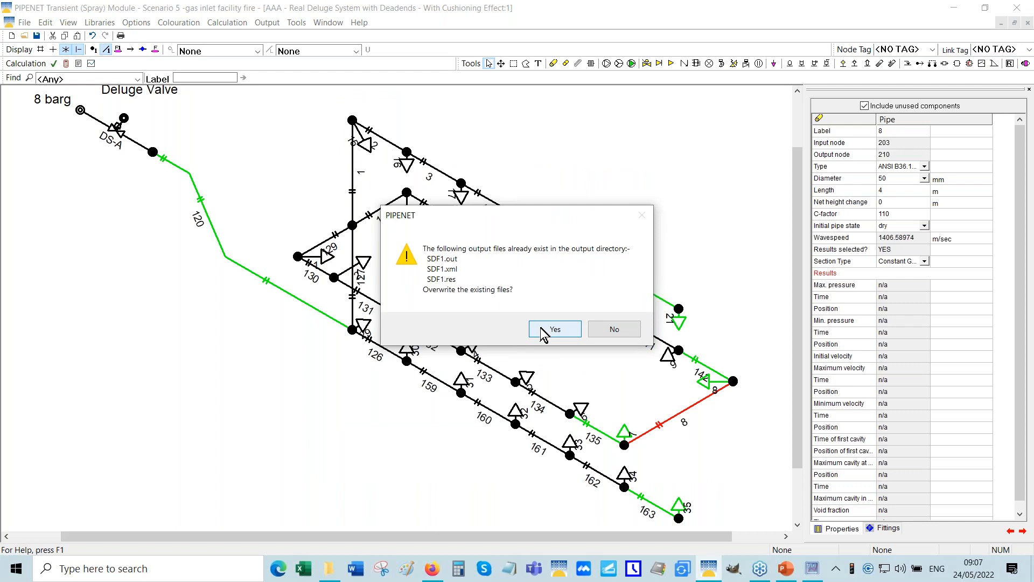
pyautogui.click(555, 329)
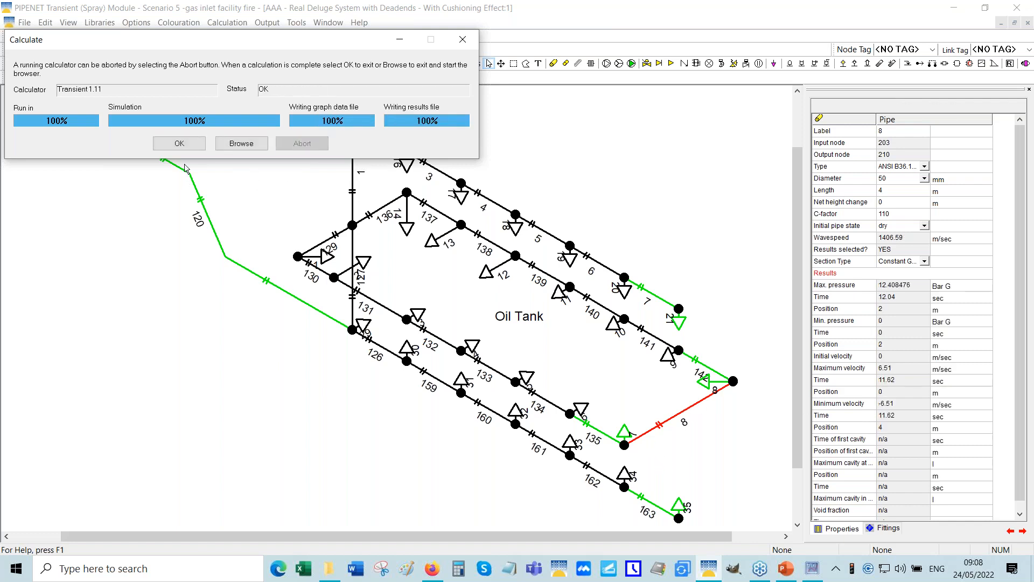
pyautogui.click(189, 148)
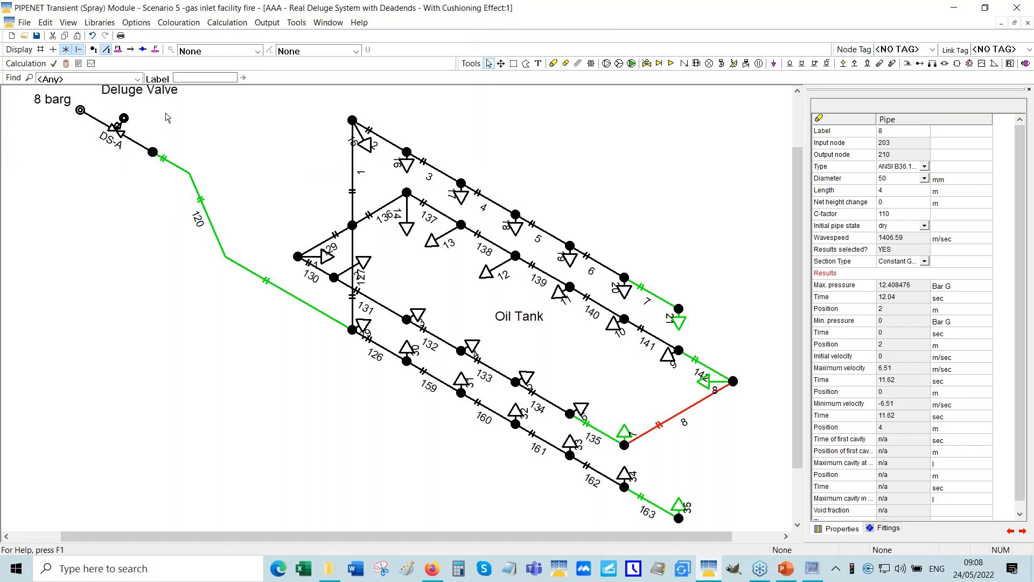
# - Open the results in the PIPENET Graph Viewer and plot the inlet flowrate of nozzle 21 against time
pyautogui.click(92, 64)
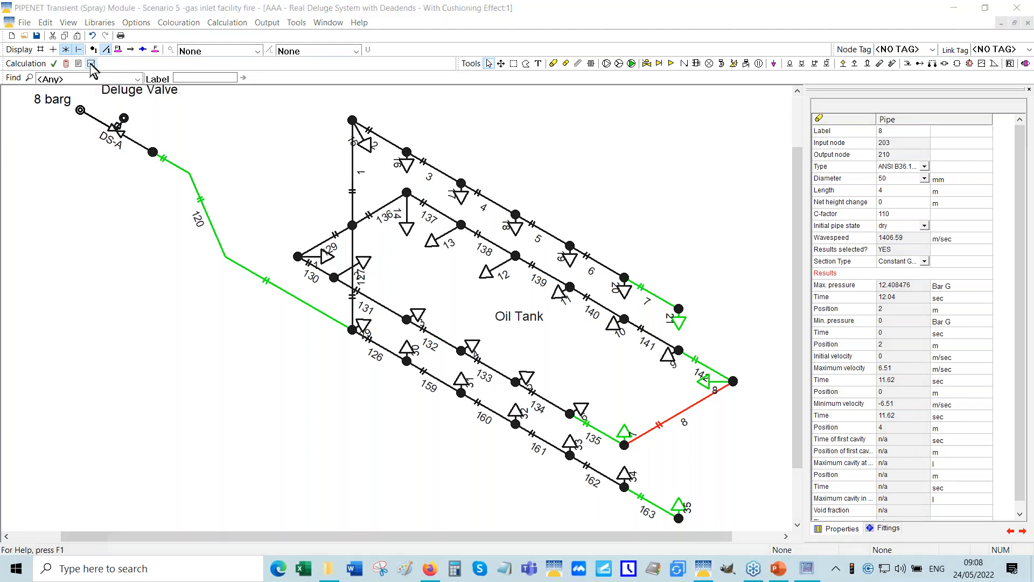
pyautogui.doubleClick(348, 97)
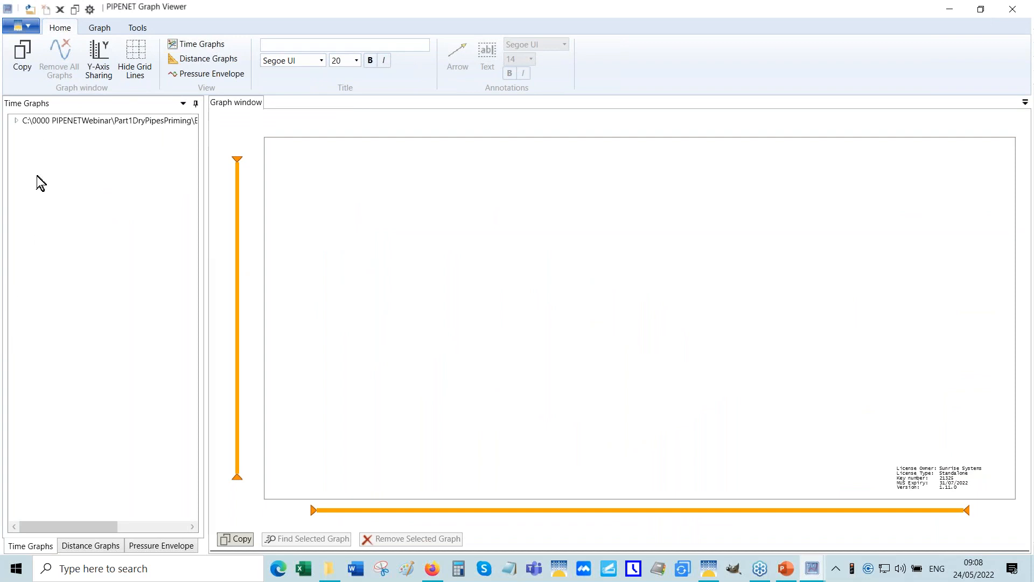
pyautogui.click(17, 122)
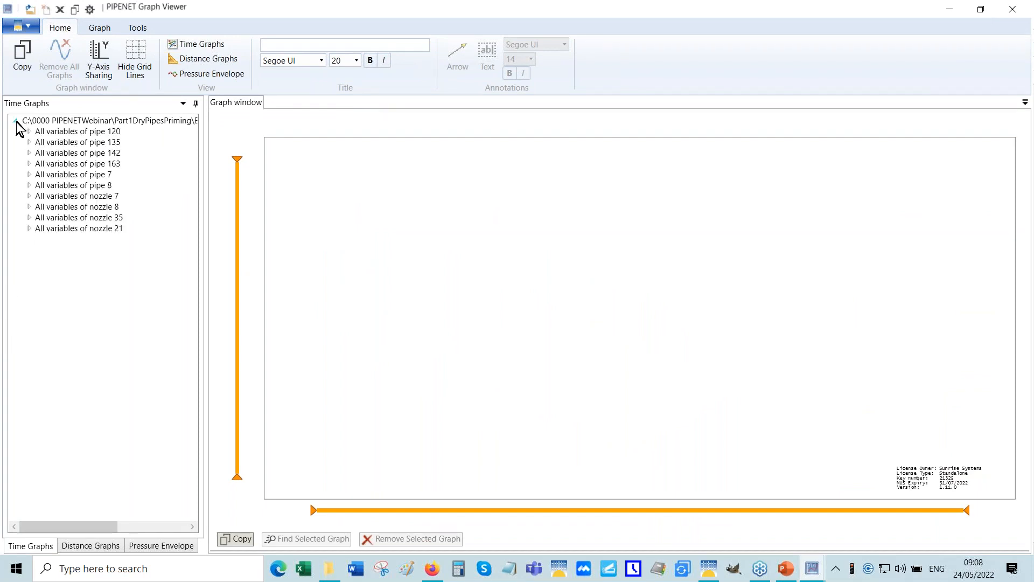
pyautogui.click(29, 228)
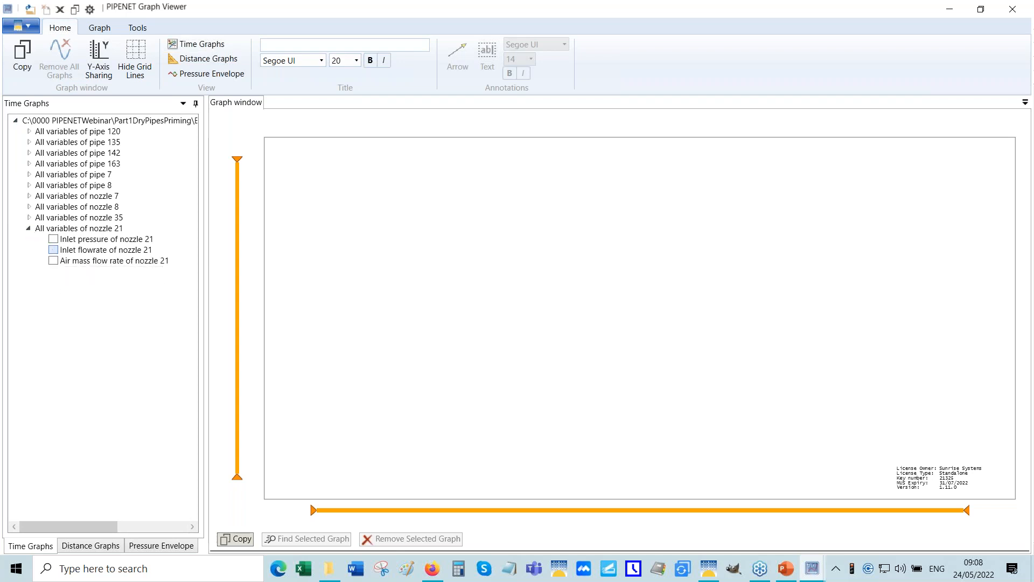
pyautogui.click(53, 250)
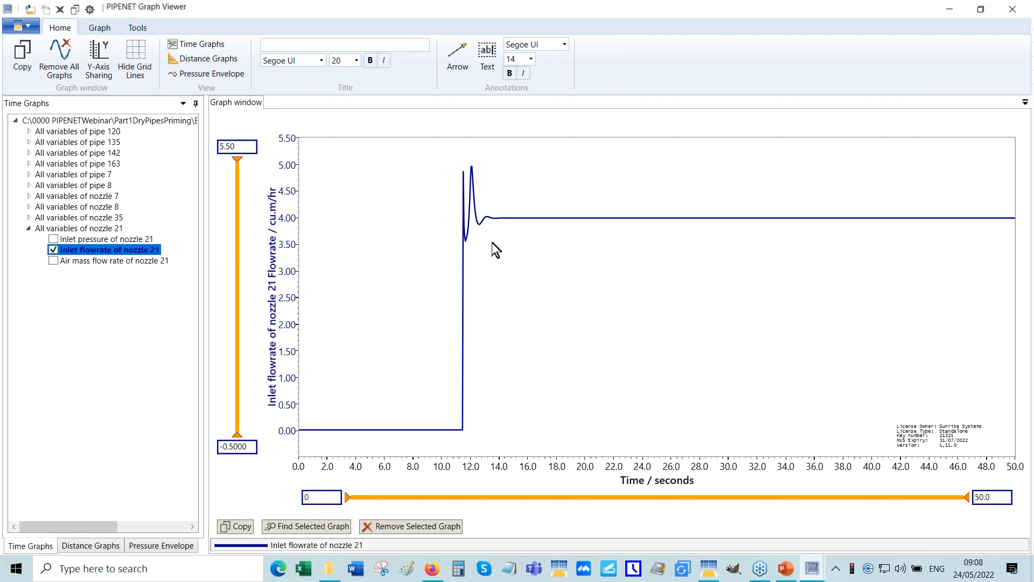
# - Close the older Graph Viewer window from the previous model and return to the nozzle 21 flowrate graph
pyautogui.click(708, 575)
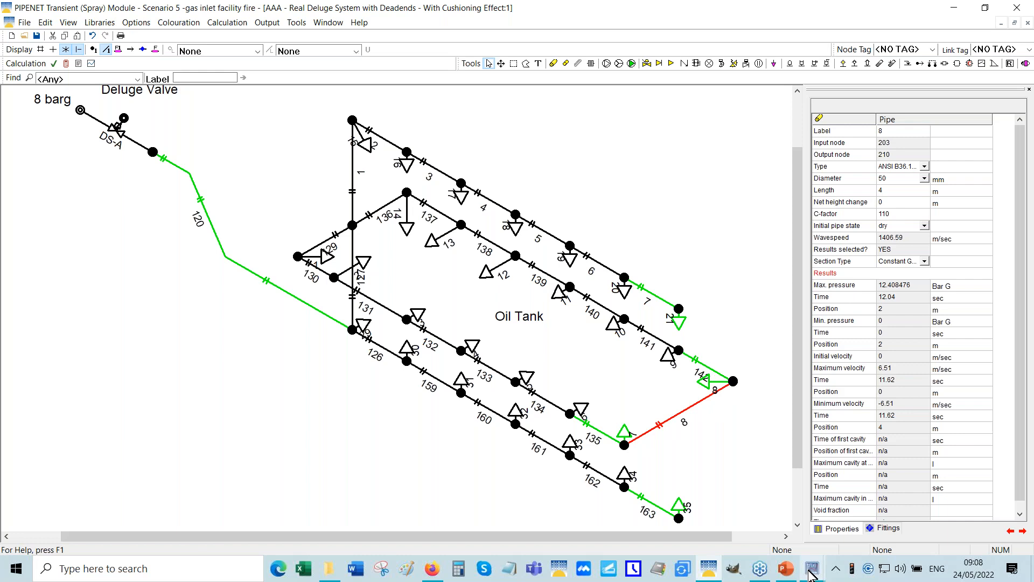
pyautogui.moveTo(812, 569)
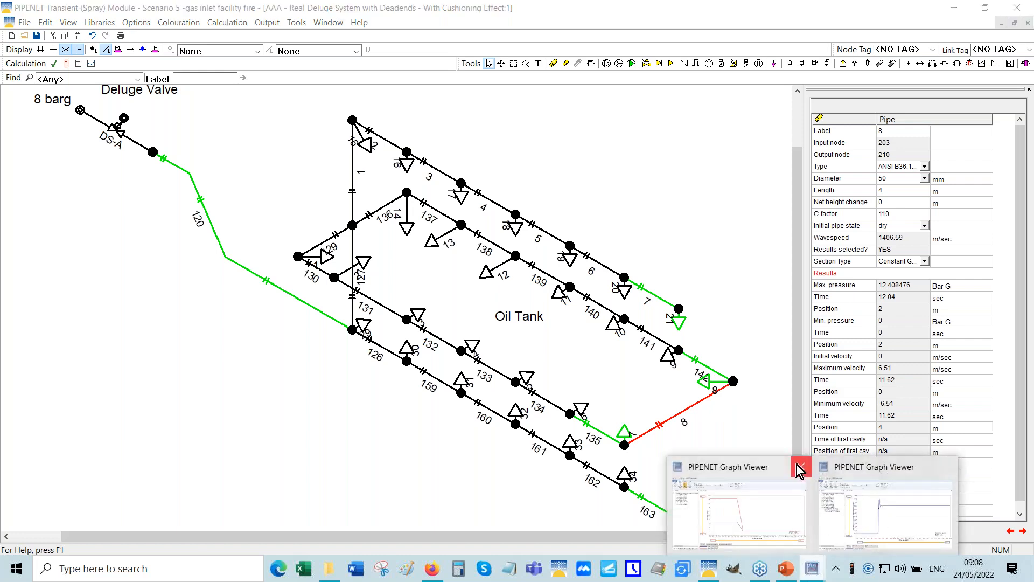
pyautogui.click(799, 467)
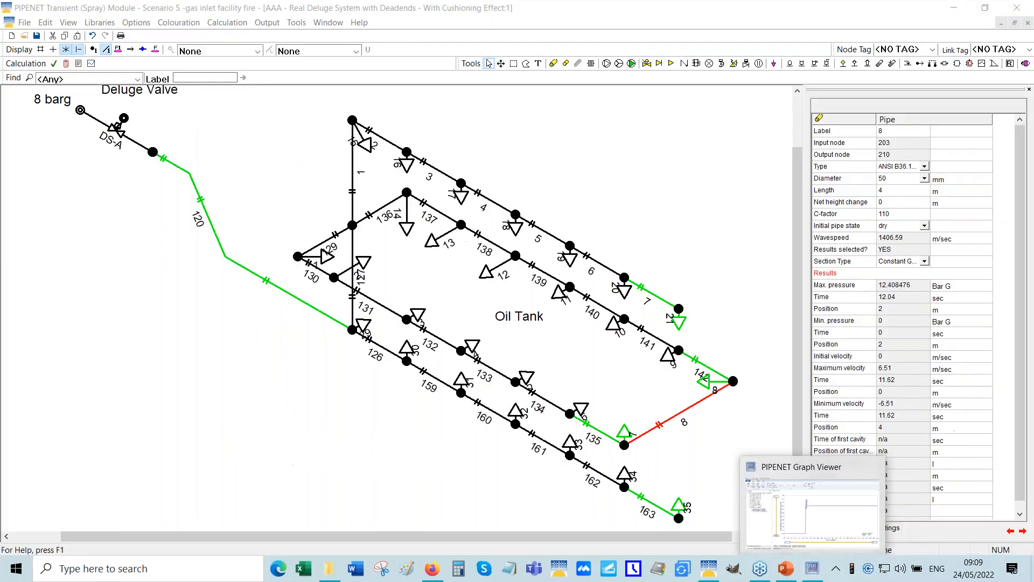
pyautogui.click(833, 480)
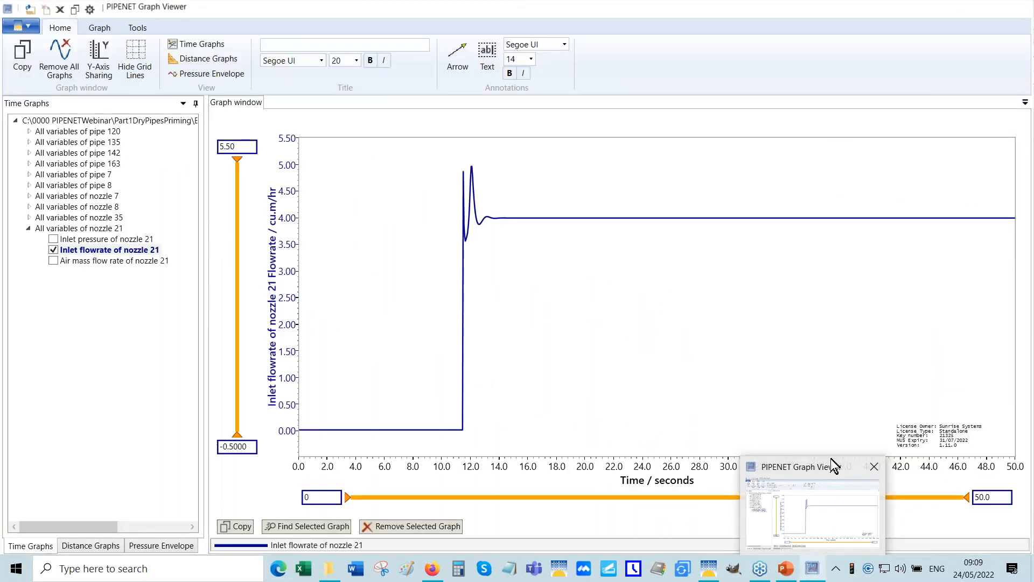
pyautogui.click(29, 207)
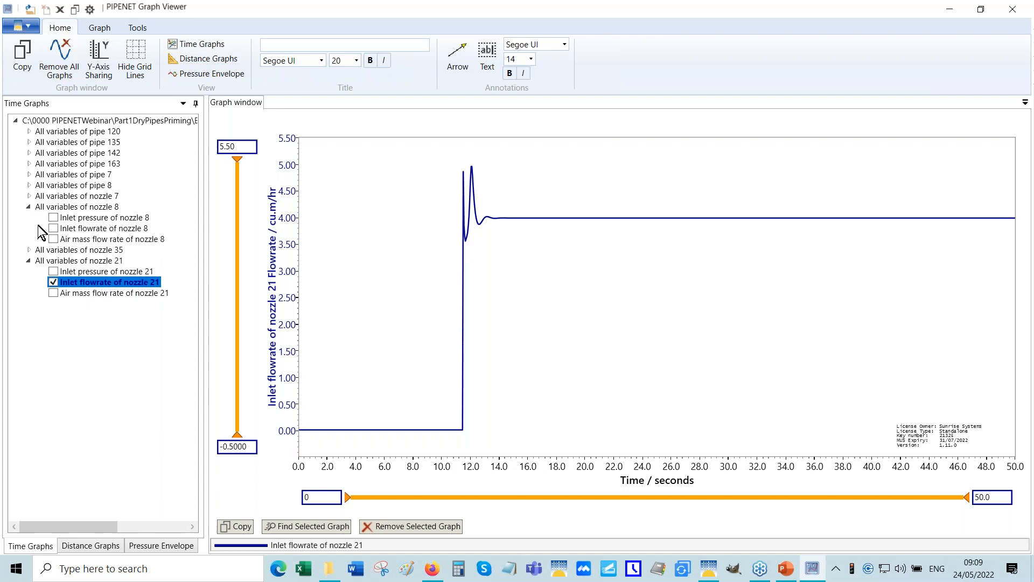
pyautogui.click(54, 229)
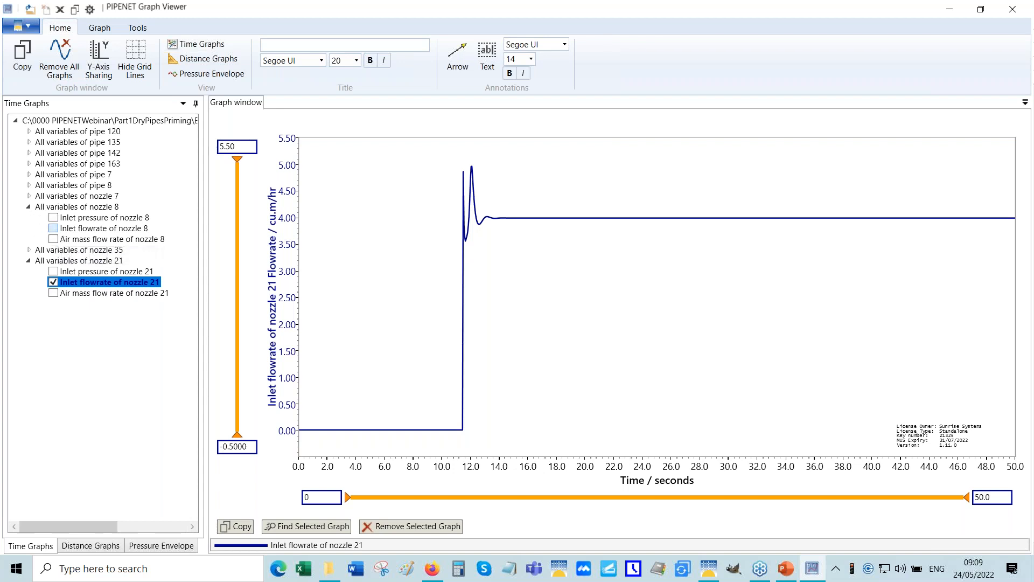
pyautogui.click(52, 228)
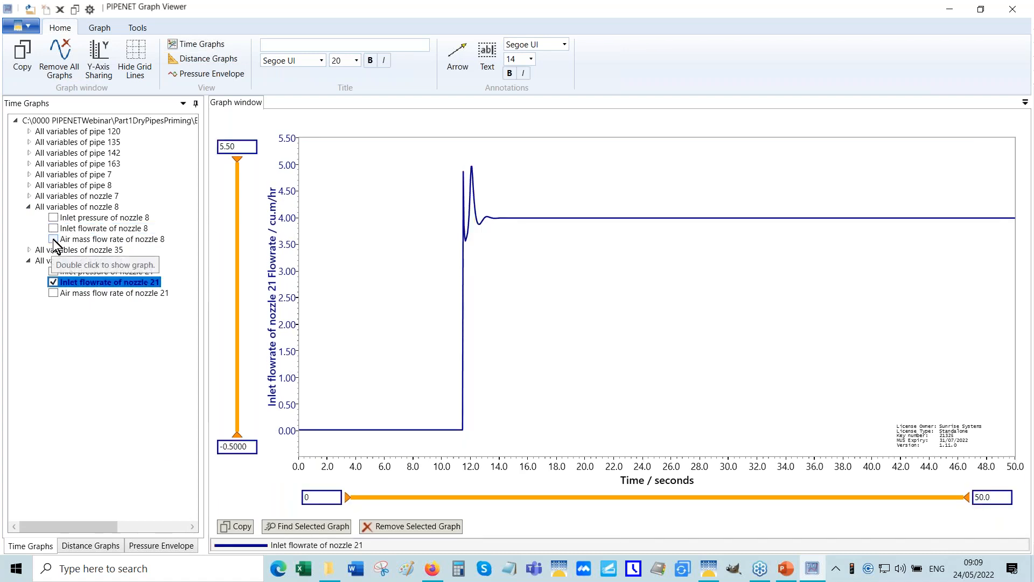
pyautogui.click(53, 239)
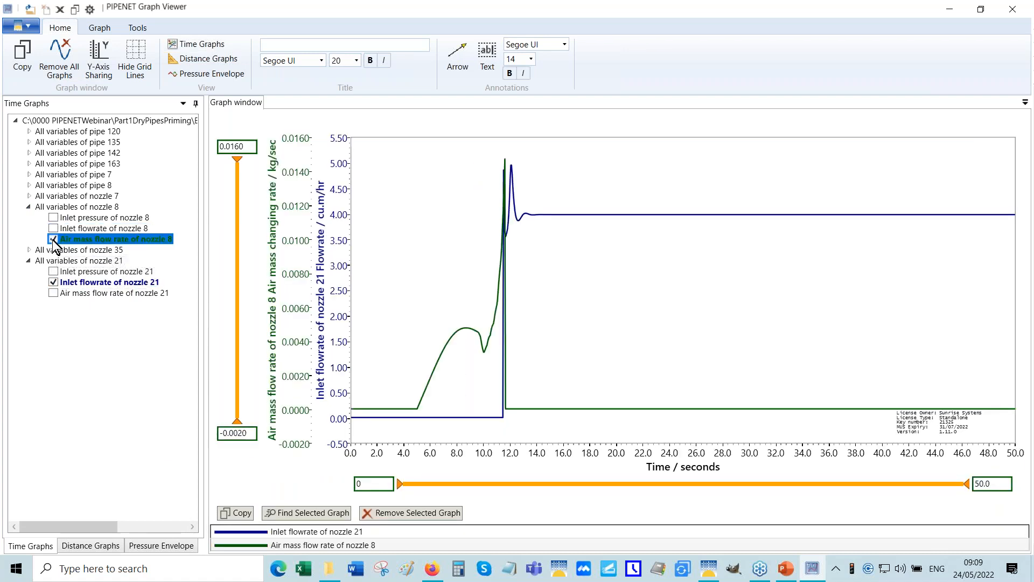
pyautogui.click(52, 240)
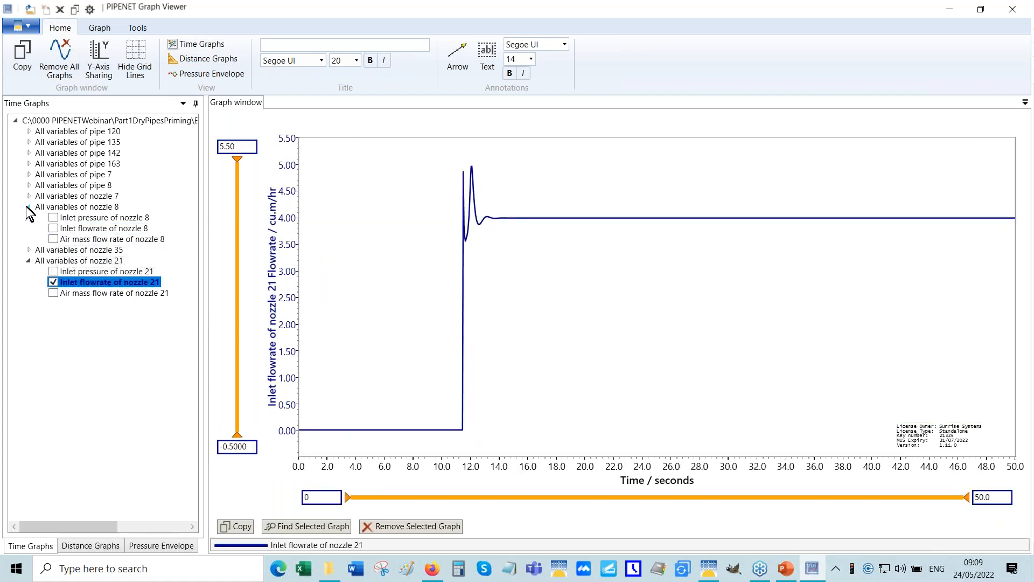
pyautogui.click(28, 207)
# - Add the volume of air of pipe 8 to the graph and format its curve as a thicker red line
pyautogui.click(29, 185)
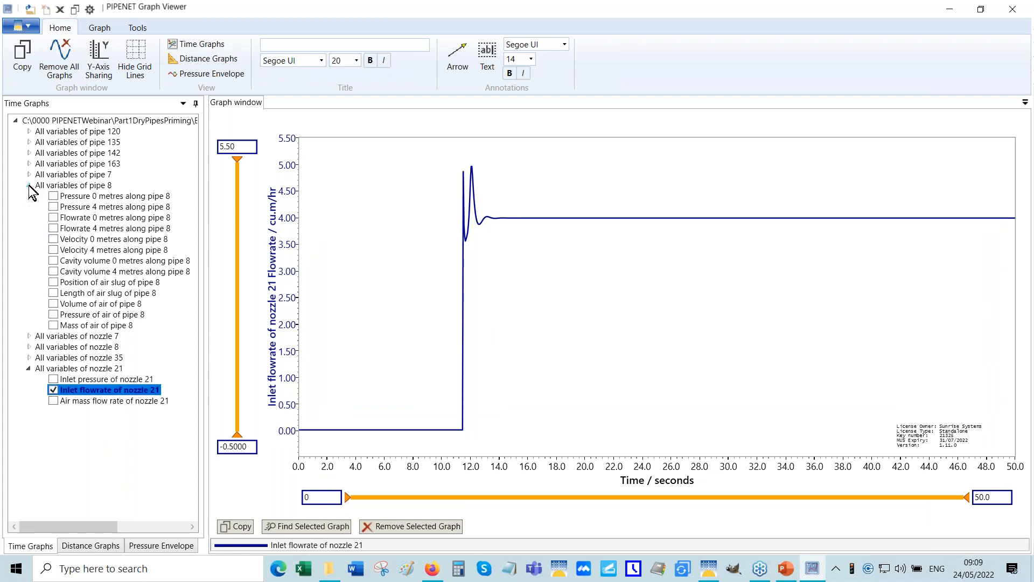
pyautogui.click(53, 304)
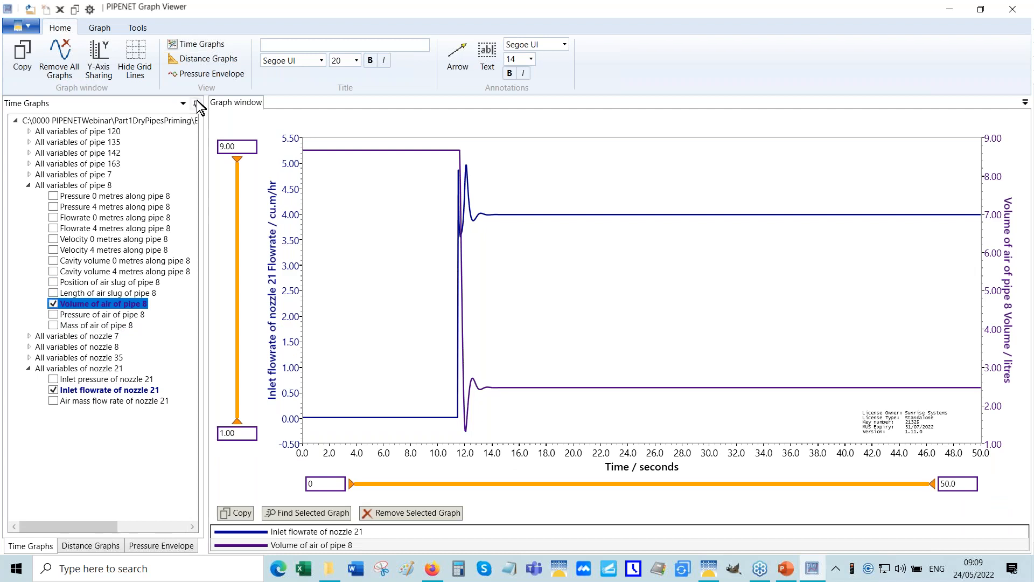
pyautogui.click(99, 28)
pyautogui.click(108, 73)
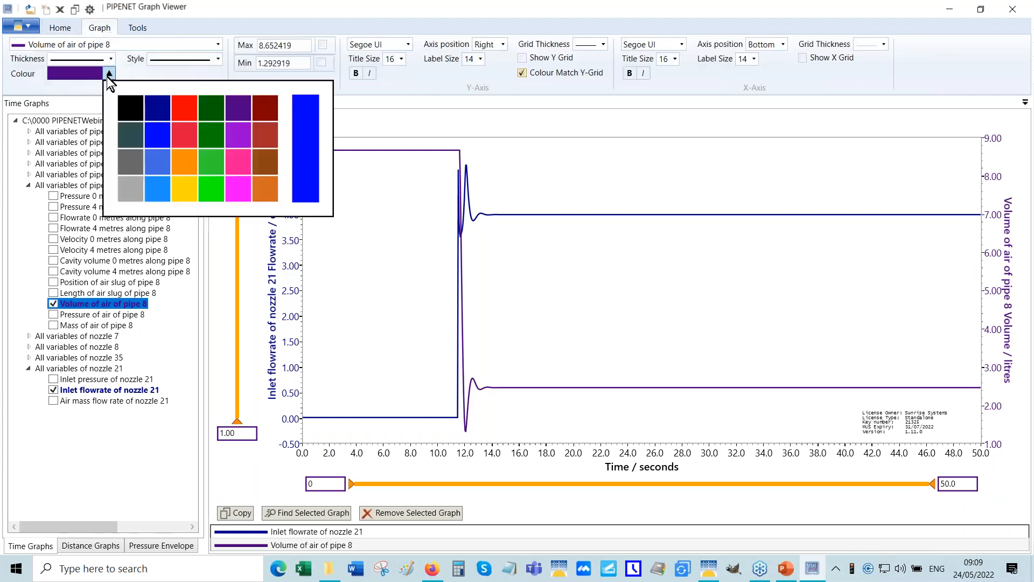
pyautogui.click(182, 129)
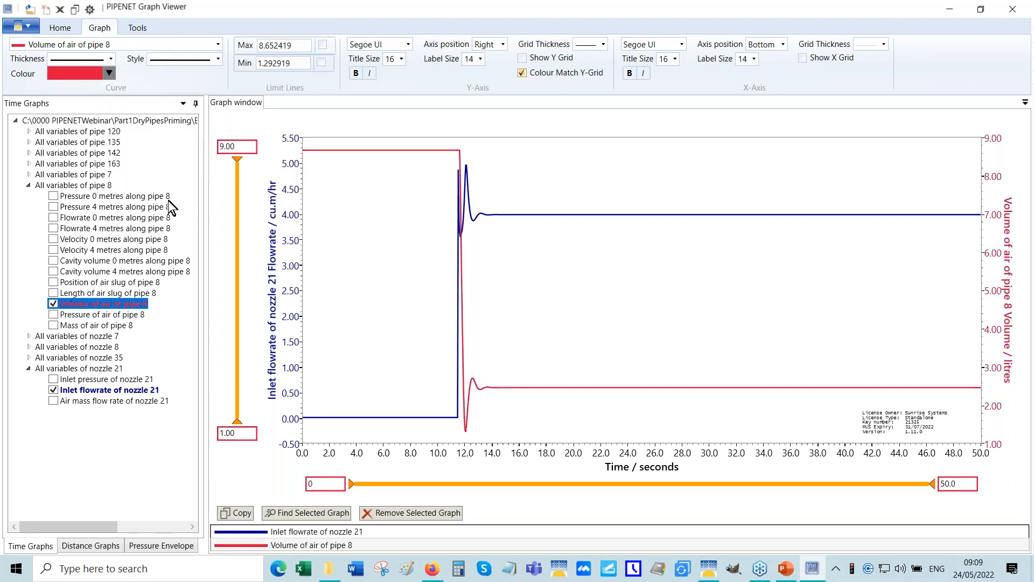
pyautogui.click(111, 58)
pyautogui.click(88, 101)
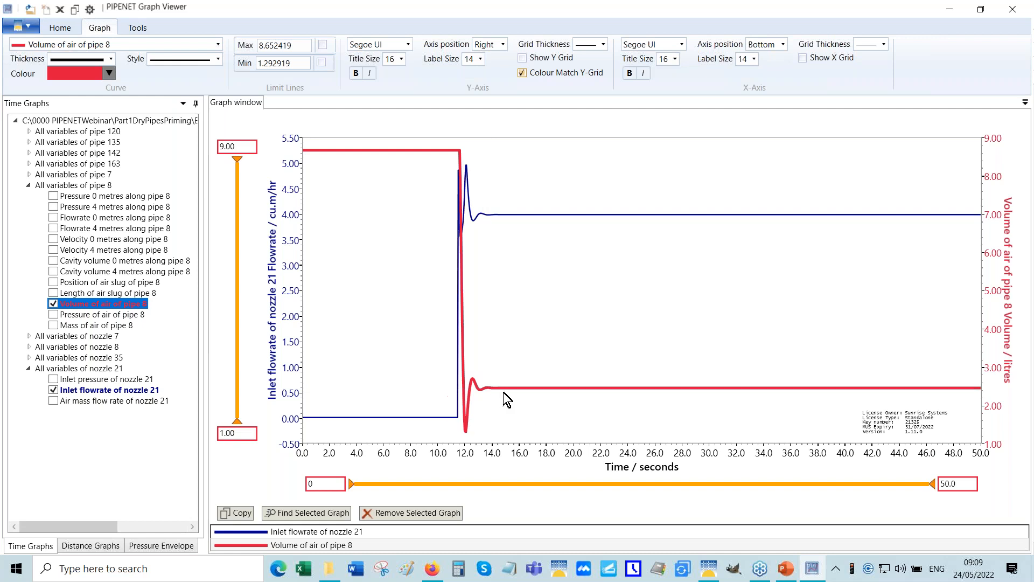
pyautogui.moveTo(509, 388)
pyautogui.moveTo(378, 151)
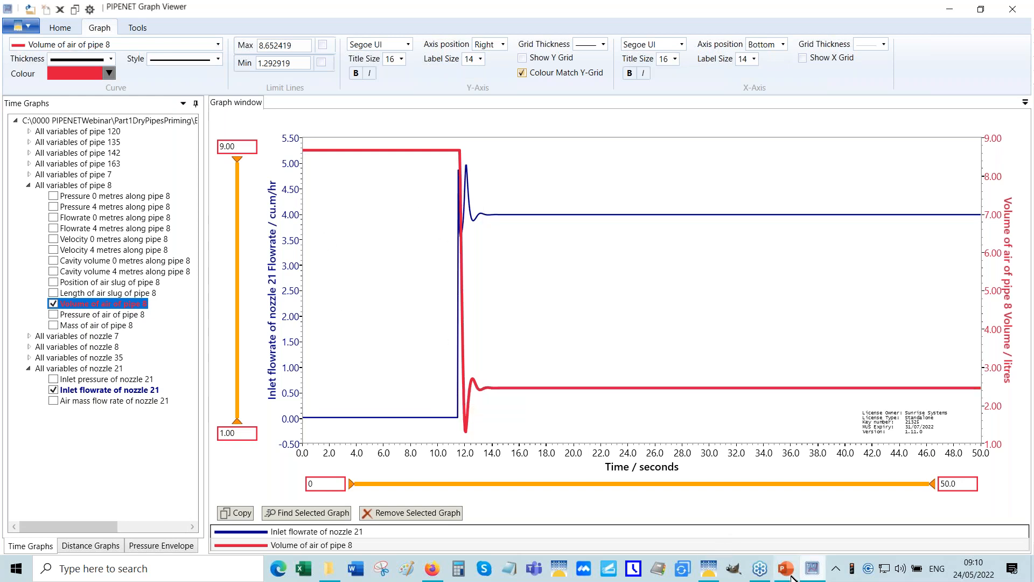
# - Switch to the PIPENET Transient module and check the Dry Pipe settings in the module options without changing them
pyautogui.click(706, 572)
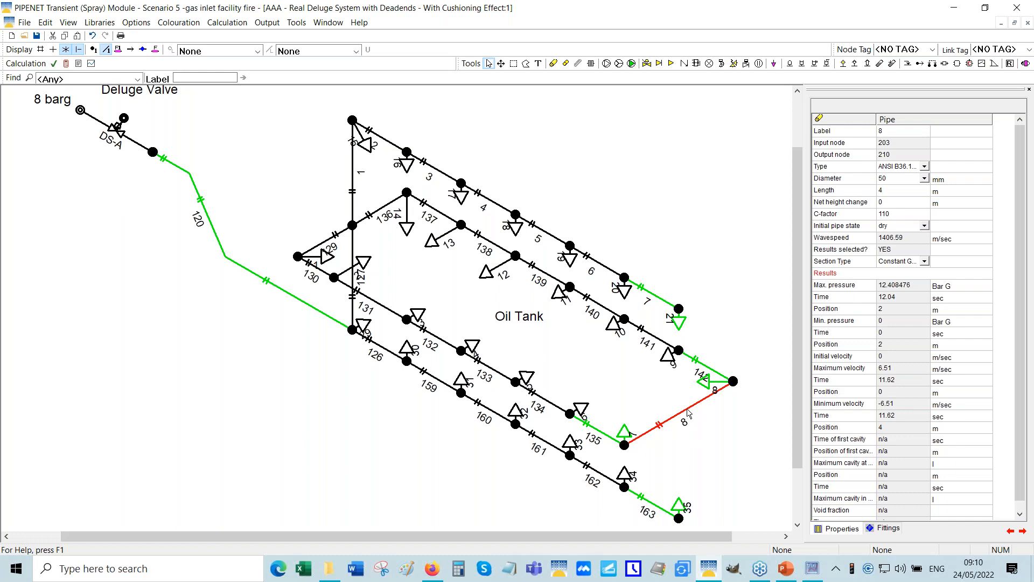
pyautogui.click(144, 25)
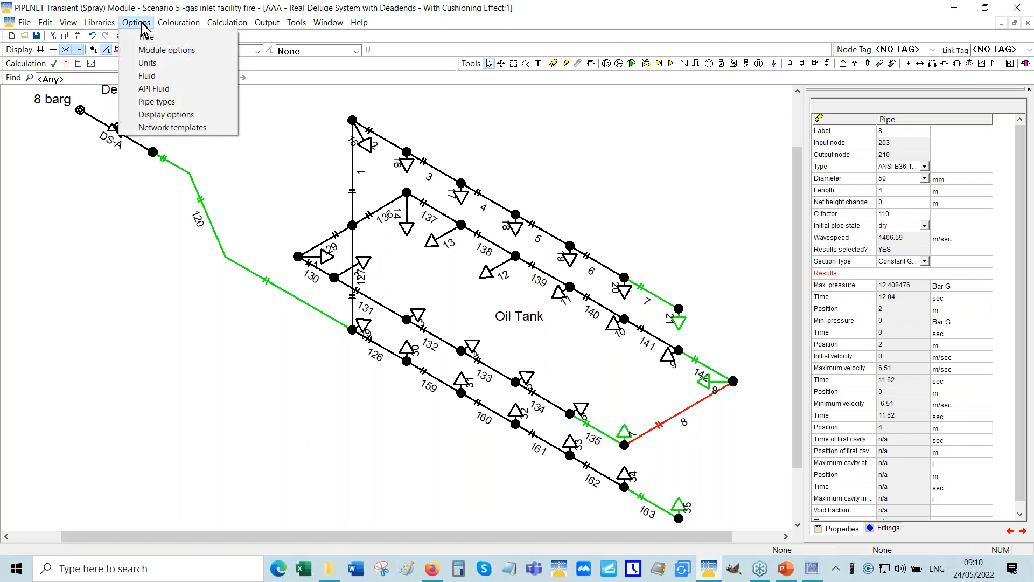
pyautogui.click(147, 50)
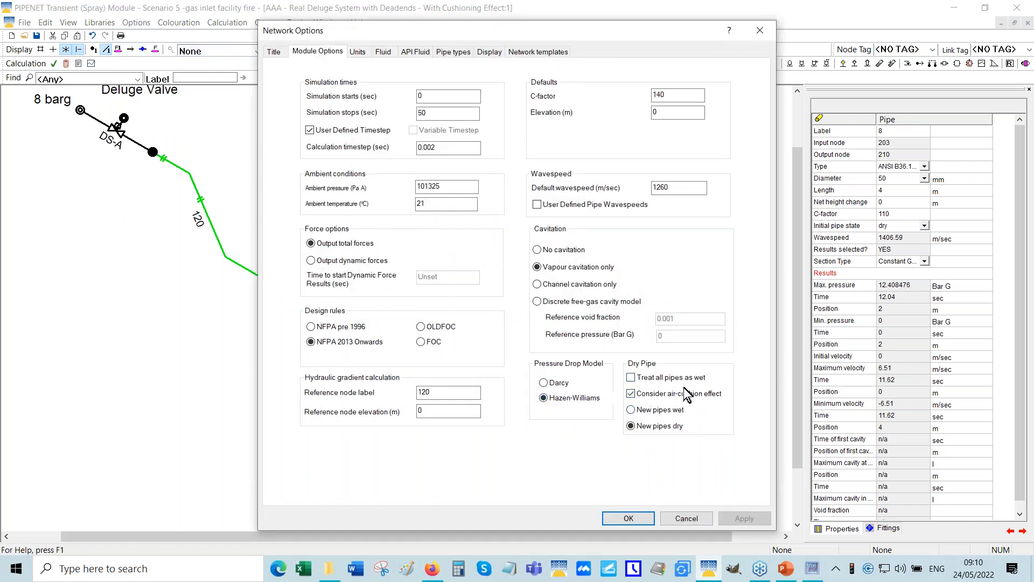
pyautogui.click(678, 519)
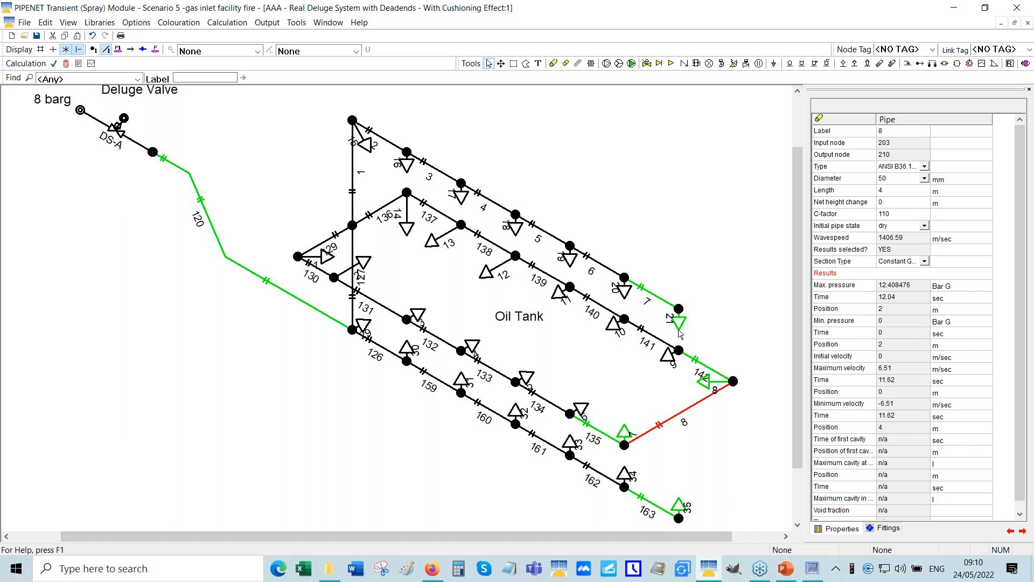
# - Return to the Graph Viewer and compare the nozzle 21 flowrate rise with the minimum air volume in pipe 8
pyautogui.click(812, 569)
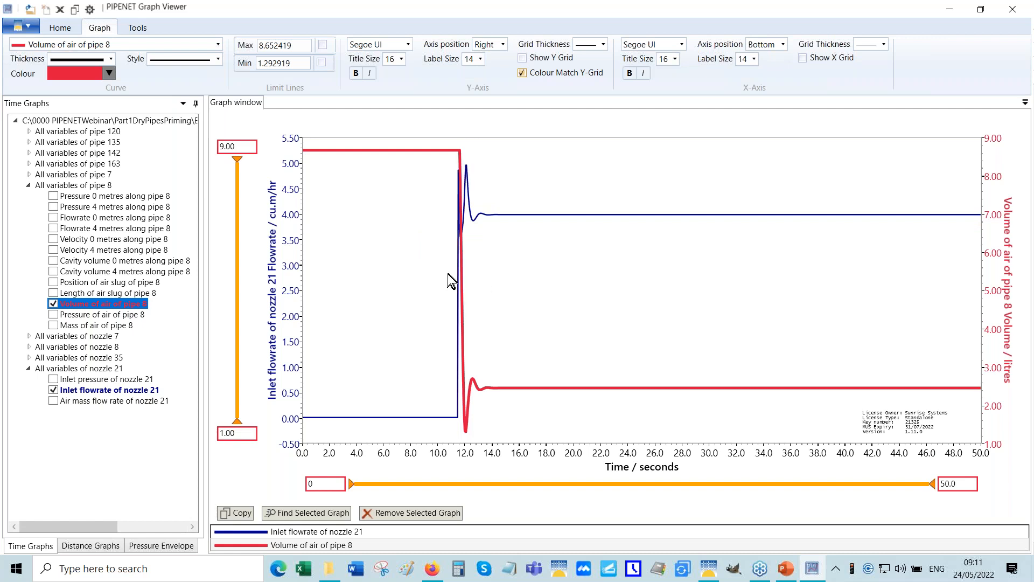
pyautogui.moveTo(455, 177)
pyautogui.moveTo(467, 428)
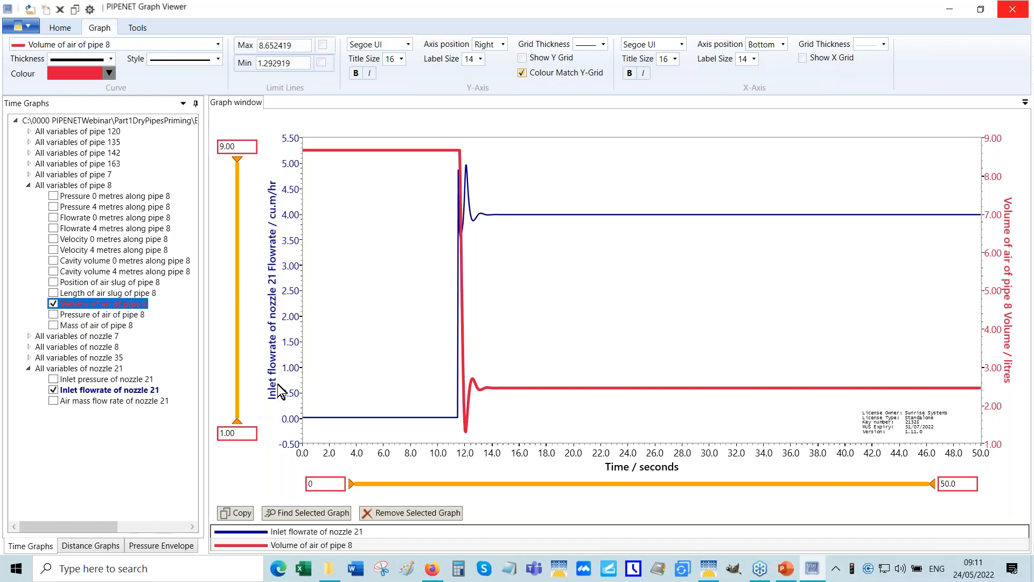
# - Replace the nozzle 21 flowrate curve with the inlet flowrate of nozzle 8 beside pipe 8's air volume
pyautogui.click(53, 390)
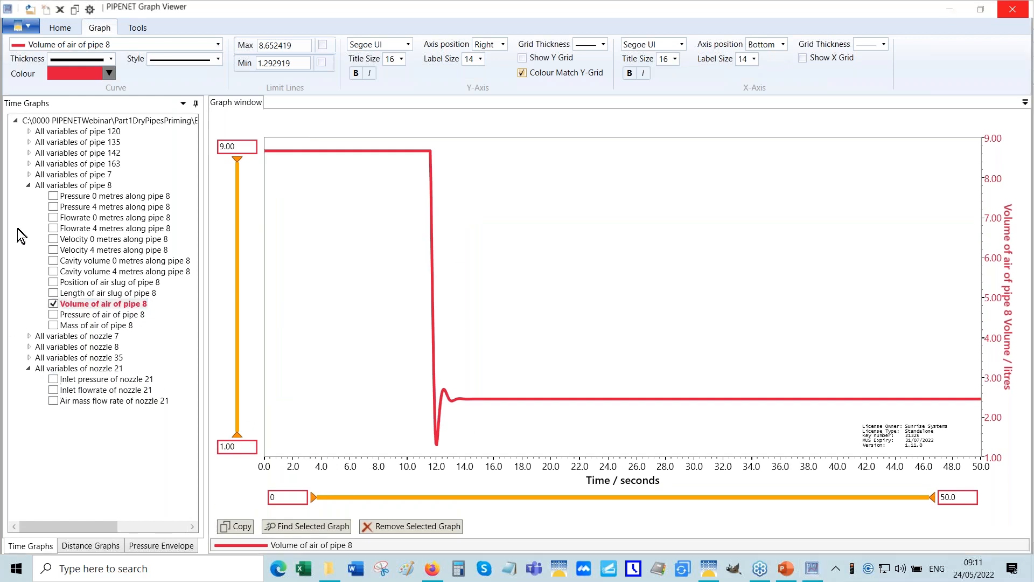
pyautogui.click(29, 185)
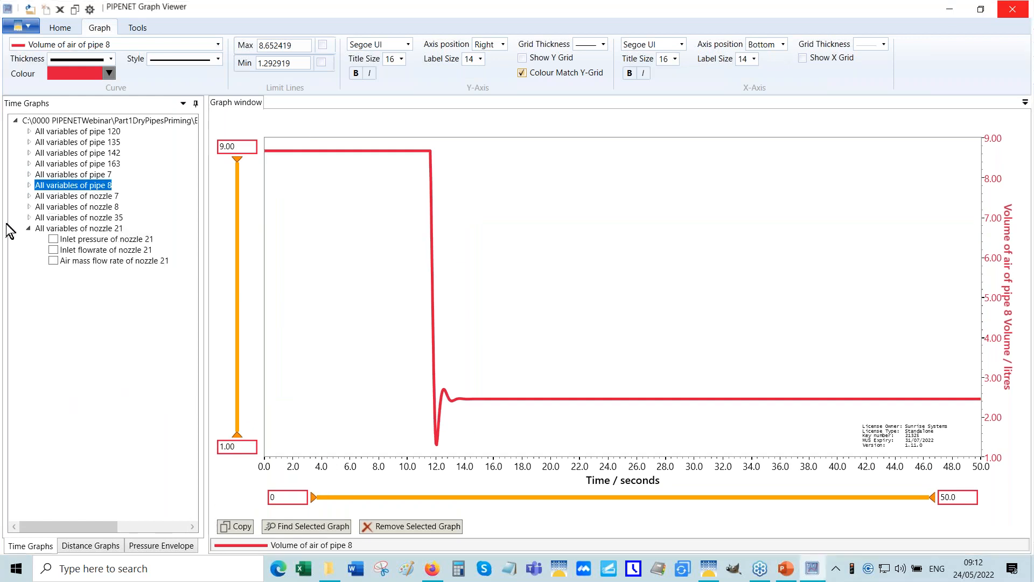
pyautogui.click(29, 207)
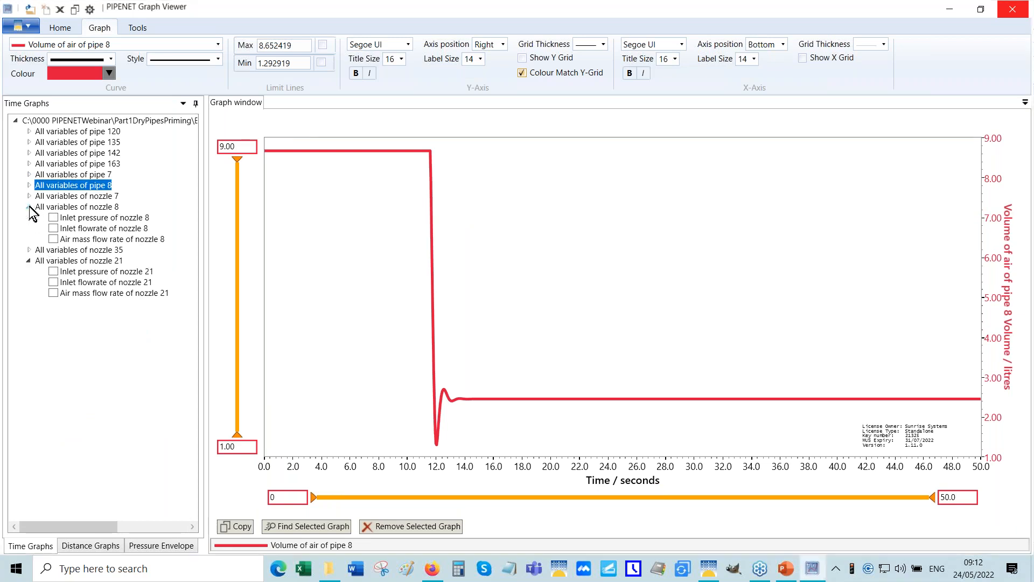
pyautogui.click(54, 229)
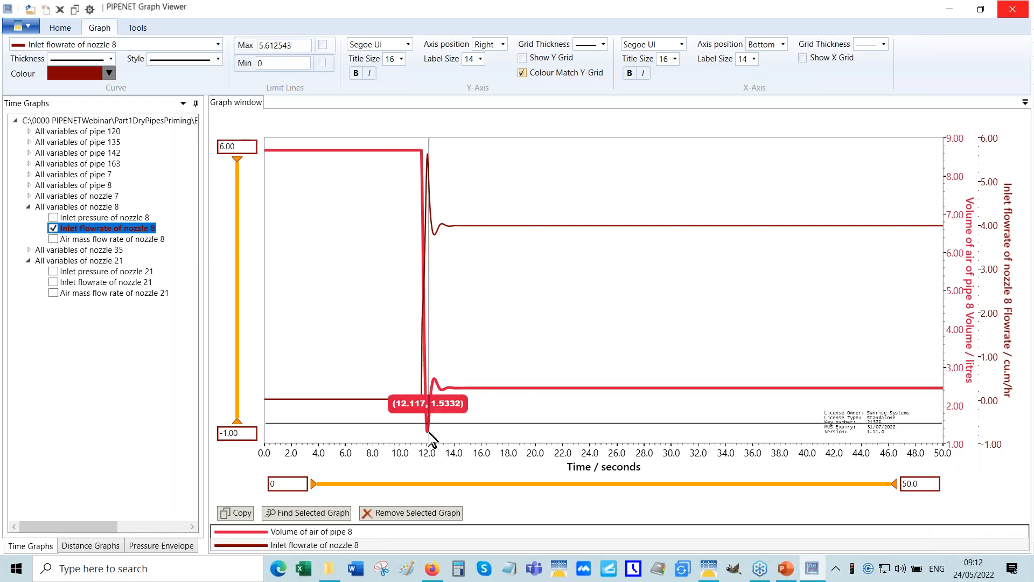
# - Compare nozzle 8's inlet flowrate peak and pipe 8's minimum air volume with pipe 8 in the network, and close the graphs
pyautogui.moveTo(430, 439)
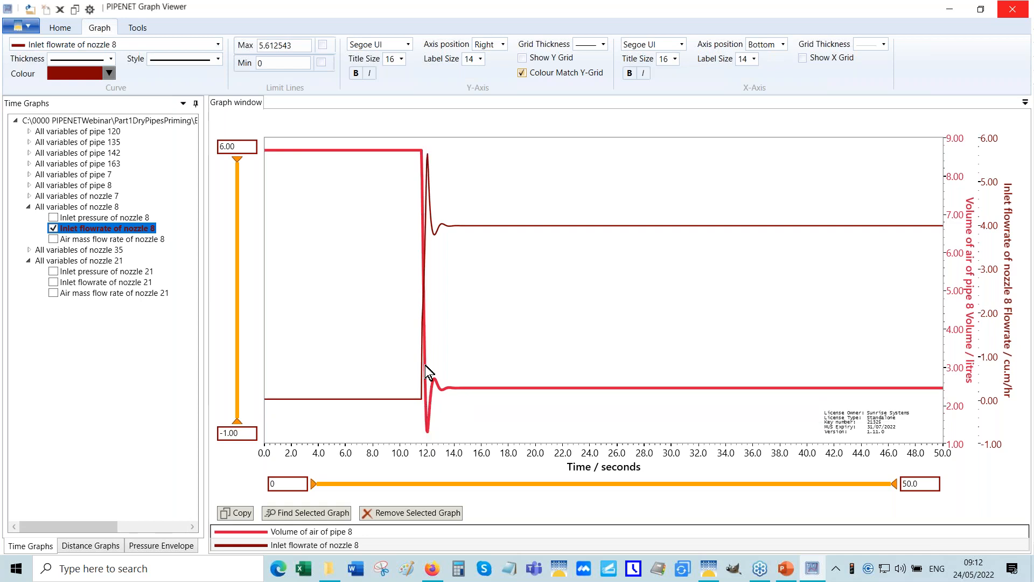
pyautogui.moveTo(435, 235)
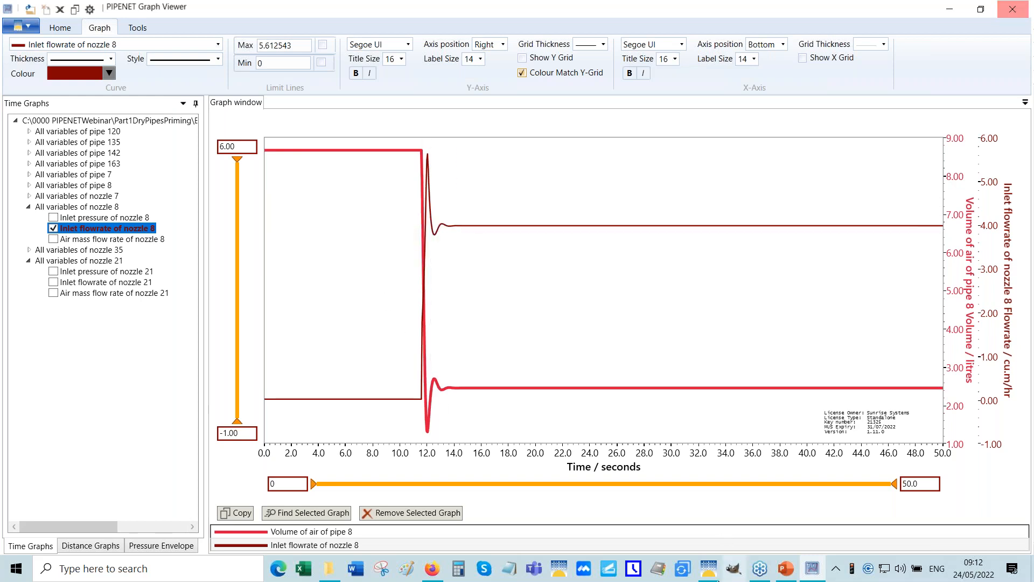
pyautogui.click(709, 569)
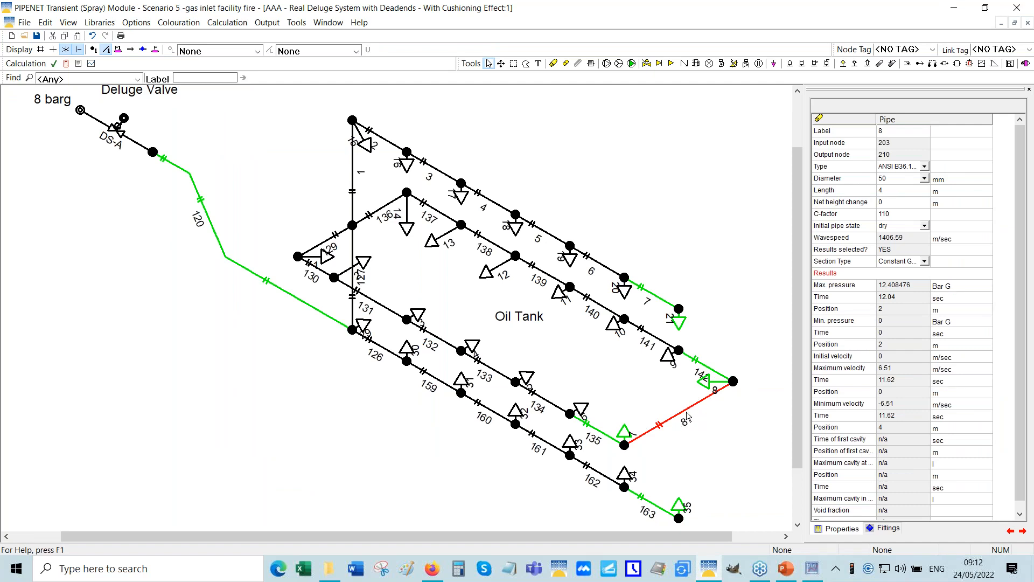
pyautogui.click(810, 570)
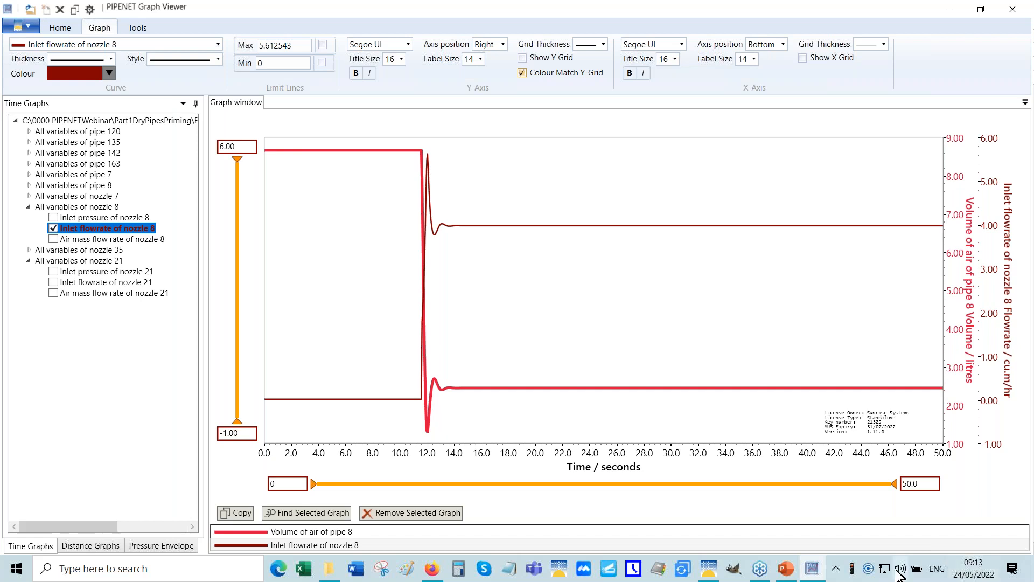
pyautogui.click(808, 569)
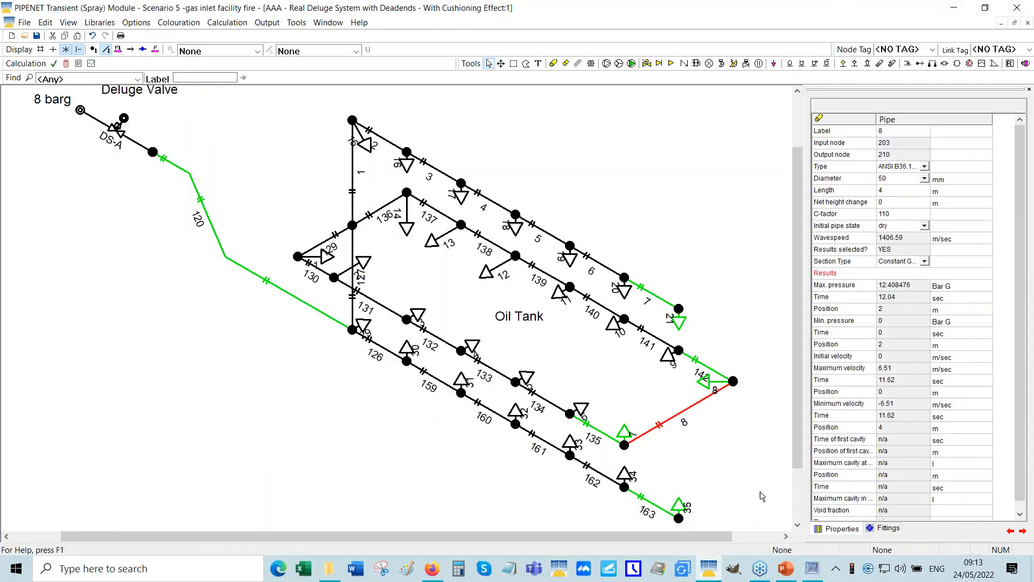
pyautogui.click(812, 569)
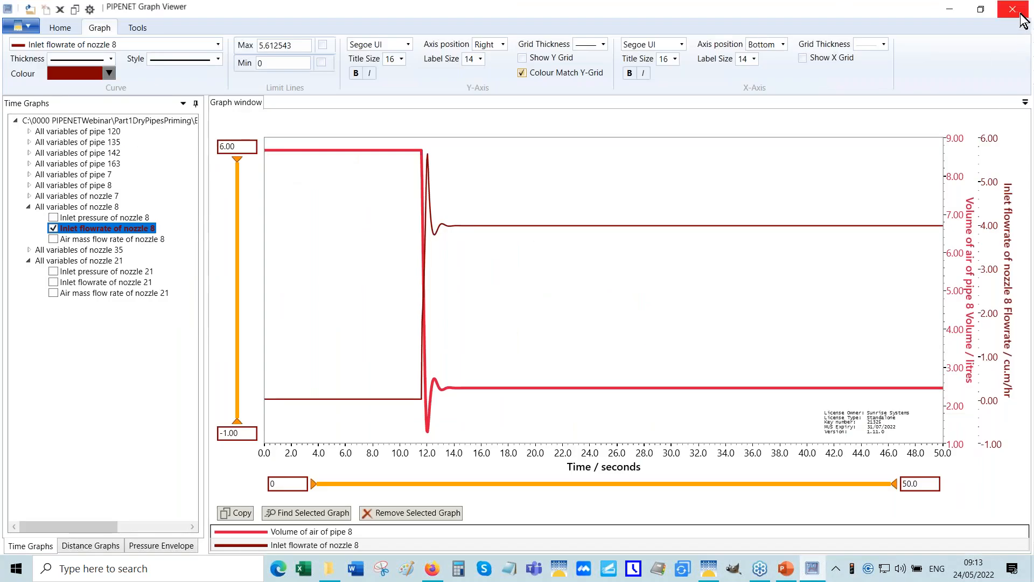
pyautogui.click(1020, 20)
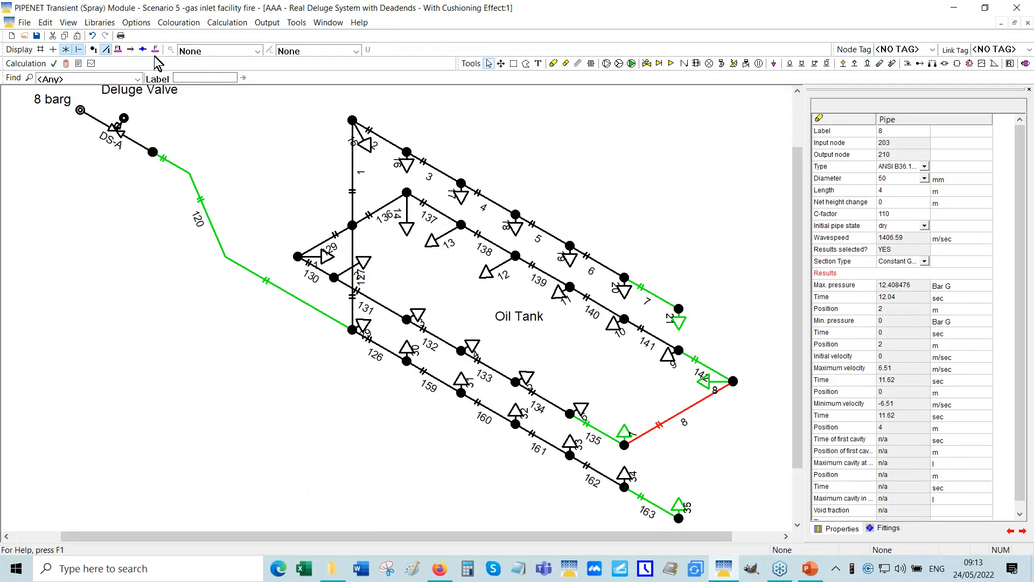
# - Disable the air-cushion effect for dry pipes in the network's module options
pyautogui.click(136, 24)
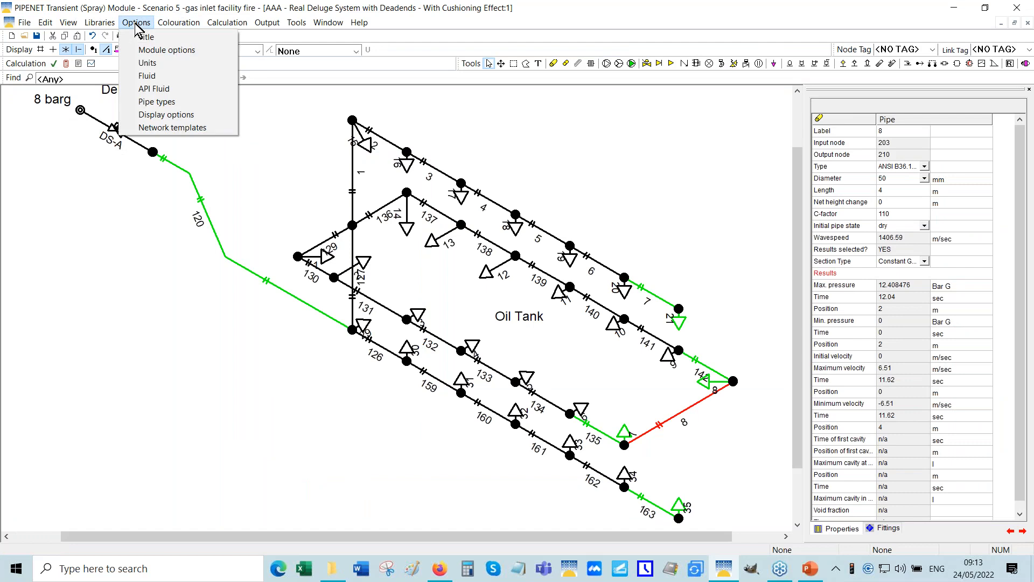
pyautogui.click(154, 52)
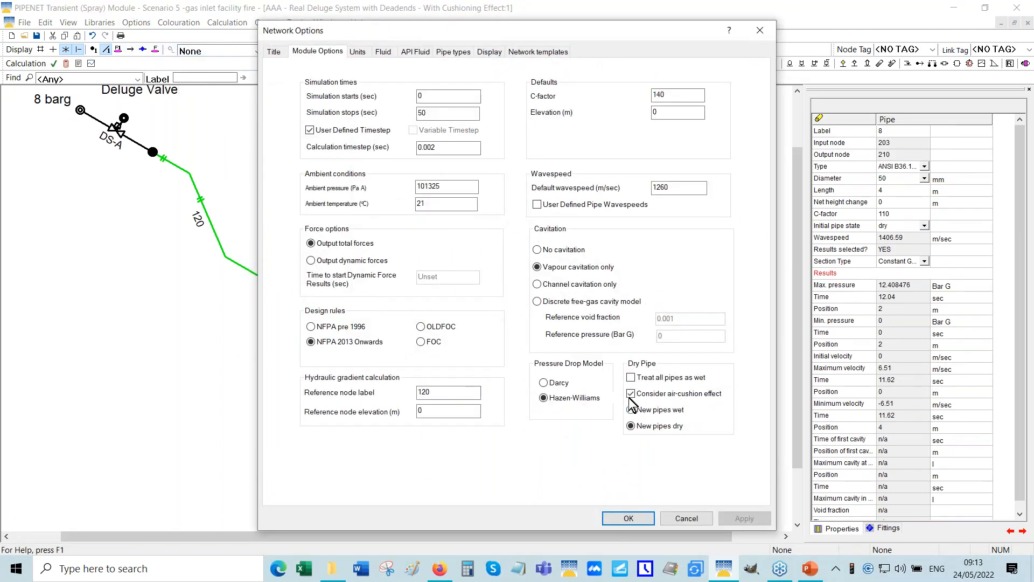
pyautogui.click(630, 395)
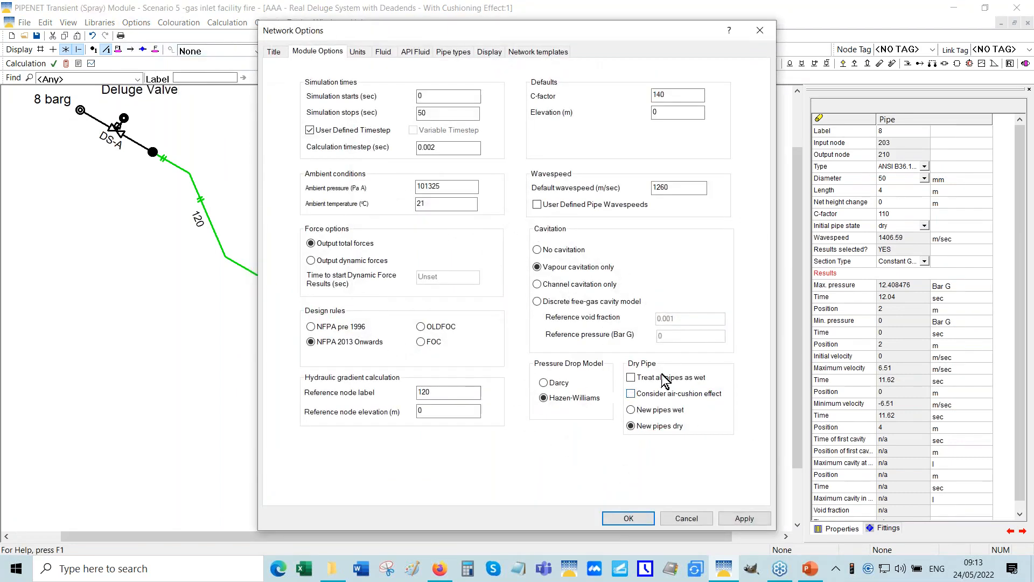
pyautogui.click(616, 519)
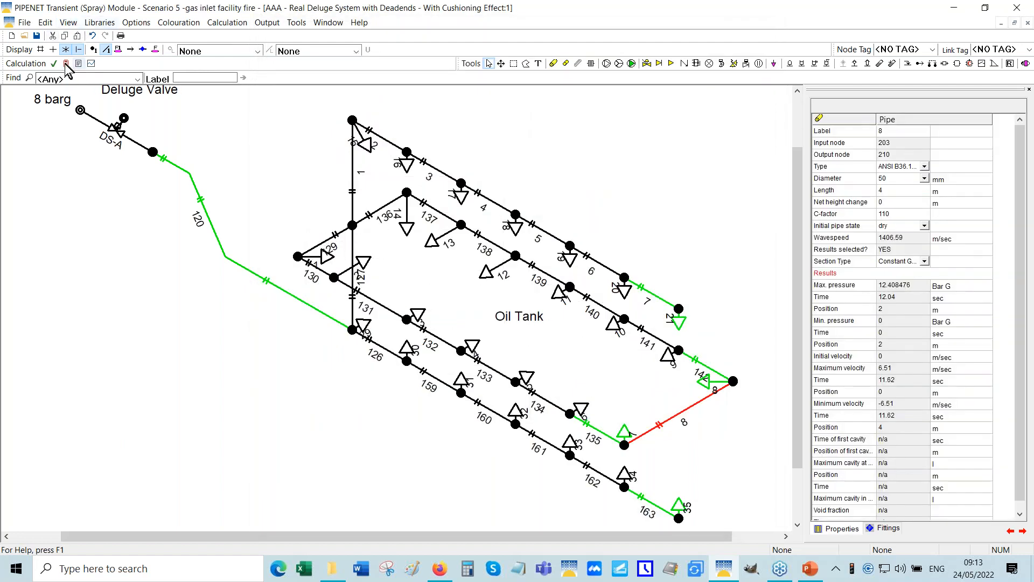
# - Run the transient calculation of the cushioning network with the existing output options and dismiss the finished calculator
pyautogui.click(67, 63)
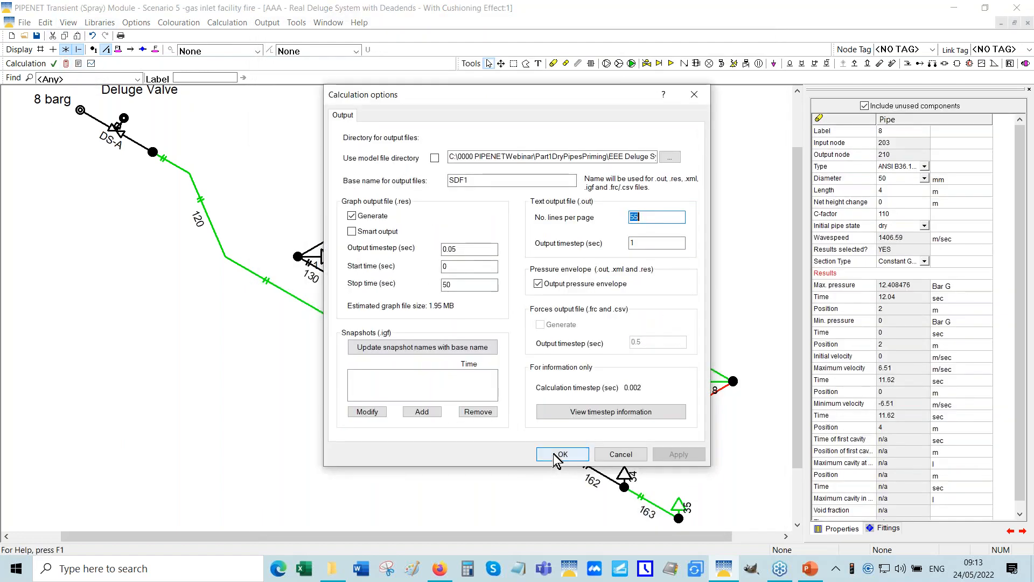
pyautogui.click(563, 454)
pyautogui.click(561, 338)
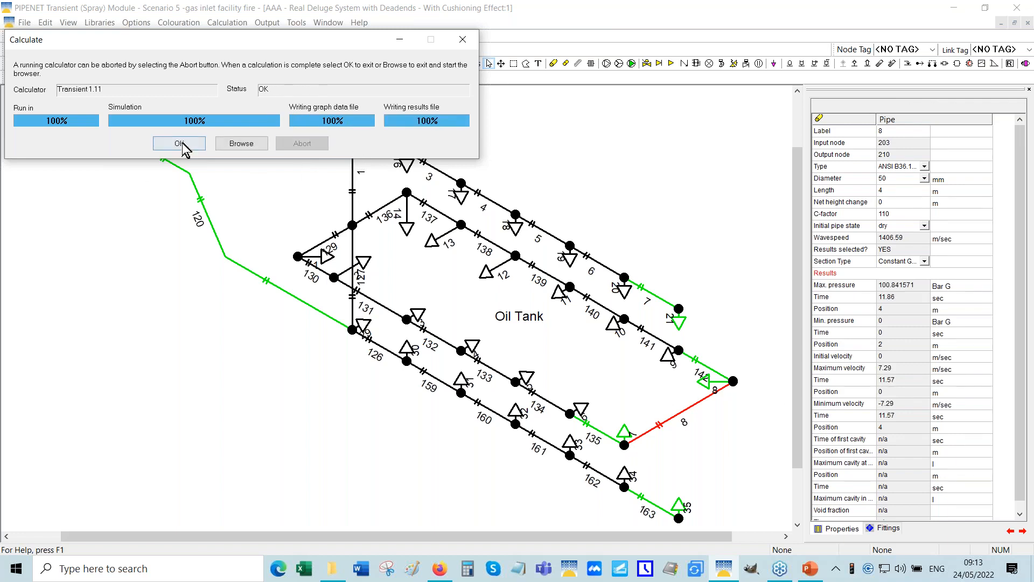
pyautogui.click(181, 144)
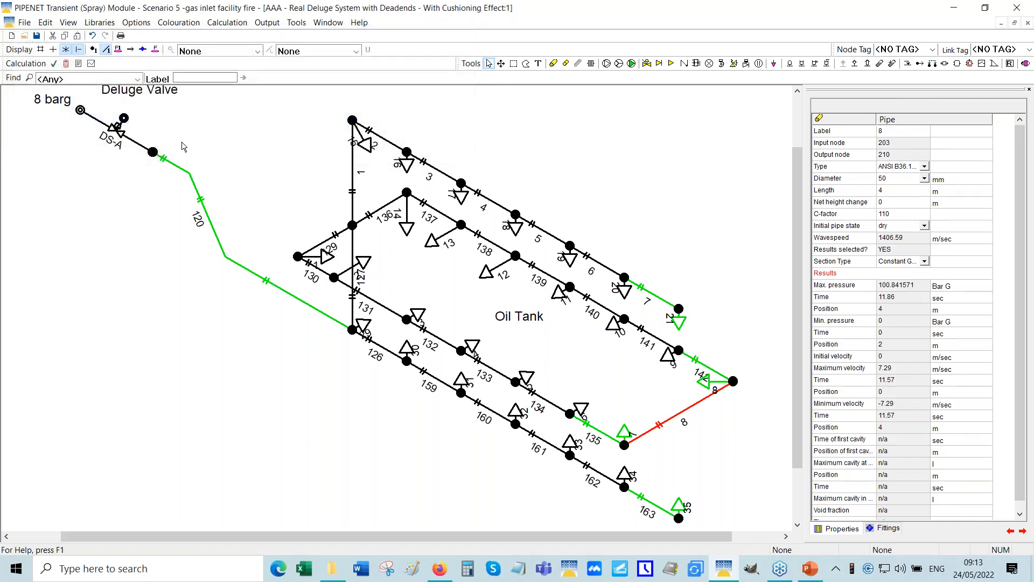
# - Open the new results in a maximised Graph Viewer and plot the volume of air of pipe 8
pyautogui.click(92, 64)
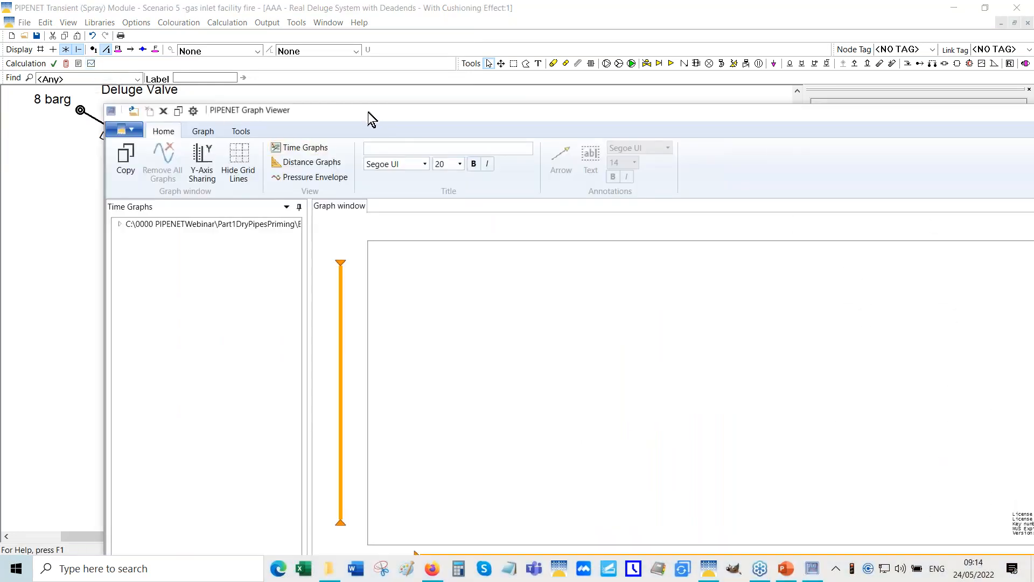
pyautogui.doubleClick(367, 112)
pyautogui.click(17, 121)
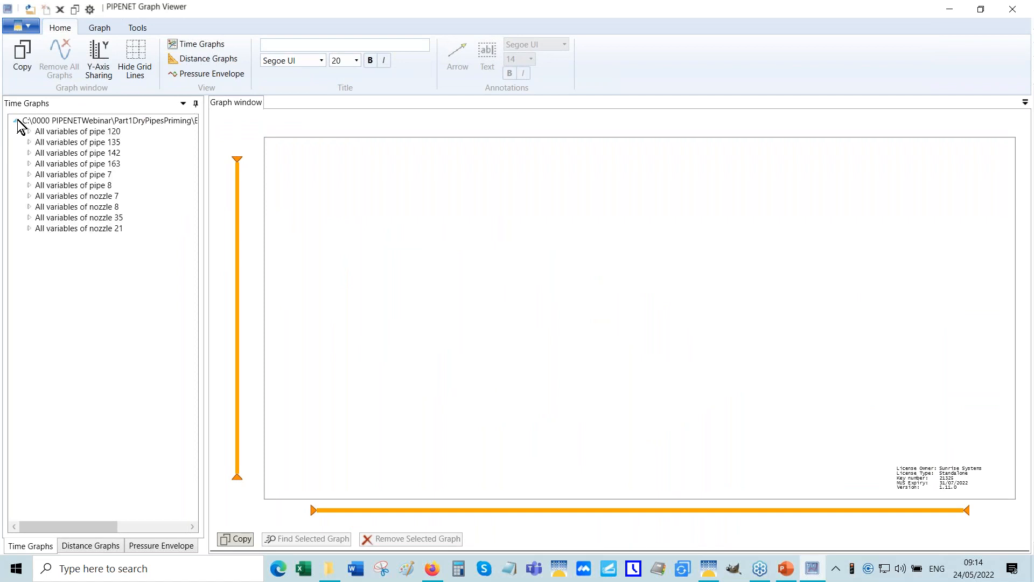
pyautogui.click(29, 186)
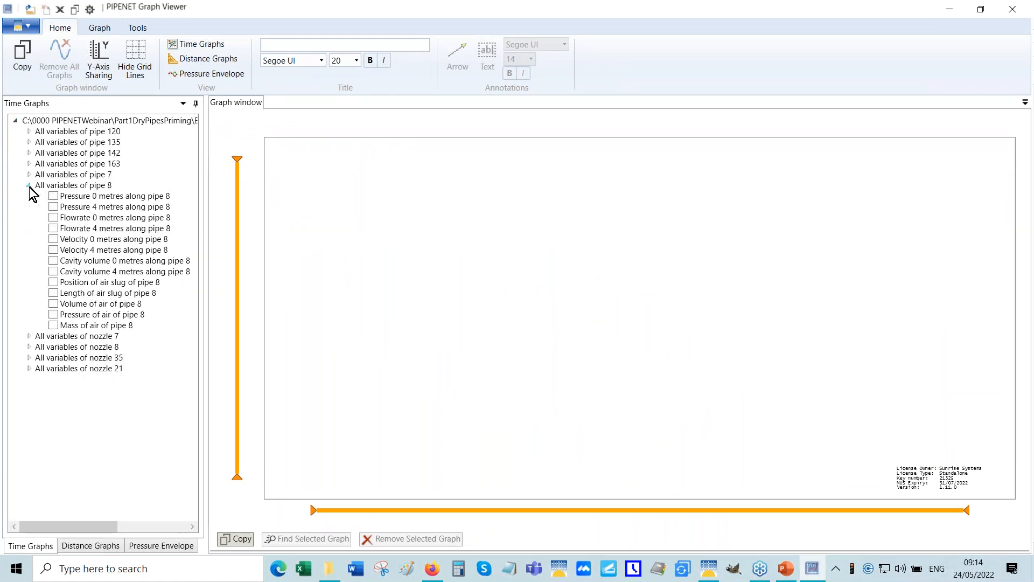
pyautogui.click(53, 304)
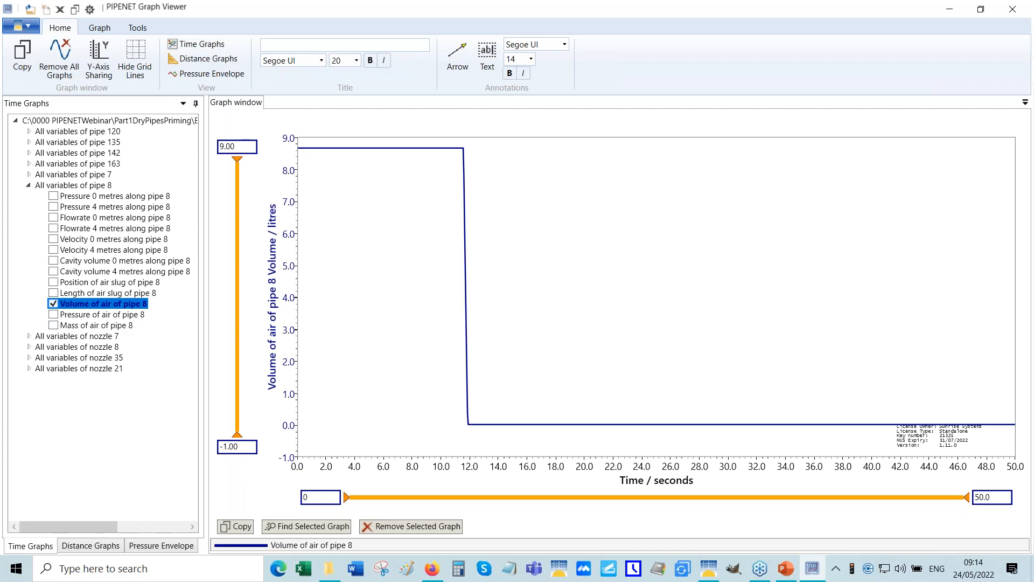
# - Read pipe 8's air volume before, during and after the sudden drop on the curve, and close the Graph Viewer
pyautogui.click(511, 443)
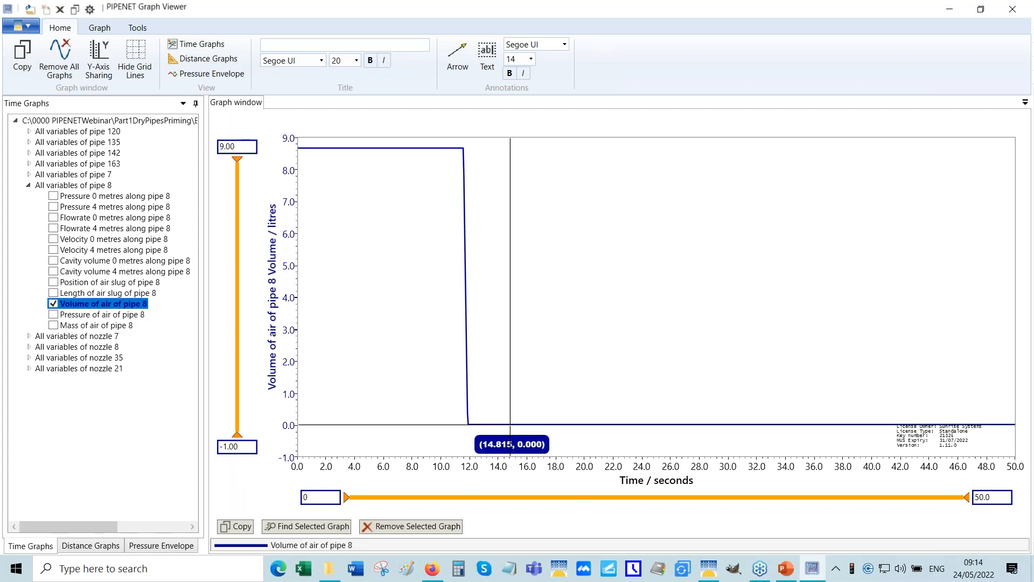
pyautogui.click(348, 147)
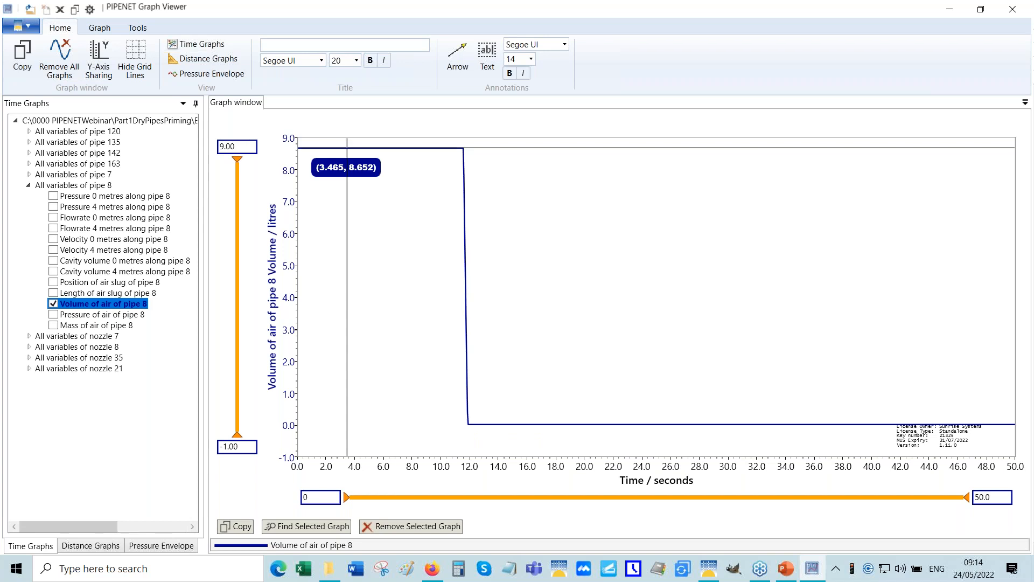
pyautogui.click(467, 414)
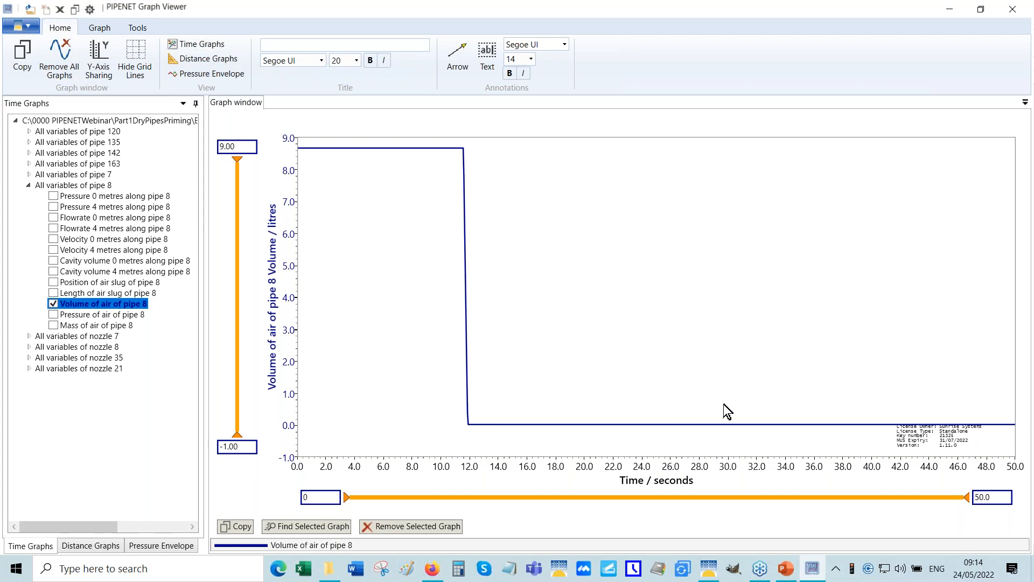
pyautogui.click(472, 430)
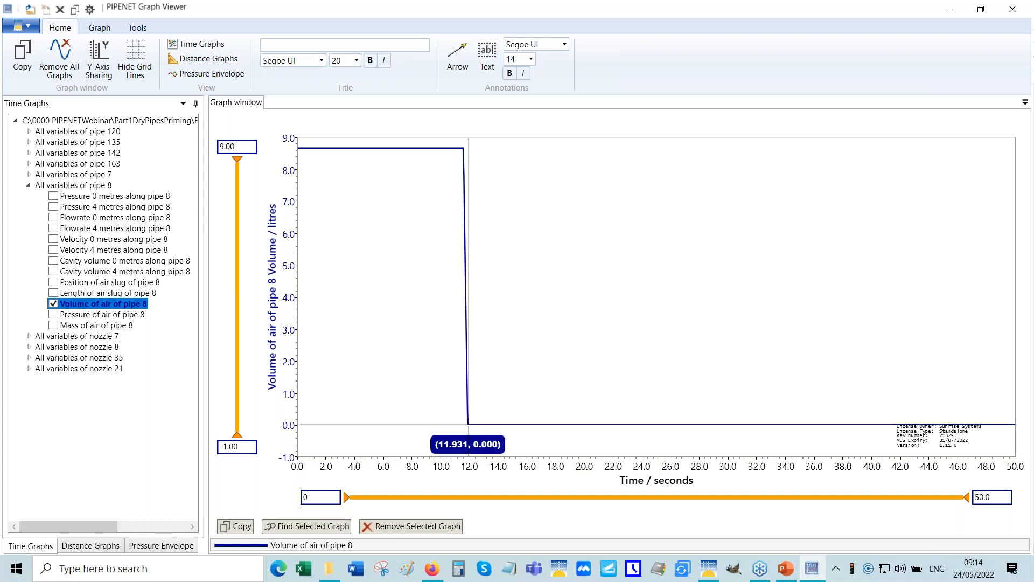
pyautogui.click(1011, 12)
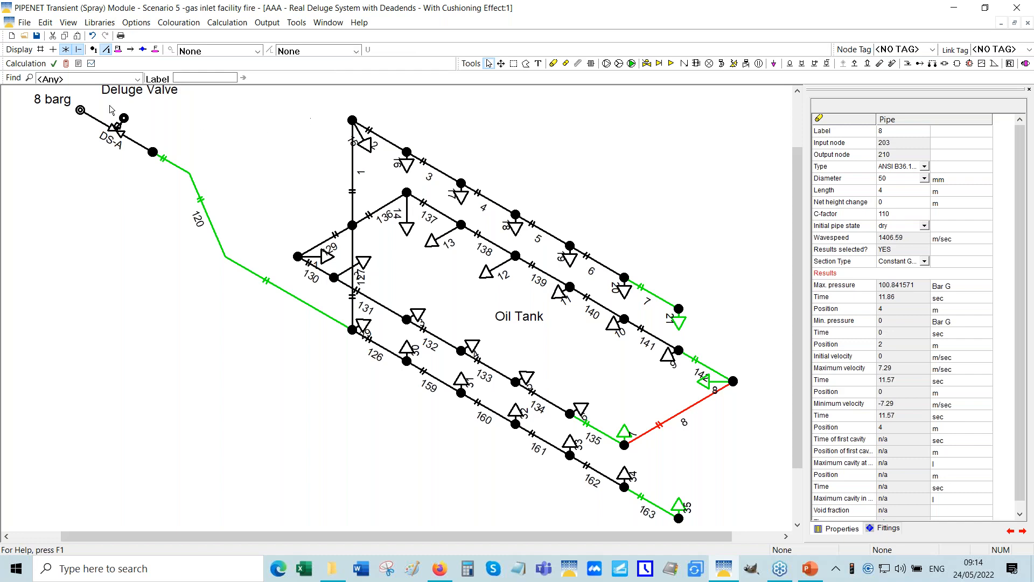
# - Open "BBB - Real Deluge System with Deadends - Without Cushioning Effect" without saving the current network, and enlarge its schematic to fill the window
pyautogui.click(25, 37)
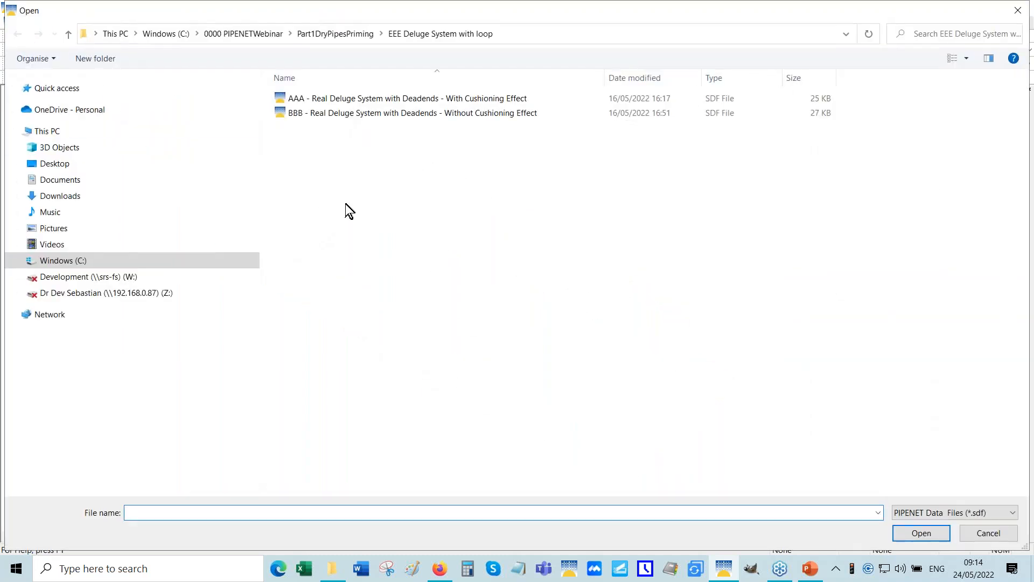
pyautogui.click(354, 113)
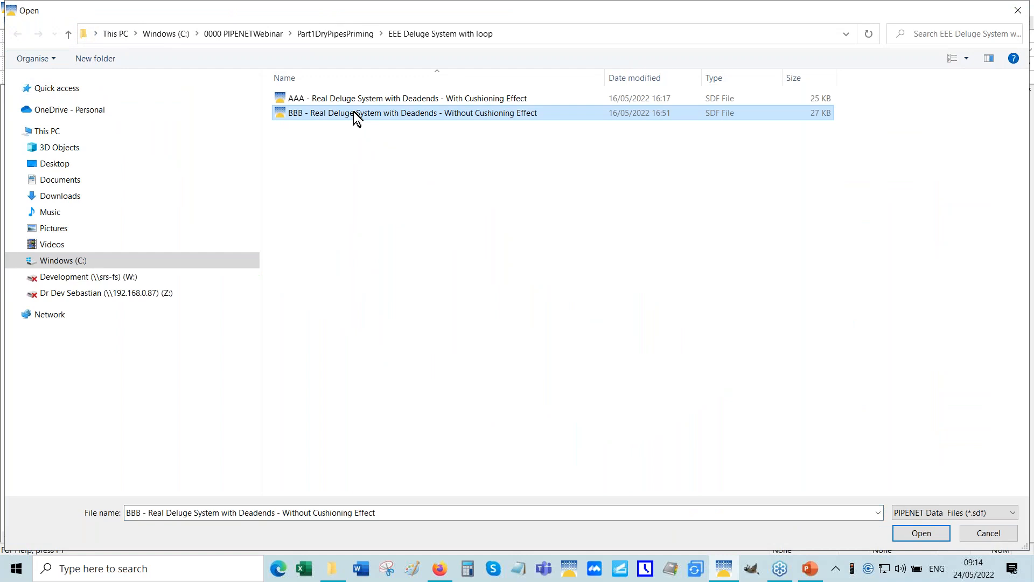
pyautogui.click(907, 531)
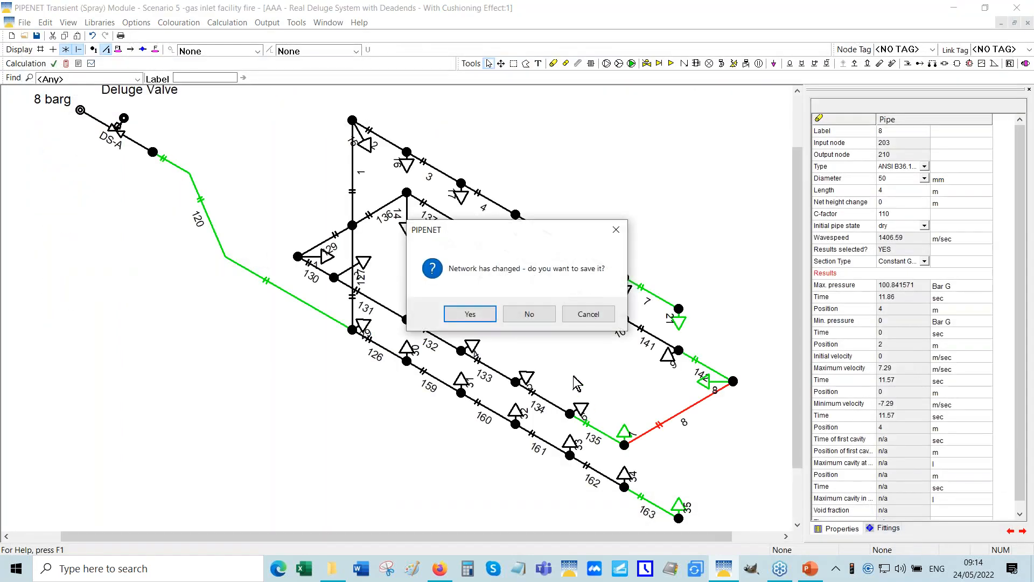
pyautogui.click(509, 316)
pyautogui.click(558, 320)
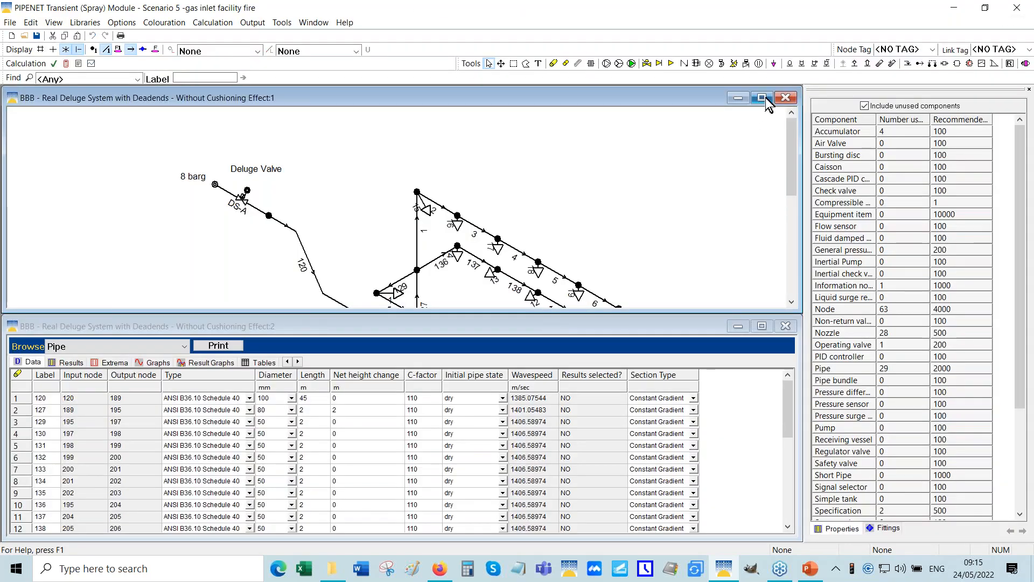
pyautogui.click(765, 98)
pyautogui.rightClick(530, 171)
pyautogui.click(552, 270)
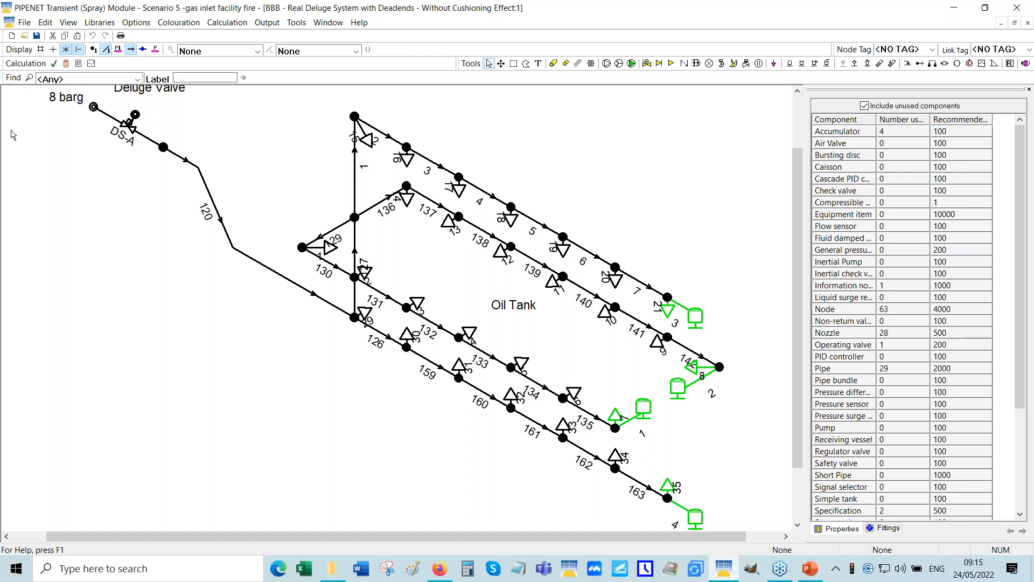
# - Run the calculation of the network without cushioning, accepting the model file's directory for output, and dismiss the finished calculator
pyautogui.click(66, 63)
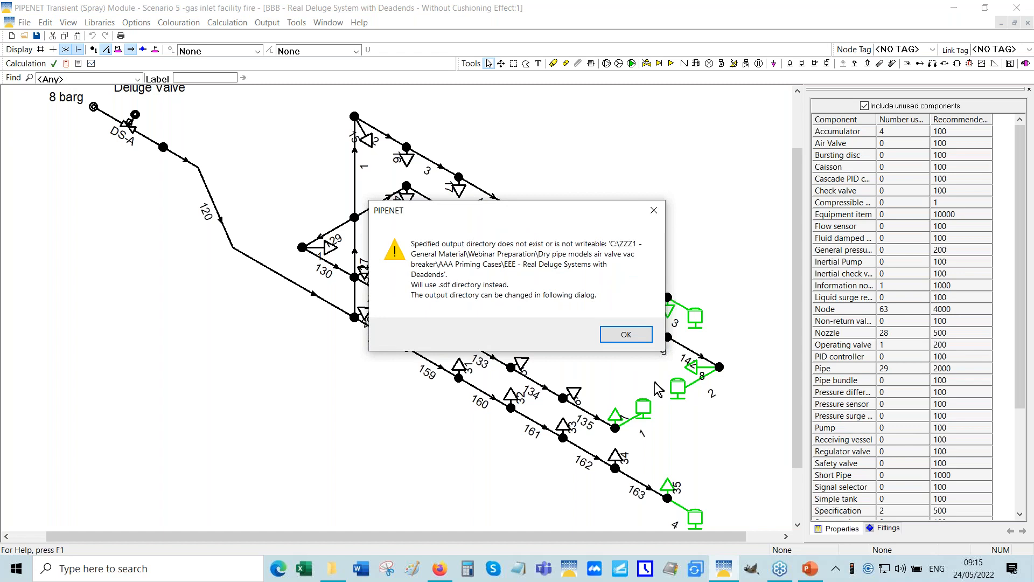
pyautogui.click(618, 338)
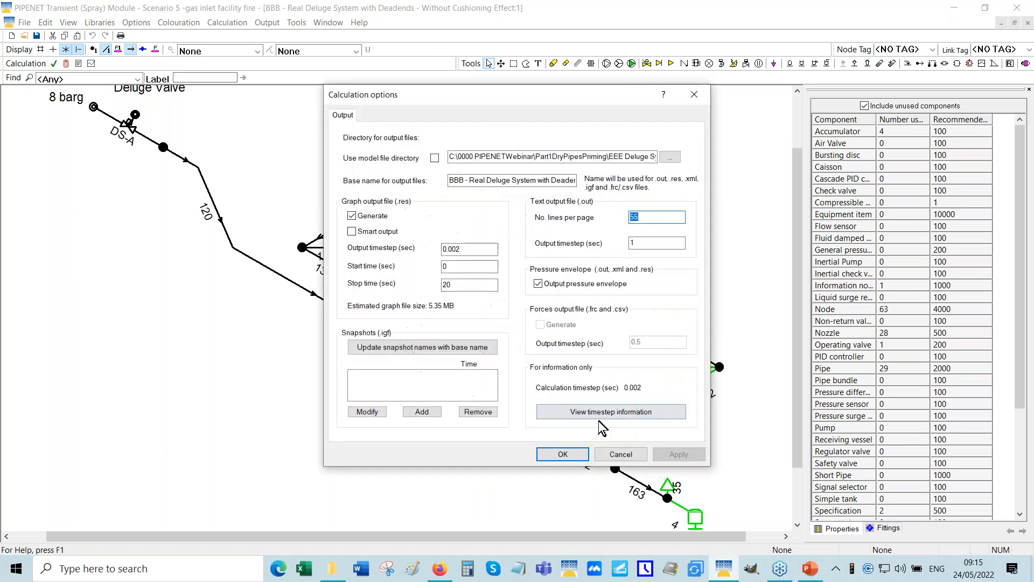
pyautogui.click(553, 454)
pyautogui.click(560, 344)
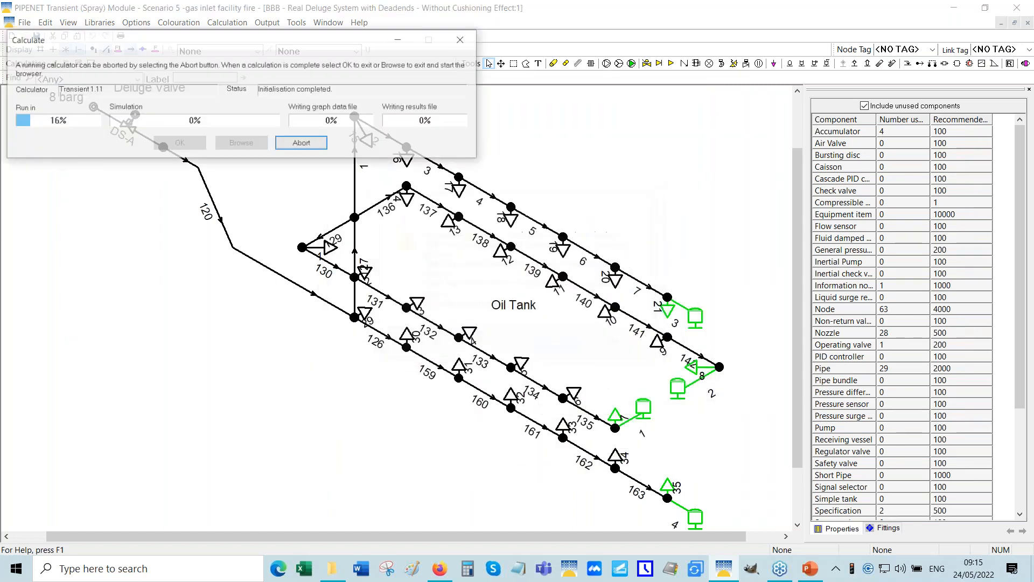
pyautogui.moveTo(205, 45); pyautogui.dragTo(257, 137)
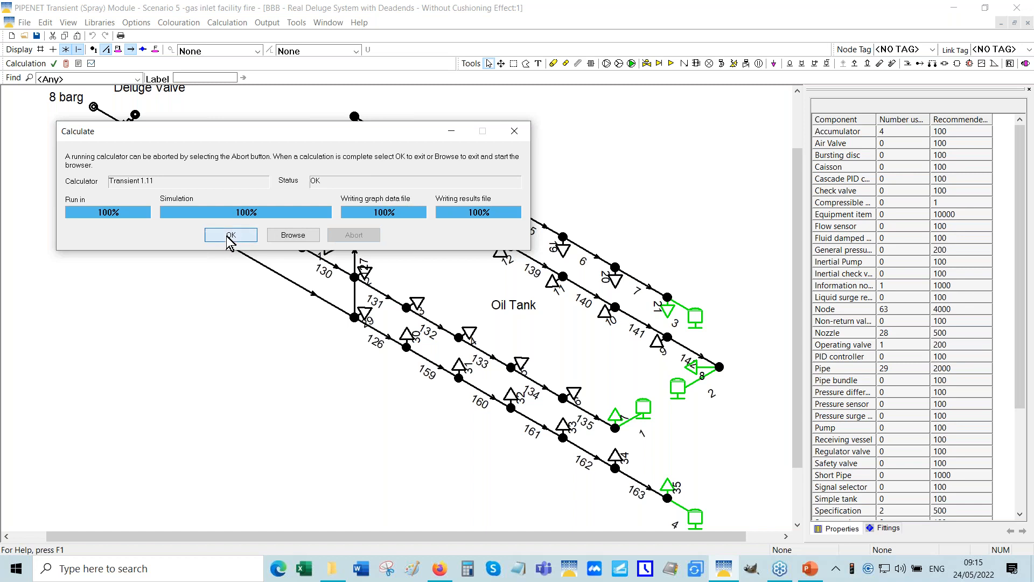
pyautogui.click(228, 237)
# - Open the new results in a maximised Graph Viewer and plot the inlet flowrate of nozzle 8
pyautogui.click(91, 64)
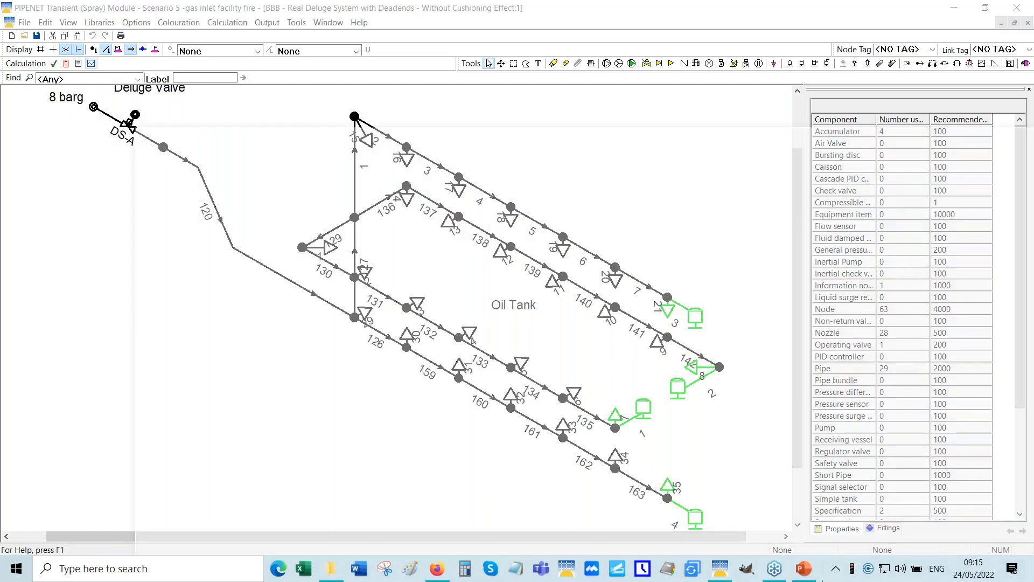
pyautogui.click(137, 242)
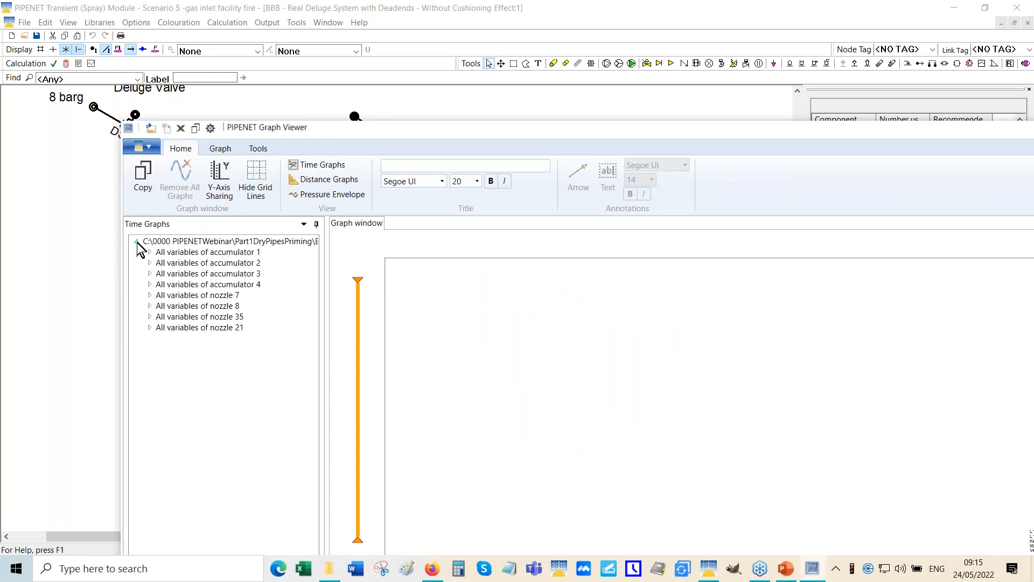
pyautogui.click(149, 306)
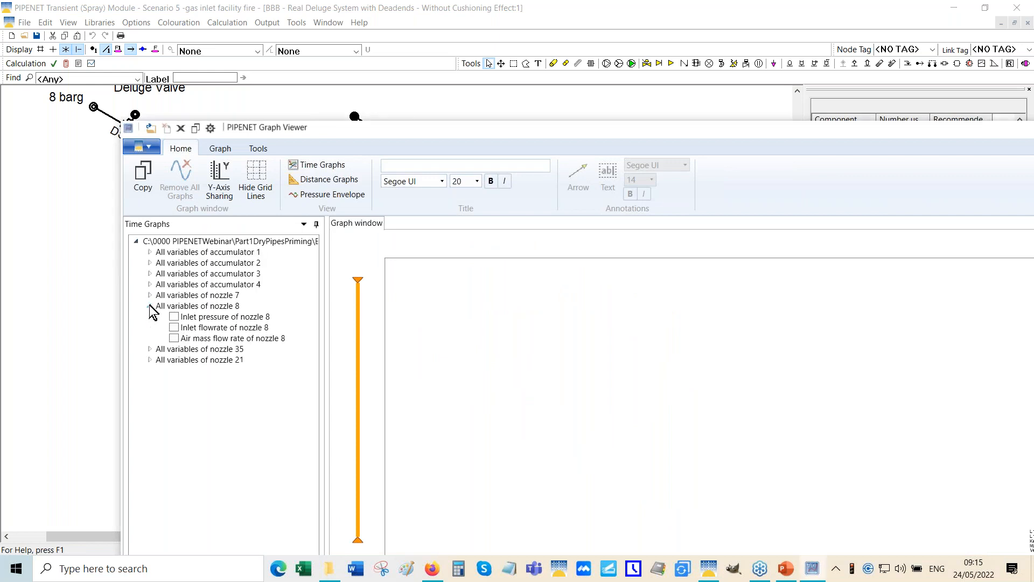
pyautogui.click(174, 327)
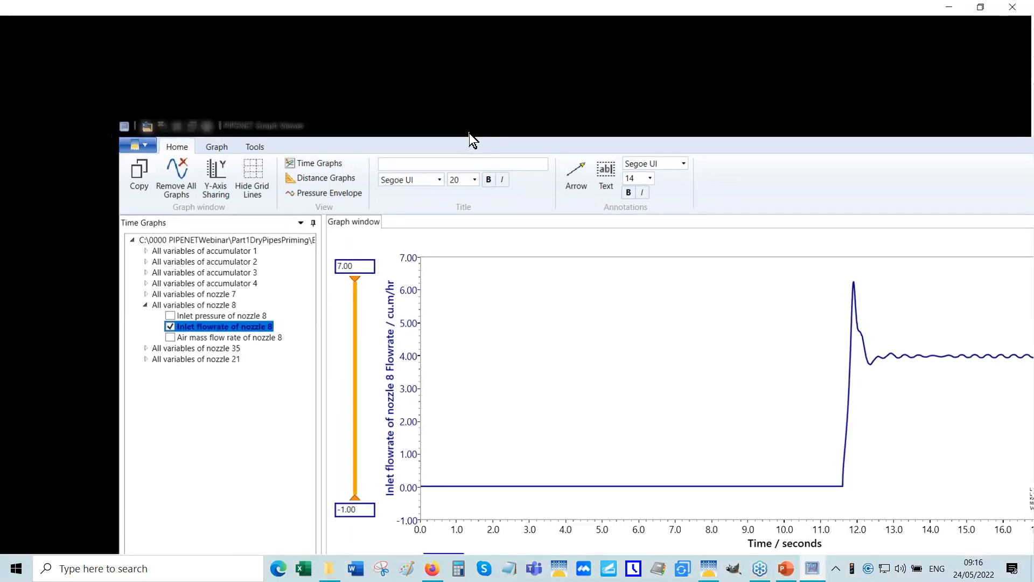
pyautogui.doubleClick(473, 134)
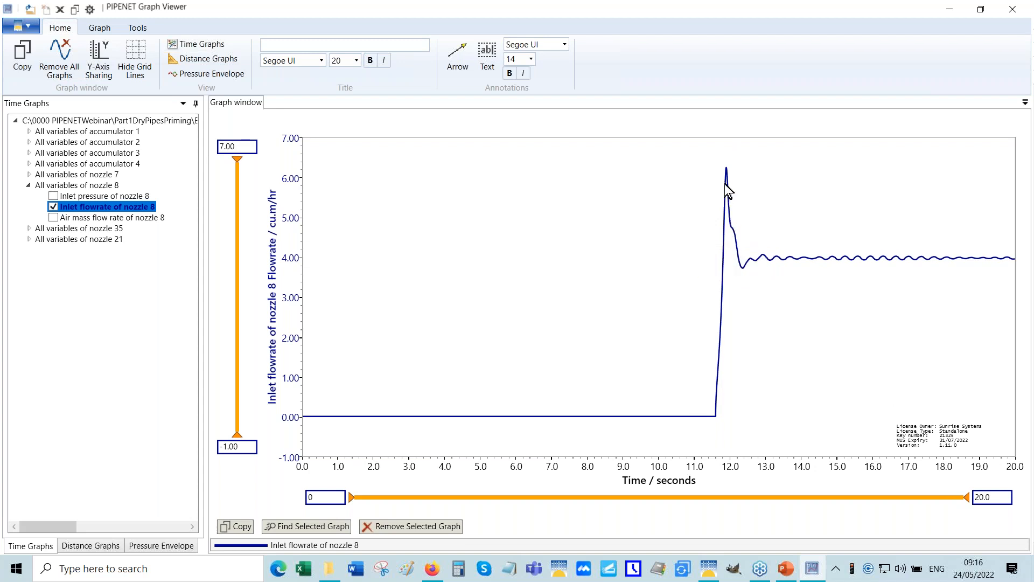
# - Add the inlet flowrate of nozzle 21 to the graph, compare both curves, and close the Graph Viewer
pyautogui.moveTo(782, 259)
pyautogui.hotkey('alt', 'Tab')
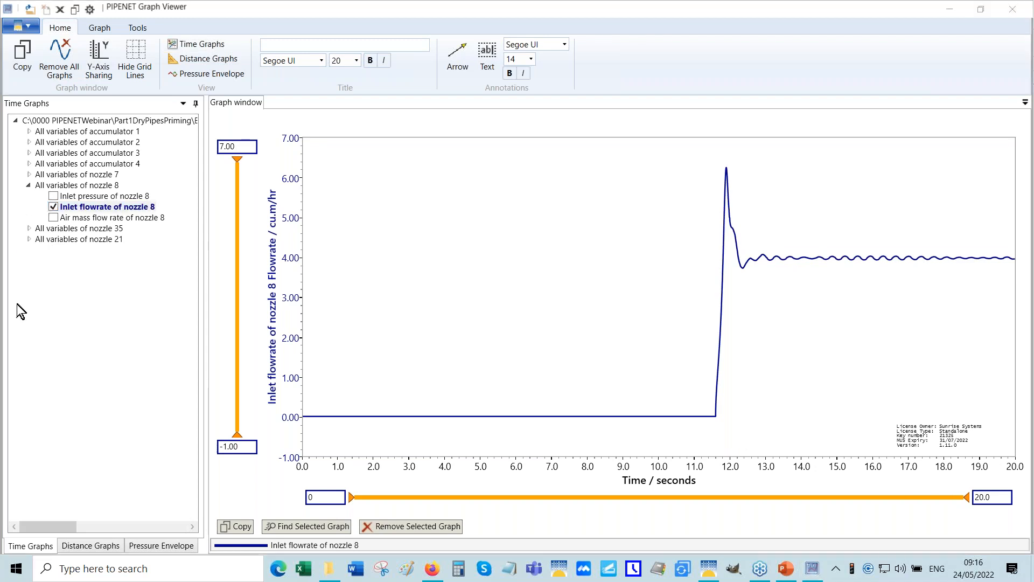
pyautogui.click(29, 239)
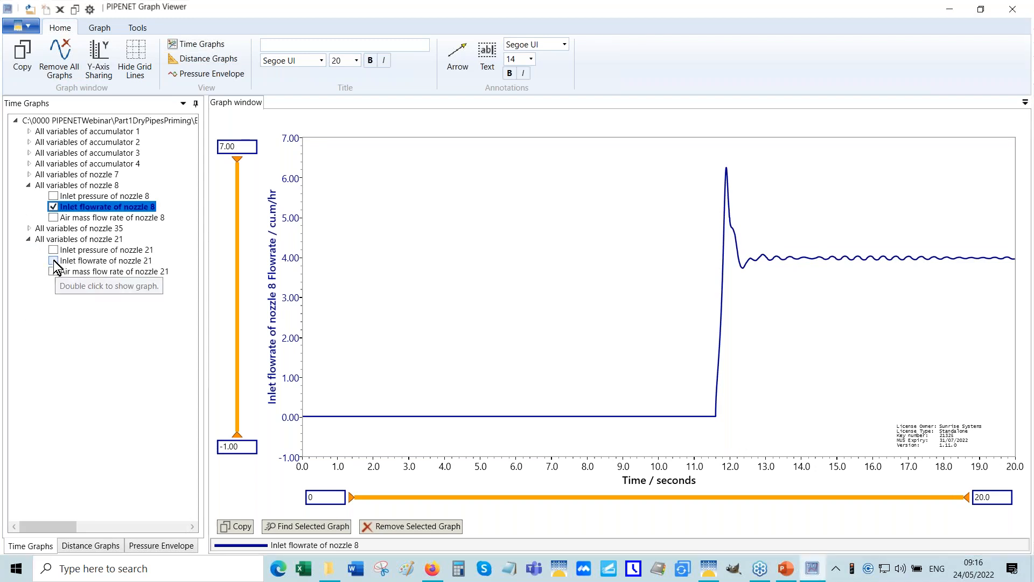
pyautogui.click(53, 260)
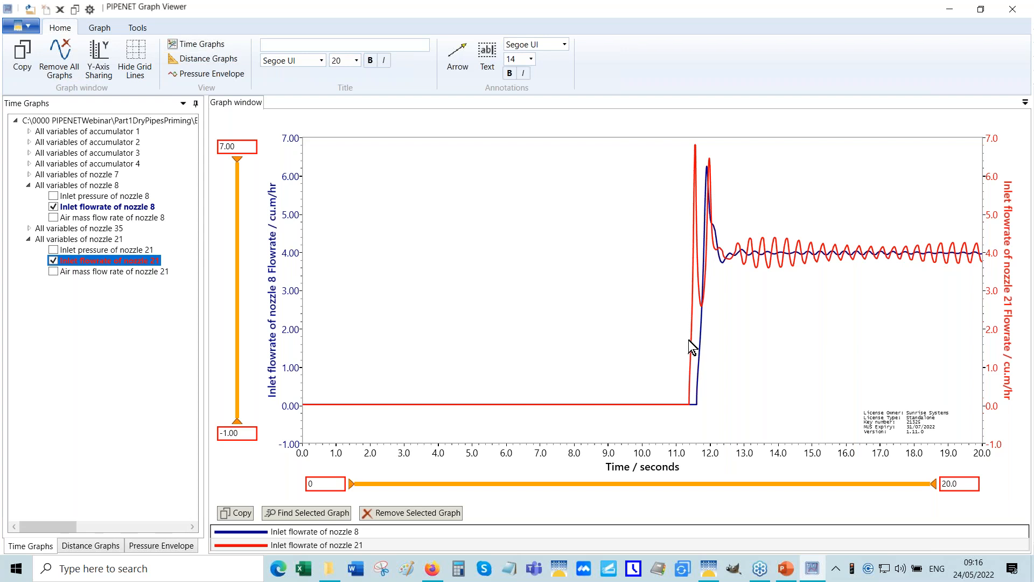
pyautogui.click(1014, 11)
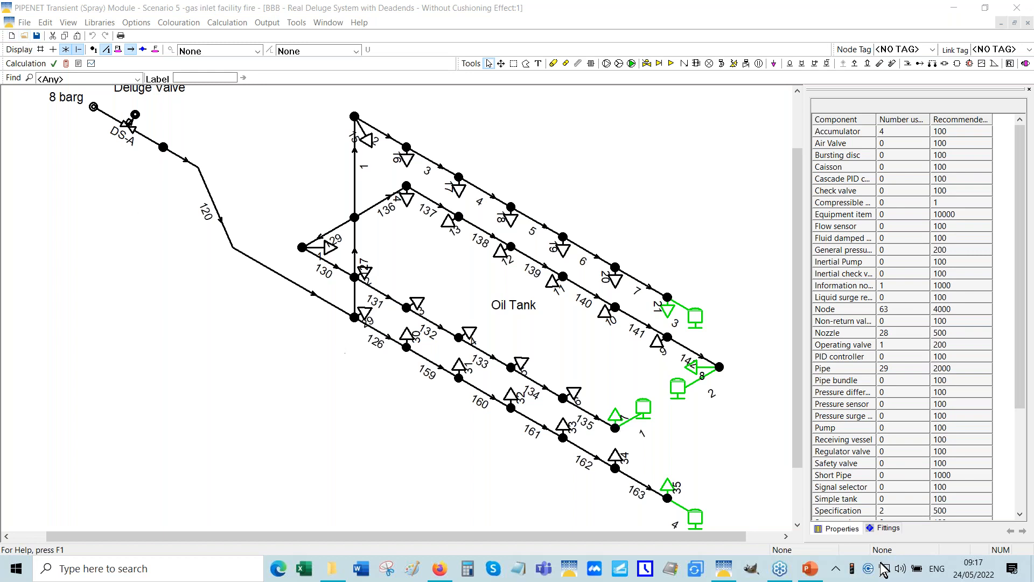
# - Switch to the PowerPoint presentation and advance to slide 15, the network of the firewater system including fire pump with surge tank
pyautogui.click(811, 570)
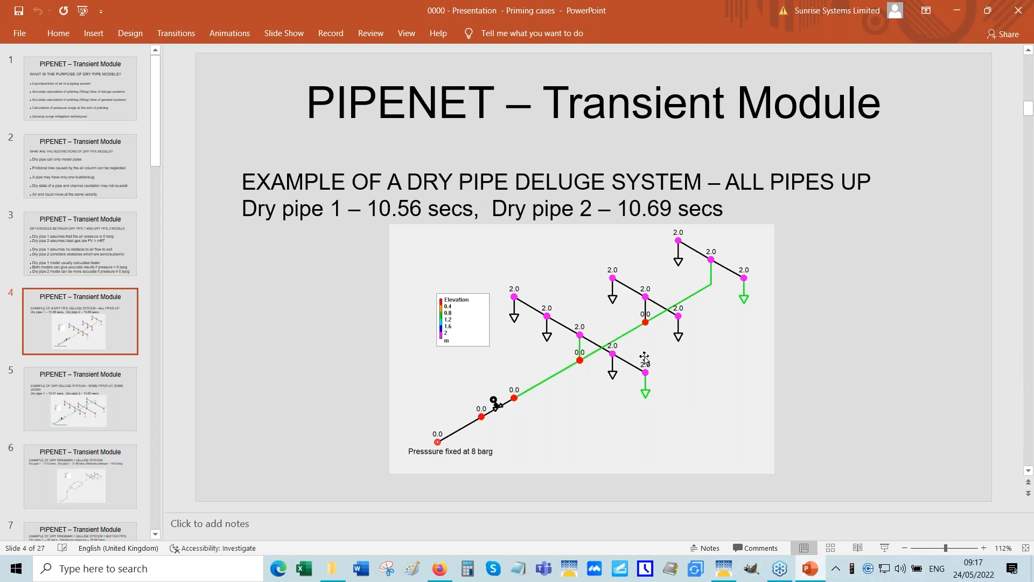
pyautogui.scroll(-5, 645, 359)
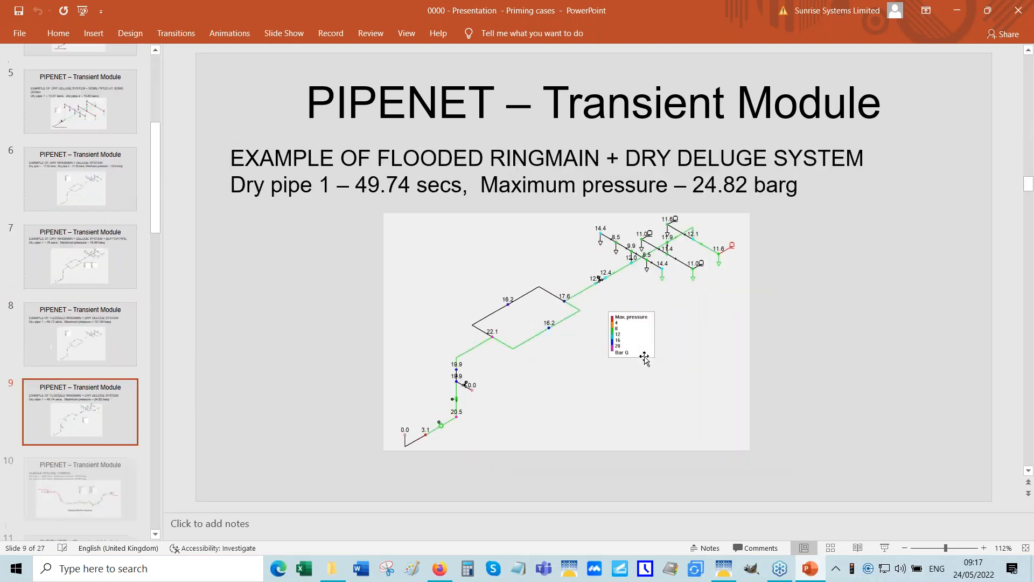
pyautogui.scroll(-1, 645, 358)
pyautogui.scroll(-2, 645, 358)
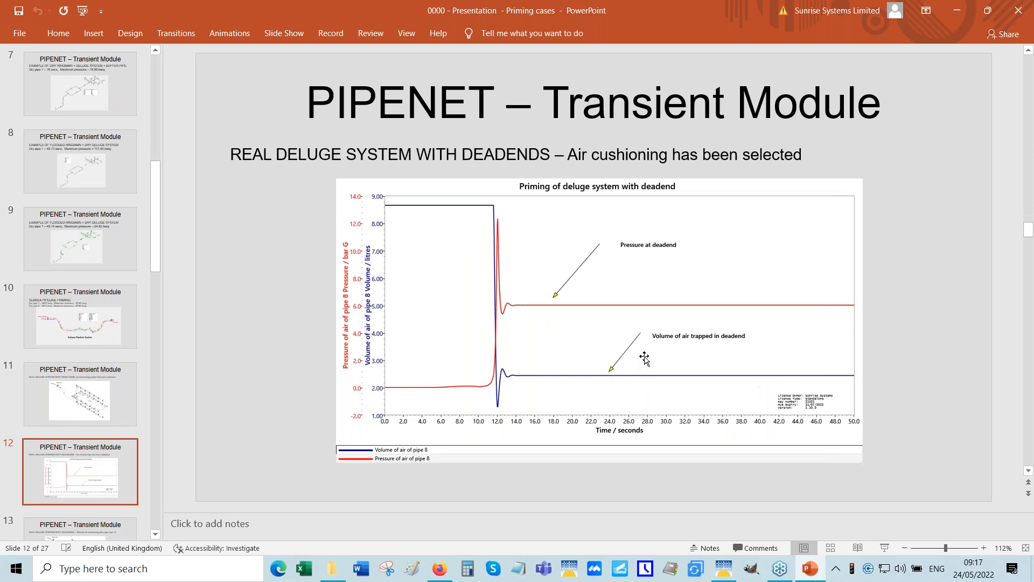
pyautogui.scroll(-2, 645, 358)
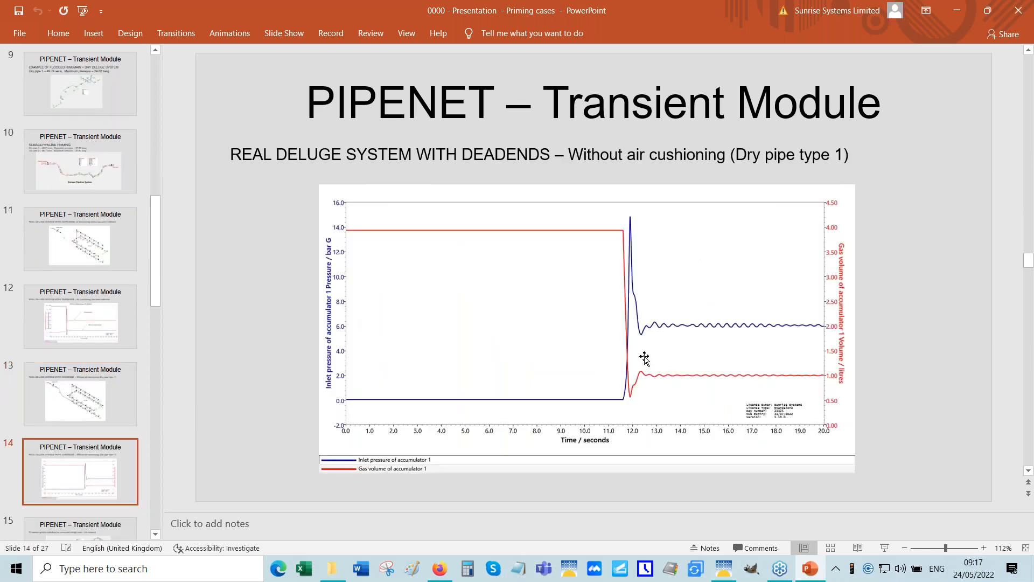
pyautogui.scroll(-1, 645, 359)
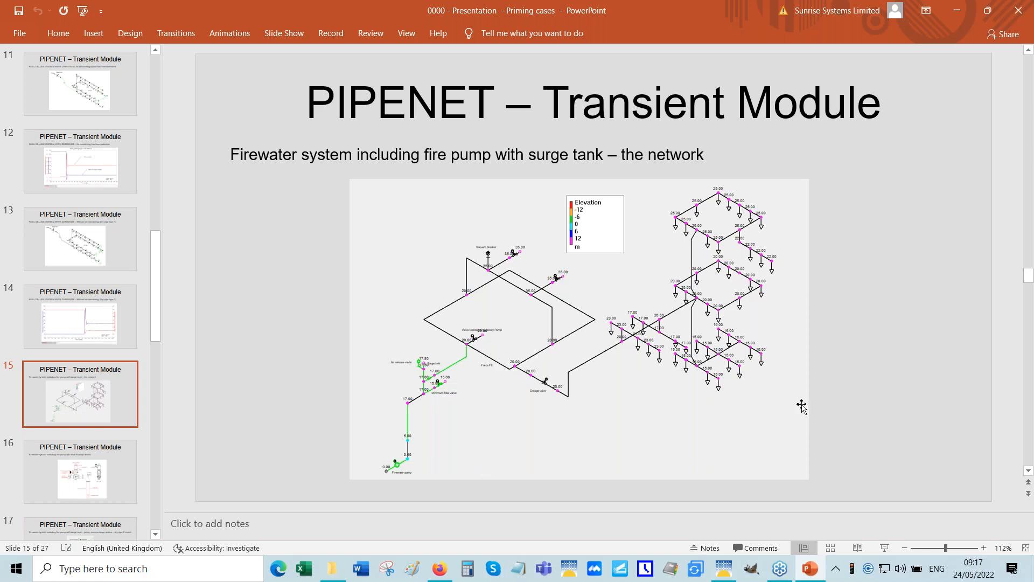
# - Switch back to PIPENET and open "Offshore firewater with vac breaker" from the "FFF Firepump with surge tank and deluge system" folder
pyautogui.click(723, 568)
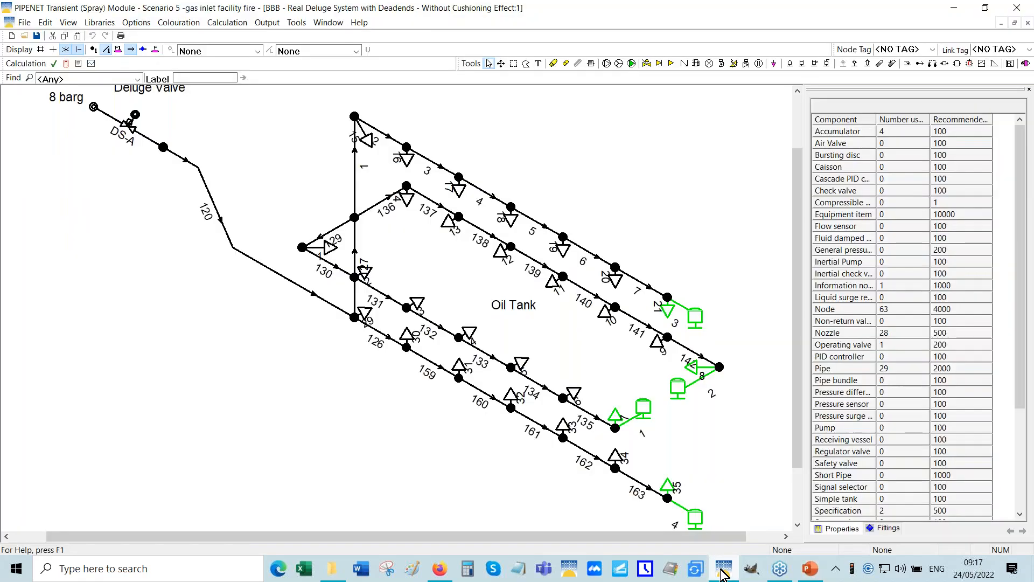
pyautogui.click(25, 36)
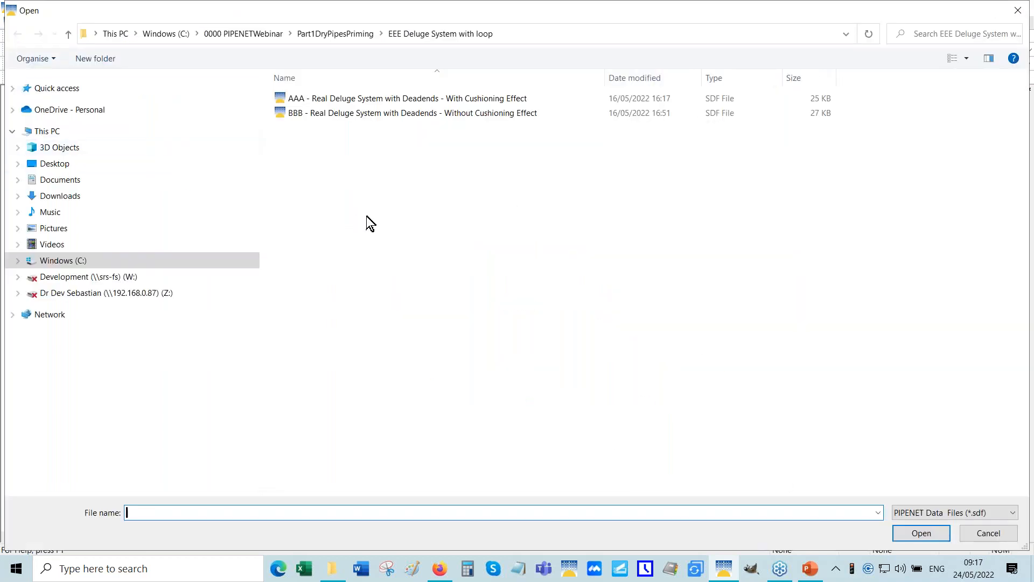
pyautogui.click(336, 34)
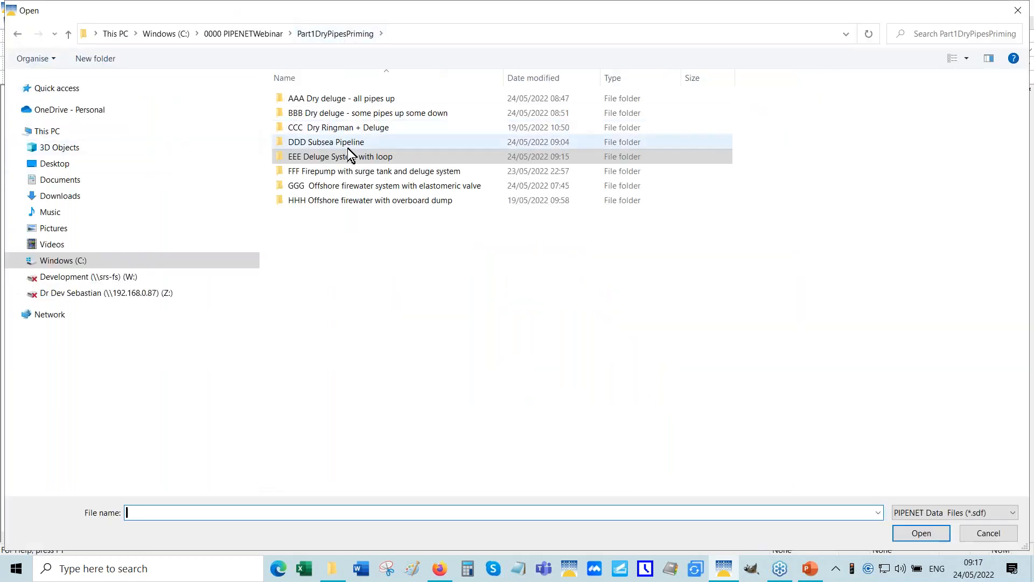
pyautogui.doubleClick(344, 170)
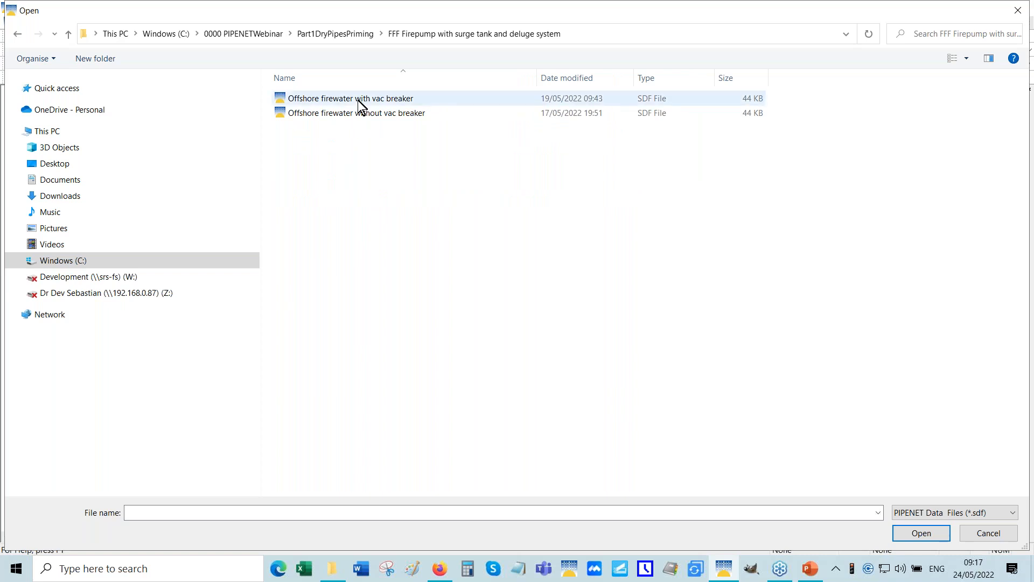
pyautogui.doubleClick(347, 99)
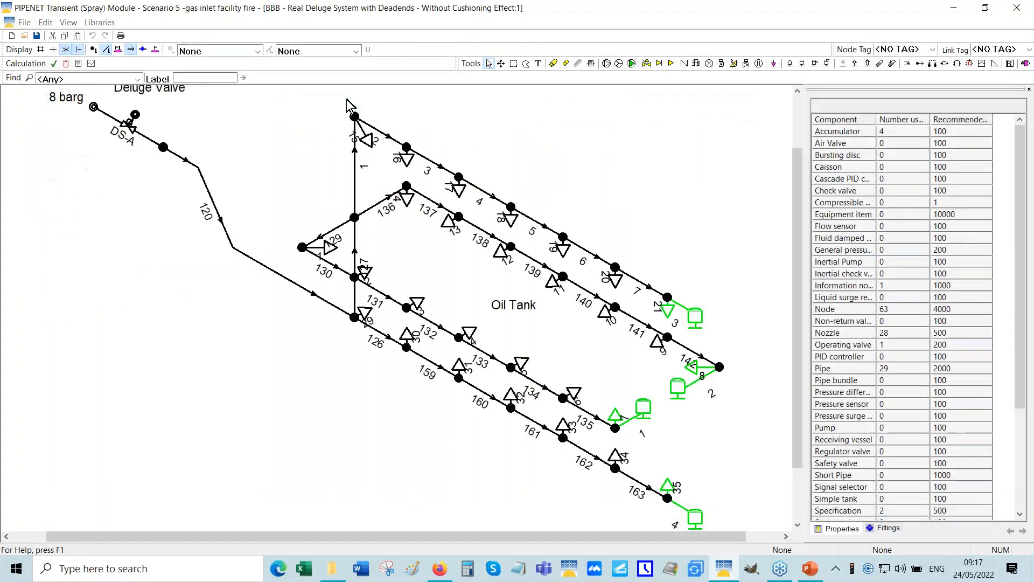
pyautogui.click(522, 314)
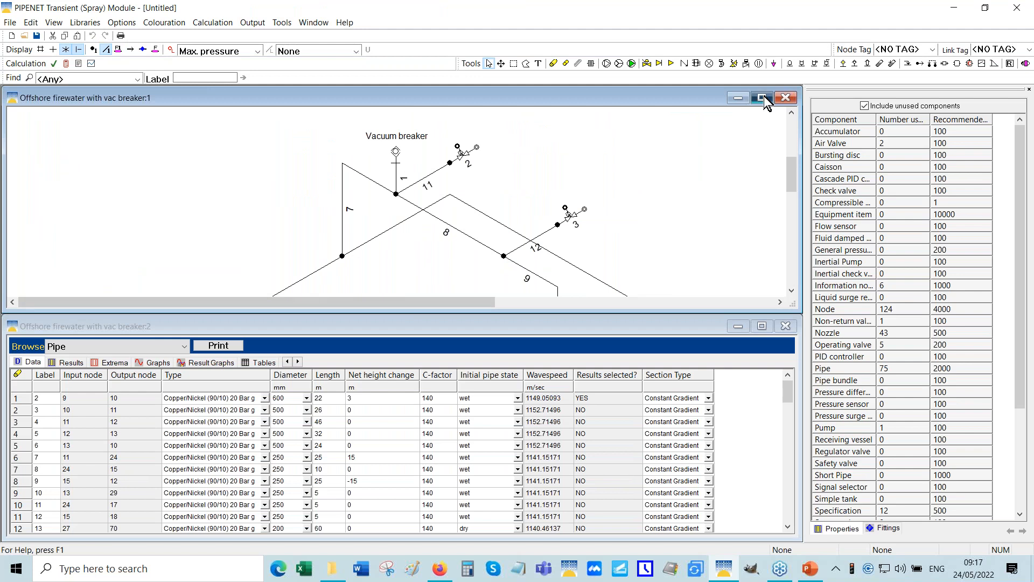
# - Maximise the firewater schematic, scale it to fit, and set its zoom to 100%
pyautogui.click(762, 97)
pyautogui.rightClick(441, 142)
pyautogui.click(456, 236)
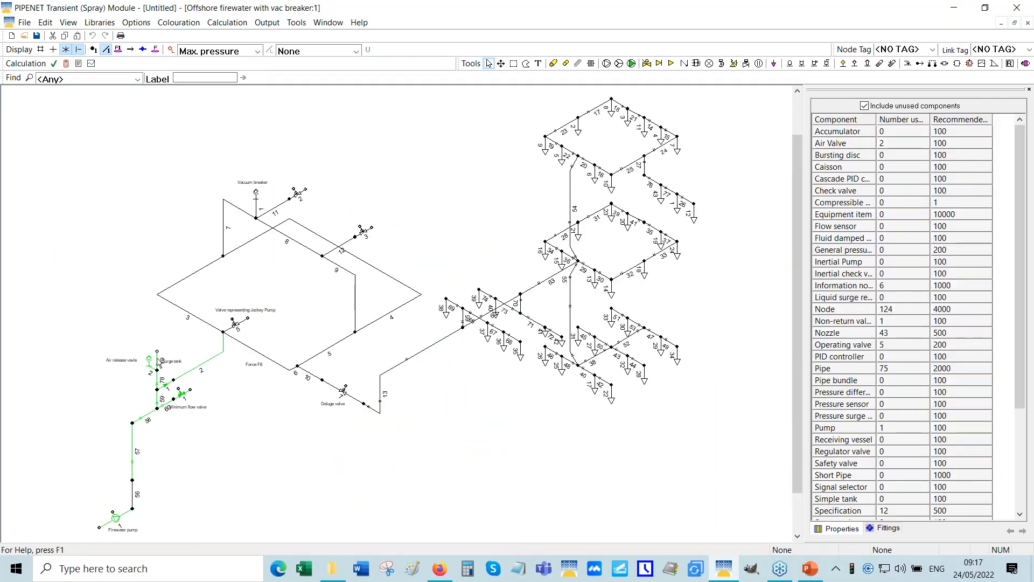
pyautogui.rightClick(386, 134)
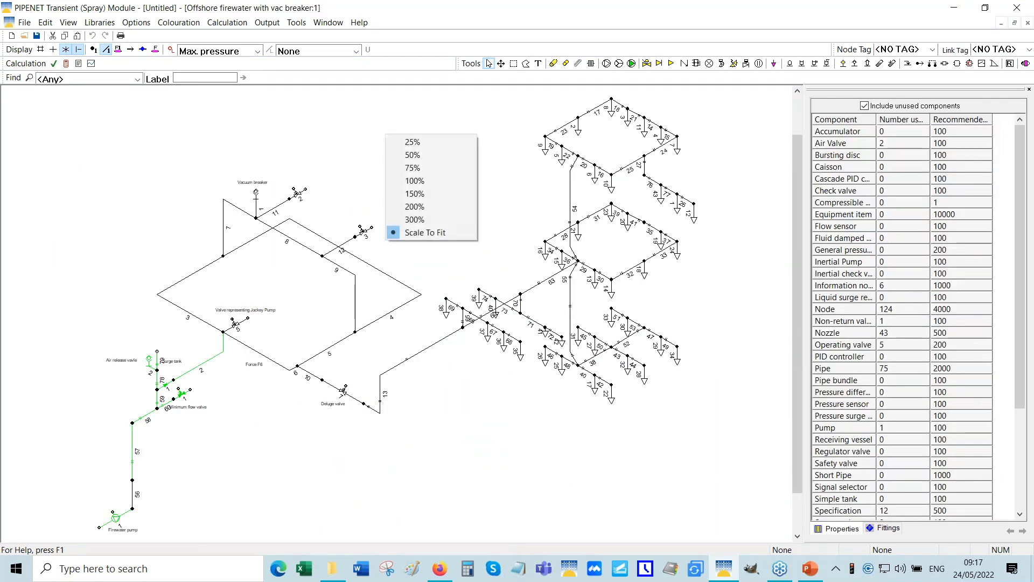
pyautogui.click(410, 181)
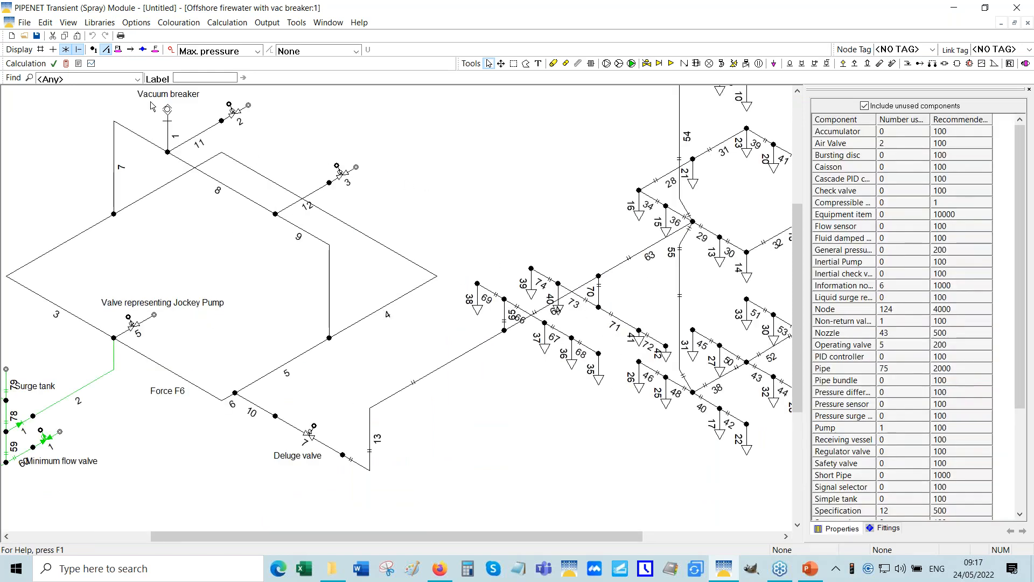
# - Show the schematic overview and dock it below the component properties
pyautogui.click(71, 26)
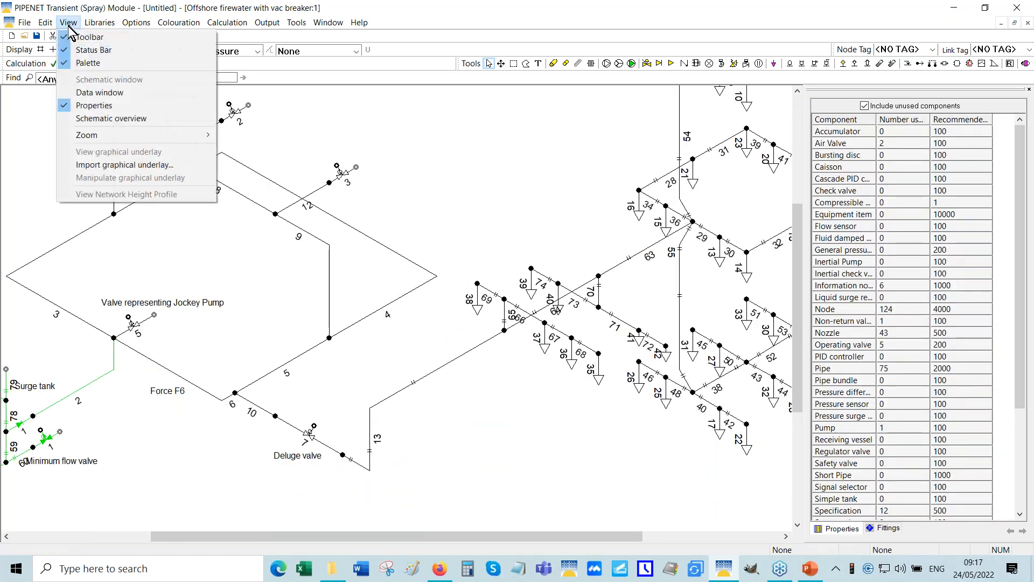
pyautogui.click(111, 119)
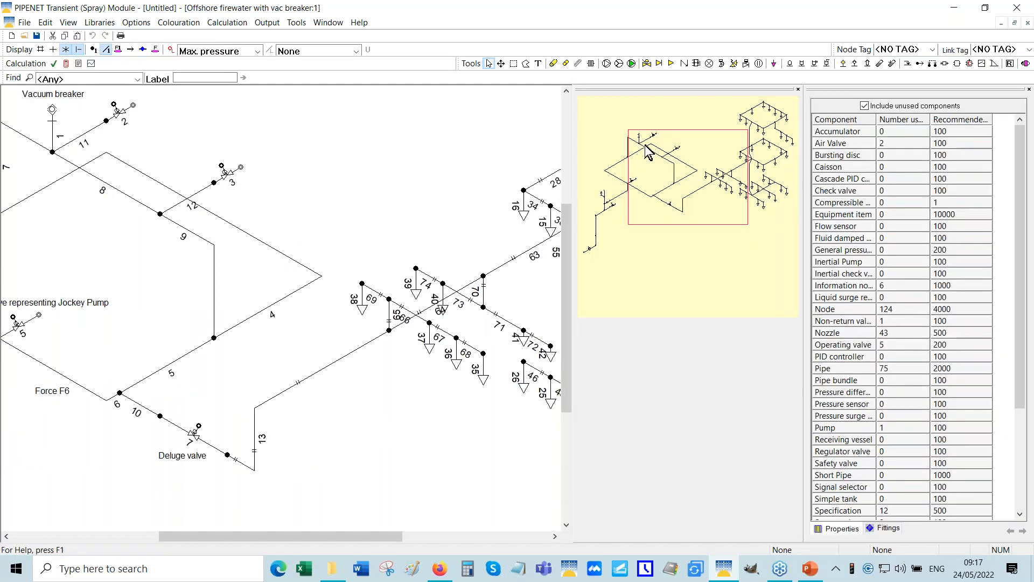
pyautogui.moveTo(917, 297); pyautogui.dragTo(931, 307)
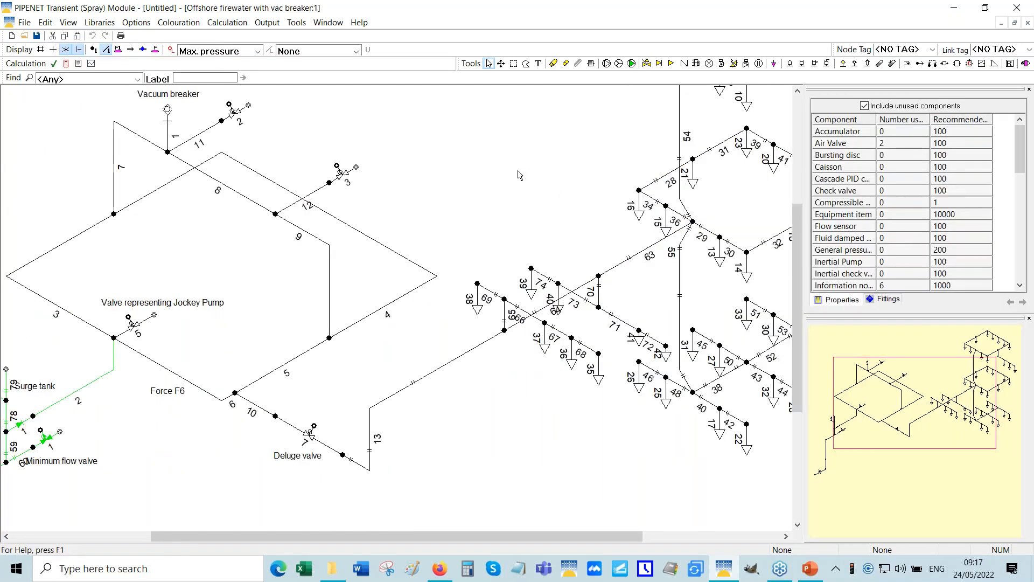
# - Bring the fire pump riser and surge tank area into view through the overview, enlarged to 150%
pyautogui.click(861, 453)
pyautogui.moveTo(861, 453); pyautogui.dragTo(820, 469)
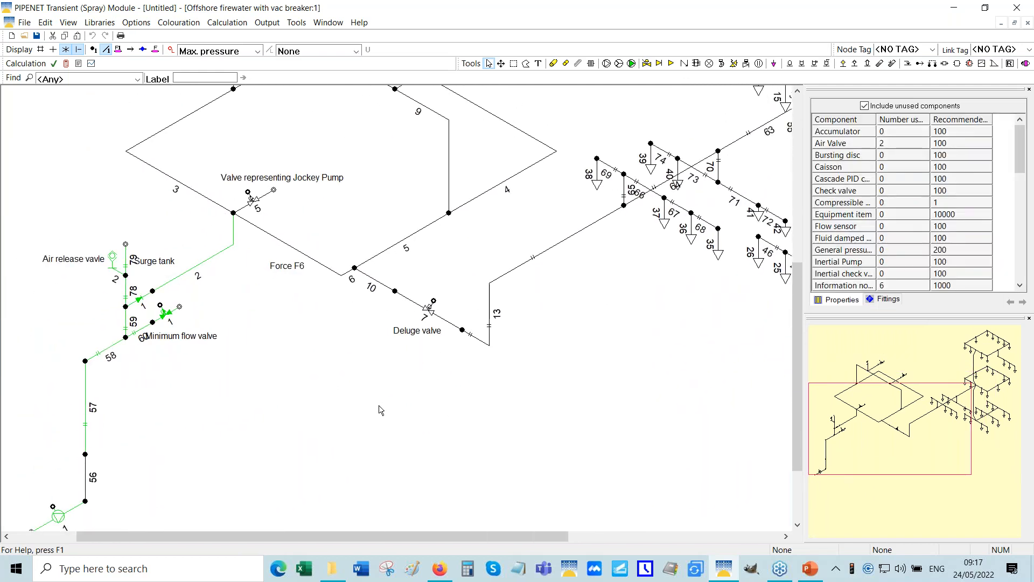
pyautogui.rightClick(181, 368)
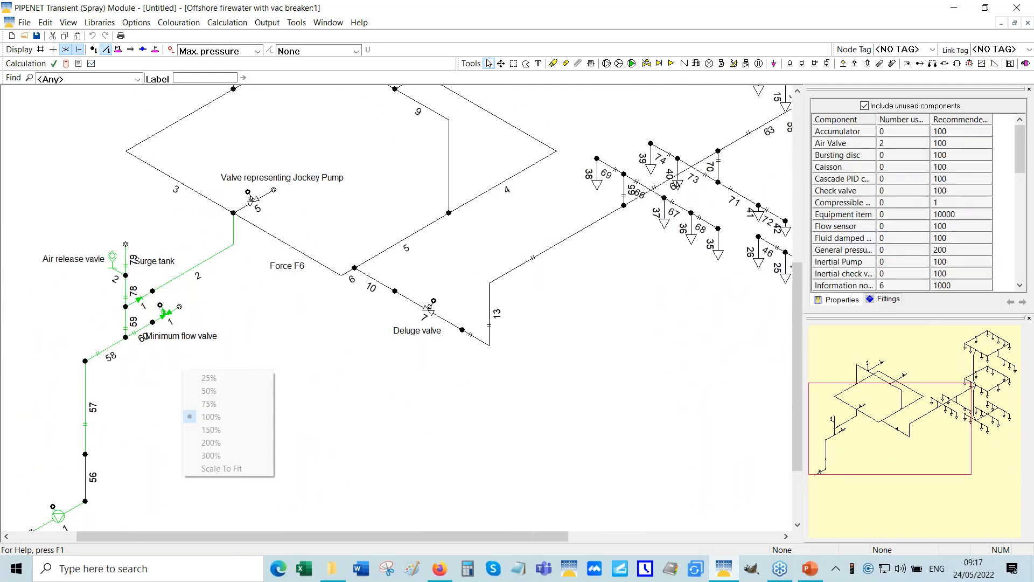
pyautogui.click(212, 429)
pyautogui.moveTo(882, 447); pyautogui.dragTo(843, 452)
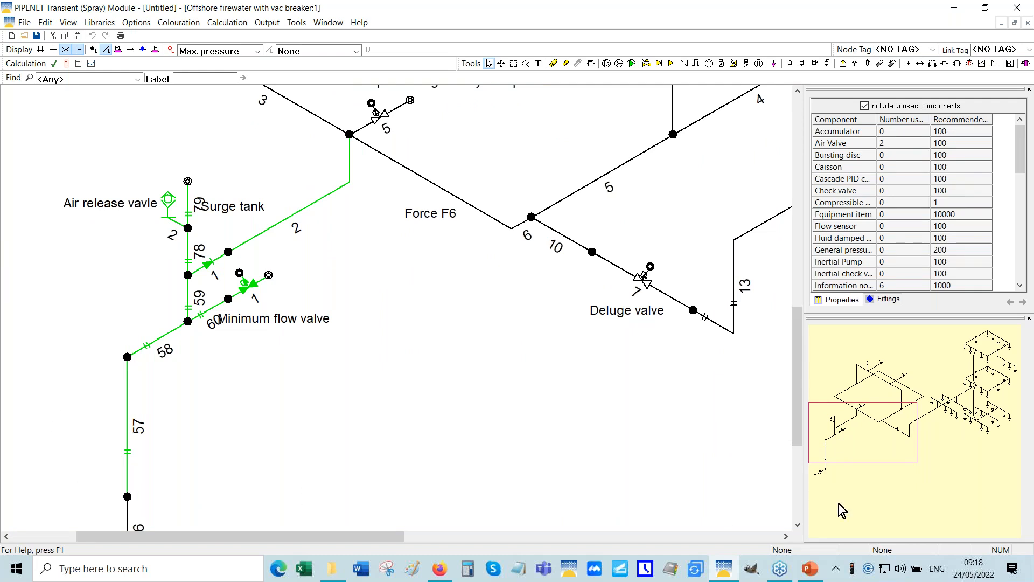
pyautogui.moveTo(868, 445); pyautogui.dragTo(865, 453)
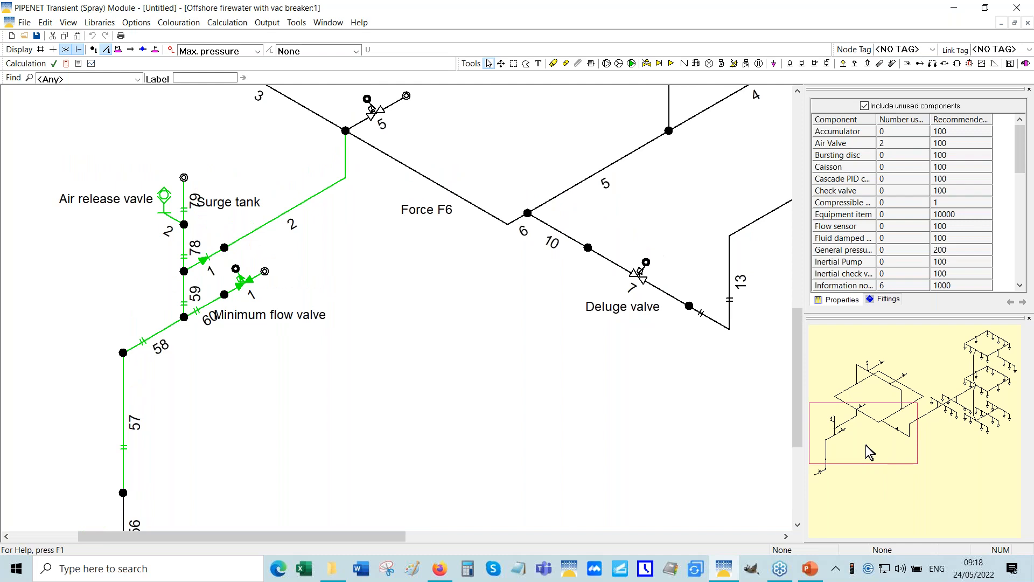
# - Switch to the PowerPoint presentation and show slide 16, the fire pump with built-in surge device
pyautogui.click(811, 570)
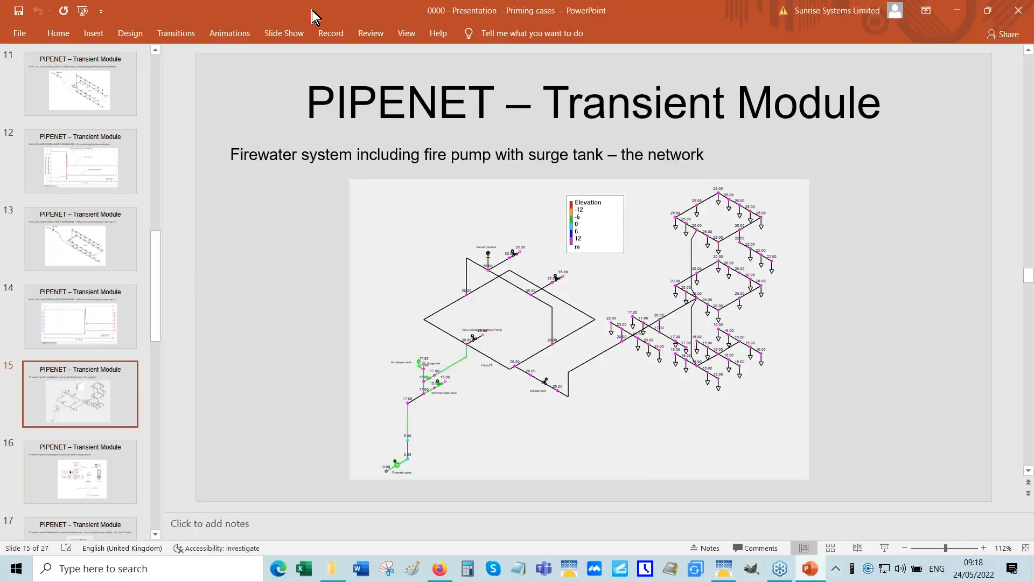
pyautogui.press('Down')
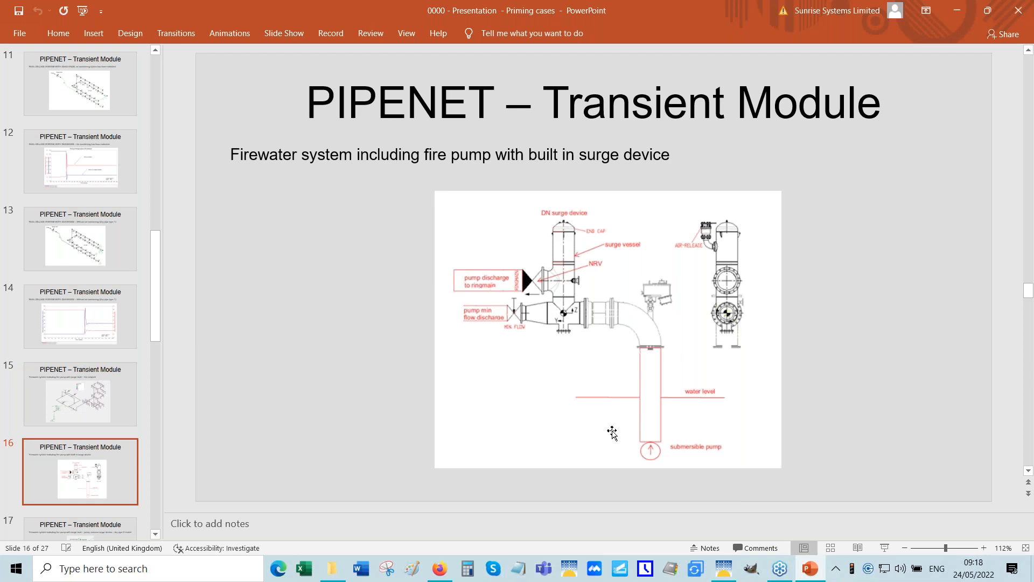
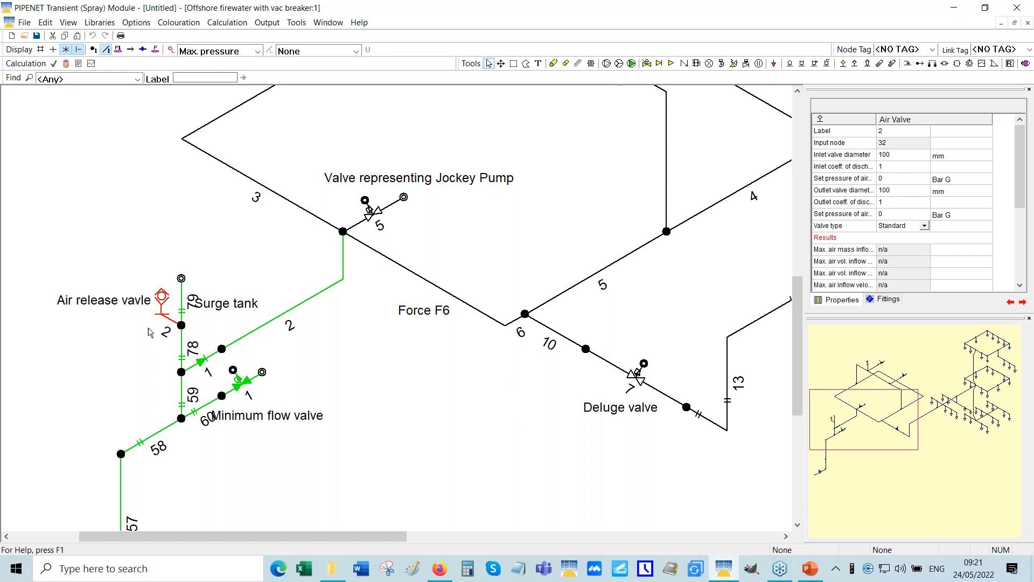
# - Select the pipe above the surge tank junction and check the dry pipe air-cushion setting in the module options
pyautogui.click(183, 305)
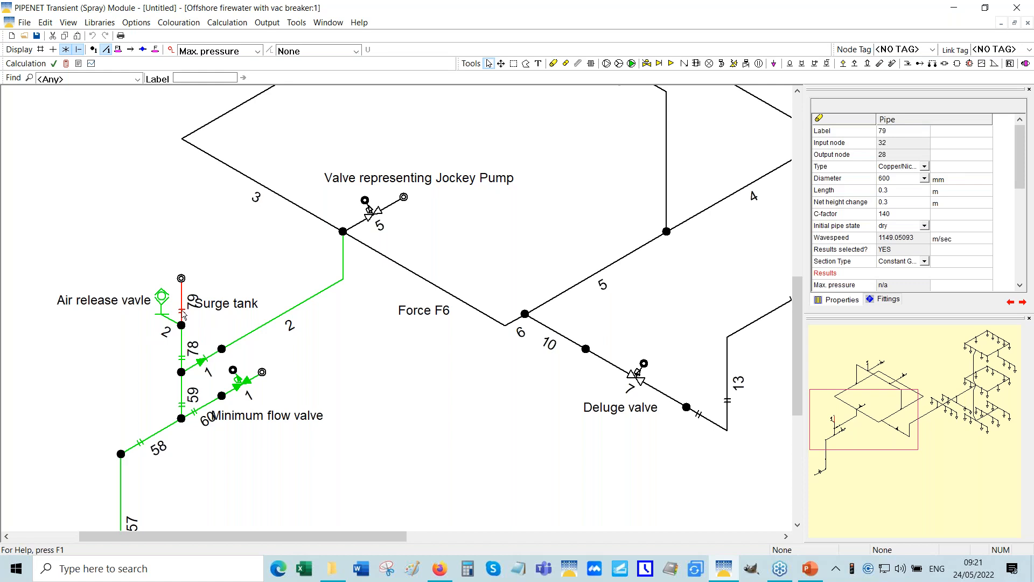
pyautogui.click(134, 22)
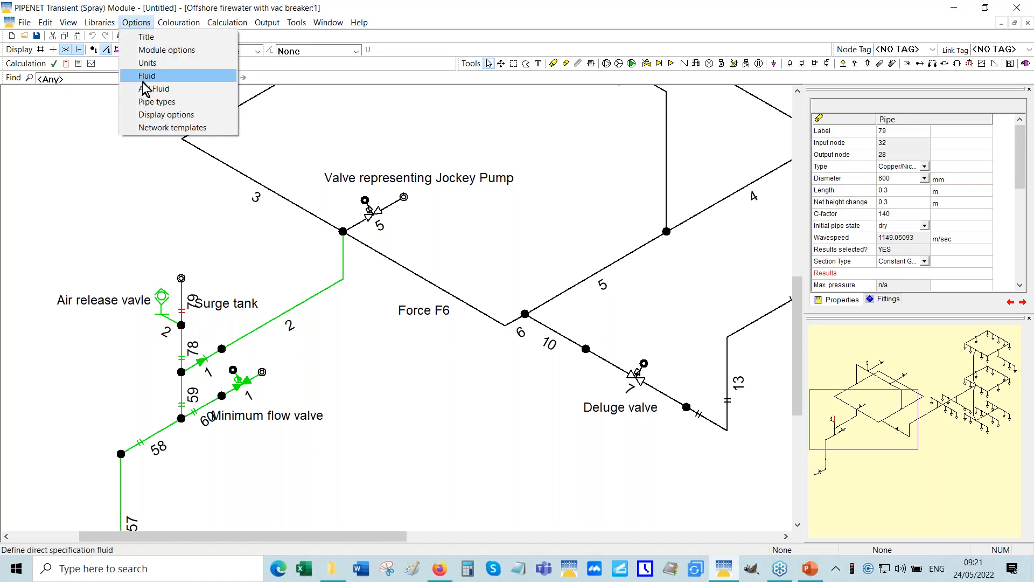
pyautogui.click(153, 50)
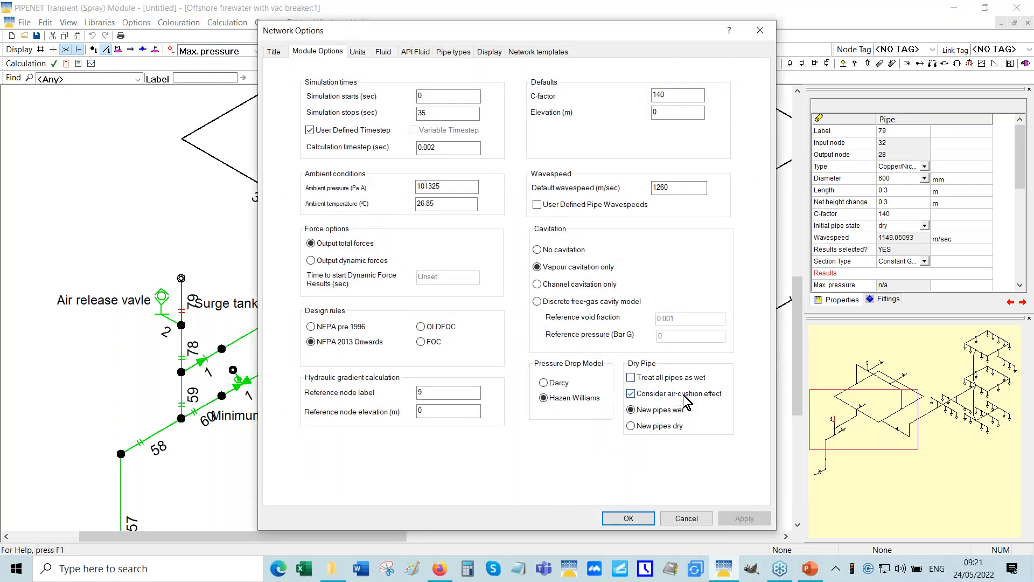
pyautogui.click(683, 516)
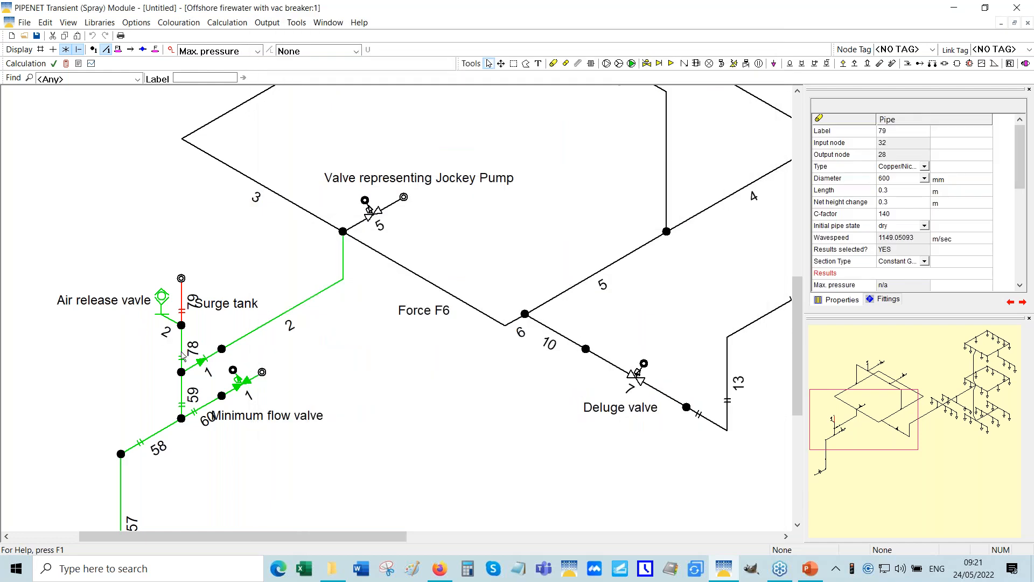
# - Inspect pipes 78, 59 and 60, including the length of pipe 60, and move the Minimum flow valve label clear of pipe 60
pyautogui.click(182, 353)
pyautogui.click(182, 405)
pyautogui.click(204, 411)
pyautogui.click(870, 190)
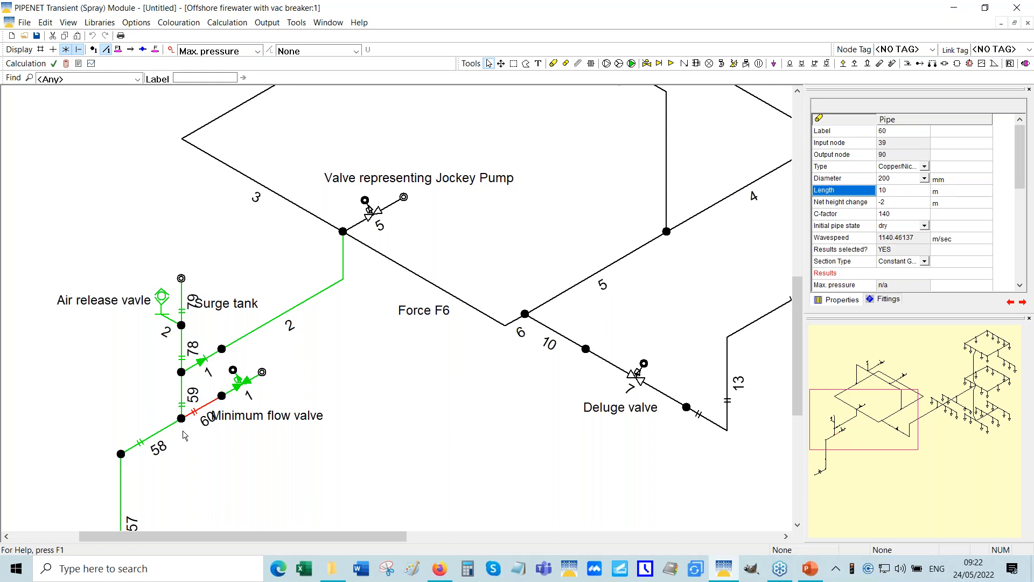
pyautogui.moveTo(267, 420); pyautogui.dragTo(286, 422)
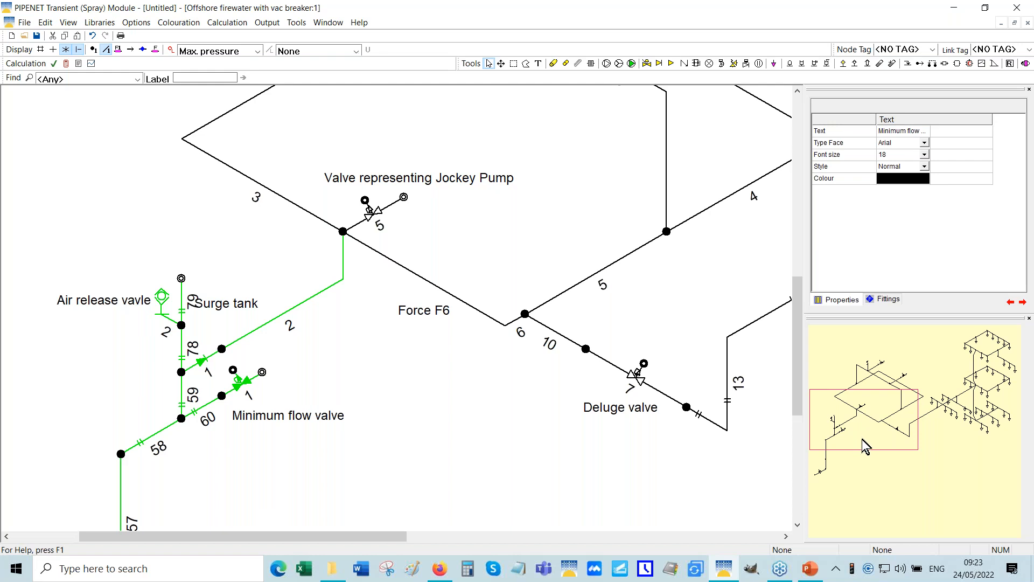
# - Set the node colouring to None and inspect the jockey pump valve's pressure node and information node
pyautogui.moveTo(869, 443); pyautogui.dragTo(913, 409)
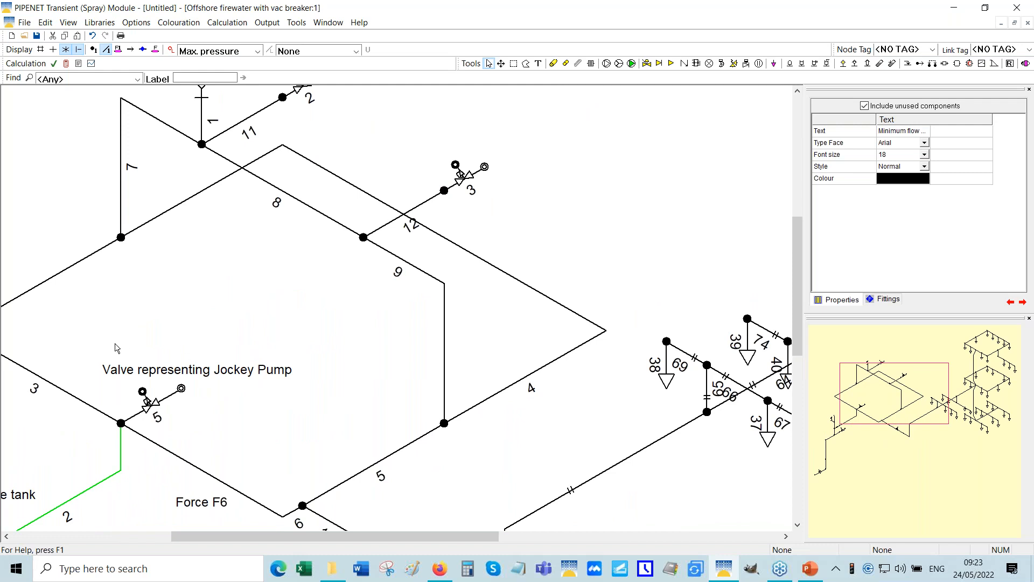
pyautogui.click(181, 389)
pyautogui.click(257, 50)
pyautogui.click(208, 66)
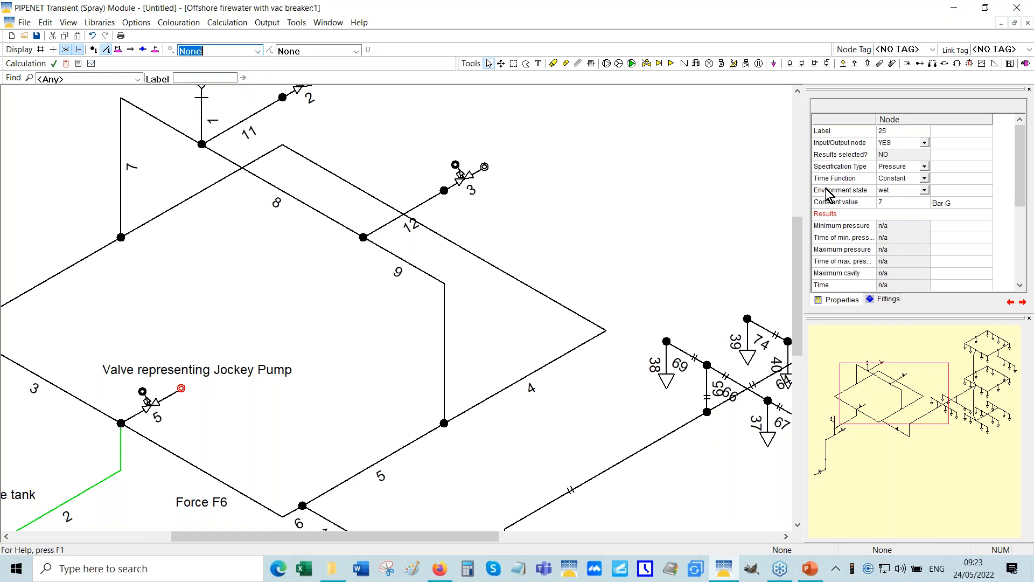
pyautogui.click(847, 203)
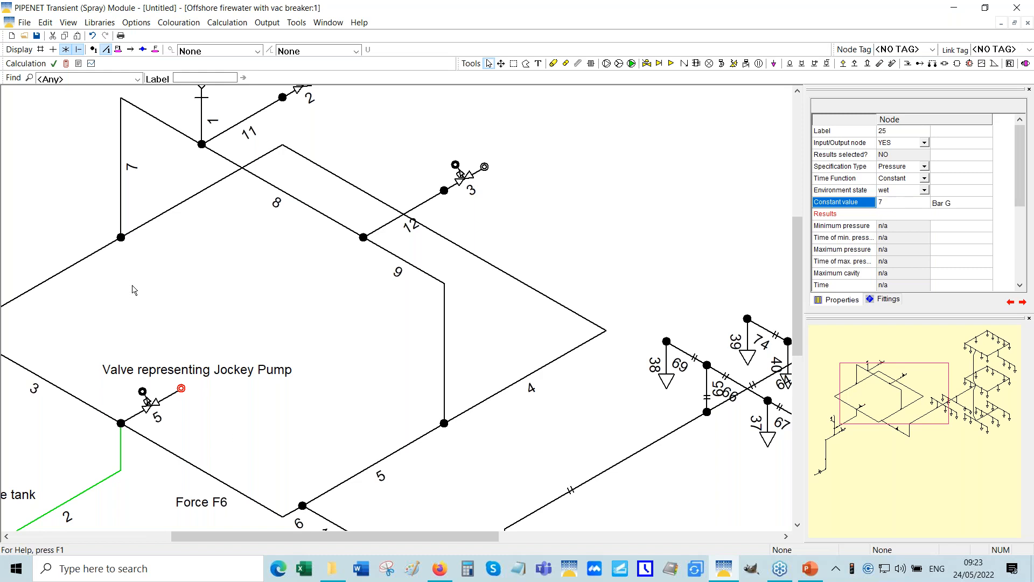
pyautogui.click(143, 394)
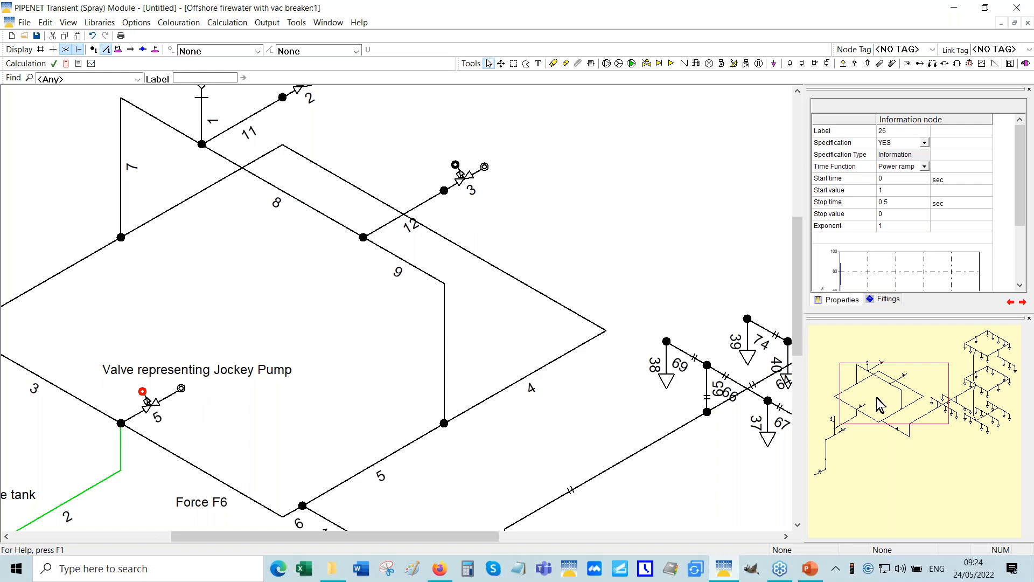
# - Select the deluge valve's information node and enlarge the properties area to show its full valve setting graph
pyautogui.moveTo(881, 404); pyautogui.dragTo(891, 431)
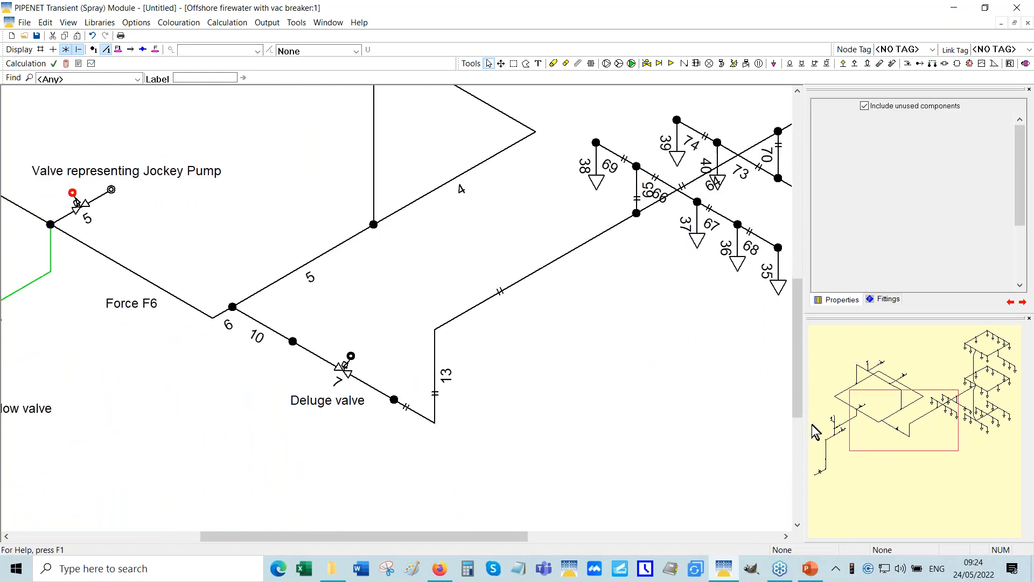
pyautogui.click(351, 357)
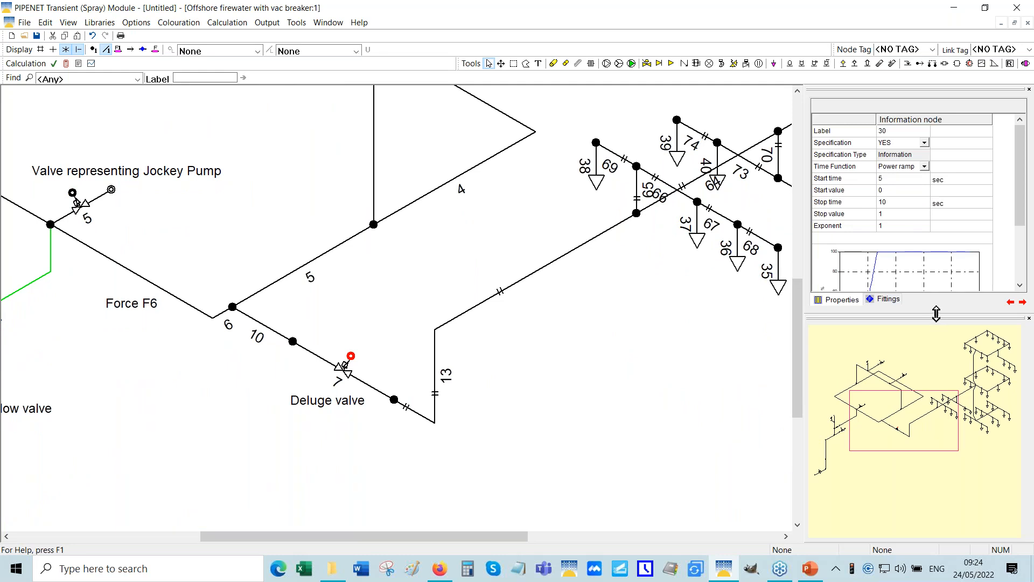
pyautogui.moveTo(937, 314); pyautogui.dragTo(936, 391)
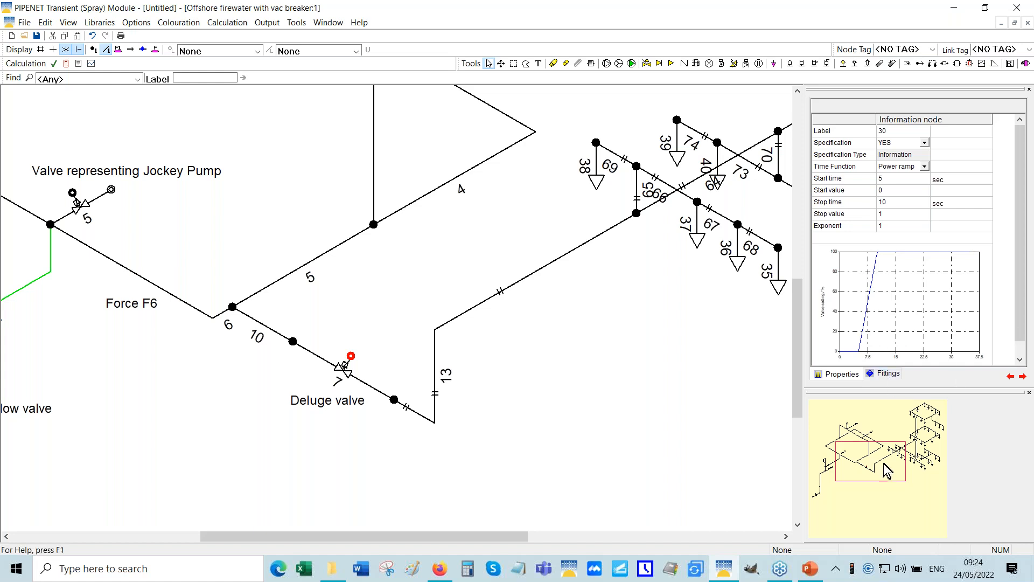
# - Run the transient calculation with the current output options, overwriting the existing output files
pyautogui.click(66, 64)
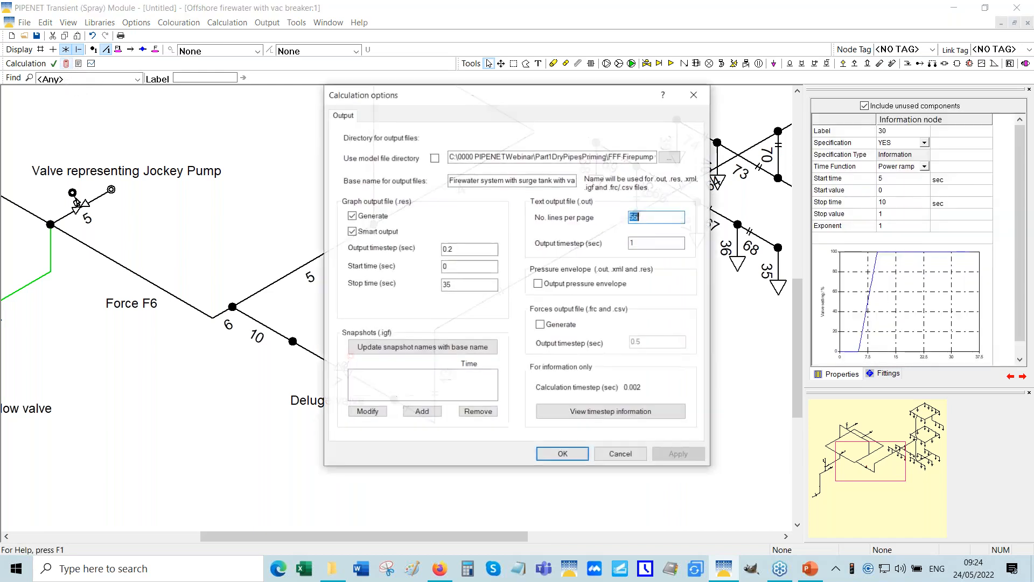
pyautogui.click(561, 455)
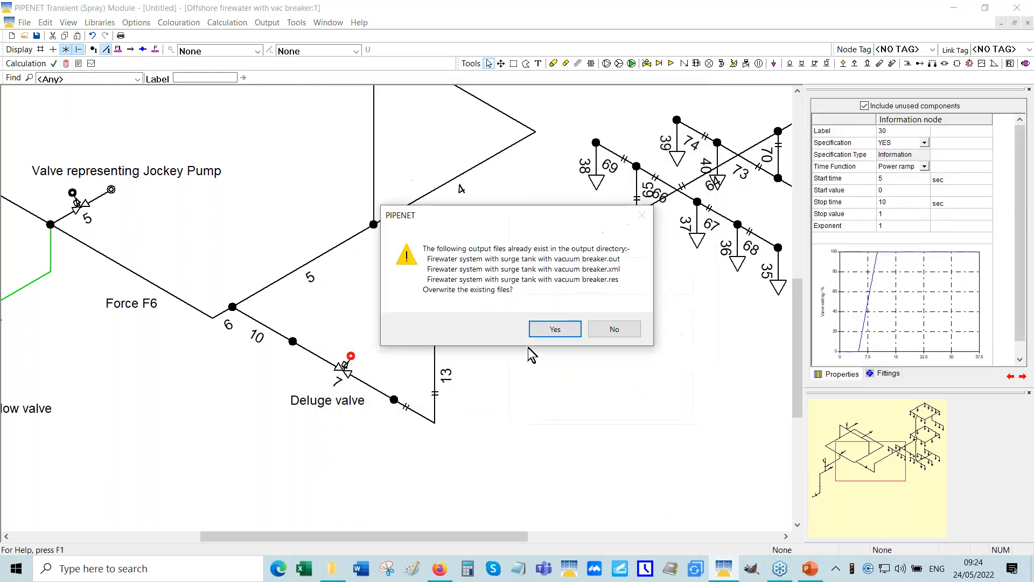
pyautogui.click(550, 326)
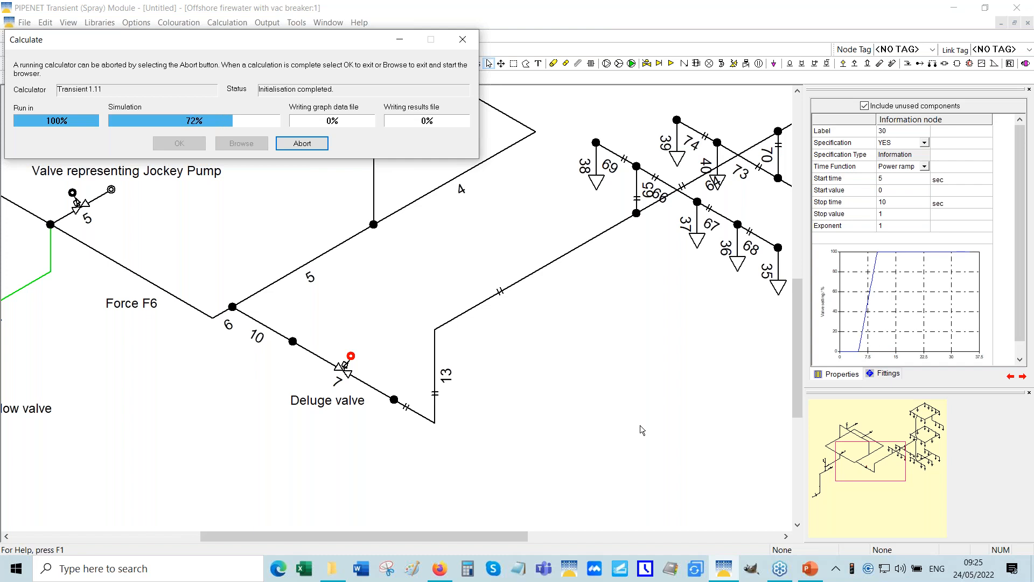
# - Scale the whole firewater schematic to fit, select pipe 60 and close the completed calculation
pyautogui.moveTo(895, 459); pyautogui.dragTo(937, 438)
pyautogui.rightClick(268, 238)
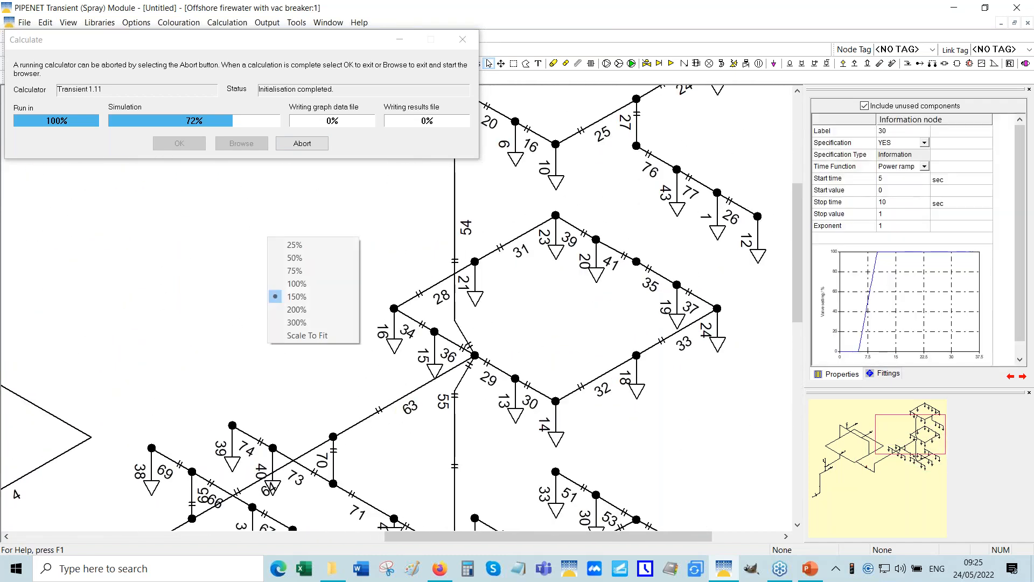
pyautogui.click(305, 335)
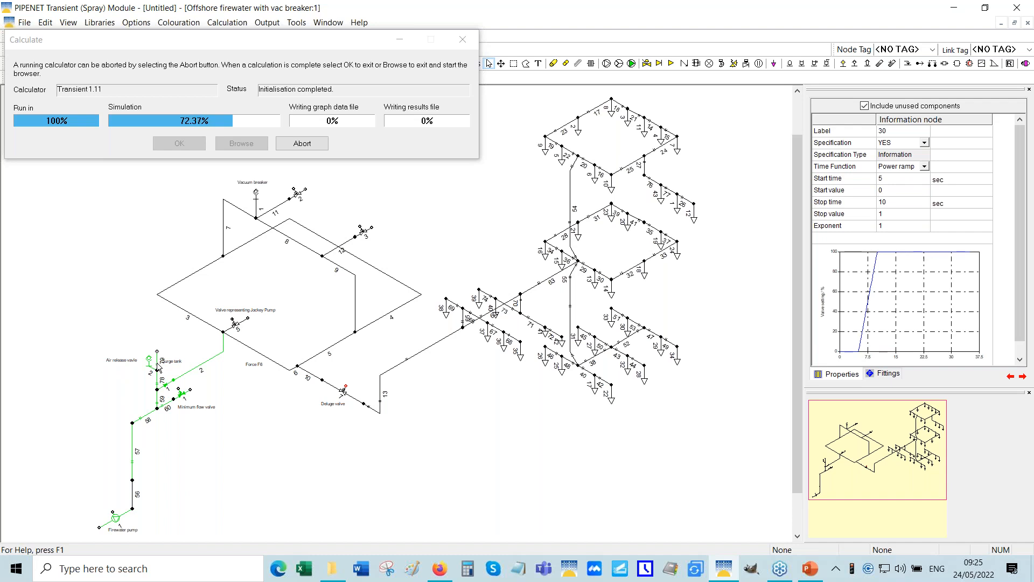
pyautogui.click(168, 407)
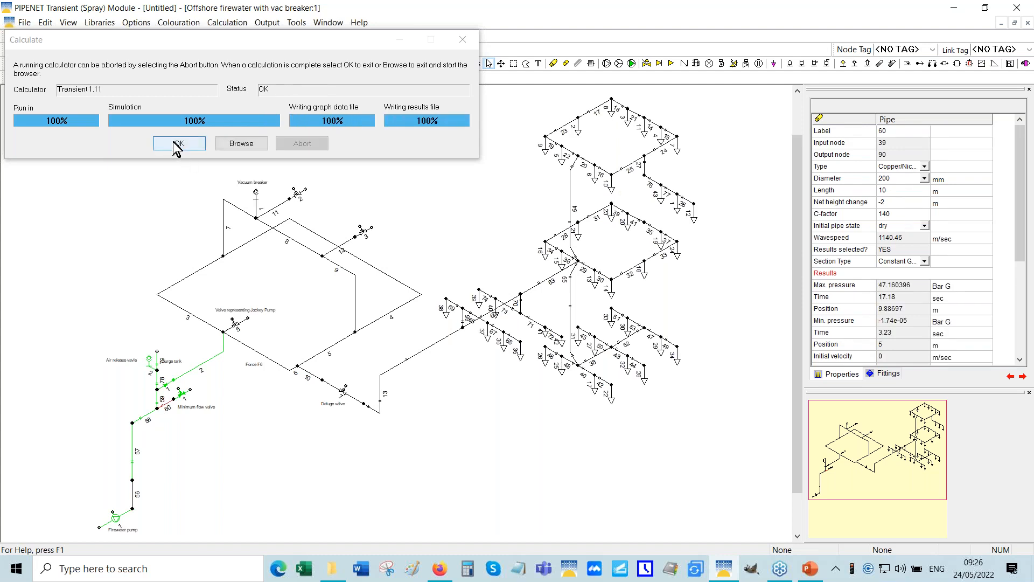
pyautogui.click(177, 144)
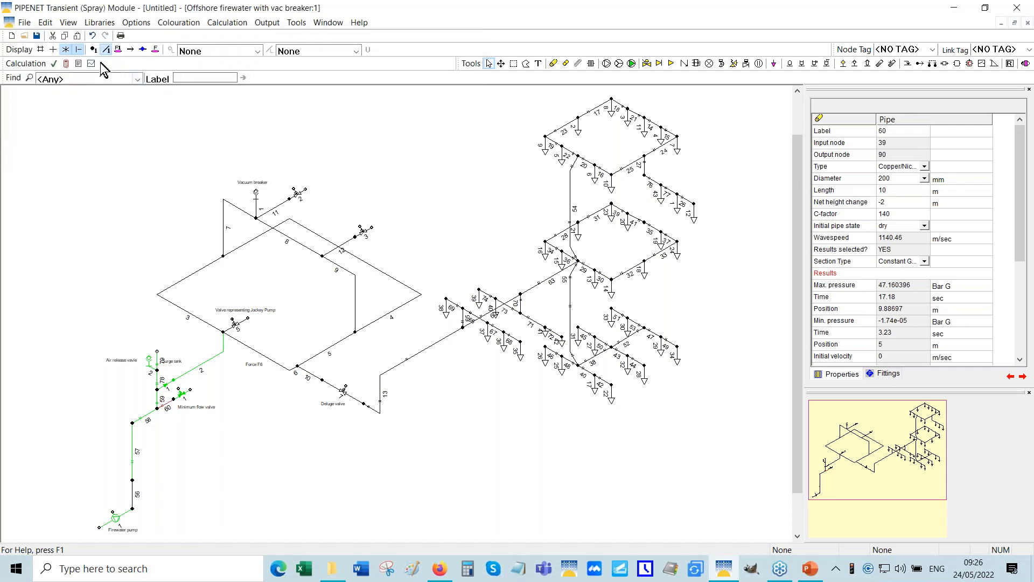
# - Hide the component labels and colour the schematic by nozzle prime time
pyautogui.click(107, 49)
pyautogui.click(356, 50)
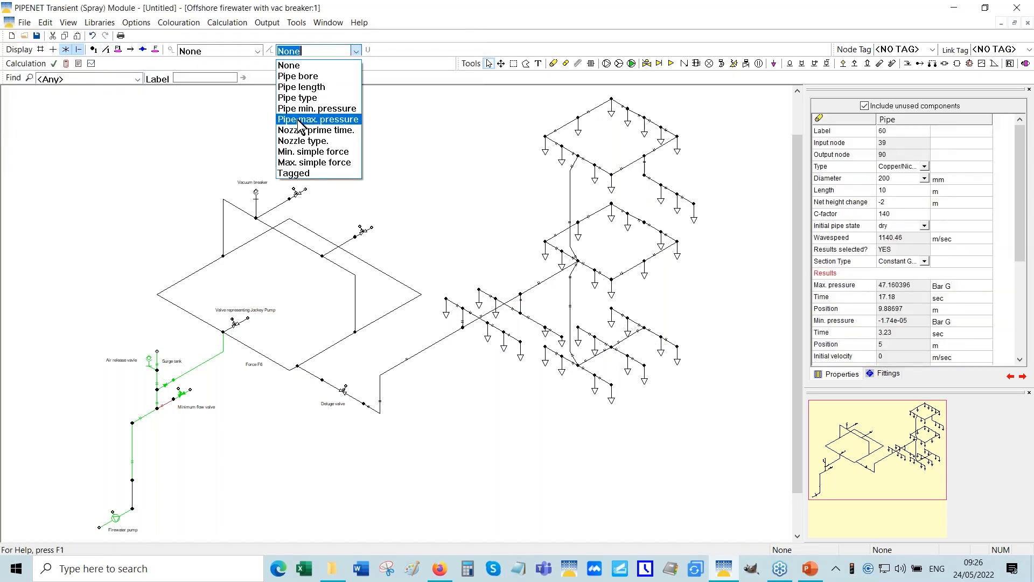
pyautogui.click(299, 130)
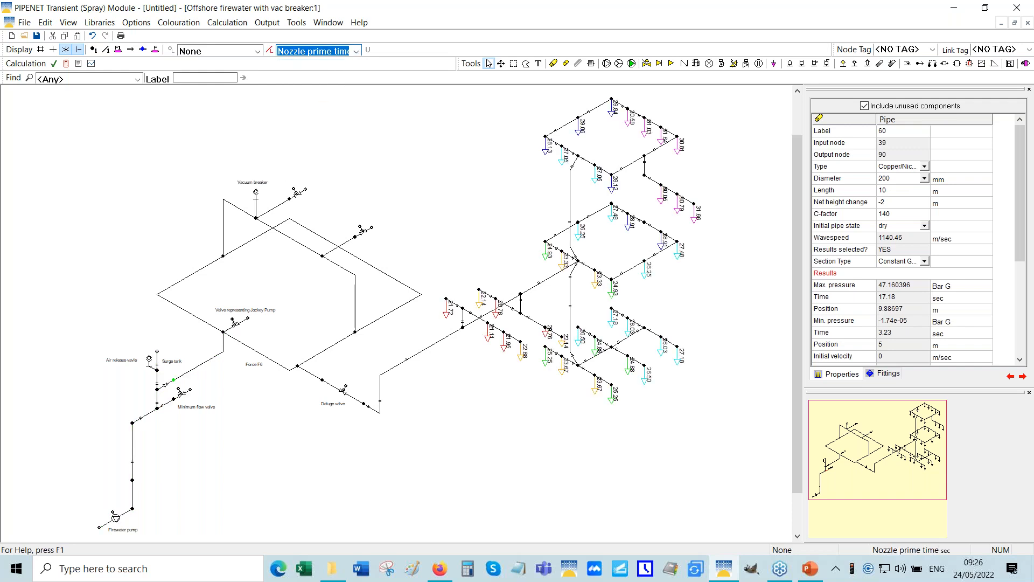
# - Set the display font to 32 and the maximum annotation decimal places to 1 in the display options
pyautogui.click(136, 22)
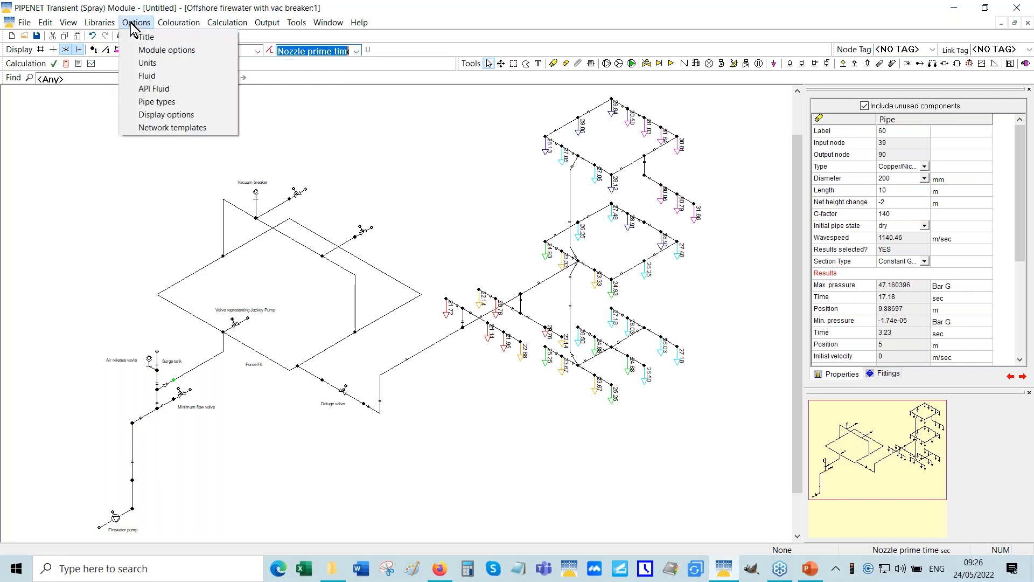
pyautogui.click(152, 115)
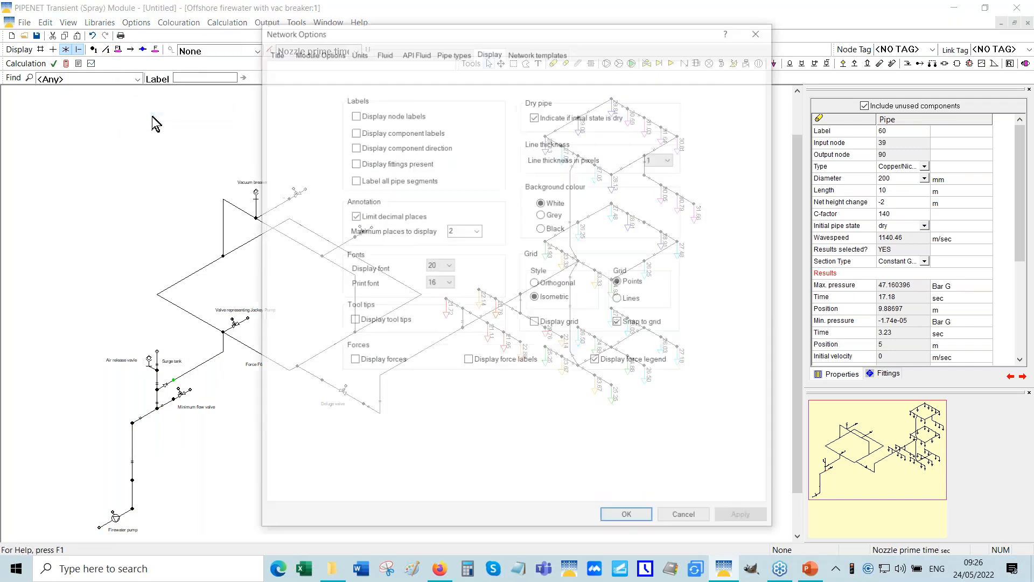
pyautogui.click(448, 265)
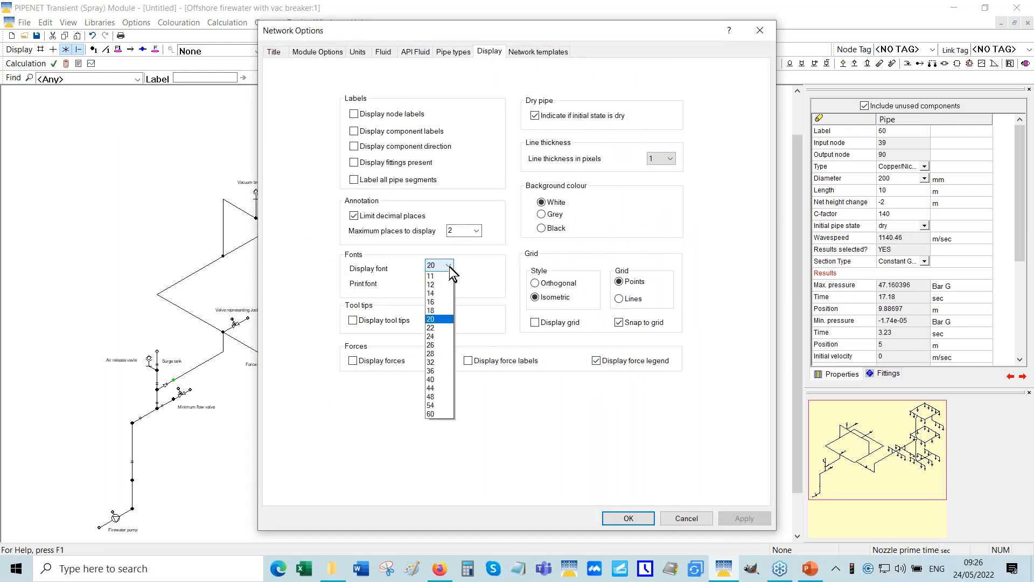
pyautogui.click(437, 388)
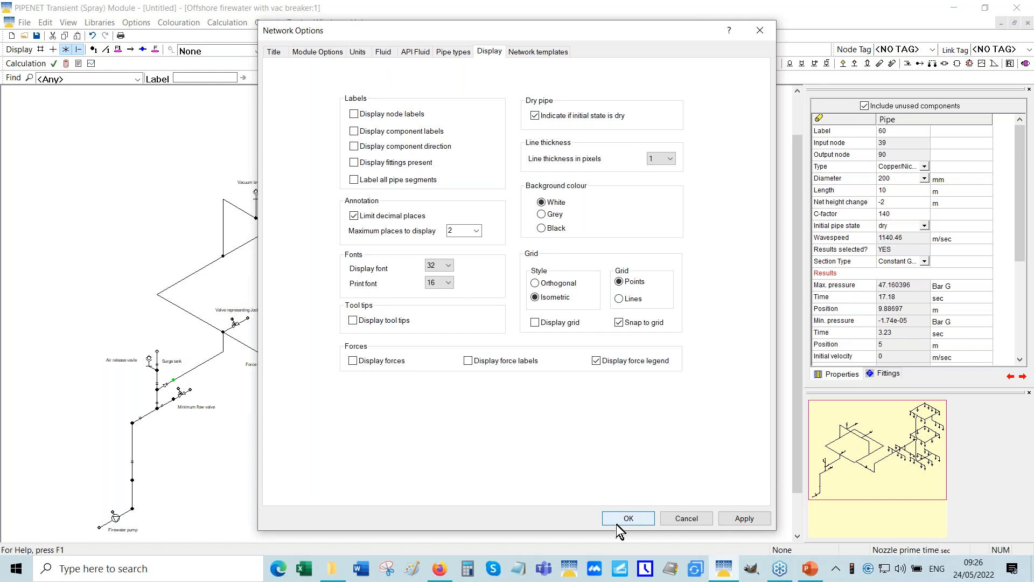
pyautogui.click(475, 231)
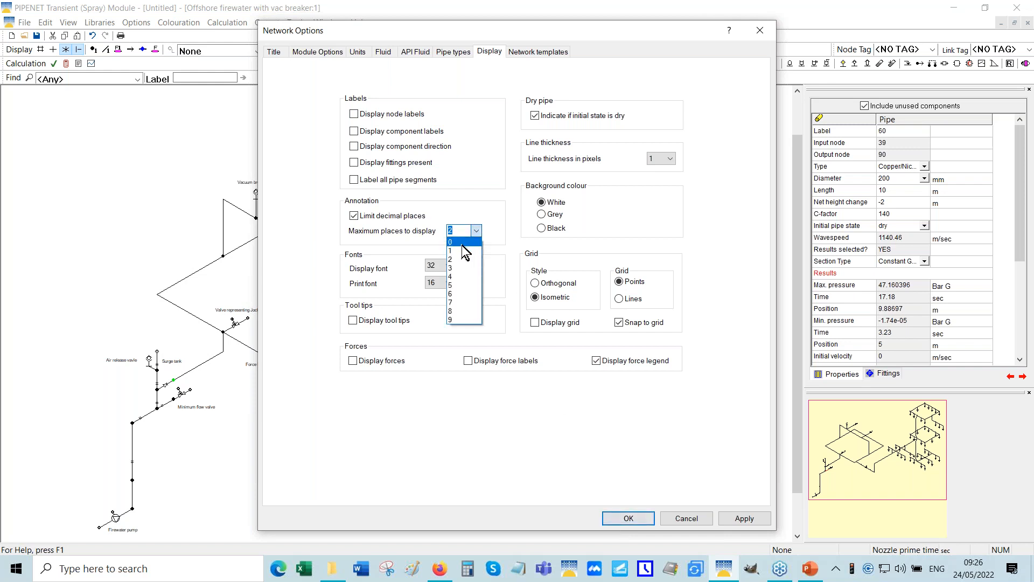
pyautogui.click(462, 251)
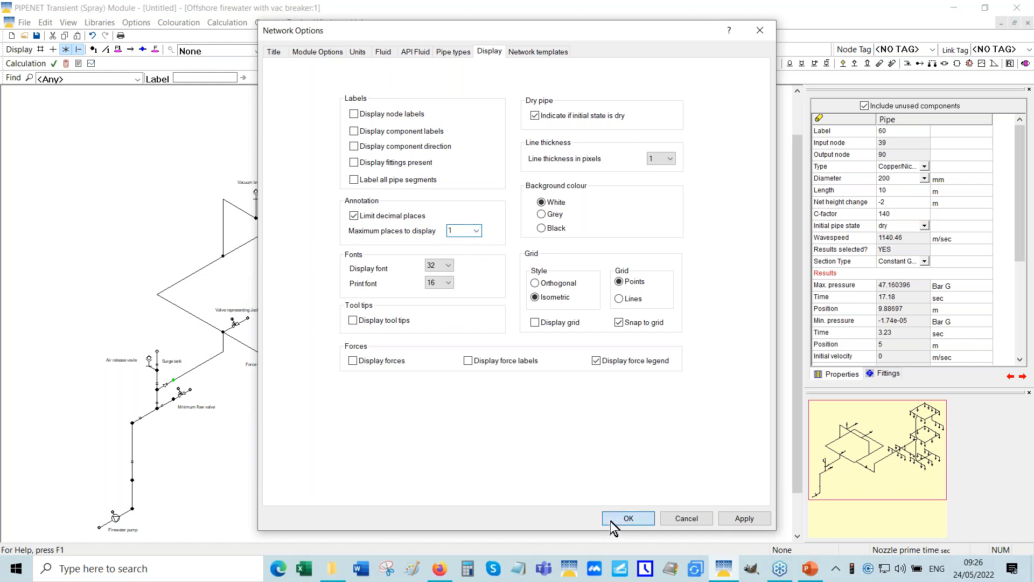
pyautogui.click(613, 522)
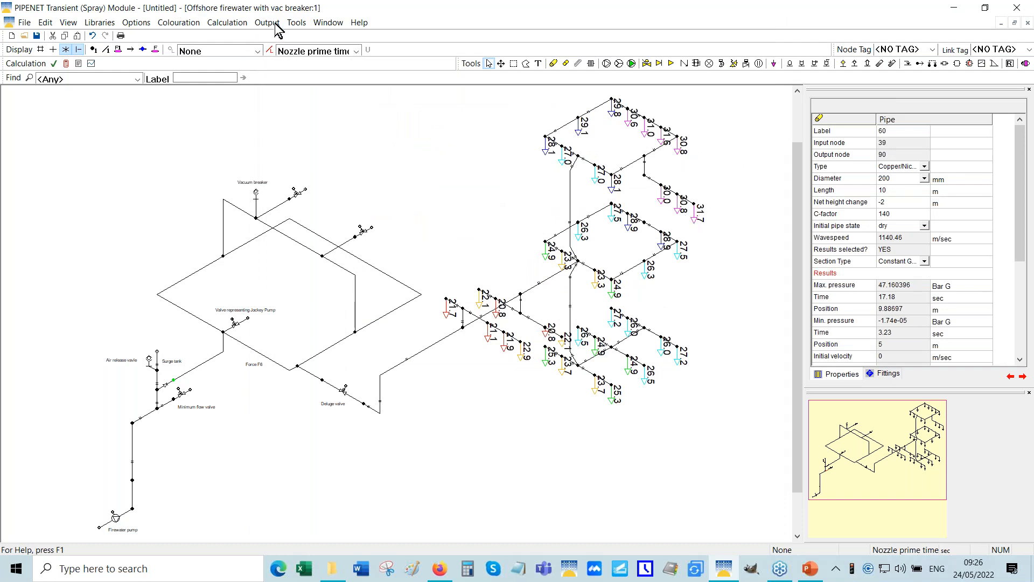
# - Tile the schematic with the browse table and list the nozzle results sorted by primed time in descending order
pyautogui.click(328, 23)
pyautogui.click(345, 50)
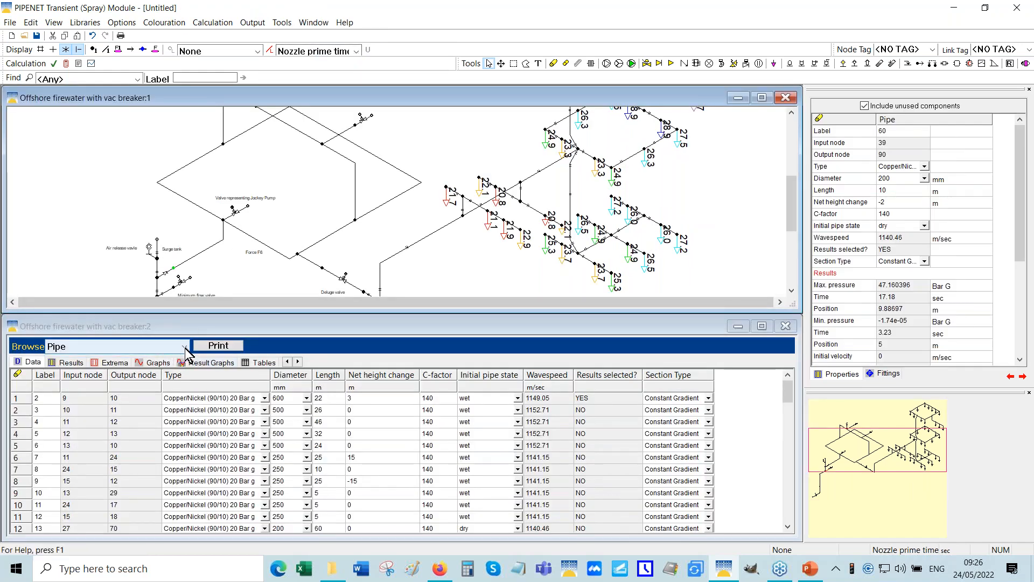
pyautogui.click(184, 347)
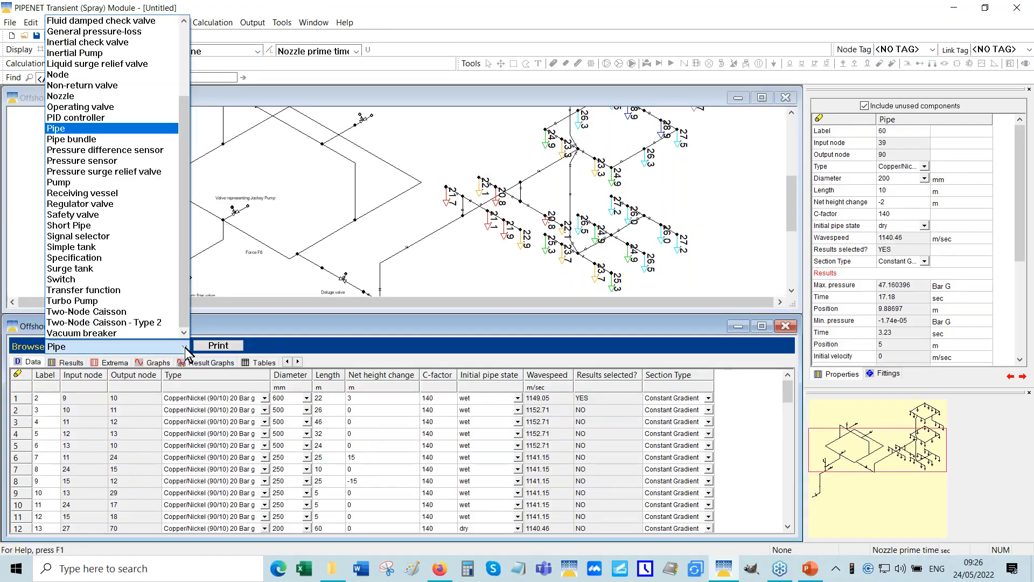
pyautogui.click(63, 97)
pyautogui.click(74, 362)
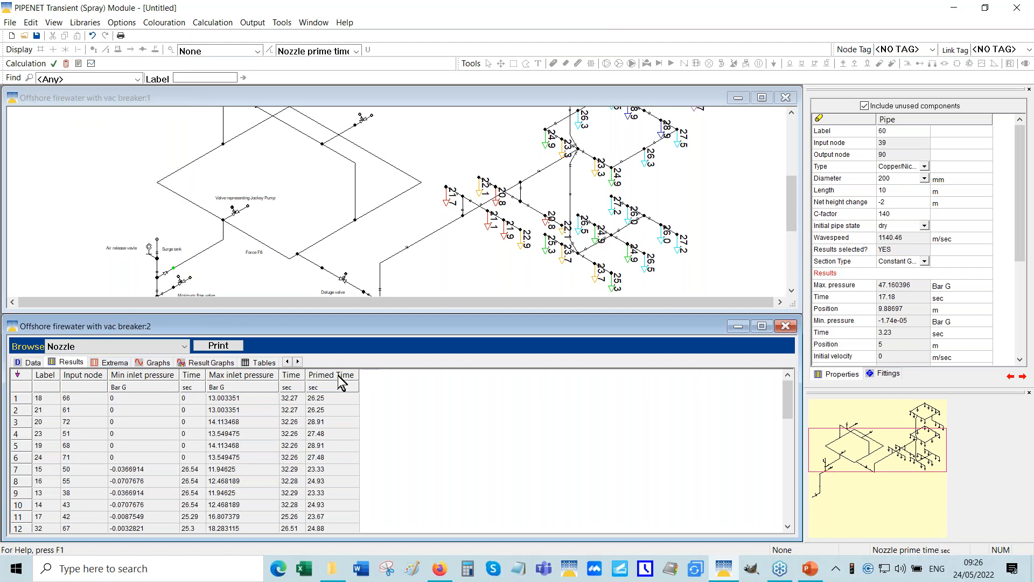
pyautogui.click(340, 376)
pyautogui.click(339, 376)
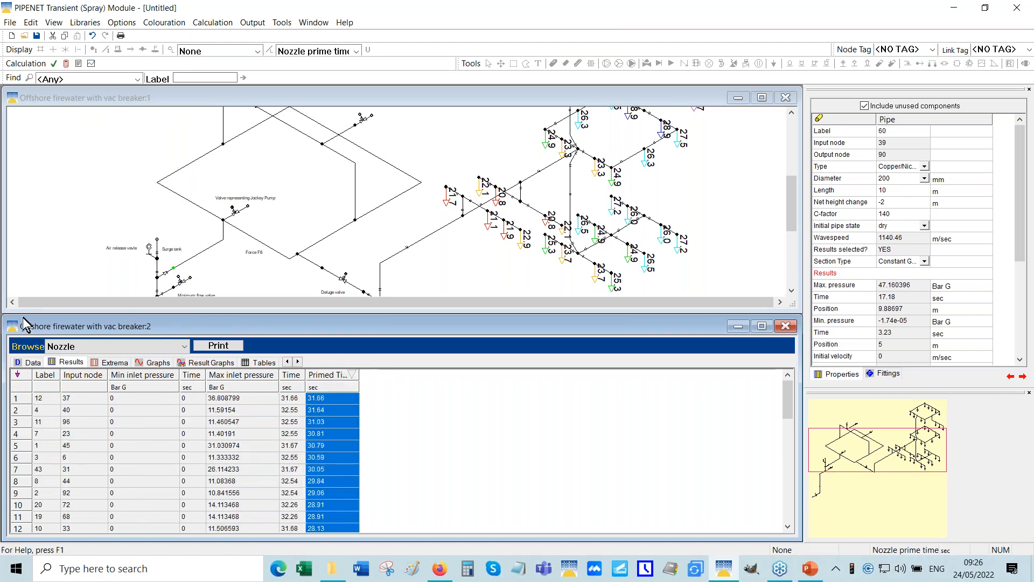
# - Return to the schematic and set the link colouring to None
pyautogui.click(15, 260)
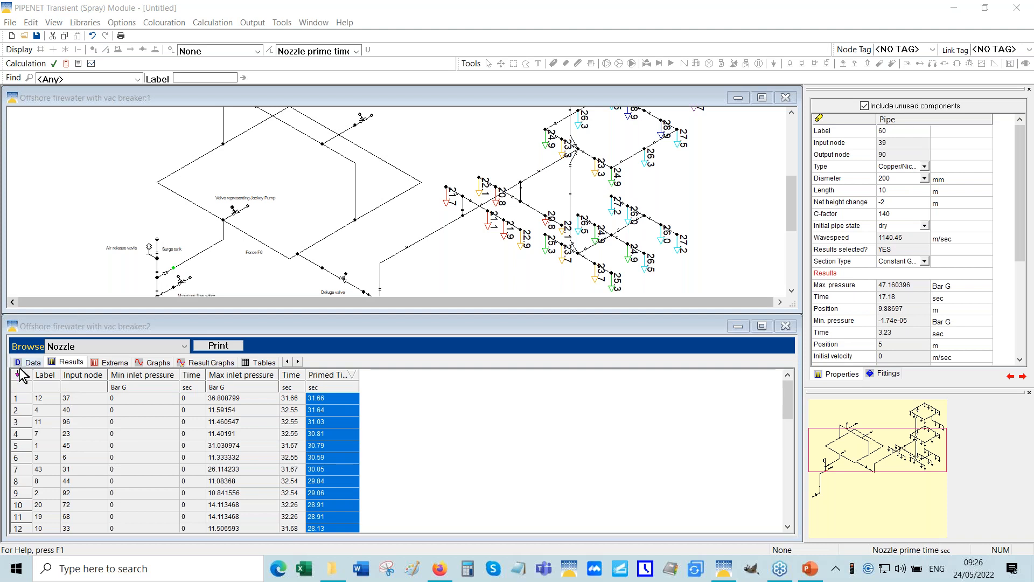
pyautogui.click(356, 51)
pyautogui.click(313, 67)
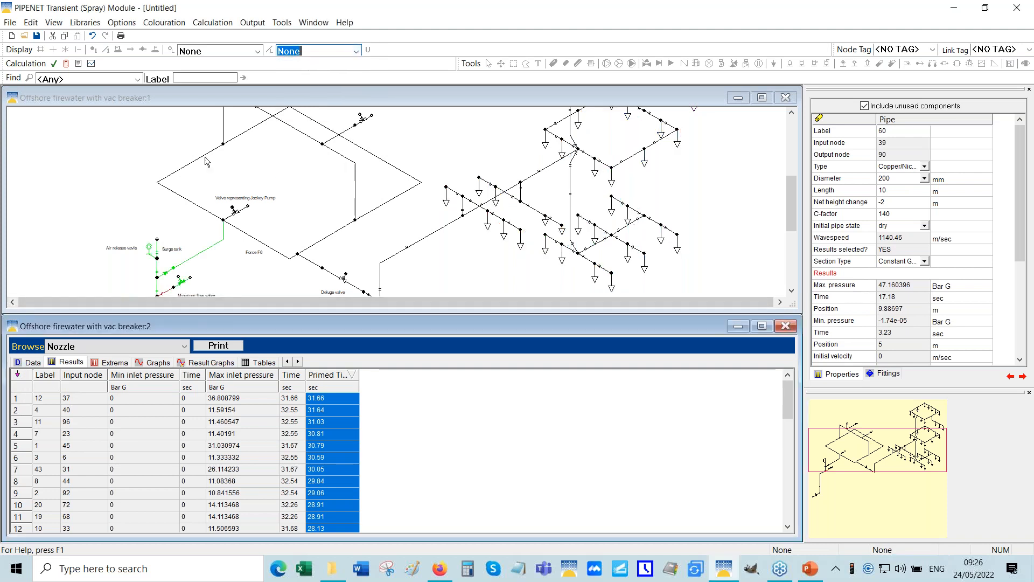
# - Locate the nozzle with the longest primed time, then colour the links by pipe maximum pressure in the maximised schematic
pyautogui.click(18, 399)
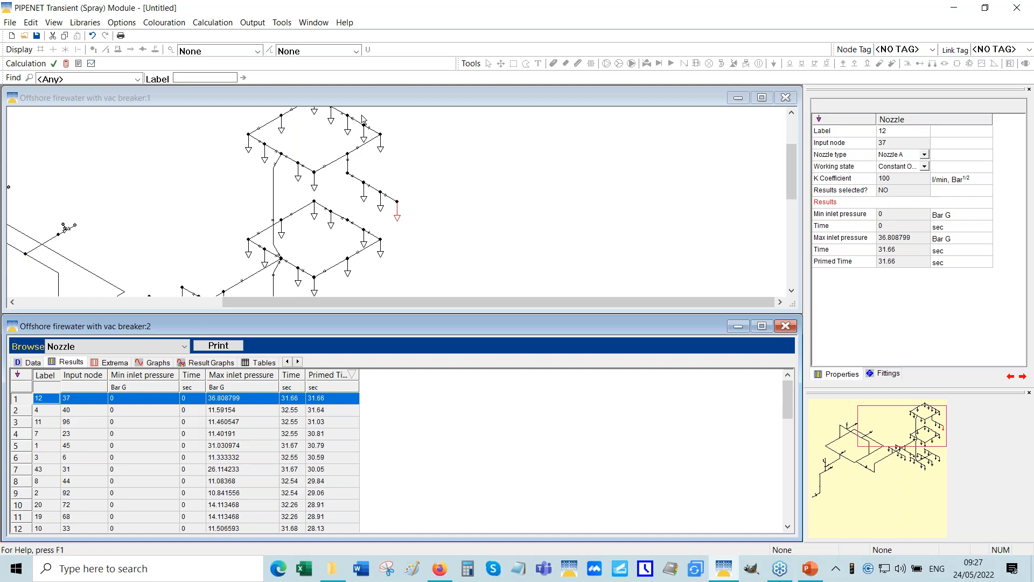
pyautogui.click(357, 51)
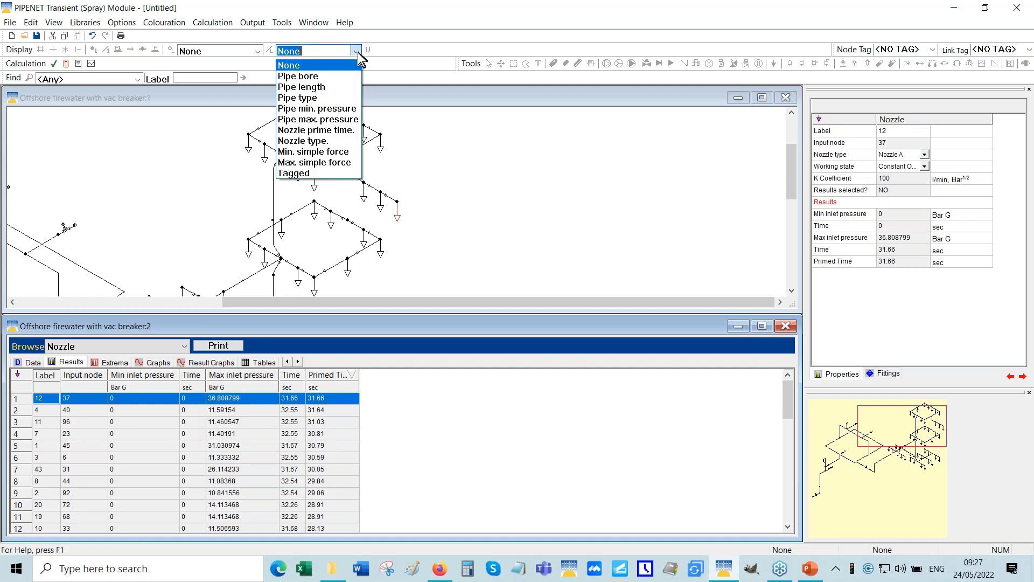
pyautogui.click(319, 119)
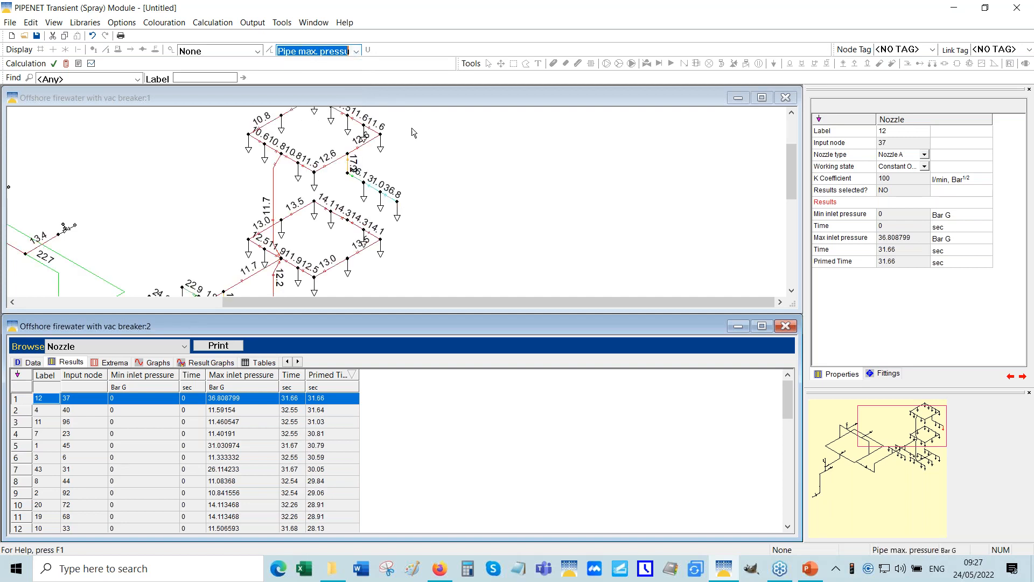
pyautogui.click(762, 98)
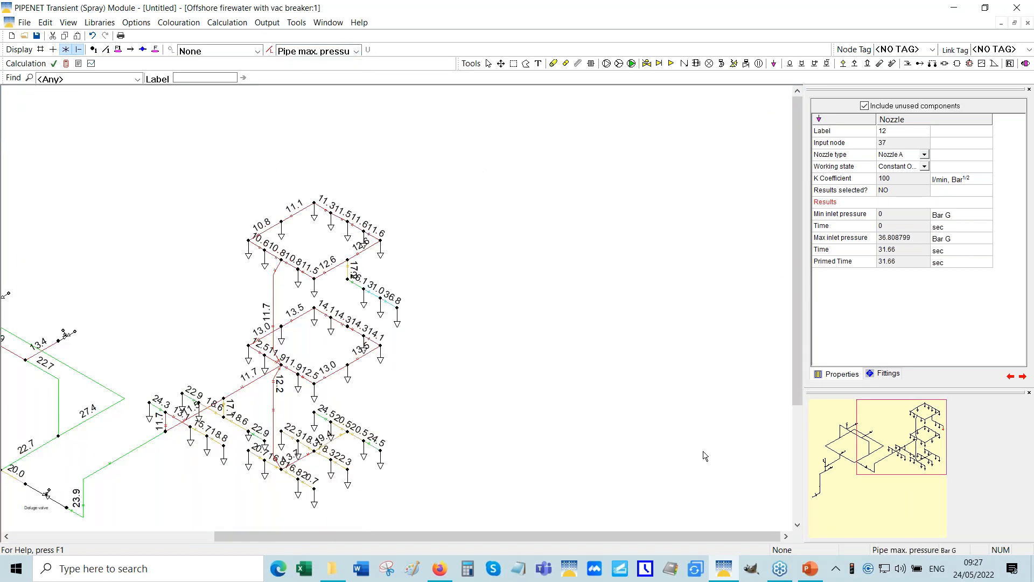
pyautogui.moveTo(904, 474); pyautogui.dragTo(847, 497)
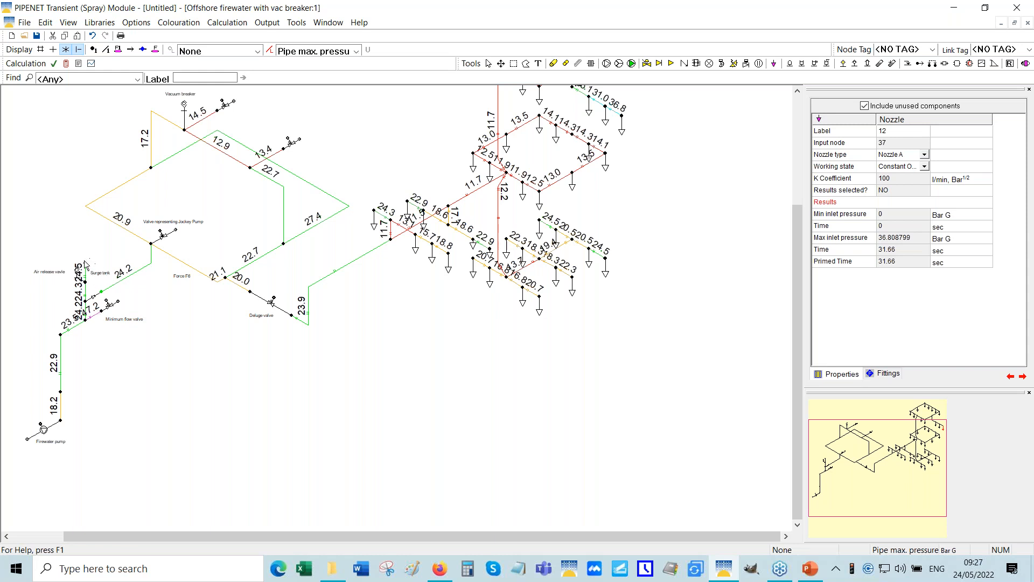
# - Set the display font to 20 in the network's display options
pyautogui.click(138, 24)
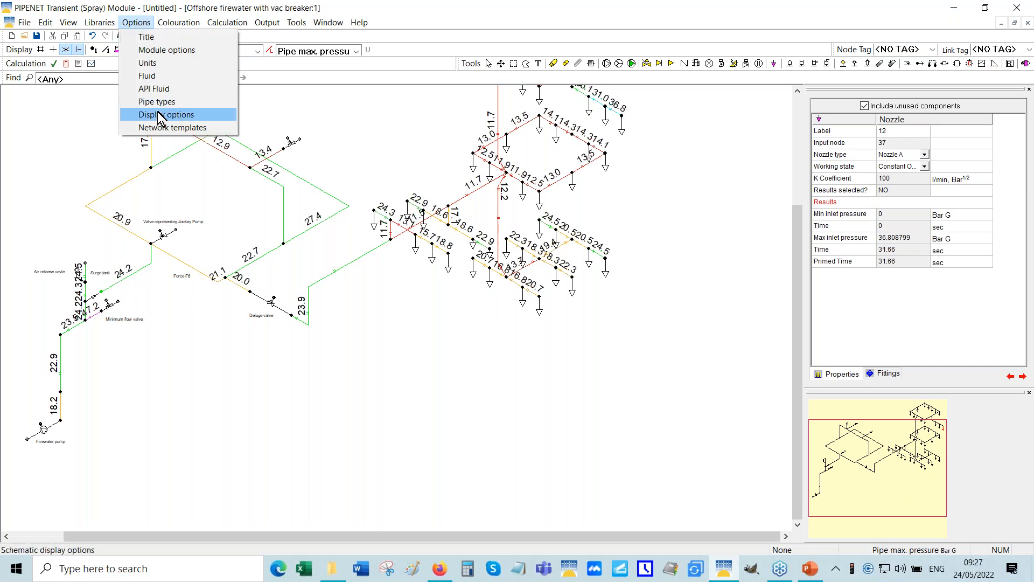
pyautogui.click(159, 115)
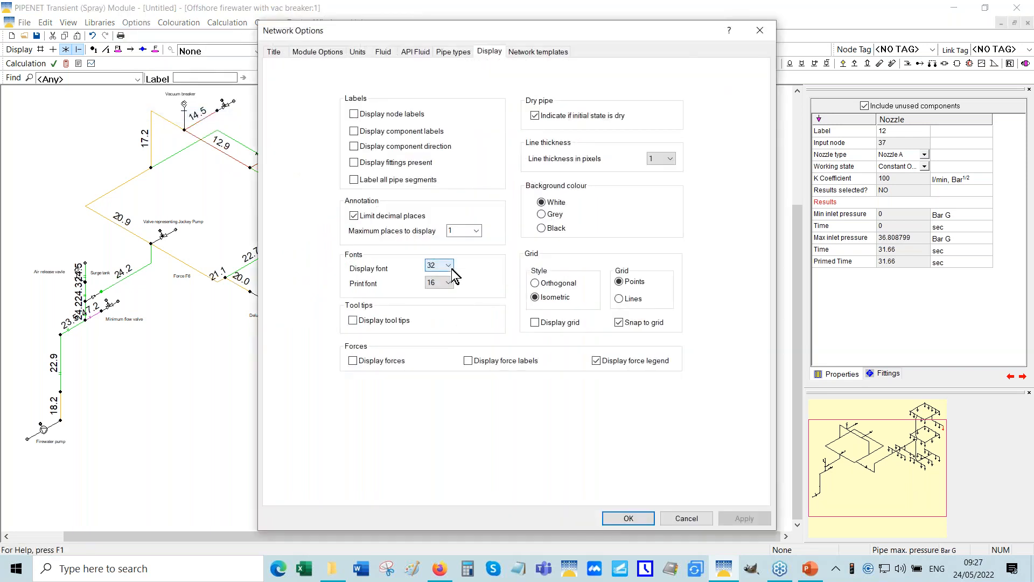
pyautogui.click(452, 268)
pyautogui.click(431, 345)
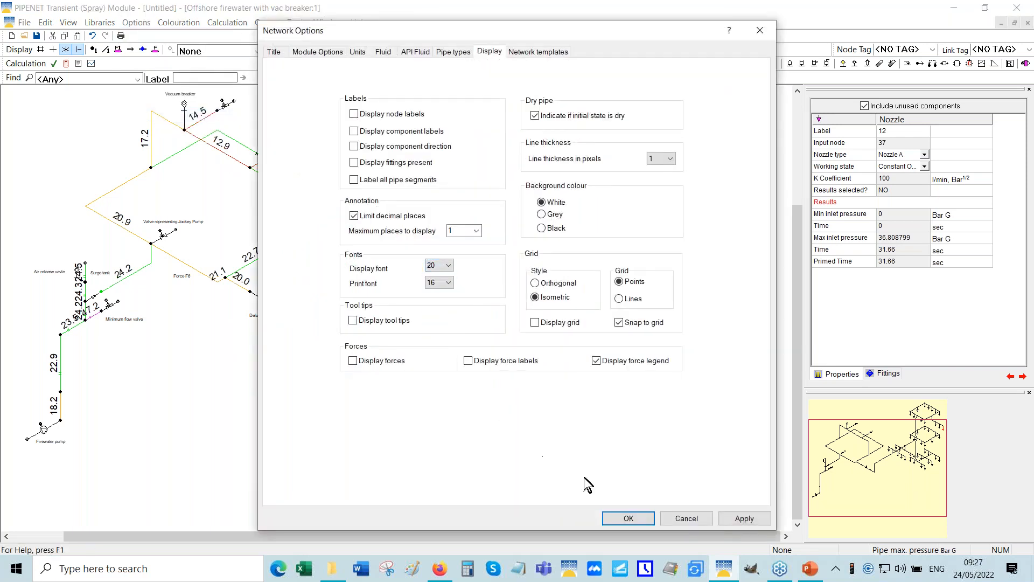
pyautogui.click(627, 519)
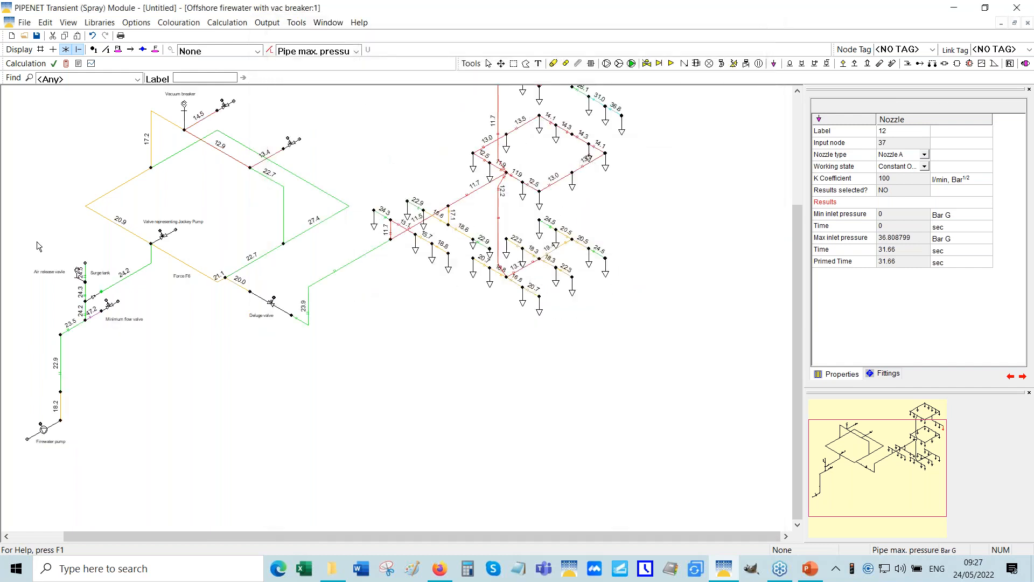
# - Examine the pipe maximum pressures around the surge tank, minimum flow valve, deluge valve and nozzle branches at 150% scale
pyautogui.rightClick(141, 334)
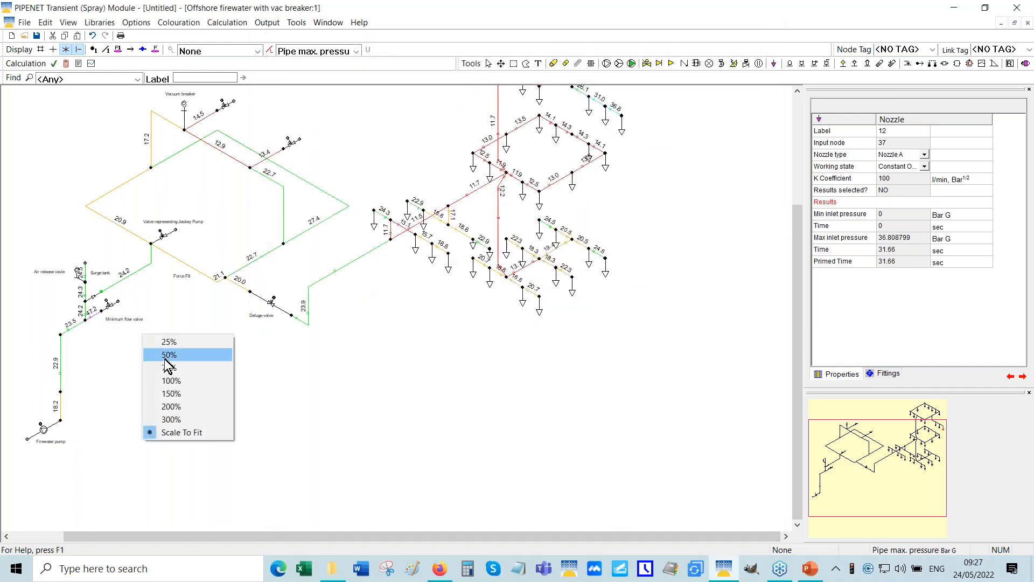
pyautogui.click(171, 394)
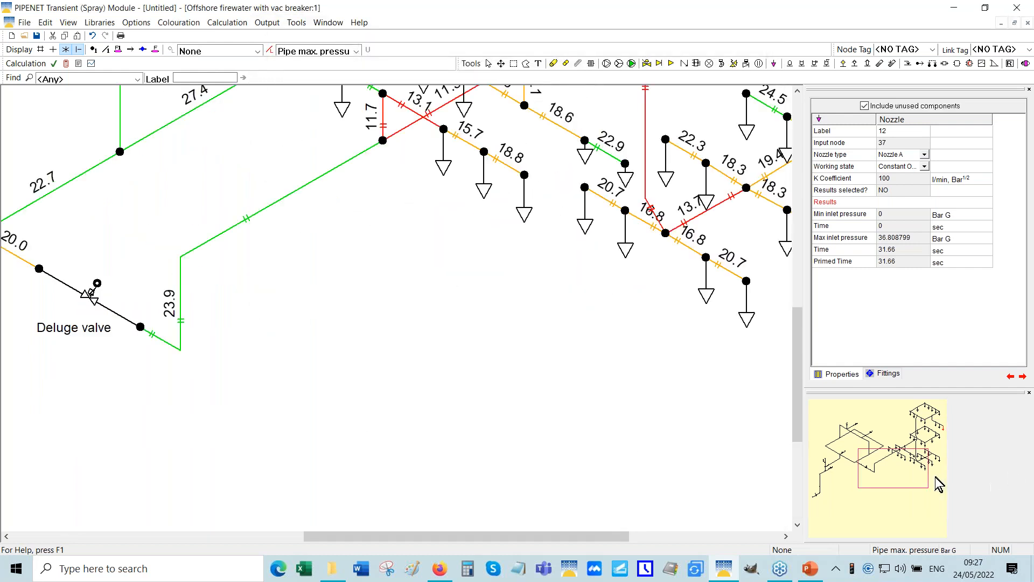
pyautogui.click(873, 477)
pyautogui.moveTo(873, 477); pyautogui.dragTo(849, 472)
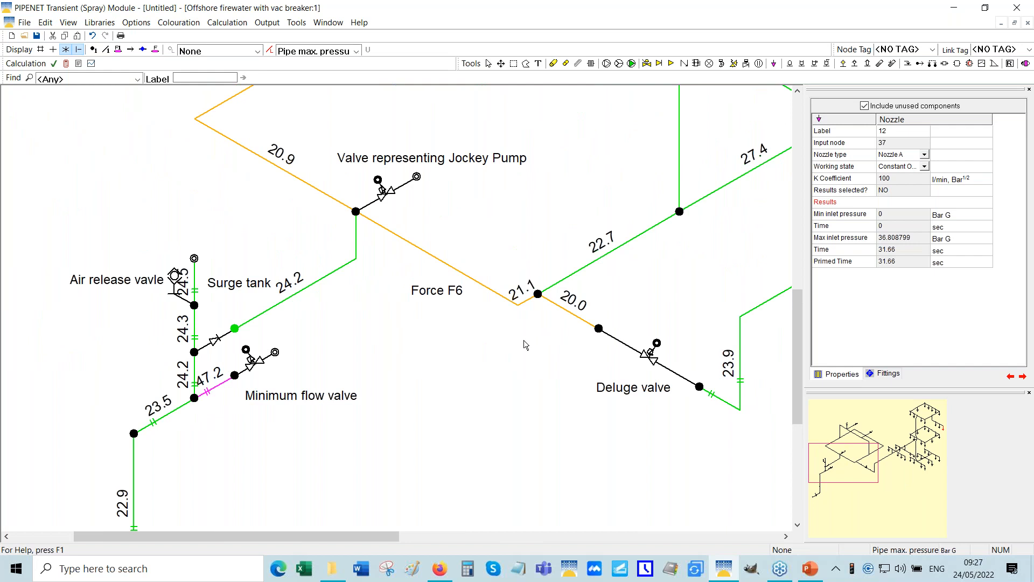
pyautogui.click(850, 477)
pyautogui.moveTo(850, 478); pyautogui.dragTo(912, 439)
pyautogui.moveTo(918, 431)
pyautogui.mouseDown()
pyautogui.moveTo(917, 450)
pyautogui.moveTo(892, 466)
pyautogui.moveTo(918, 437)
pyautogui.mouseUp()
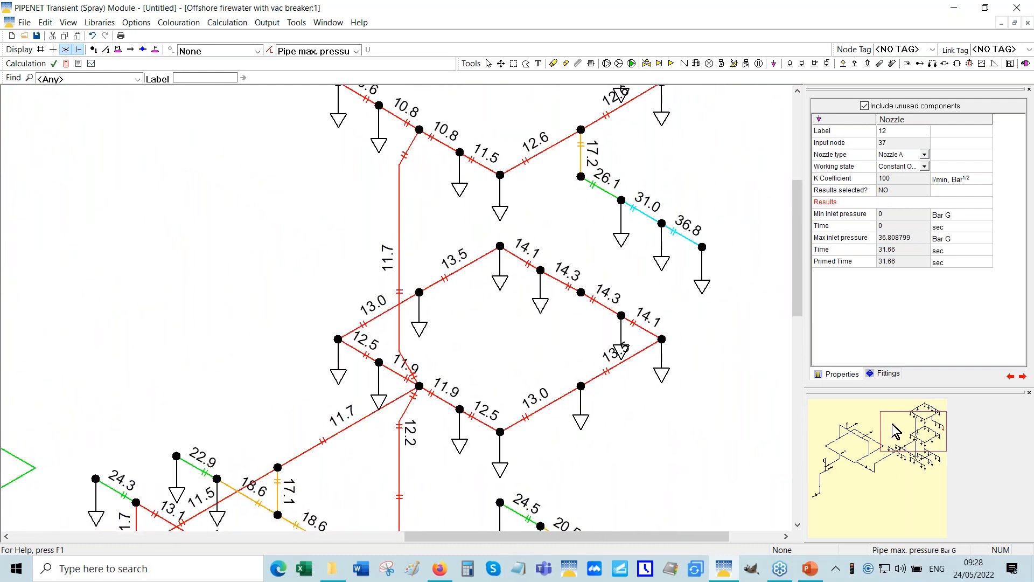
pyautogui.moveTo(895, 435); pyautogui.dragTo(891, 443)
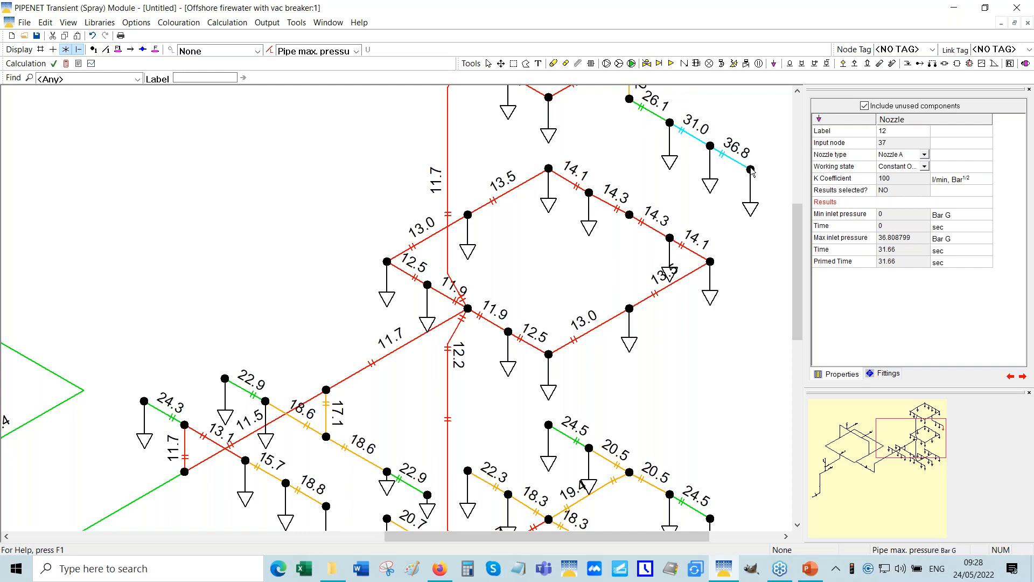
pyautogui.moveTo(896, 431); pyautogui.dragTo(858, 423)
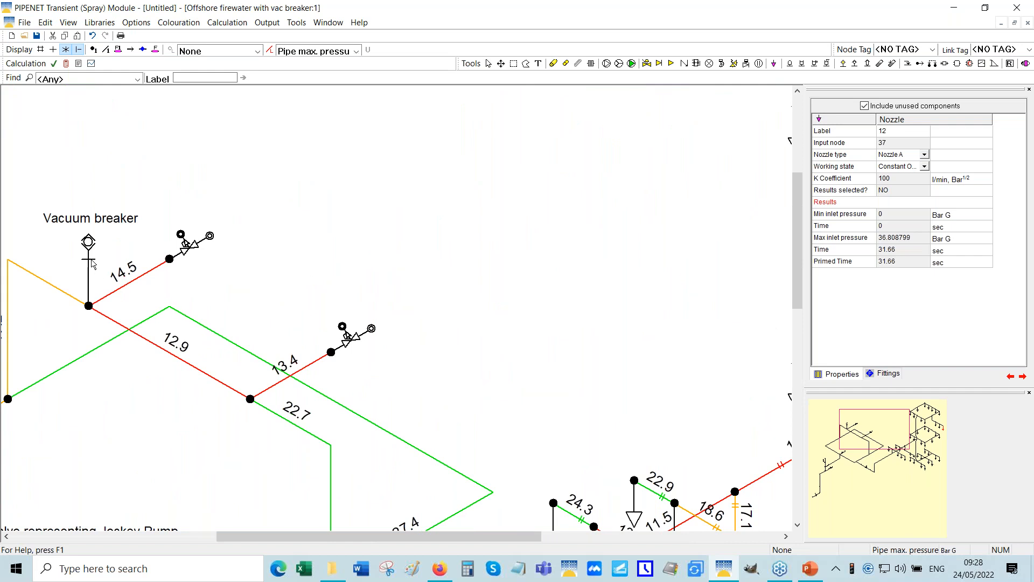
# - Inspect the inlet and outlet valve diameters of the vacuum breaker on the ring main
pyautogui.click(89, 298)
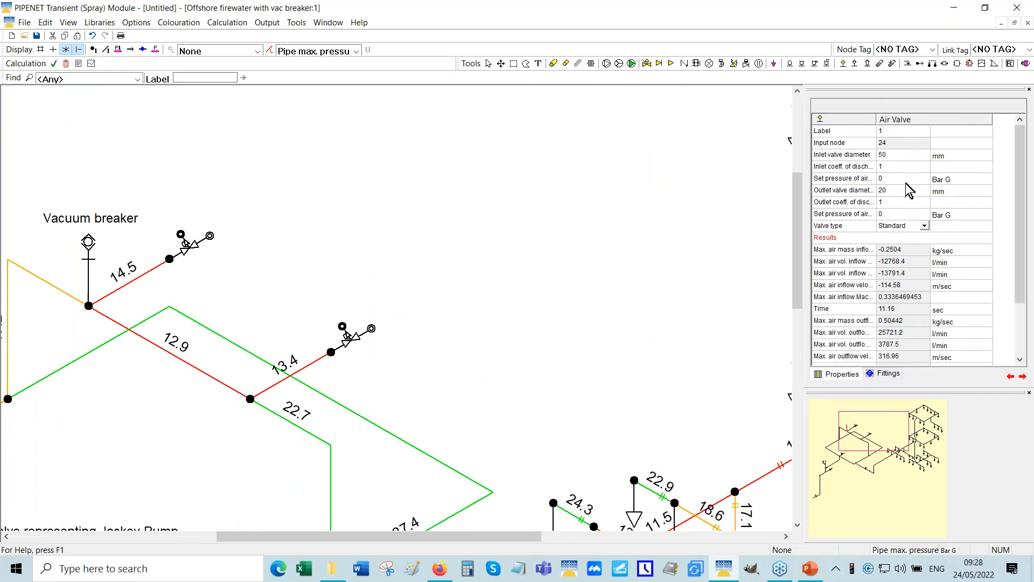
pyautogui.click(861, 155)
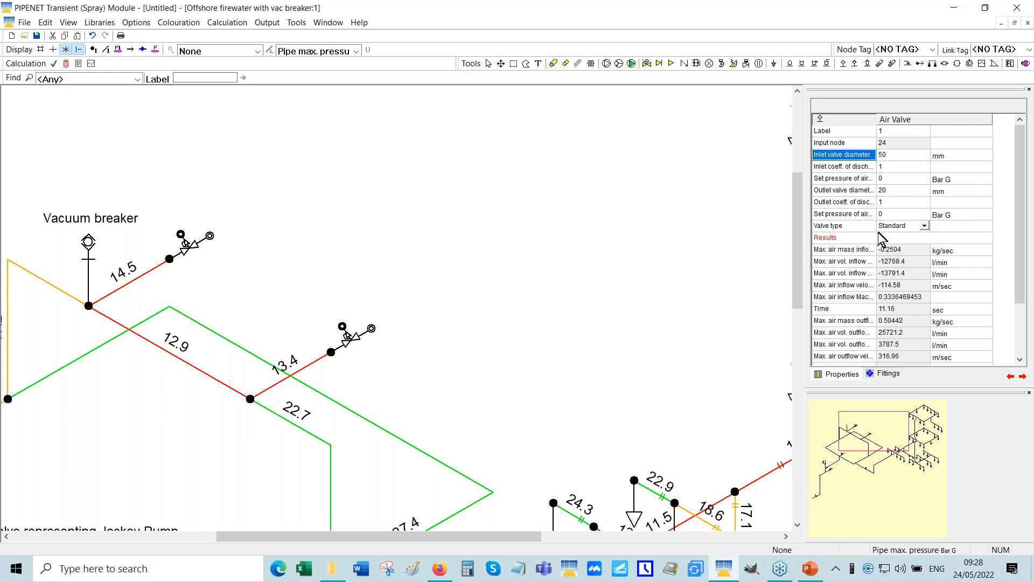
pyautogui.click(836, 194)
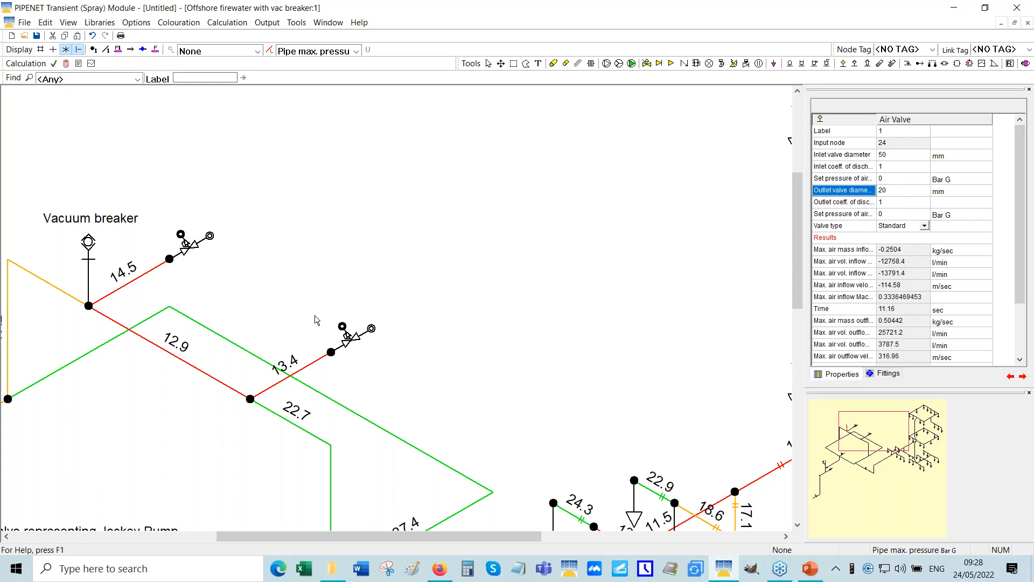
pyautogui.click(884, 439)
pyautogui.moveTo(883, 439)
pyautogui.mouseDown()
pyautogui.moveTo(854, 461)
pyautogui.moveTo(843, 487)
pyautogui.moveTo(876, 447)
pyautogui.moveTo(865, 445)
pyautogui.mouseUp()
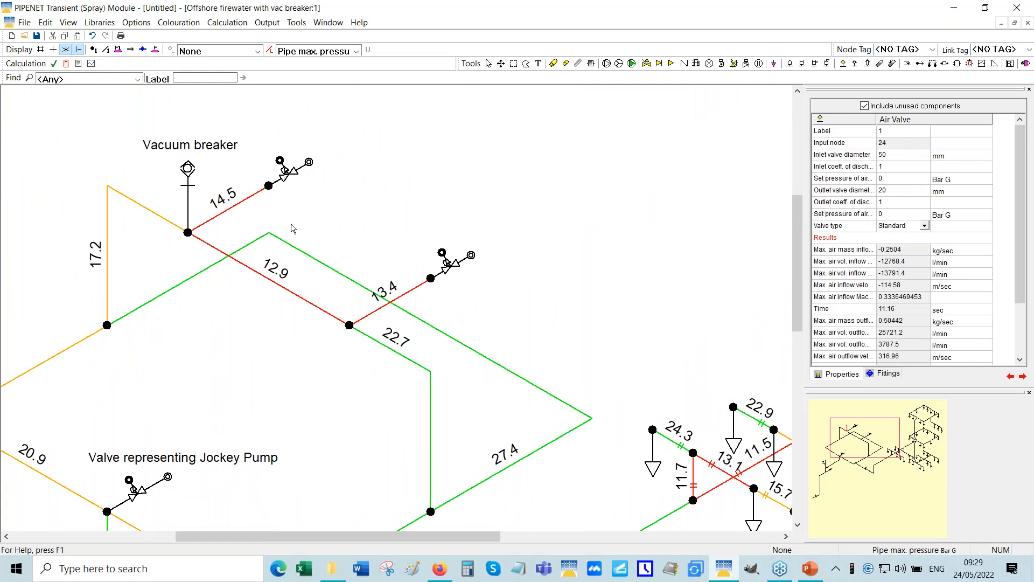
pyautogui.click(468, 303)
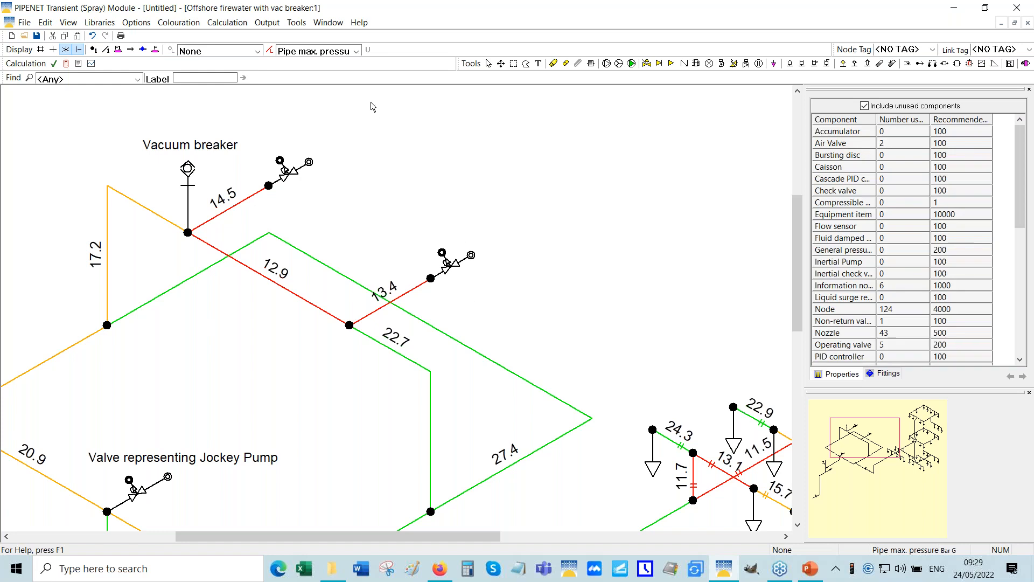
# - Set the link colouring of the schematic back to None
pyautogui.click(356, 51)
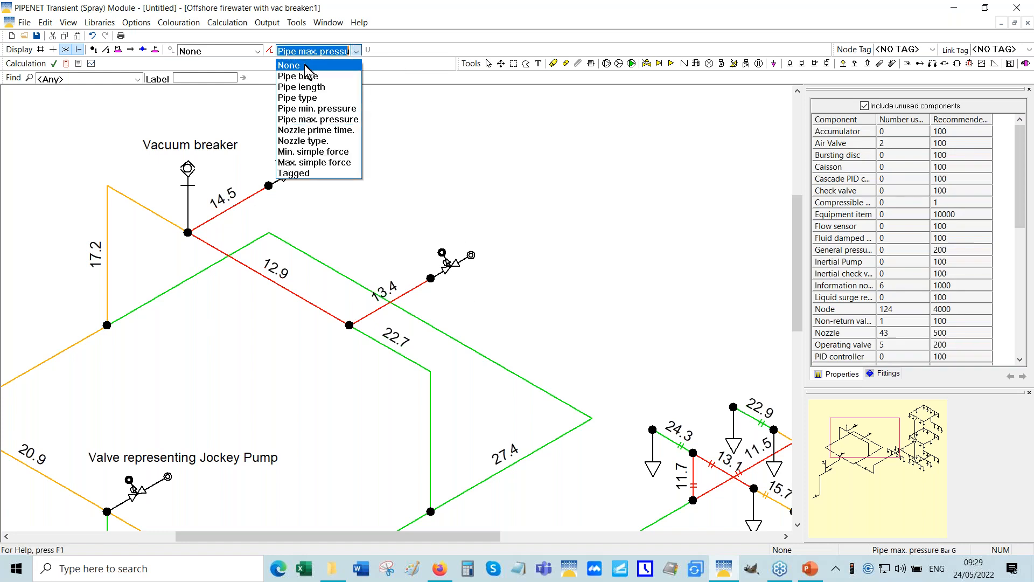
pyautogui.click(302, 62)
pyautogui.click(235, 347)
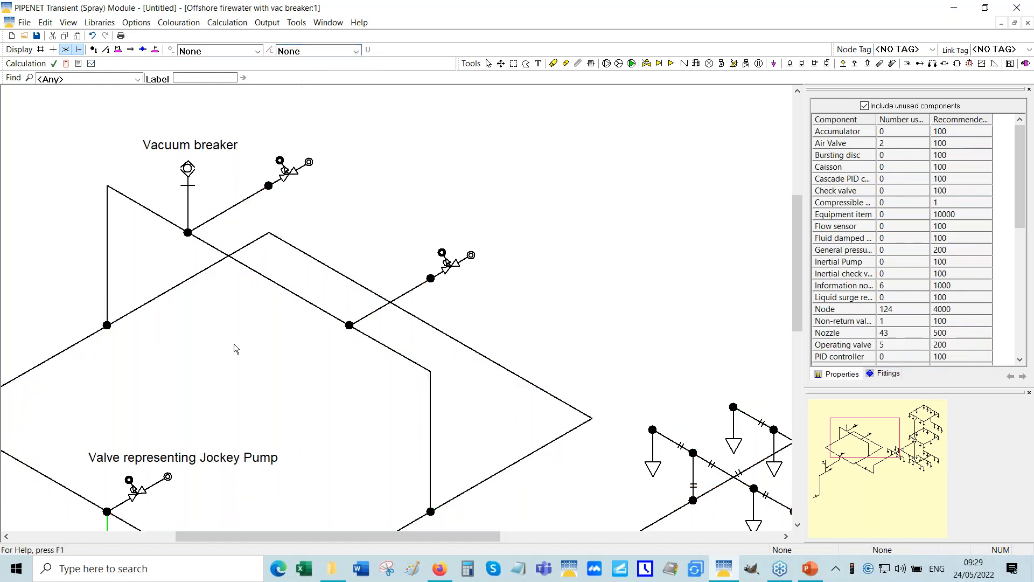
# - Select all time graphs as results for pipes 11 and 8, which meet at the vacuum breaker's node
pyautogui.rightClick(235, 209)
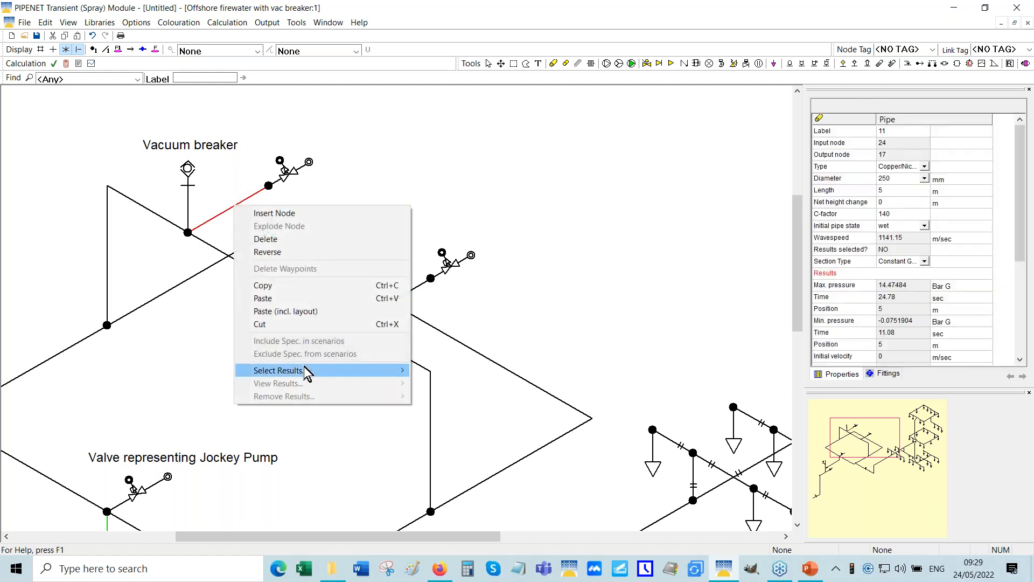
pyautogui.moveTo(318, 372)
pyautogui.click(463, 370)
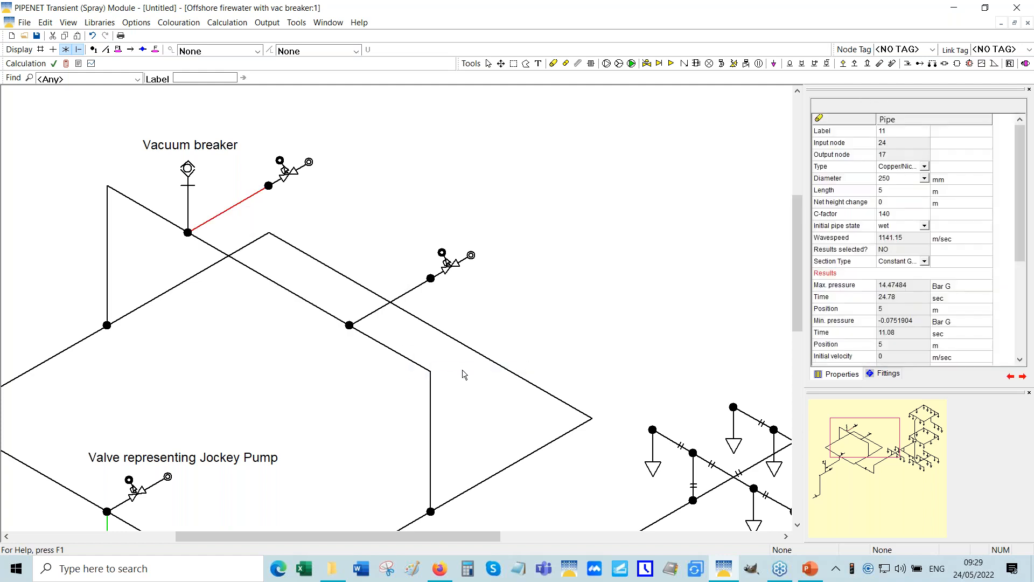
pyautogui.rightClick(273, 285)
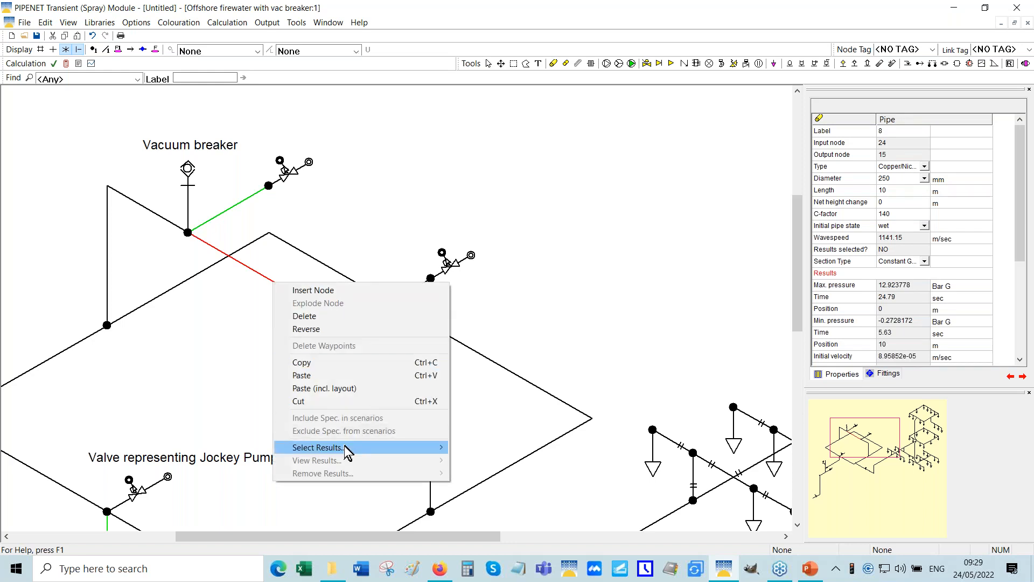
pyautogui.moveTo(345, 450)
pyautogui.click(489, 452)
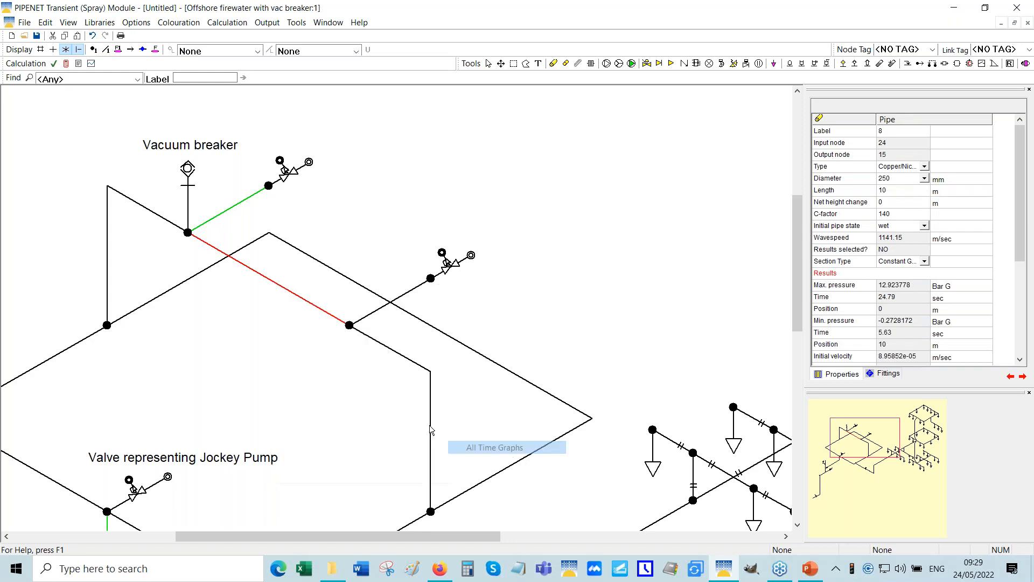
# - Colour the nodes by elevation and examine the elevations of the vacuum breaker, nozzle levels and firewater pump at 100% scale
pyautogui.click(257, 51)
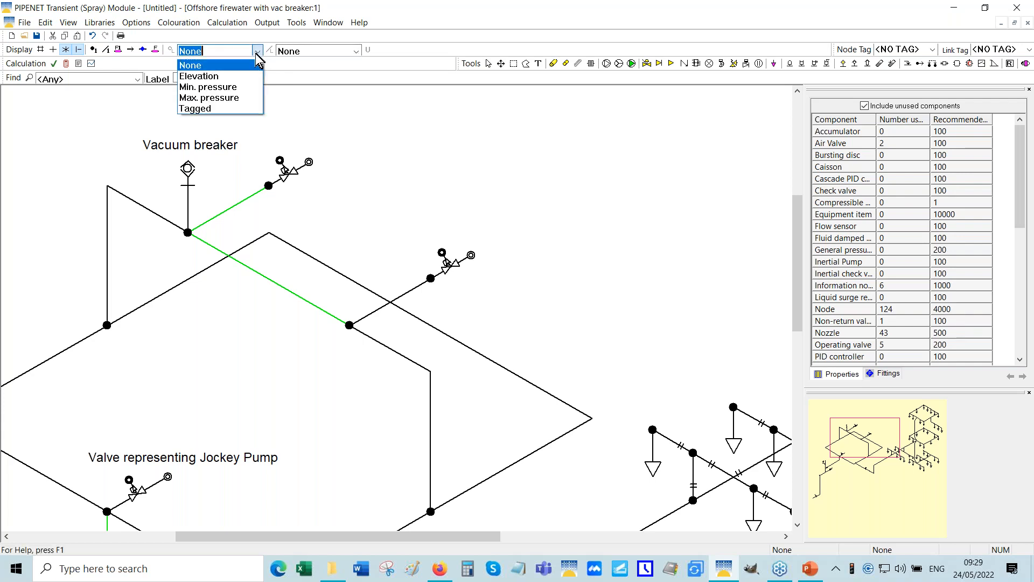
pyautogui.click(205, 80)
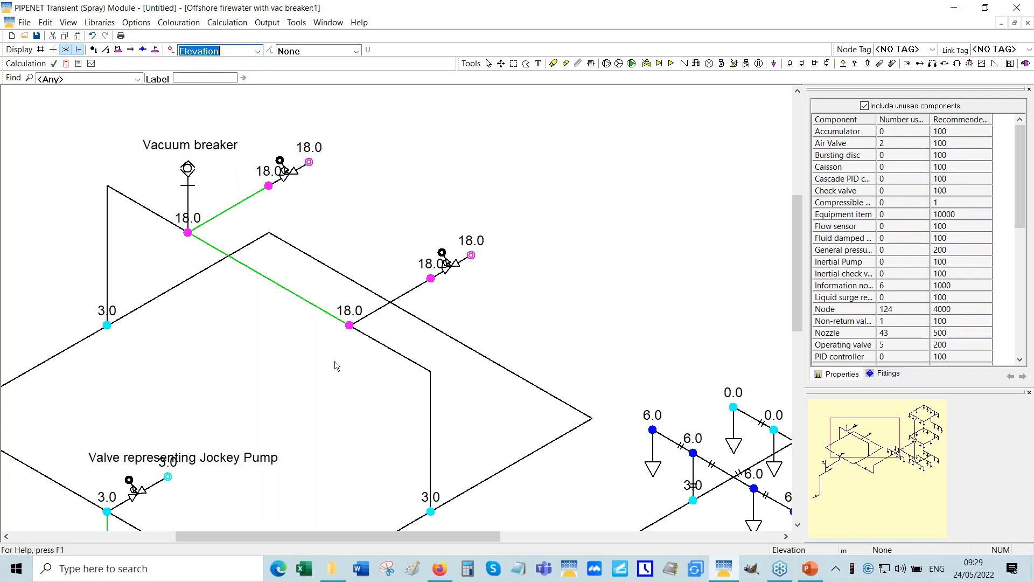
pyautogui.moveTo(876, 432); pyautogui.dragTo(875, 437)
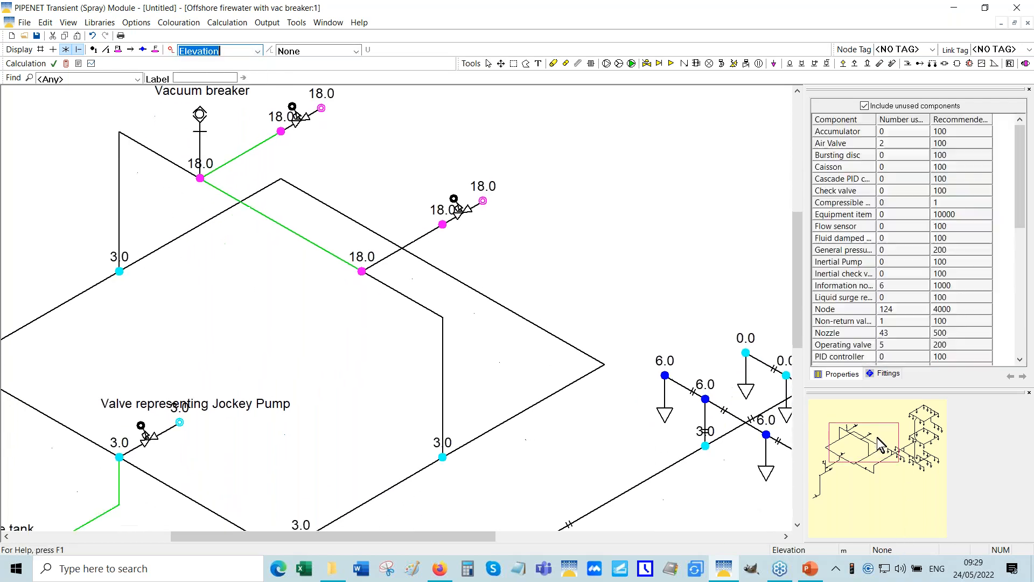
pyautogui.rightClick(525, 150)
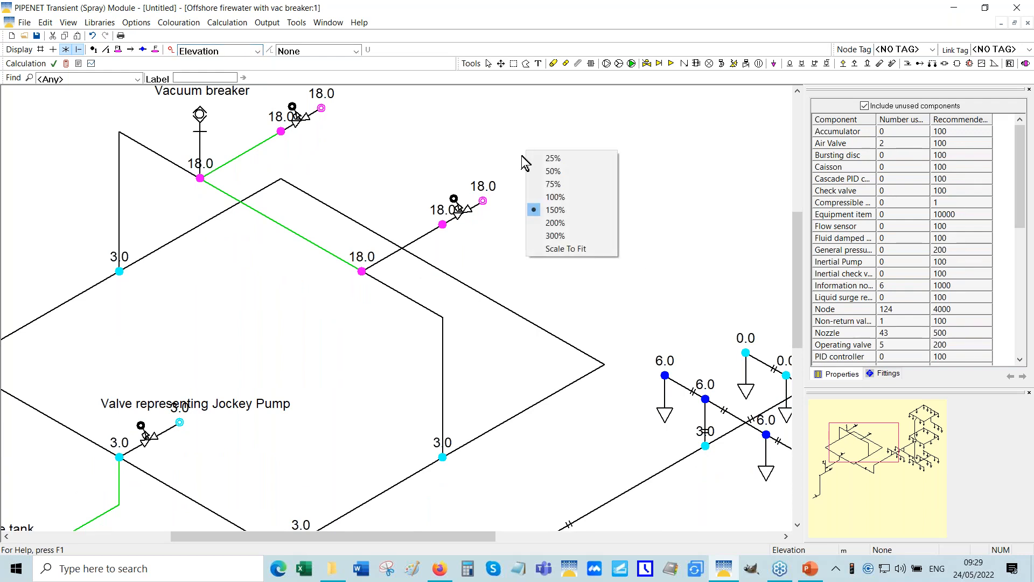
pyautogui.click(555, 197)
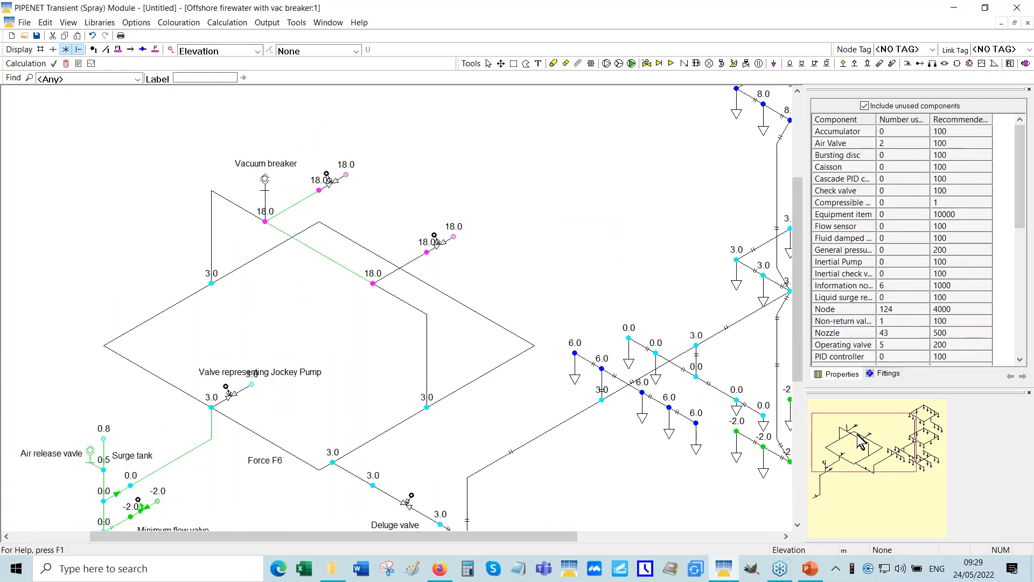
pyautogui.moveTo(887, 437); pyautogui.dragTo(918, 415)
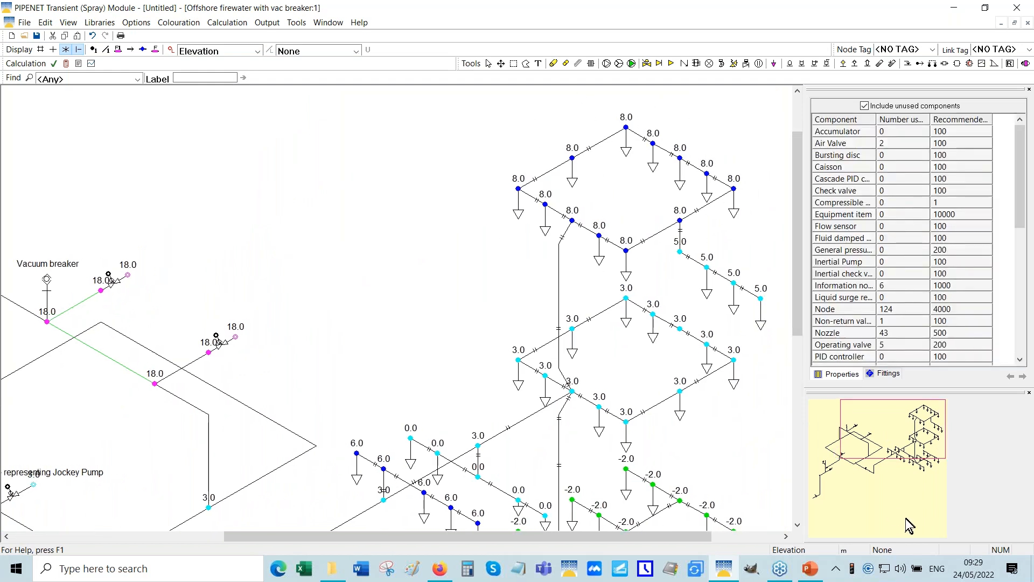
pyautogui.moveTo(883, 419); pyautogui.dragTo(876, 437)
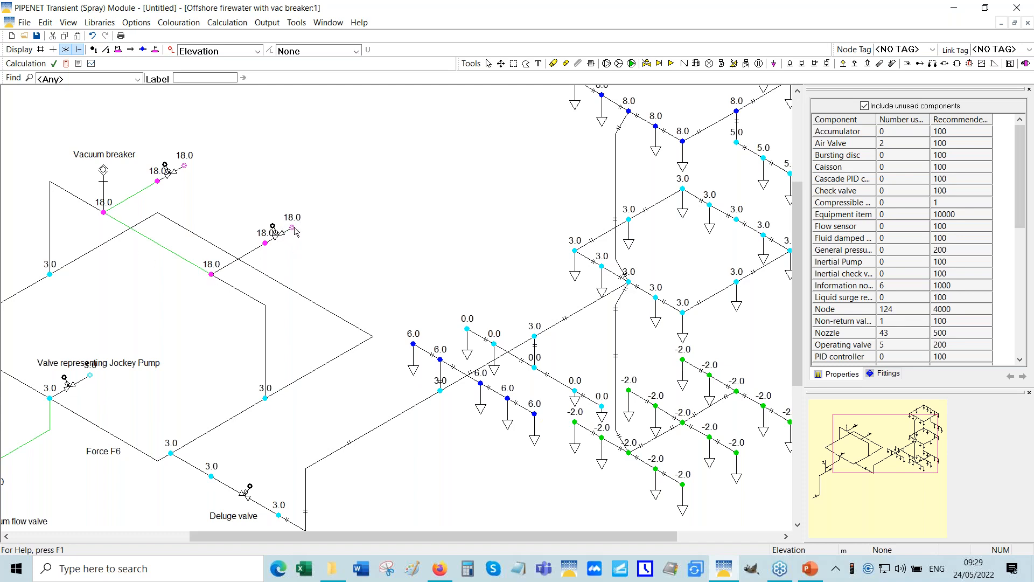
pyautogui.moveTo(875, 430); pyautogui.dragTo(886, 418)
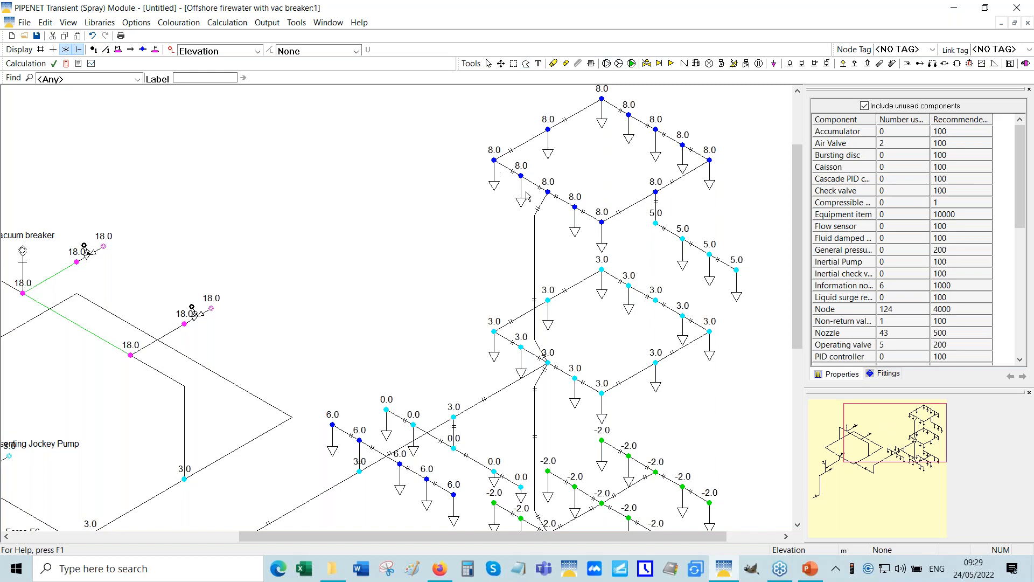
pyautogui.moveTo(889, 418); pyautogui.dragTo(856, 471)
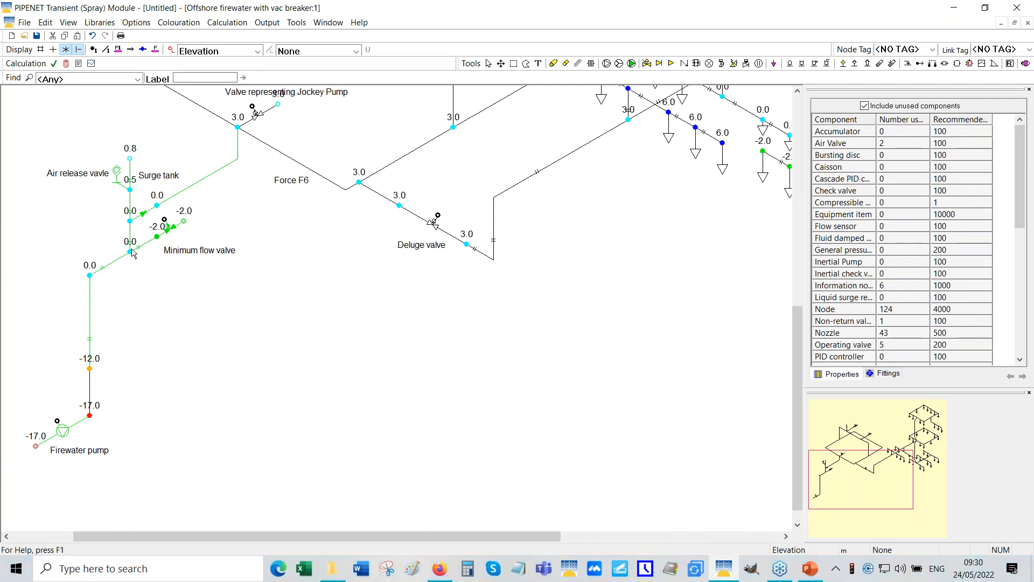
# - Delete the vacuum breaker from its node on the elevated part of the ring main
pyautogui.moveTo(881, 479); pyautogui.dragTo(899, 445)
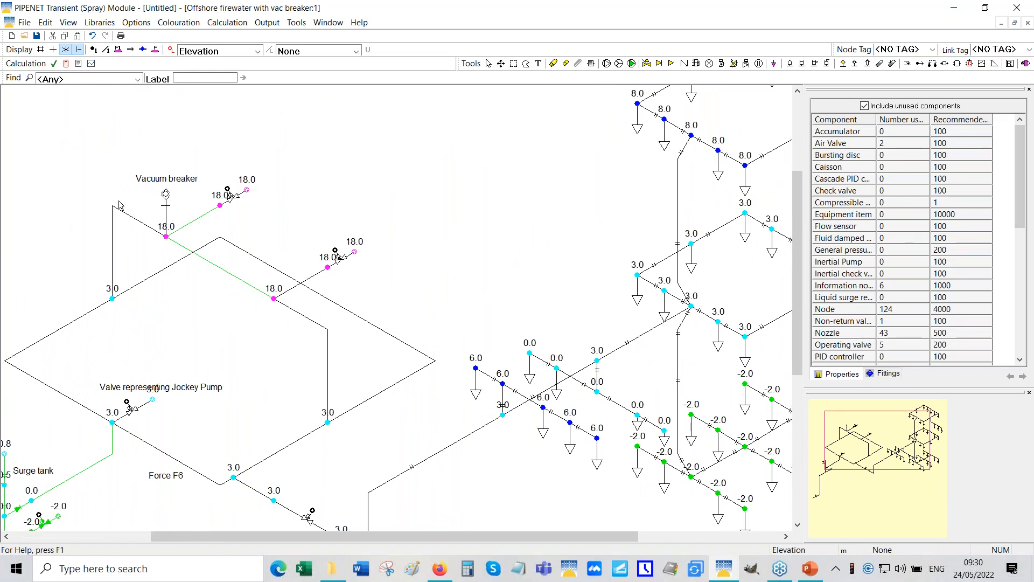
pyautogui.rightClick(166, 219)
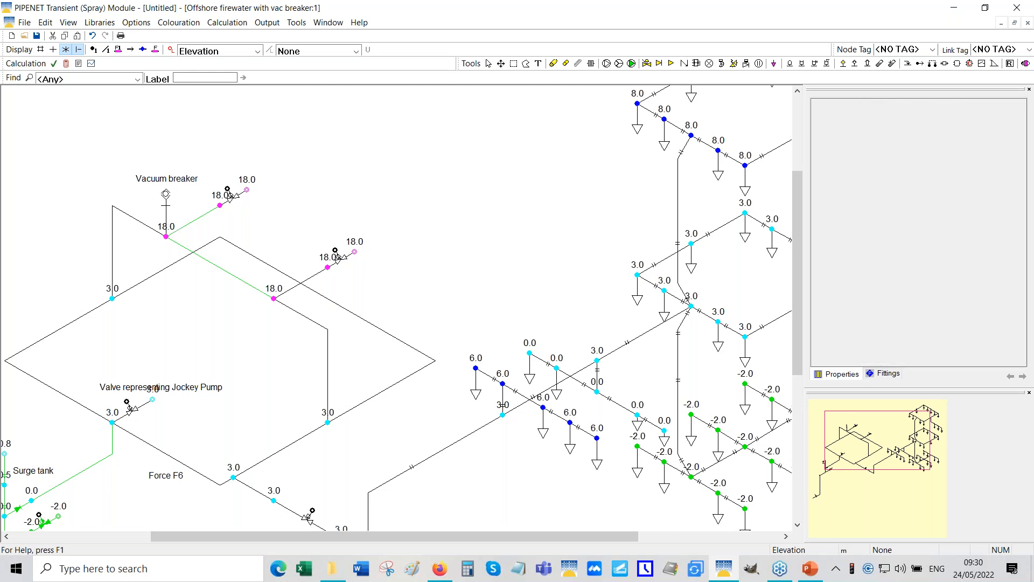
pyautogui.click(191, 251)
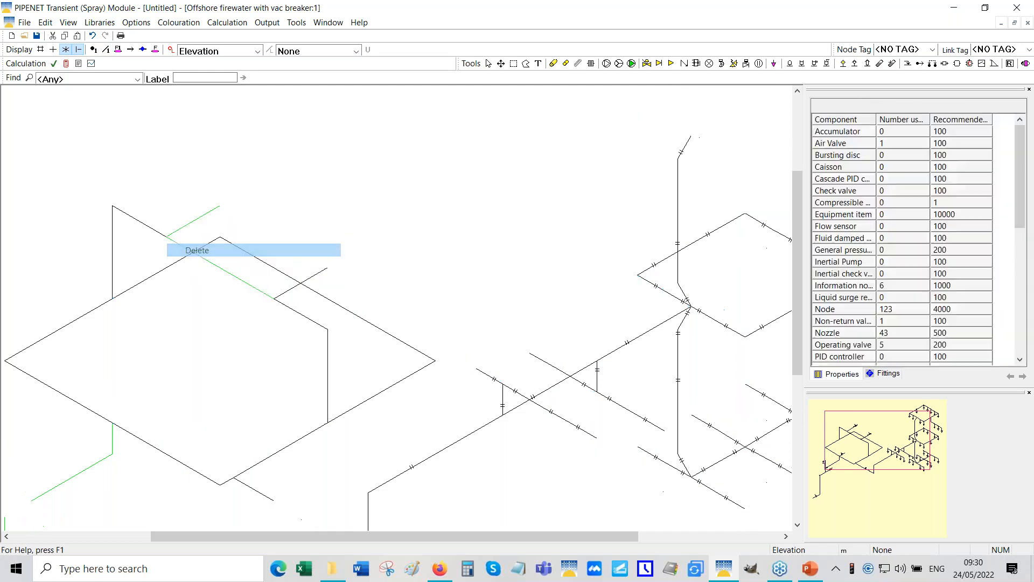
# - Run the calculation for the model without the vacuum breaker, overwriting the existing output files
pyautogui.click(66, 63)
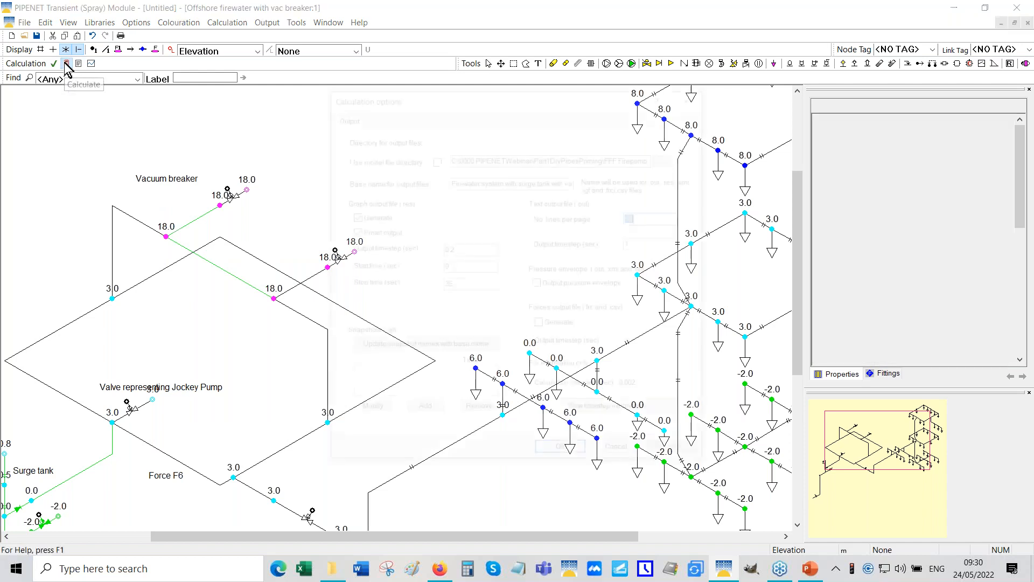
pyautogui.click(561, 455)
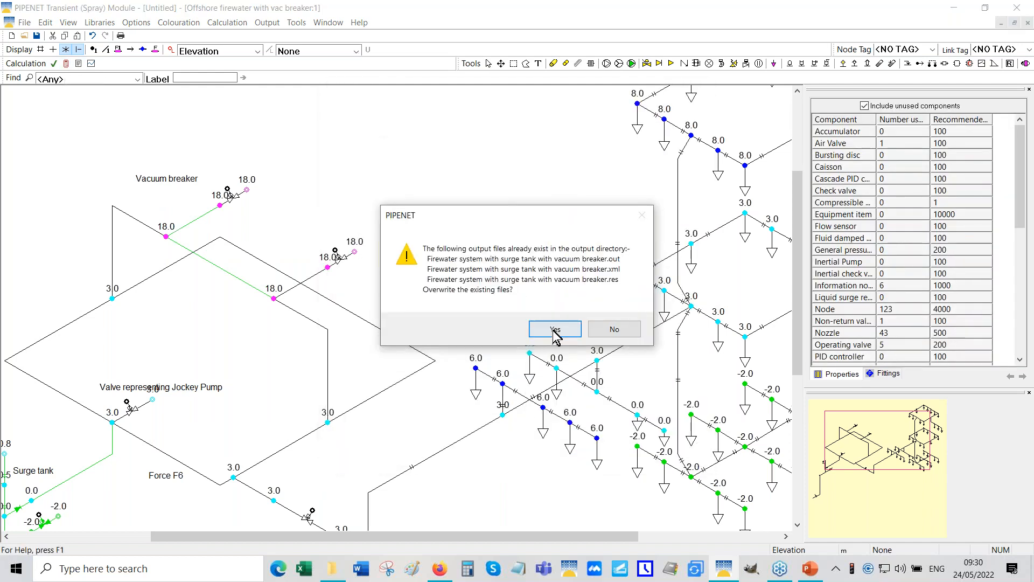
pyautogui.click(558, 329)
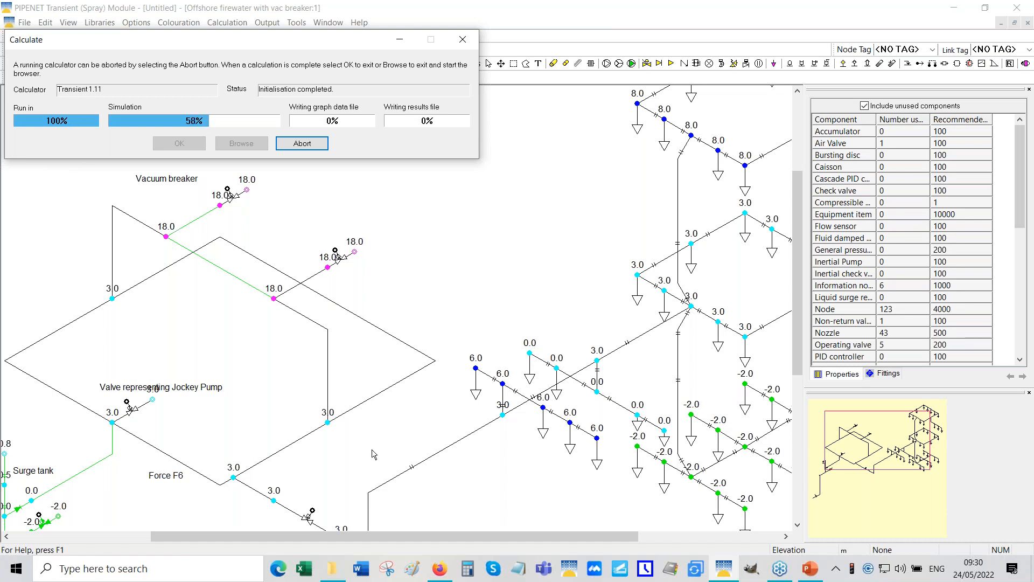
pyautogui.moveTo(906, 441); pyautogui.dragTo(899, 459)
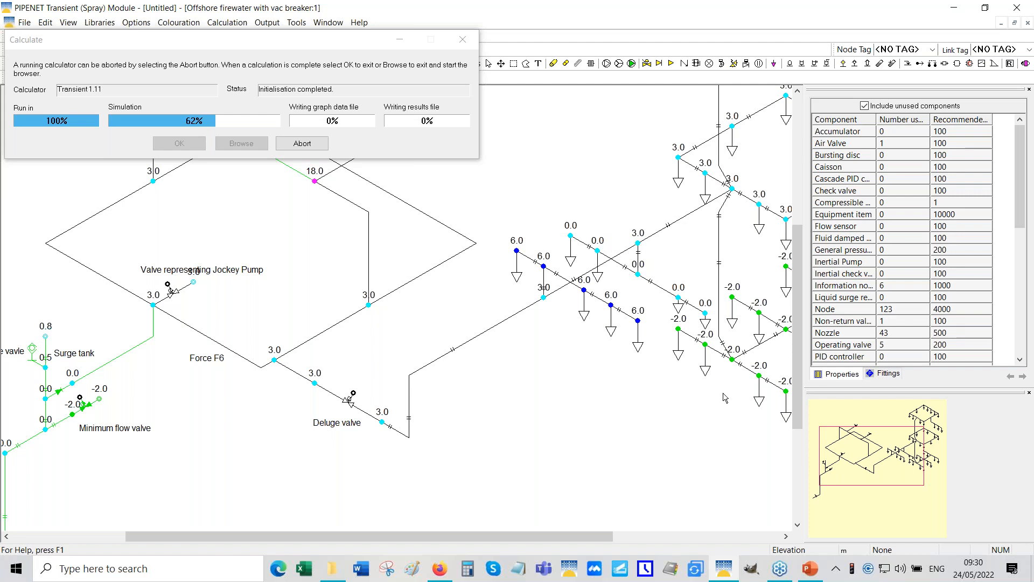
pyautogui.moveTo(899, 473); pyautogui.dragTo(926, 448)
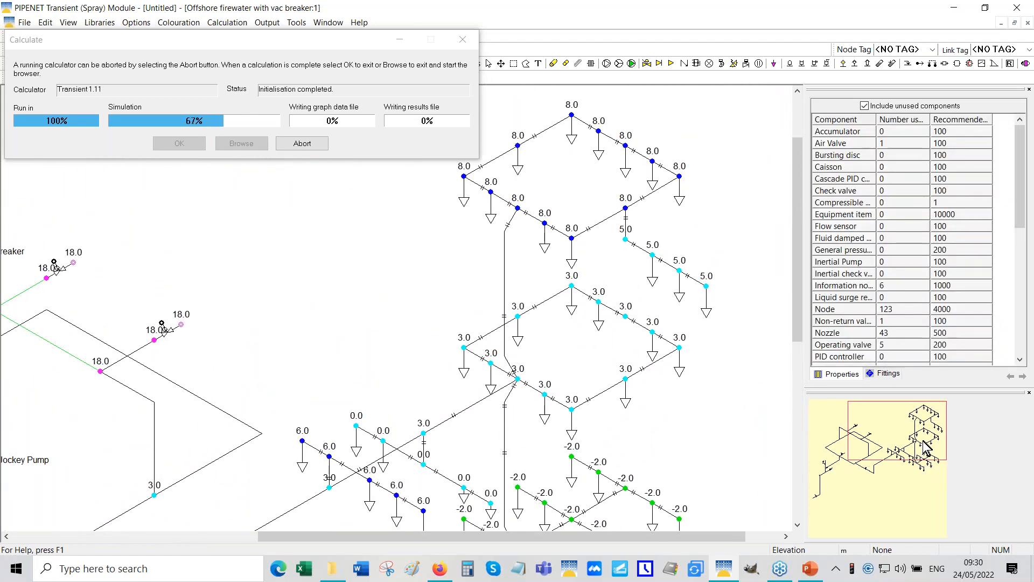
pyautogui.moveTo(926, 447); pyautogui.dragTo(928, 461)
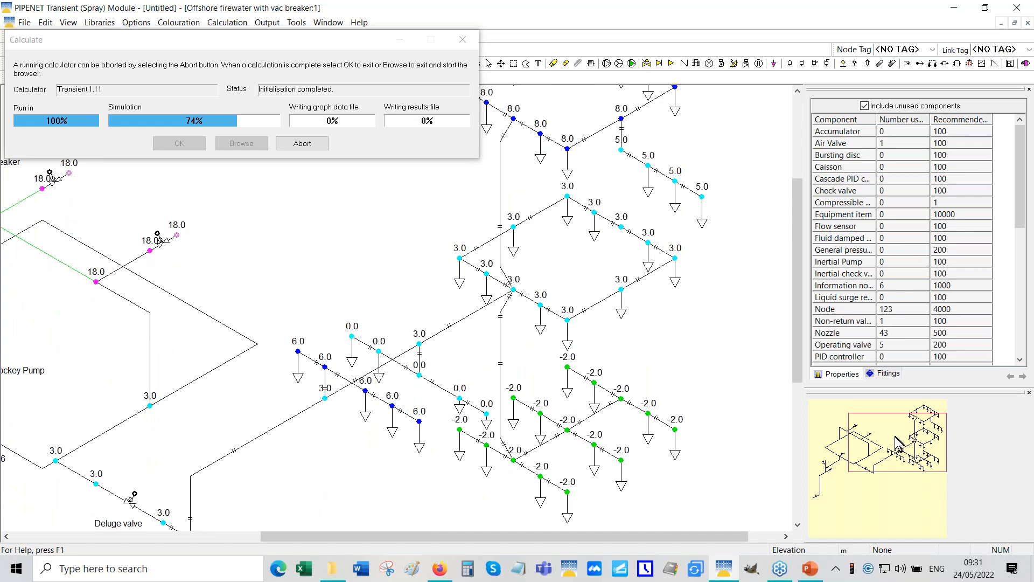
pyautogui.moveTo(897, 445); pyautogui.dragTo(897, 438)
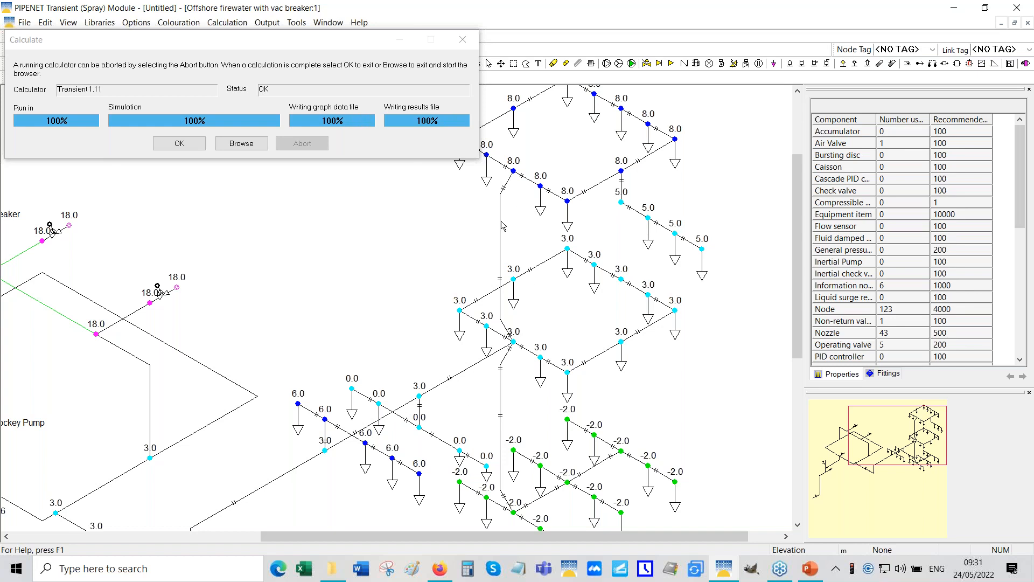
pyautogui.click(179, 144)
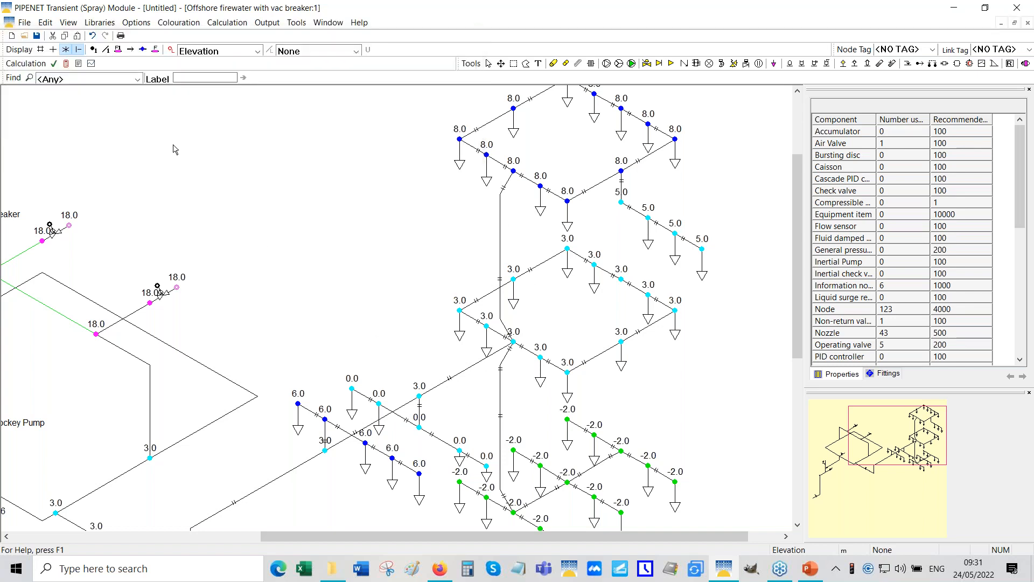
# - Set the node colouring to None and colour the links by pipe maximum pressure
pyautogui.click(890, 436)
pyautogui.click(258, 51)
pyautogui.click(208, 66)
pyautogui.click(356, 50)
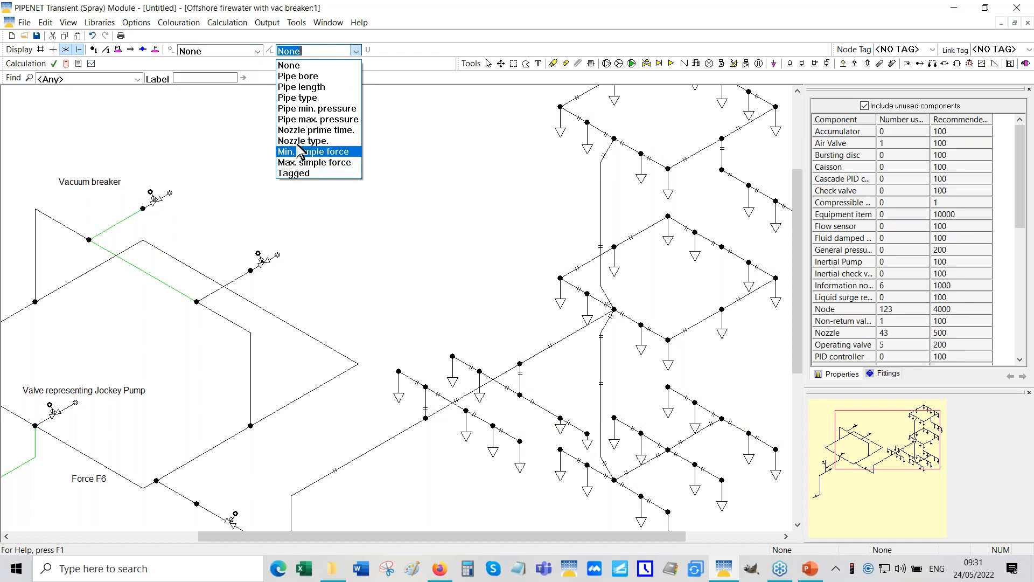
pyautogui.click(306, 120)
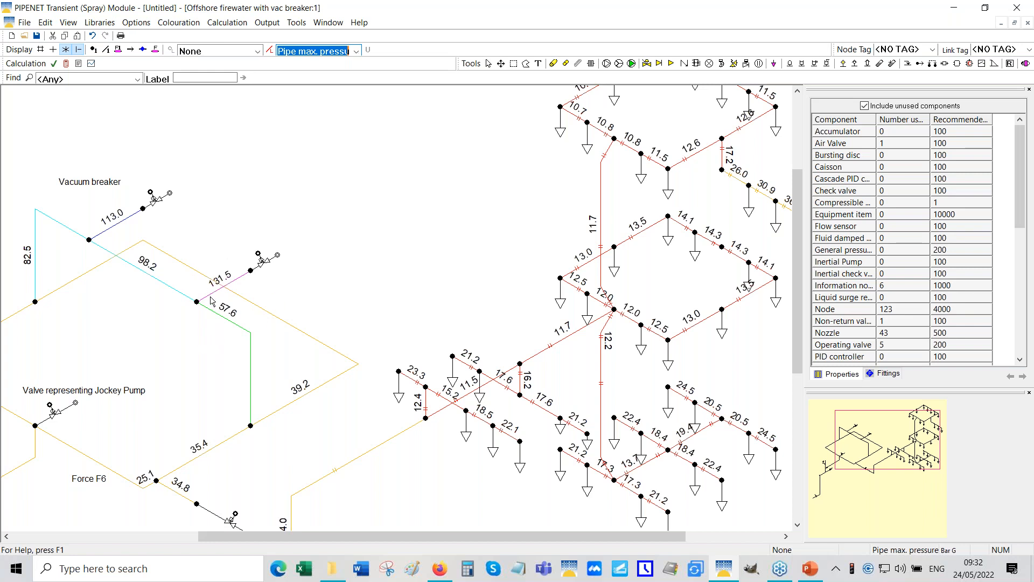
# - Set the link colouring back to None and show the link labels on the schematic
pyautogui.click(355, 52)
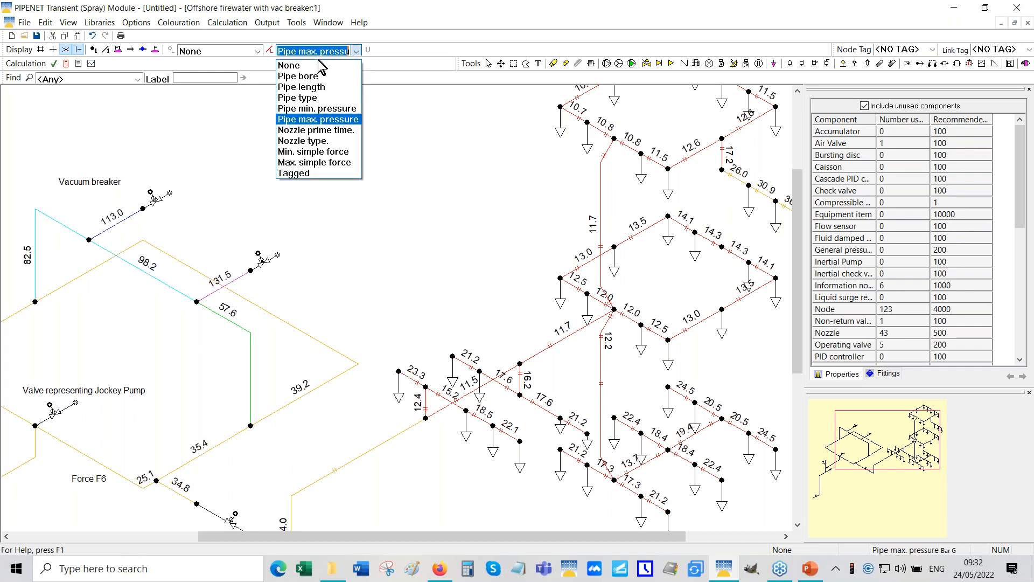
pyautogui.click(291, 66)
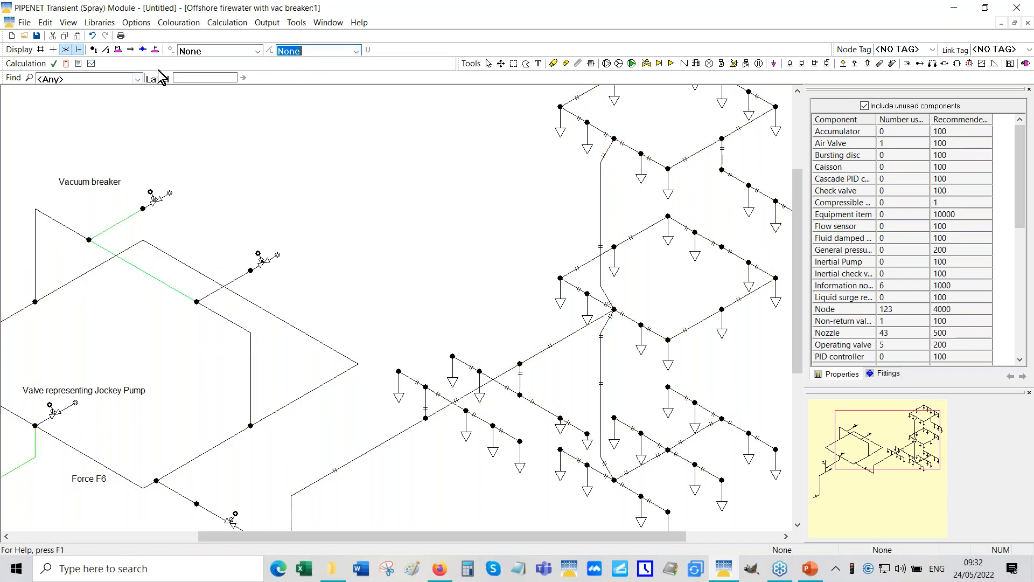
pyautogui.click(109, 53)
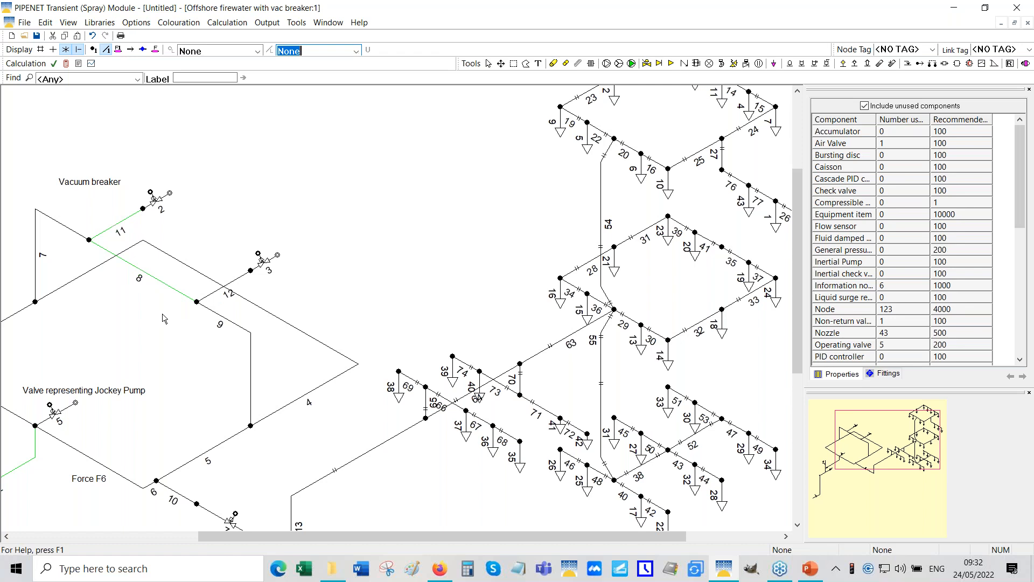
# - In the PIPENET Graph Viewer, plot pipe 11's cavity volume at 5.00 metres with its pressure at 0.00 metres and read the pressure peak
pyautogui.click(91, 63)
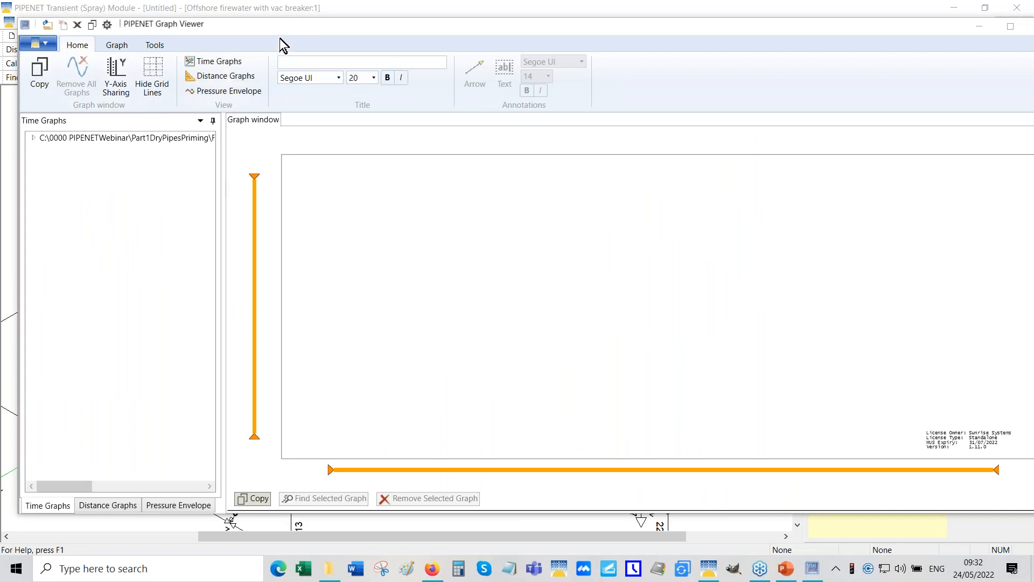
pyautogui.doubleClick(281, 30)
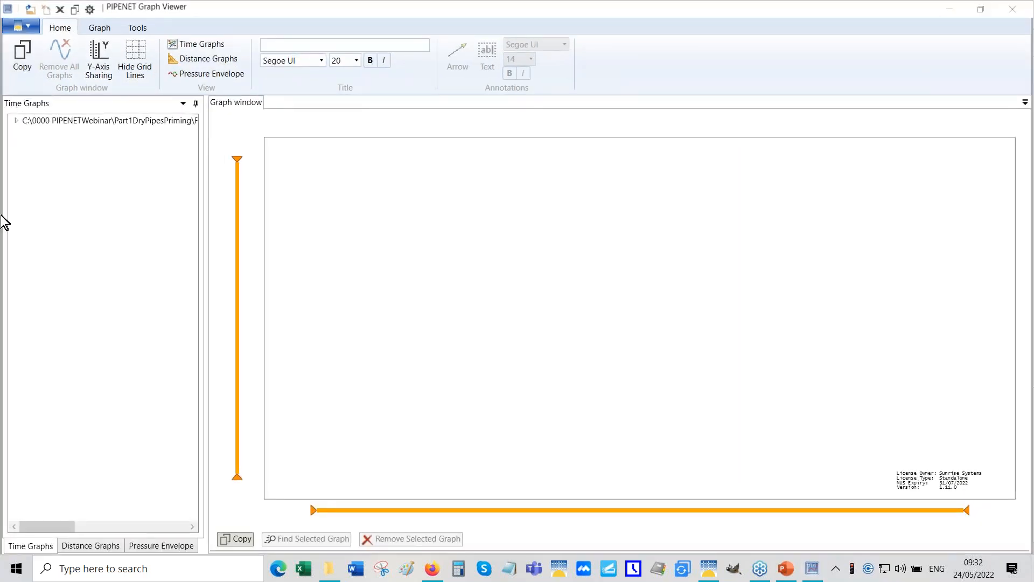
pyautogui.click(16, 120)
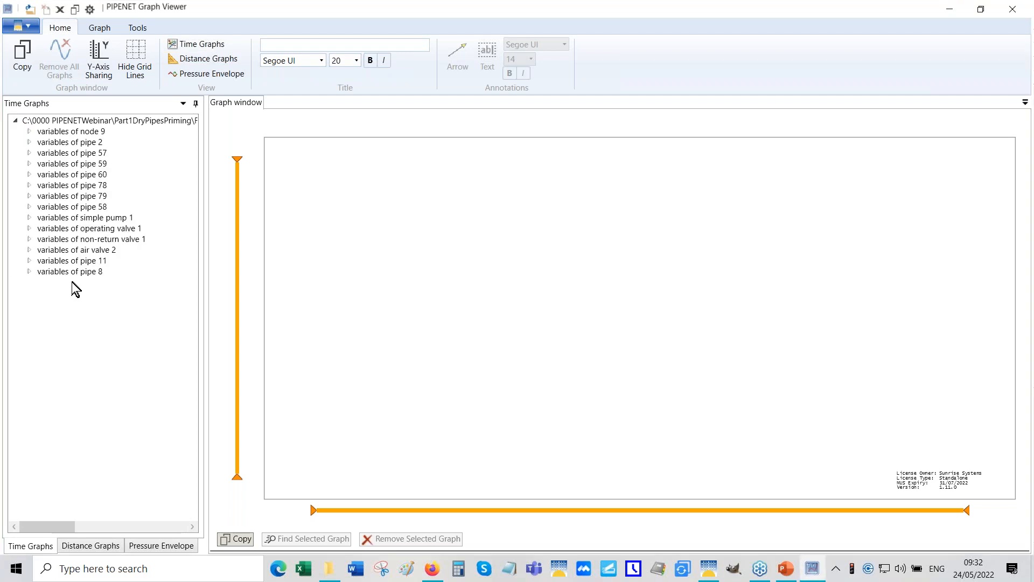
pyautogui.click(30, 261)
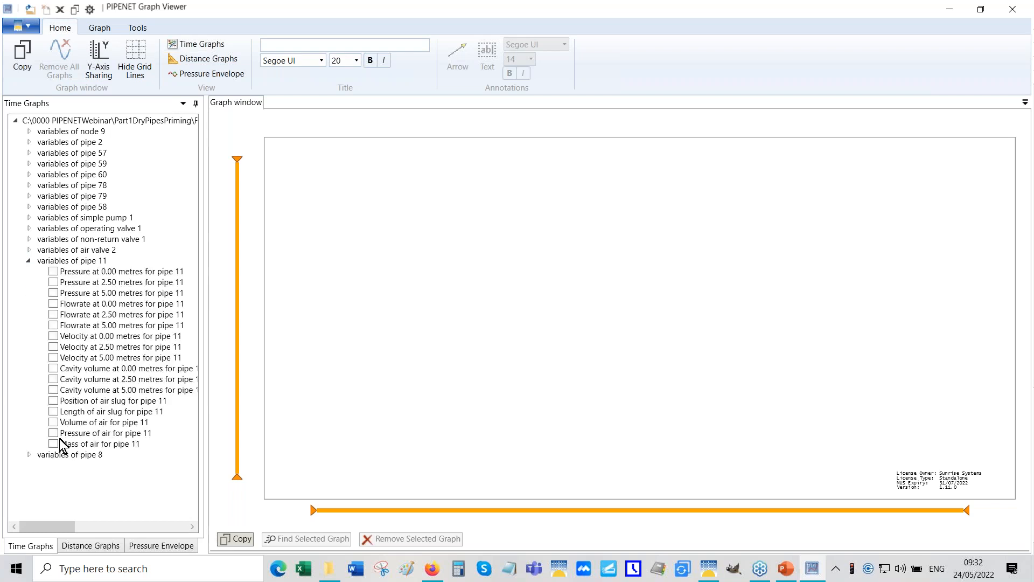
pyautogui.click(53, 390)
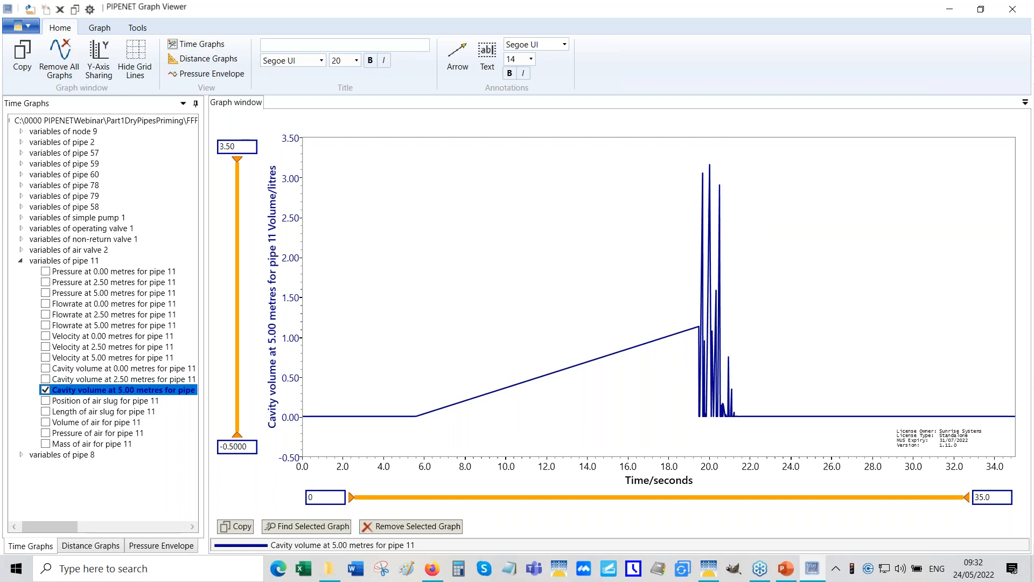
pyautogui.click(45, 271)
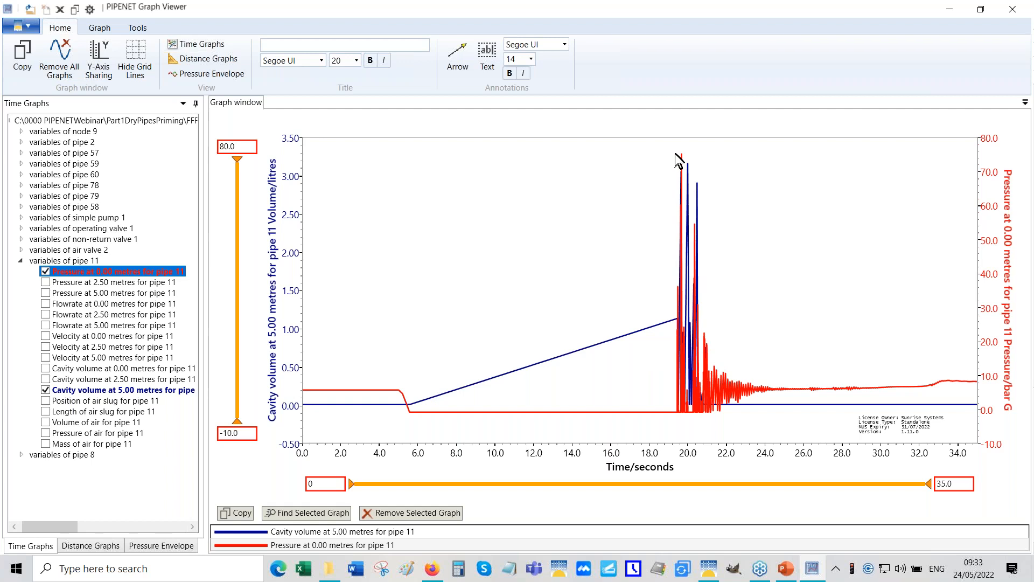
pyautogui.moveTo(682, 154)
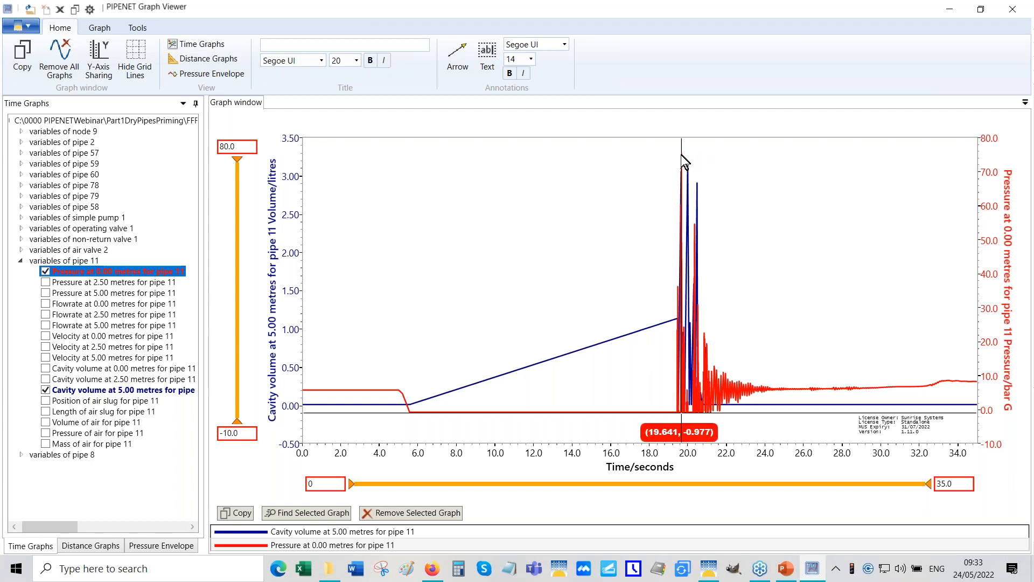
# - Return to the PIPENET Transient module and check the graph output timestep in the calculation's output options
pyautogui.click(708, 572)
pyautogui.click(227, 22)
pyautogui.click(233, 35)
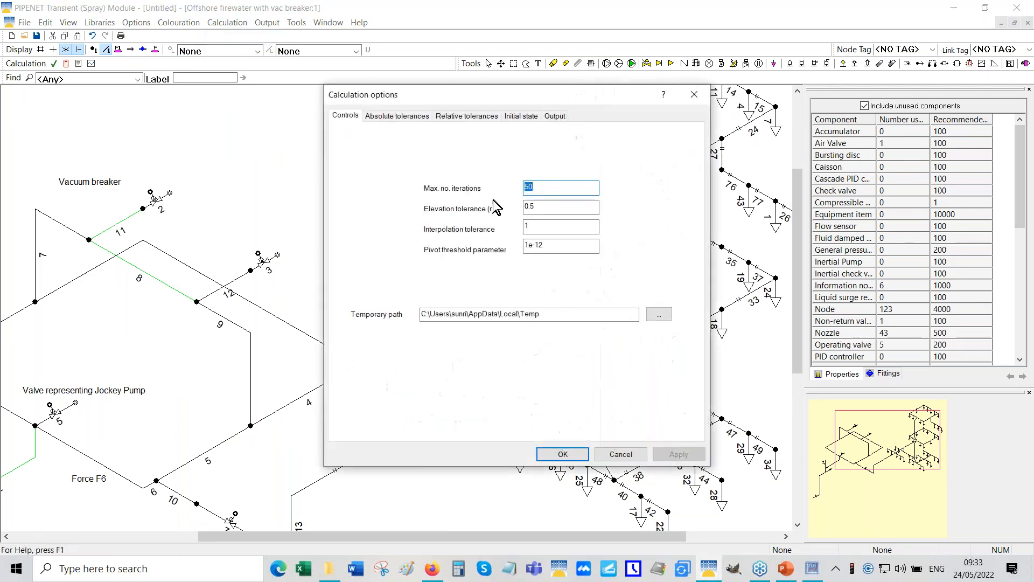
pyautogui.click(555, 116)
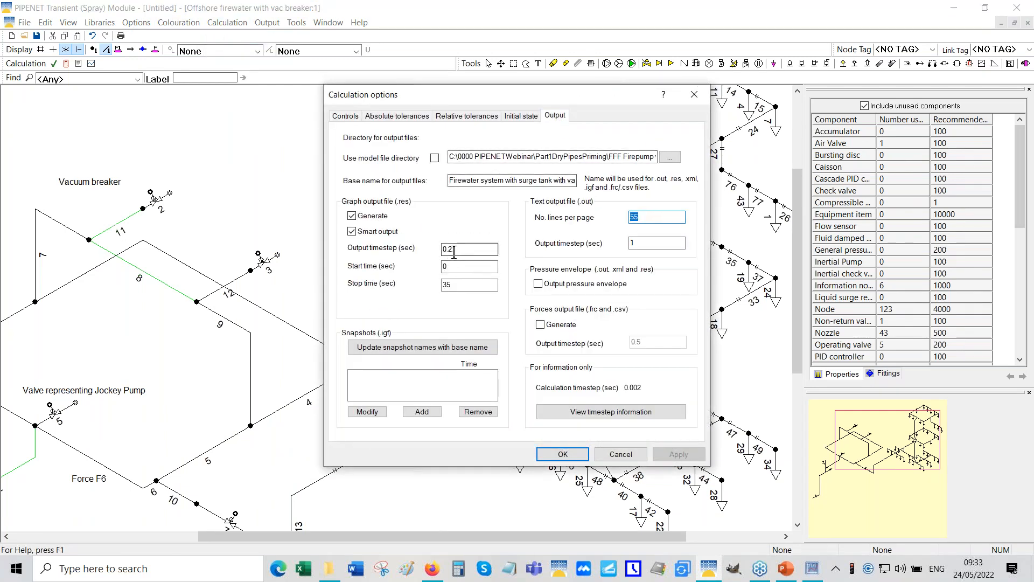
pyautogui.click(616, 456)
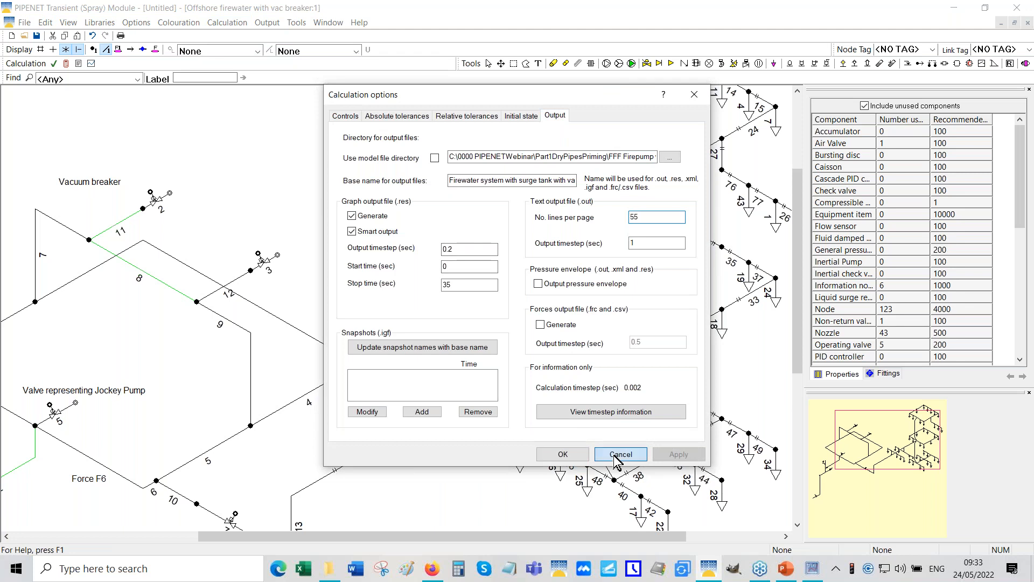
# - Check the simulation times and calculation timestep in the module options without changing them
pyautogui.click(135, 22)
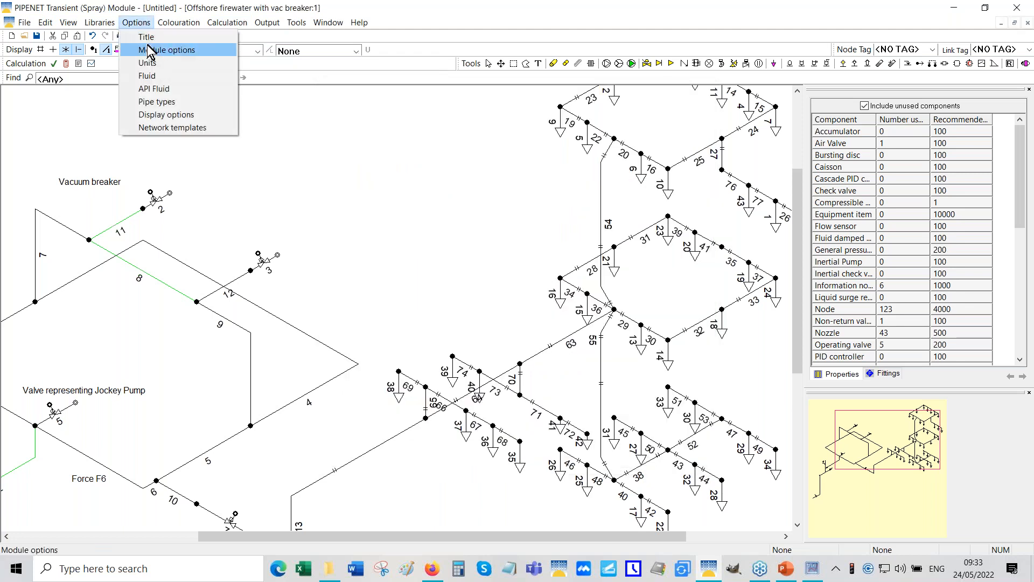
pyautogui.click(151, 51)
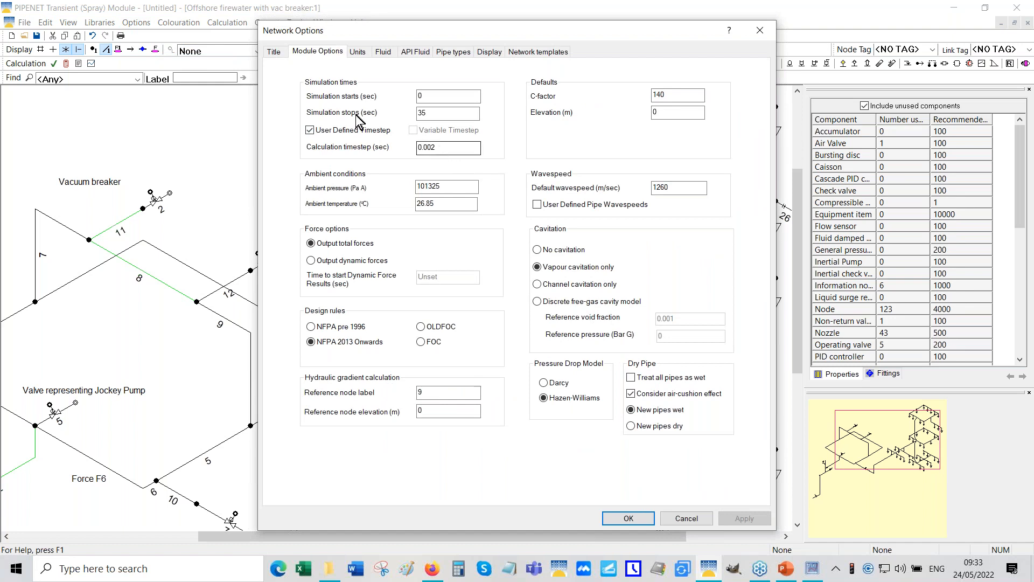
pyautogui.click(686, 518)
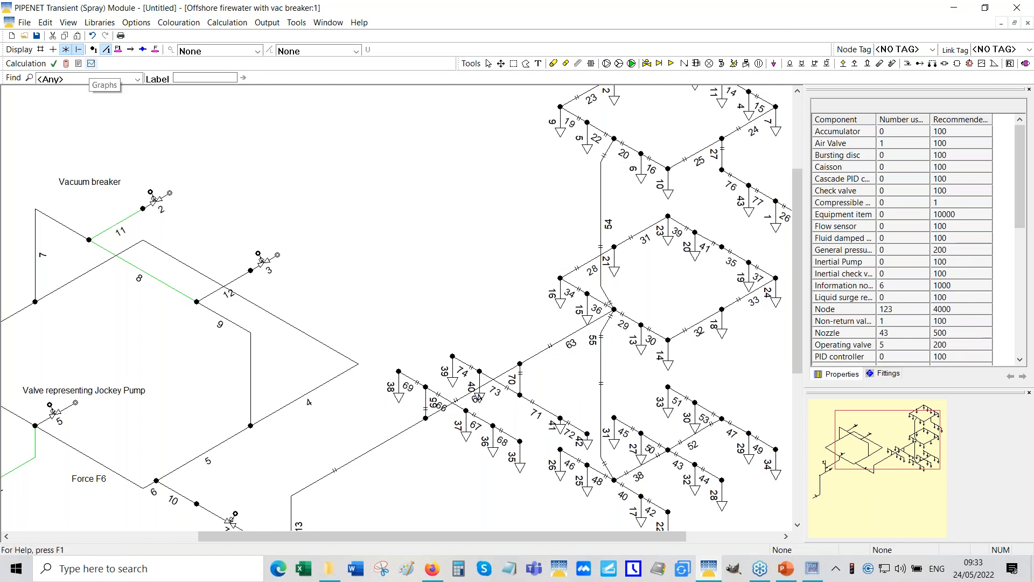
# - Review the Smart output setting of the graph output file in the calculation options and discard any changes
pyautogui.click(229, 24)
pyautogui.click(241, 37)
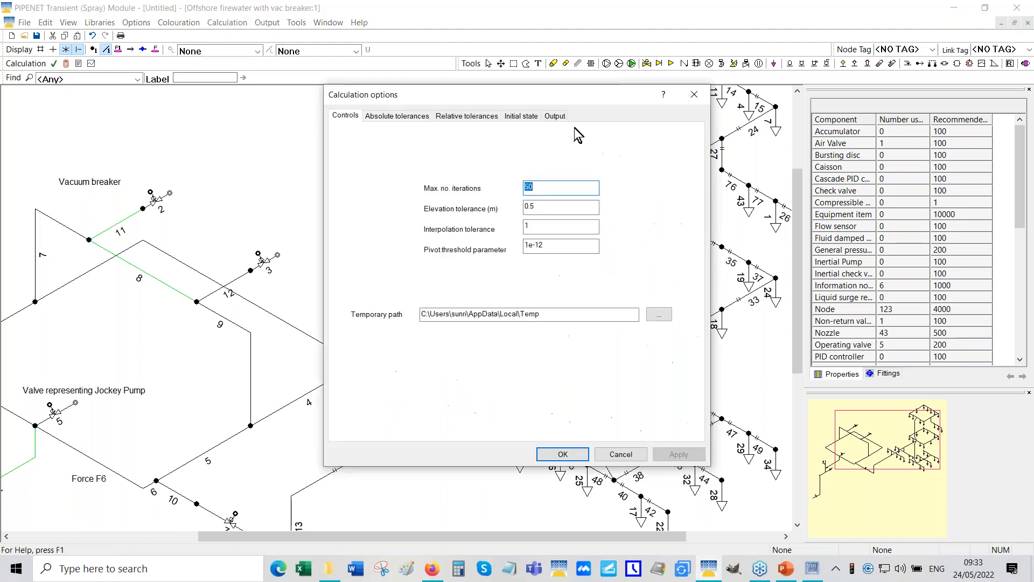
pyautogui.click(555, 115)
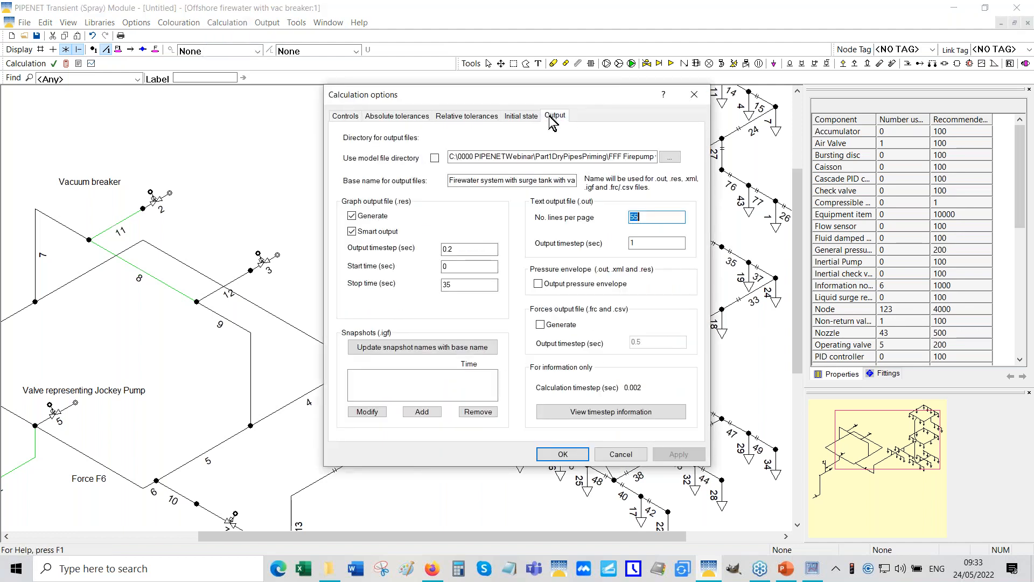
pyautogui.click(353, 232)
pyautogui.click(620, 455)
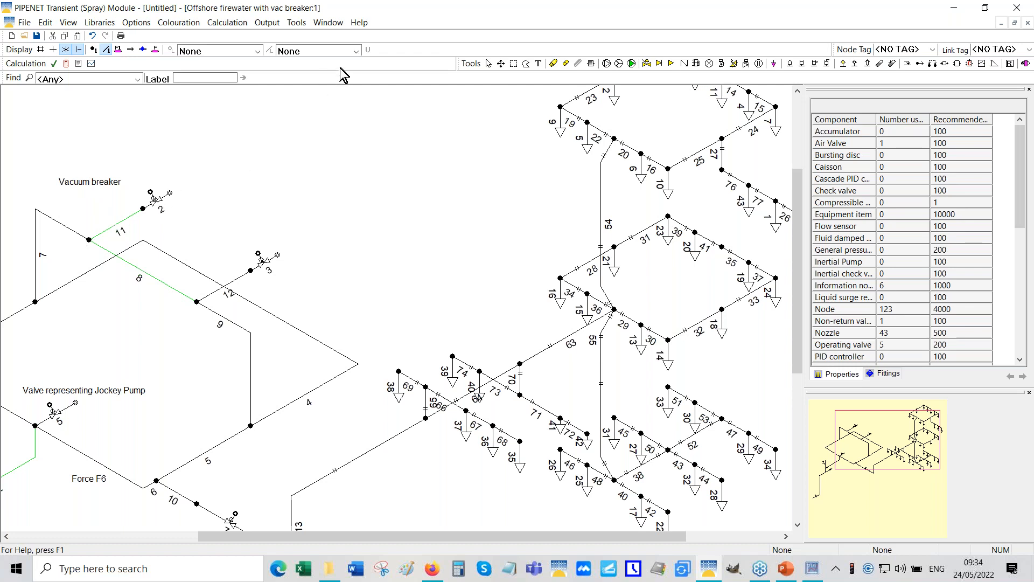
# - Hide the link labels and list the time graph variables of pipe 8 in the PIPENET Graph Viewer
pyautogui.click(106, 50)
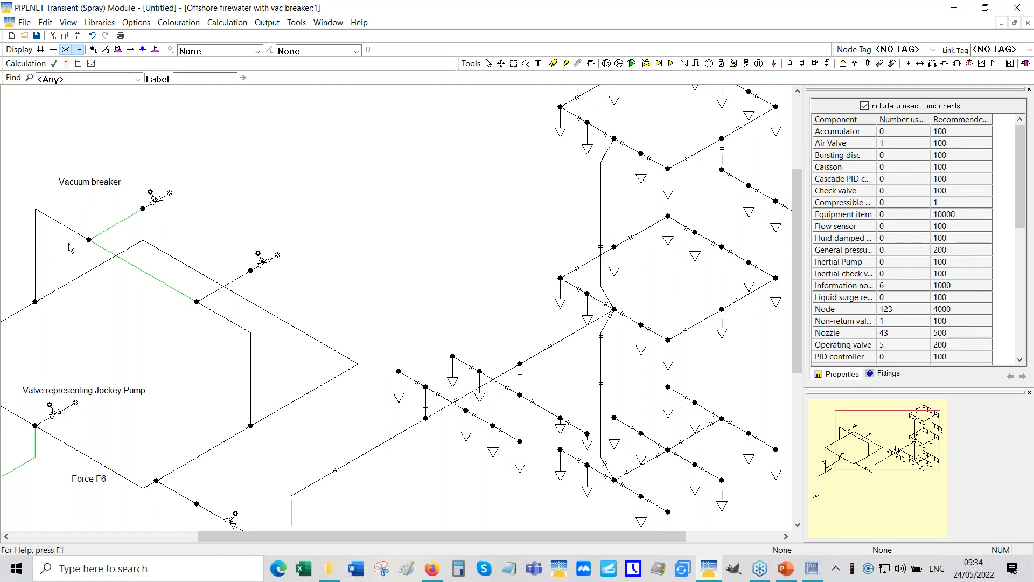
pyautogui.click(139, 272)
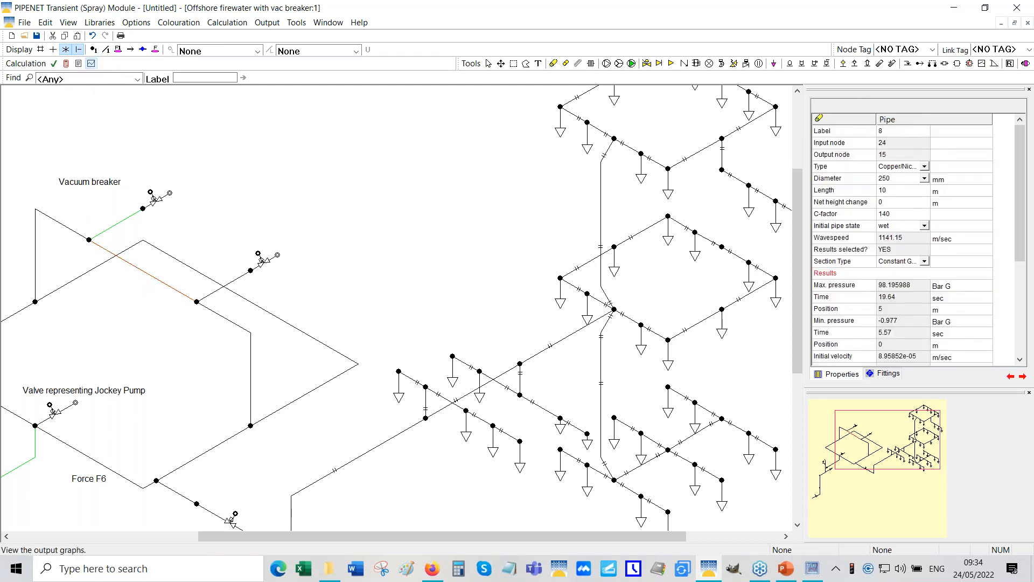
pyautogui.click(91, 63)
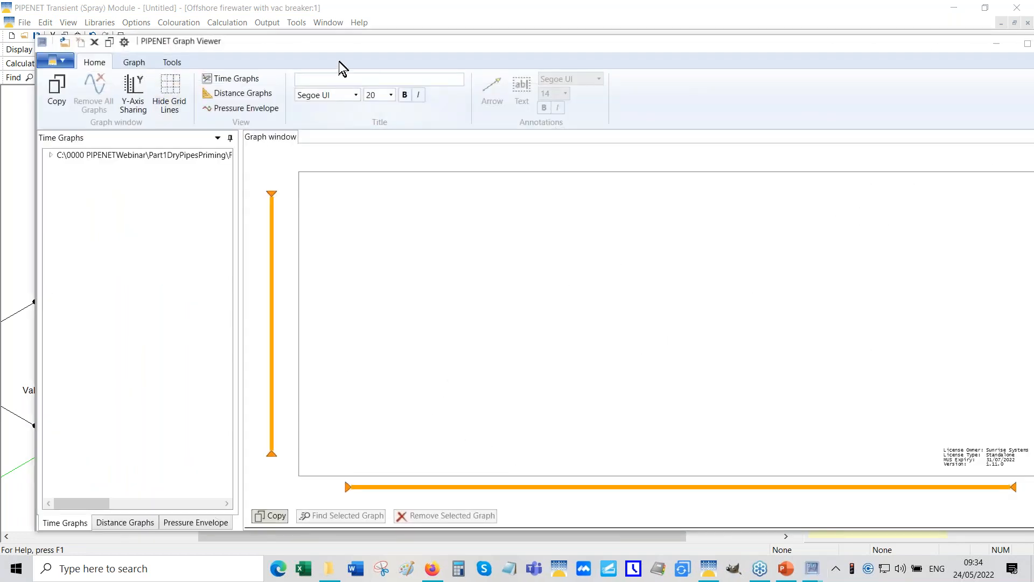
pyautogui.doubleClick(332, 41)
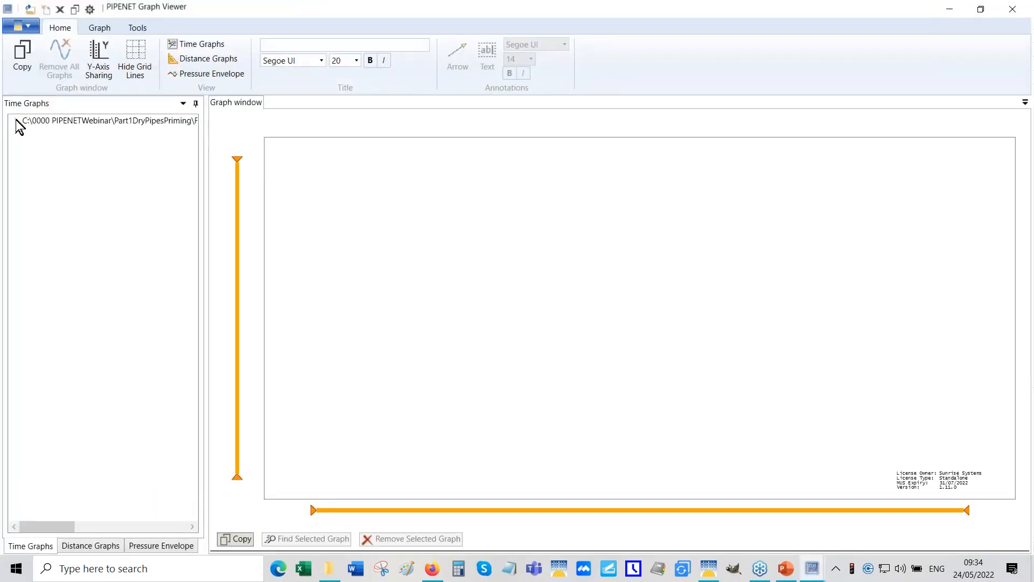
pyautogui.click(18, 122)
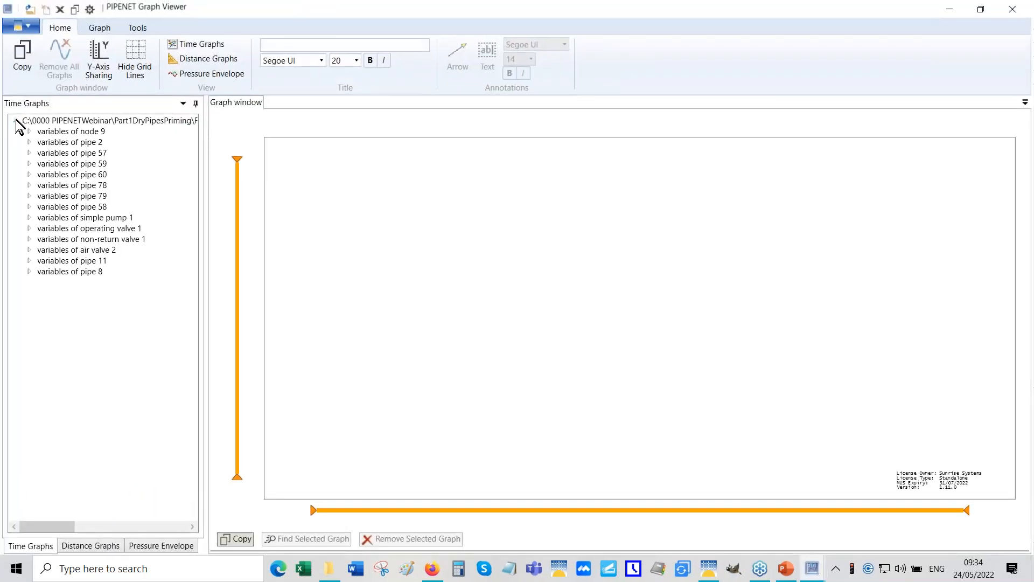
pyautogui.click(29, 271)
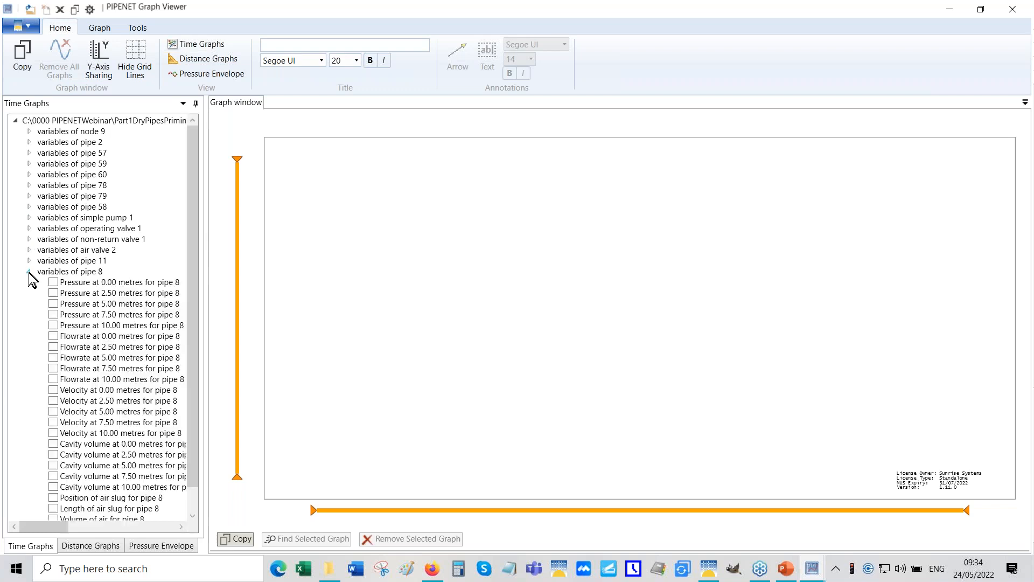
# - Plot the cavity volume and pressure at 10.00 metres for pipe 8, close the graph viewer, and fit the network in view
pyautogui.doubleClick(54, 488)
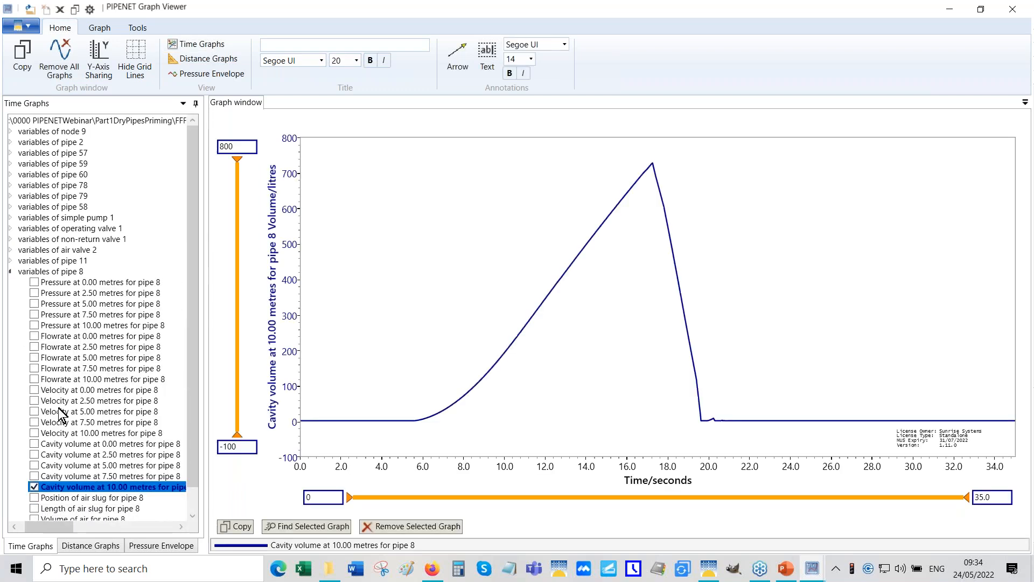
pyautogui.click(33, 325)
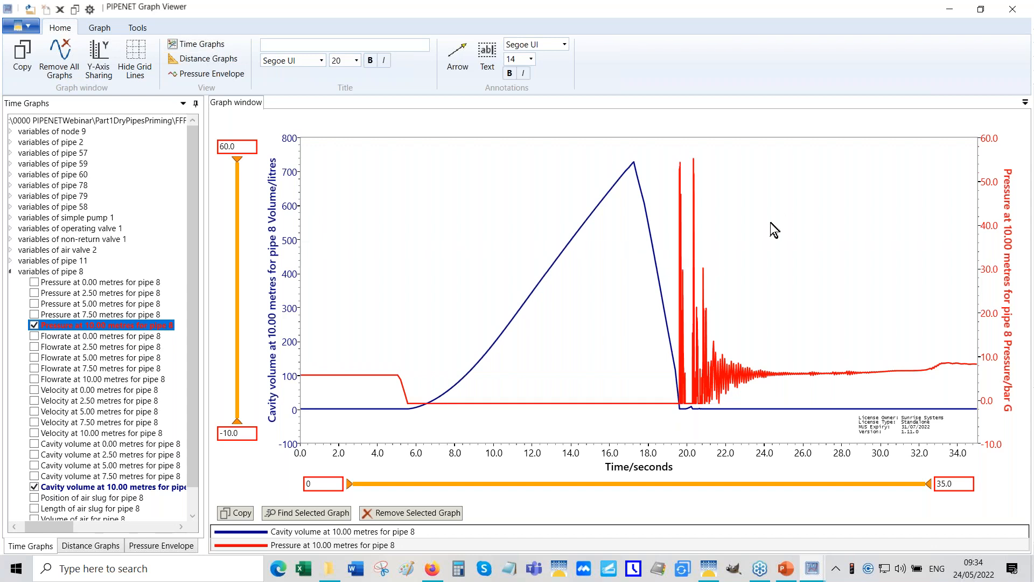
pyautogui.moveTo(681, 405)
pyautogui.click(1012, 12)
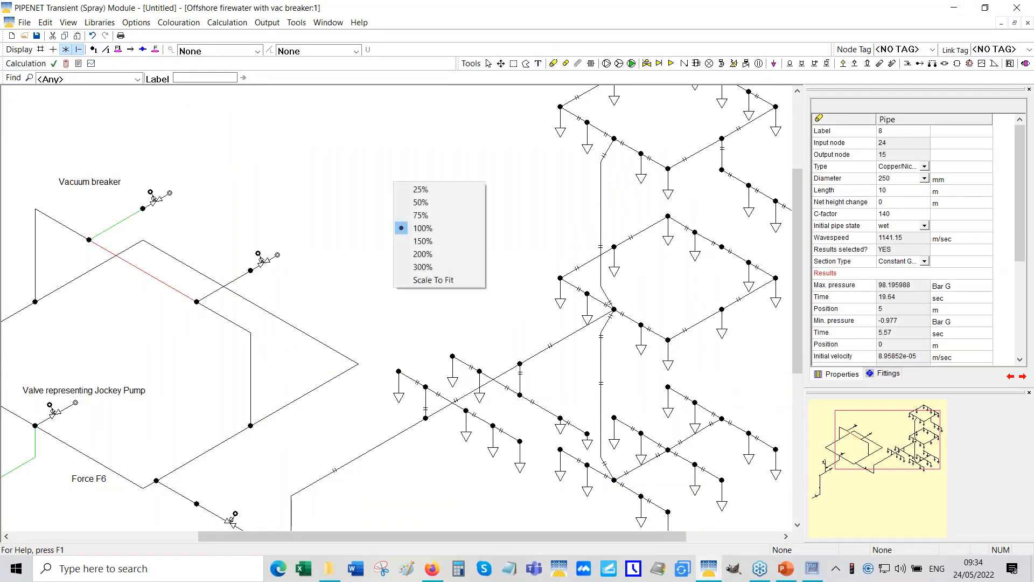
pyautogui.click(423, 280)
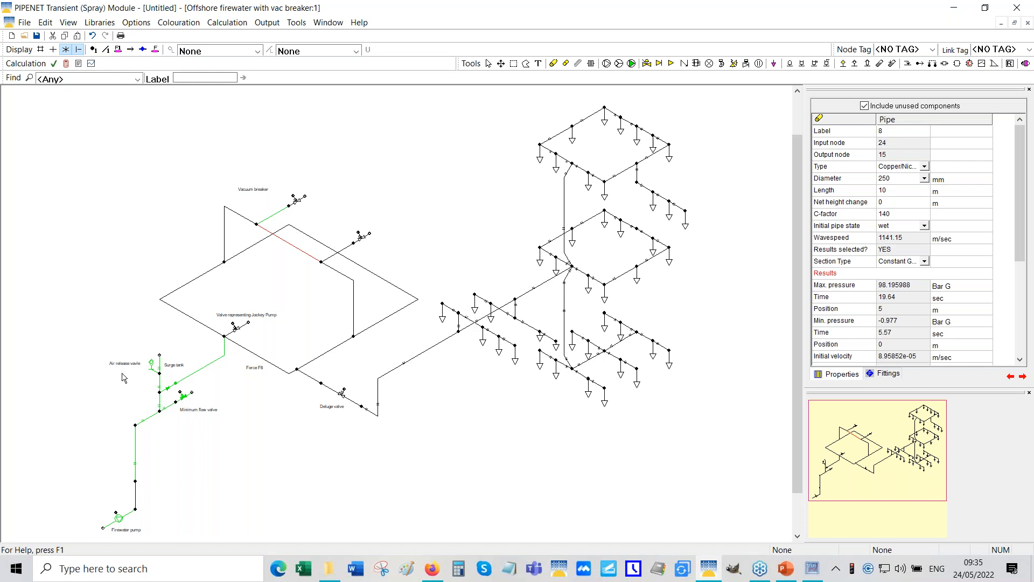
# - Open the firewater model in the "GGG Offshore firewater system with elastomeric valve" folder and show its whole schematic in a maximised window
pyautogui.click(25, 36)
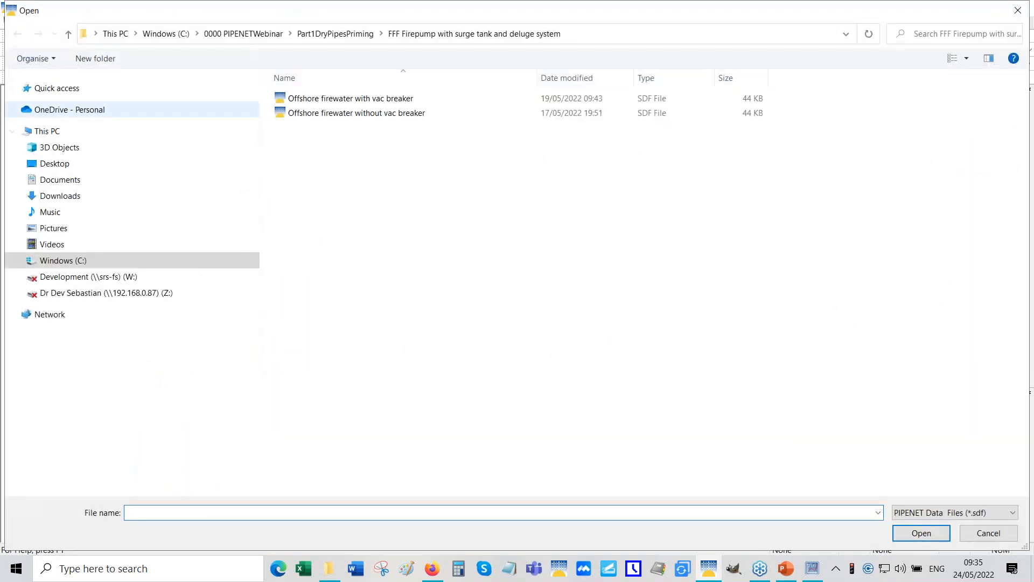
pyautogui.click(335, 35)
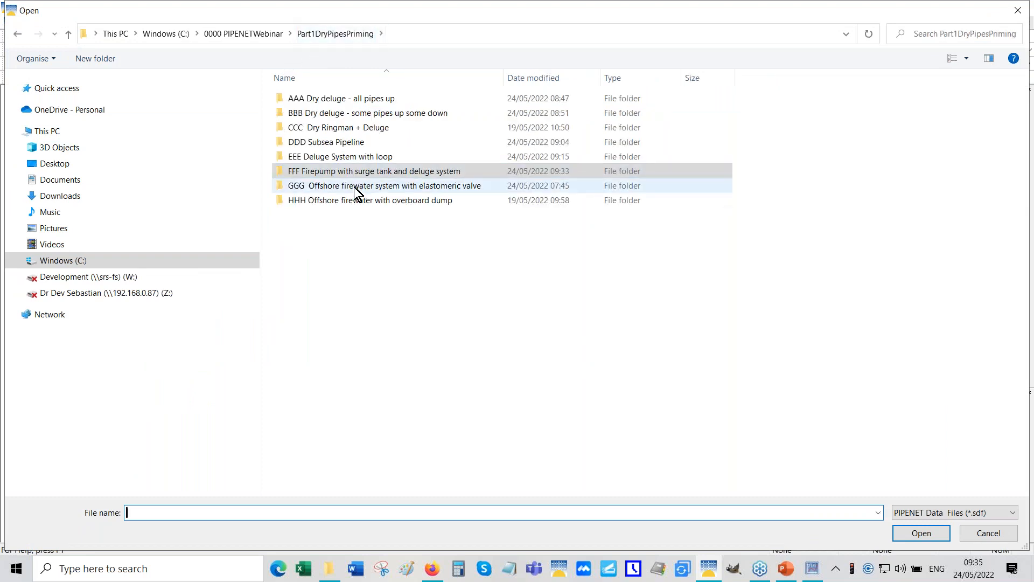
pyautogui.doubleClick(356, 186)
pyautogui.doubleClick(337, 100)
pyautogui.click(526, 315)
pyautogui.click(561, 320)
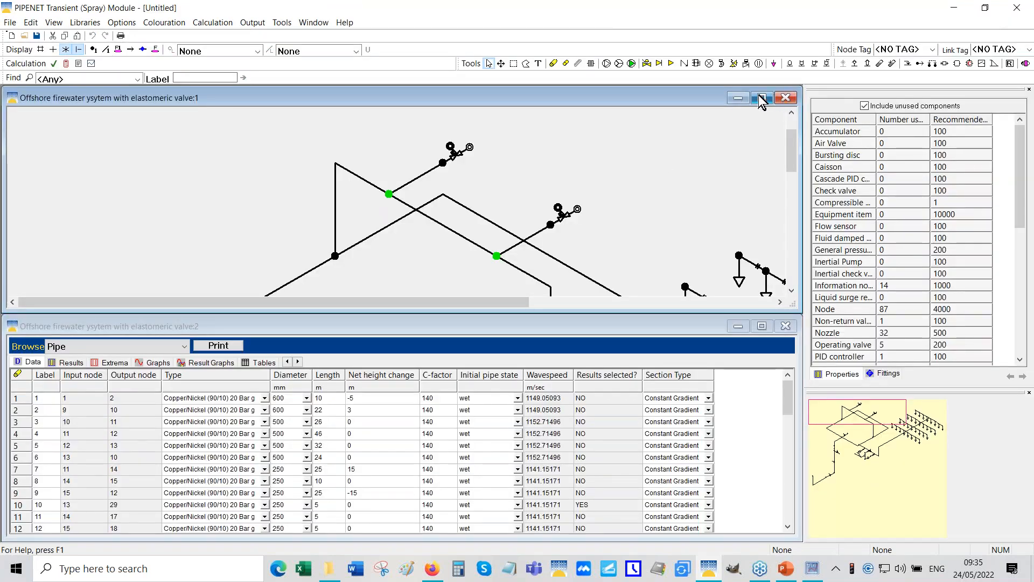
pyautogui.click(761, 99)
pyautogui.rightClick(335, 162)
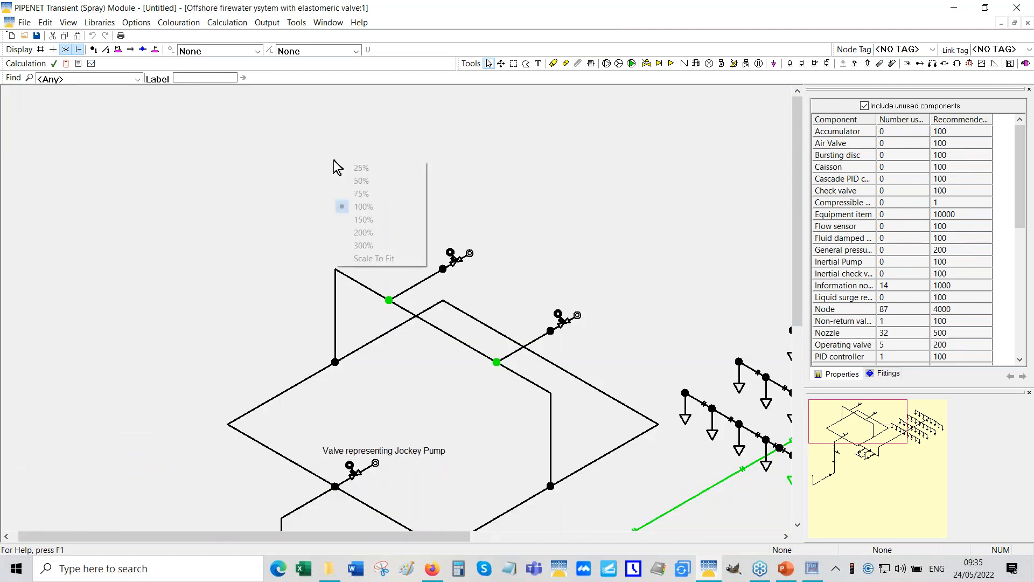
pyautogui.click(389, 259)
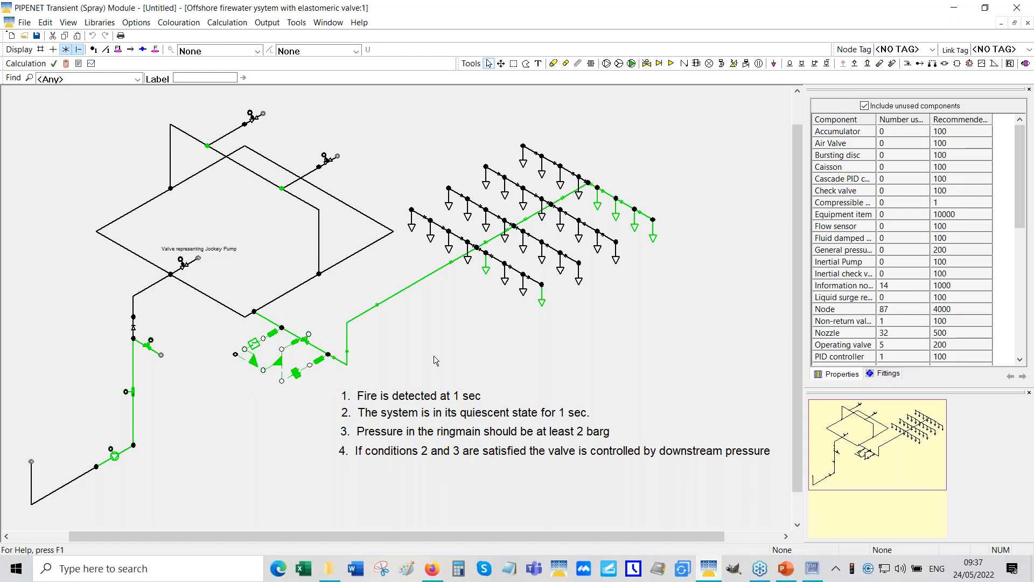
# - Examine the constant value of information node 39 and the model type options of the signal selector connected to it
pyautogui.rightClick(400, 339)
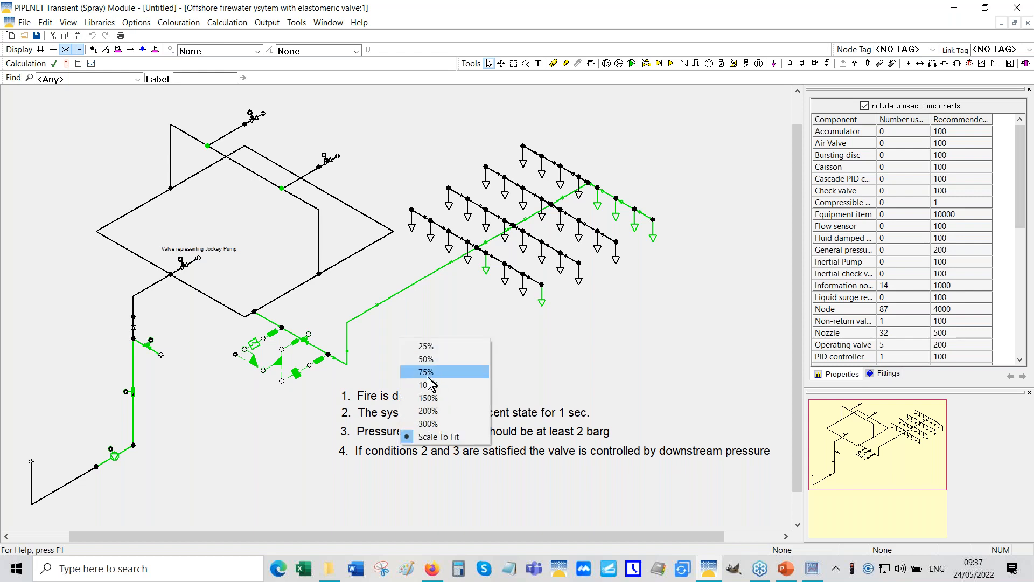
pyautogui.click(428, 385)
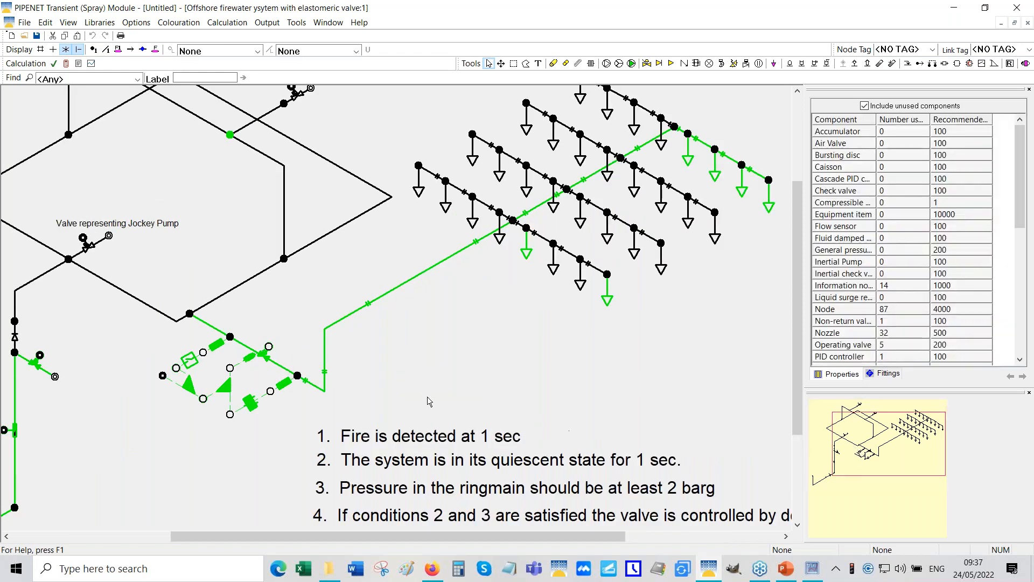
pyautogui.moveTo(900, 468); pyautogui.dragTo(881, 472)
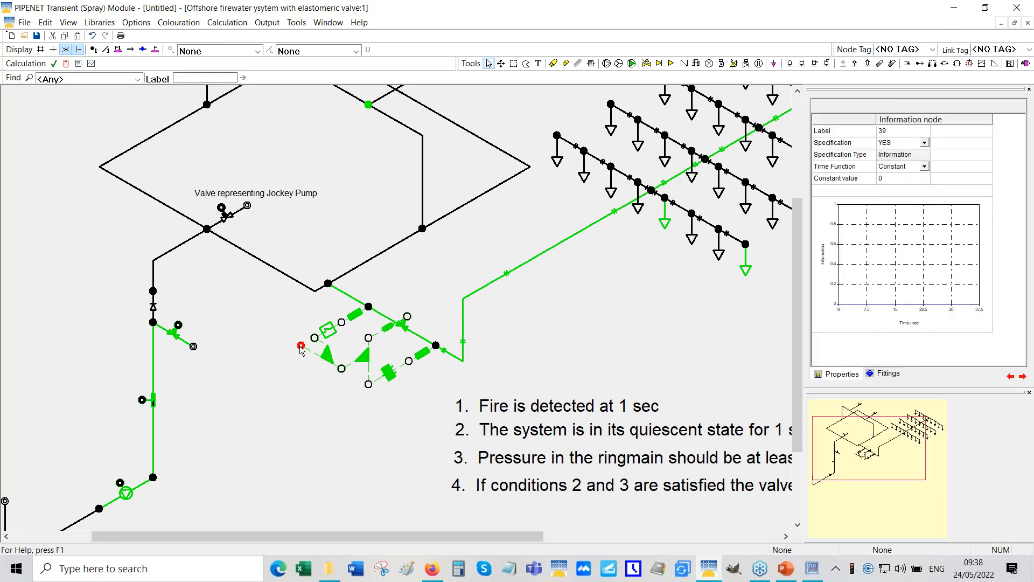
pyautogui.click(833, 180)
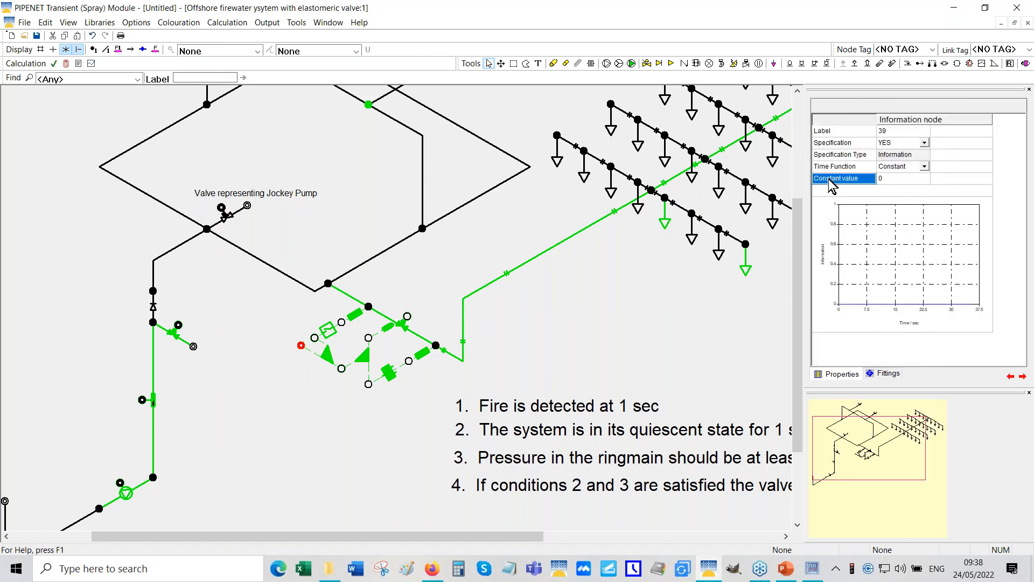
pyautogui.click(329, 360)
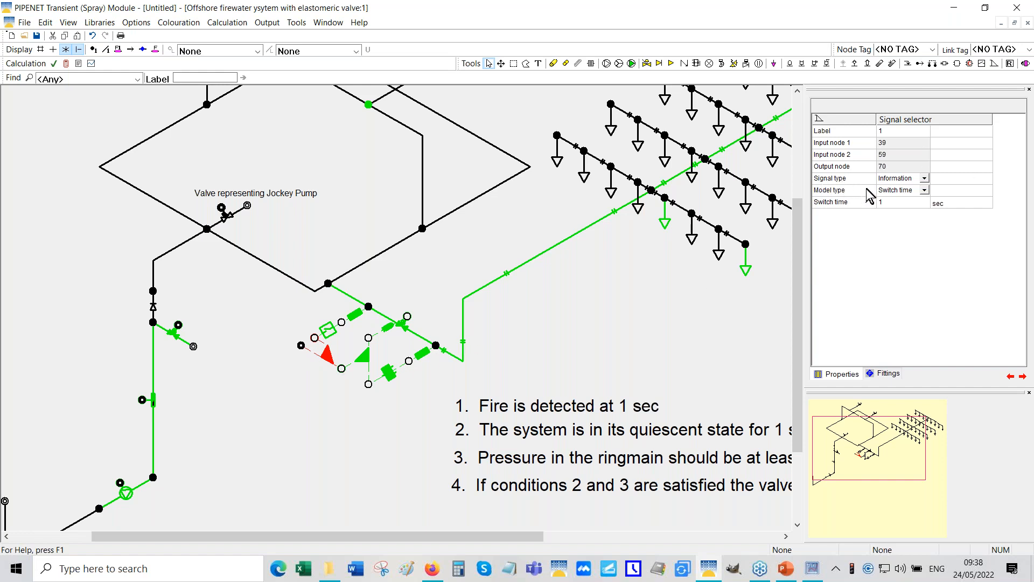
pyautogui.click(925, 191)
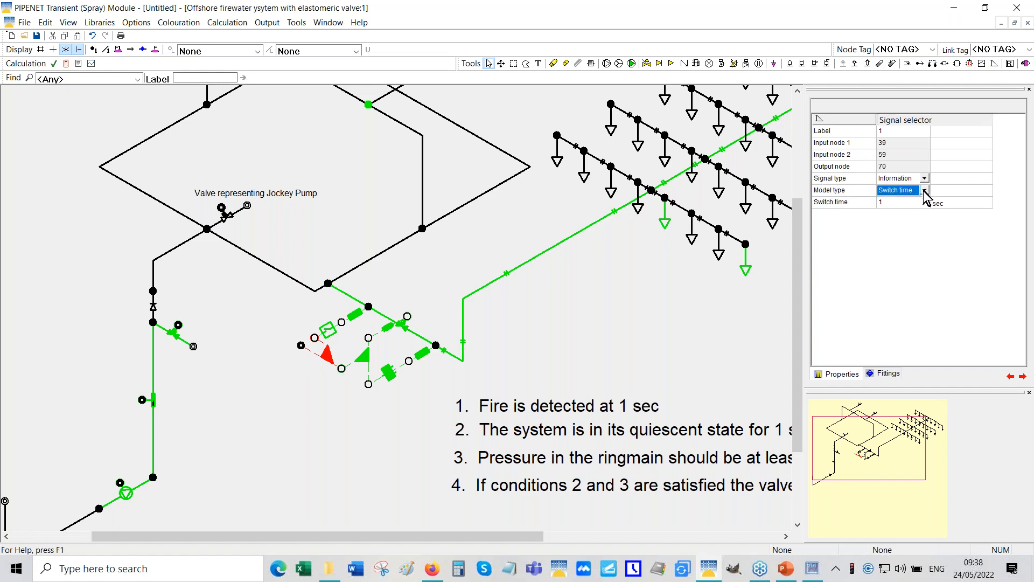
pyautogui.click(924, 191)
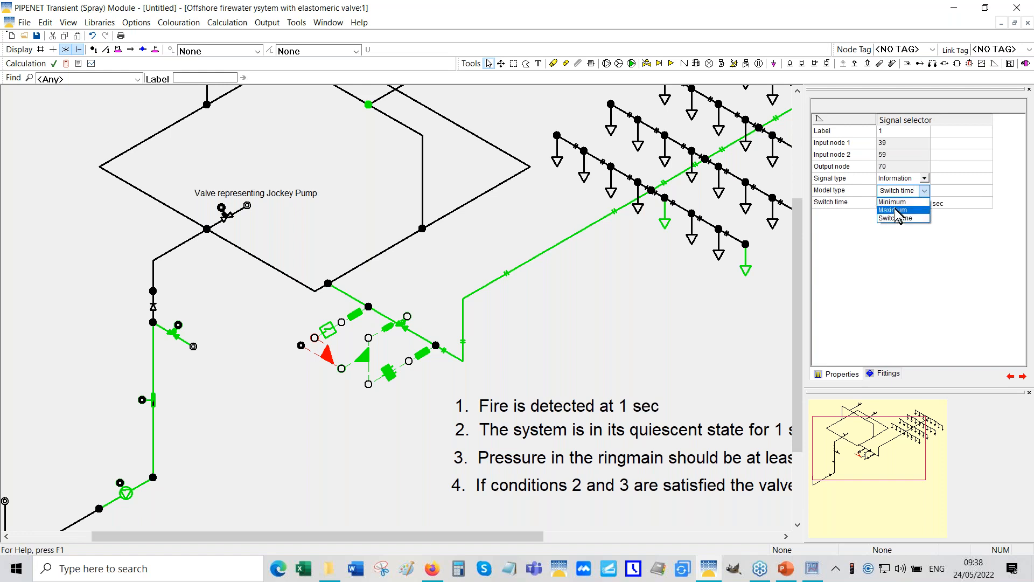
pyautogui.click(867, 232)
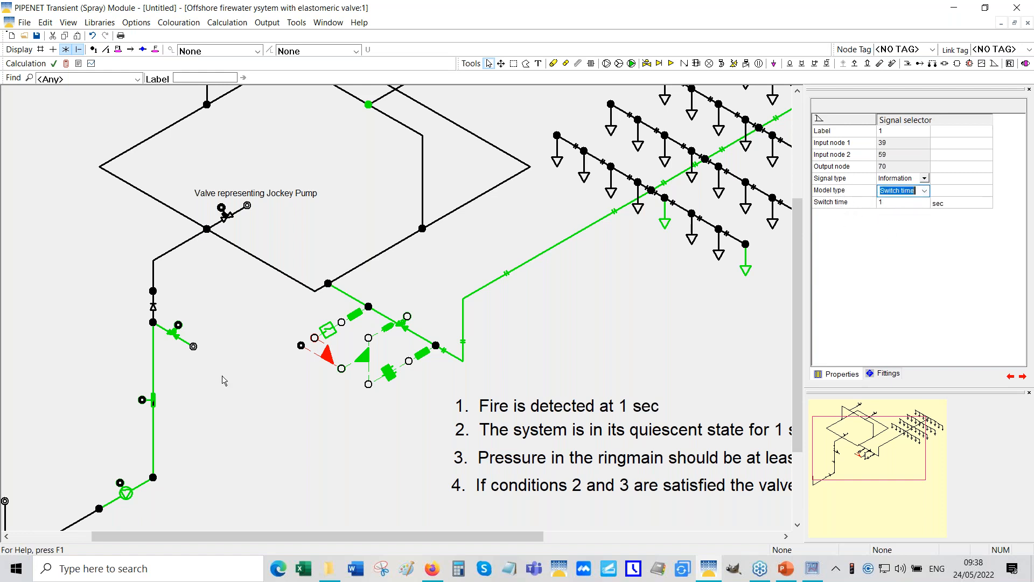
# - Inspect the first signal selector together with its two input information nodes and its output node
pyautogui.click(302, 346)
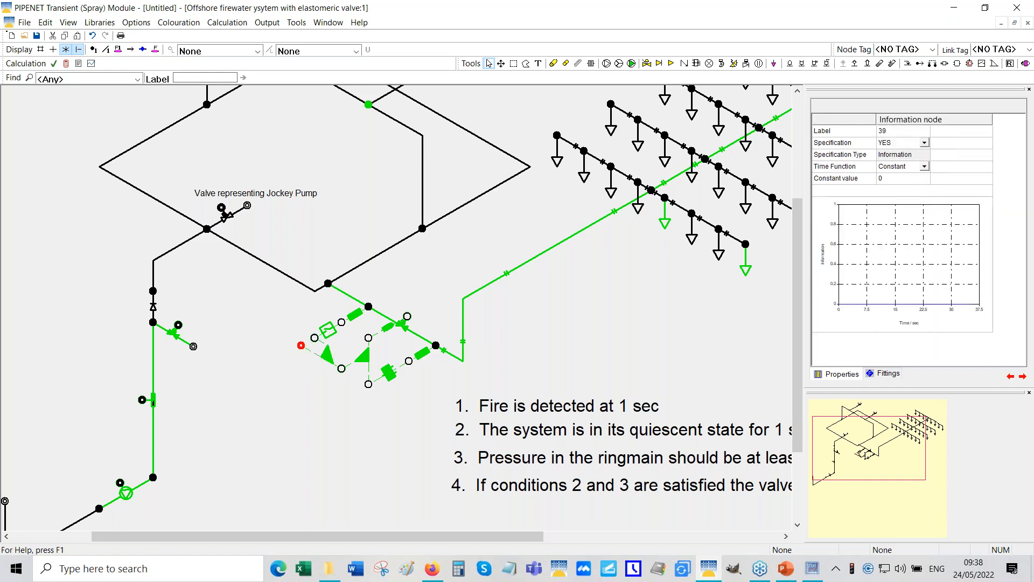
pyautogui.click(315, 339)
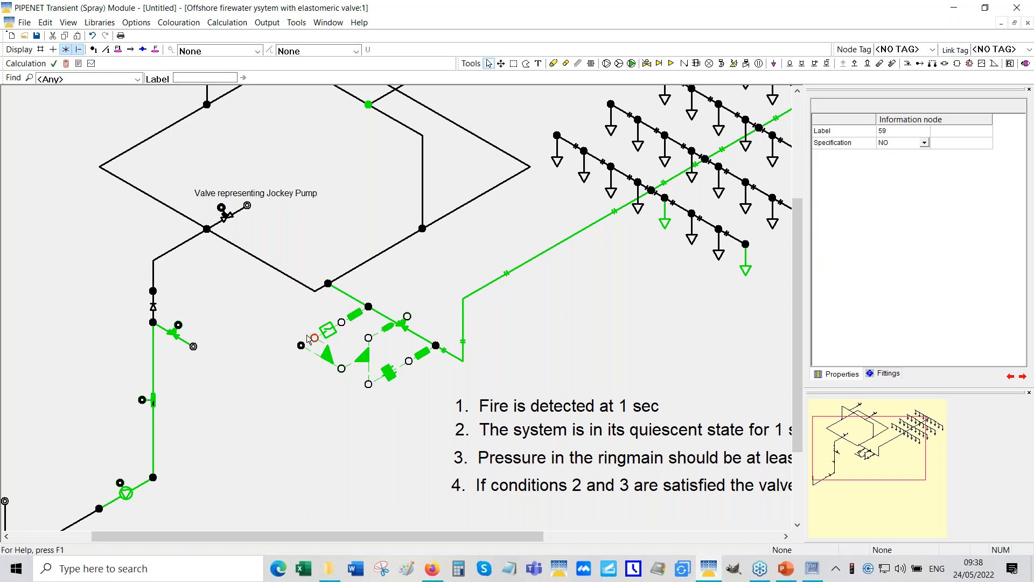
pyautogui.click(330, 360)
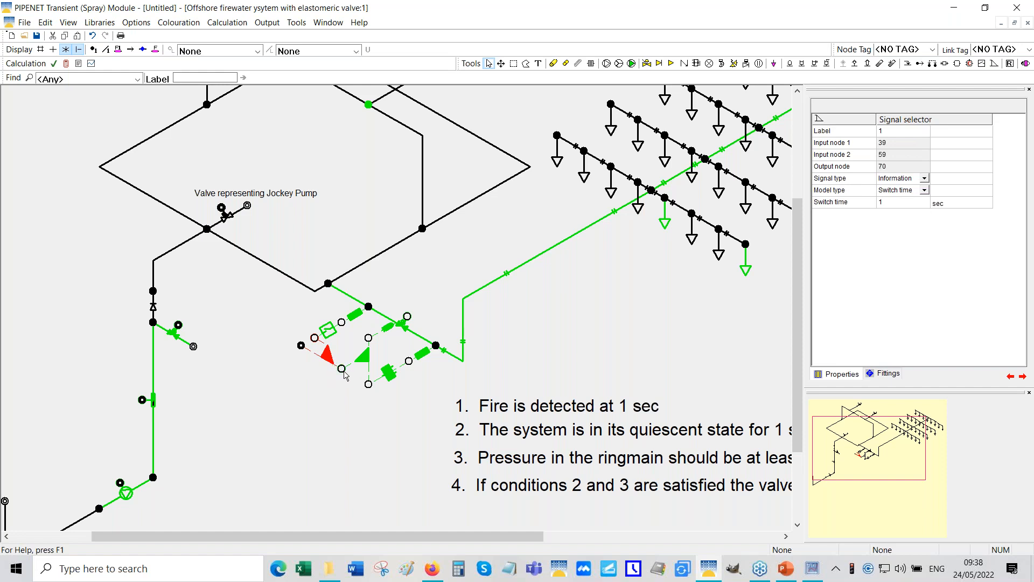
pyautogui.click(301, 346)
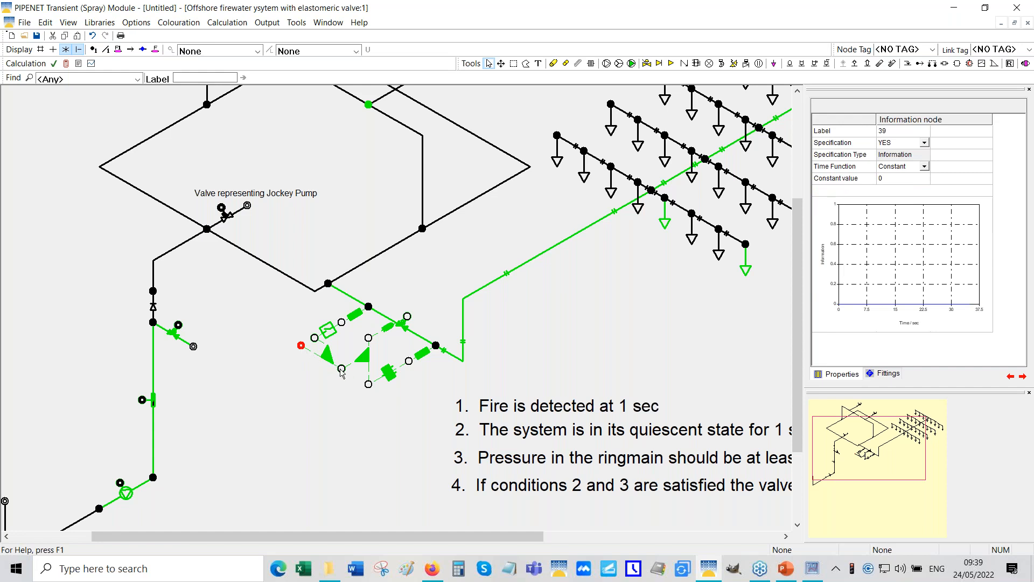
pyautogui.click(342, 370)
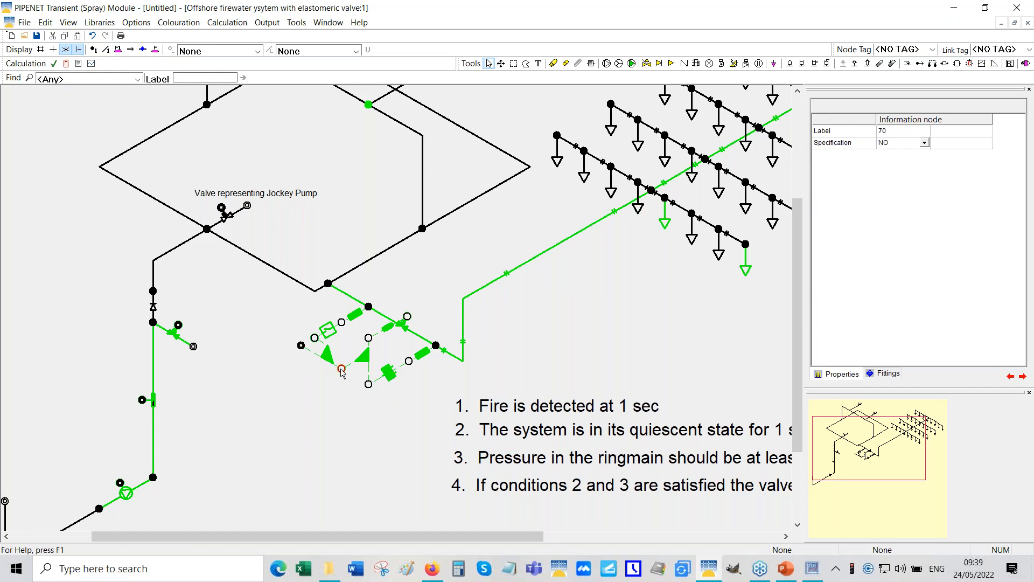
pyautogui.click(314, 338)
# - Examine the pressure switch's on and off thresholds, the connected pressure sensor, the sensed pipe node and the switch's output node
pyautogui.click(331, 333)
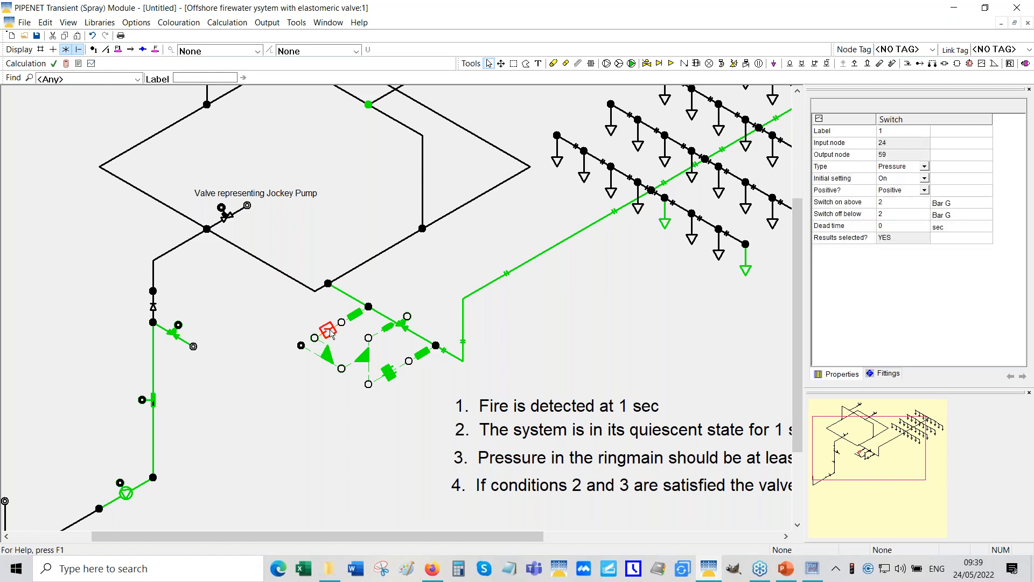
pyautogui.click(859, 208)
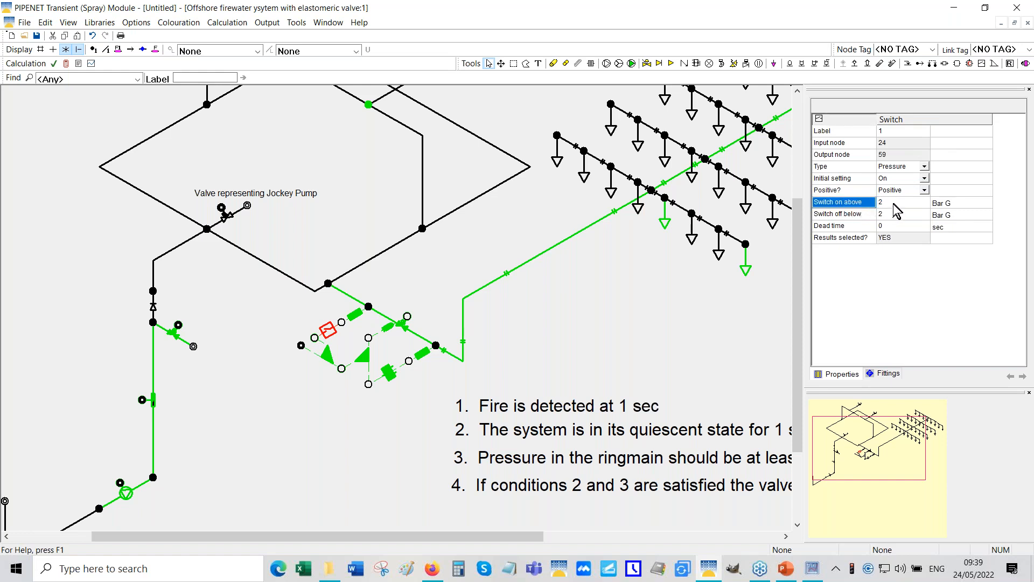
pyautogui.click(355, 316)
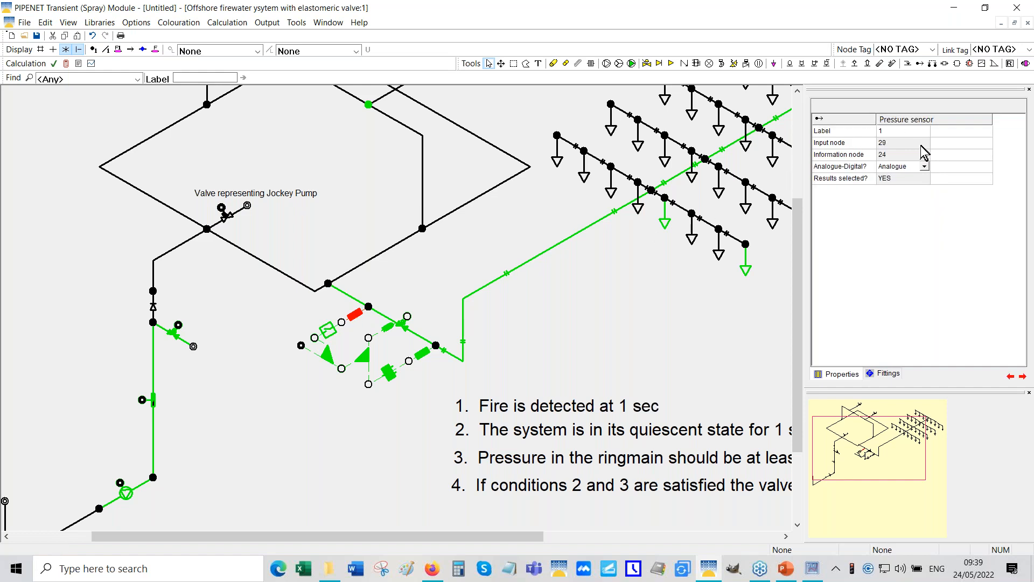
pyautogui.click(369, 308)
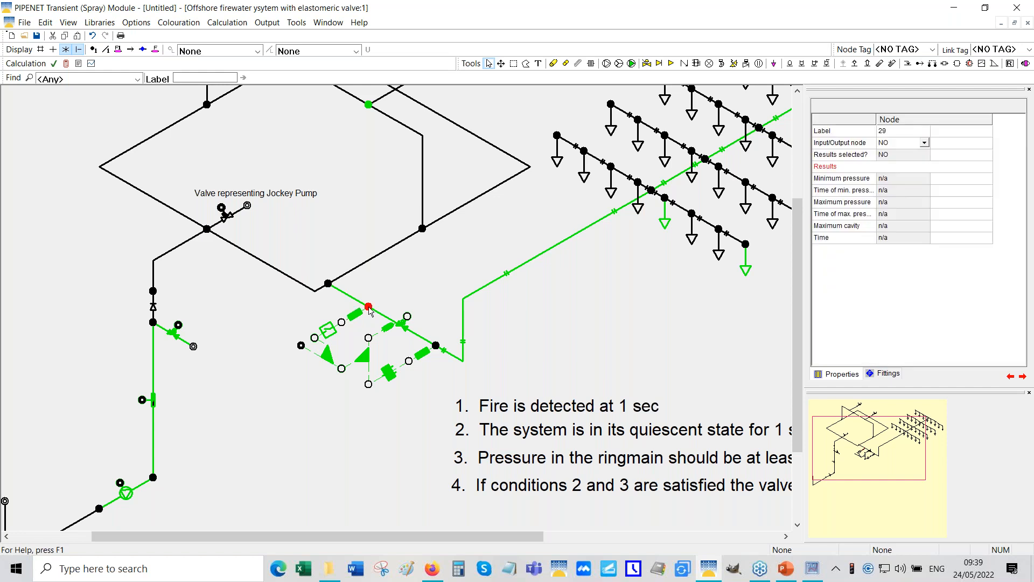
pyautogui.click(328, 333)
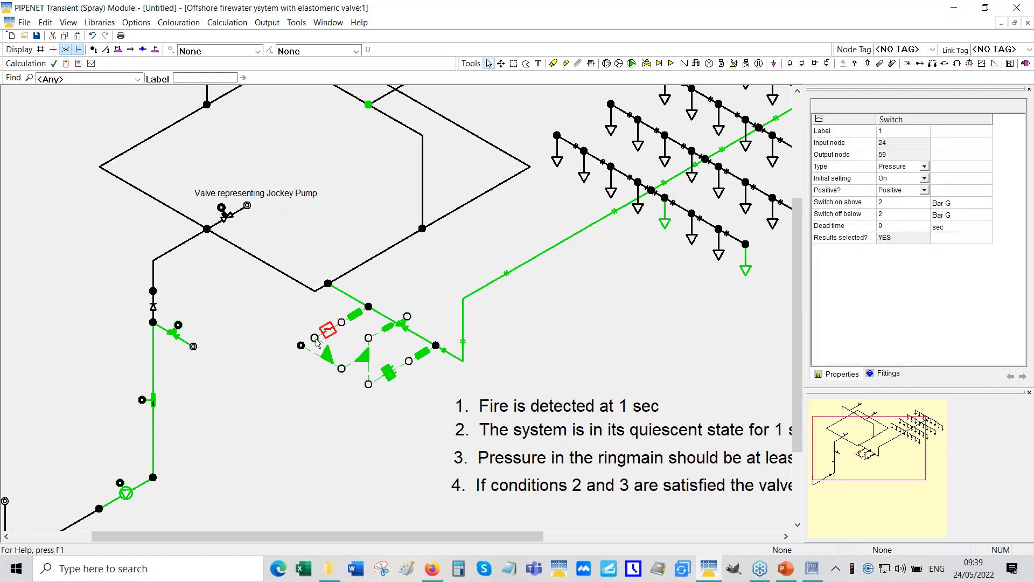
pyautogui.click(315, 338)
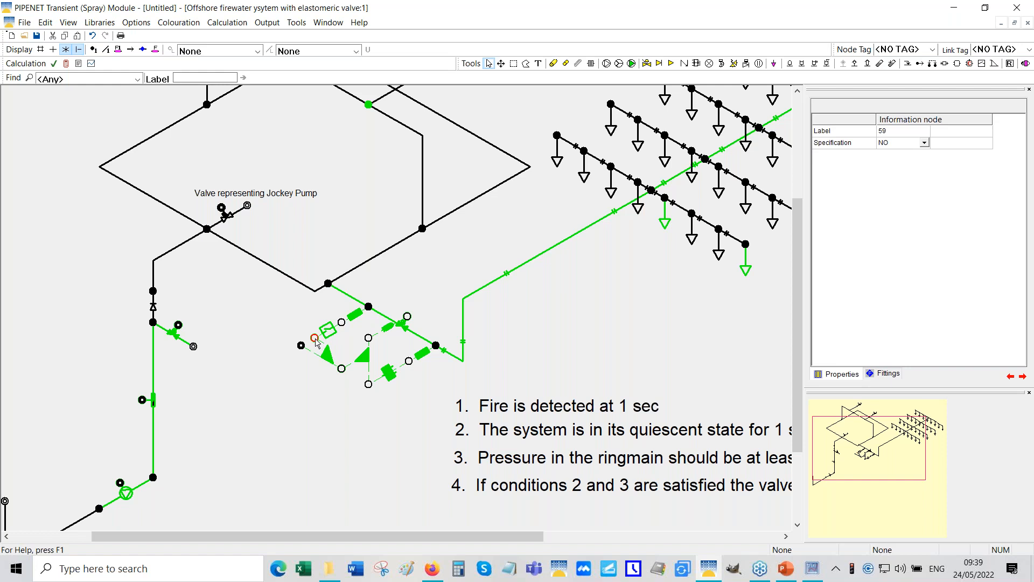
# - Examine how the first signal selector's output and the PID controller feed the second signal selector, including its model type and the controller's settings
pyautogui.click(334, 365)
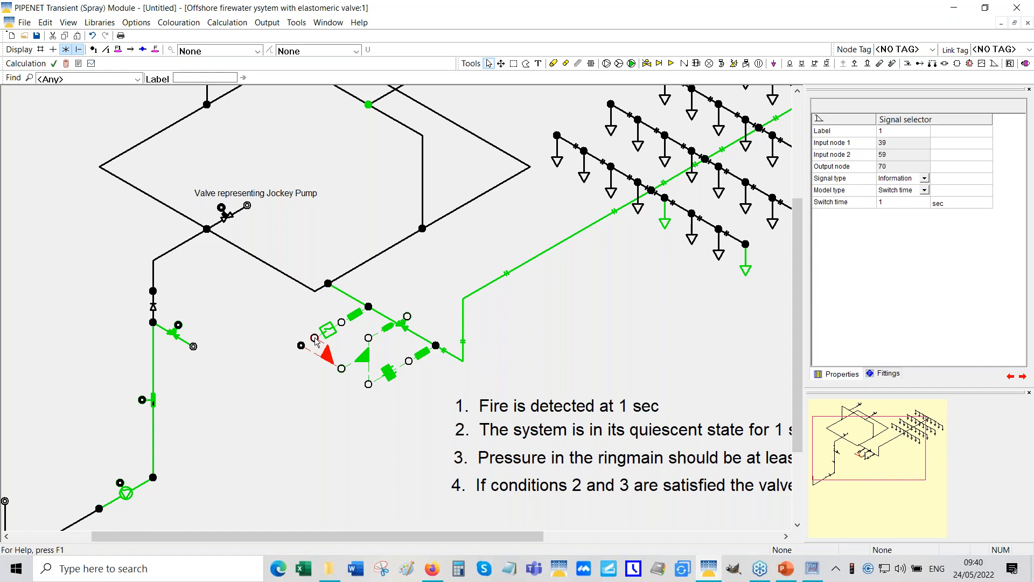
pyautogui.click(369, 307)
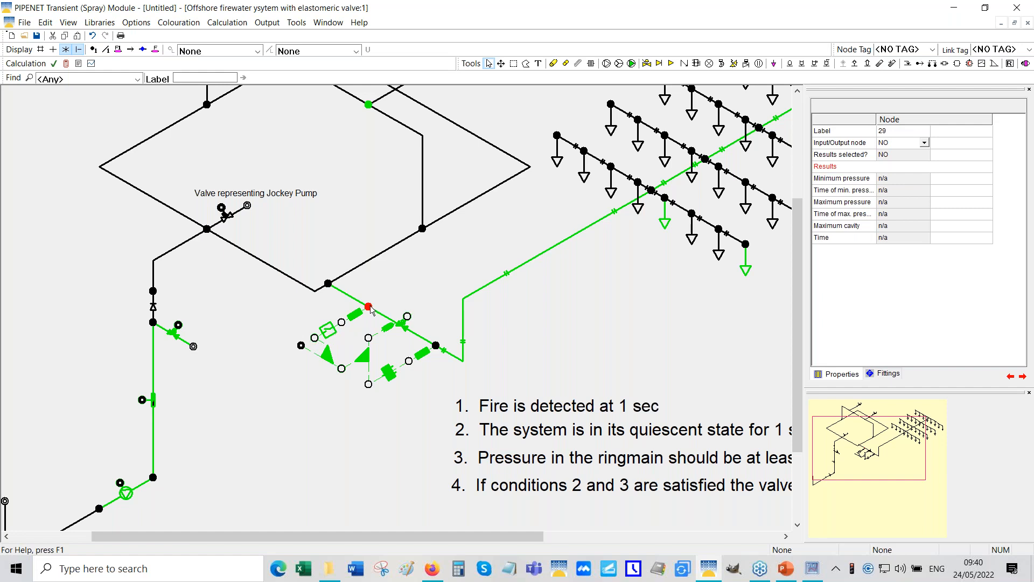
pyautogui.click(341, 369)
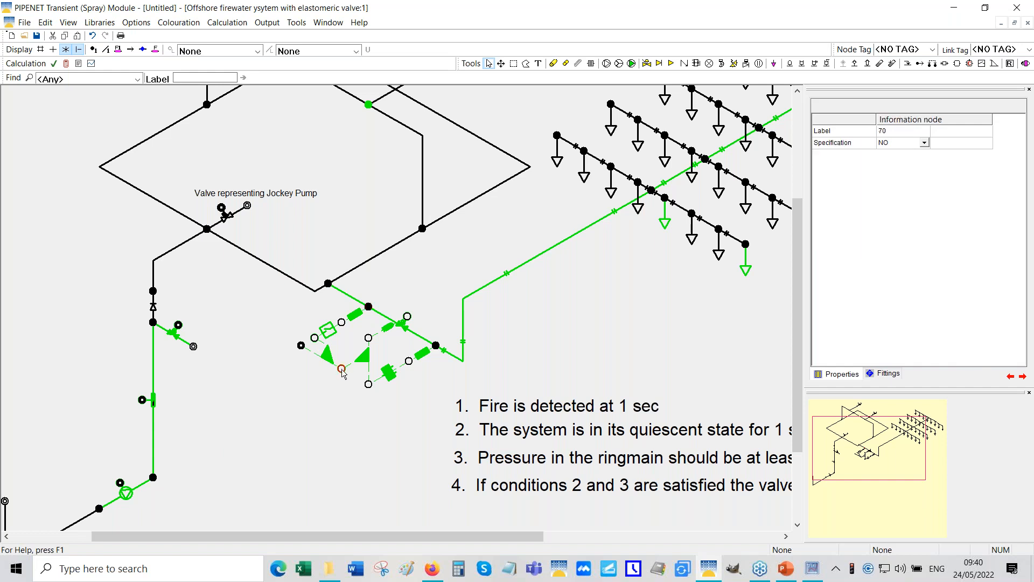
pyautogui.click(369, 356)
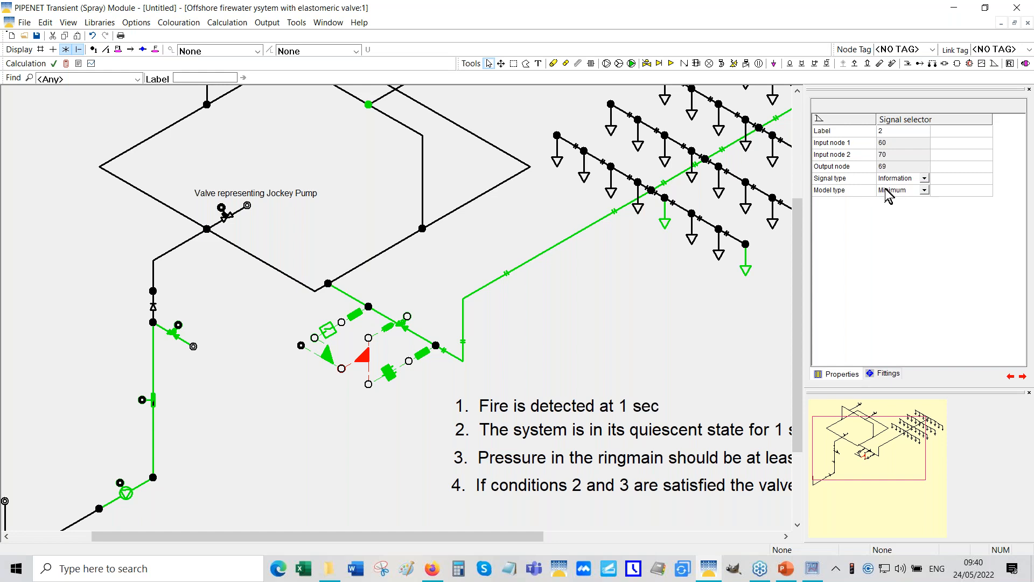
pyautogui.click(343, 370)
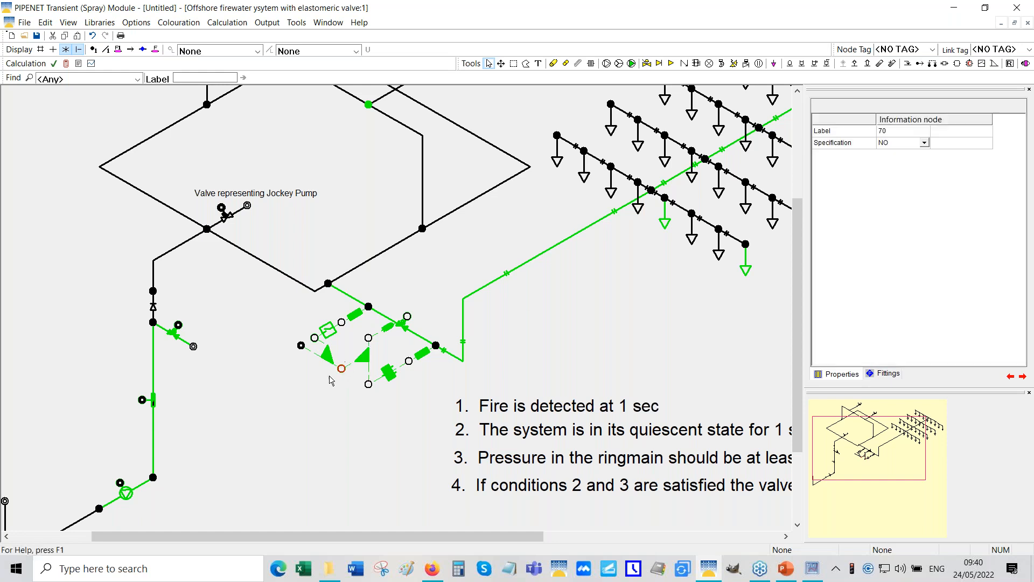
pyautogui.click(369, 339)
pyautogui.click(342, 370)
pyautogui.click(389, 374)
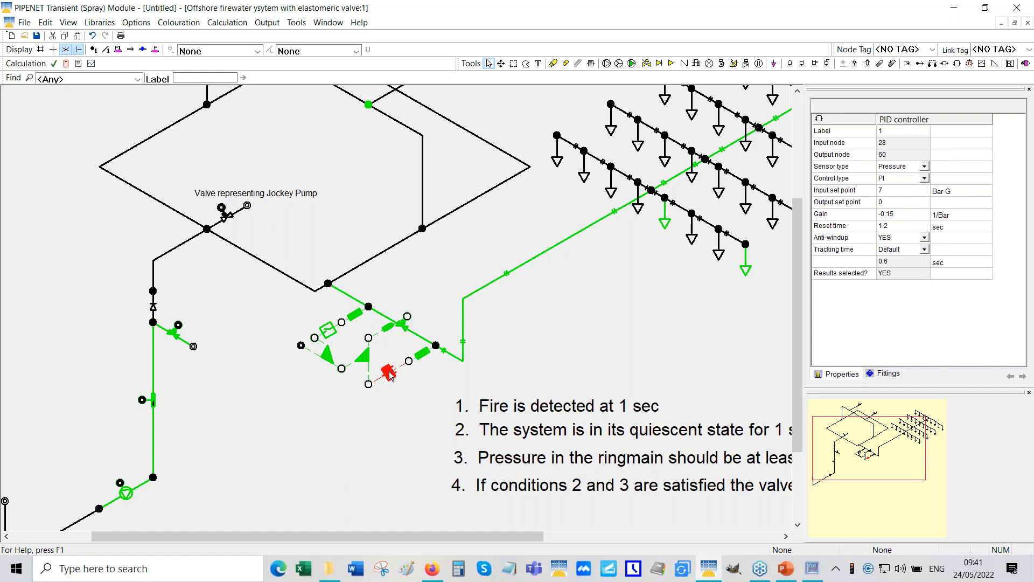
pyautogui.click(364, 361)
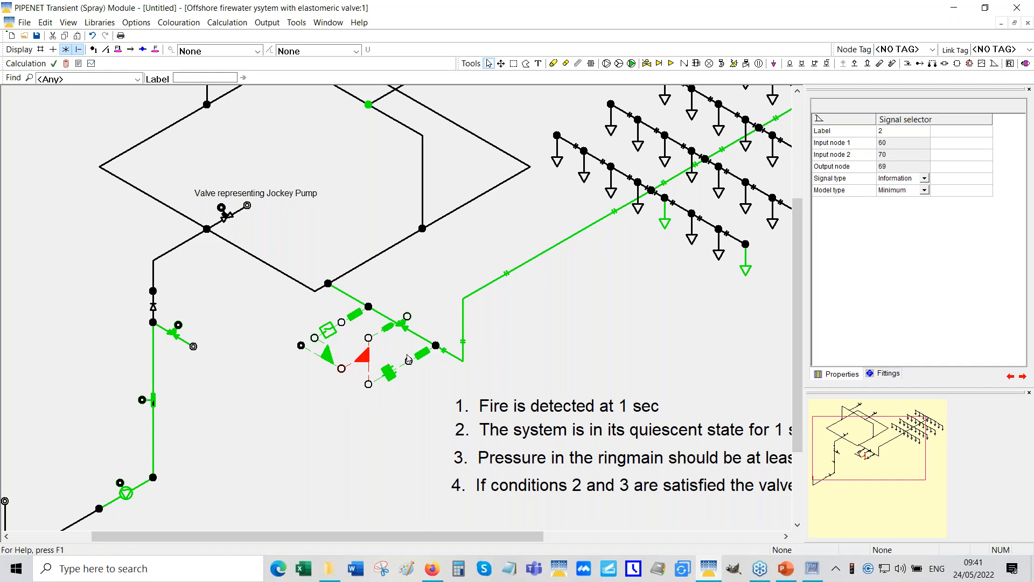
# - Run the transient calculation, using the model file's directory for output and keeping the existing calculation options
pyautogui.click(390, 372)
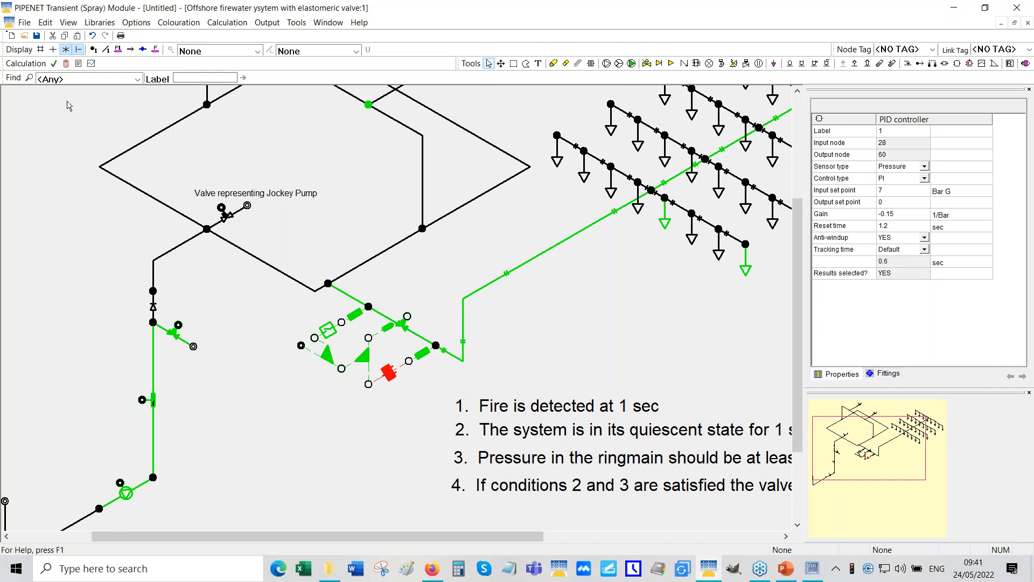
pyautogui.click(67, 64)
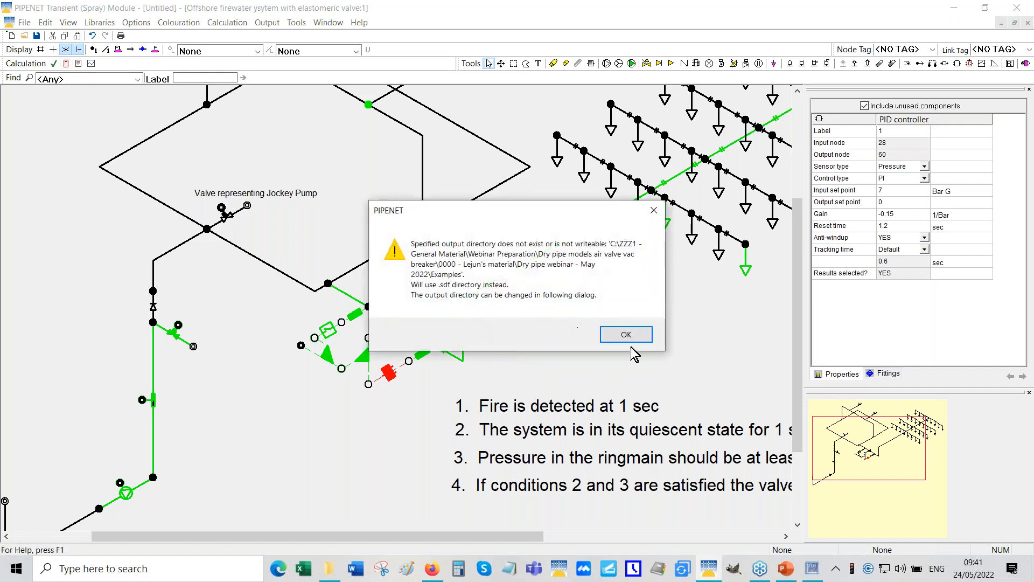
pyautogui.click(622, 333)
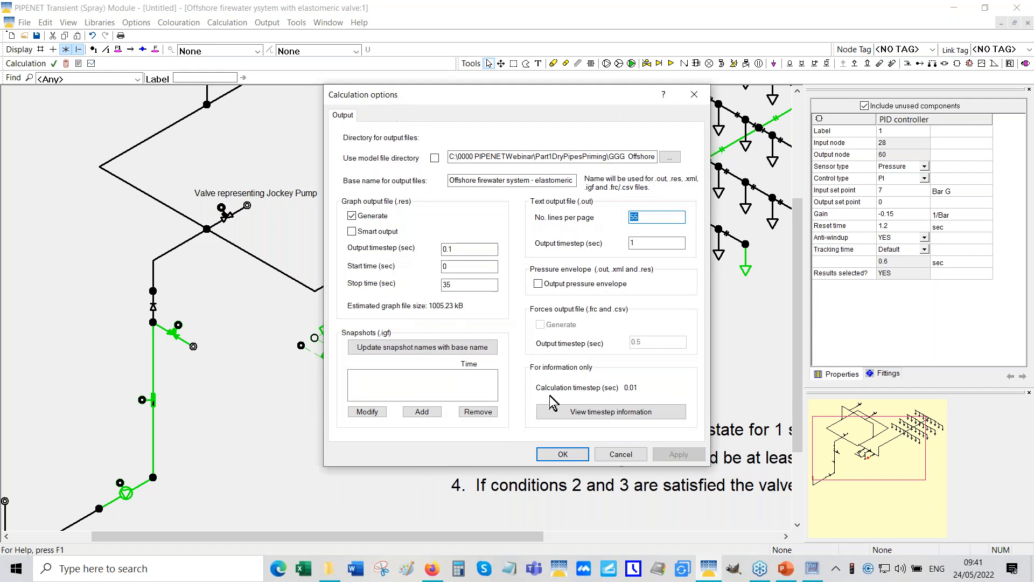
pyautogui.click(563, 454)
pyautogui.click(545, 330)
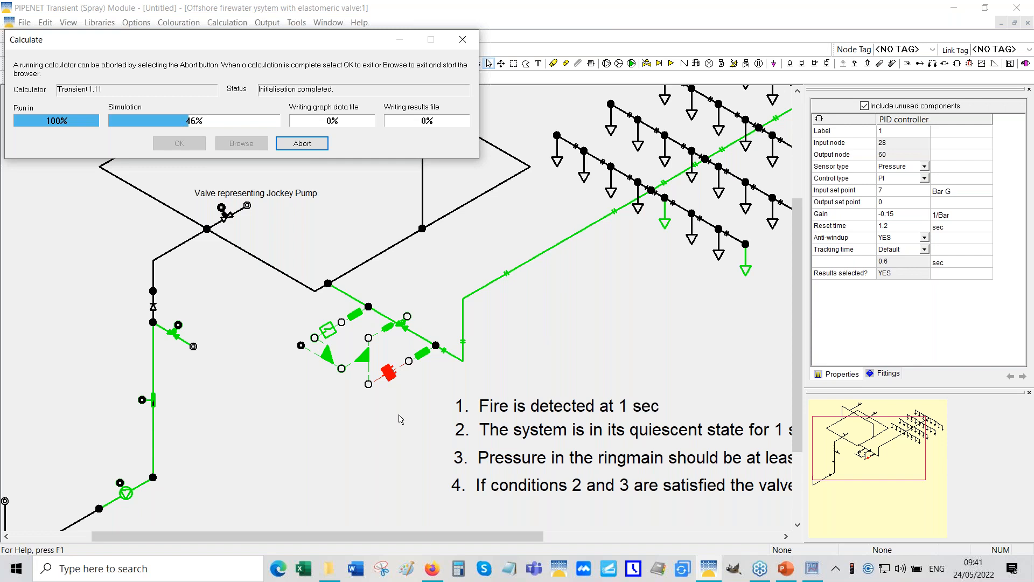
# - Inspect operating valve 1 near the riser, the nozzle network and the node upstream of the elastomeric valve during the simulation
pyautogui.click(175, 337)
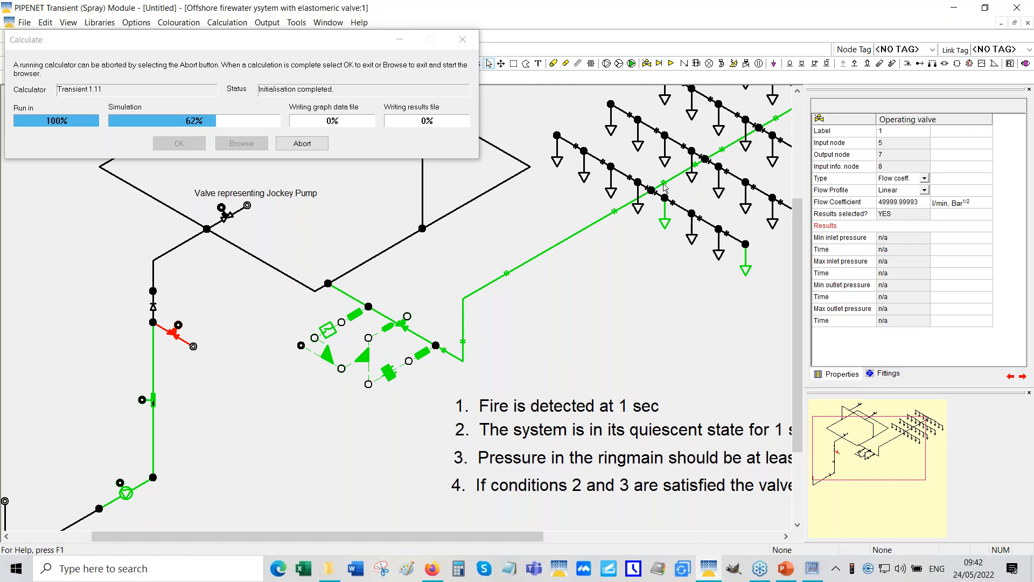
pyautogui.moveTo(904, 465); pyautogui.dragTo(924, 451)
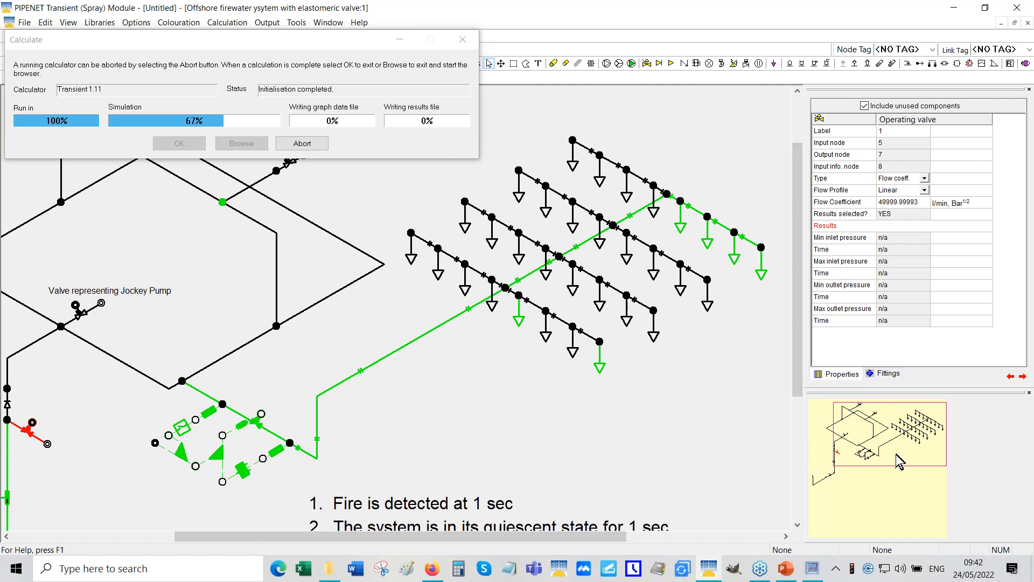
pyautogui.moveTo(896, 452); pyautogui.dragTo(887, 464)
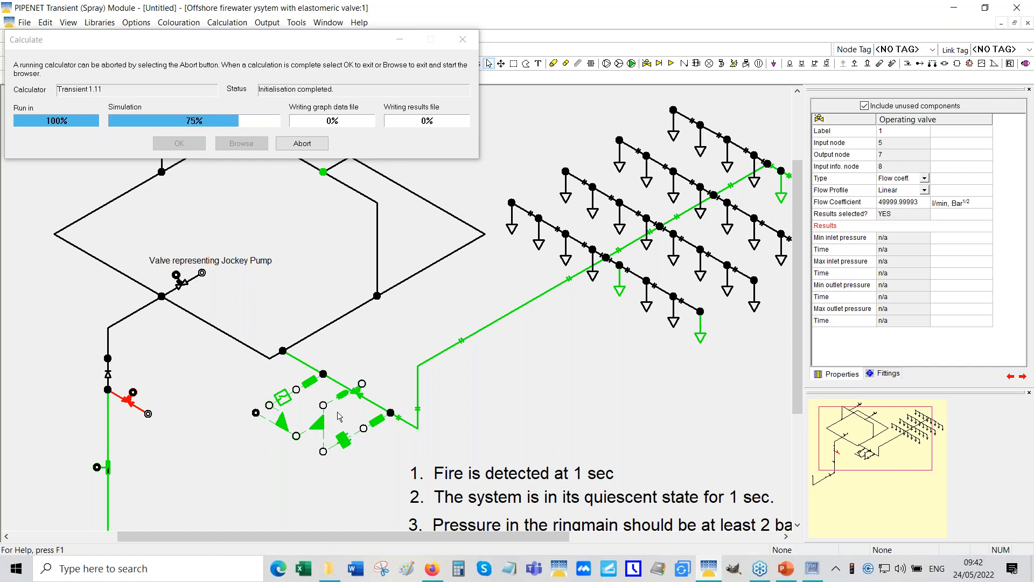
pyautogui.click(324, 376)
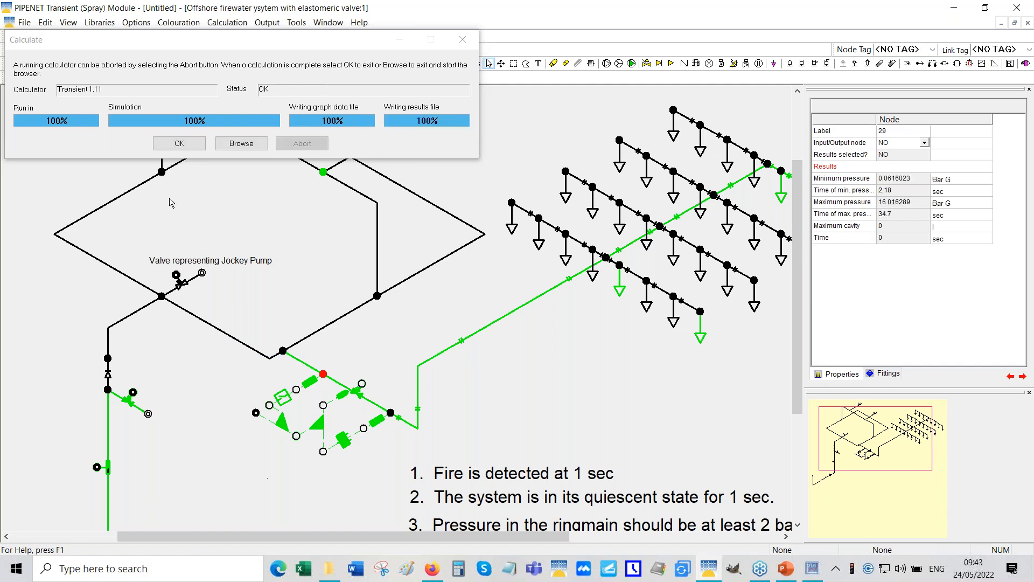
# - Close the finished calculation, check operating valve 7's results and open the time graphs in a maximized PIPENET Graph Viewer
pyautogui.click(179, 144)
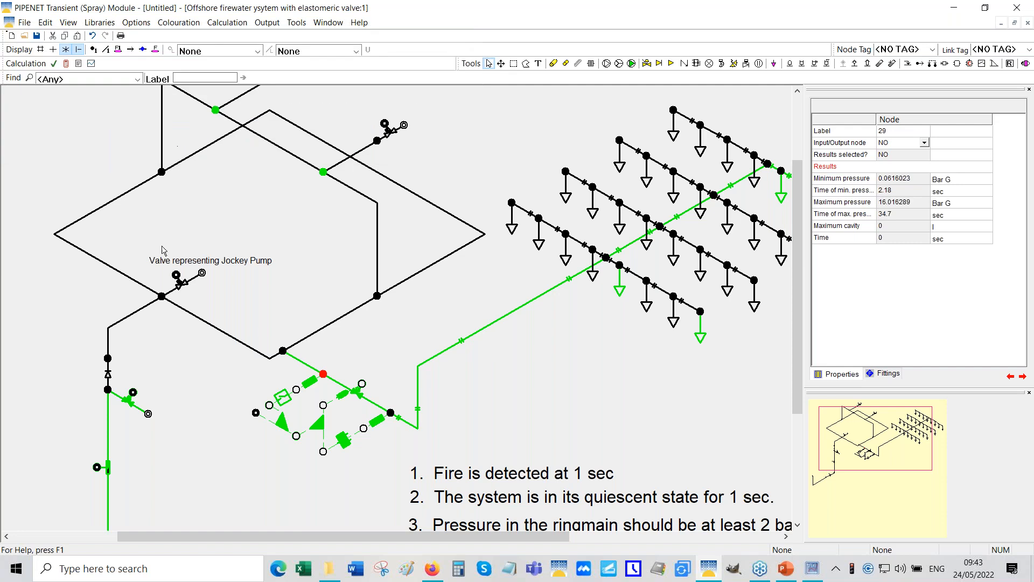
pyautogui.click(360, 402)
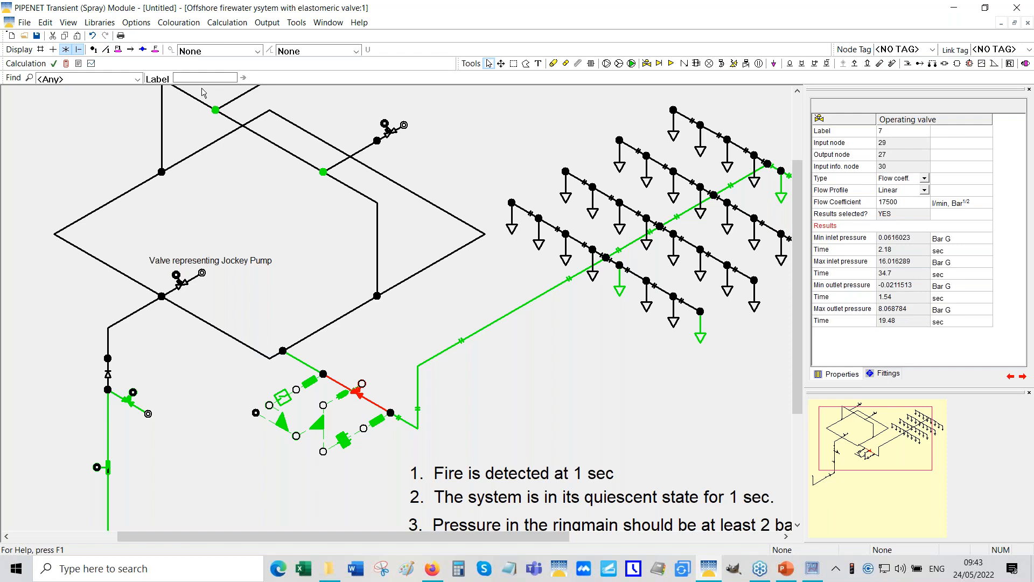
pyautogui.click(91, 64)
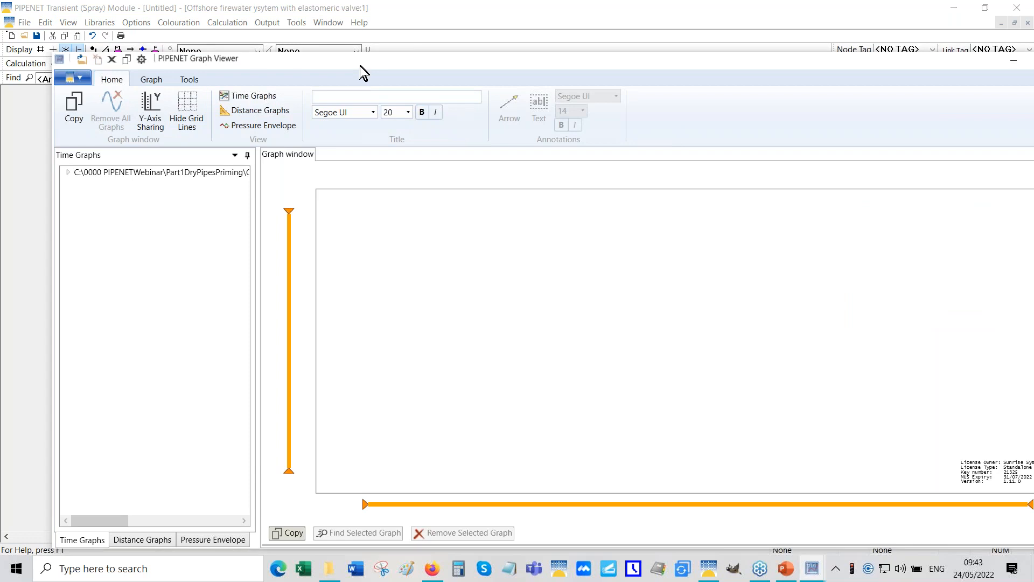
pyautogui.doubleClick(360, 66)
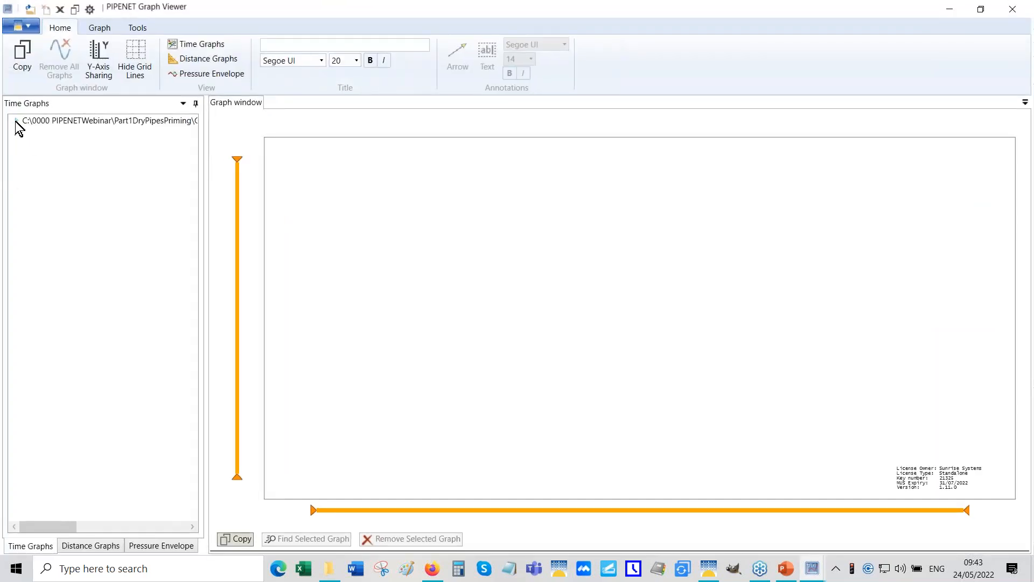
# - Plot the setting of operating valve 7 against time and examine its early part
pyautogui.click(15, 121)
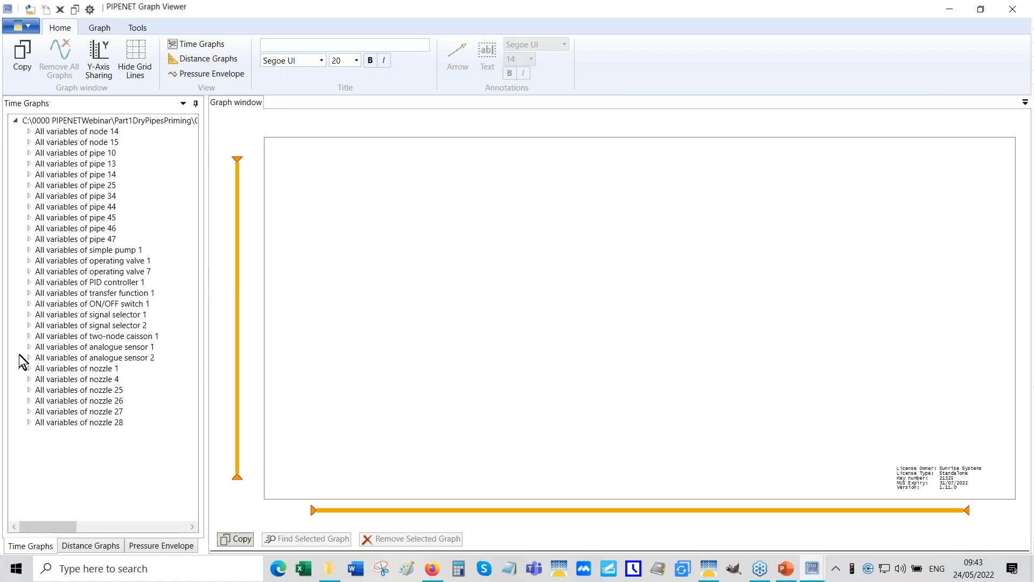
pyautogui.click(29, 272)
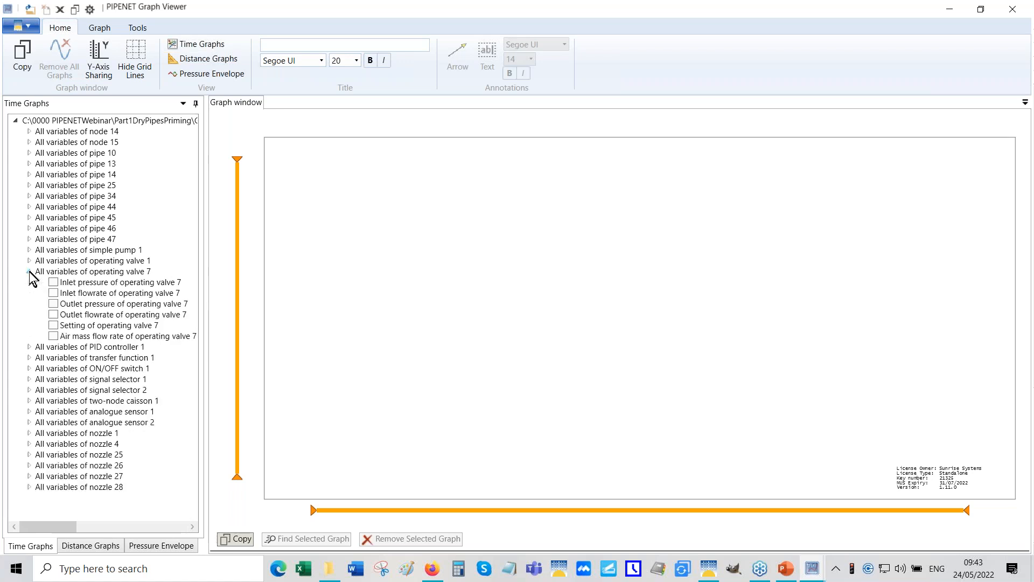
pyautogui.click(53, 327)
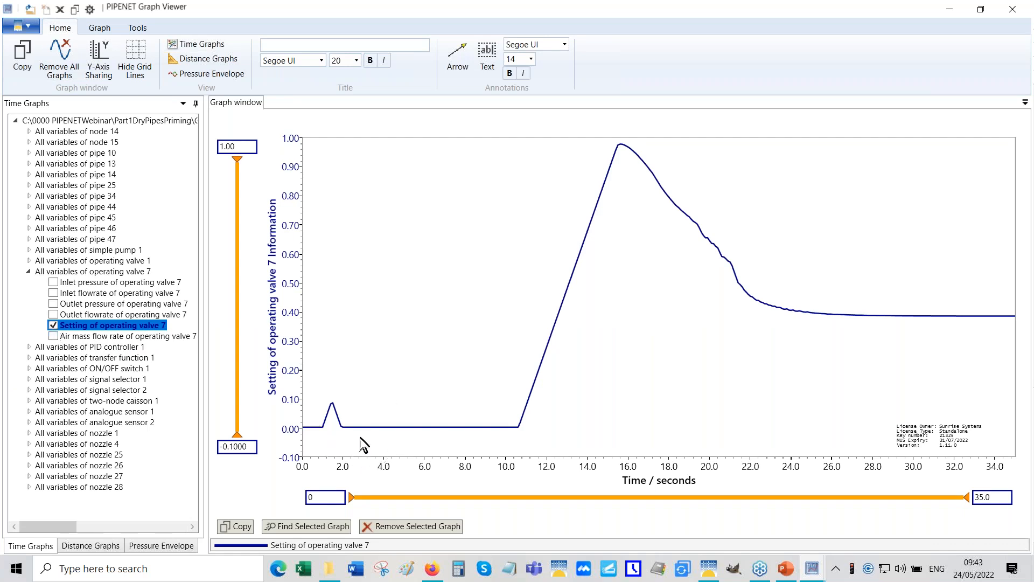
pyautogui.click(329, 407)
# - Return to the model and examine the pressure switch, its sensed pipe node, its output node and the first signal selector's output node
pyautogui.click(711, 570)
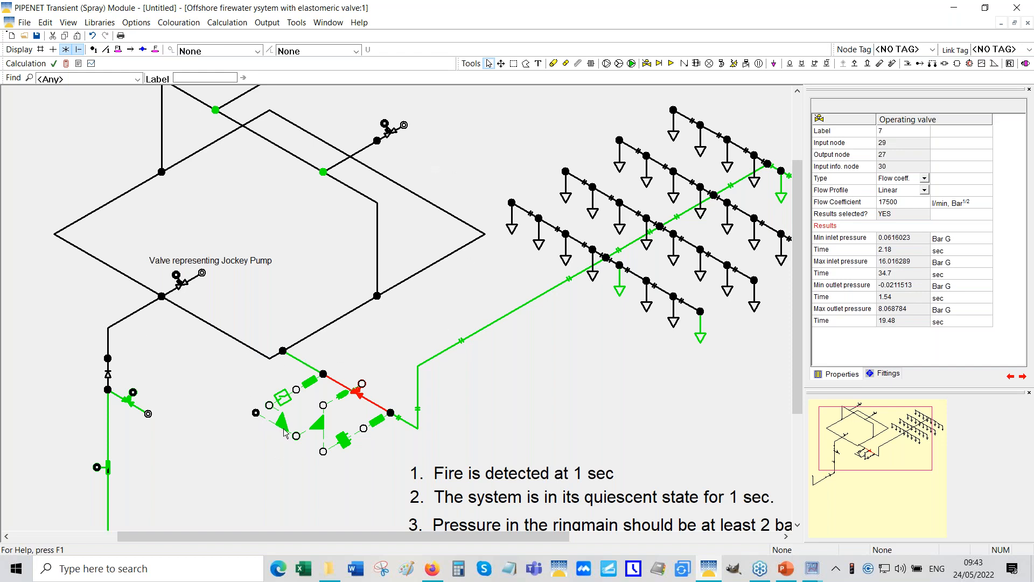
pyautogui.click(284, 400)
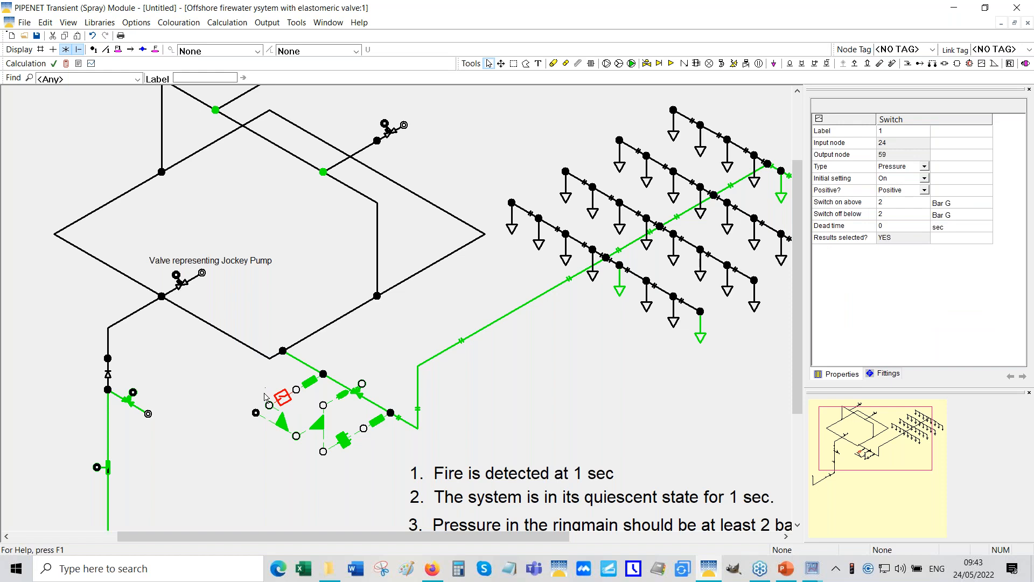
pyautogui.click(324, 376)
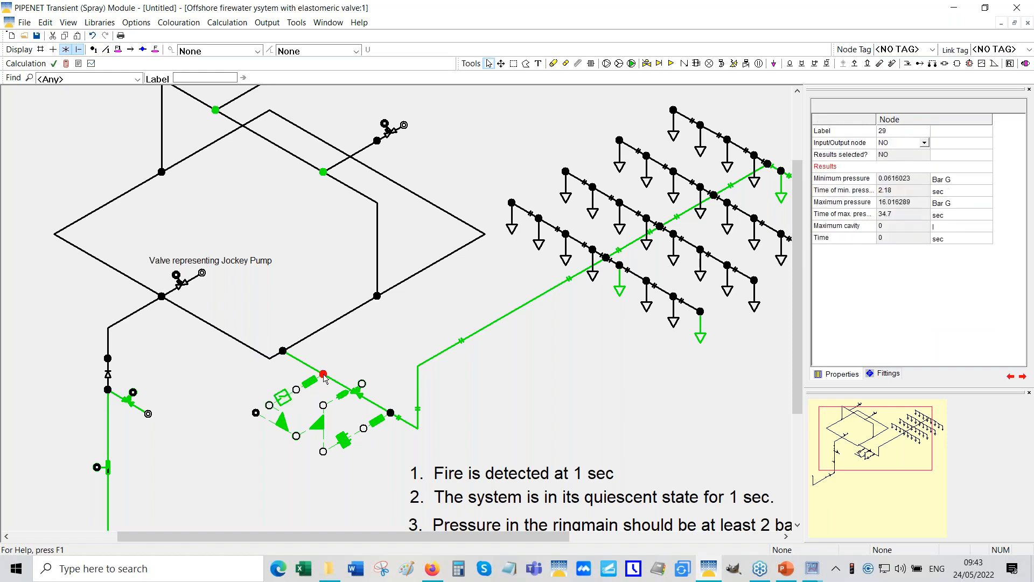
pyautogui.click(270, 407)
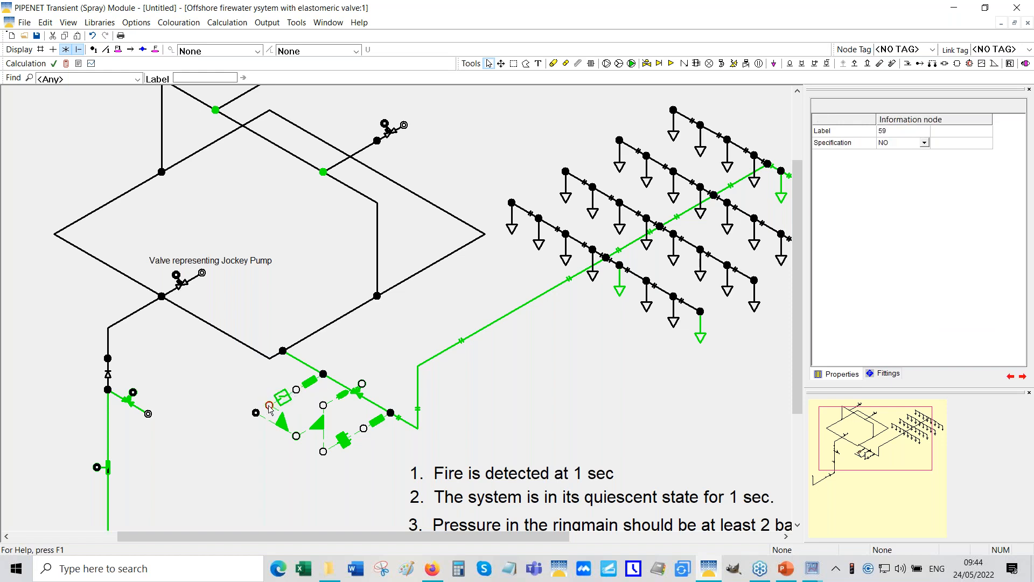
pyautogui.click(297, 438)
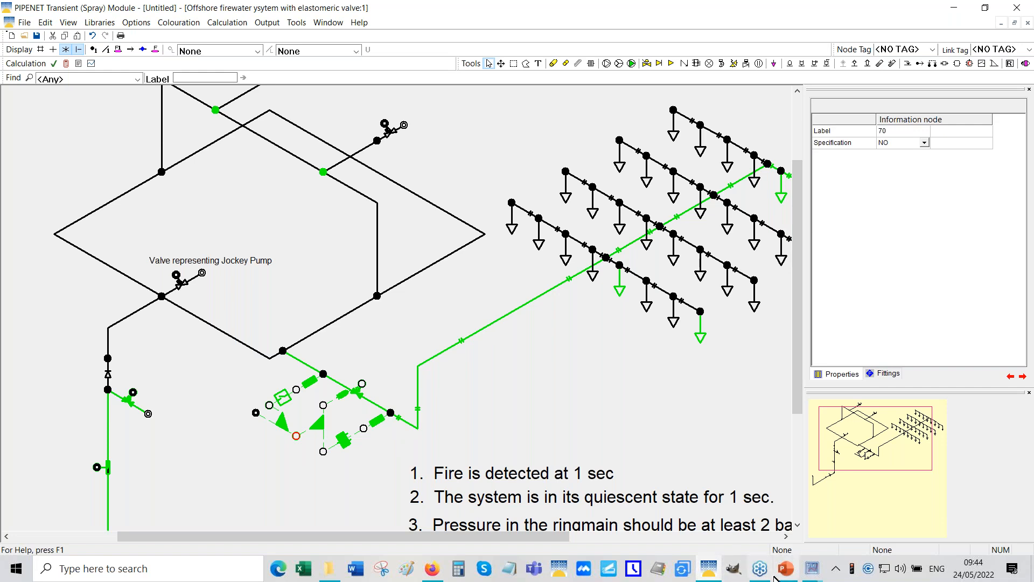
# - Close the other Graph Viewer window with the pipe 11 graphs and return to the valve 7 setting graph
pyautogui.moveTo(813, 573)
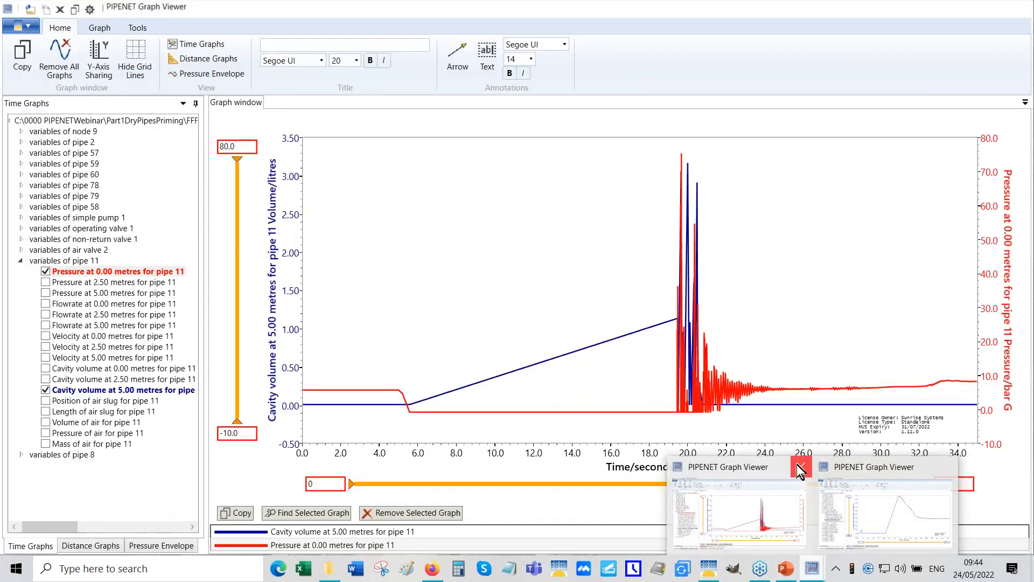
pyautogui.click(797, 465)
pyautogui.click(812, 472)
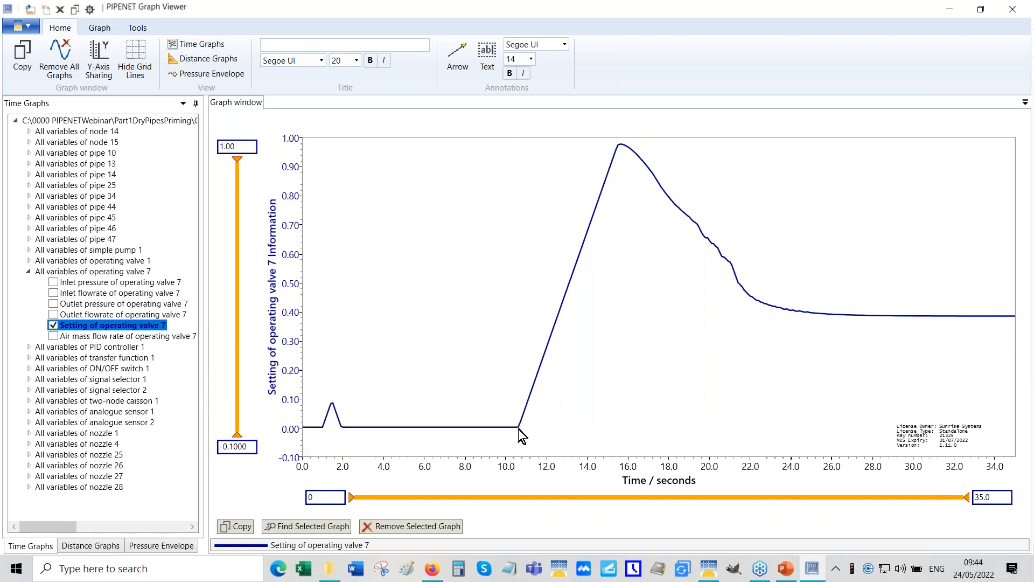
# - Return to the model and inspect the two-node caisson on the riser above the pump
pyautogui.click(709, 569)
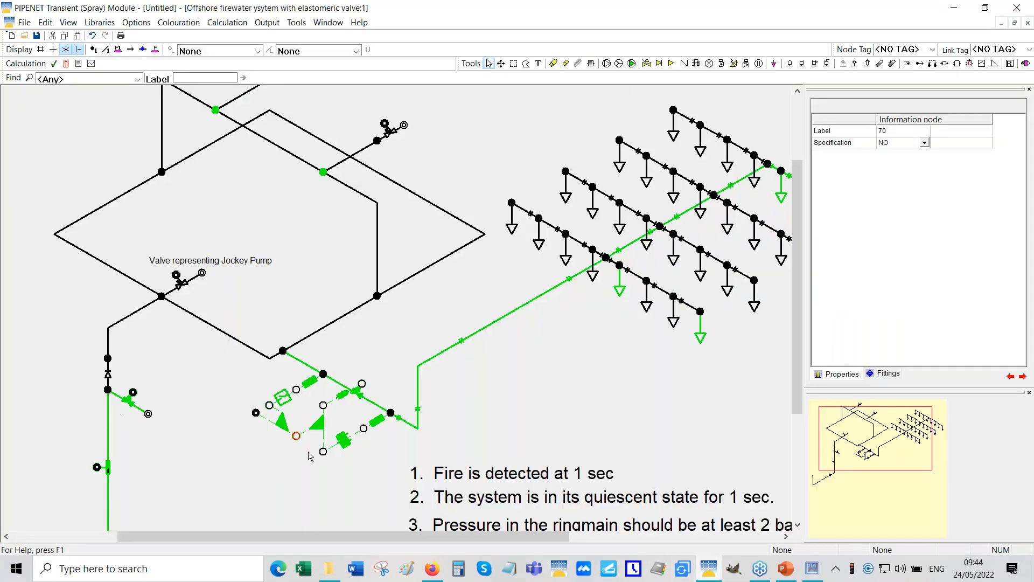
pyautogui.click(897, 454)
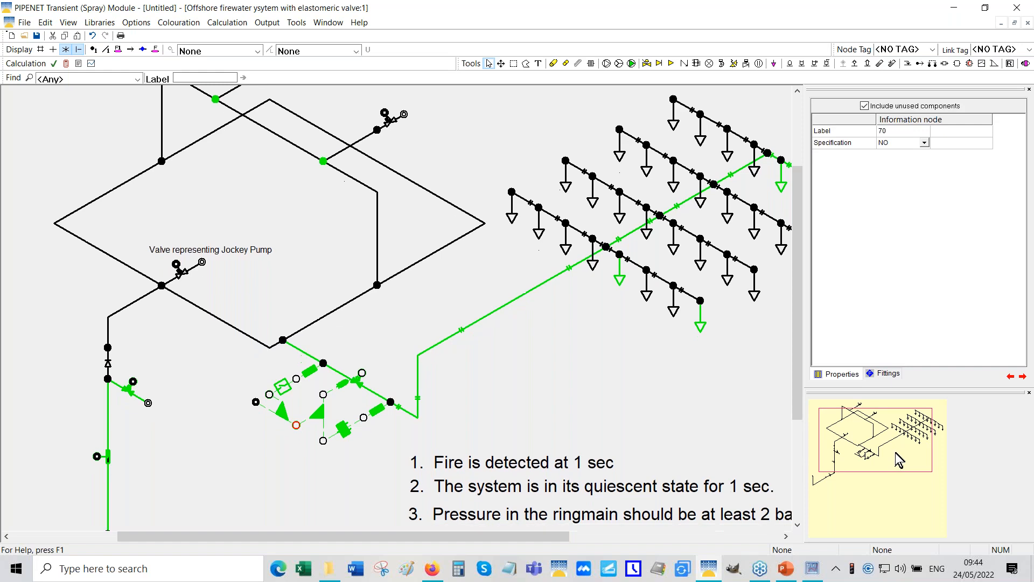
pyautogui.click(897, 459)
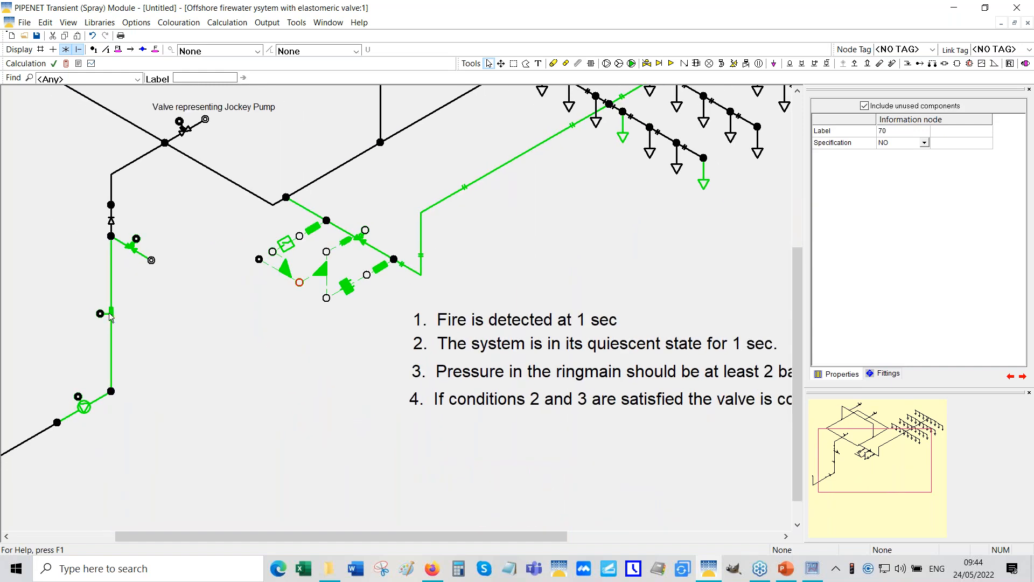
pyautogui.click(109, 313)
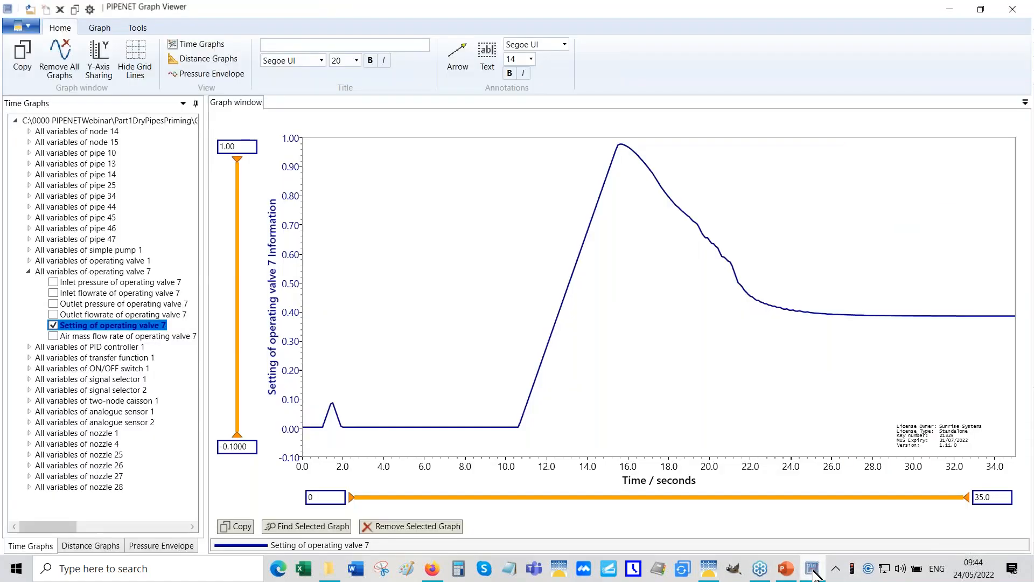
# - Add the position of fluid surface of two-node caisson 1 to the valve setting graph and read the point where it levels off
pyautogui.click(812, 569)
pyautogui.click(29, 271)
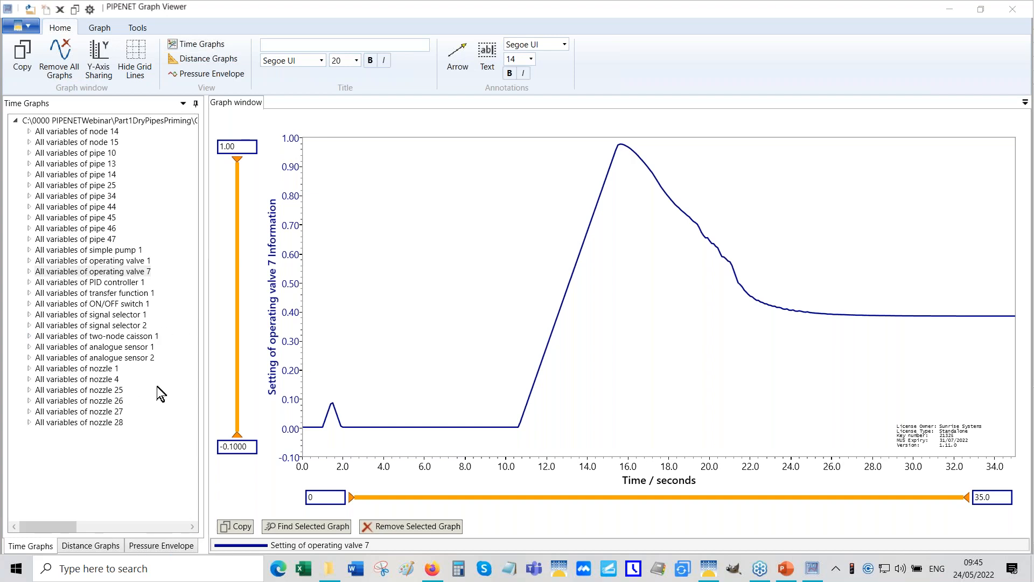
pyautogui.click(29, 336)
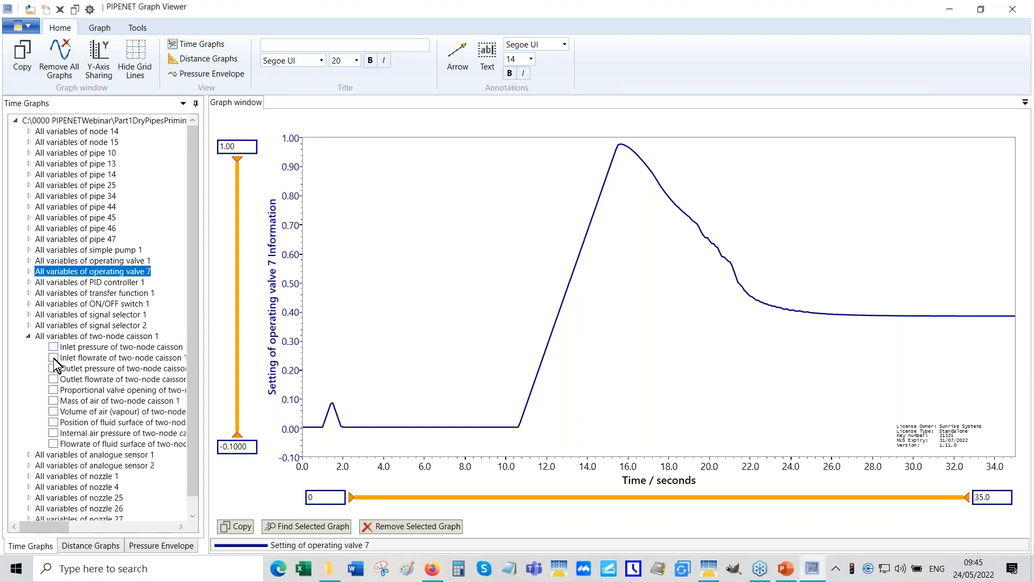
pyautogui.click(53, 421)
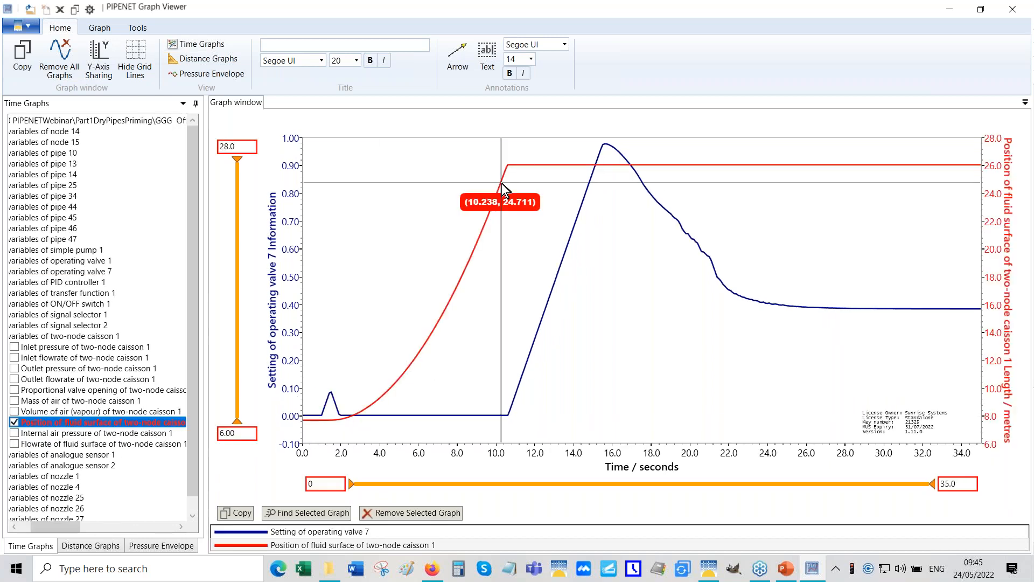
pyautogui.moveTo(508, 166)
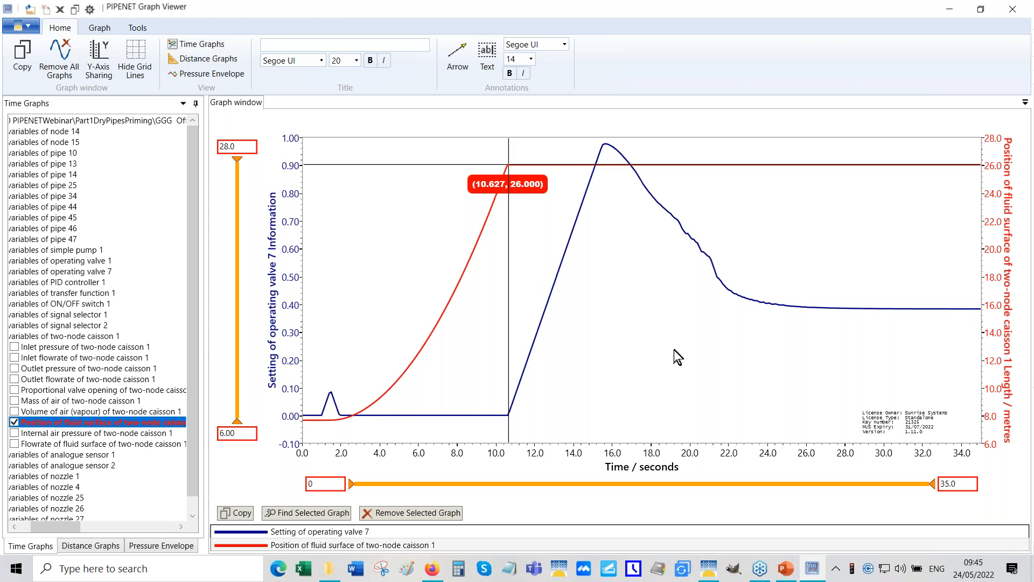
# - Return to the model and inspect the node upstream of the elastomeric valve and the PID controller's settings
pyautogui.click(709, 570)
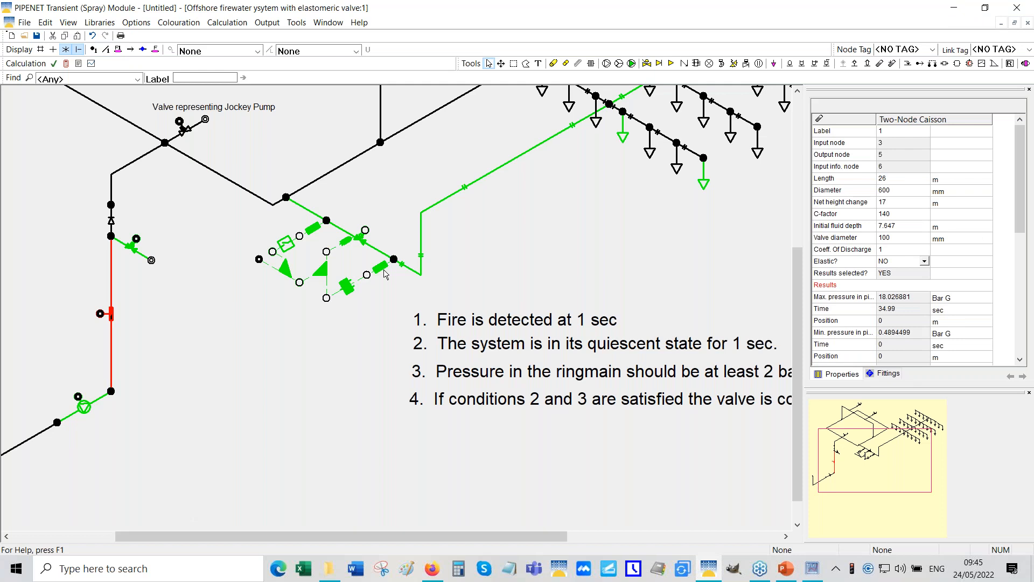
pyautogui.click(326, 221)
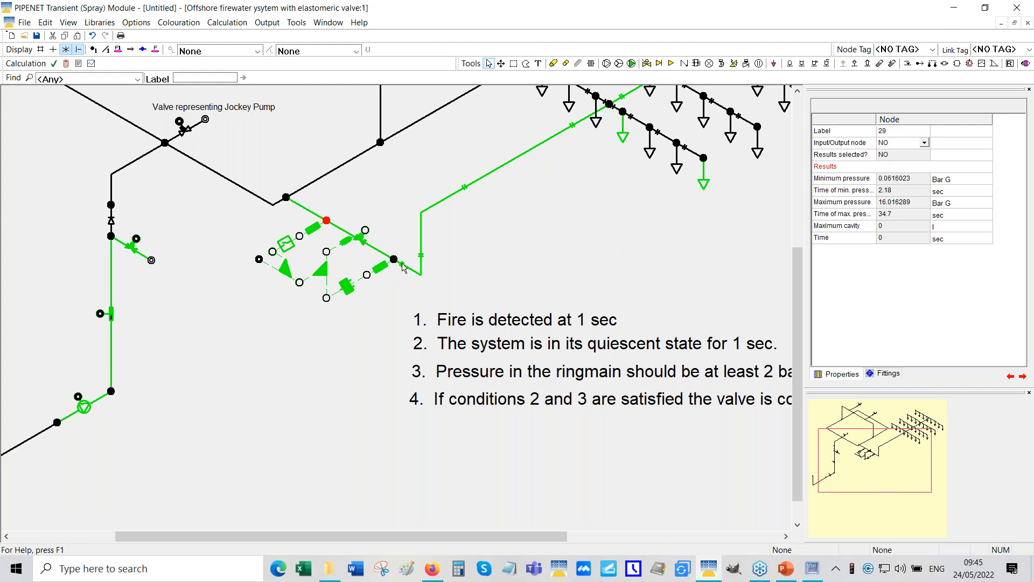
pyautogui.click(346, 288)
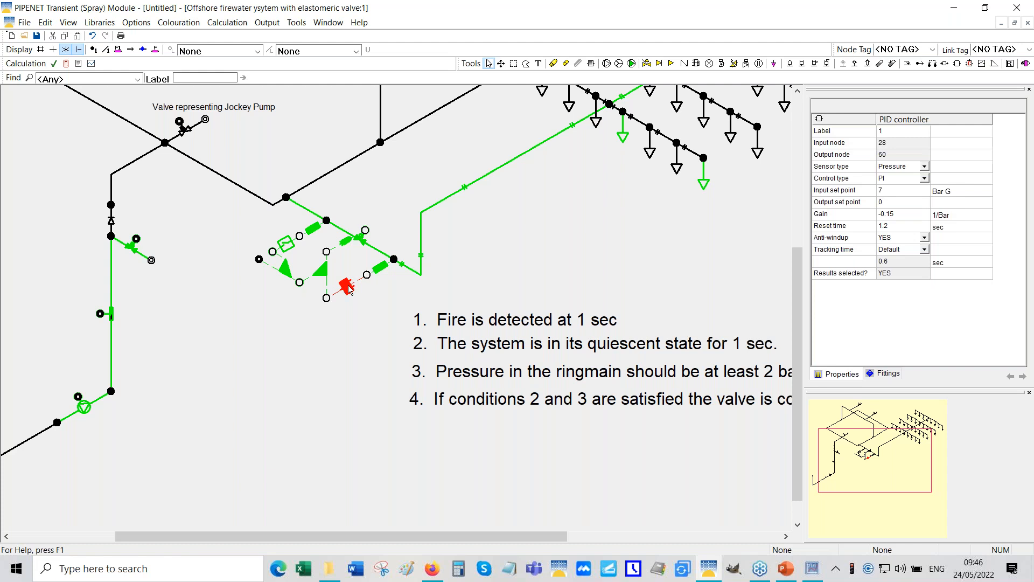
# - Examine the peak and the final steady value of the operating valve 7 setting curve in the Graph Viewer
pyautogui.click(813, 570)
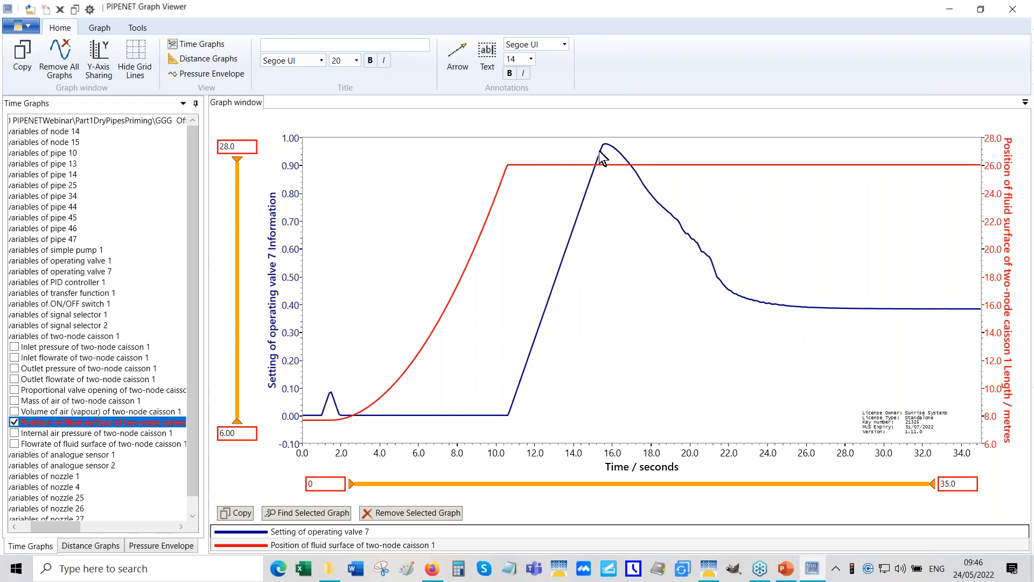
pyautogui.moveTo(606, 152)
pyautogui.moveTo(911, 309)
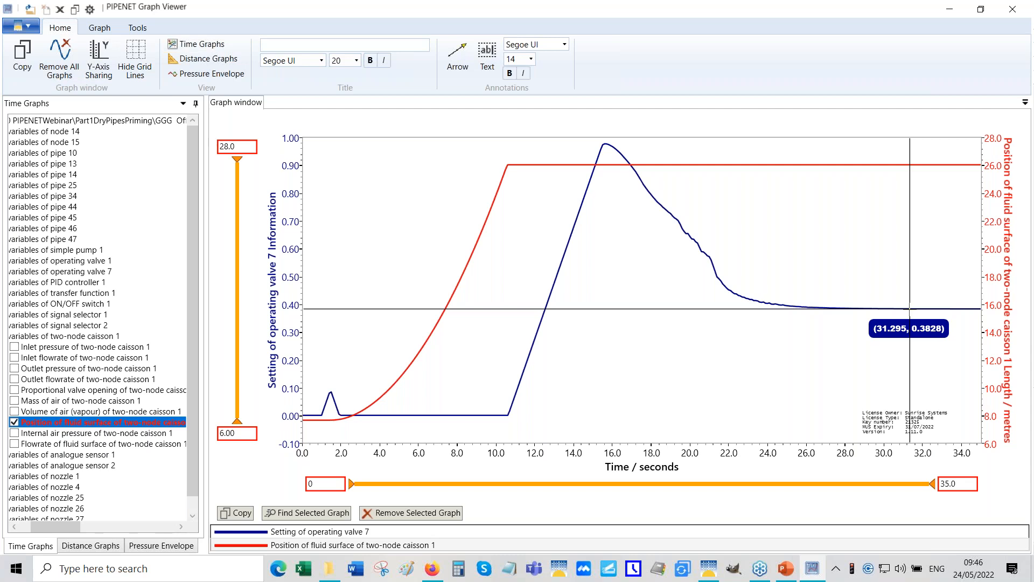
# - Return to the model and view the deluge nozzle network downstream of the elastomeric valve
pyautogui.click(813, 570)
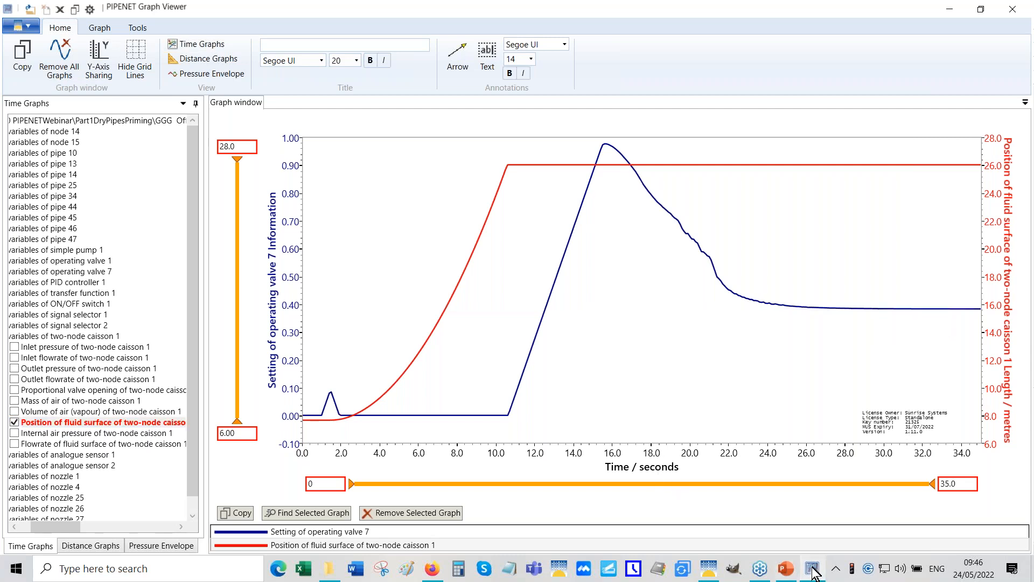
pyautogui.click(813, 570)
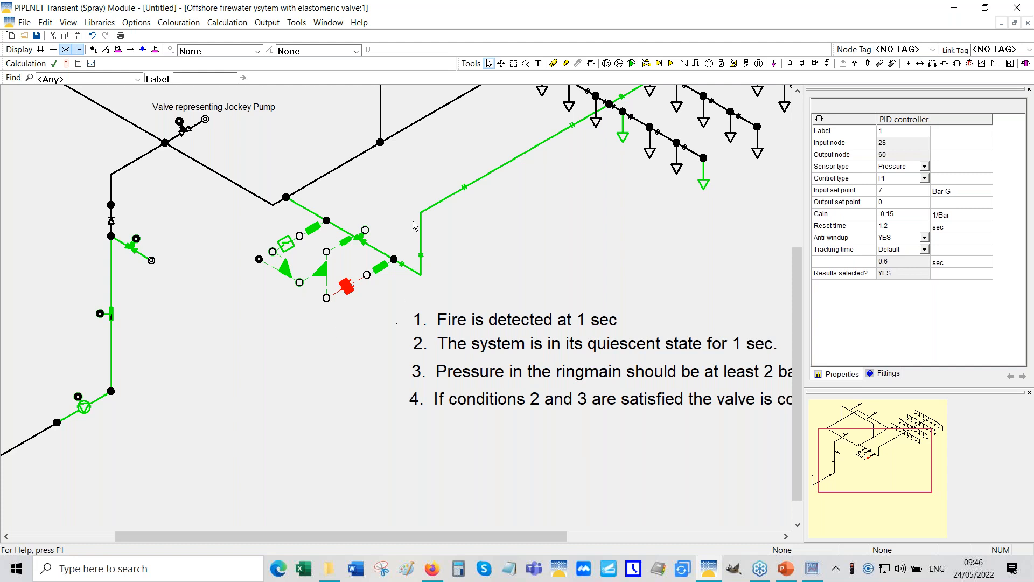
pyautogui.moveTo(901, 478); pyautogui.dragTo(919, 458)
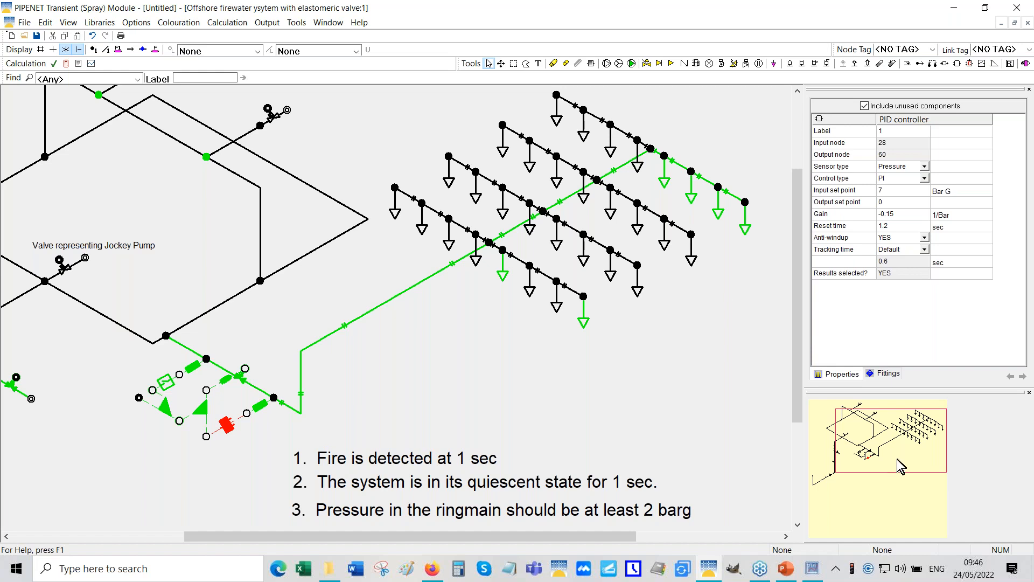
# - Open the Offshore firewater system with overboard dump line model from the HHH folder without saving the current network, and maximize its view
pyautogui.click(24, 36)
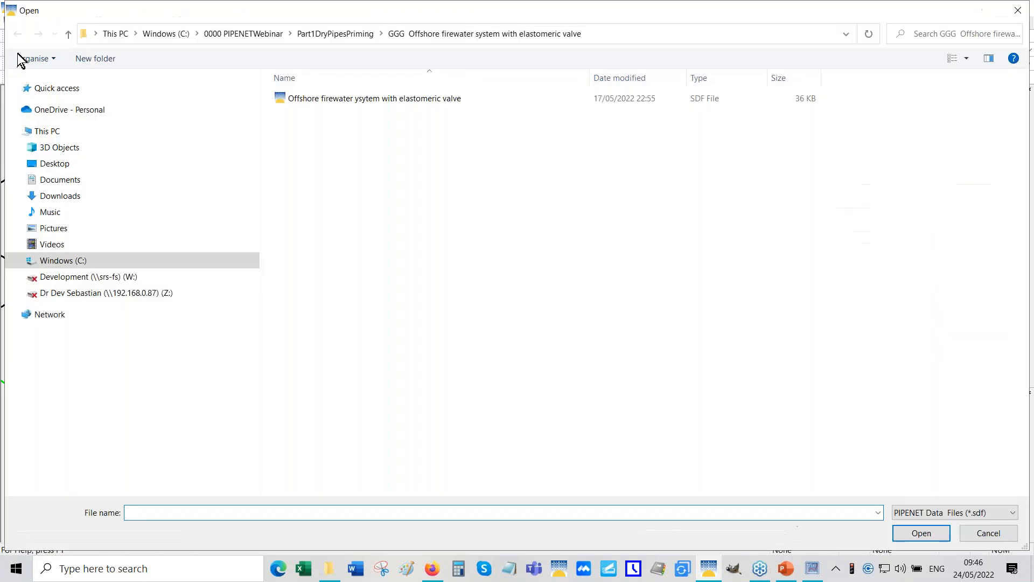
pyautogui.click(355, 37)
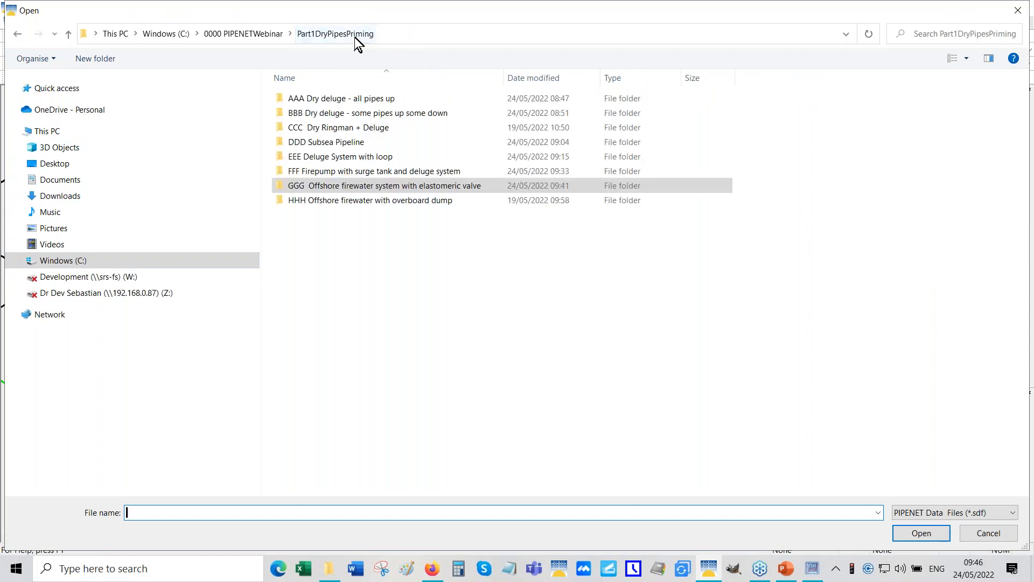
pyautogui.doubleClick(339, 203)
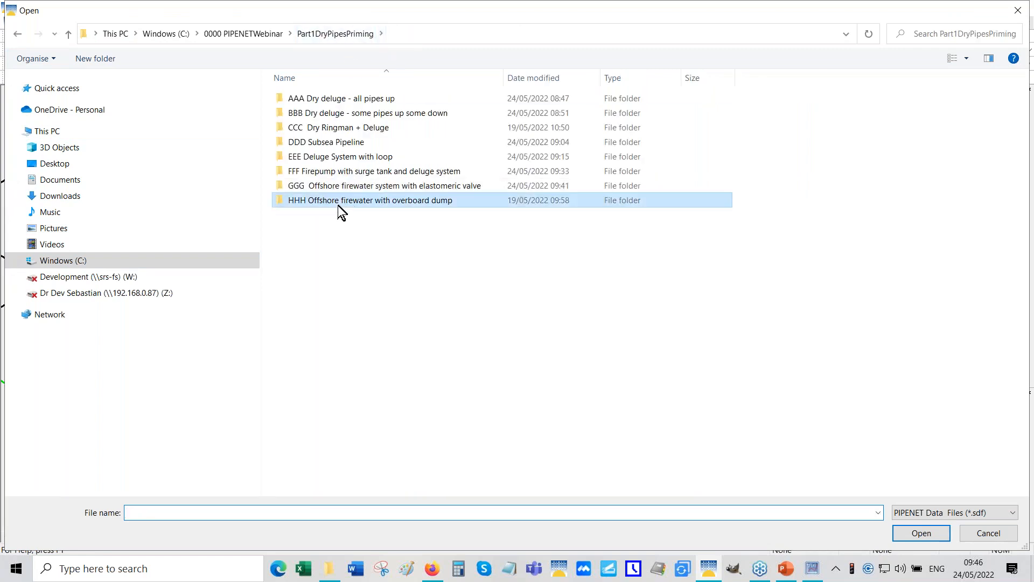
pyautogui.doubleClick(351, 100)
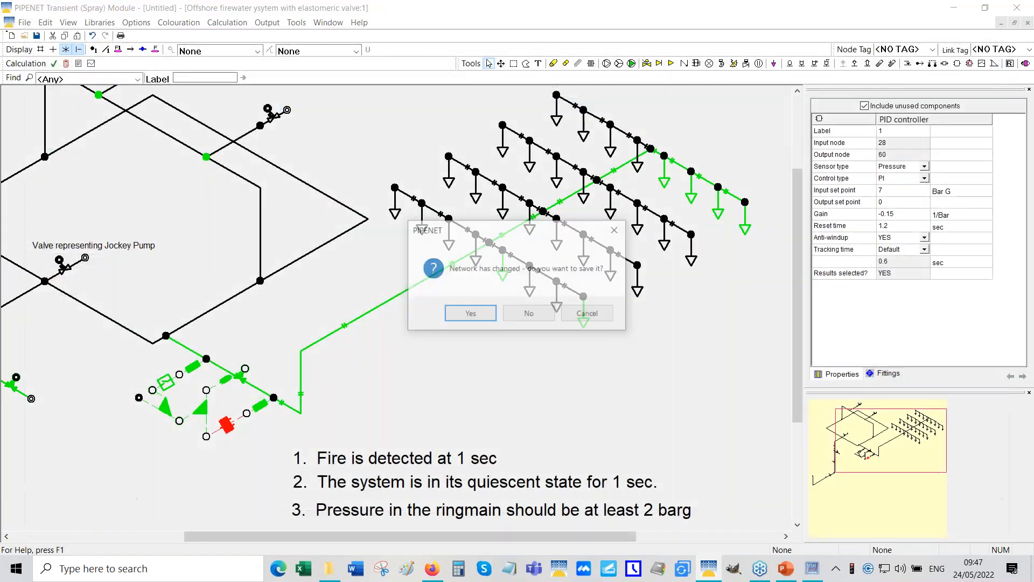
pyautogui.click(529, 314)
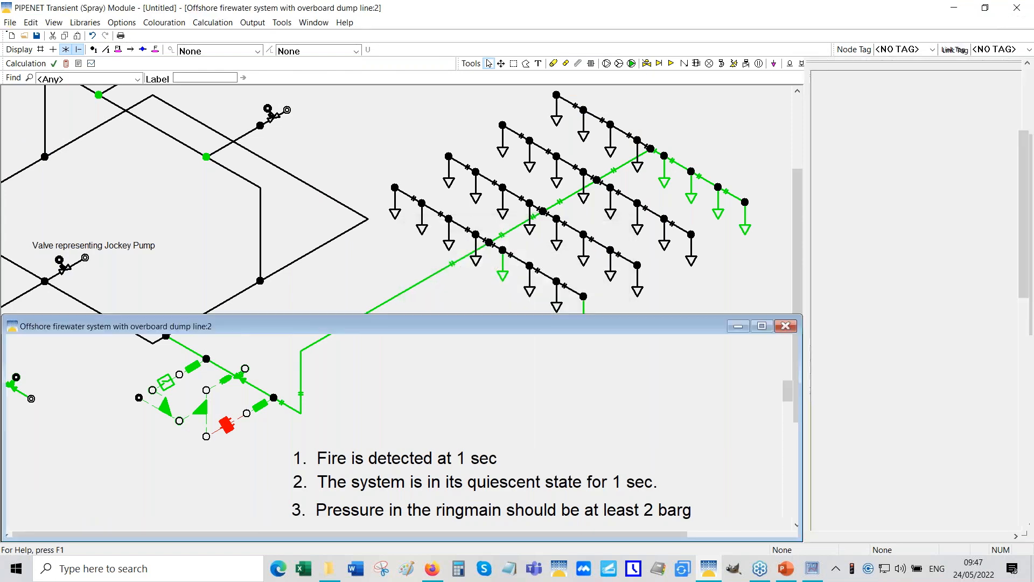
pyautogui.click(761, 98)
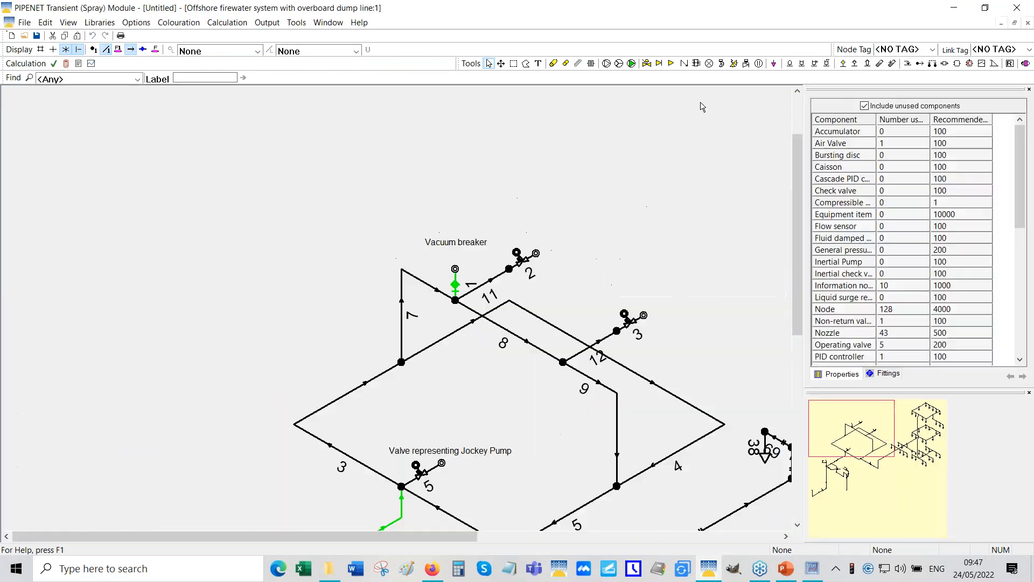
# - Scale the overboard dump line network to fit the view and hide its component labels
pyautogui.rightClick(503, 114)
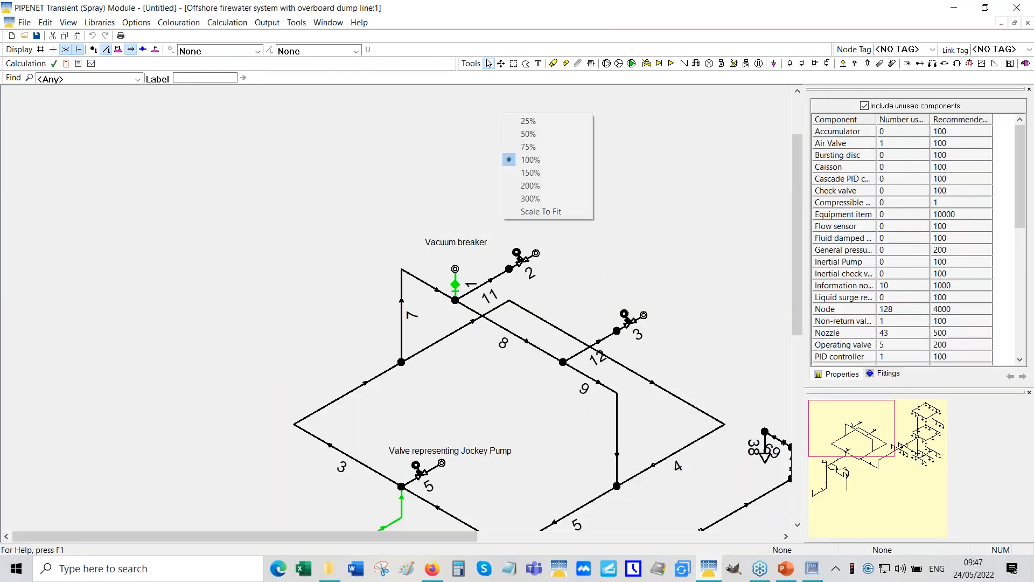
pyautogui.click(552, 215)
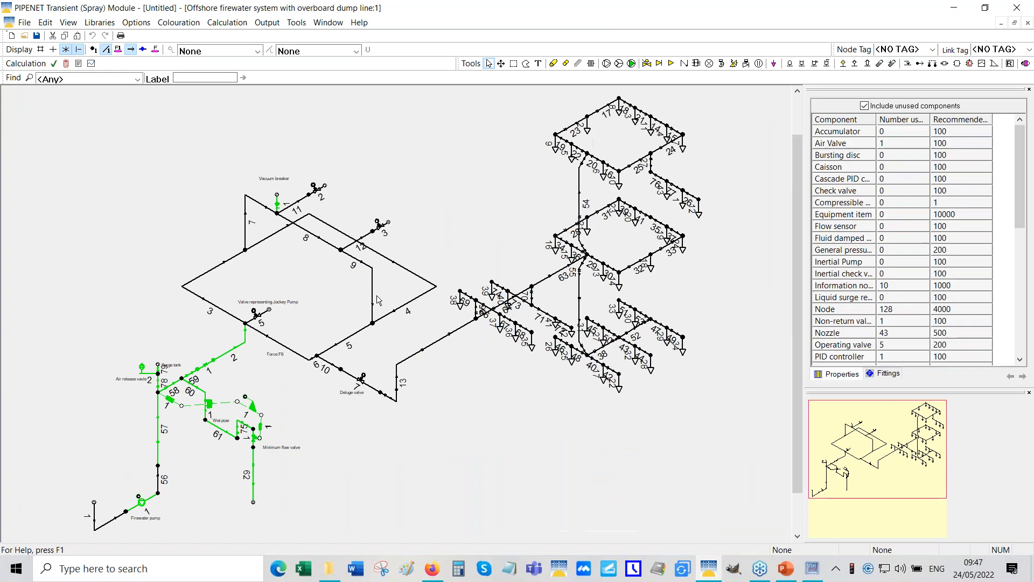
pyautogui.click(106, 50)
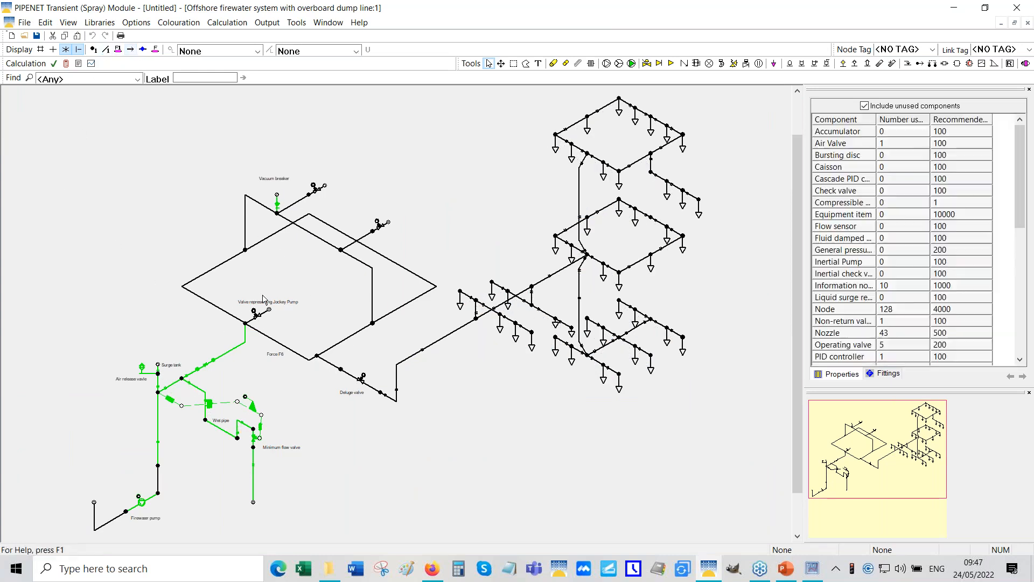
# - Inspect the vacuum breaker on the ringmain and the wet and dry pipes of the overboard dump line
pyautogui.click(278, 209)
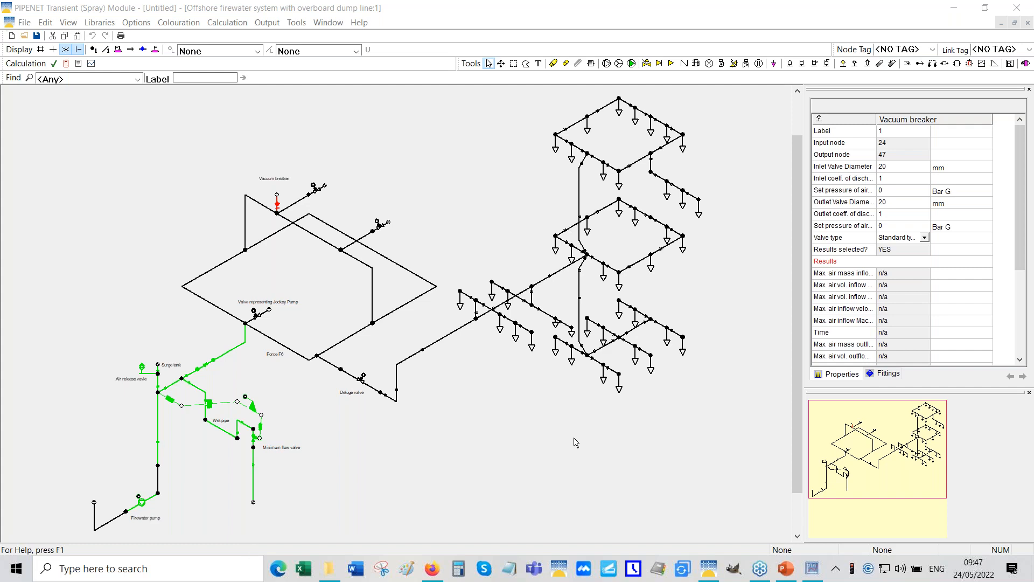
pyautogui.rightClick(513, 405)
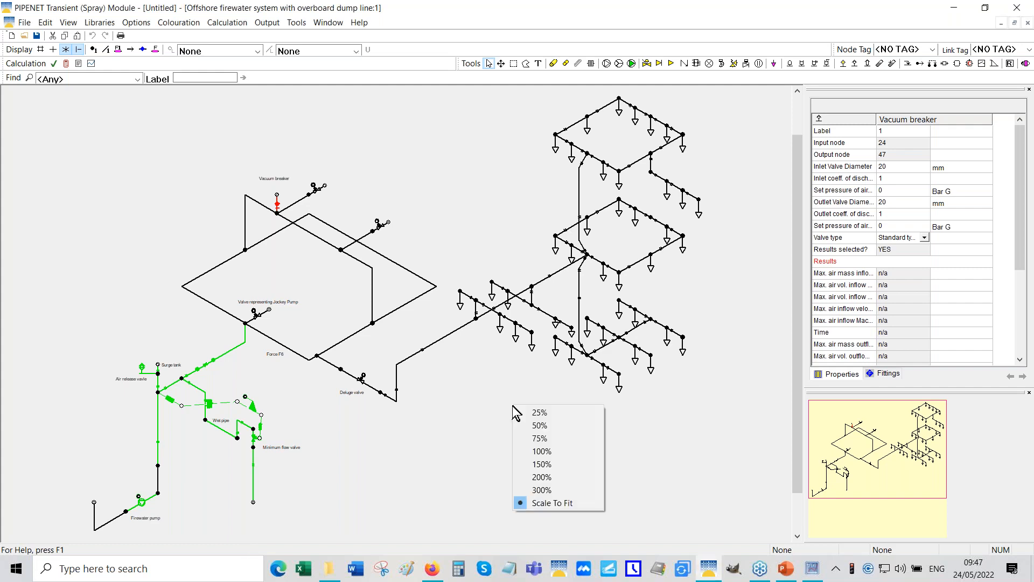
pyautogui.click(543, 451)
pyautogui.moveTo(910, 474); pyautogui.dragTo(872, 487)
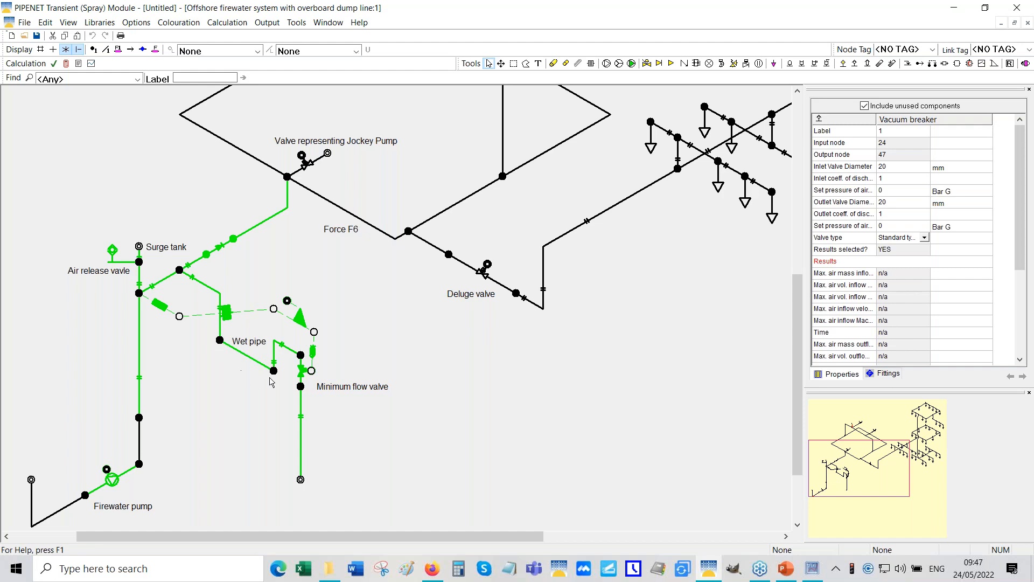
pyautogui.click(258, 365)
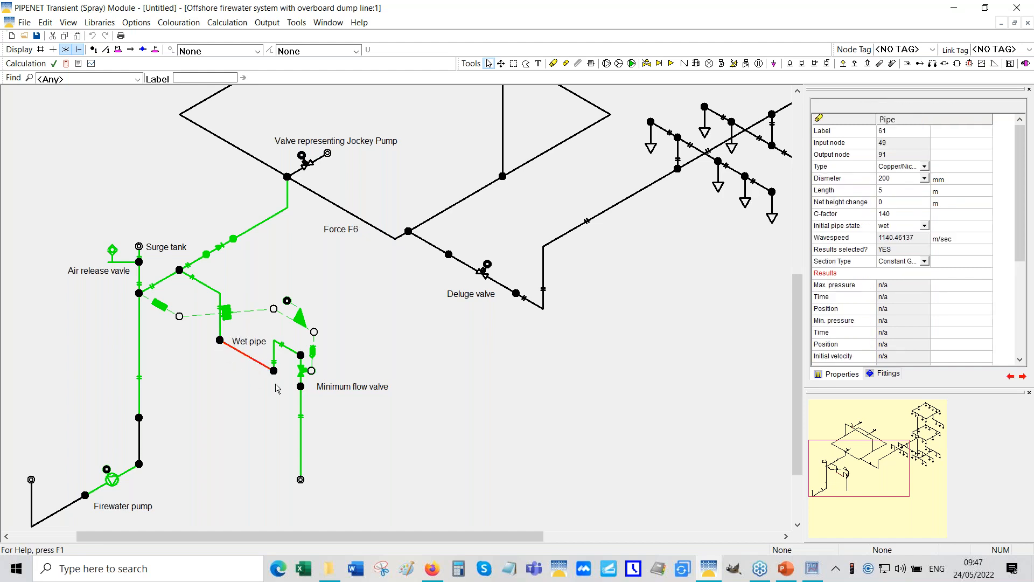
pyautogui.click(290, 351)
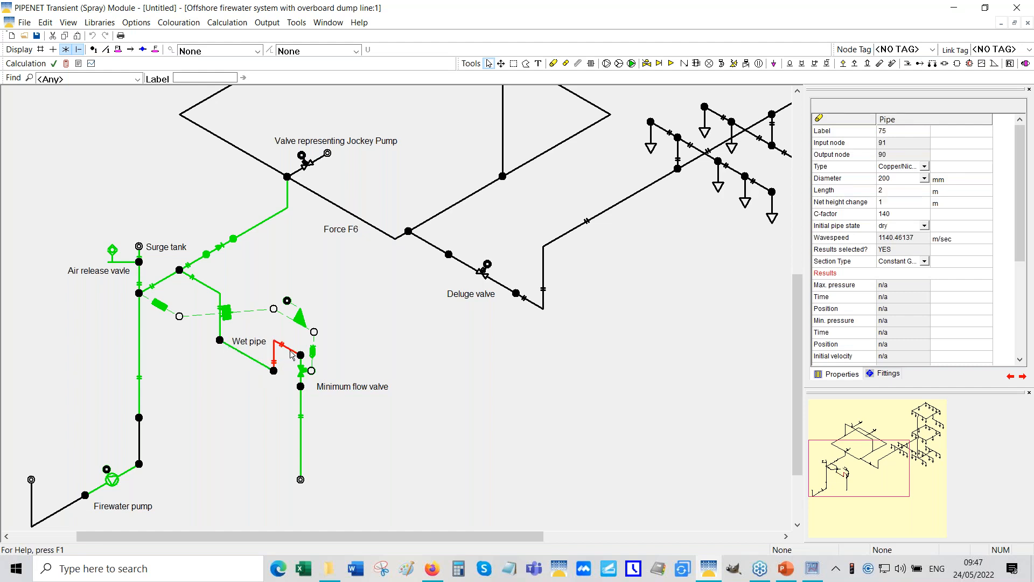
pyautogui.click(300, 438)
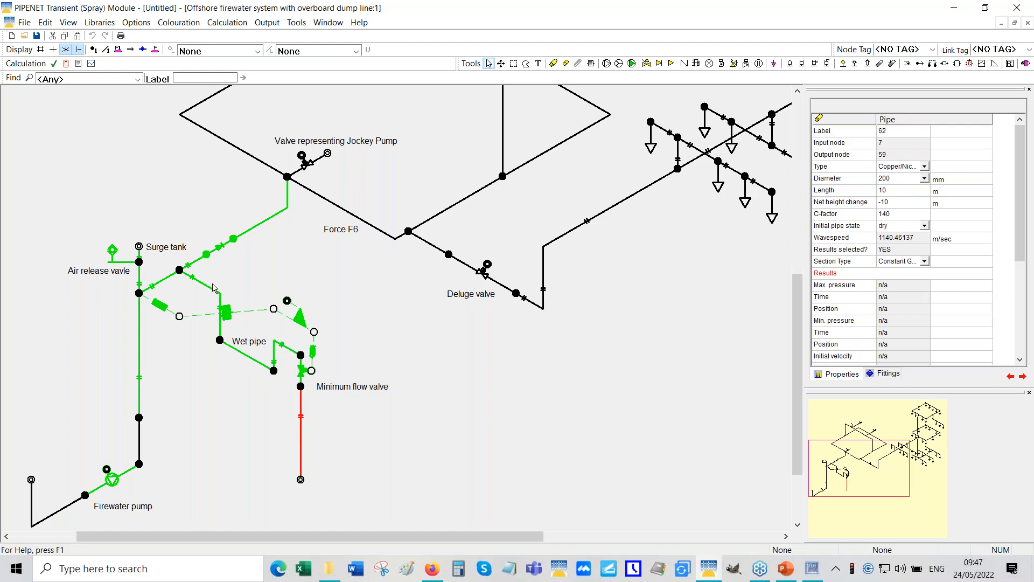
pyautogui.click(209, 285)
# - Examine the minimum flow valve and its controls: the signal selector, its two input information nodes and the PID controller
pyautogui.click(304, 328)
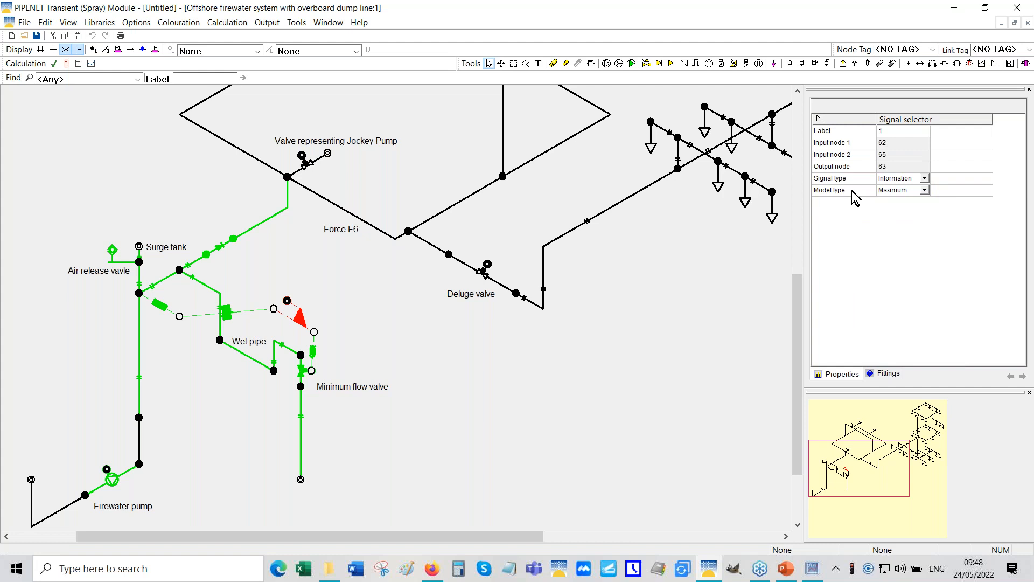
pyautogui.click(287, 302)
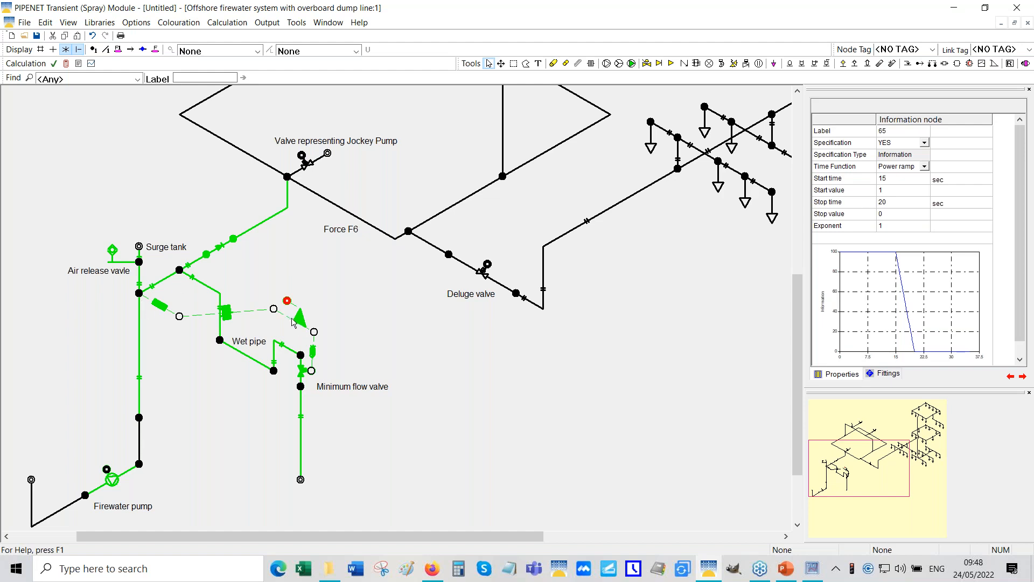
pyautogui.click(301, 376)
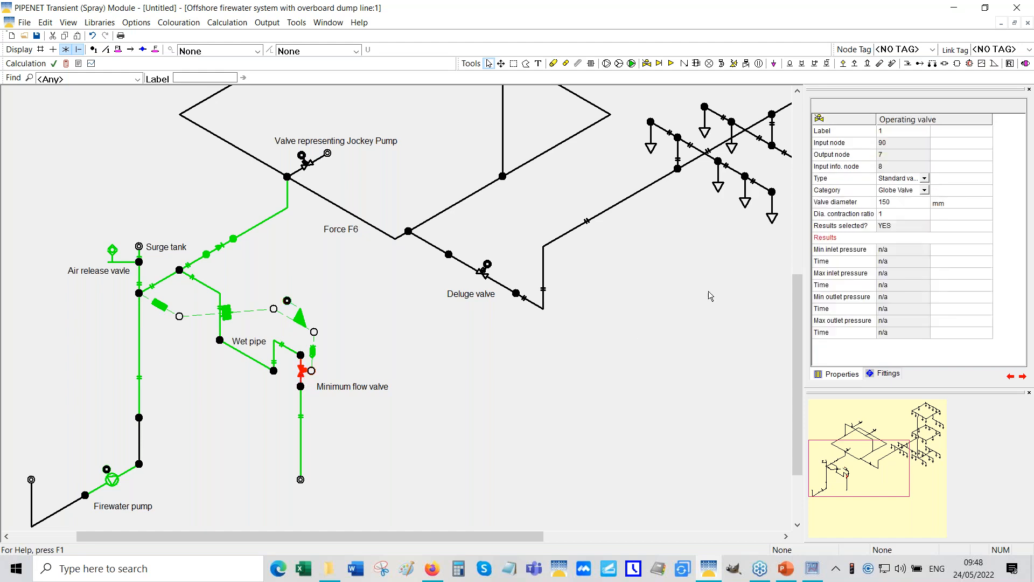
pyautogui.click(288, 302)
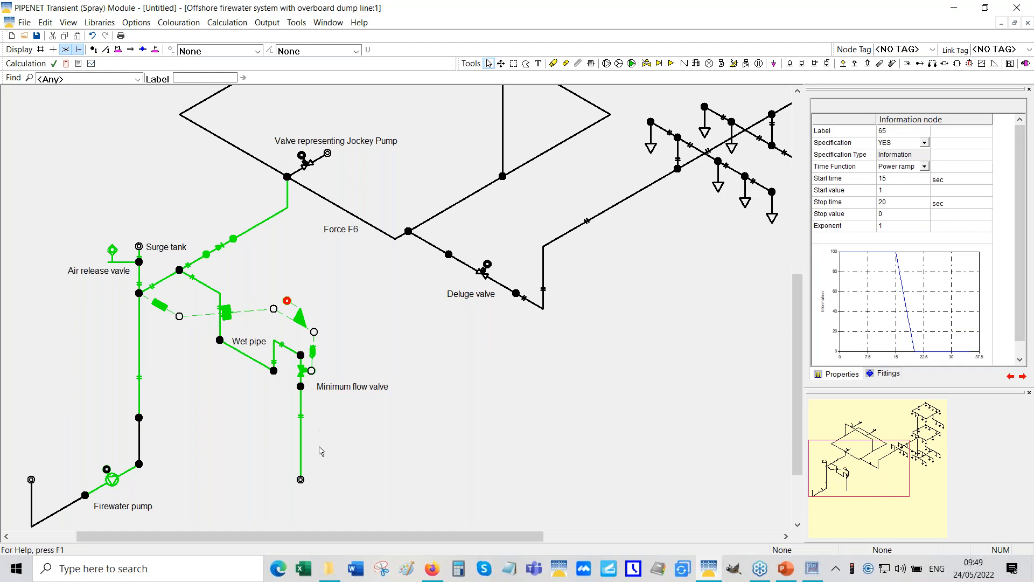
pyautogui.click(231, 316)
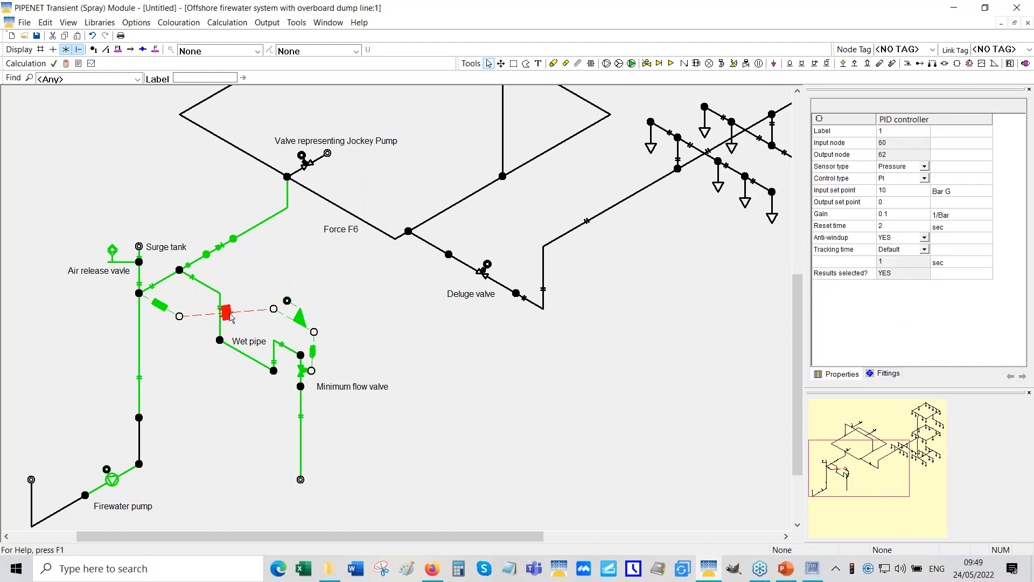
pyautogui.click(274, 310)
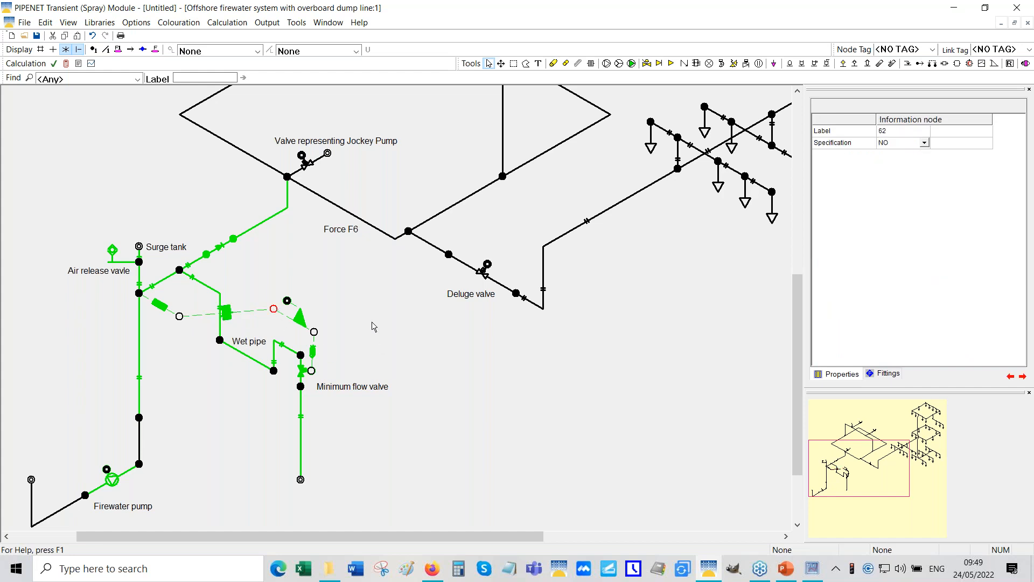
pyautogui.click(302, 372)
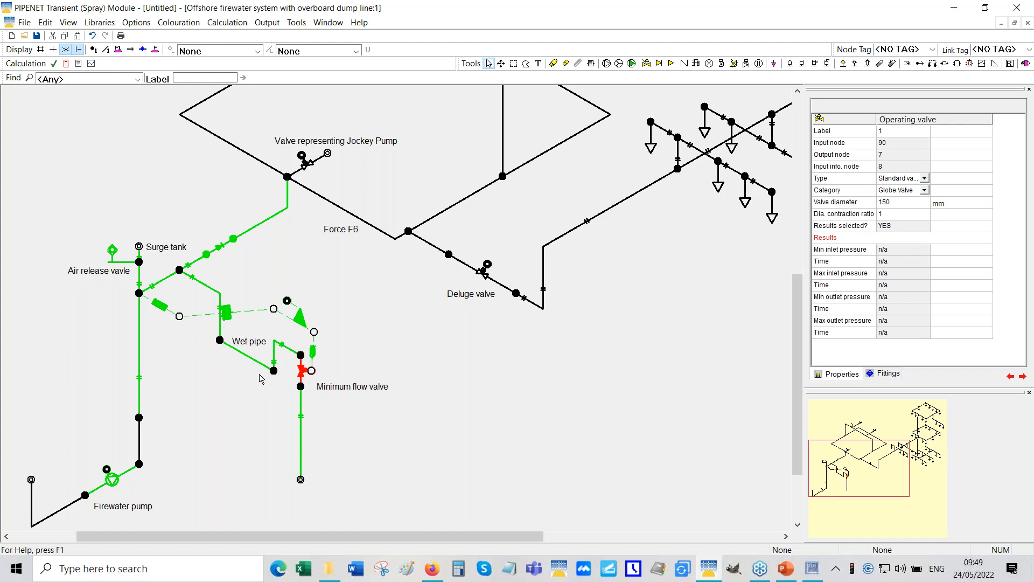
# - Run the calculation with the existing output options, overwriting the previous output files
pyautogui.click(66, 64)
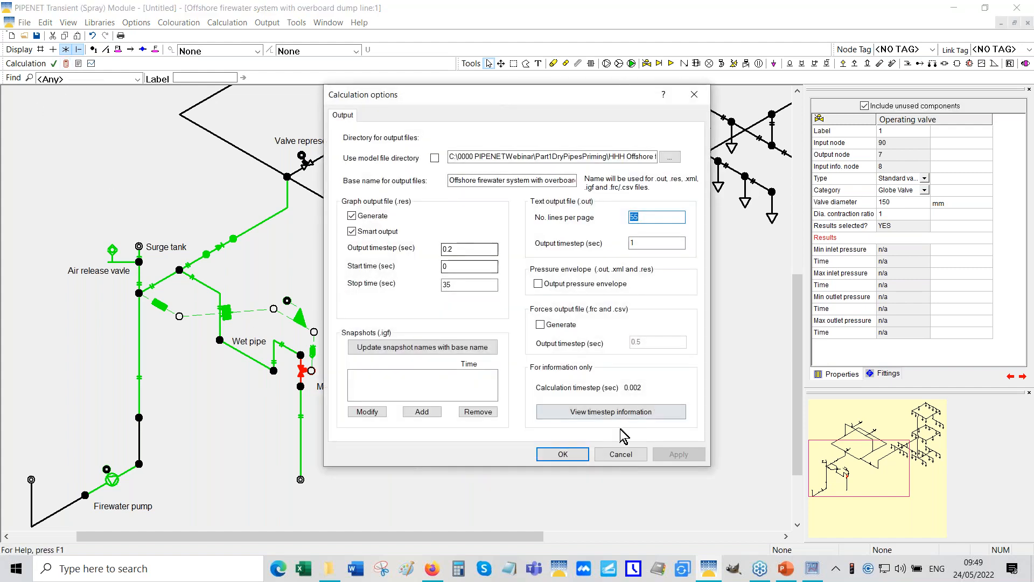
pyautogui.click(563, 454)
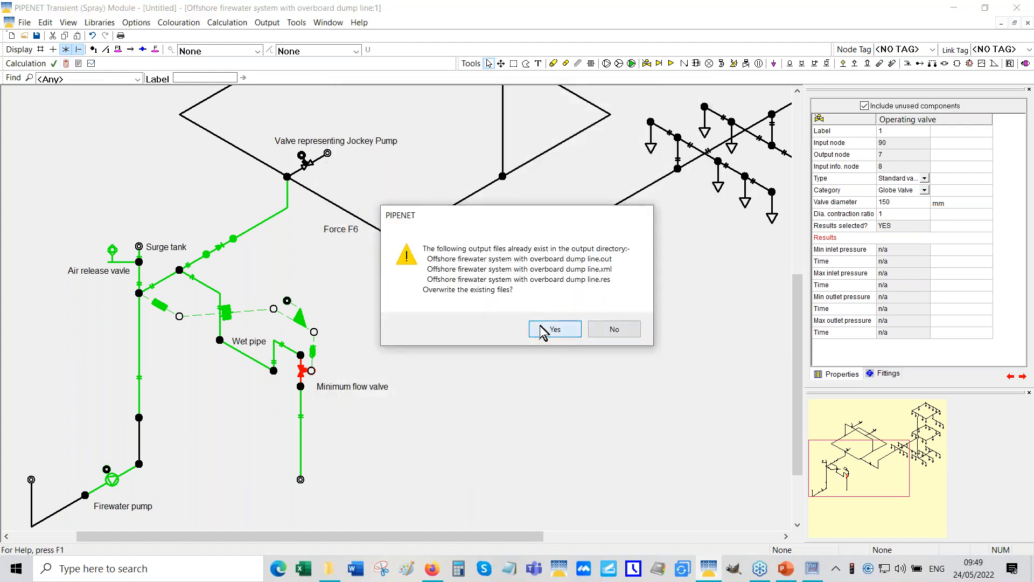
pyautogui.click(543, 331)
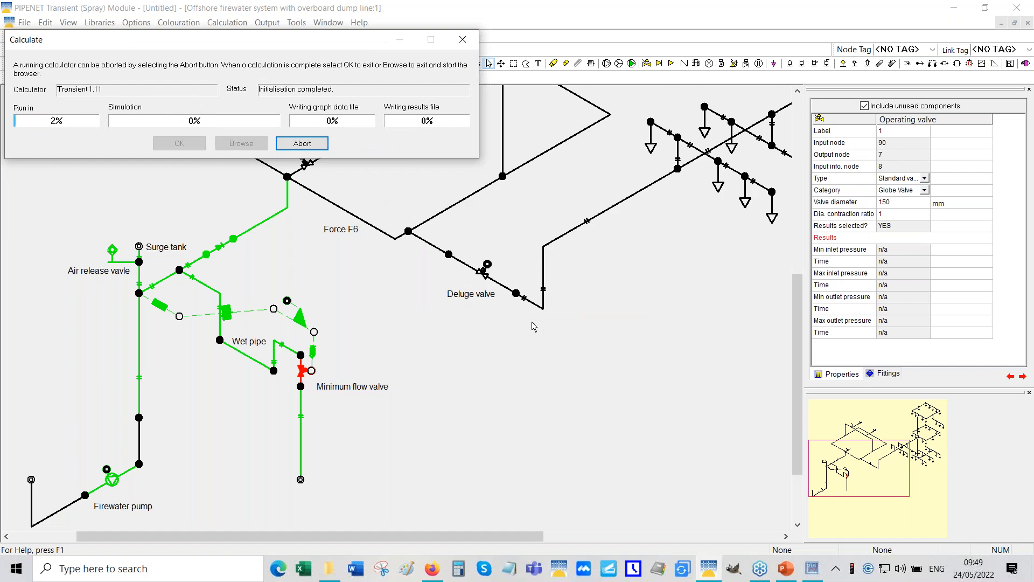
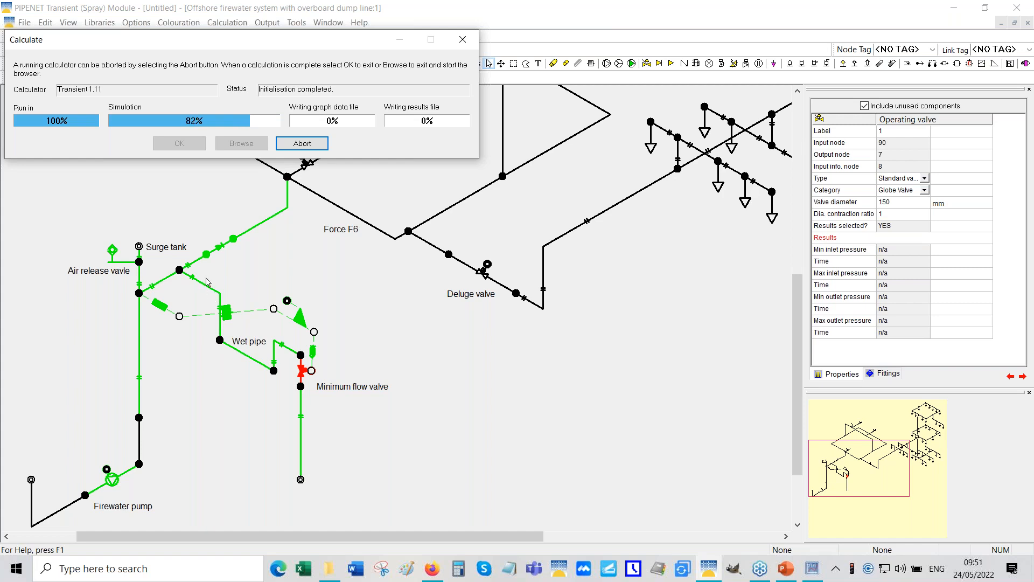
# - Check the dry pipe settings in the module options while the calculation runs, leaving them as they are
pyautogui.moveTo(298, 48); pyautogui.dragTo(306, 93)
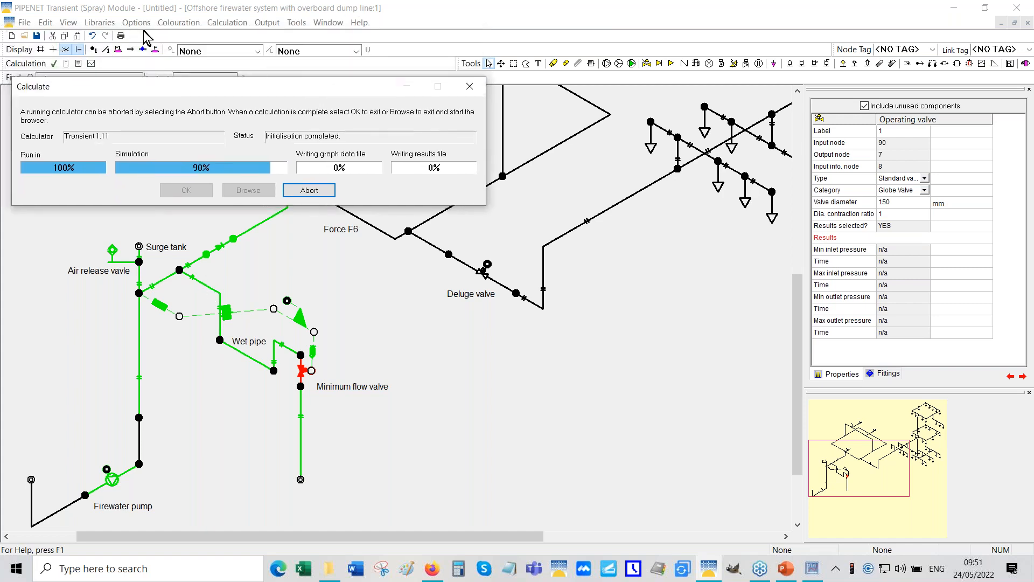
pyautogui.click(136, 22)
pyautogui.click(162, 51)
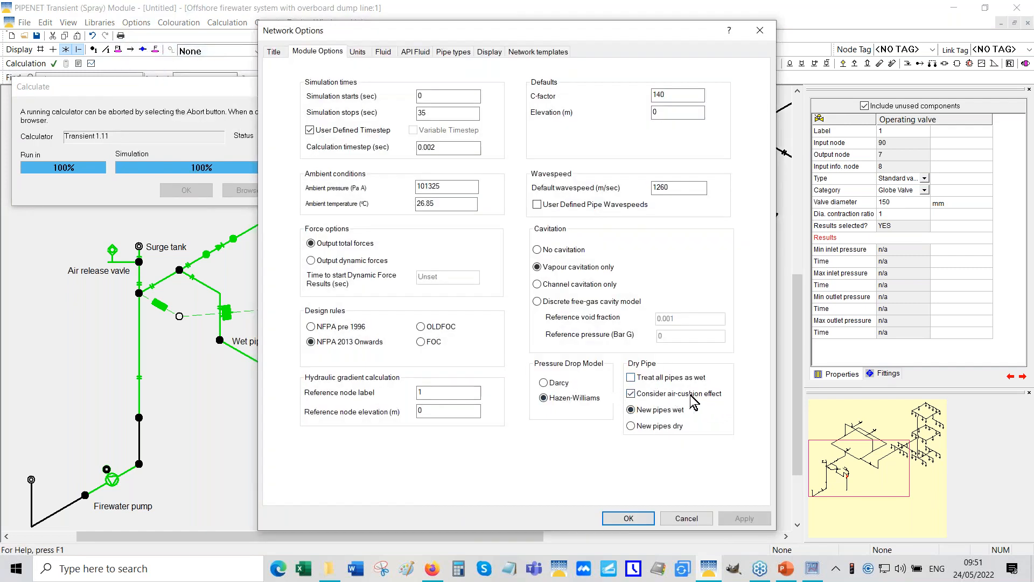
pyautogui.click(676, 519)
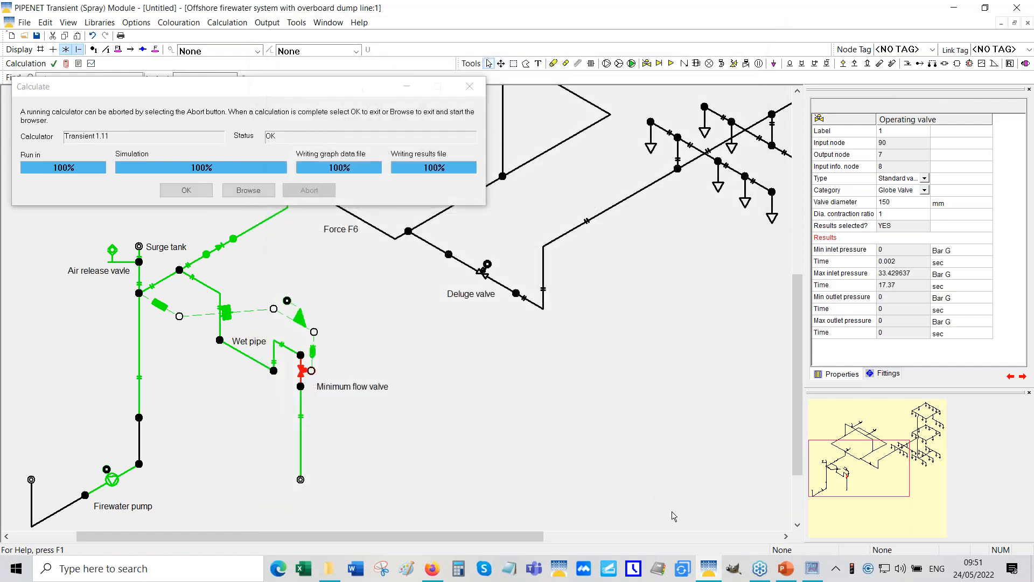
# - Show the component labels on the network and open the completed calculation's results in the Graph Viewer
pyautogui.click(185, 192)
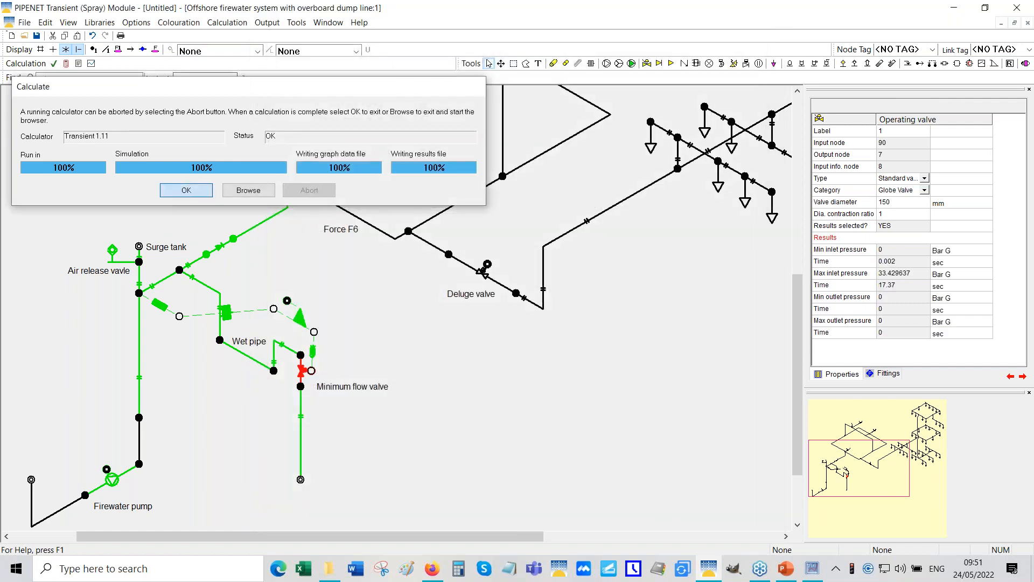
pyautogui.click(107, 50)
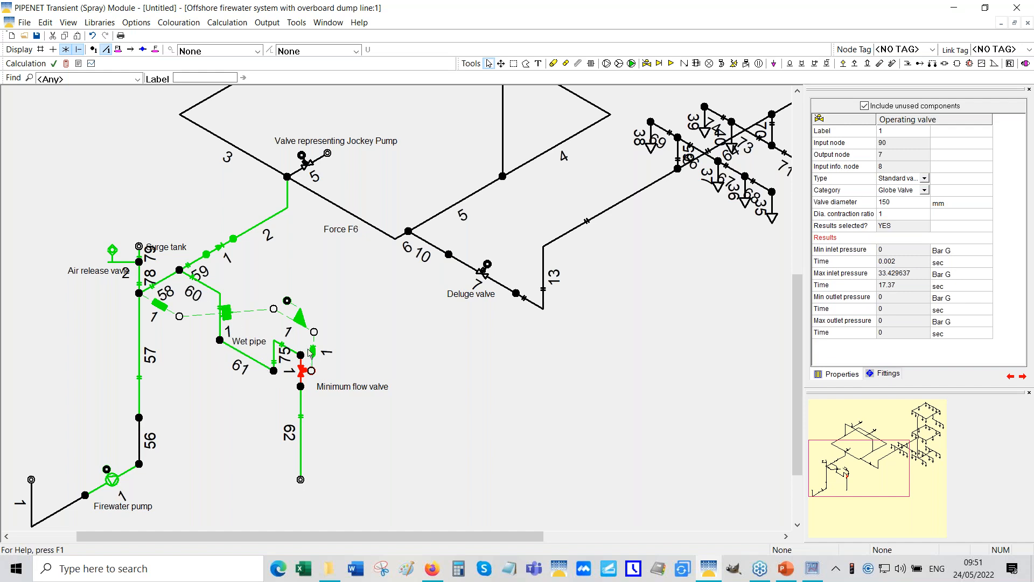
pyautogui.click(91, 64)
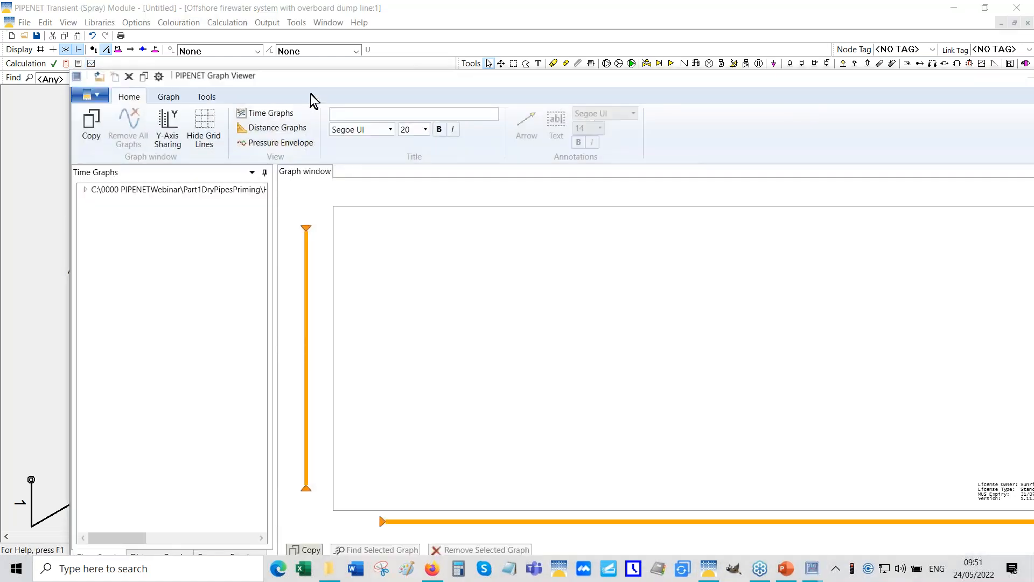
# - Maximise the Graph Viewer and plot the volume of air for pipe 60 against time
pyautogui.doubleClick(302, 79)
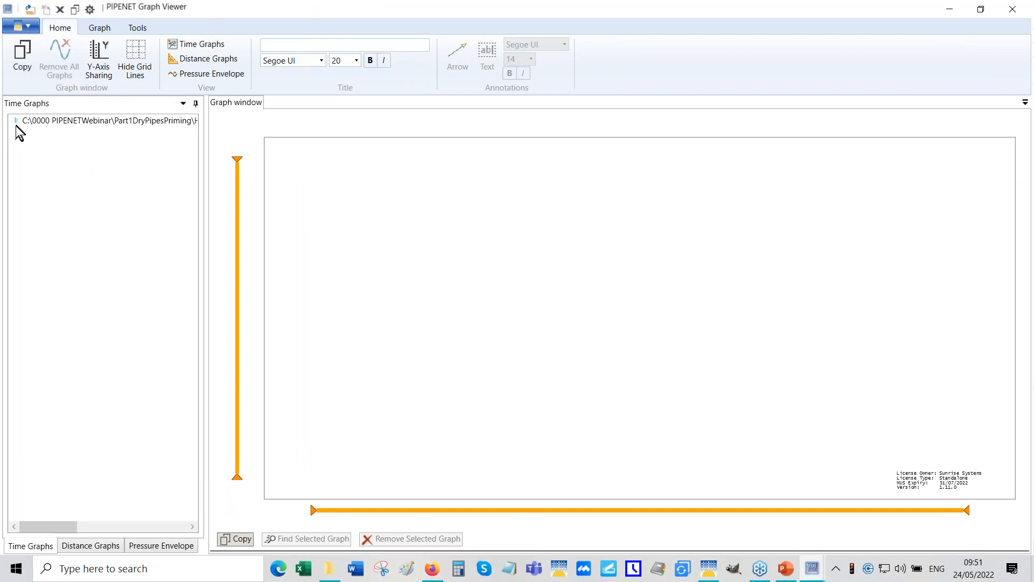
pyautogui.click(17, 121)
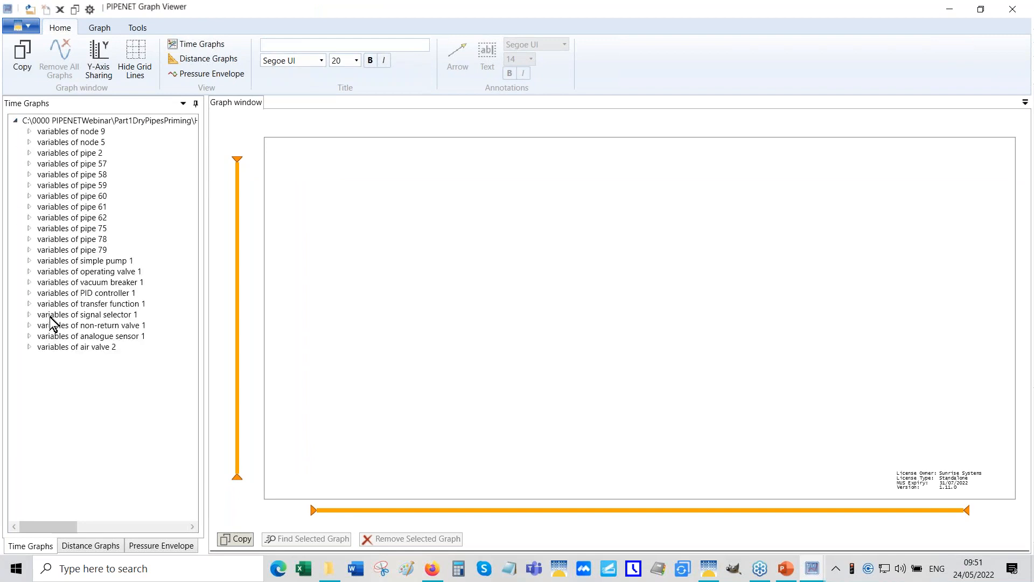
pyautogui.click(30, 197)
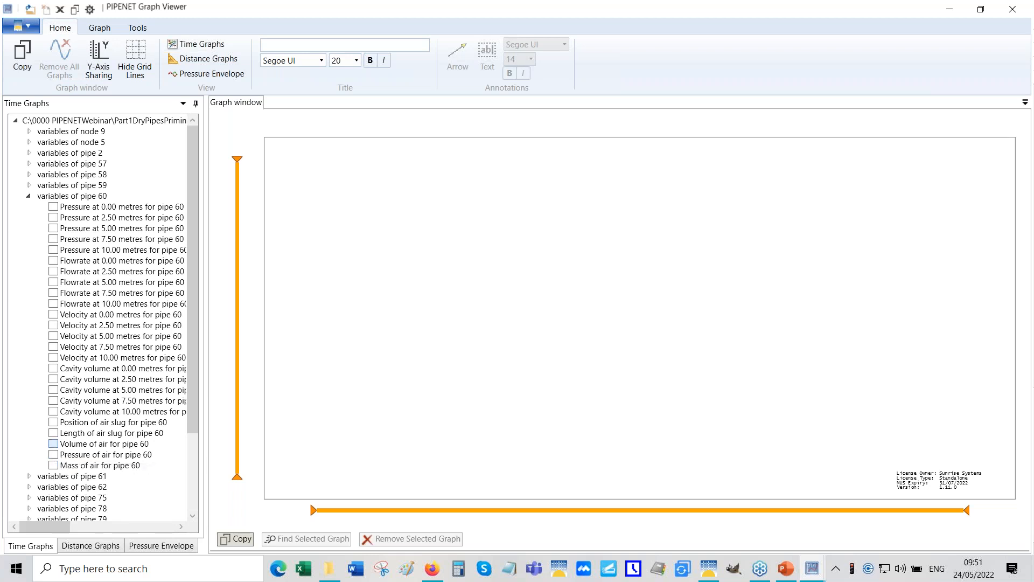
pyautogui.click(53, 443)
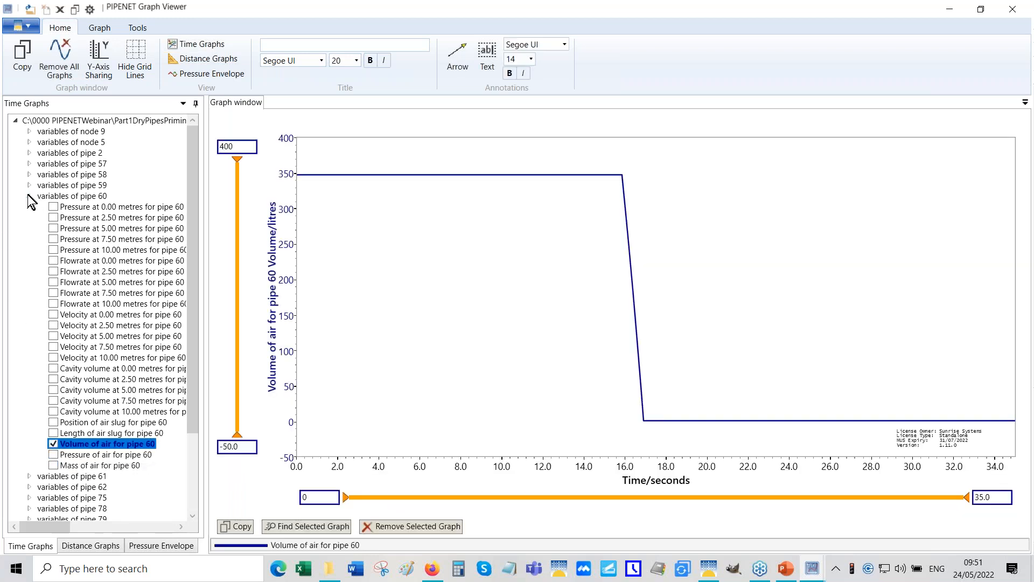
pyautogui.click(30, 196)
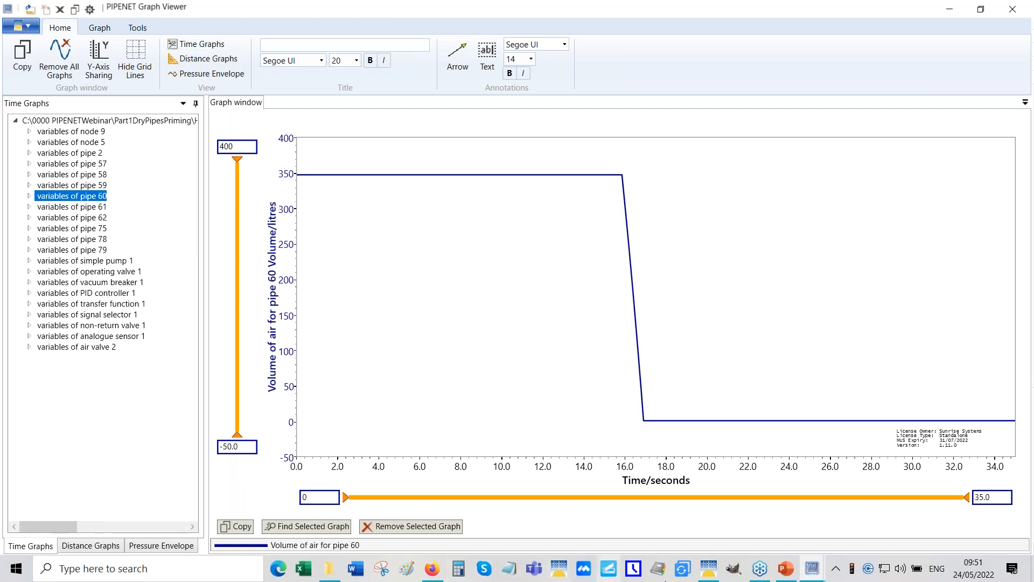
# - Switch to the network and inspect the properties of pipes 60, 61 and 75 leading to the minimum flow valve
pyautogui.click(709, 572)
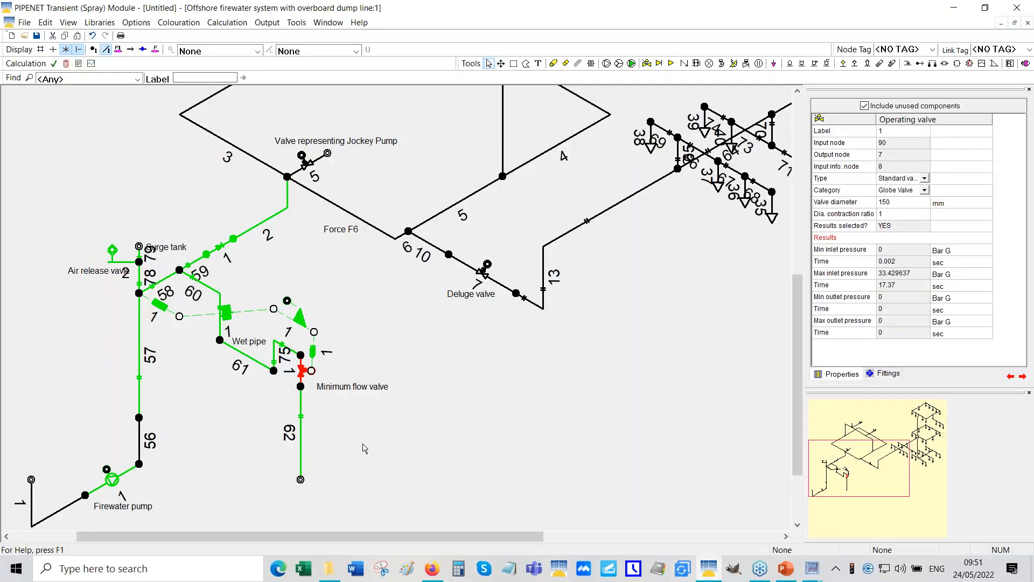
pyautogui.click(214, 294)
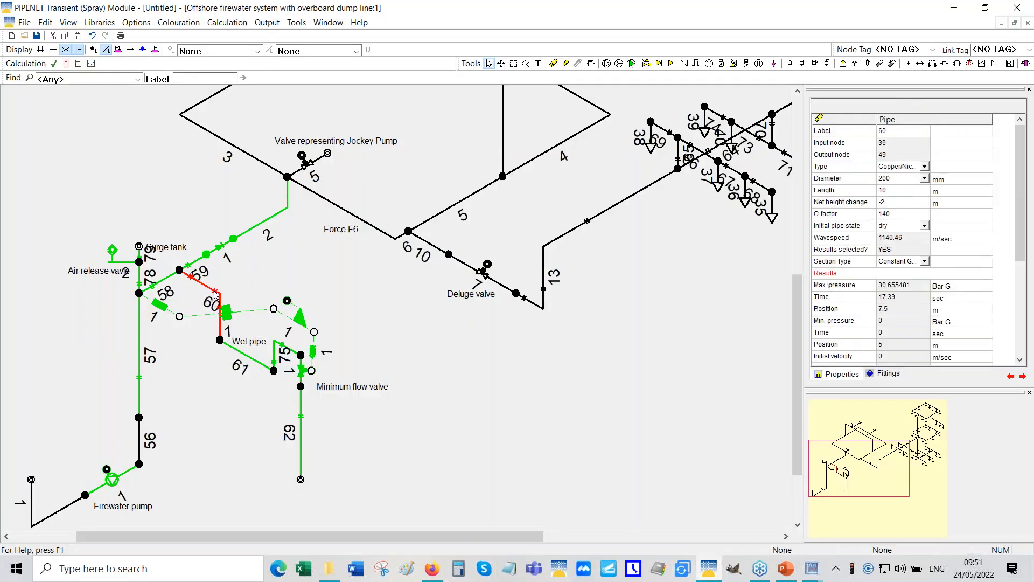
pyautogui.click(245, 362)
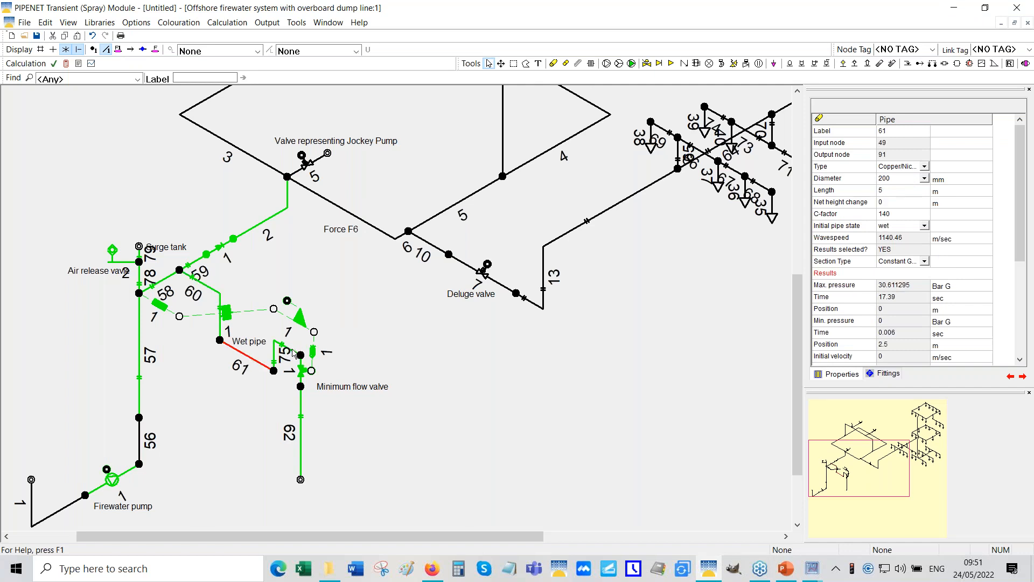
pyautogui.click(292, 353)
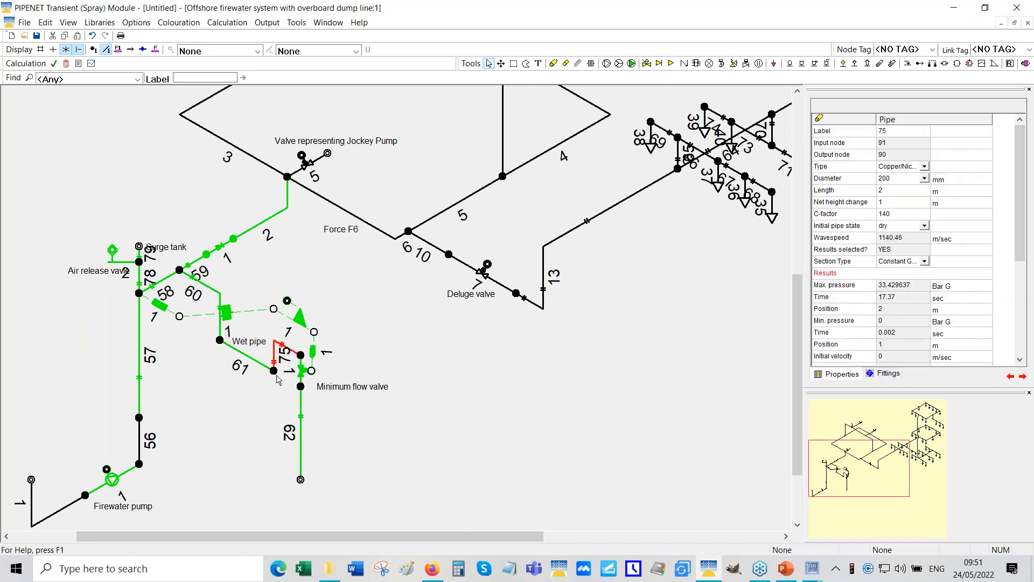
# - Close the older Graph Viewer window and add the volume of air for pipe 61 to the pipe 60 graph
pyautogui.click(813, 570)
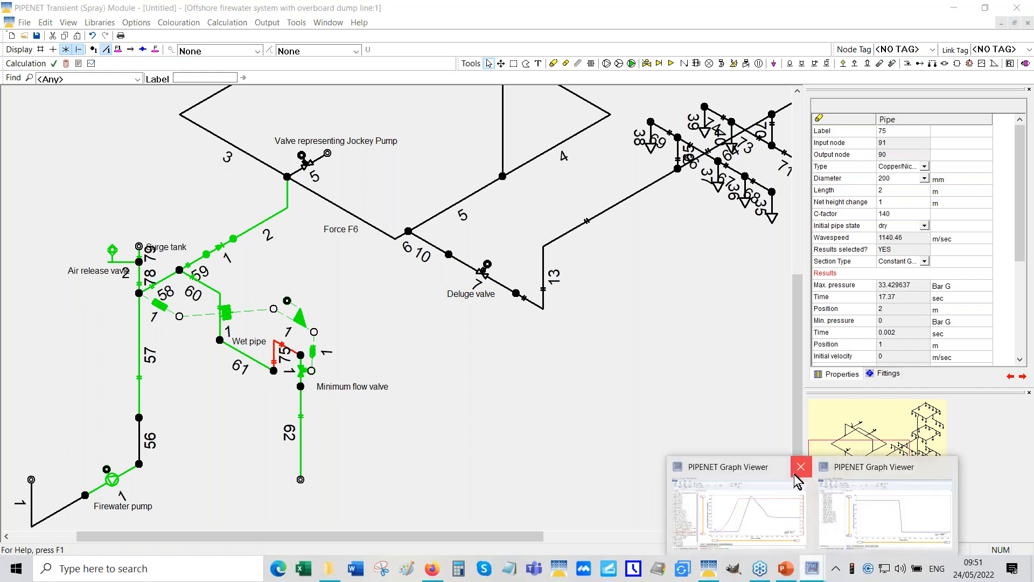
pyautogui.moveTo(800, 481)
pyautogui.click(801, 472)
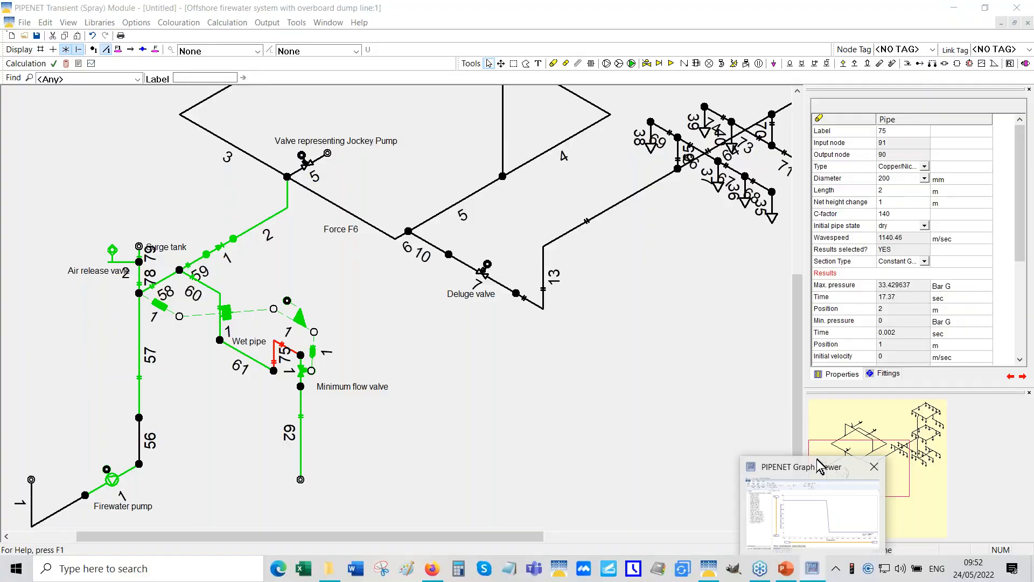
pyautogui.click(819, 468)
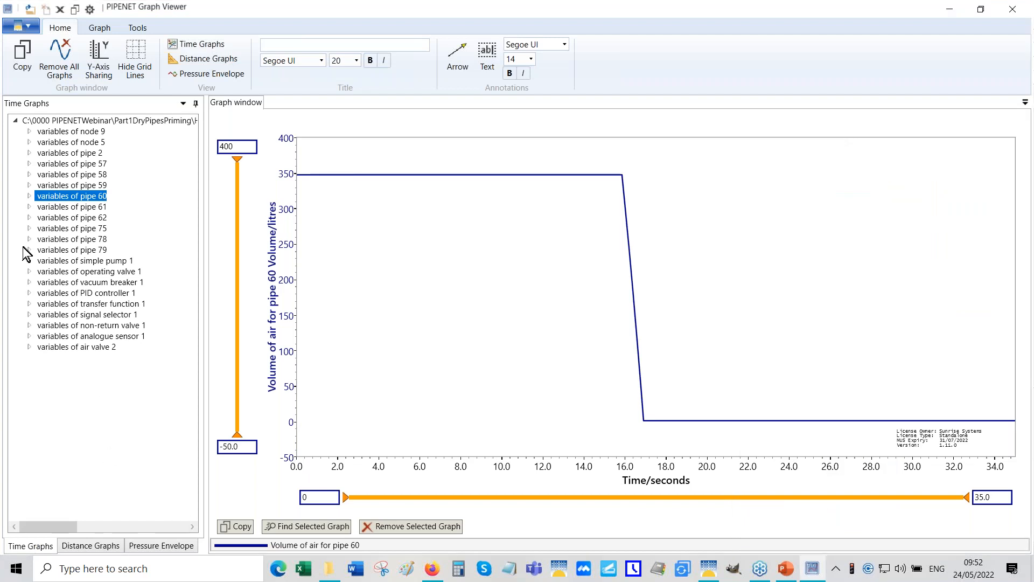
pyautogui.click(29, 207)
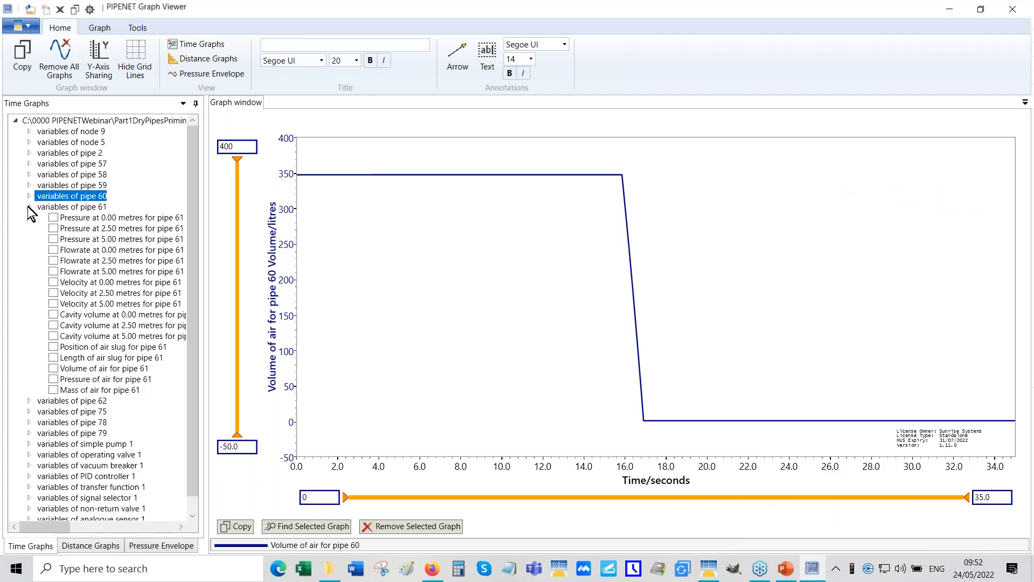
pyautogui.click(53, 368)
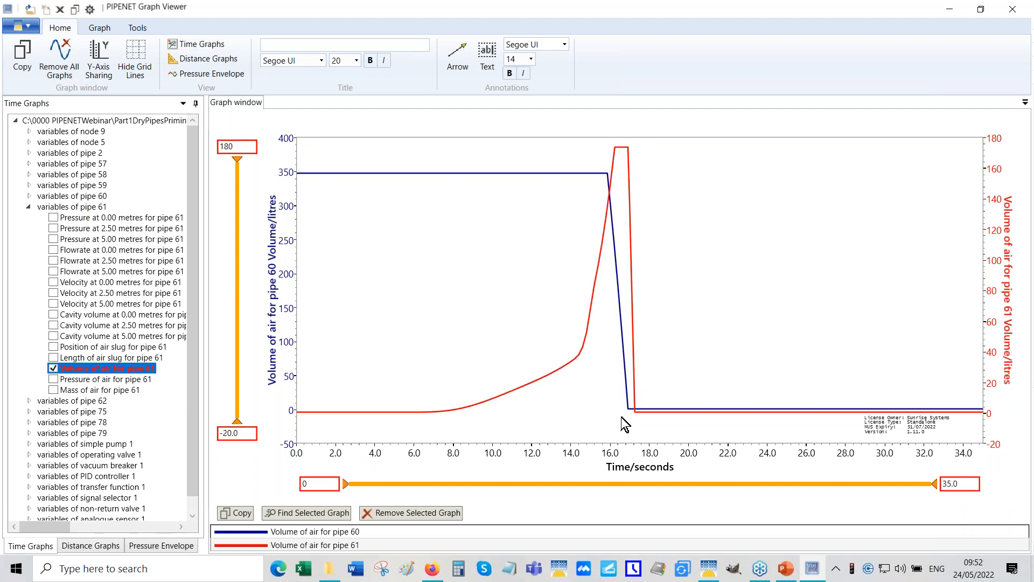
pyautogui.moveTo(629, 408)
# - Check the network briefly, then trace the air volume curves of pipes 60 and 61 up to the pipe 61 peak
pyautogui.click(709, 570)
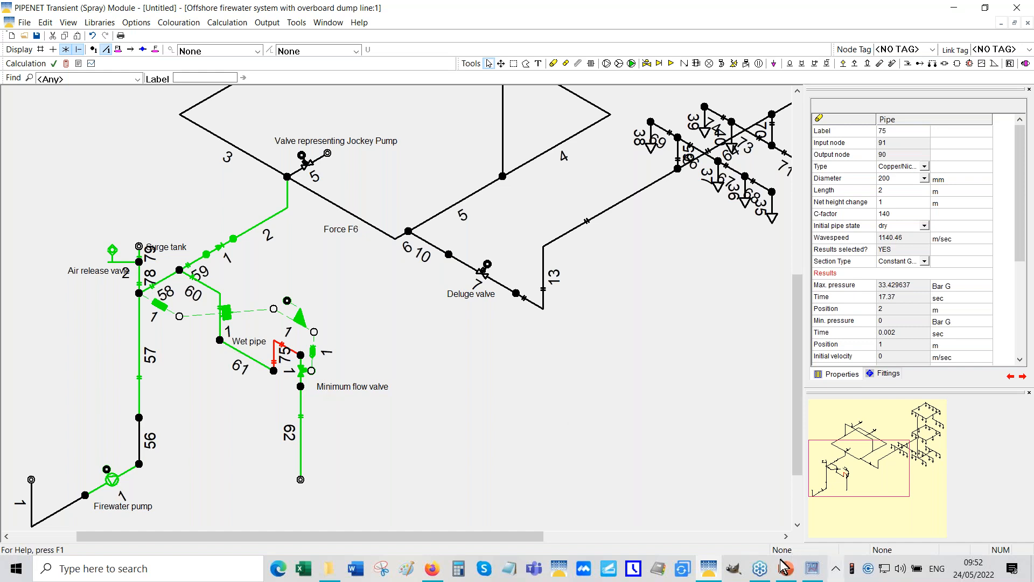
pyautogui.click(810, 572)
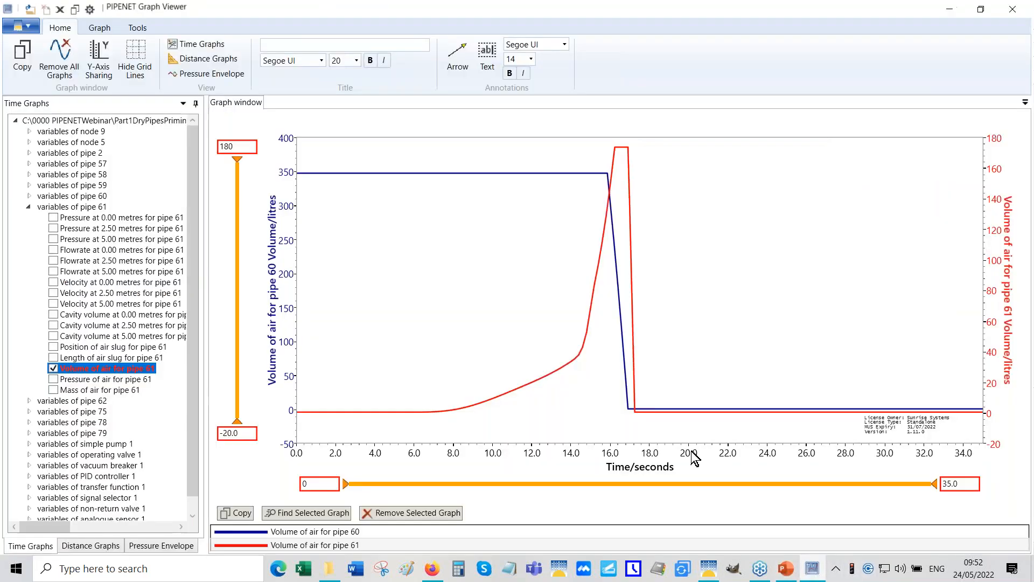
pyautogui.moveTo(439, 410); pyautogui.dragTo(461, 410)
pyautogui.moveTo(580, 355); pyautogui.dragTo(582, 351)
pyautogui.click(387, 173)
pyautogui.click(621, 150)
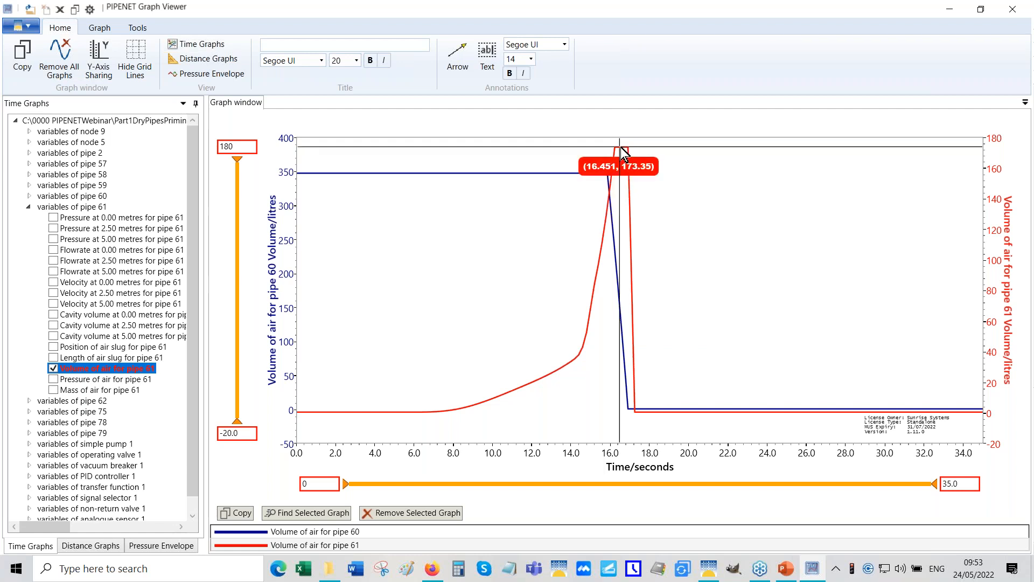
# - Inspect wet pipe 61 on the network and compare it with the falling parts of the two air volume curves
pyautogui.click(709, 572)
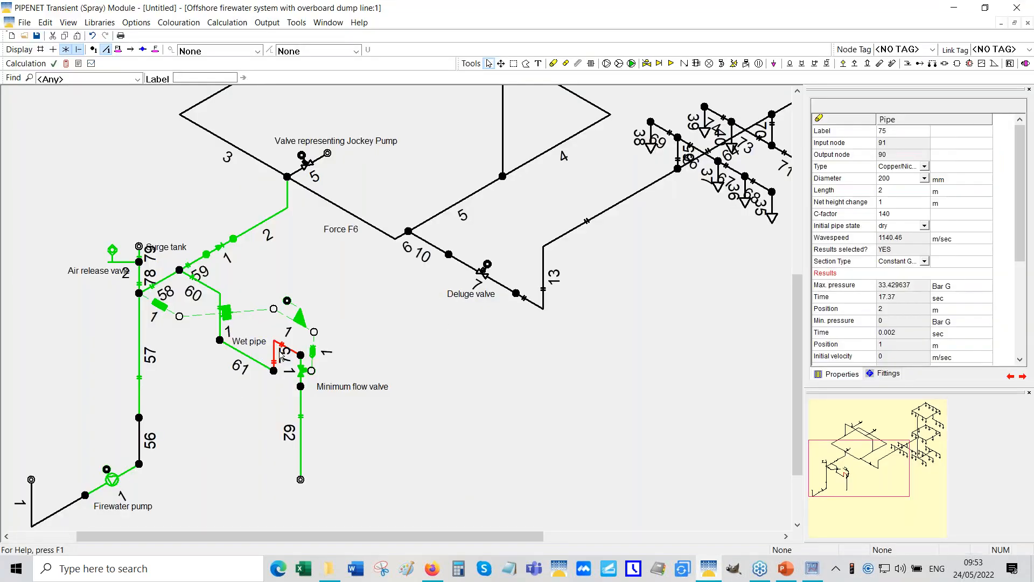
pyautogui.click(255, 365)
pyautogui.click(812, 568)
pyautogui.moveTo(620, 171); pyautogui.dragTo(631, 409)
pyautogui.moveTo(619, 319); pyautogui.dragTo(618, 318)
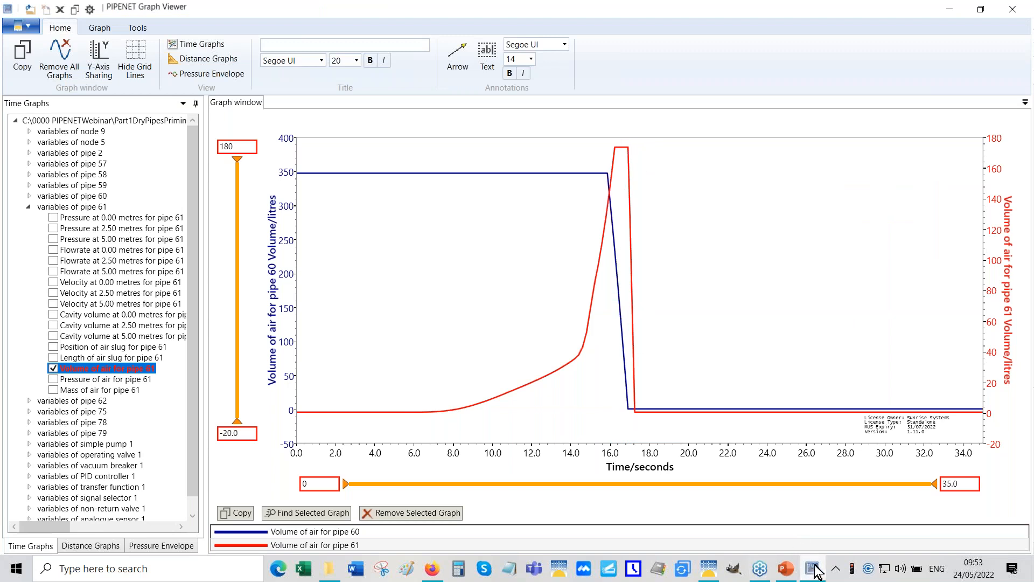
pyautogui.click(709, 569)
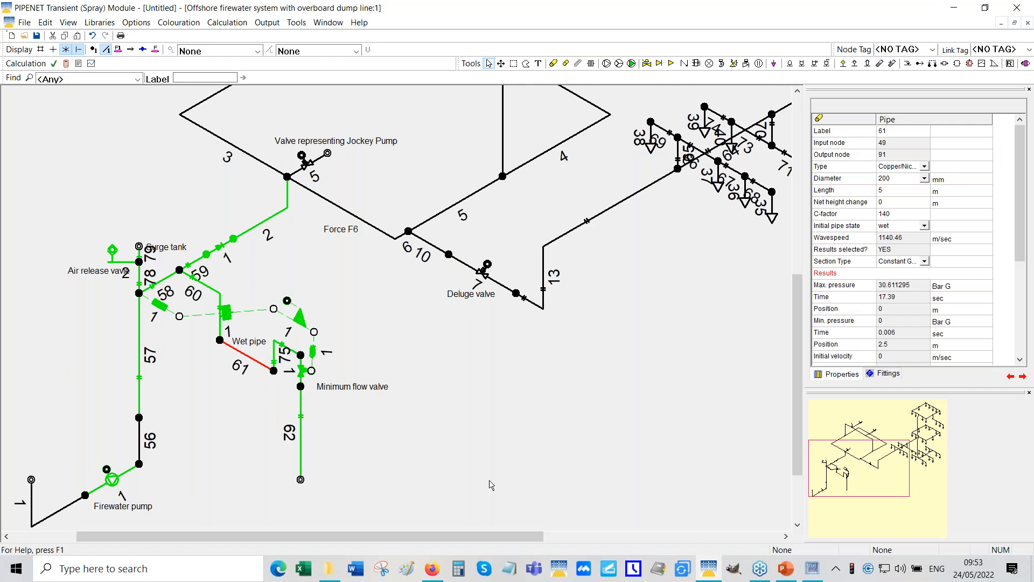
# - Add the volume of air for pipe 75 to the graph and read the curve where its air empties
pyautogui.click(811, 573)
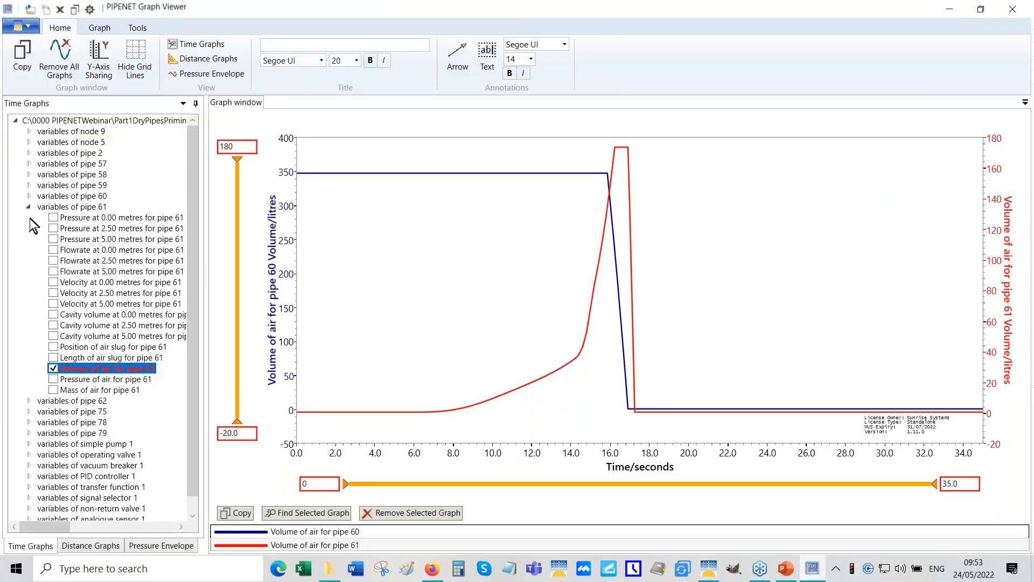
pyautogui.click(29, 207)
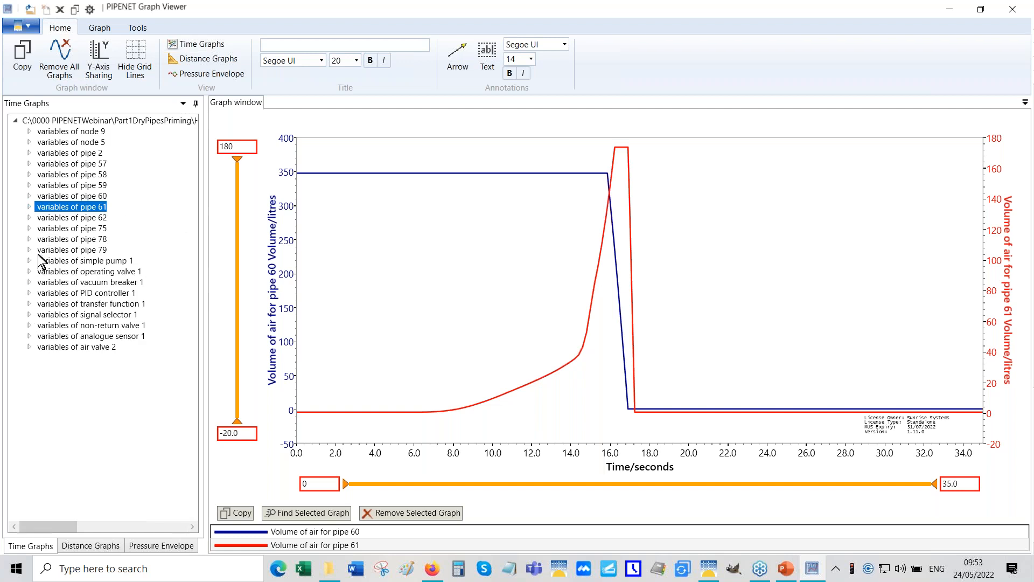
pyautogui.click(29, 228)
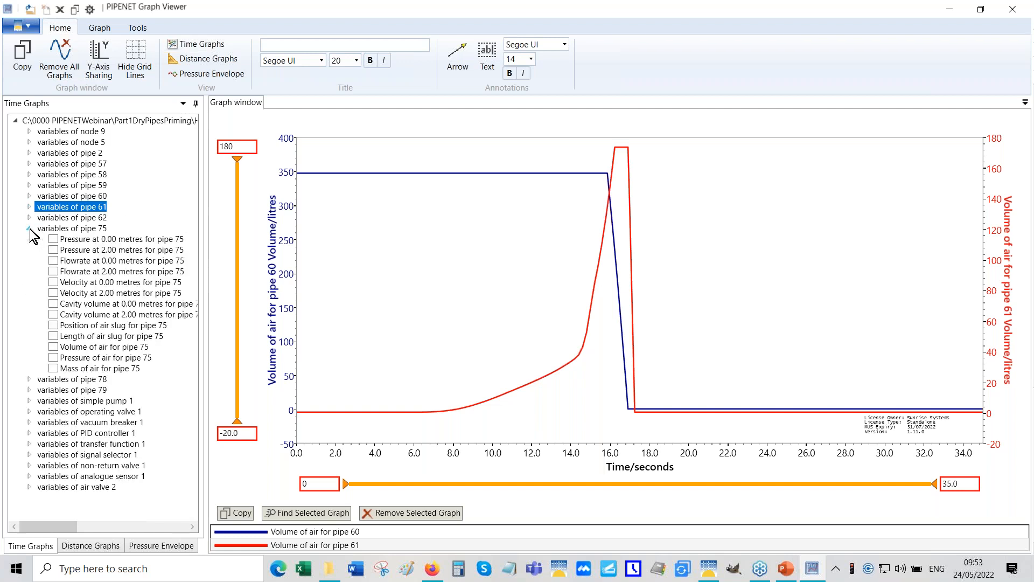
pyautogui.click(53, 347)
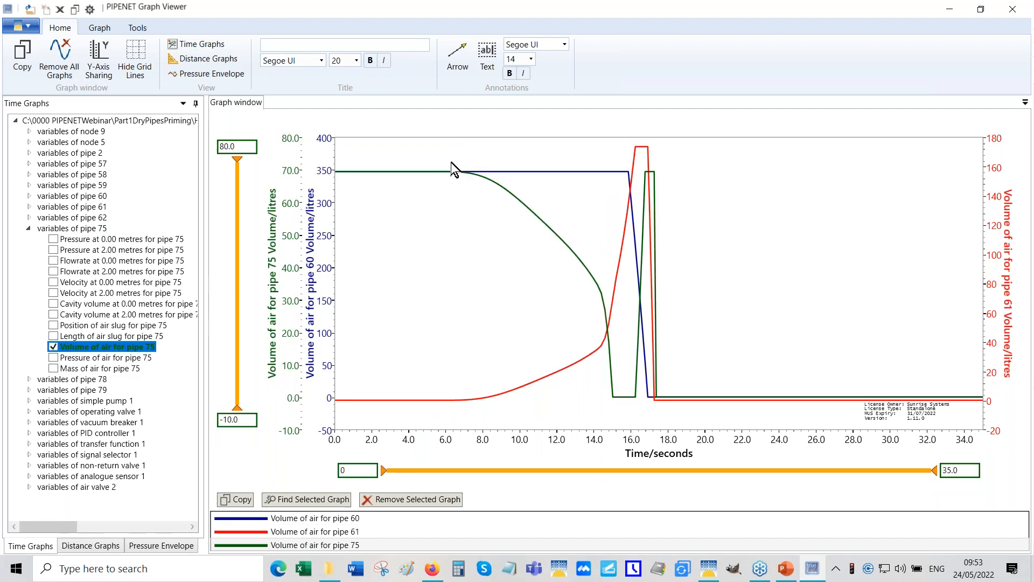
pyautogui.click(614, 387)
# - Follow the pipe 75 air volume curve through its drop and second peak, comparing it with the pipe layout on the network
pyautogui.click(709, 568)
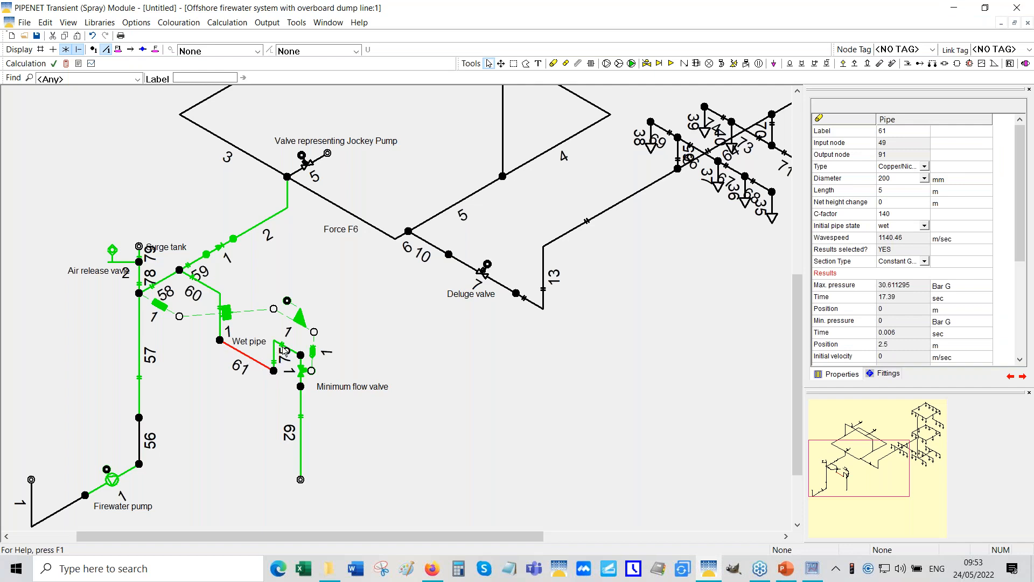
pyautogui.click(812, 567)
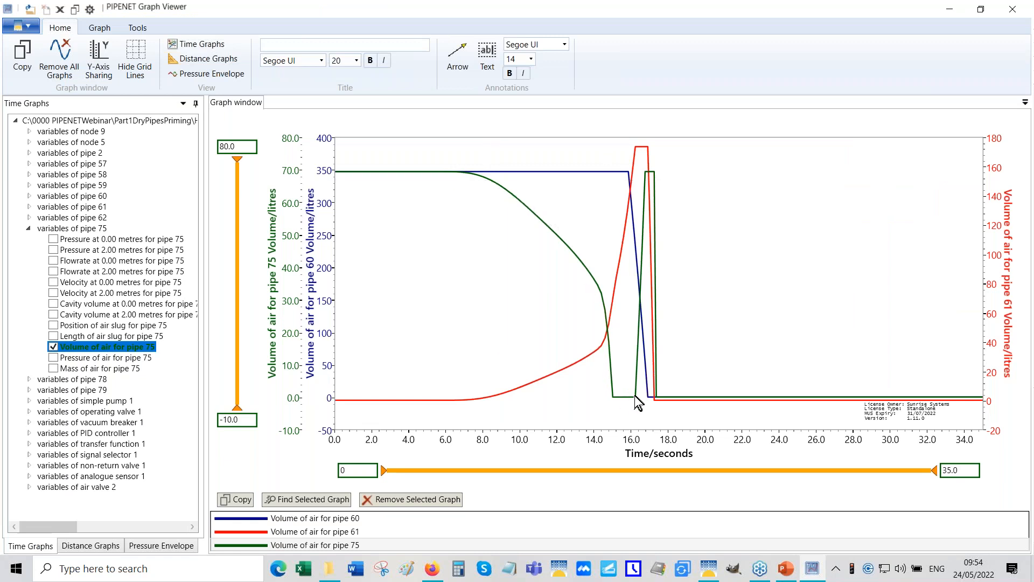
pyautogui.moveTo(629, 397)
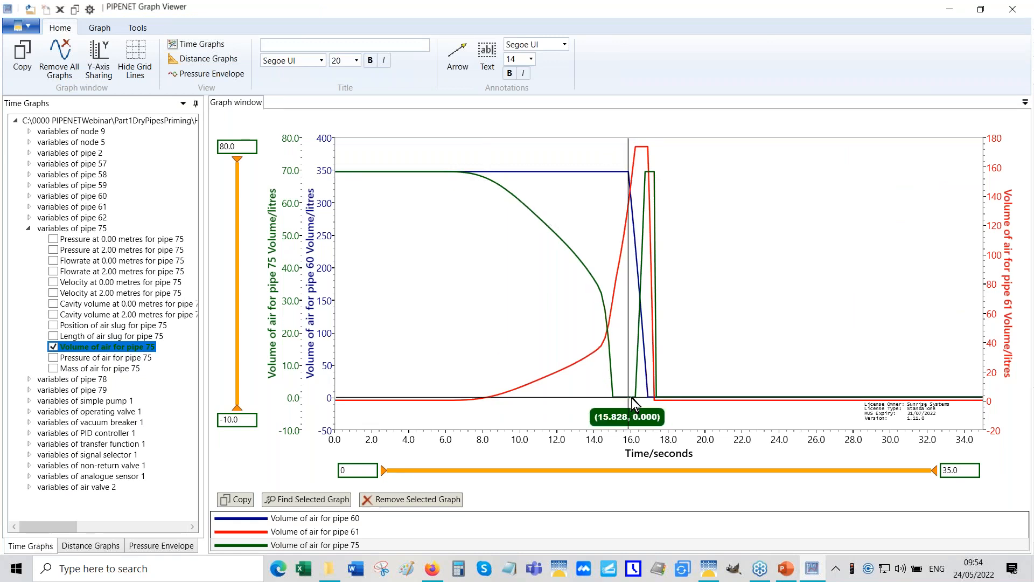
pyautogui.click(709, 569)
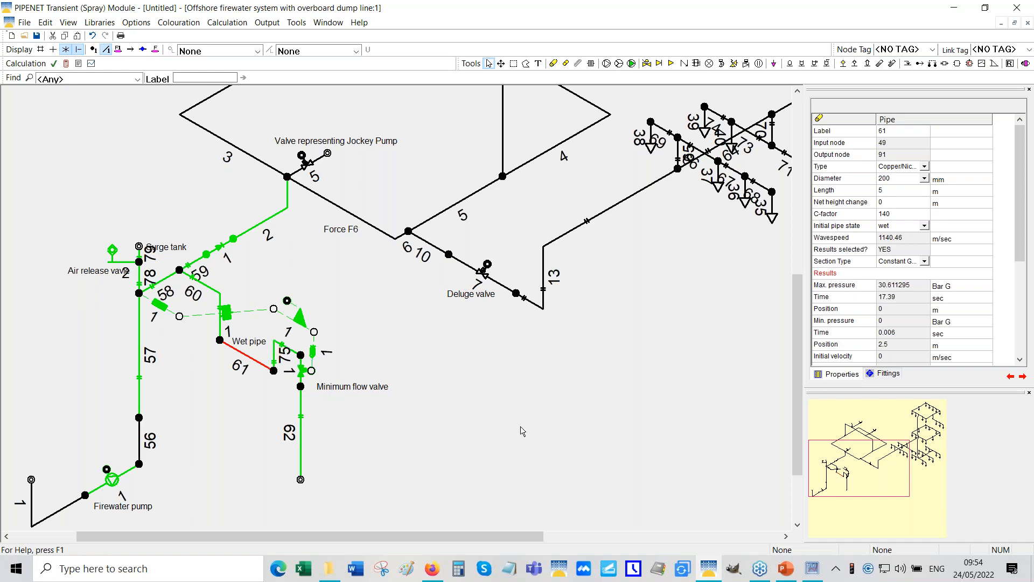
pyautogui.click(811, 570)
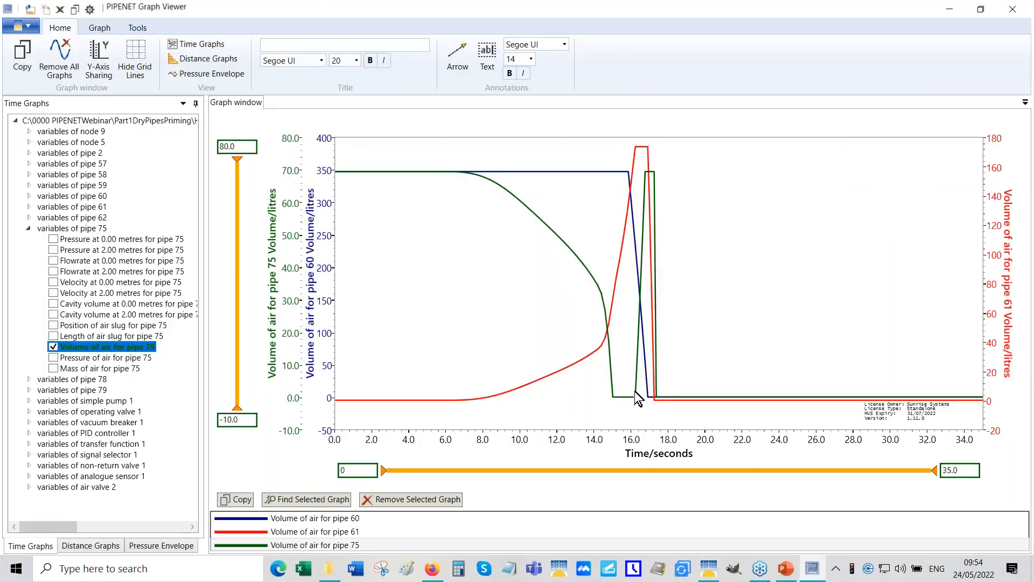
pyautogui.moveTo(653, 172)
# - Close the graph viewer and open the AAA - Air pocket flow in a pipe line model from the Part2Air valve_movement of air pockets folder
pyautogui.click(1013, 17)
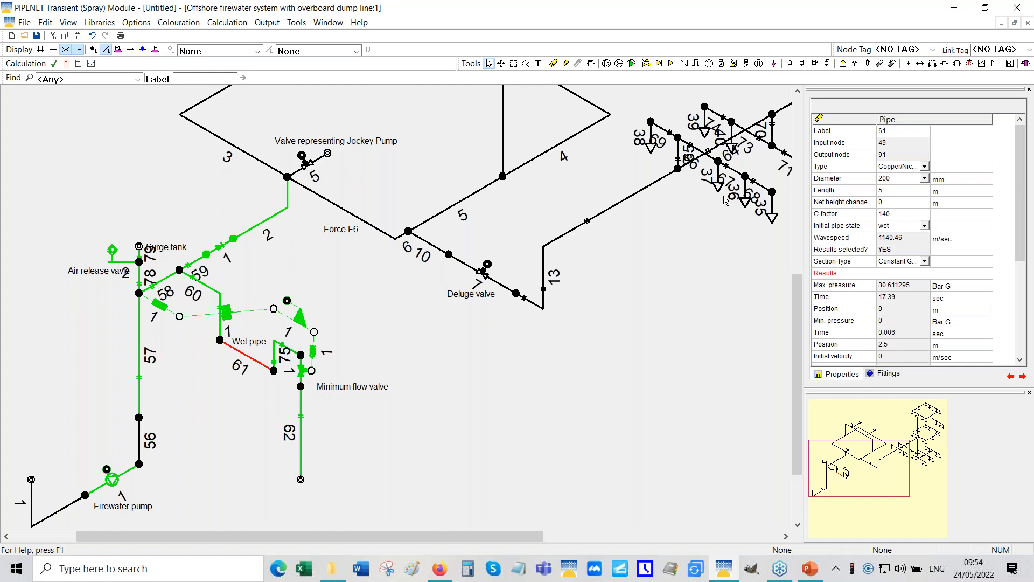
pyautogui.click(24, 37)
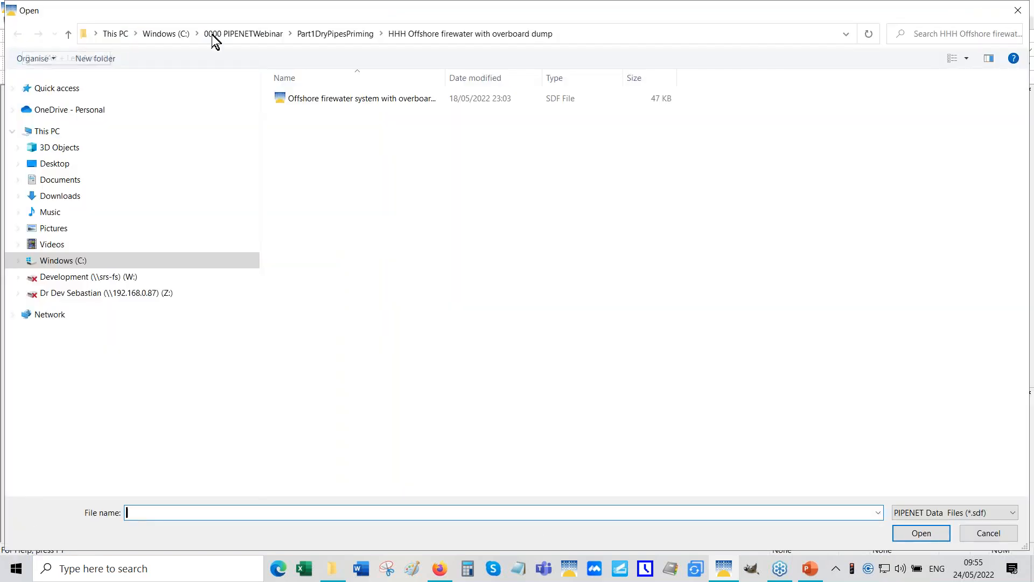
pyautogui.click(368, 36)
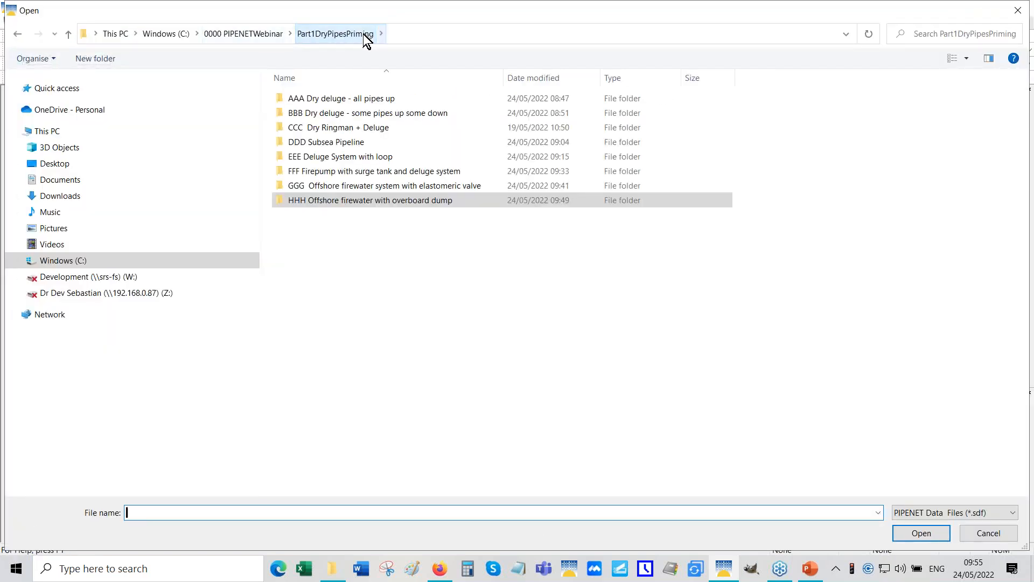
pyautogui.click(268, 36)
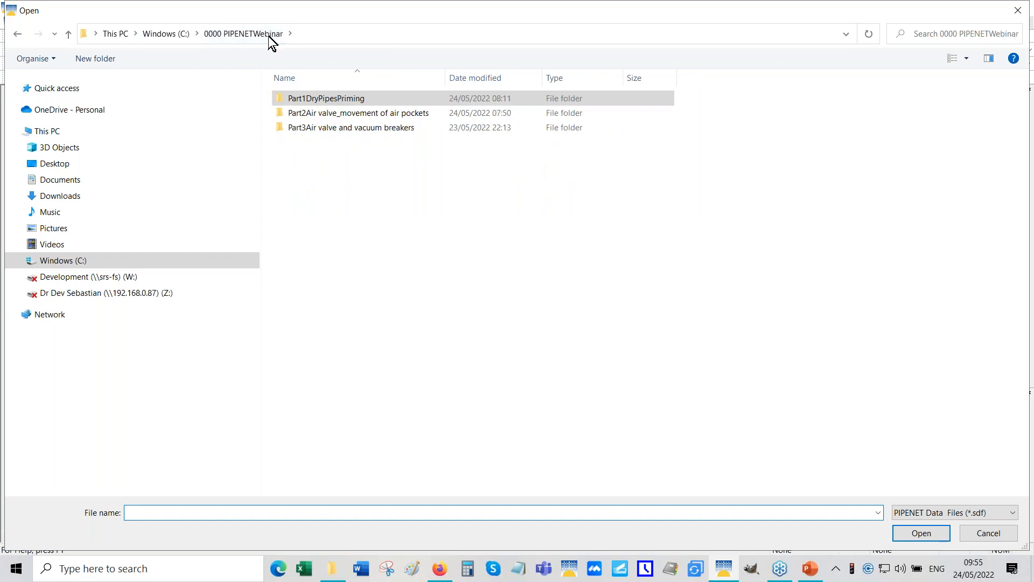
pyautogui.doubleClick(351, 114)
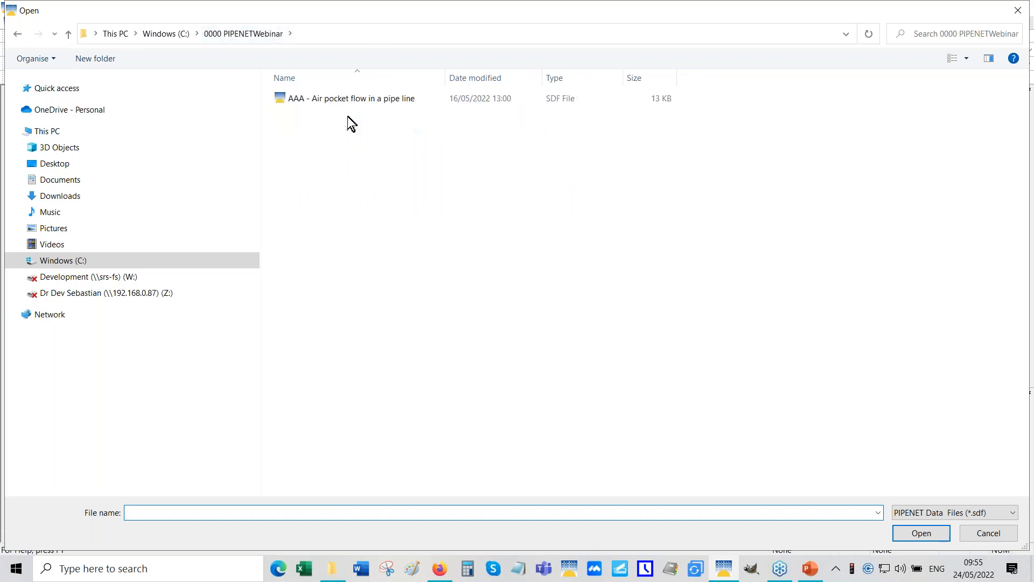
pyautogui.click(350, 100)
pyautogui.doubleClick(351, 100)
pyautogui.click(525, 315)
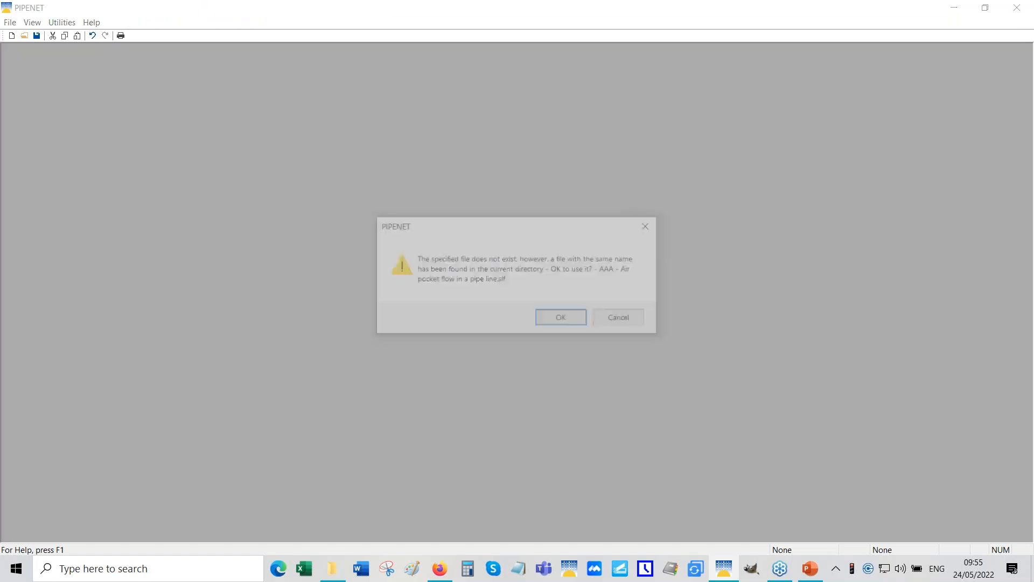
pyautogui.click(558, 322)
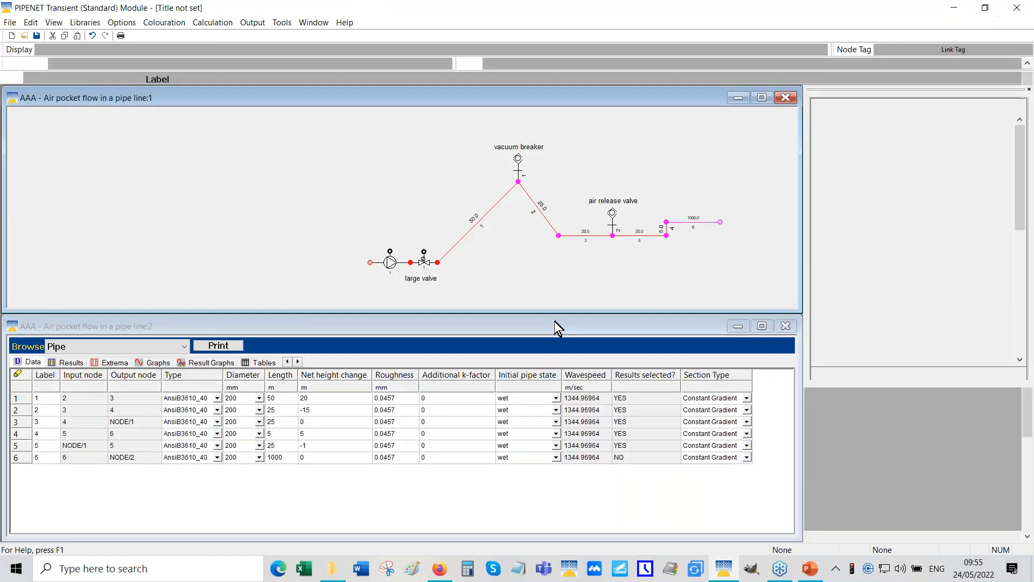
# - Maximise the network schematic and fit the whole pipeline in view
pyautogui.click(762, 98)
pyautogui.rightClick(221, 165)
pyautogui.click(258, 252)
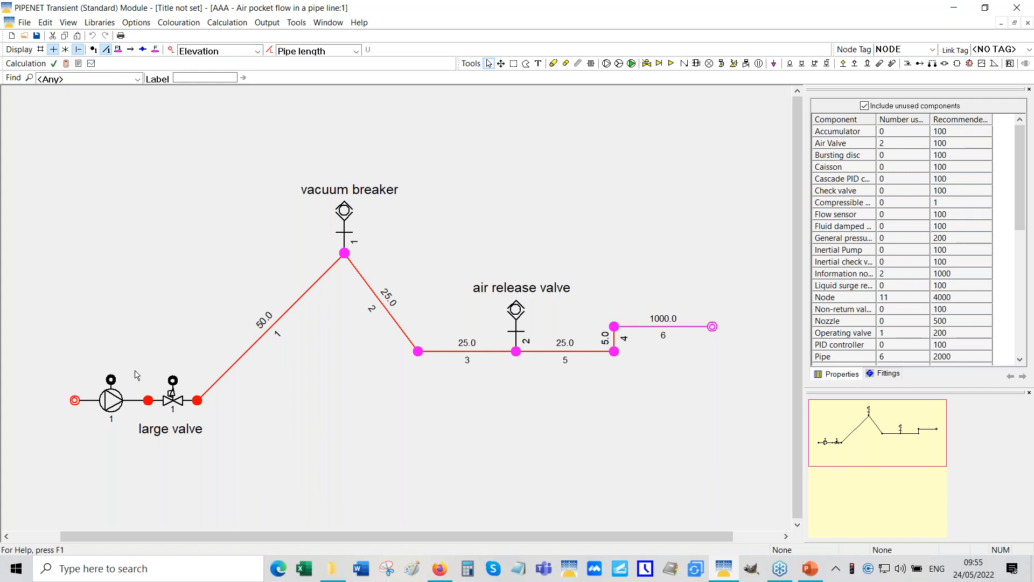
# - Set the node and link colouration to None and inspect the vacuum breaker, the air release valve and the large valve's information node
pyautogui.click(346, 249)
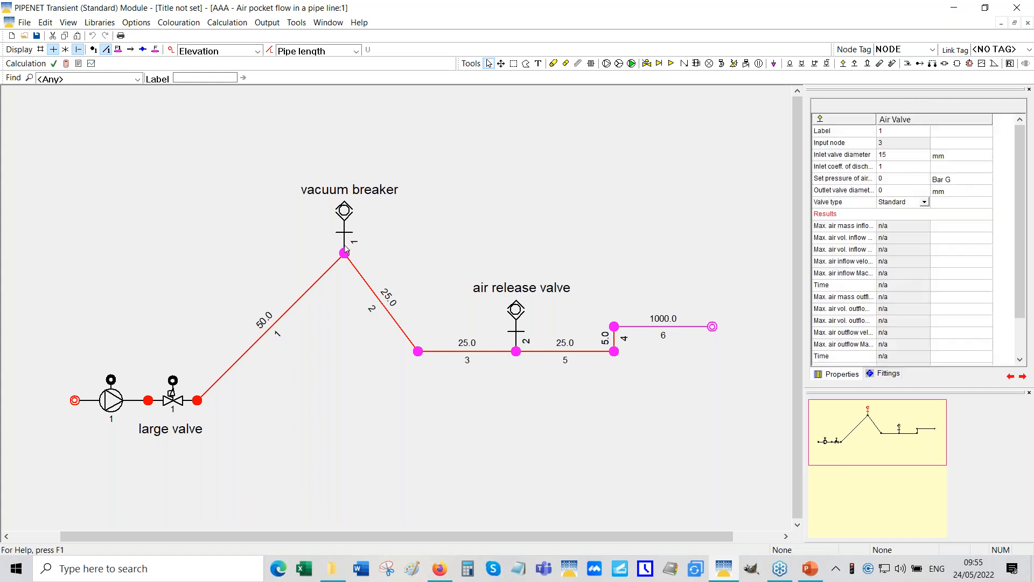
pyautogui.click(356, 51)
pyautogui.click(311, 67)
pyautogui.click(258, 51)
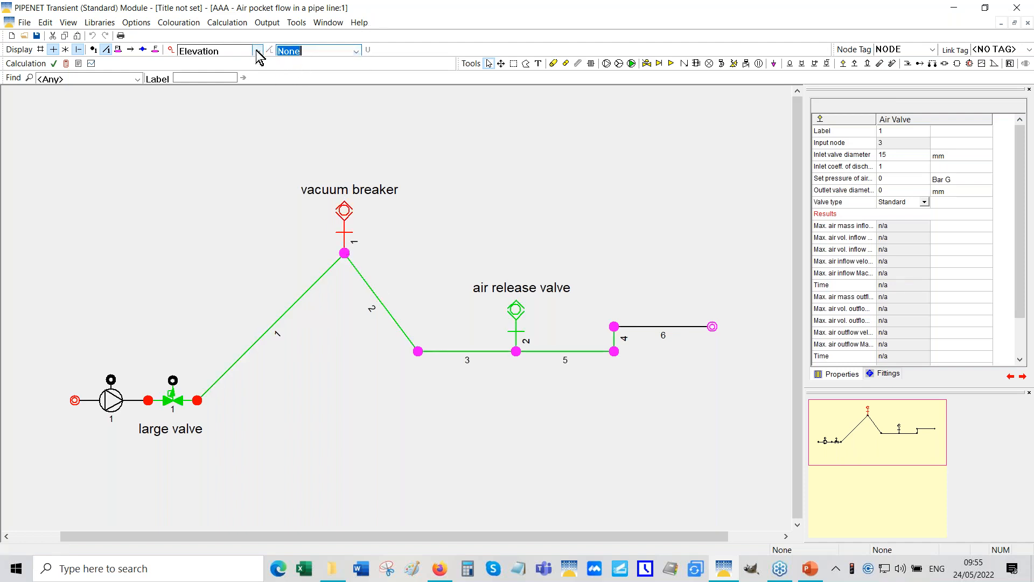
pyautogui.click(209, 66)
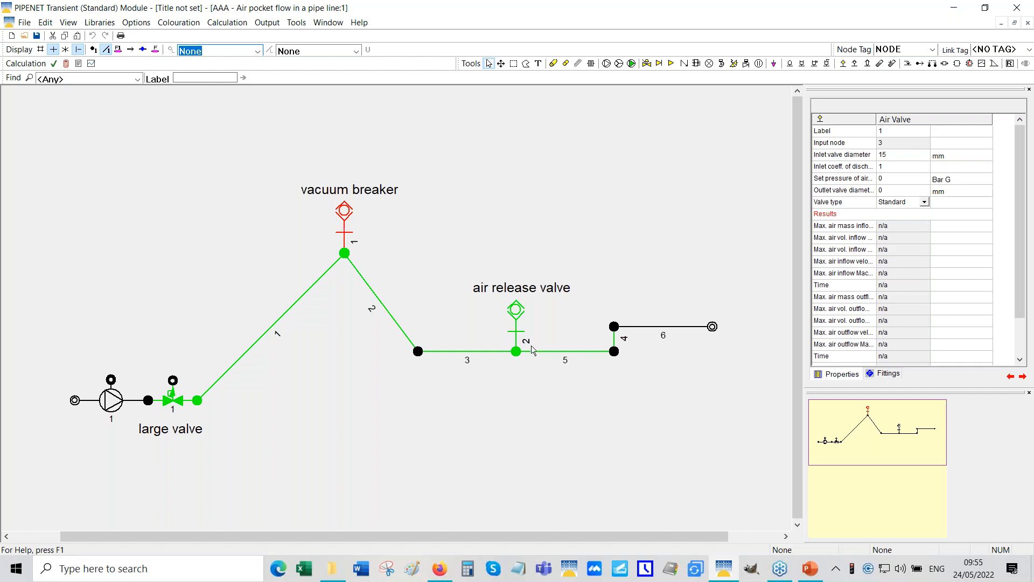
pyautogui.click(515, 343)
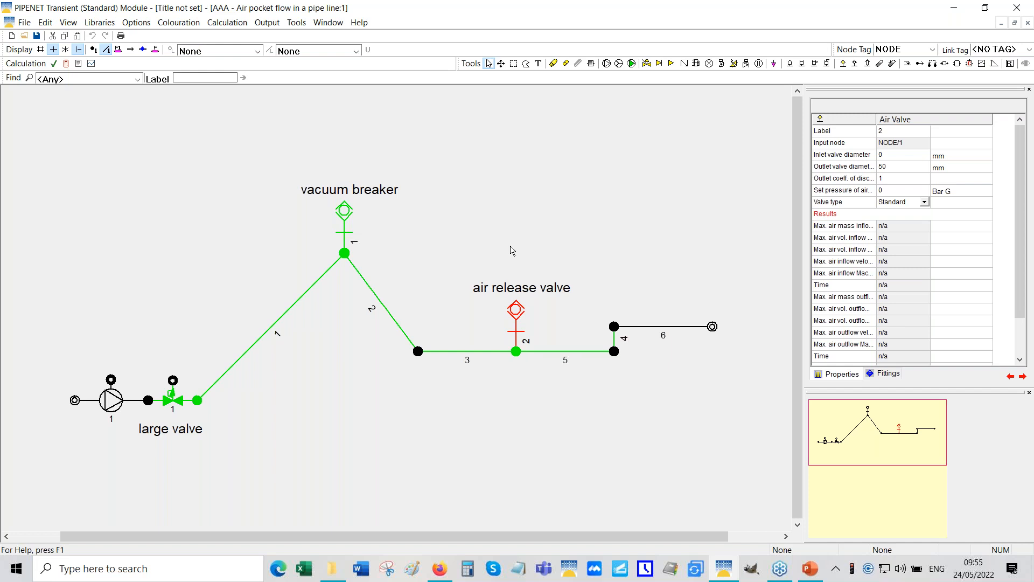
pyautogui.click(173, 380)
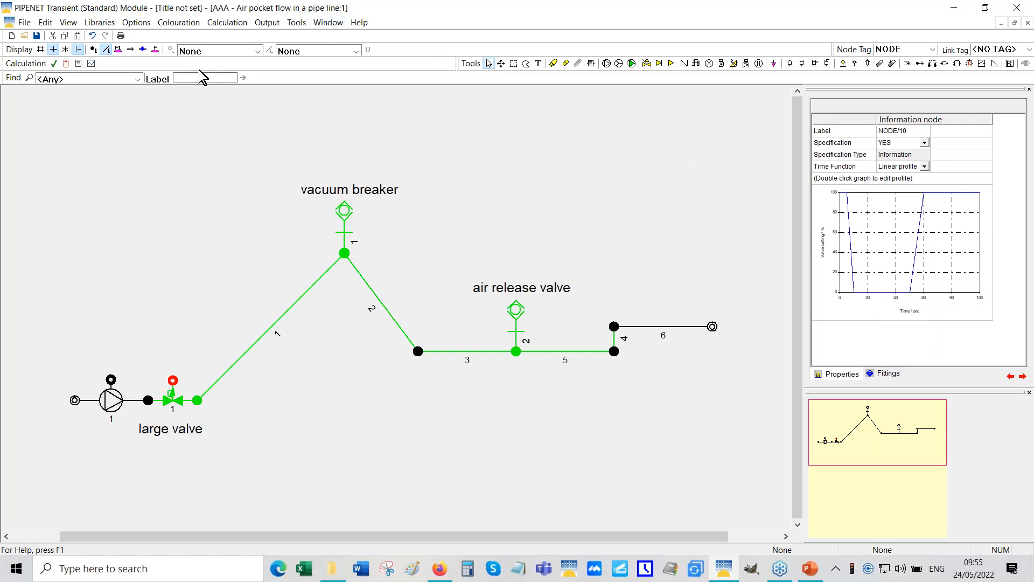
# - Run the calculation with the offered output options, overwriting the existing Air valve model output files
pyautogui.click(67, 65)
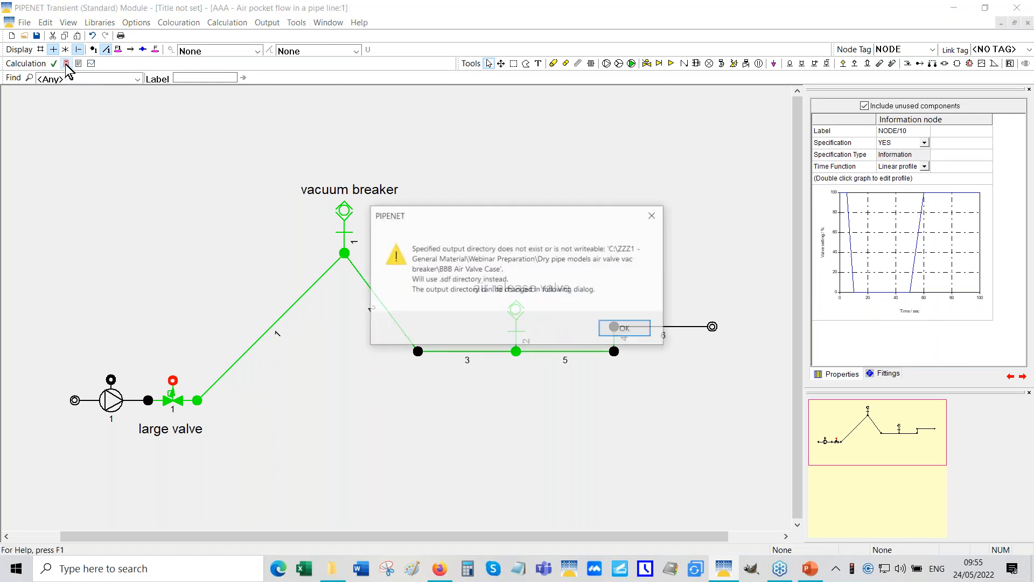
pyautogui.click(614, 330)
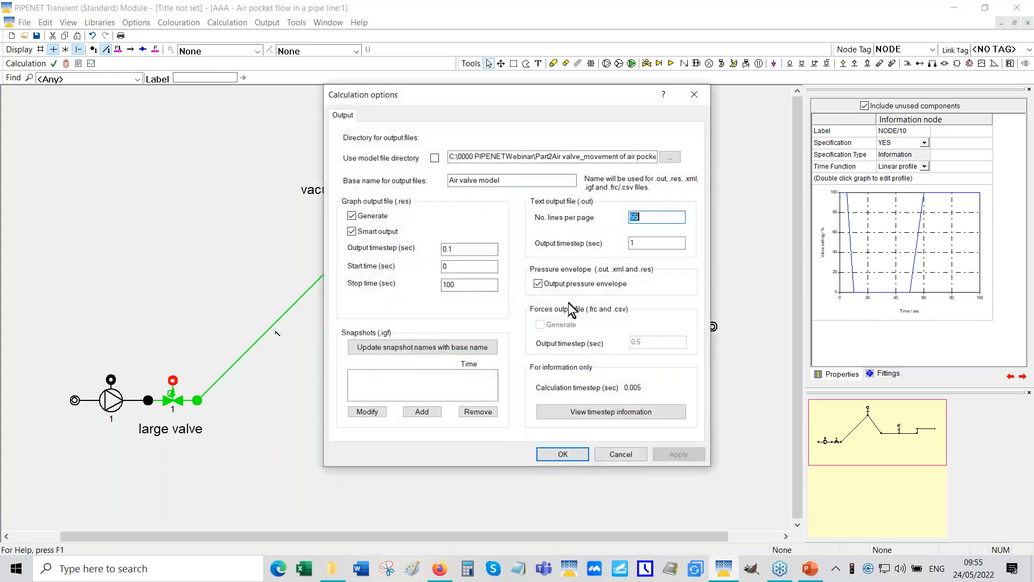
pyautogui.click(563, 456)
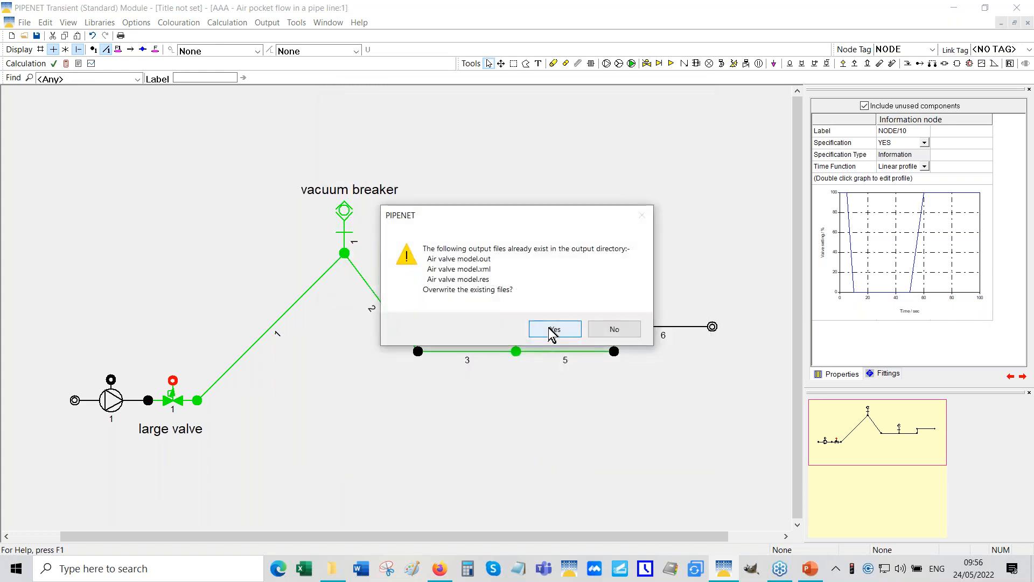
pyautogui.click(554, 329)
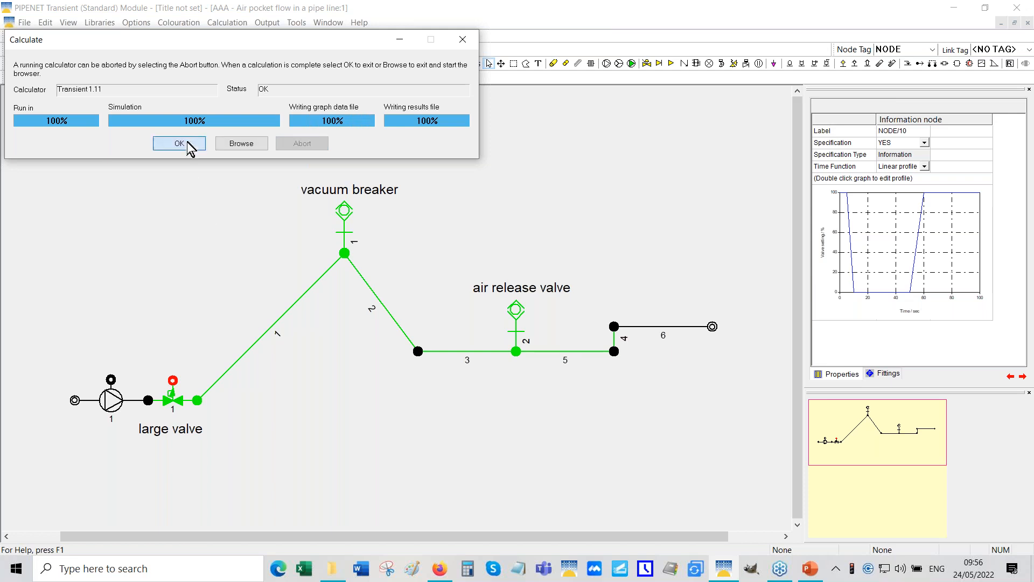
pyautogui.click(180, 143)
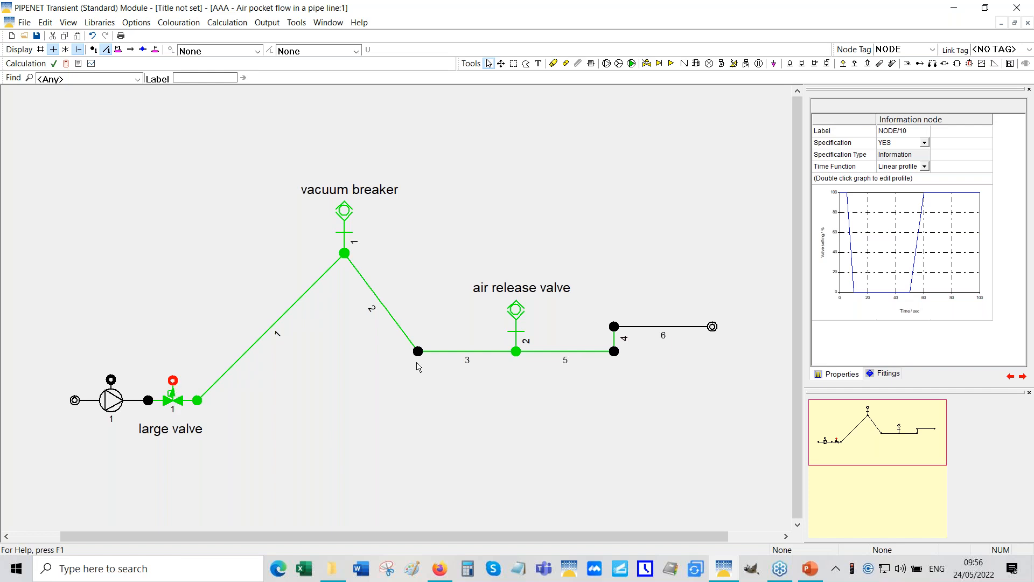
# - Review the time function data of the large valve's information node without changing it
pyautogui.doubleClick(885, 261)
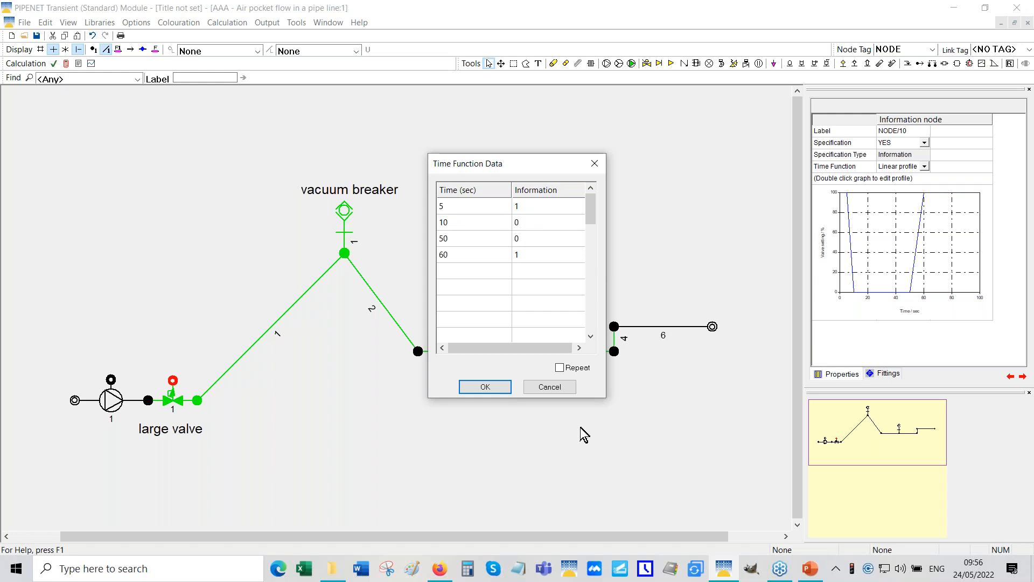
pyautogui.click(549, 388)
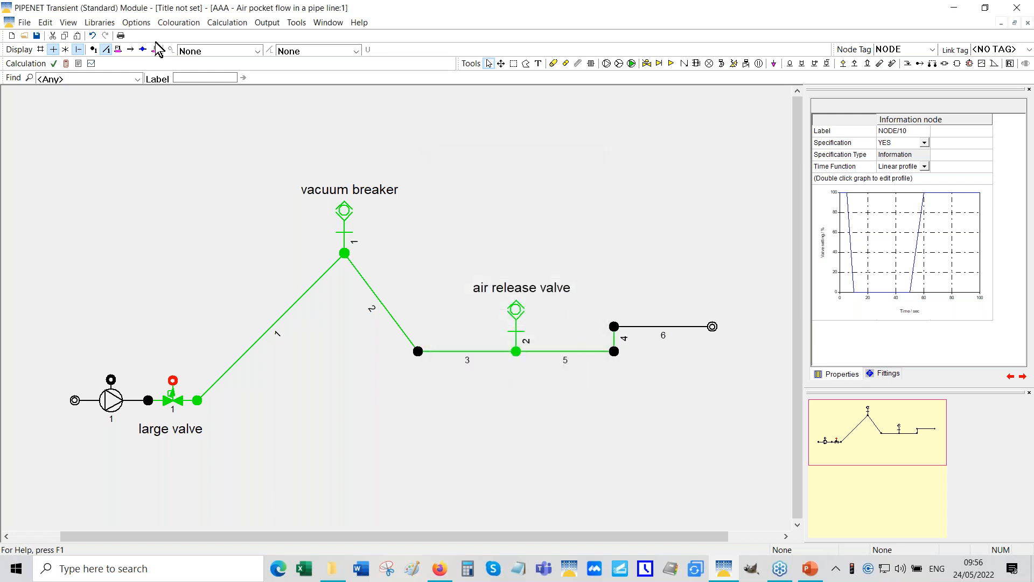
# - Hide the link labels and colour the links by pipe length
pyautogui.click(106, 52)
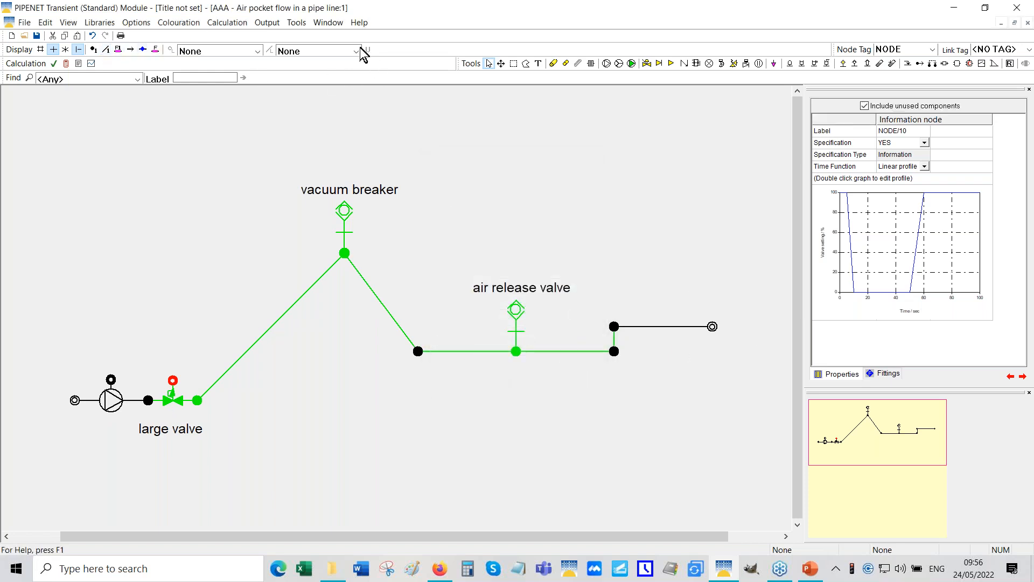
pyautogui.click(356, 51)
pyautogui.click(312, 87)
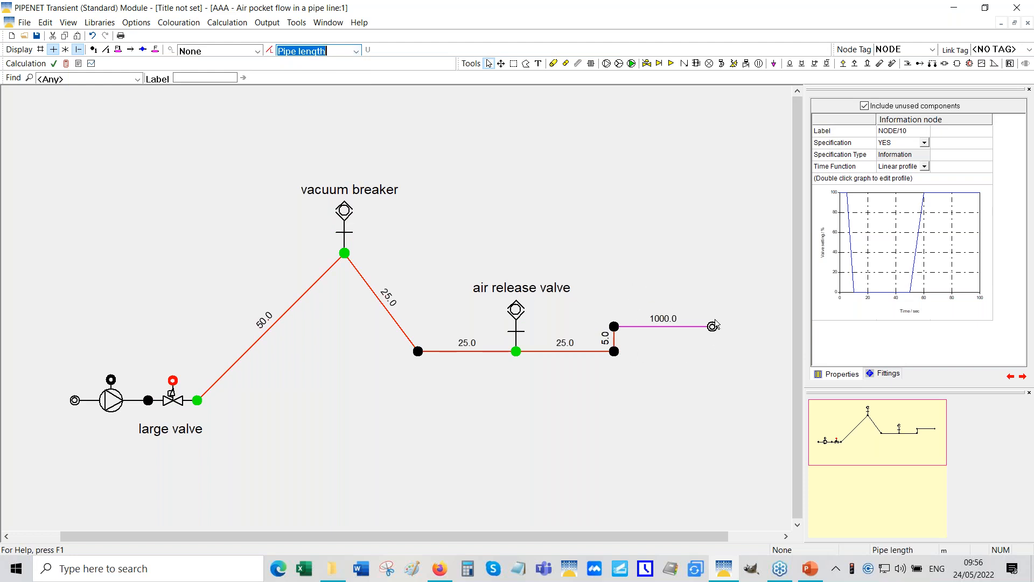
# - Examine the properties and results of the 1000 m pipe, the large valve, the vacuum breaker with its node, and the 50 m pipe
pyautogui.click(640, 328)
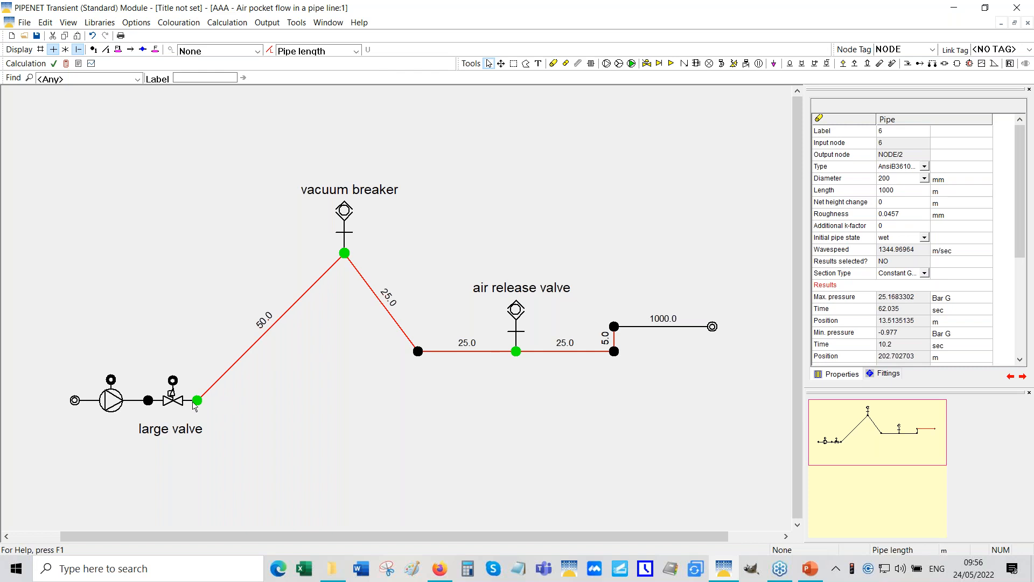
pyautogui.click(168, 402)
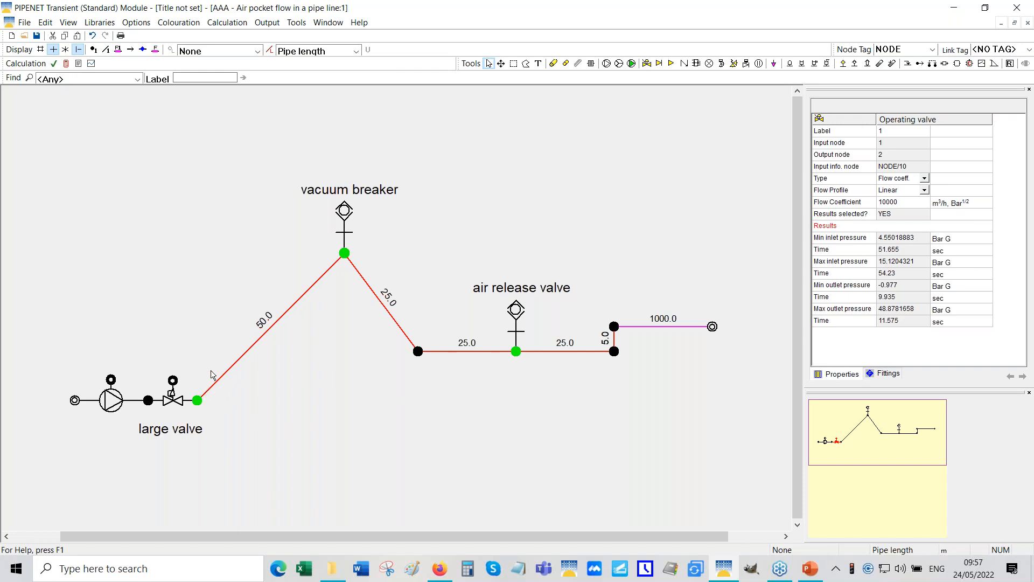
pyautogui.click(345, 253)
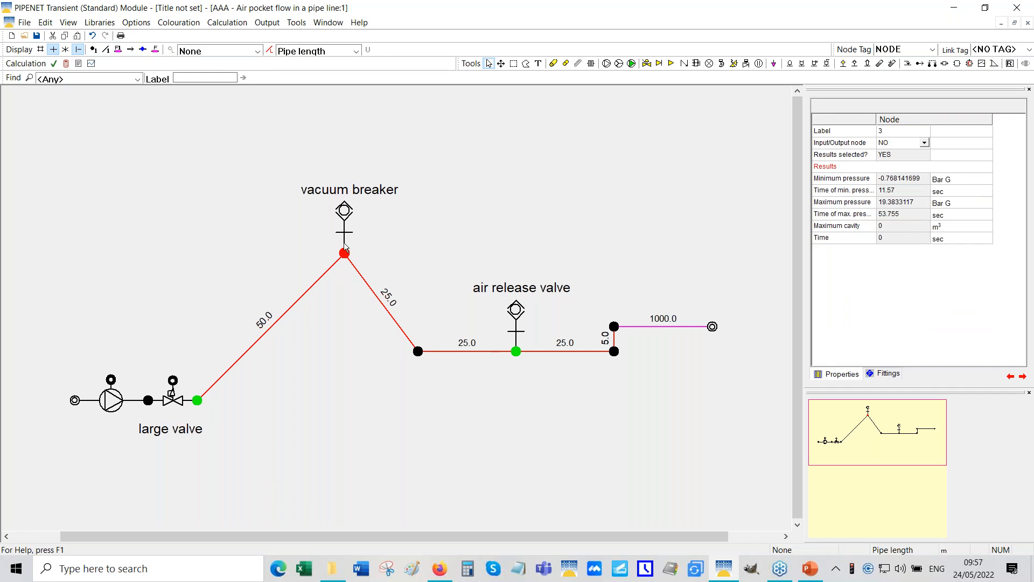
pyautogui.click(345, 247)
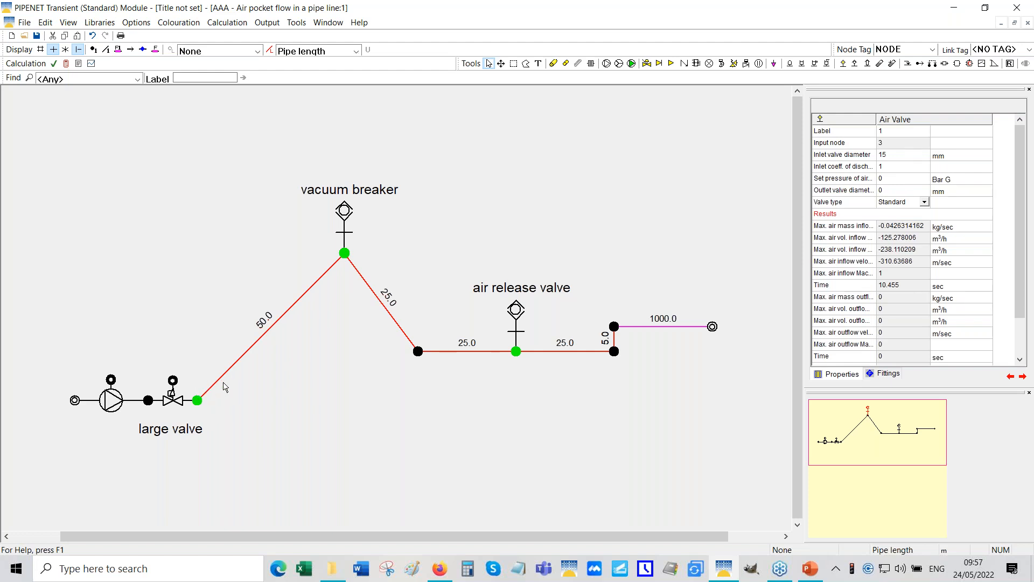
pyautogui.click(268, 331)
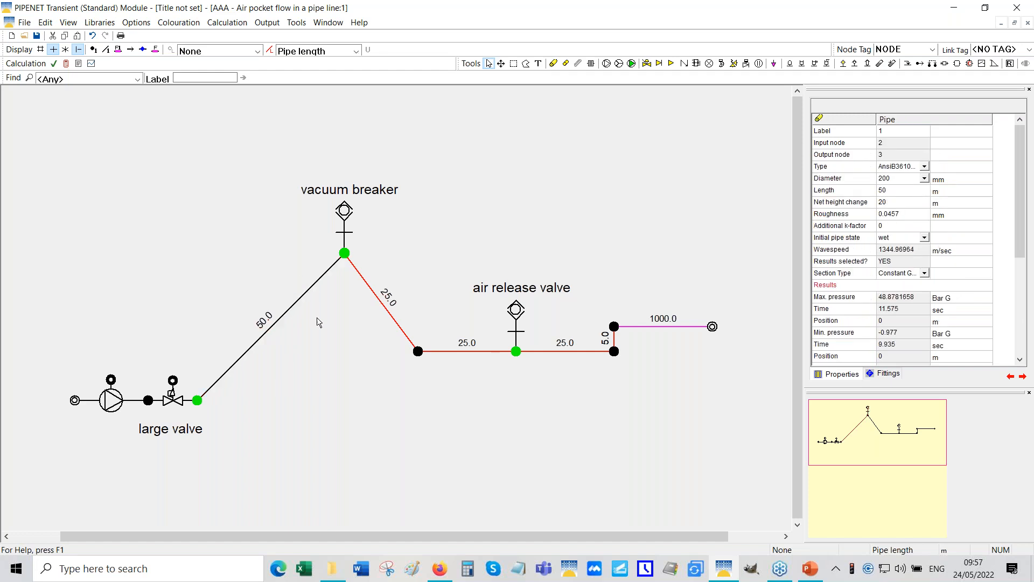
pyautogui.click(861, 133)
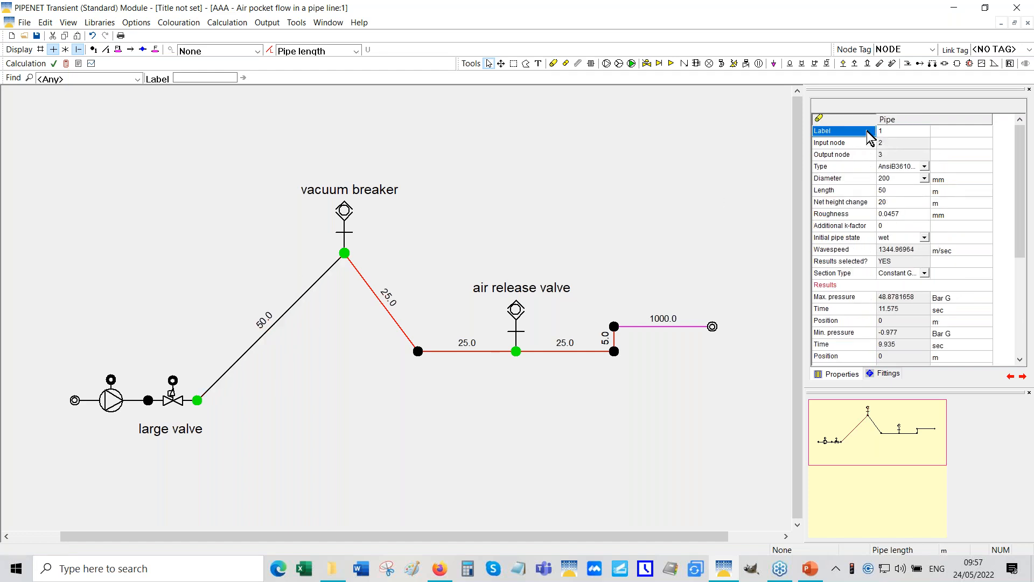
# - Graph the cavity volume at 0.00 metres for pipe 1 and compare it with the pipe's place on the network
pyautogui.click(92, 63)
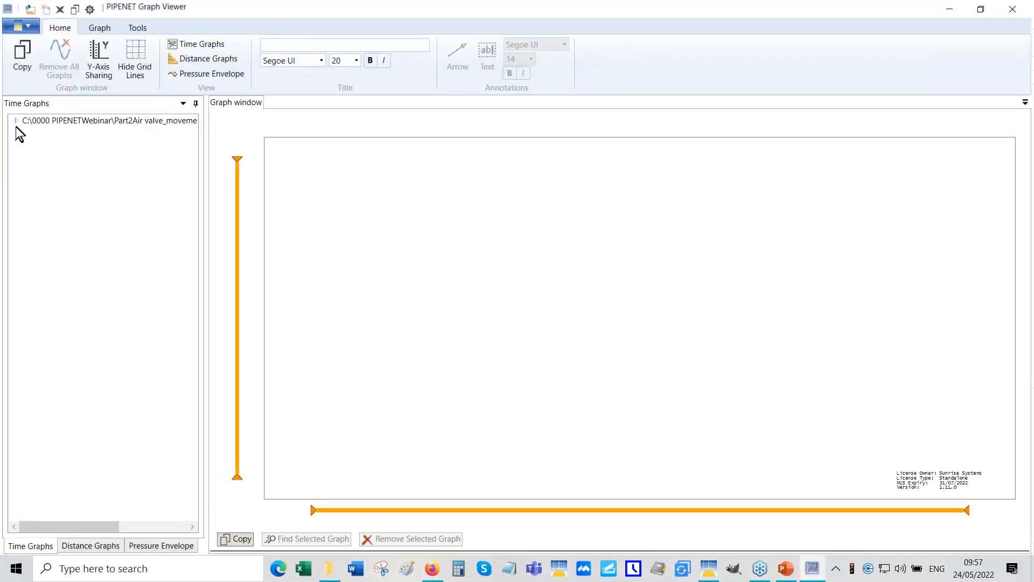
pyautogui.click(15, 121)
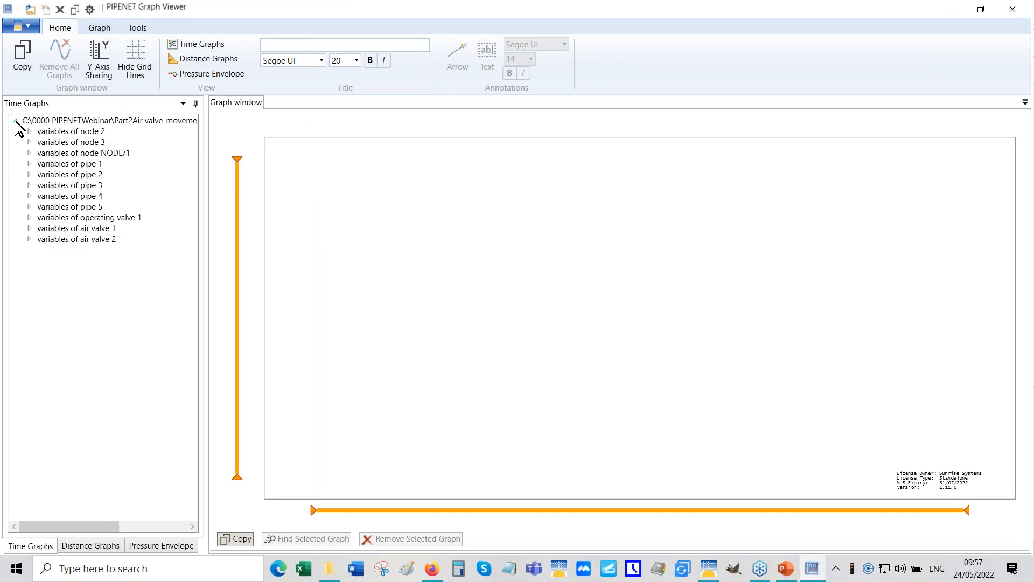
pyautogui.click(29, 164)
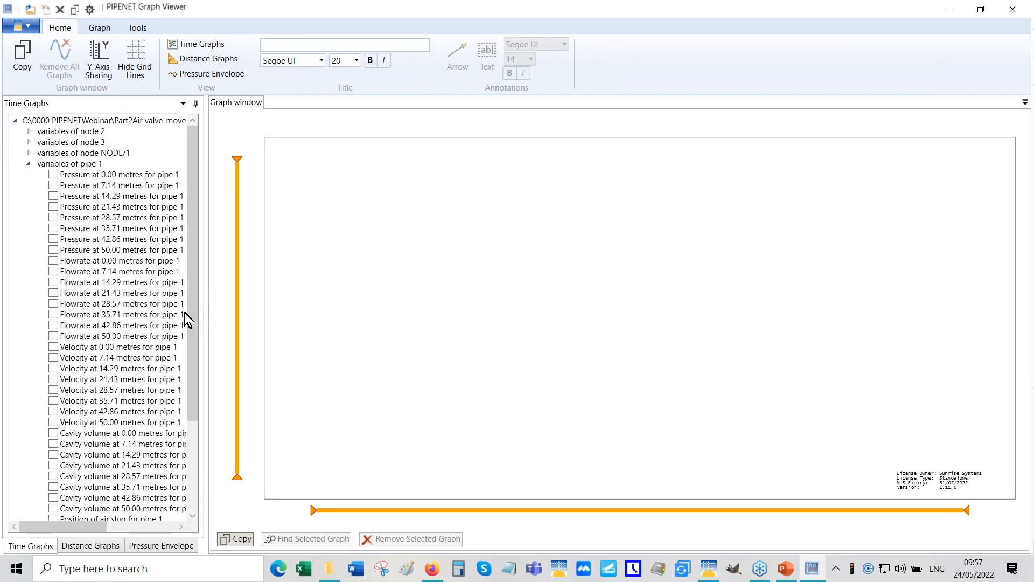
pyautogui.scroll(-3, 188, 321)
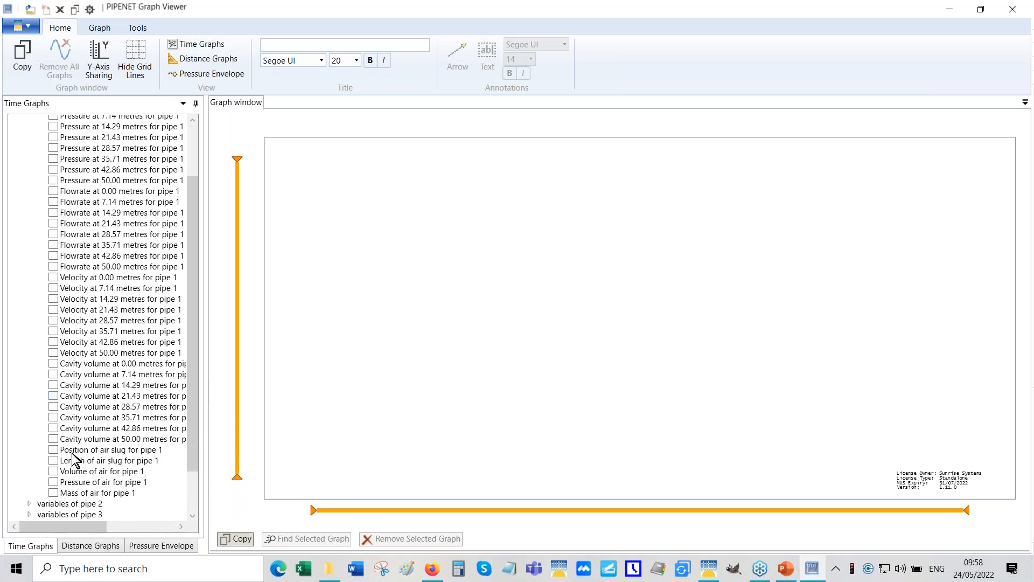
pyautogui.click(53, 365)
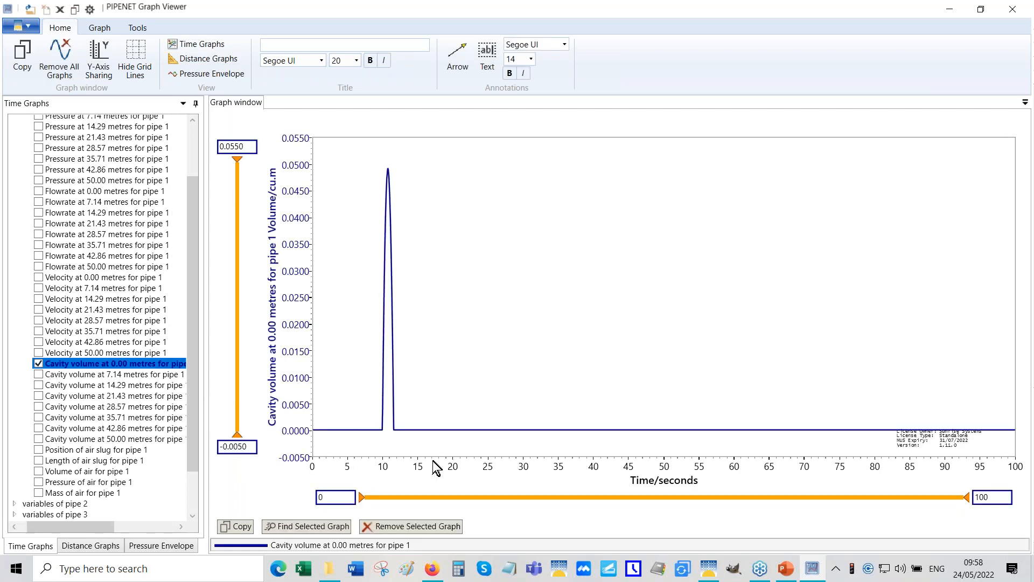
pyautogui.click(709, 568)
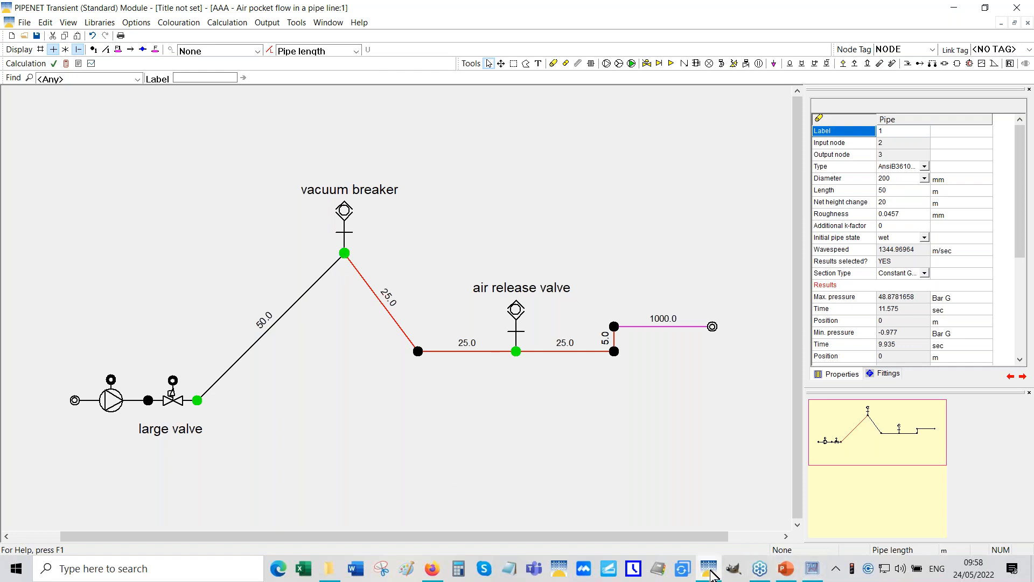
pyautogui.click(813, 569)
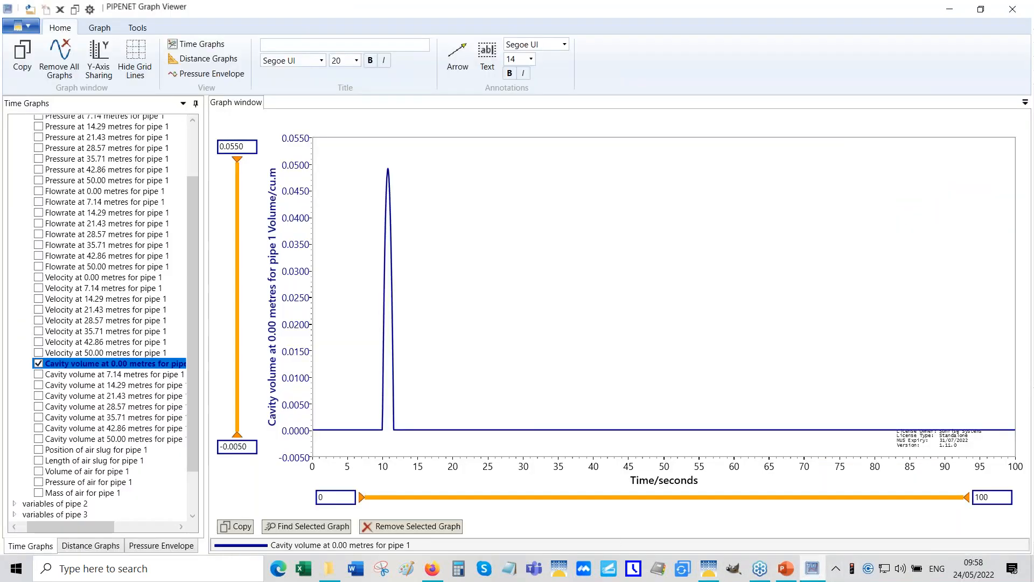
# - Add the cavity volume at 50.00 metres for pipe 1 to the graph, and colour the nodes by elevation in PIPENET Transient
pyautogui.doubleClick(43, 440)
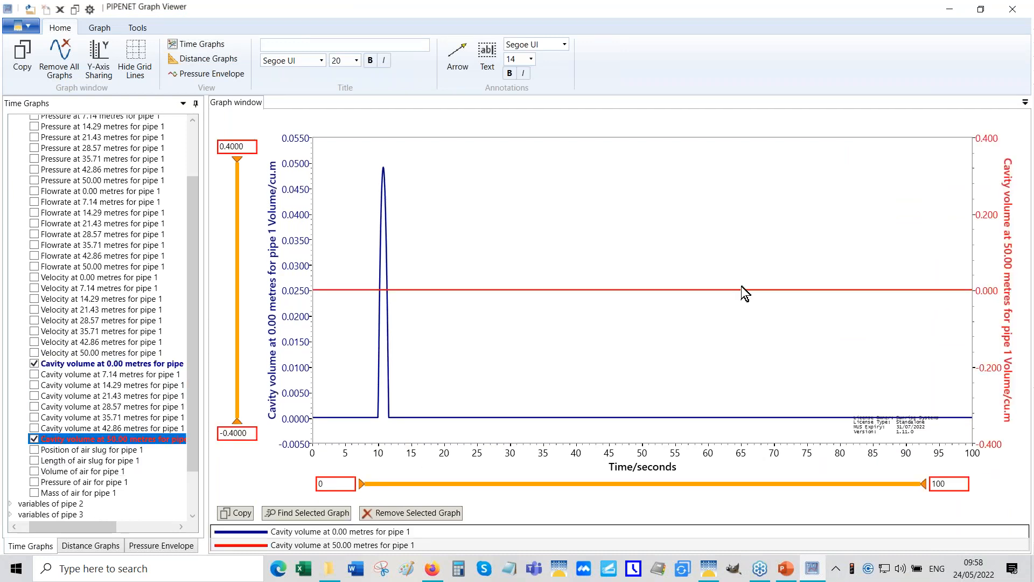
pyautogui.click(710, 569)
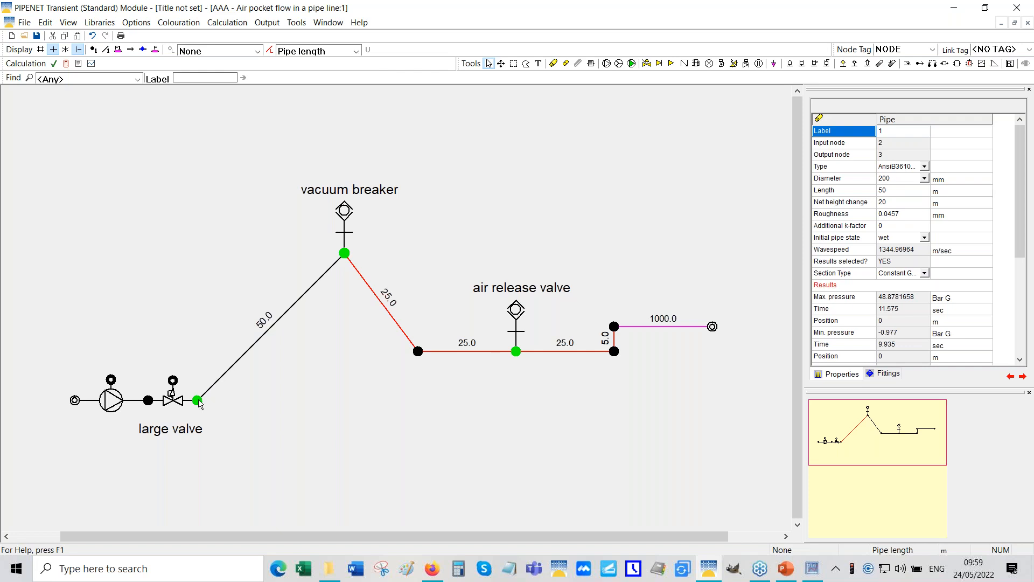
pyautogui.click(345, 254)
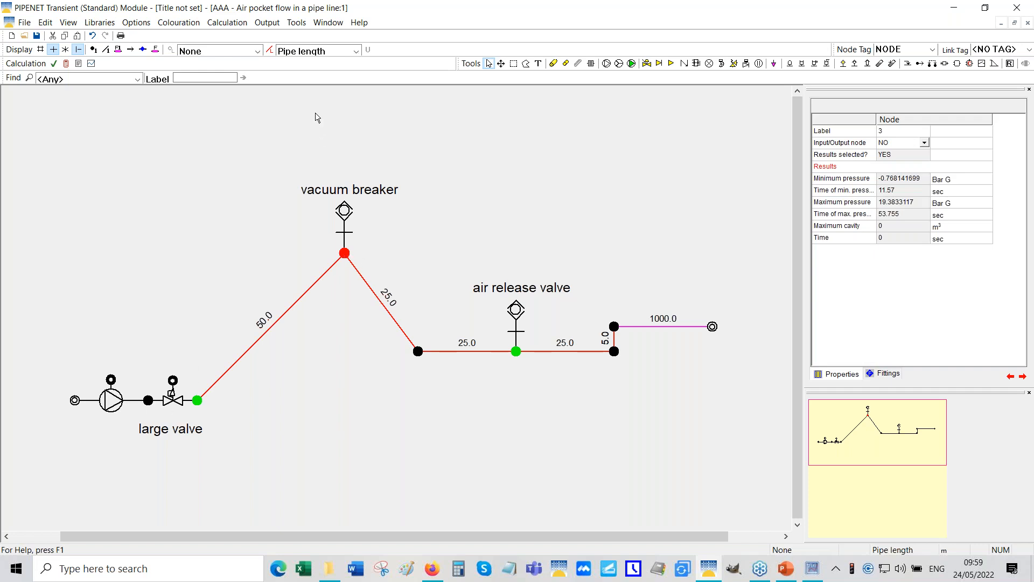
pyautogui.click(257, 51)
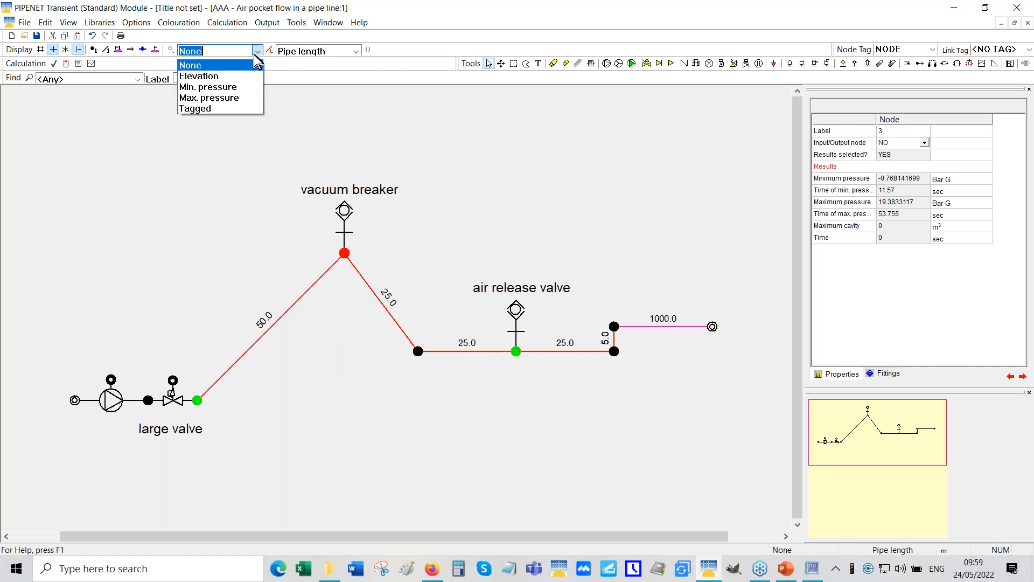
pyautogui.click(216, 80)
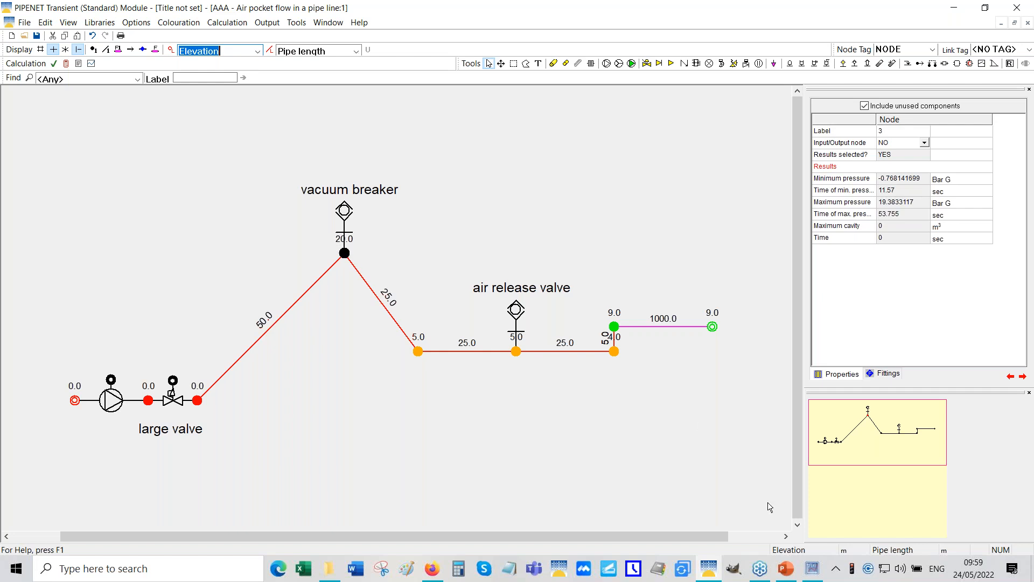
# - In the Graph Viewer, add the volume of air for pipe 1 and read its plateau value and the peak of the cavity volume curve
pyautogui.click(814, 573)
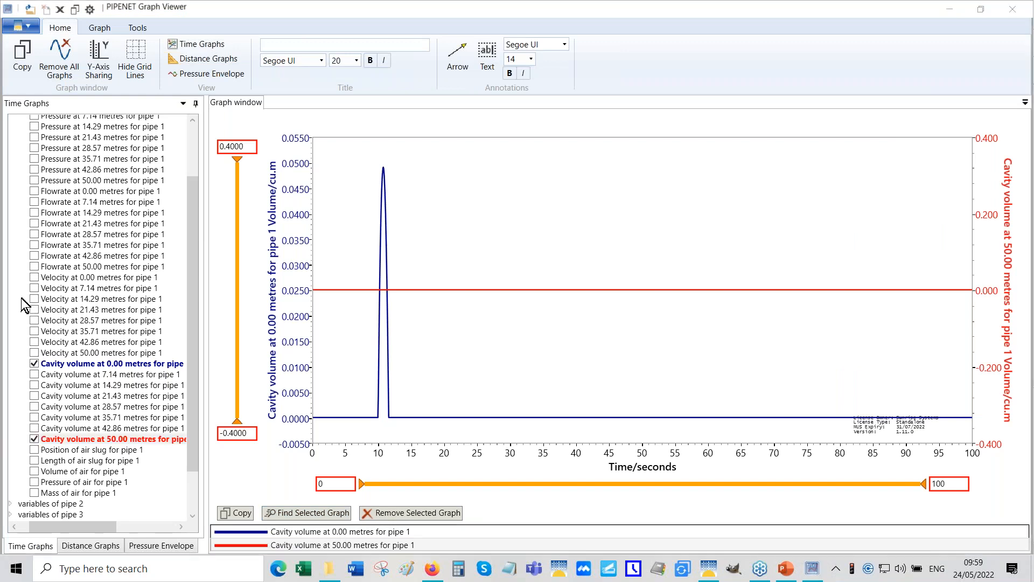
pyautogui.moveTo(193, 367); pyautogui.dragTo(190, 491)
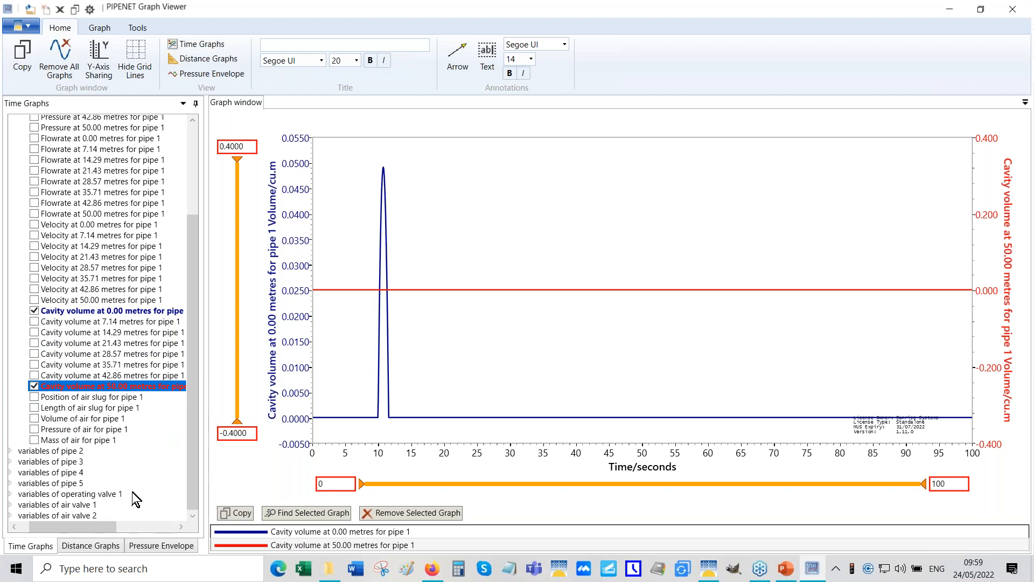
pyautogui.click(37, 419)
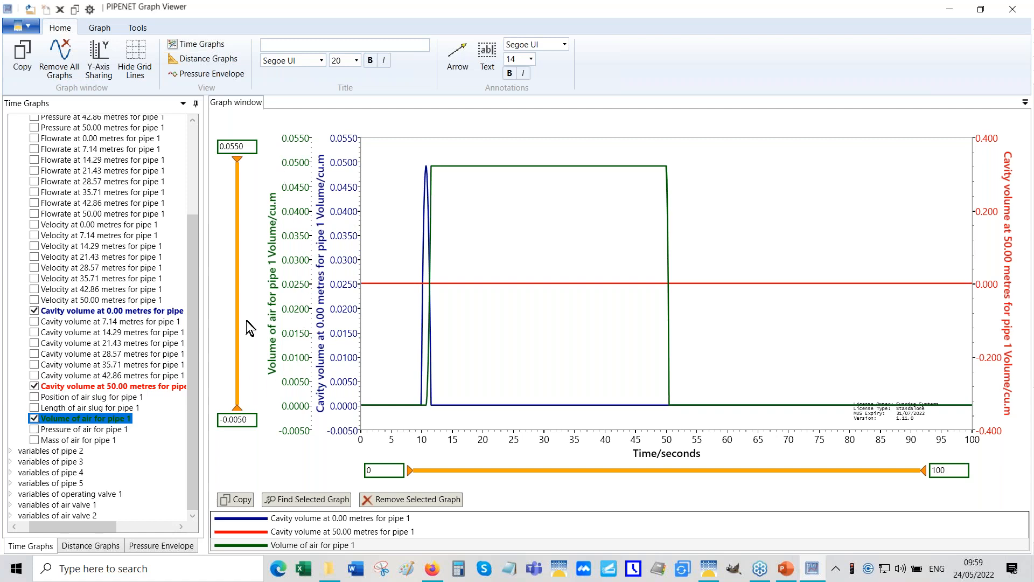
pyautogui.click(512, 167)
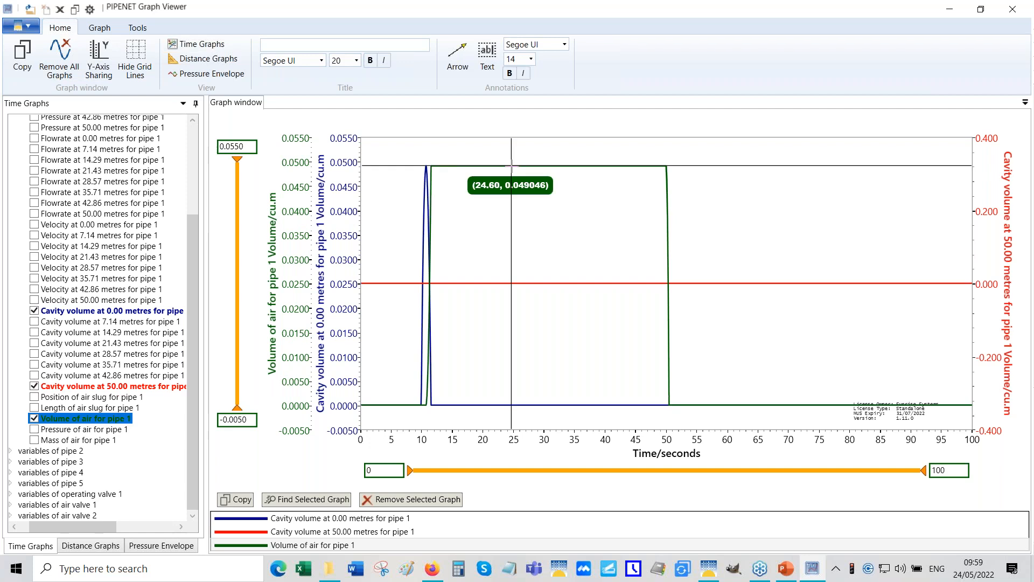
pyautogui.click(443, 164)
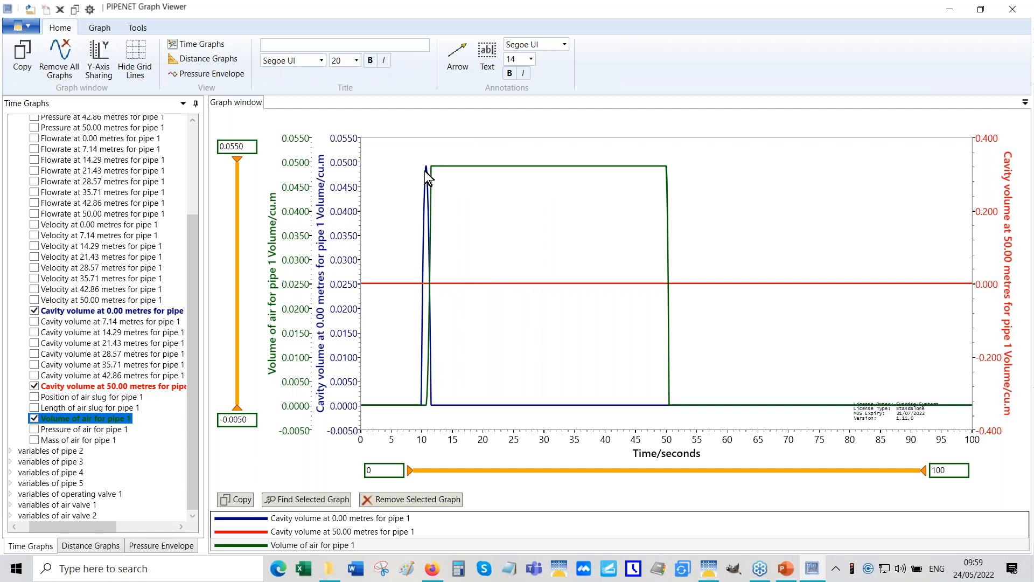
pyautogui.click(426, 170)
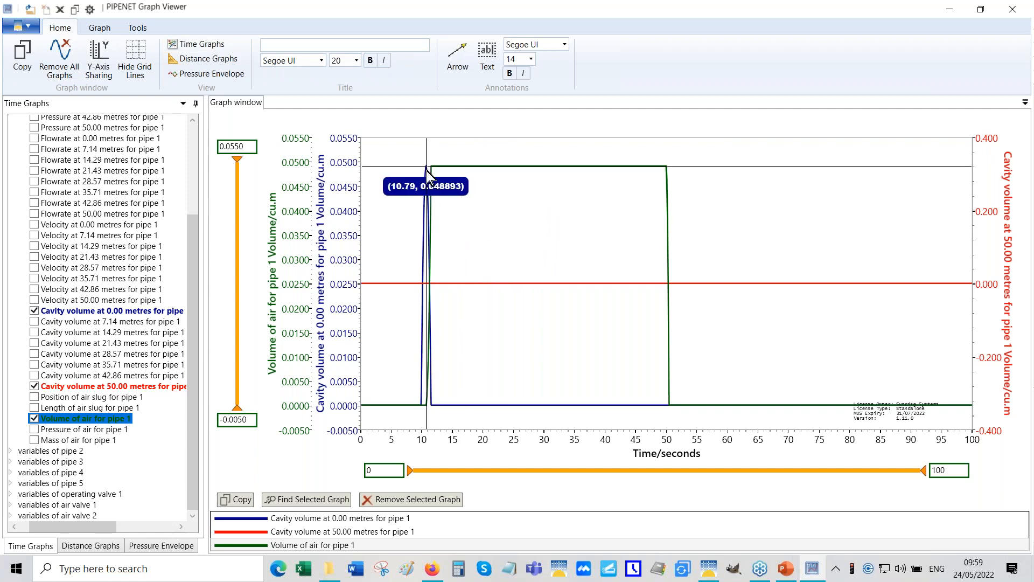
# - Check the vacuum breaker's place on the PIPENET network, and remove all graphs in the Graph Viewer
pyautogui.click(709, 568)
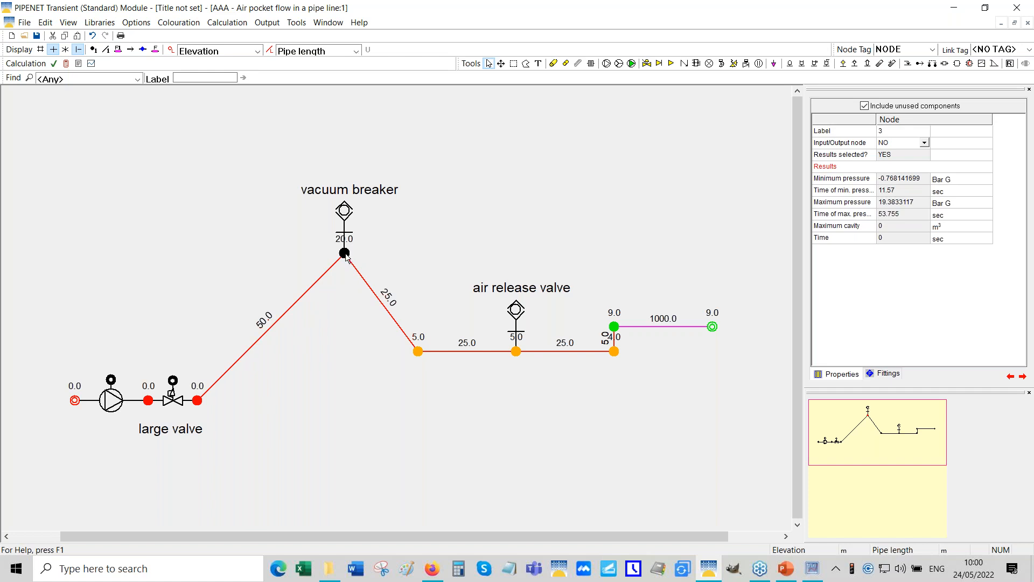
pyautogui.click(818, 573)
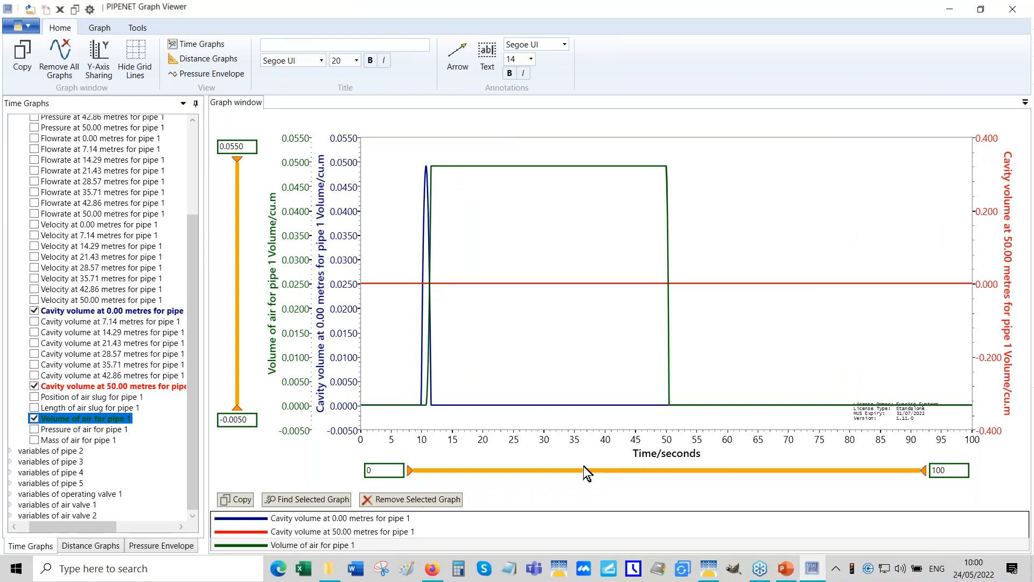
pyautogui.click(61, 57)
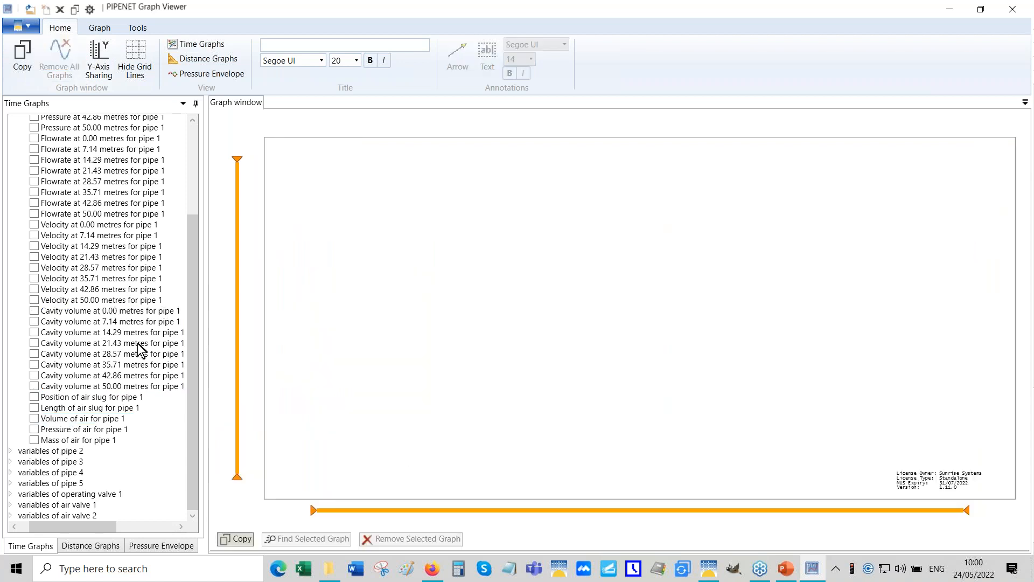
pyautogui.scroll(4, 199, 350)
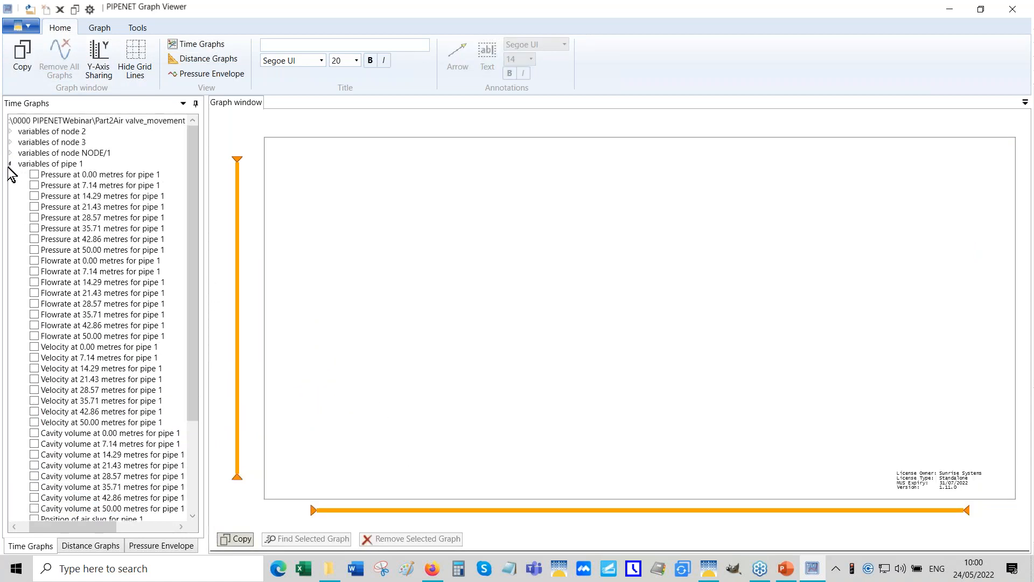
# - In PIPENET Transient, examine the properties of the sloping 25 m pipe, the 25 m pipe before the air release valve, and both air valves
pyautogui.click(708, 573)
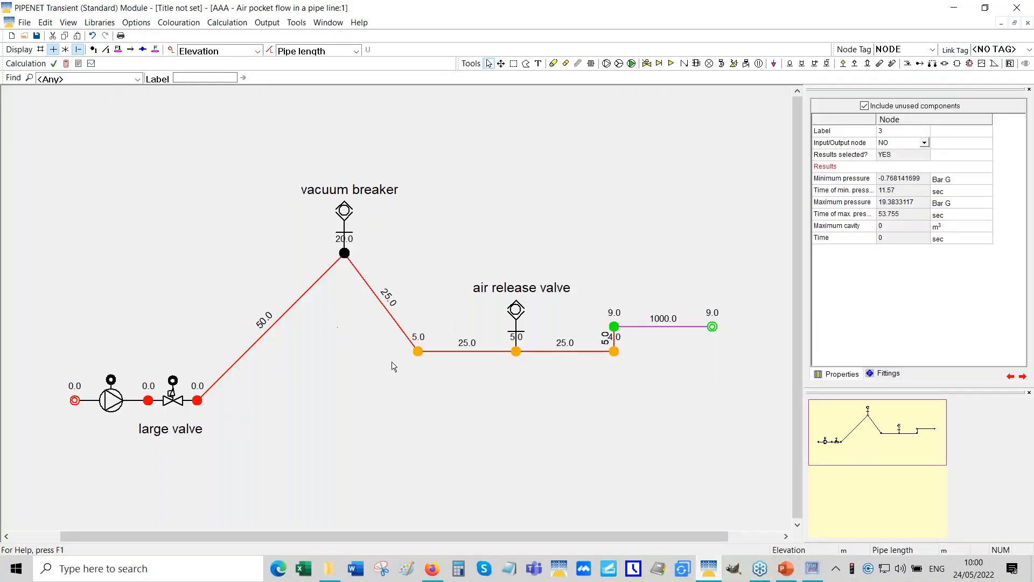
pyautogui.click(385, 312)
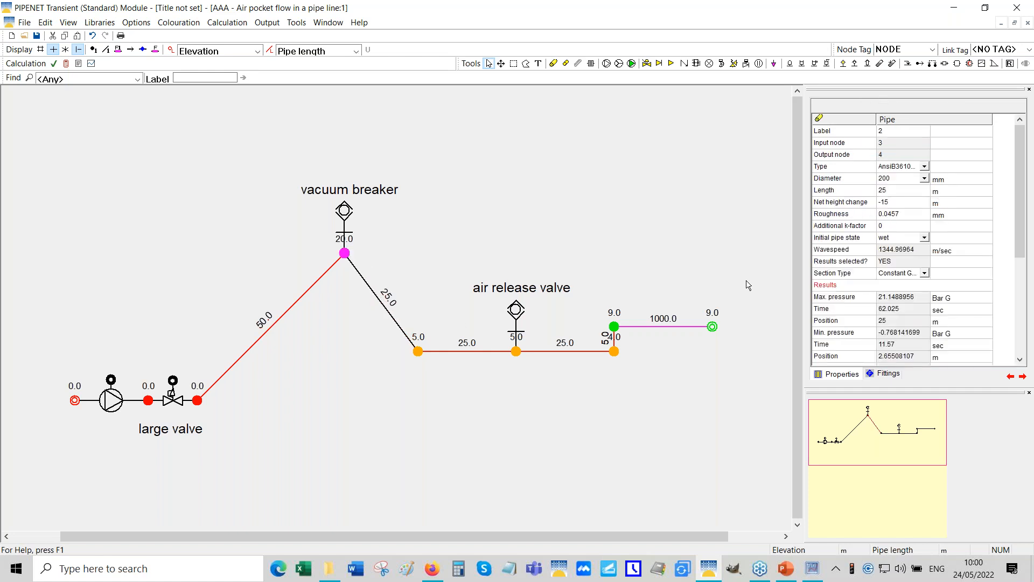
pyautogui.click(849, 136)
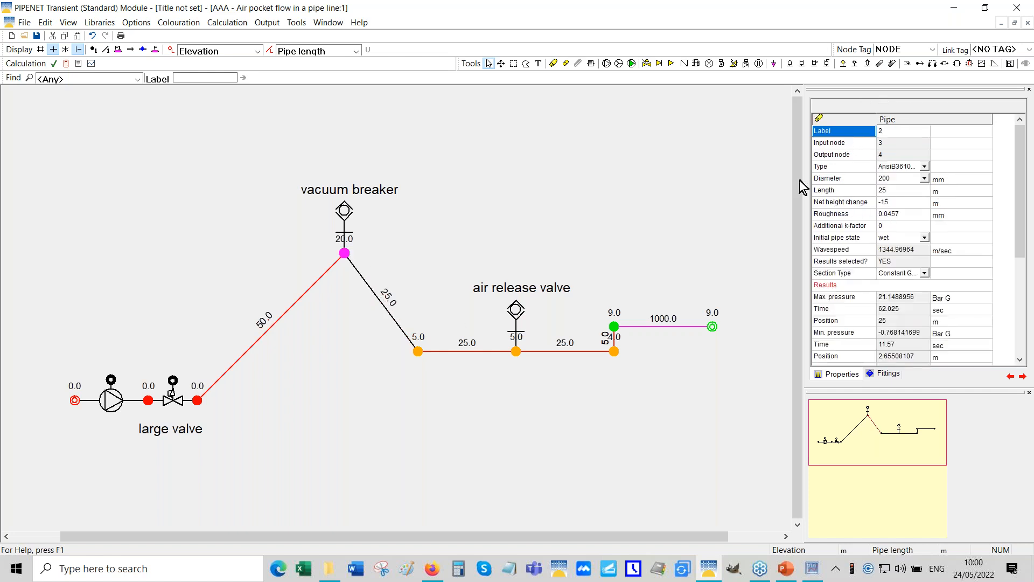
pyautogui.click(470, 353)
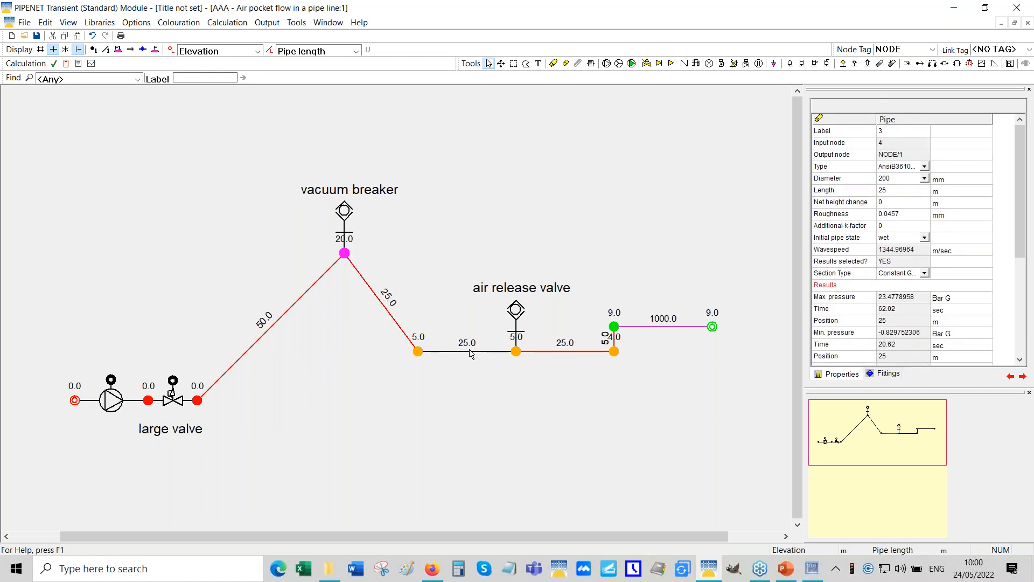
pyautogui.click(517, 350)
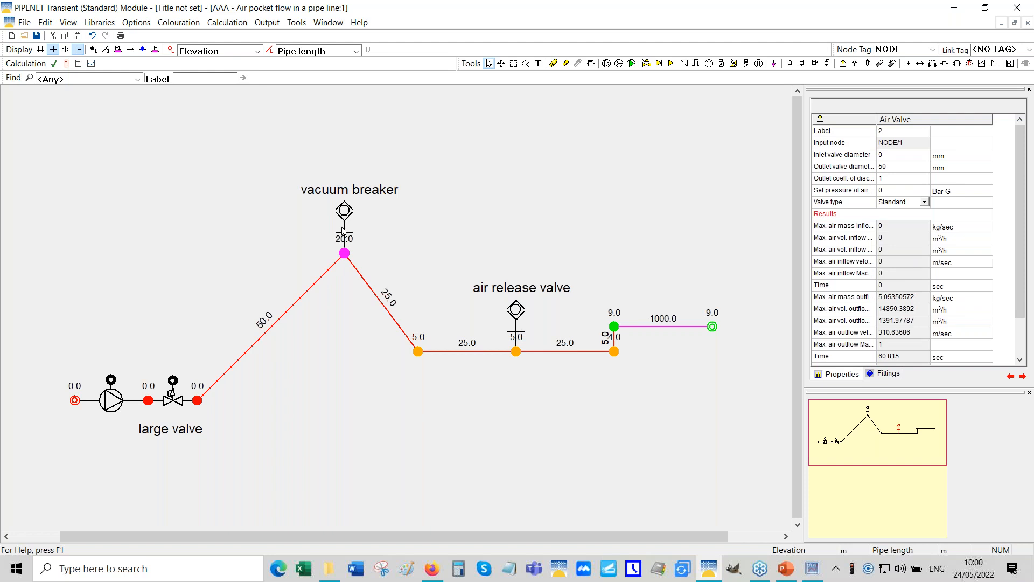
pyautogui.click(344, 252)
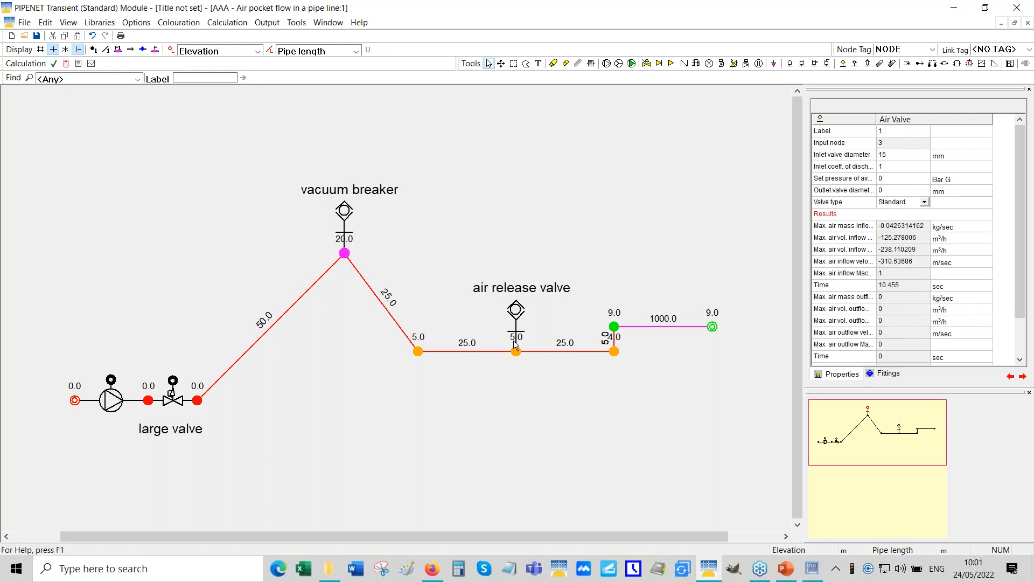
# - Graph the air mass flow rate for air valve 1 in the Graph Viewer
pyautogui.click(812, 569)
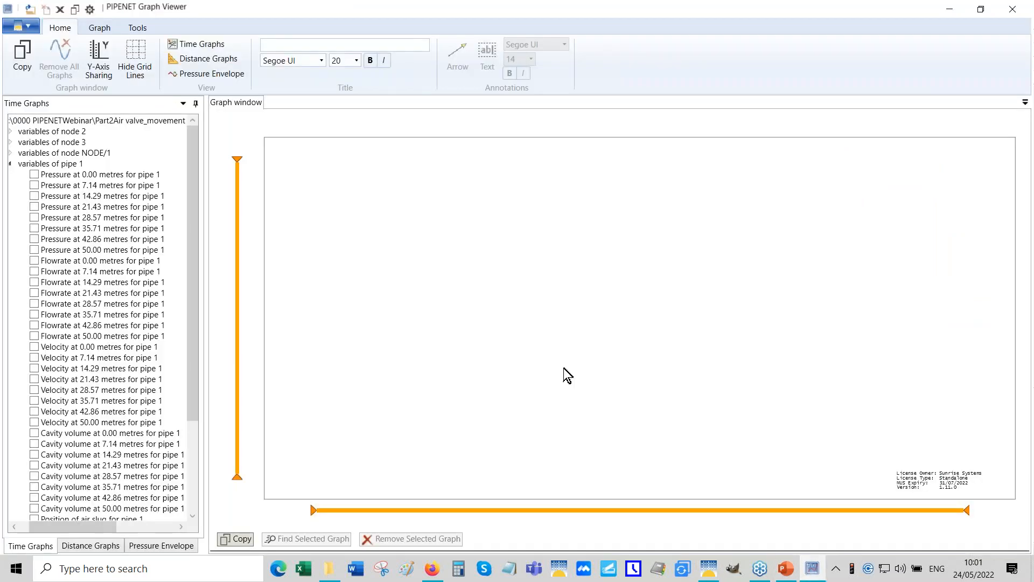
pyautogui.click(11, 163)
pyautogui.click(11, 164)
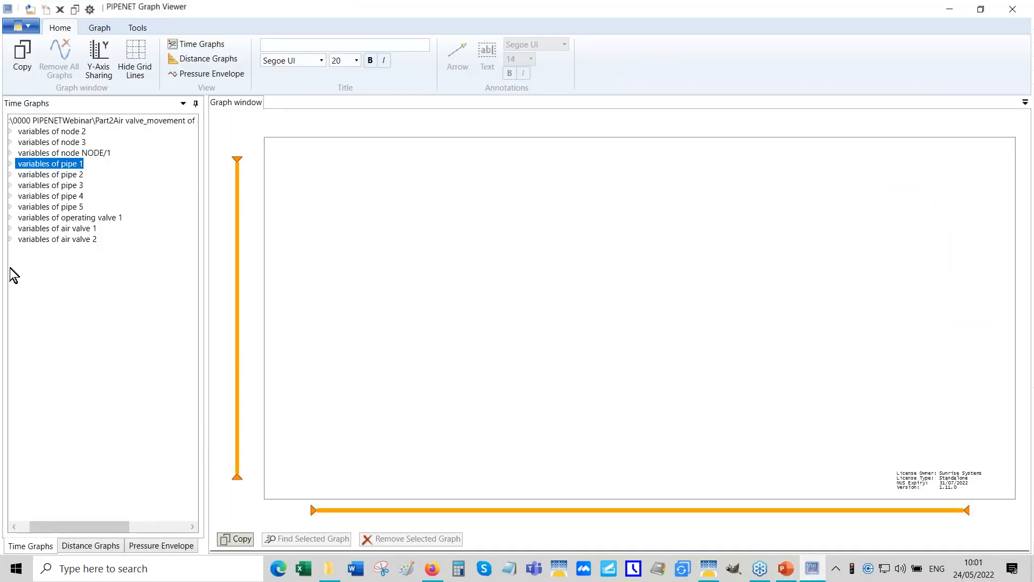
pyautogui.click(11, 229)
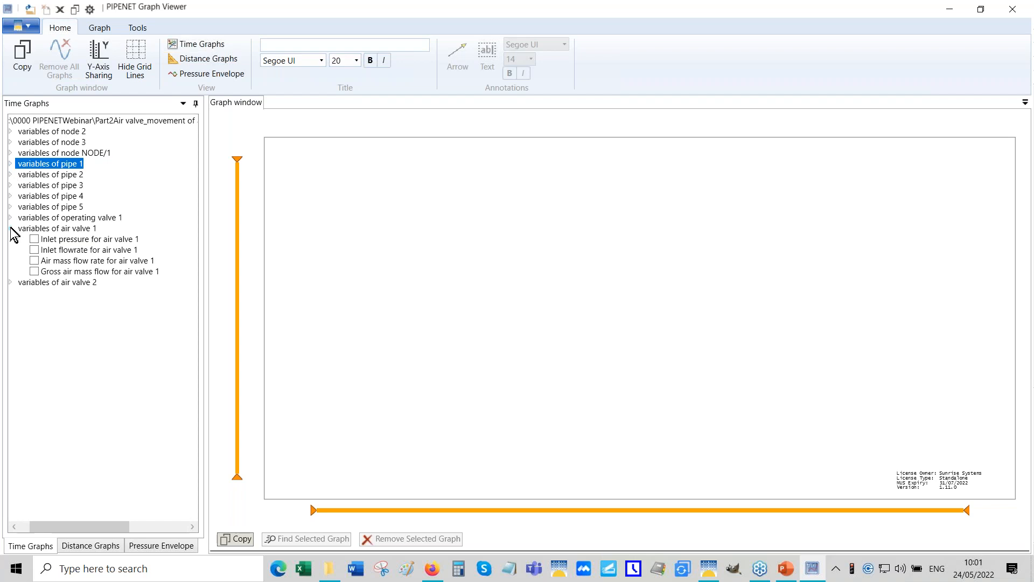
pyautogui.click(34, 260)
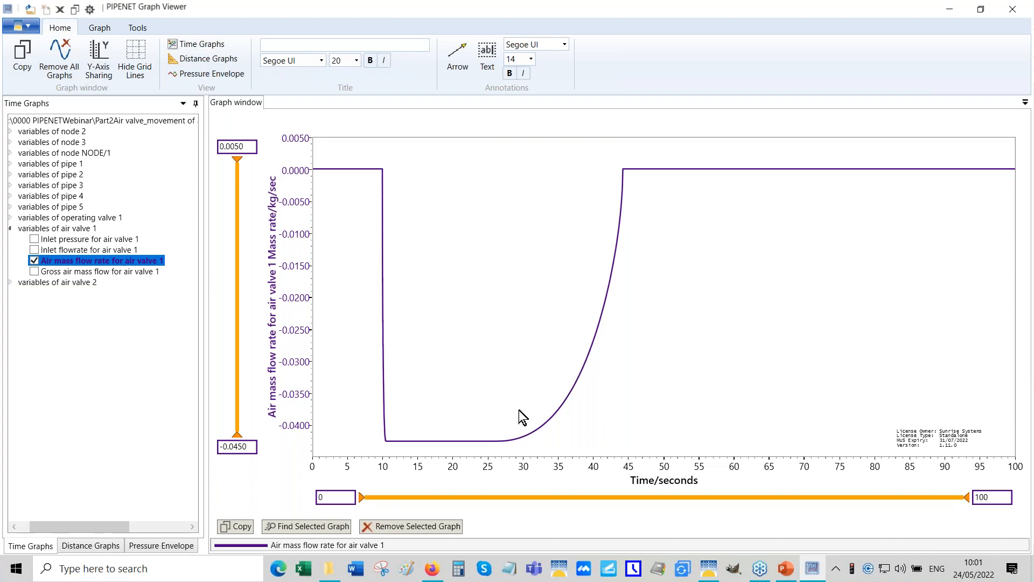
# - Read points along the air valve 1 mass flow curve at its initial drop, its low plateau and its return to zero
pyautogui.moveTo(383, 161); pyautogui.dragTo(383, 340)
pyautogui.click(381, 439)
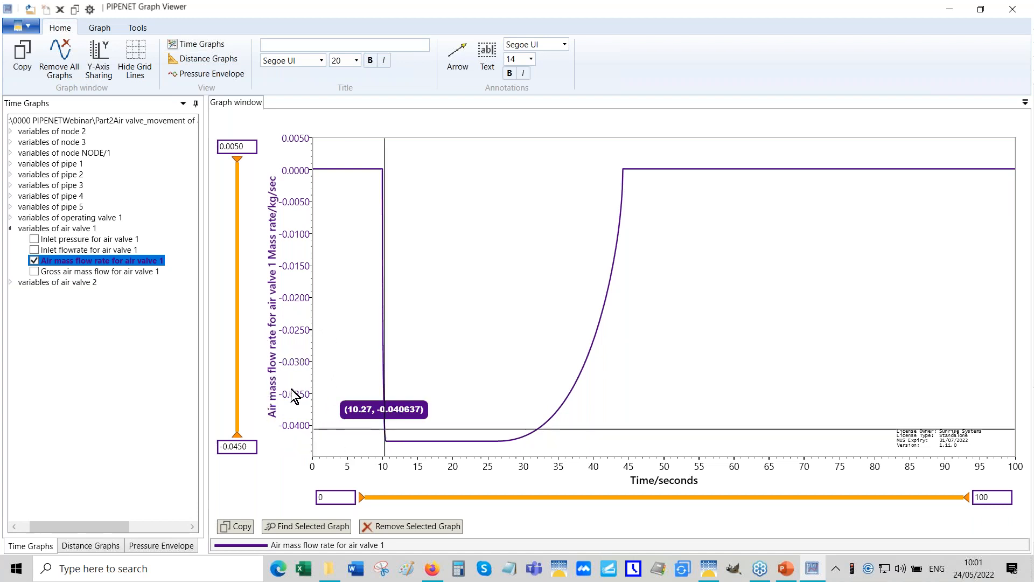
pyautogui.click(383, 192)
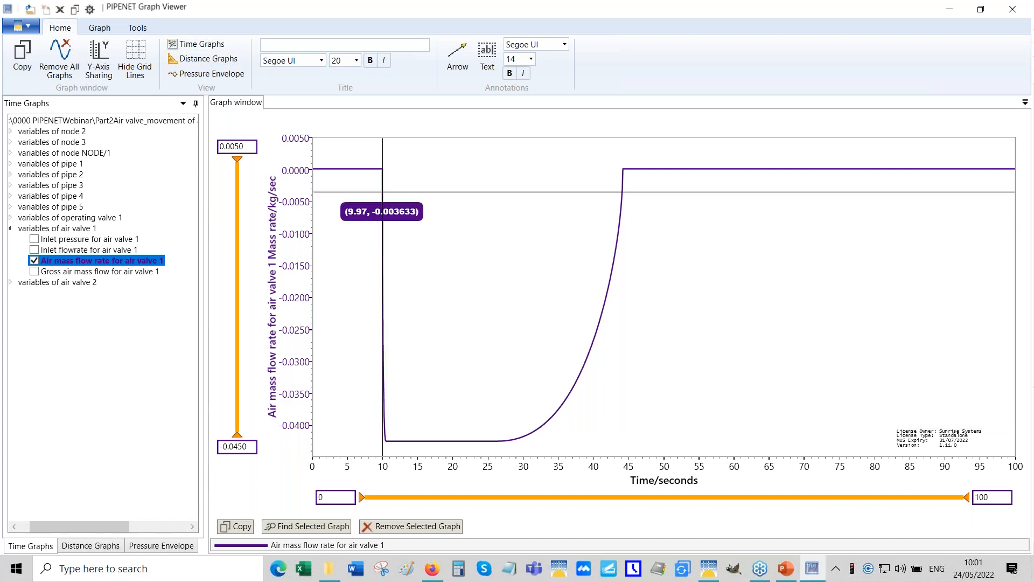
pyautogui.click(386, 442)
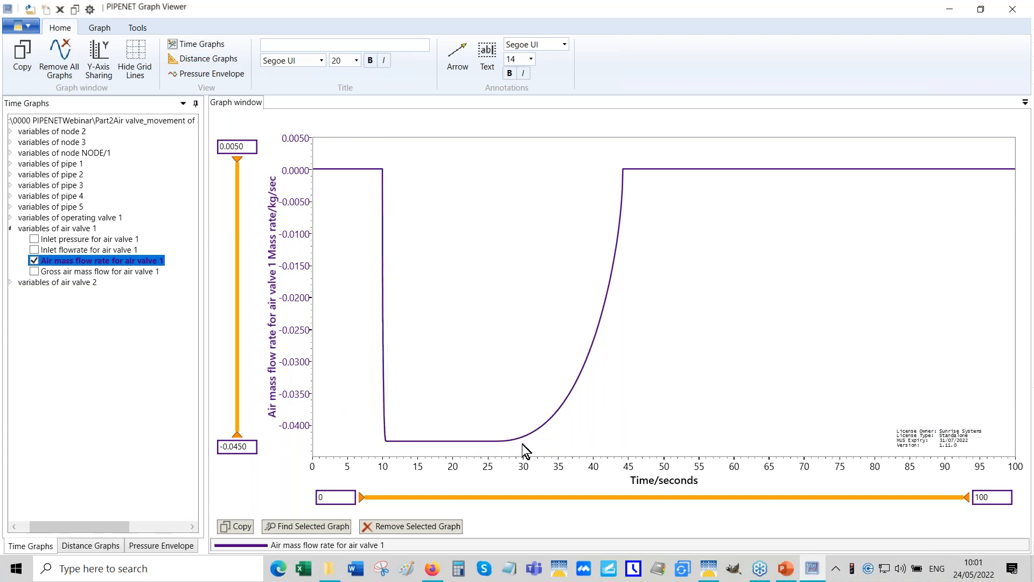
pyautogui.click(625, 175)
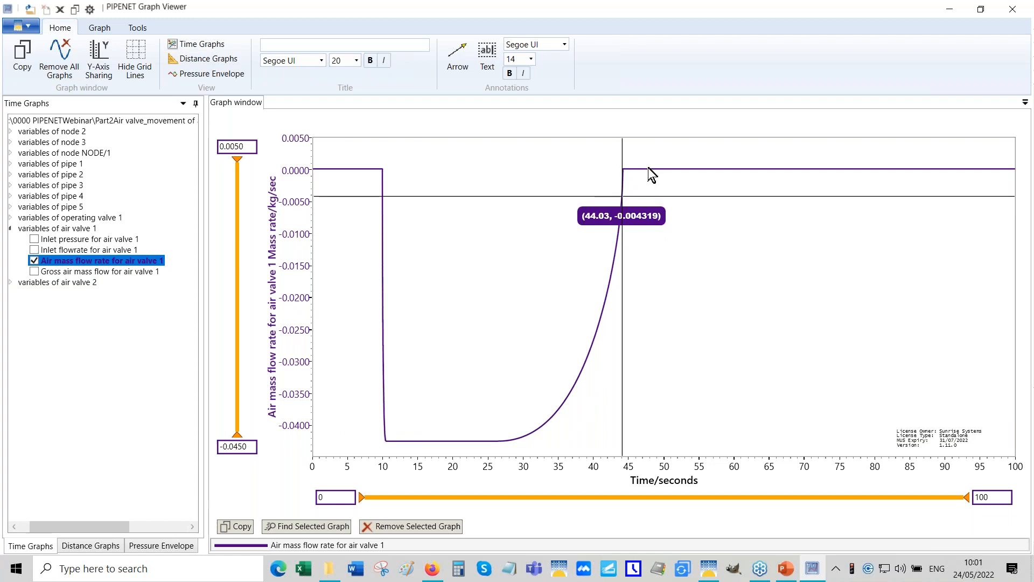
pyautogui.moveTo(648, 168); pyautogui.dragTo(652, 169)
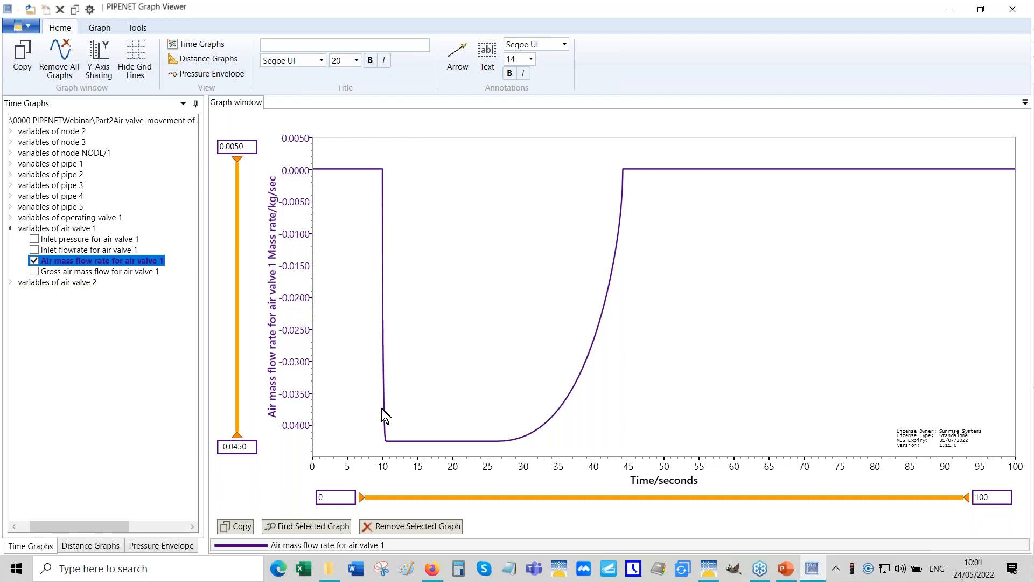
# - Add the air mass flow rate for air valve 2 to the graph, and compare it with the air release valve's properties in PIPENET Transient
pyautogui.click(10, 283)
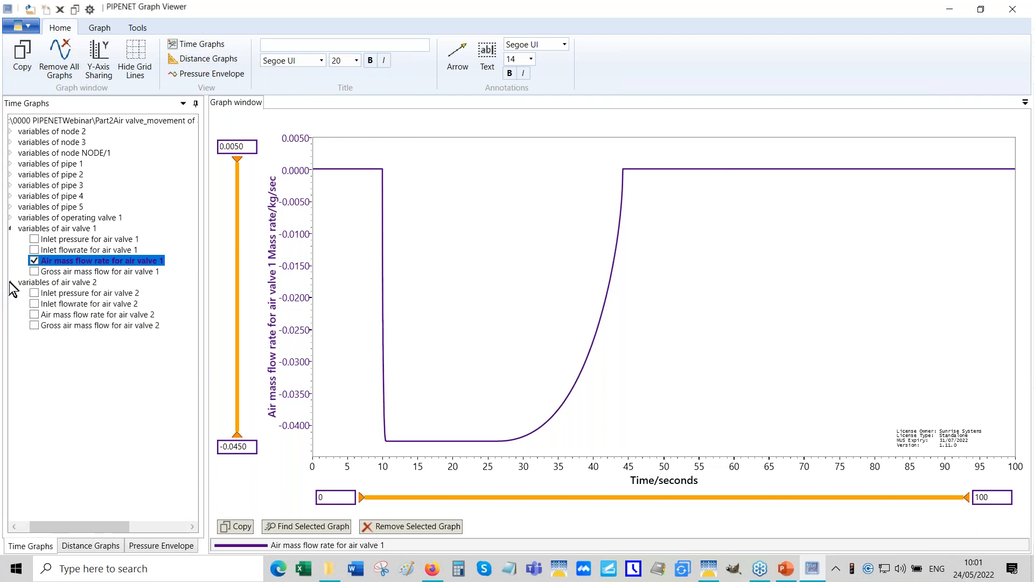
pyautogui.click(35, 315)
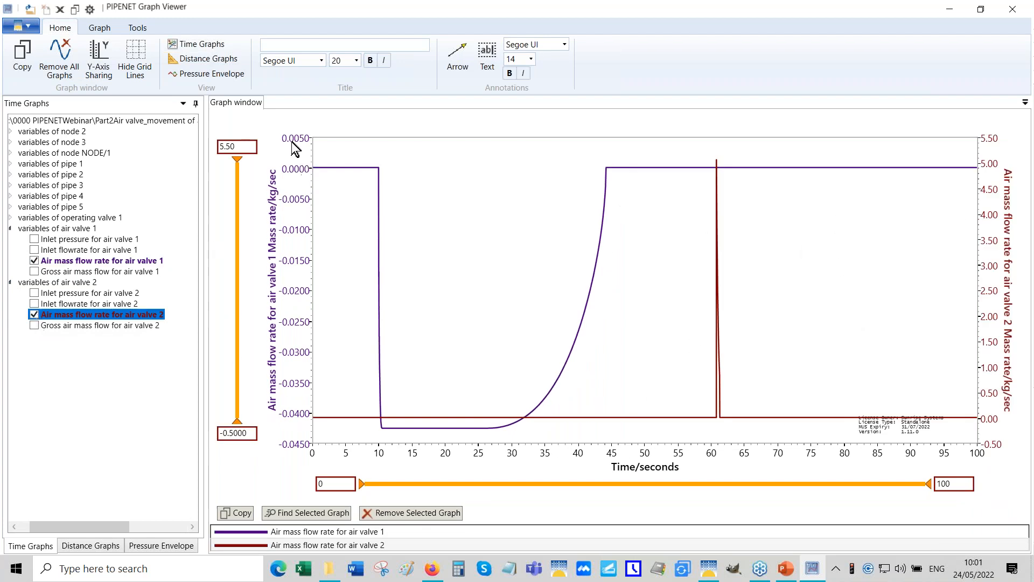
pyautogui.click(710, 570)
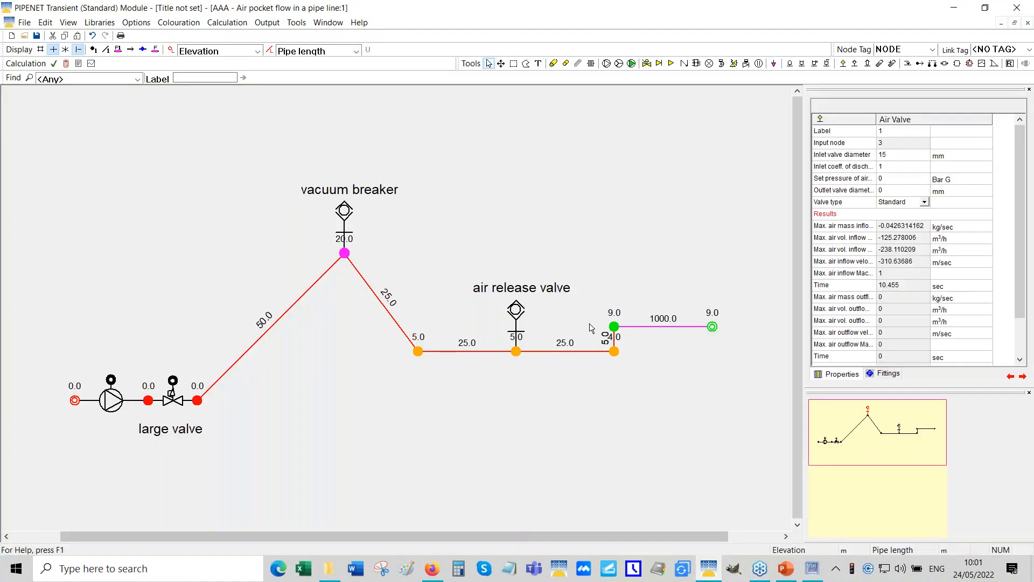
pyautogui.click(517, 350)
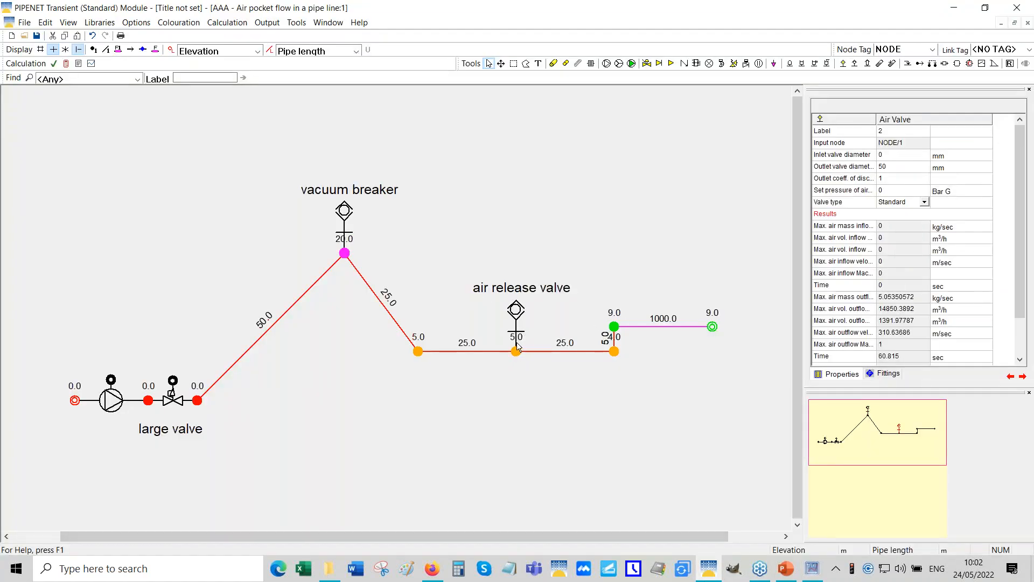
# - Set the link colouring to None
pyautogui.click(354, 53)
pyautogui.click(291, 62)
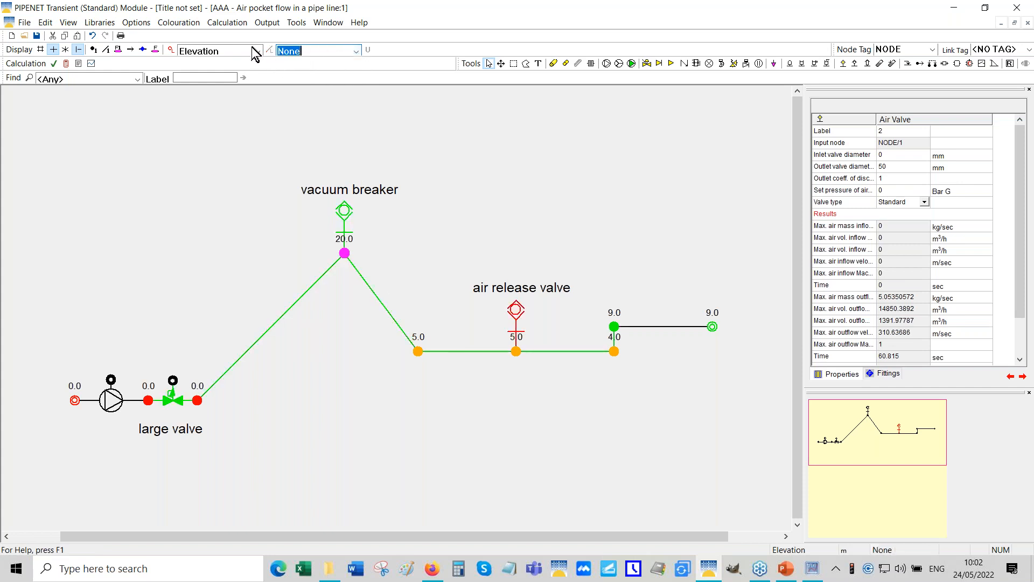
# - Set the node colouring to None and show the vacuum breaker's properties
pyautogui.click(257, 51)
pyautogui.click(199, 62)
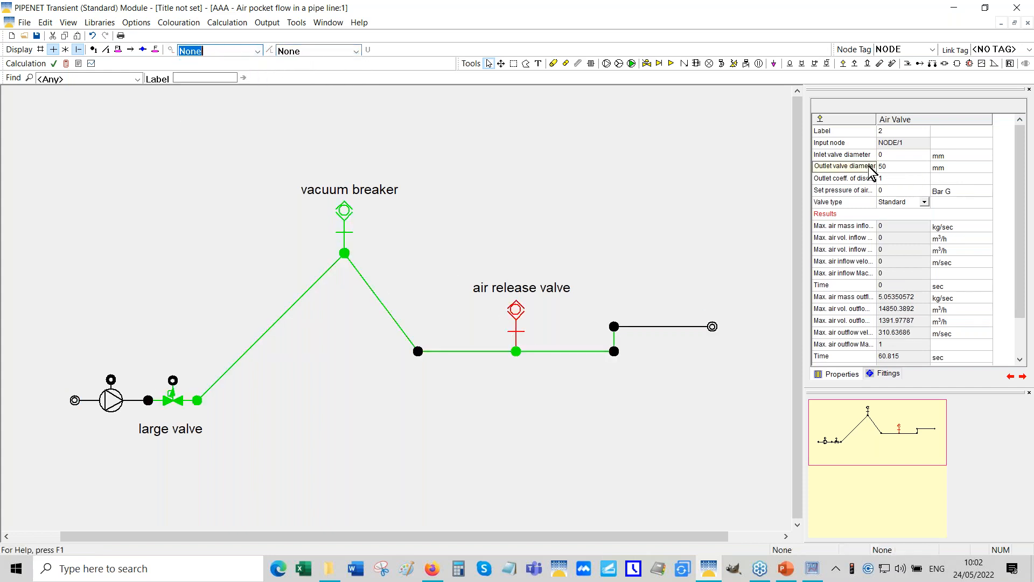
pyautogui.click(344, 248)
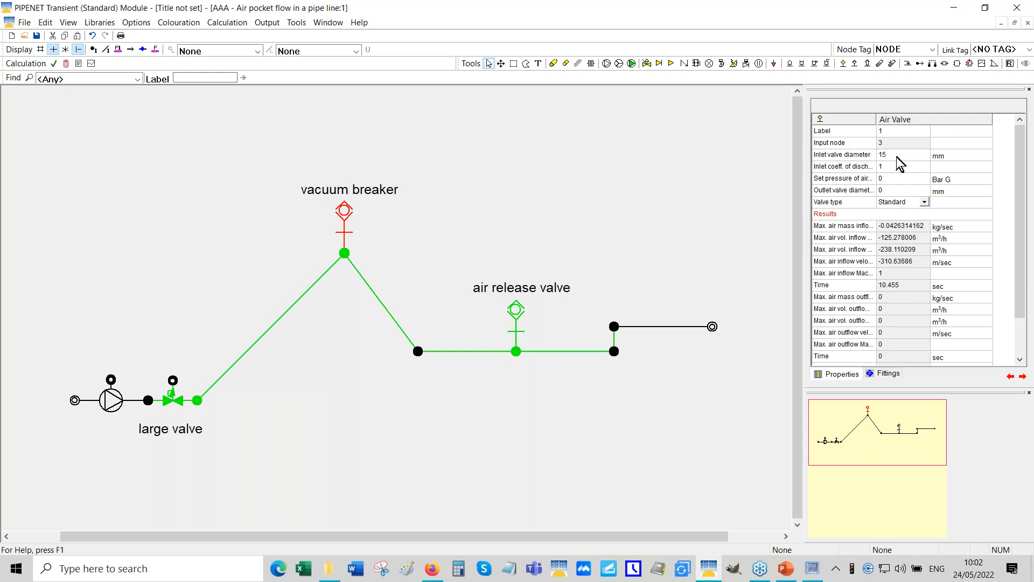
# - Switch to the Graph Viewer and read points along the air valve 2 mass flow spike and where the air valve 1 curve returns to zero
pyautogui.click(812, 569)
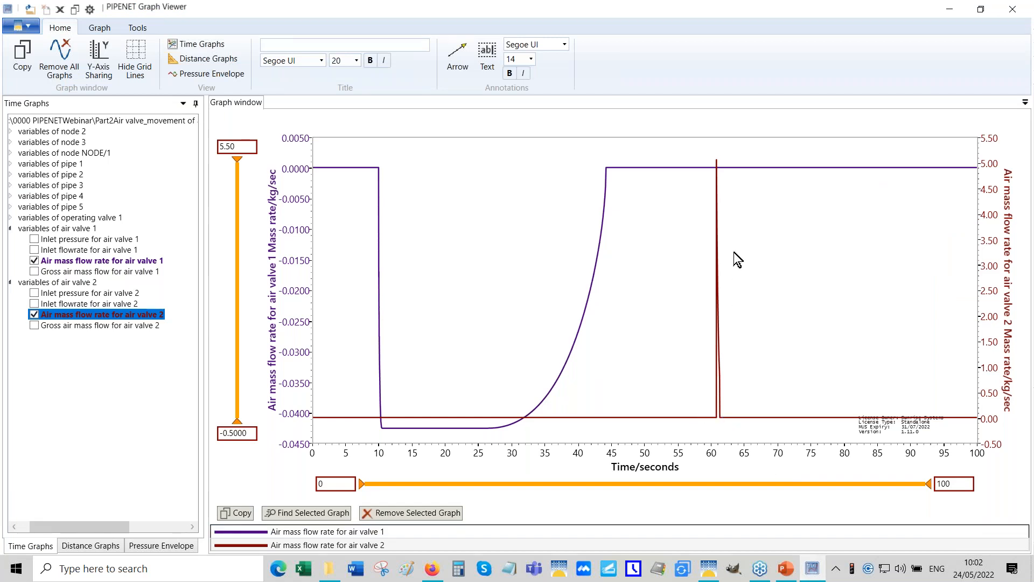
pyautogui.click(717, 160)
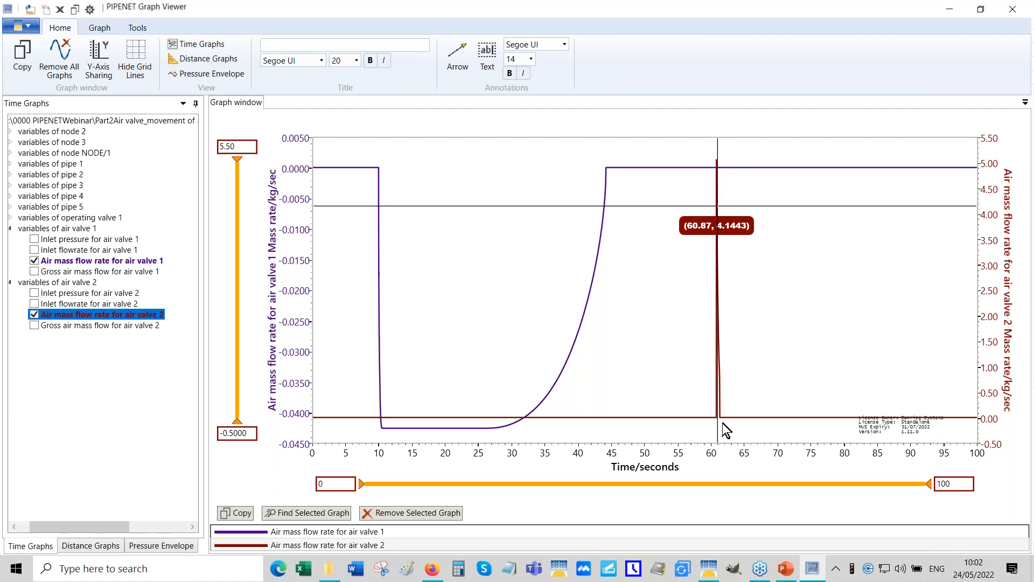
pyautogui.moveTo(722, 423); pyautogui.dragTo(720, 419)
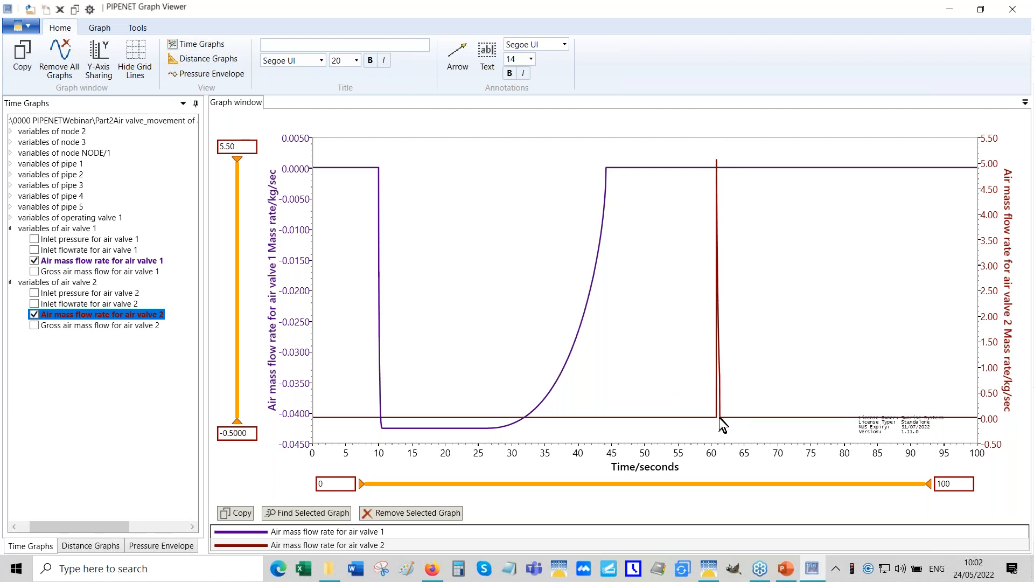
pyautogui.click(720, 355)
pyautogui.click(720, 419)
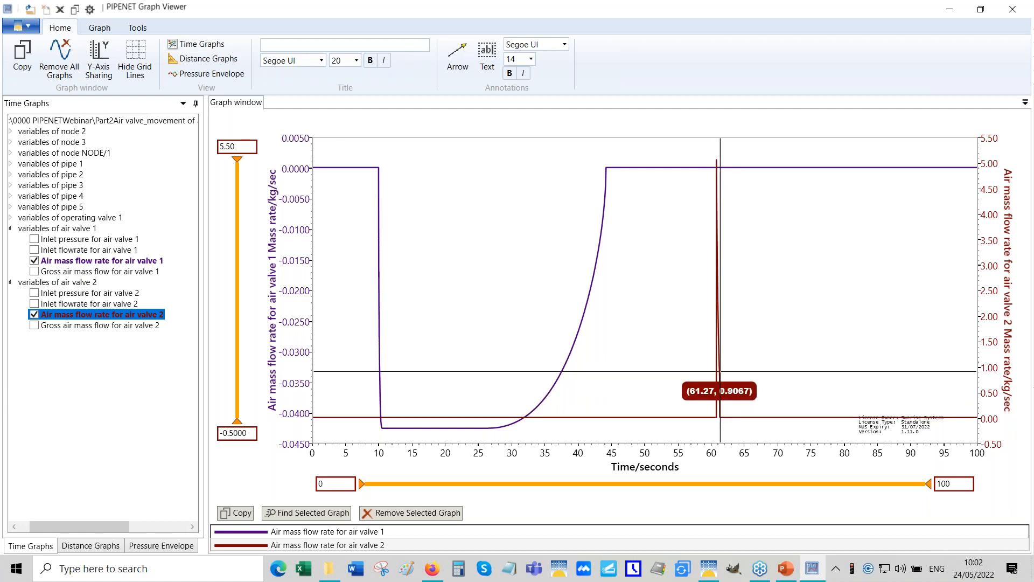
pyautogui.click(608, 168)
pyautogui.click(723, 166)
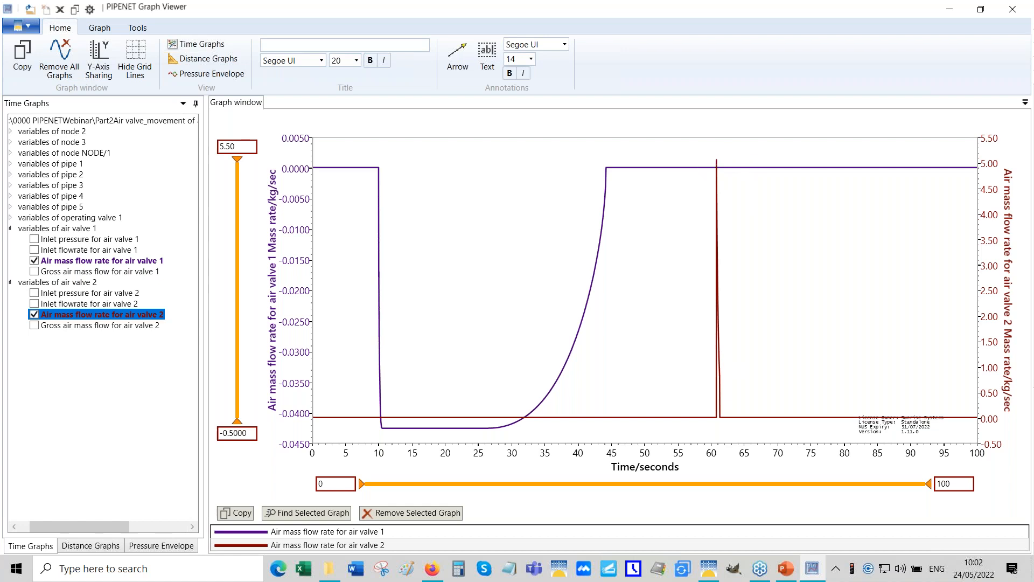
# - Try adding the air volume for node 2 to the graph, and remove that curve again
pyautogui.click(709, 571)
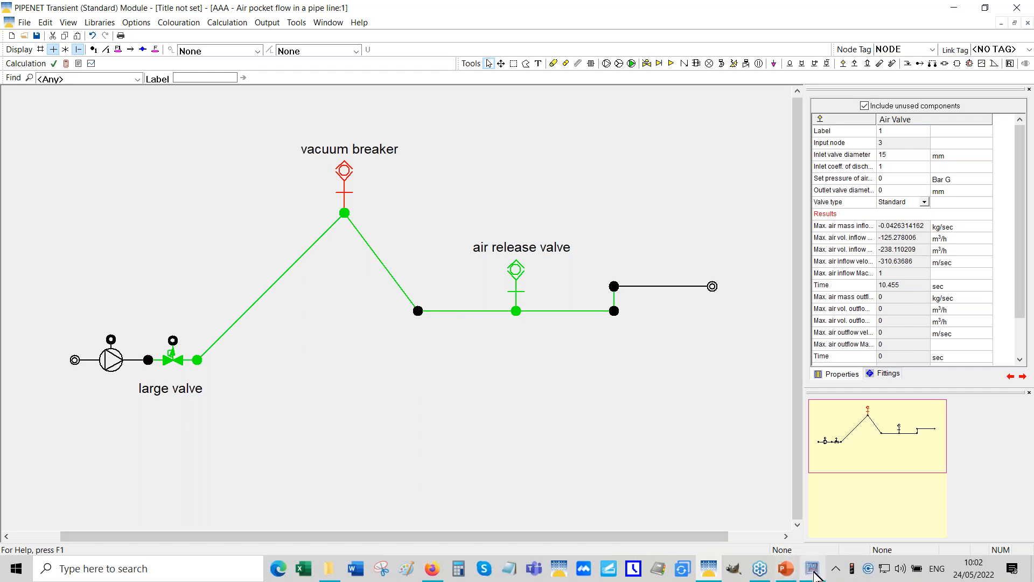
pyautogui.click(814, 571)
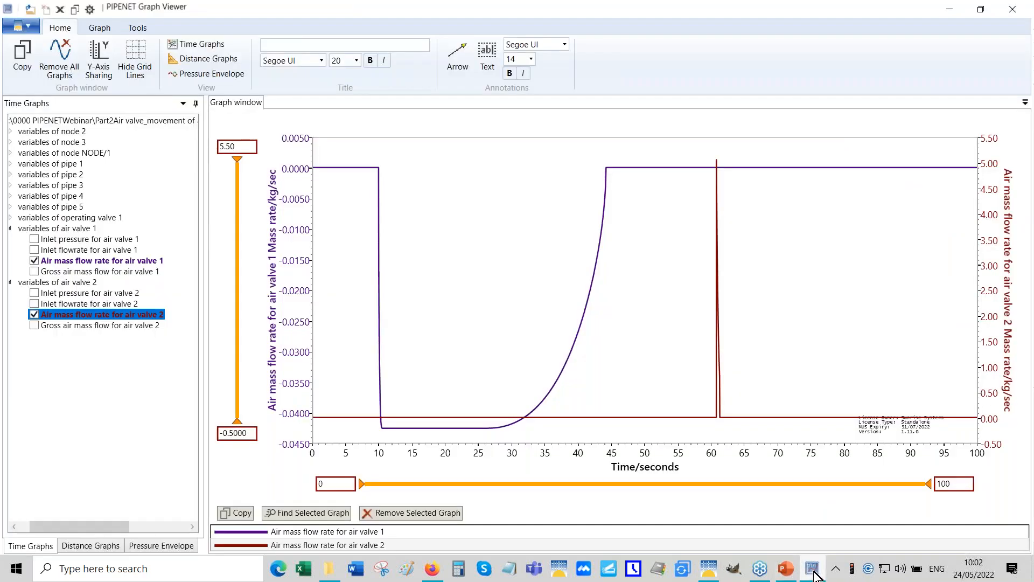
pyautogui.click(11, 282)
pyautogui.click(11, 229)
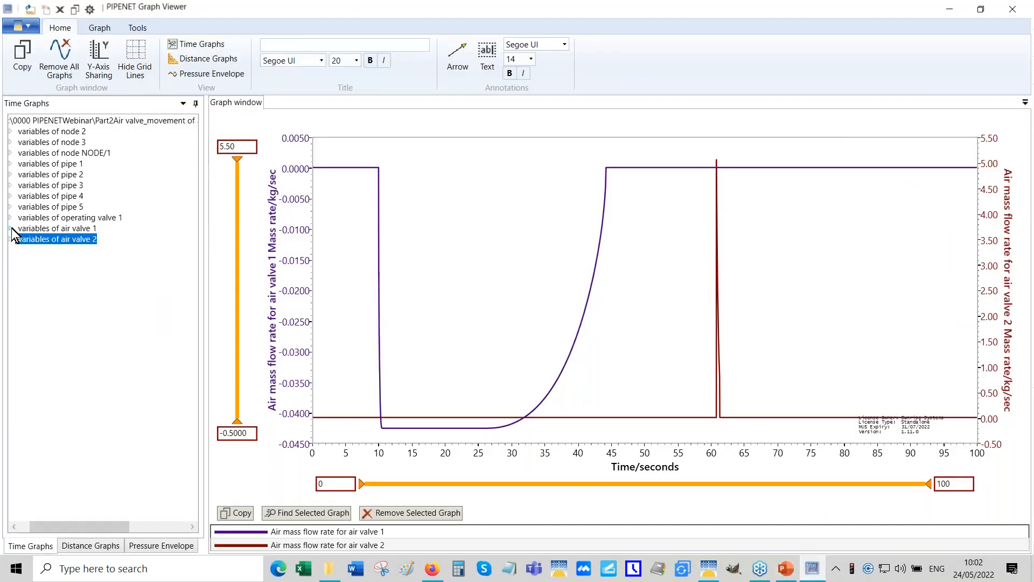
pyautogui.click(11, 132)
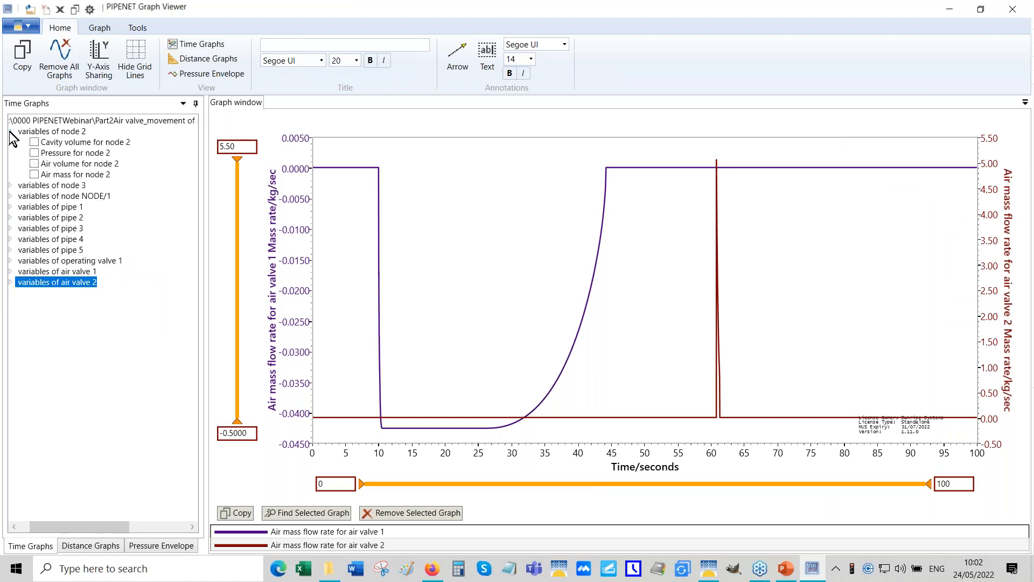
pyautogui.click(34, 164)
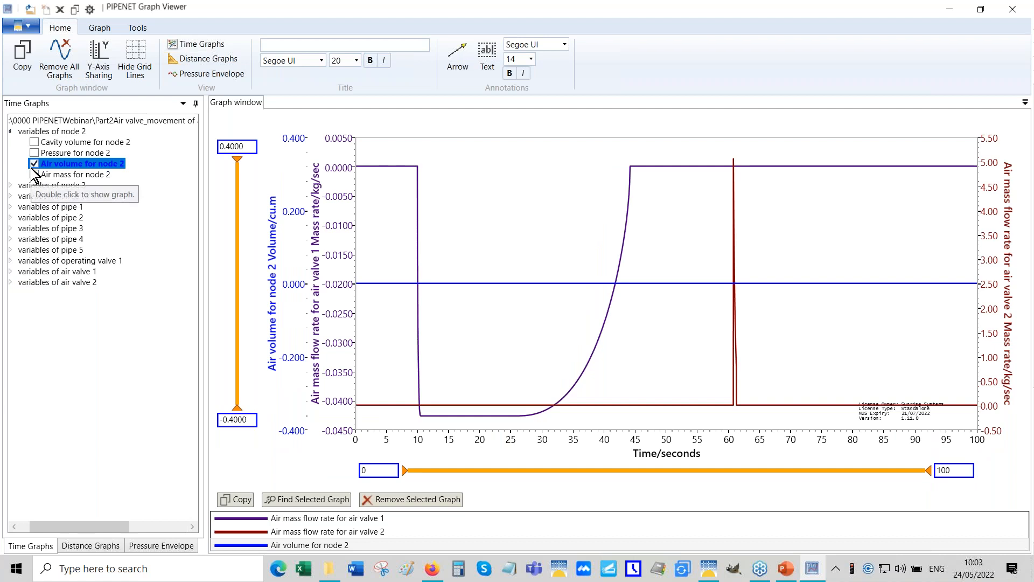
pyautogui.click(12, 133)
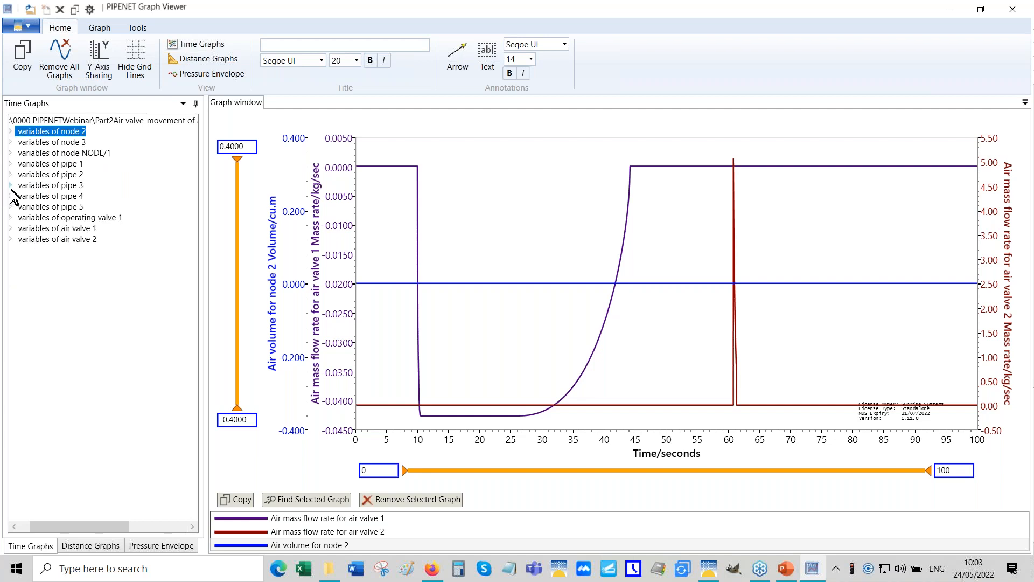
pyautogui.click(310, 546)
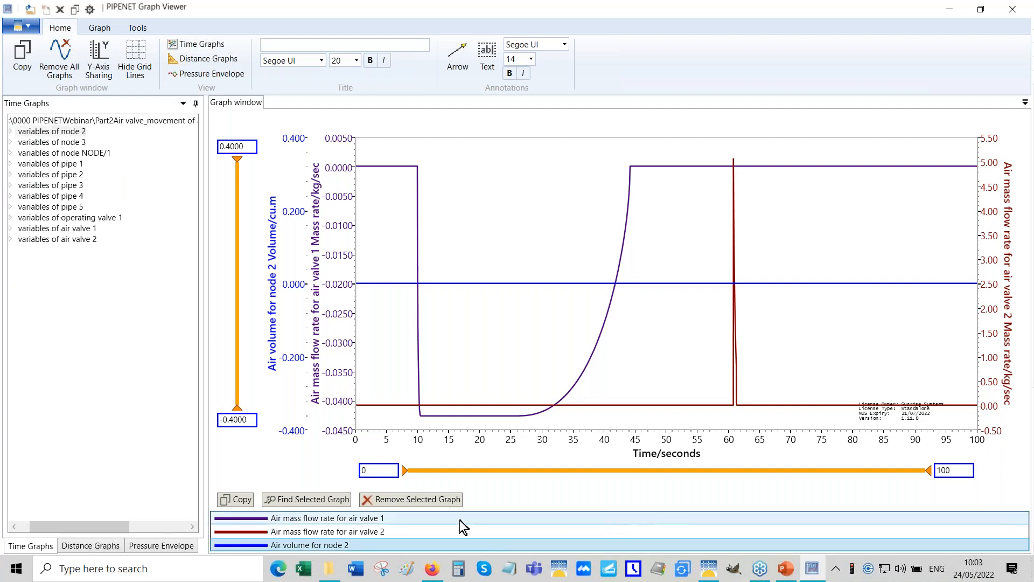
pyautogui.click(393, 499)
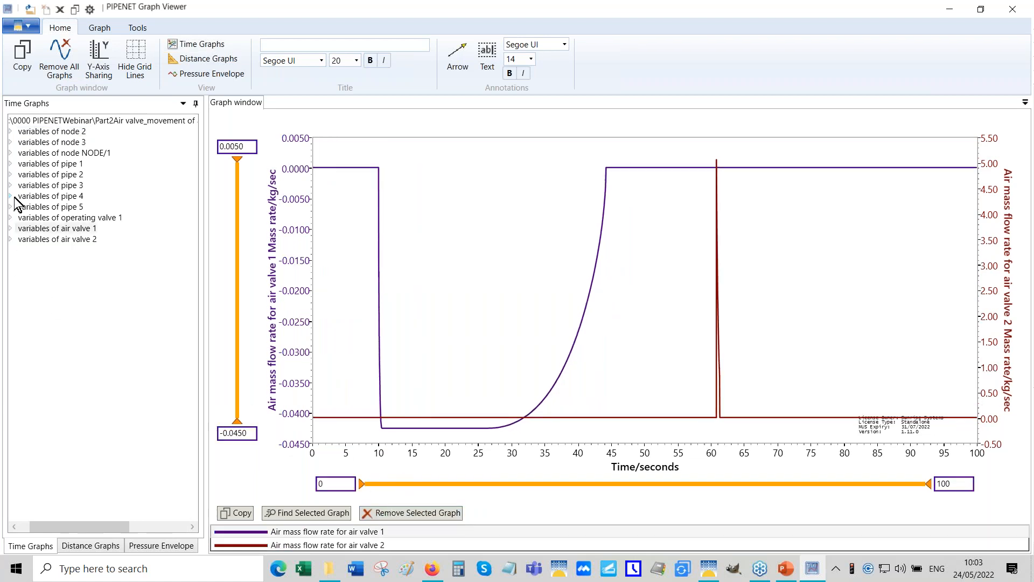
# - Add the volume of air for pipe 2 to the graph, and compare it with the network schematic in PIPENET Transient
pyautogui.click(12, 174)
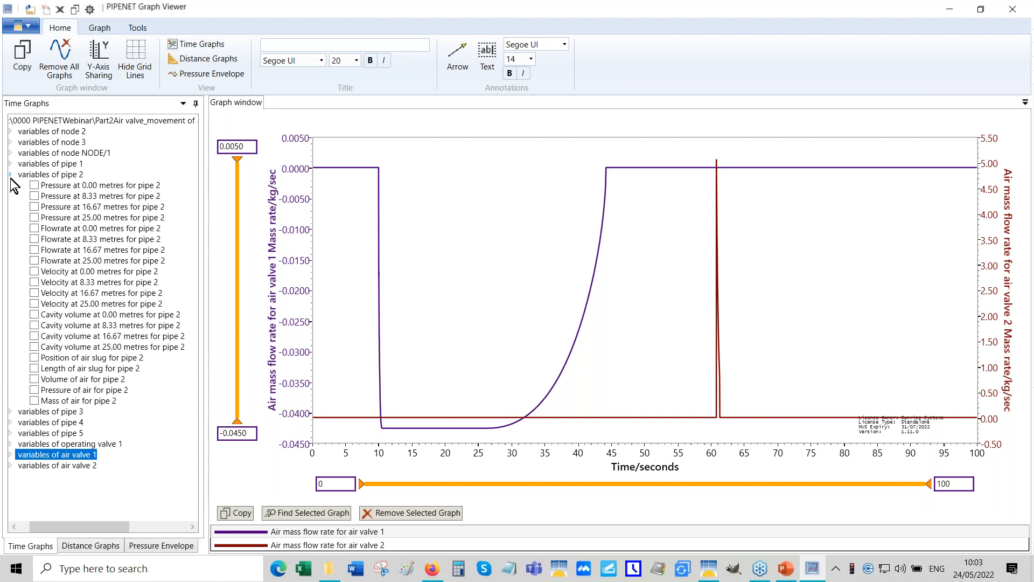
pyautogui.click(34, 379)
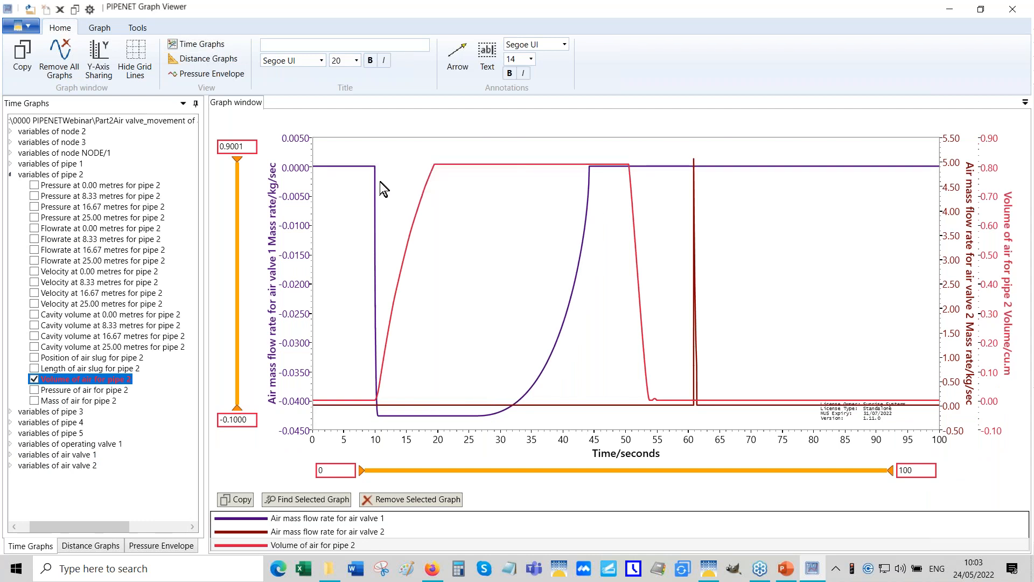
pyautogui.click(376, 402)
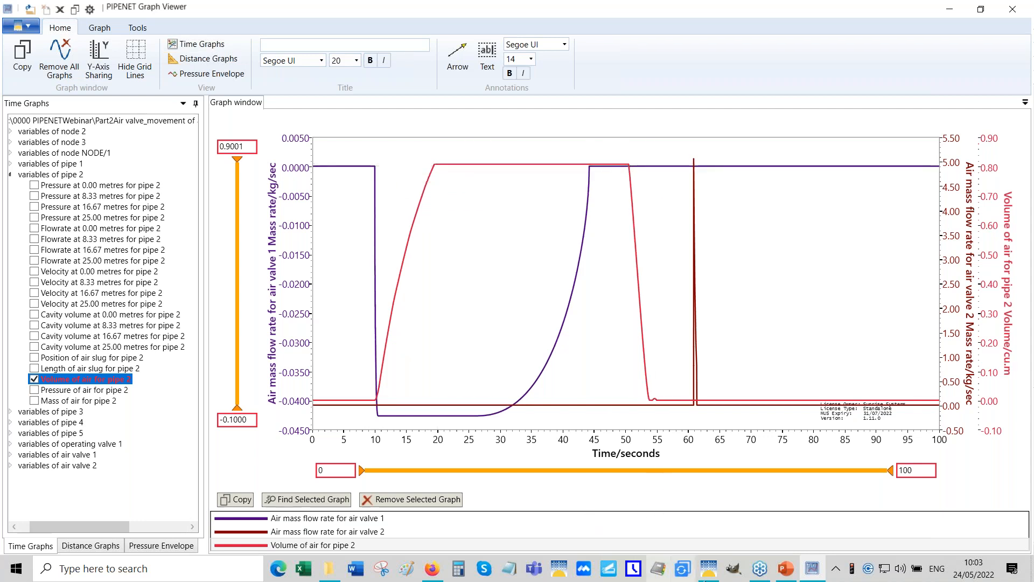
pyautogui.moveTo(708, 575)
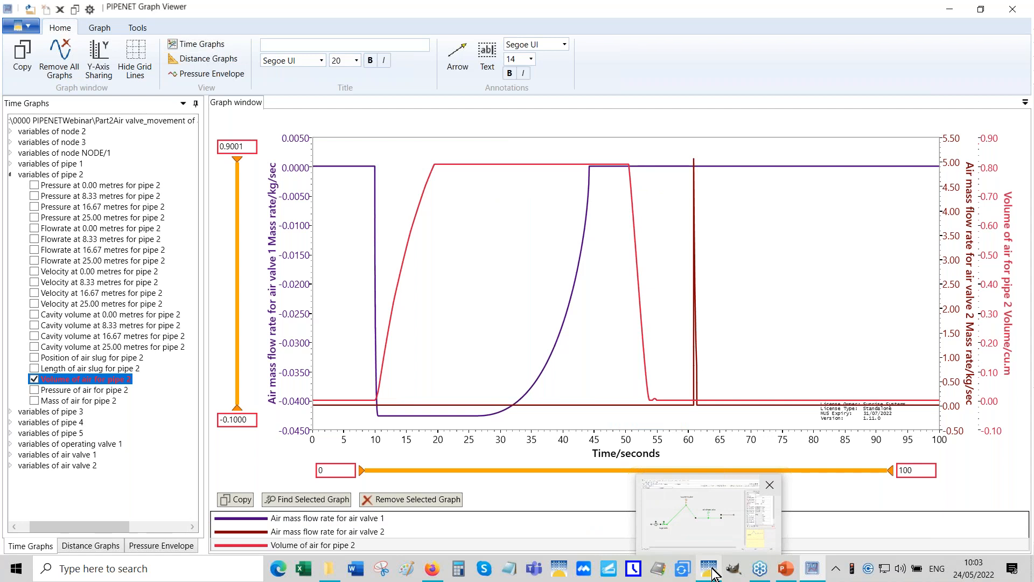
pyautogui.click(686, 536)
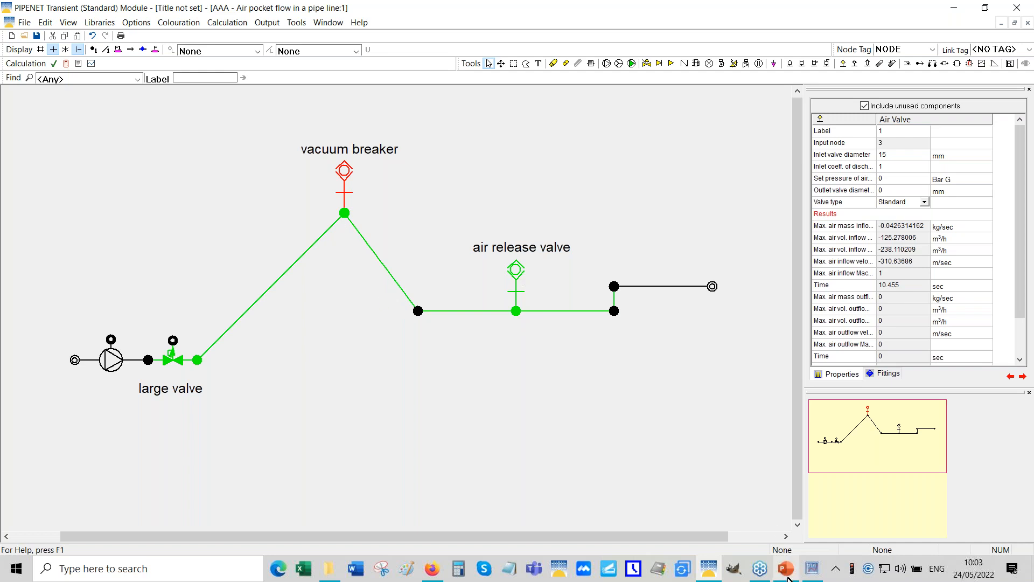
# - Back in the Graph Viewer, add the volume of air for pipe 3 to the graph
pyautogui.click(812, 569)
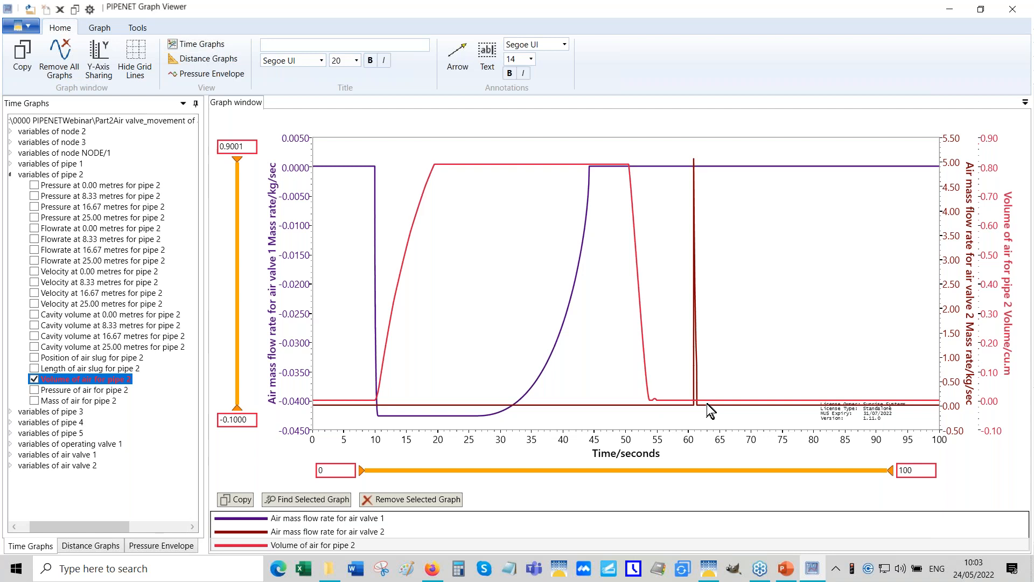
pyautogui.click(10, 174)
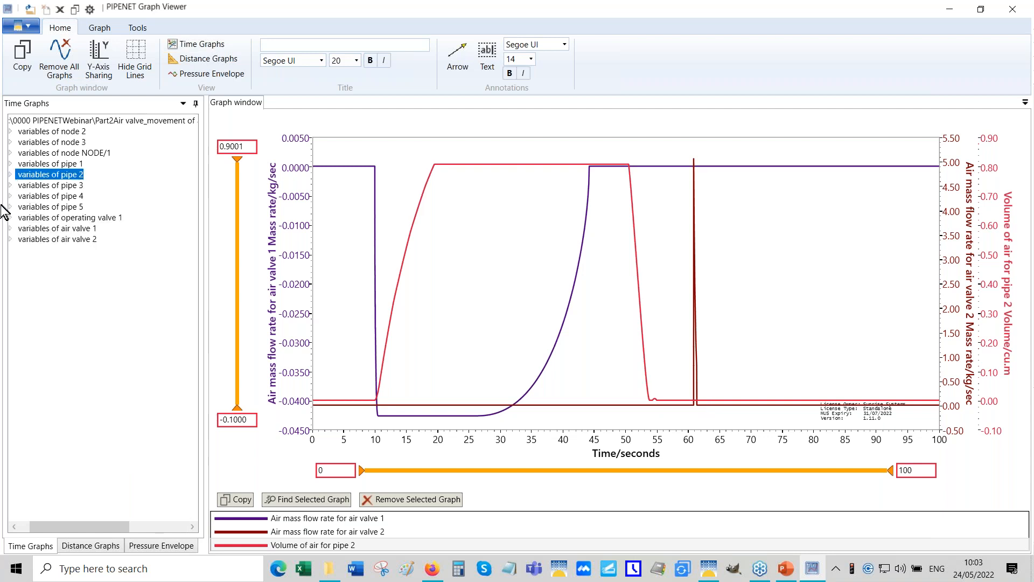
pyautogui.click(10, 185)
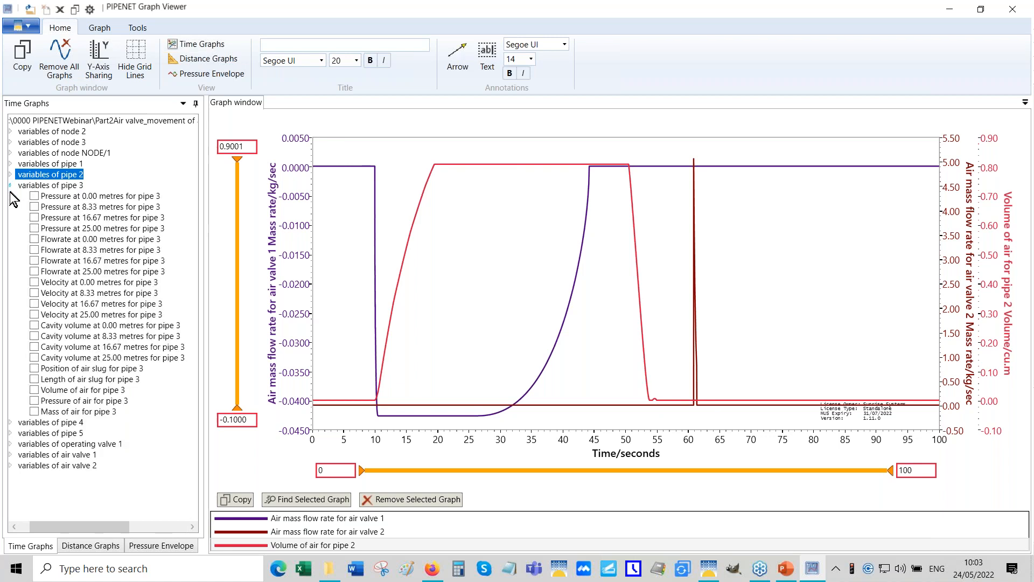
pyautogui.click(34, 389)
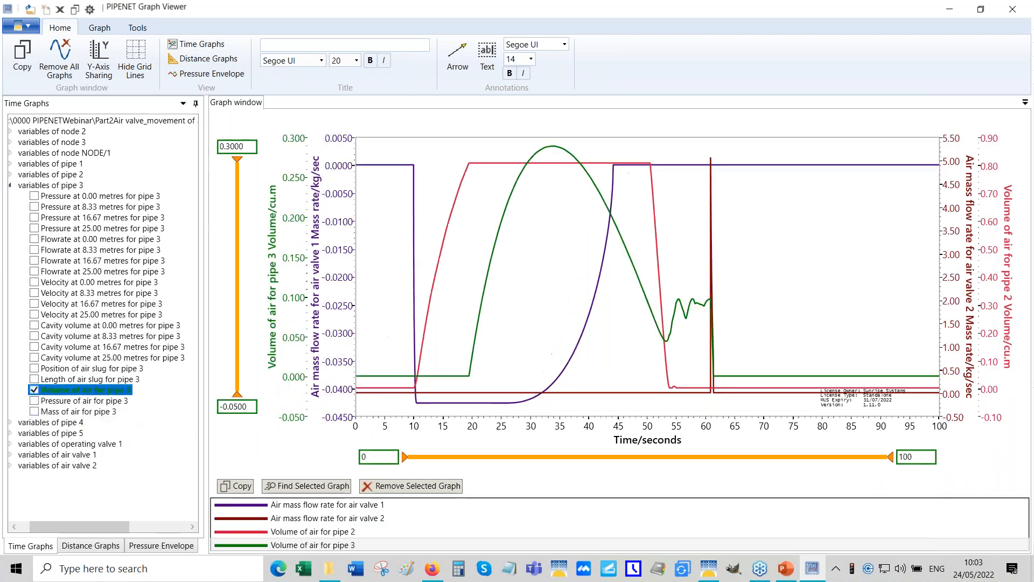
# - Read where the pipe 3 air volume starts rising, and the start and end of the pipe 2 air volume's rise
pyautogui.click(469, 376)
pyautogui.click(468, 376)
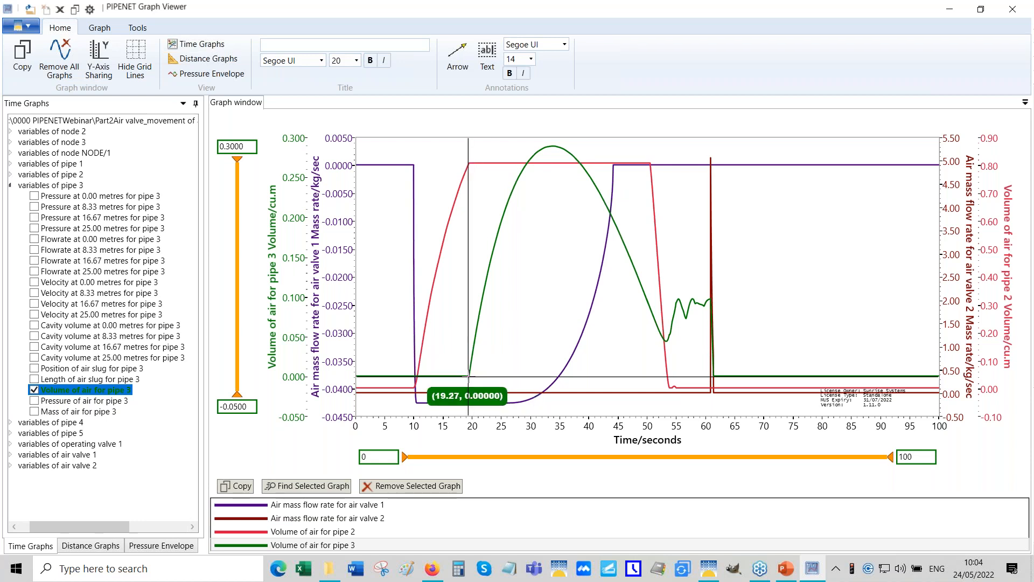
pyautogui.moveTo(469, 376); pyautogui.dragTo(471, 373)
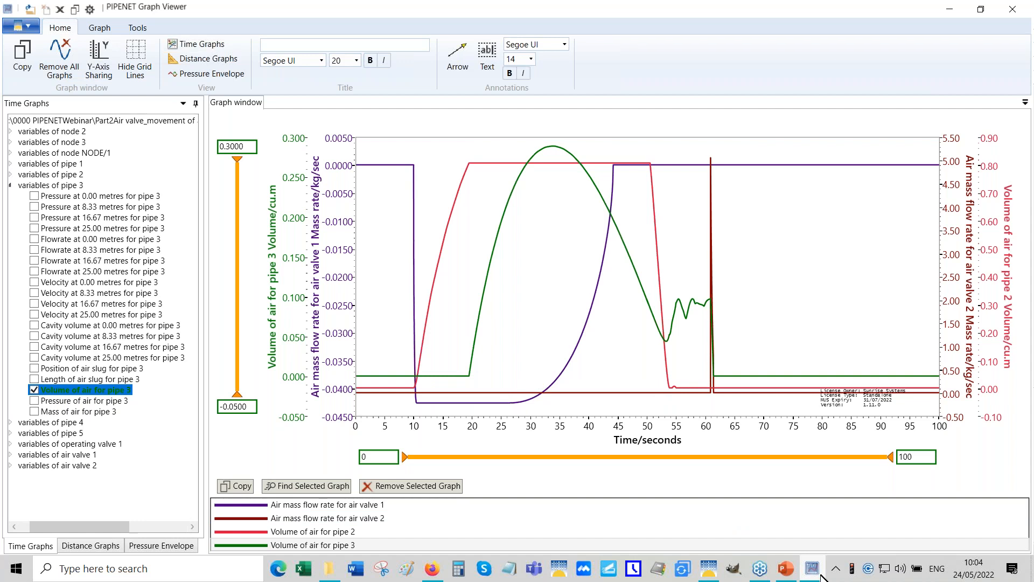
pyautogui.click(469, 163)
pyautogui.moveTo(470, 163); pyautogui.dragTo(469, 164)
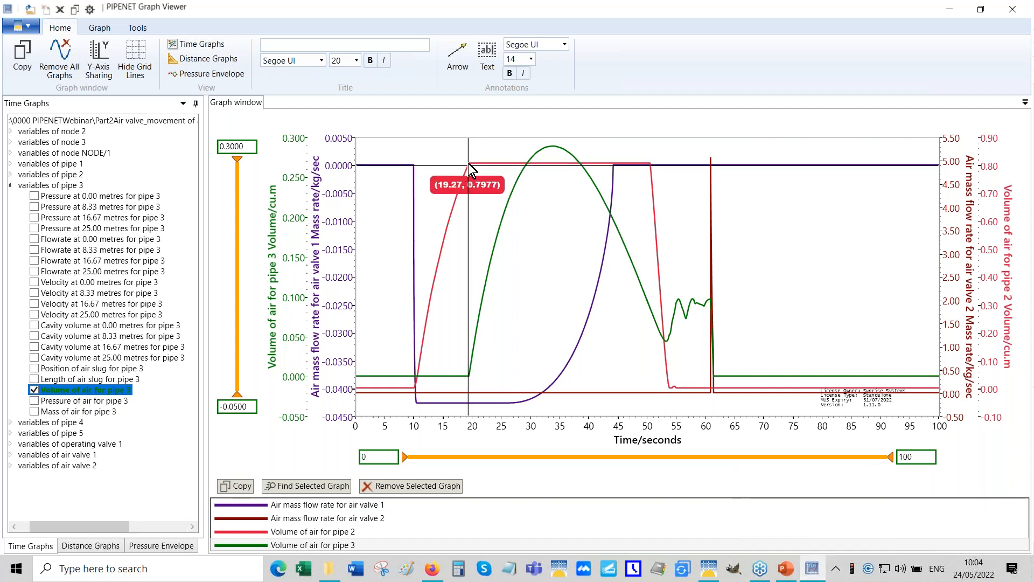
pyautogui.moveTo(415, 392)
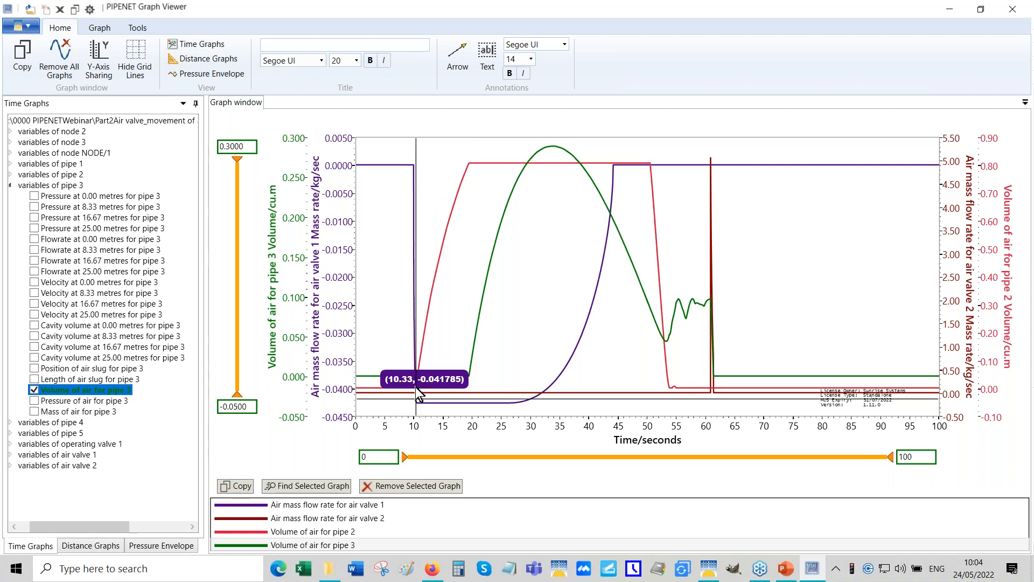
pyautogui.moveTo(461, 183)
pyautogui.moveTo(468, 164)
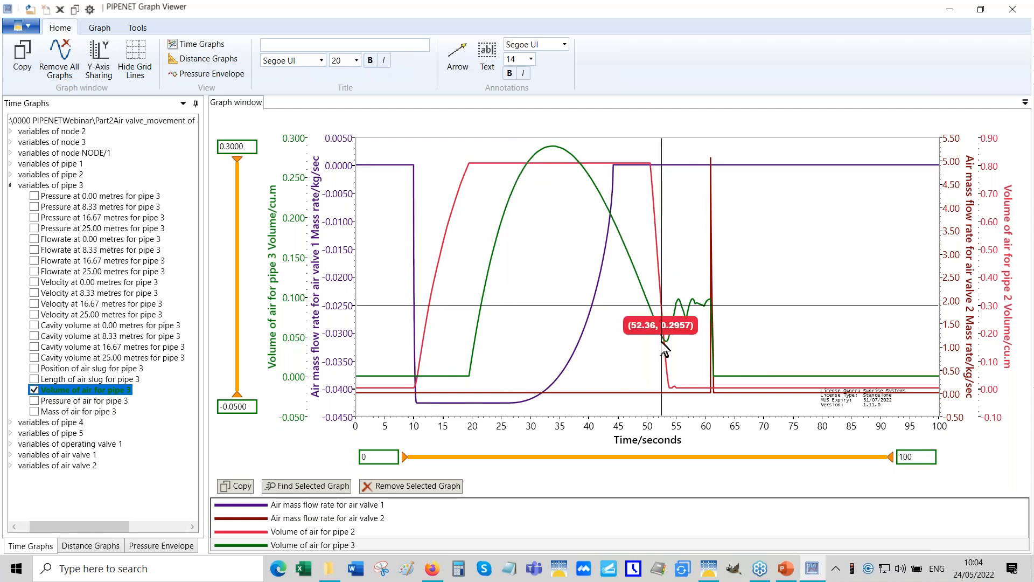
# - Read points along the falling pipe 3 air volume curve, at its local minimum and around its final drop to zero
pyautogui.click(384, 505)
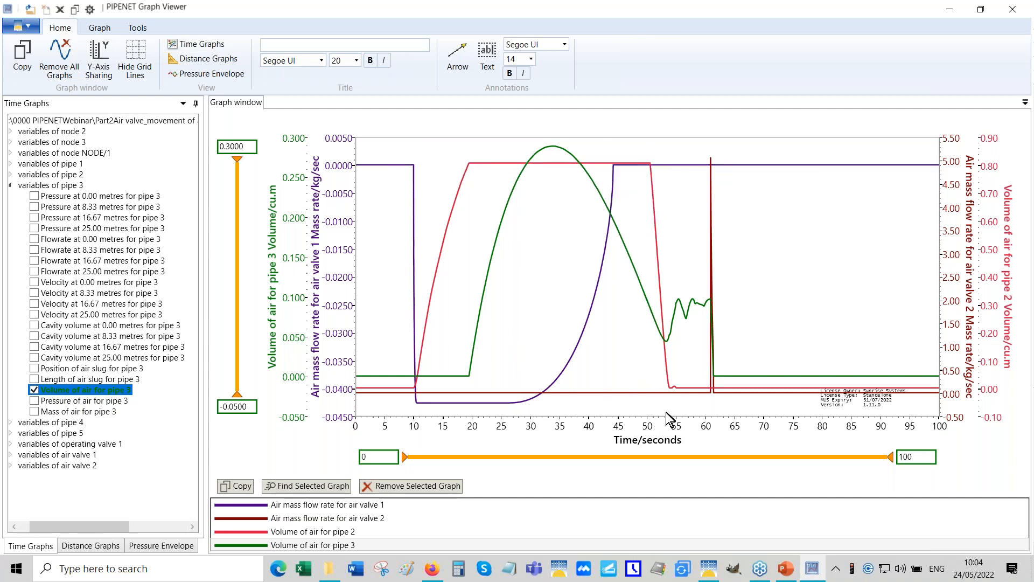
pyautogui.moveTo(664, 384)
pyautogui.click(630, 256)
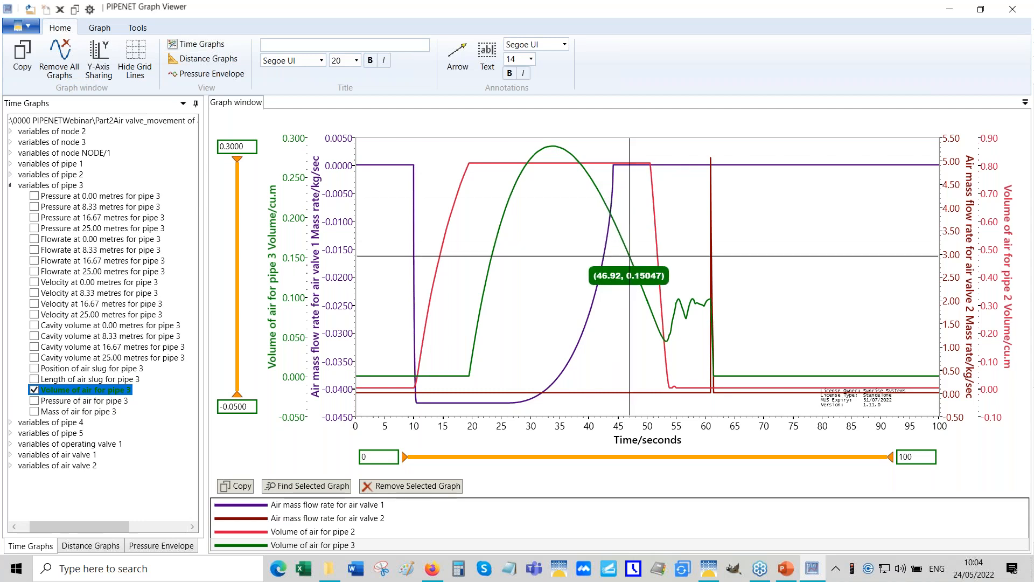
pyautogui.click(668, 339)
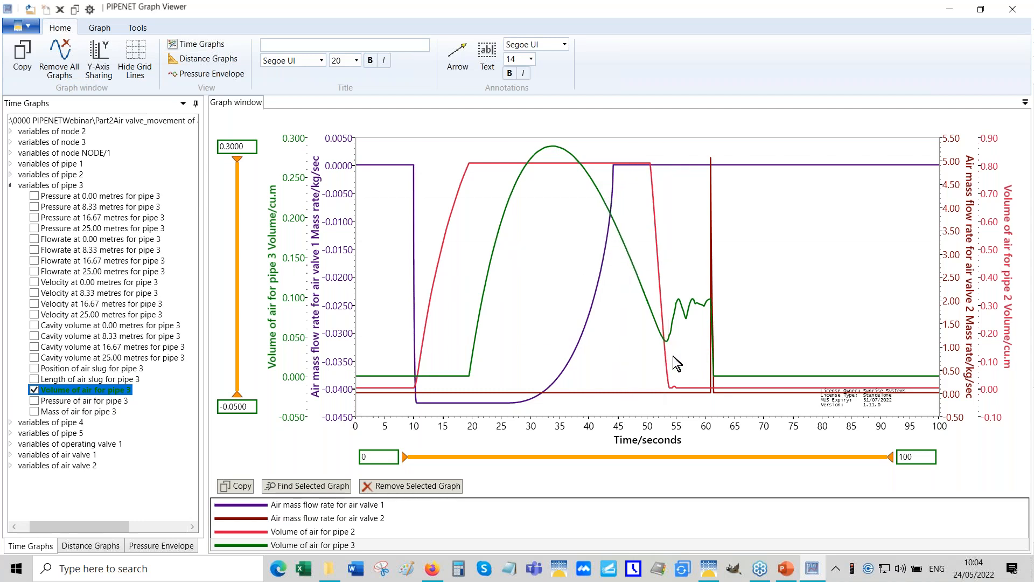
pyautogui.click(711, 301)
pyautogui.click(724, 382)
pyautogui.click(738, 381)
# - Close the Graph Viewer and open "AAA - Air valve vs vacuum breaker comparison" from the Part3Air valve and vacuum breakers folder, without saving the current network
pyautogui.click(1011, 10)
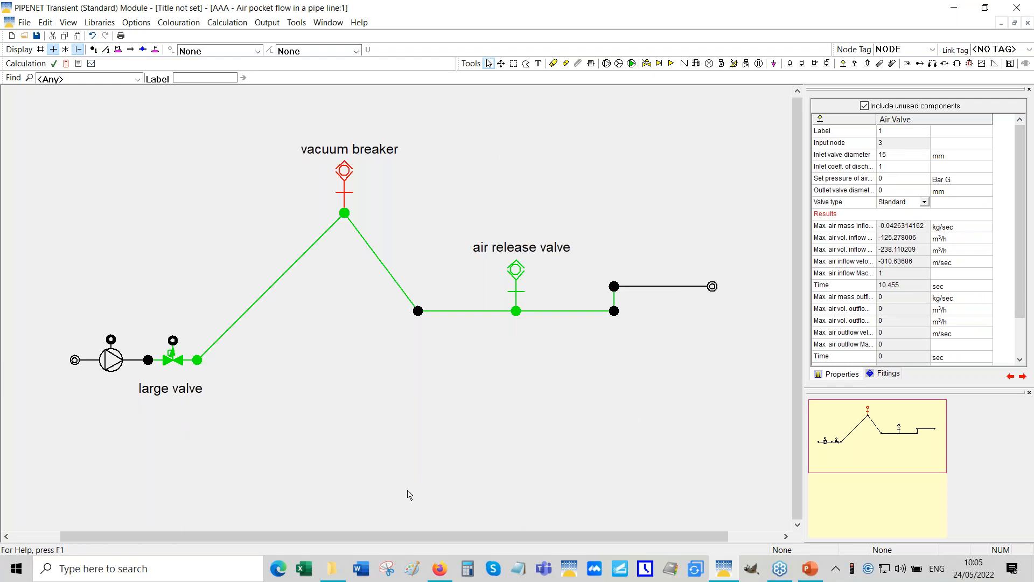
pyautogui.click(24, 36)
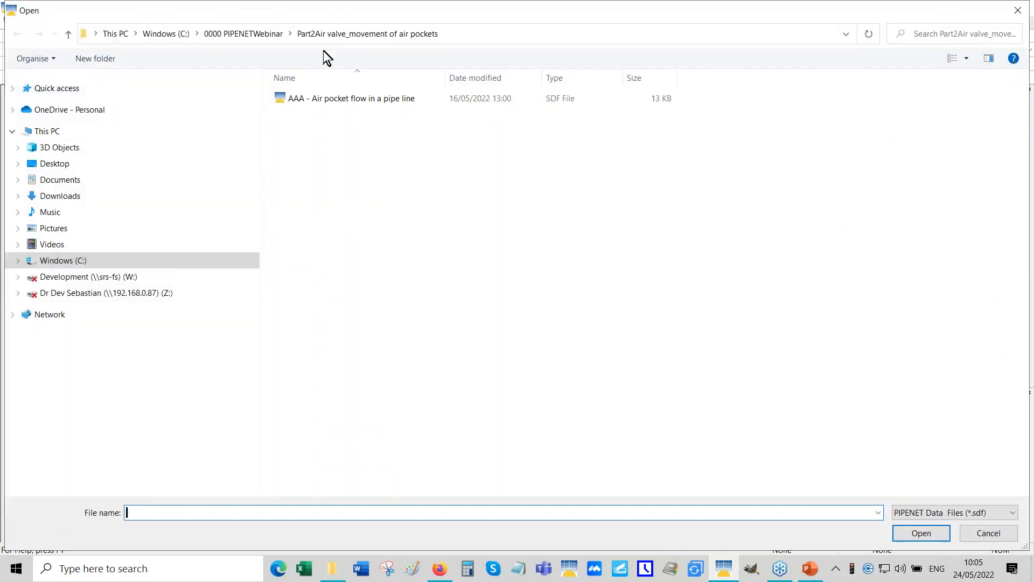
pyautogui.click(257, 34)
pyautogui.doubleClick(315, 128)
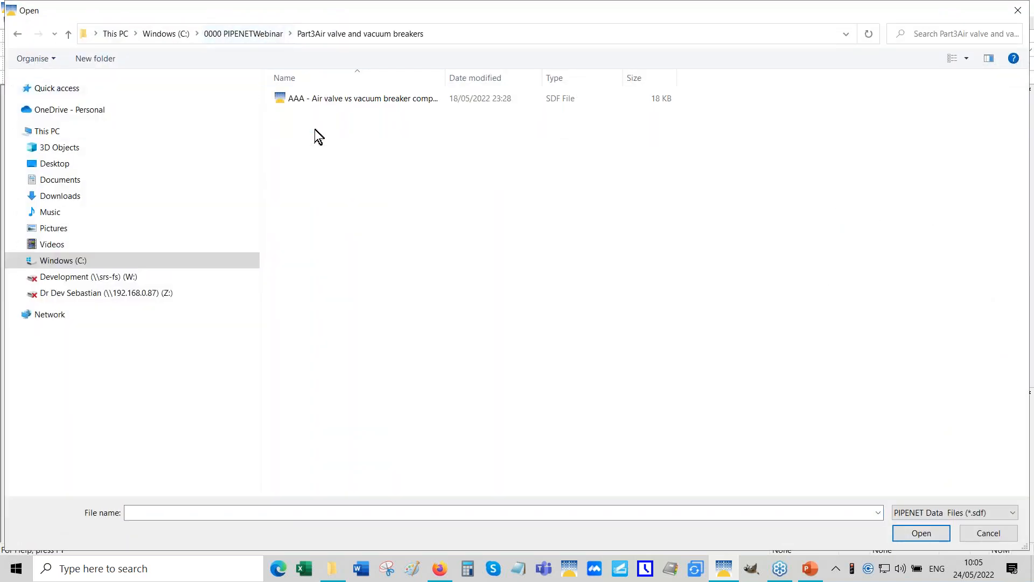
pyautogui.doubleClick(357, 98)
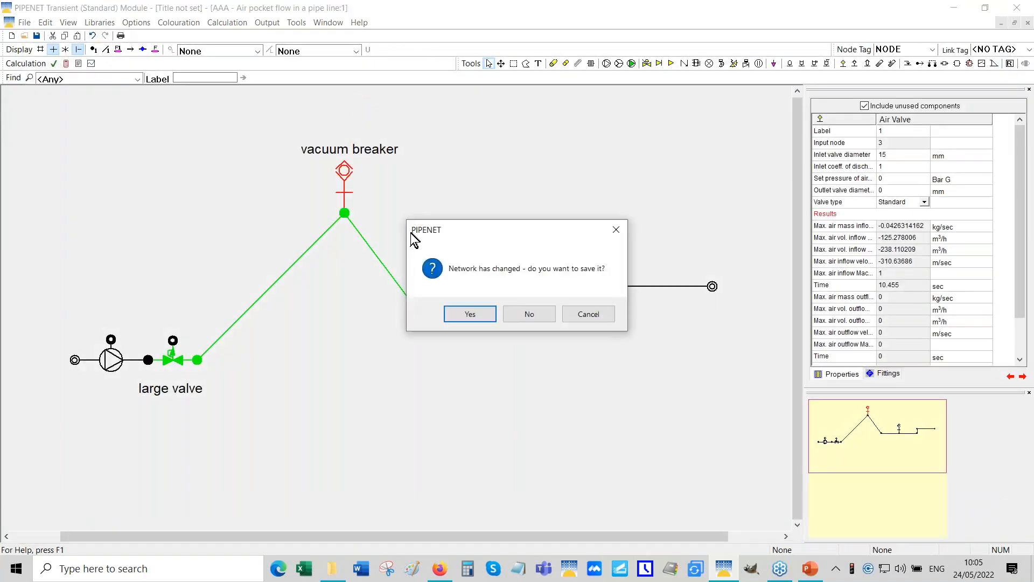
pyautogui.click(515, 315)
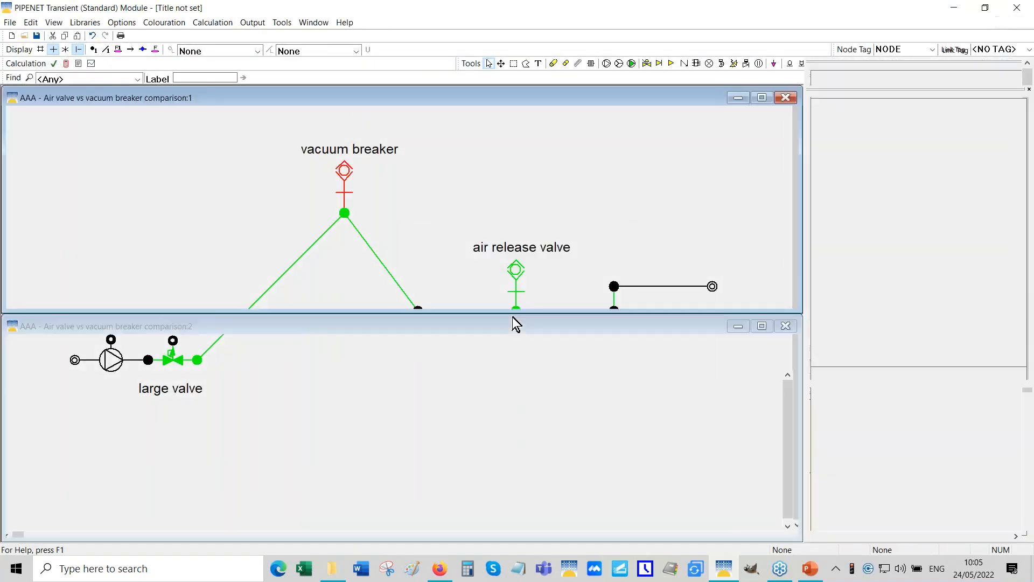
# - Maximise the first schematic window, scaled to fit, and inspect the properties of air valve 1 and vacuum breaker 1
pyautogui.click(762, 97)
pyautogui.rightClick(286, 201)
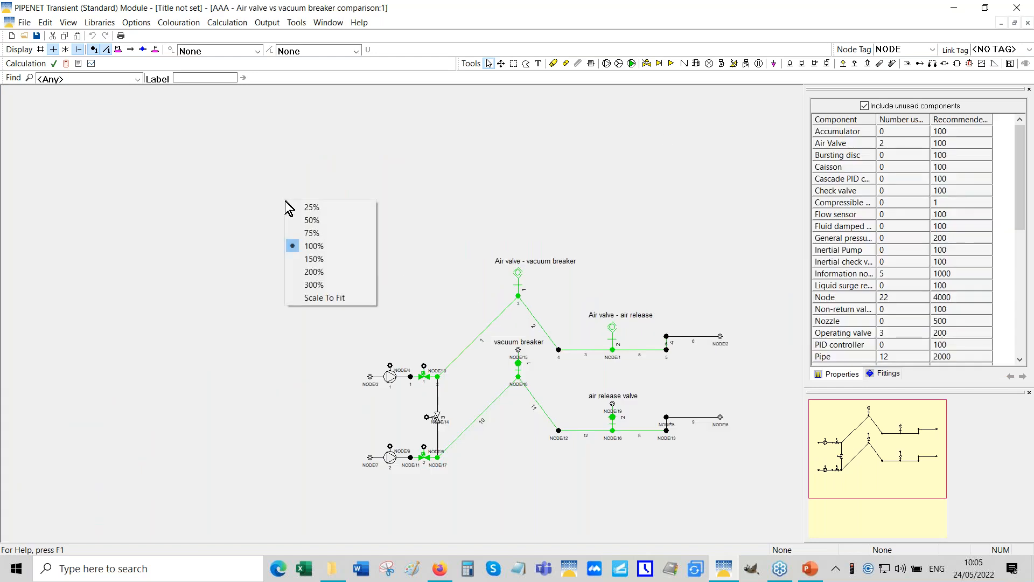
pyautogui.click(320, 298)
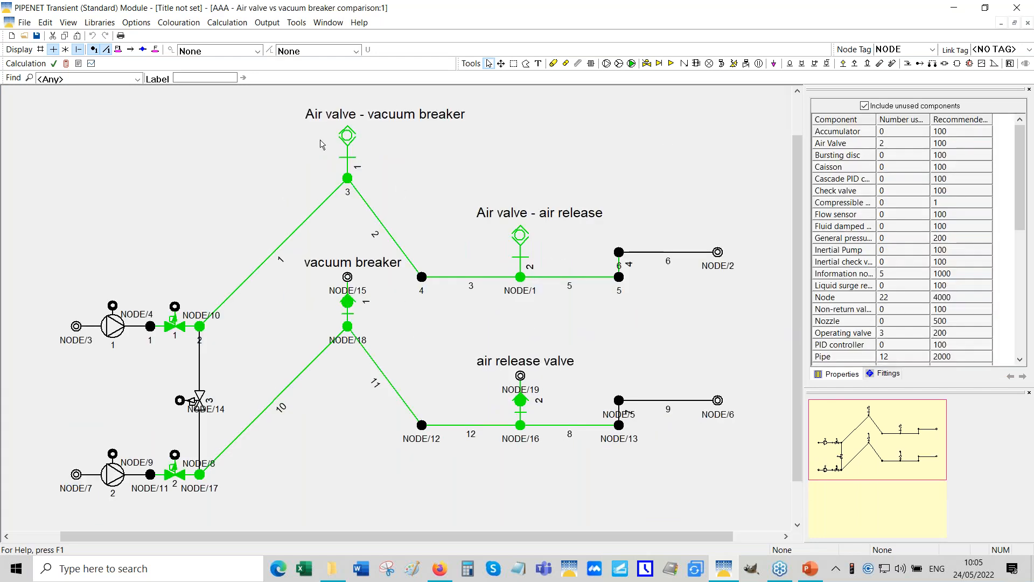
pyautogui.click(348, 174)
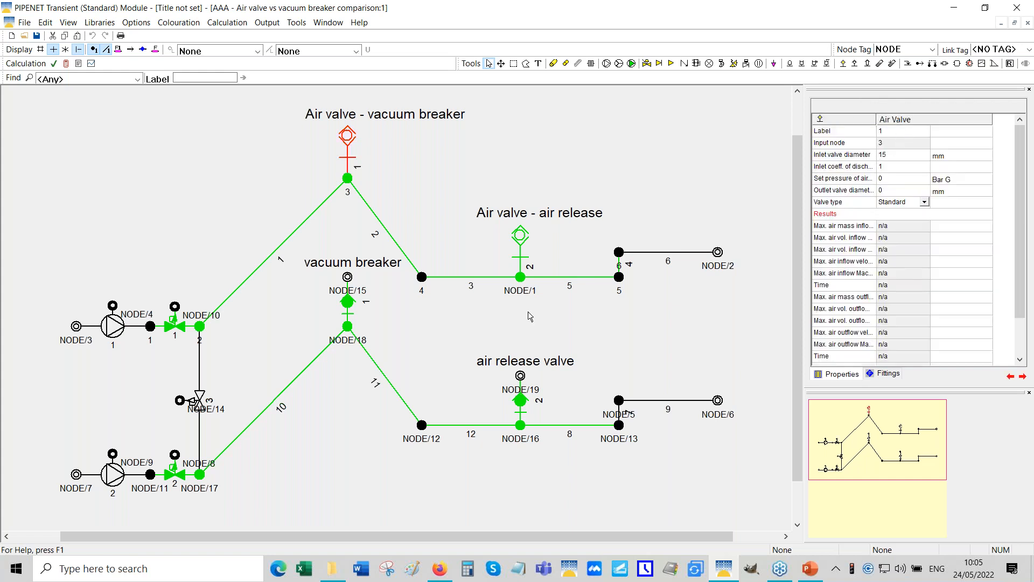
pyautogui.click(347, 321)
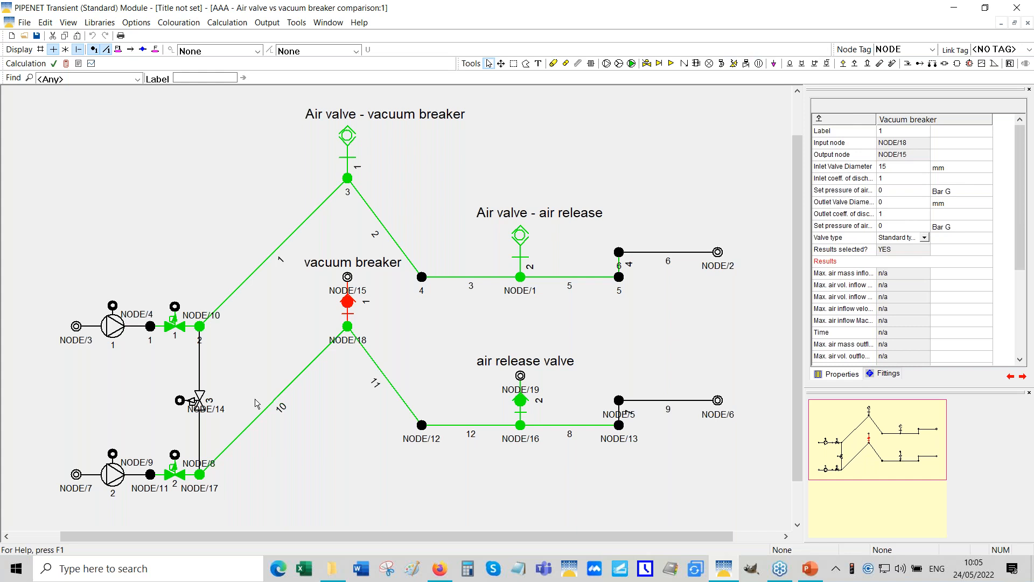
# - Run the transient calculation with the existing output options, writing to the model's own folder, and close the calculator when it finishes
pyautogui.click(65, 63)
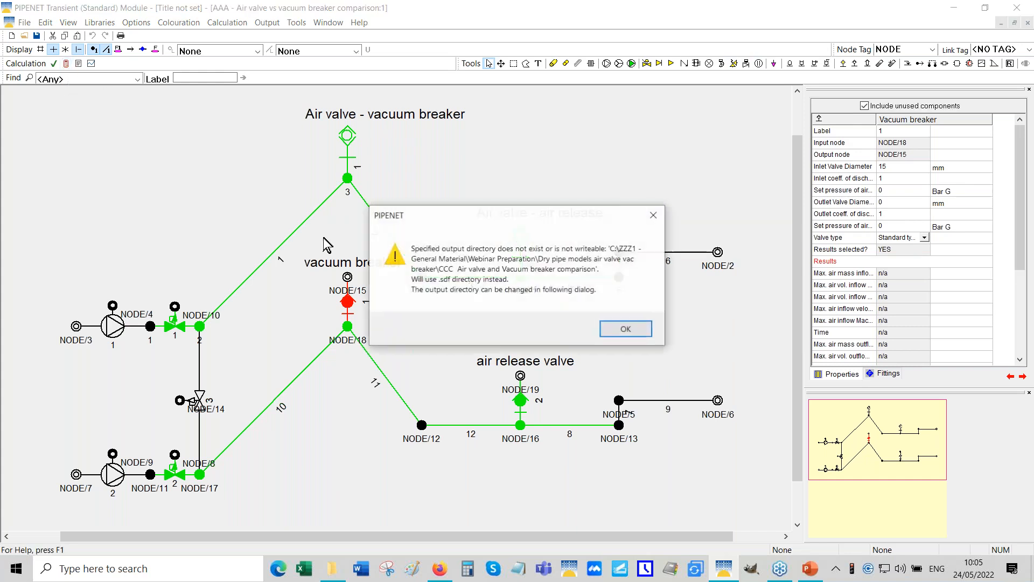
pyautogui.click(626, 329)
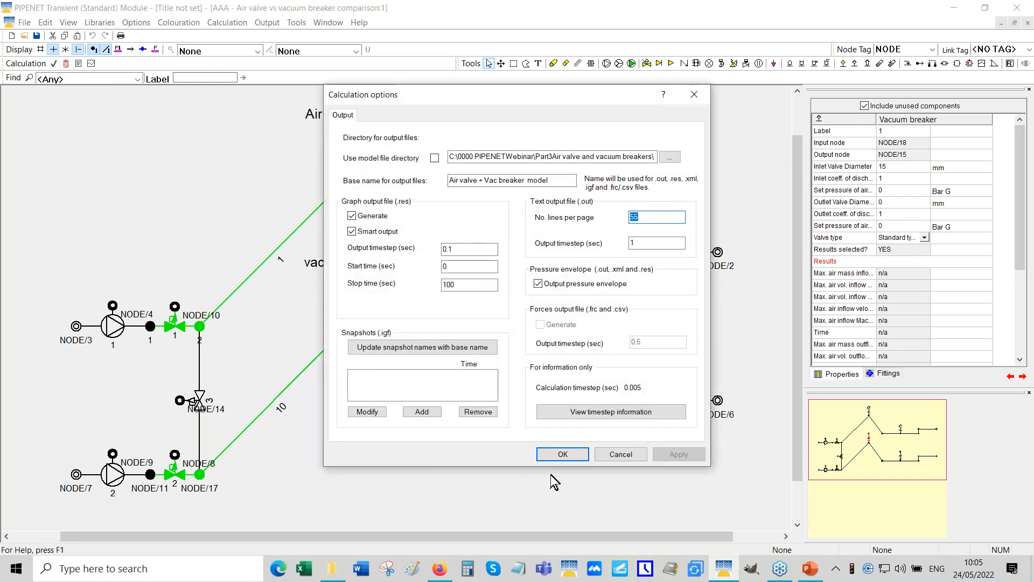
pyautogui.click(561, 454)
pyautogui.click(556, 329)
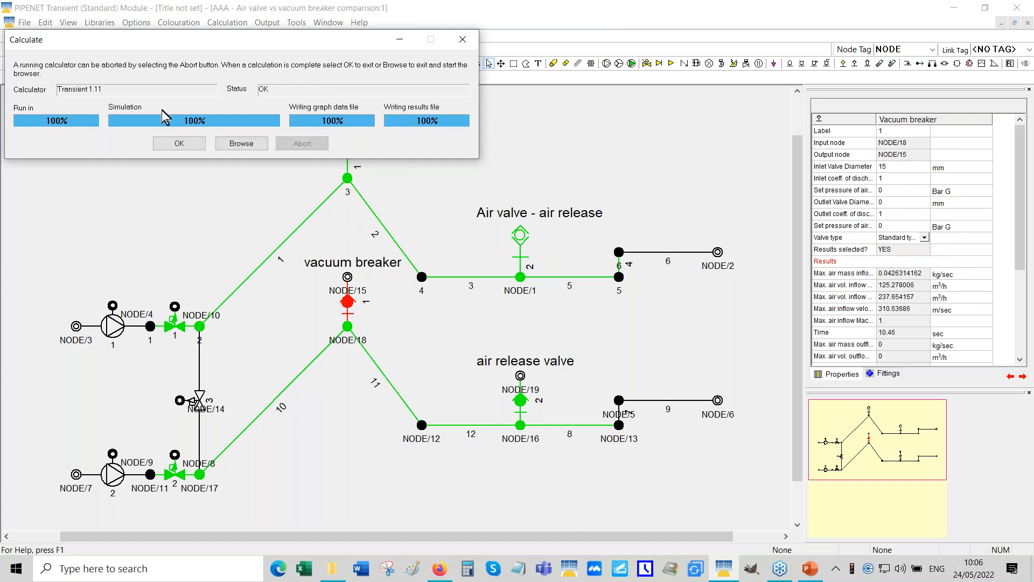
pyautogui.click(167, 143)
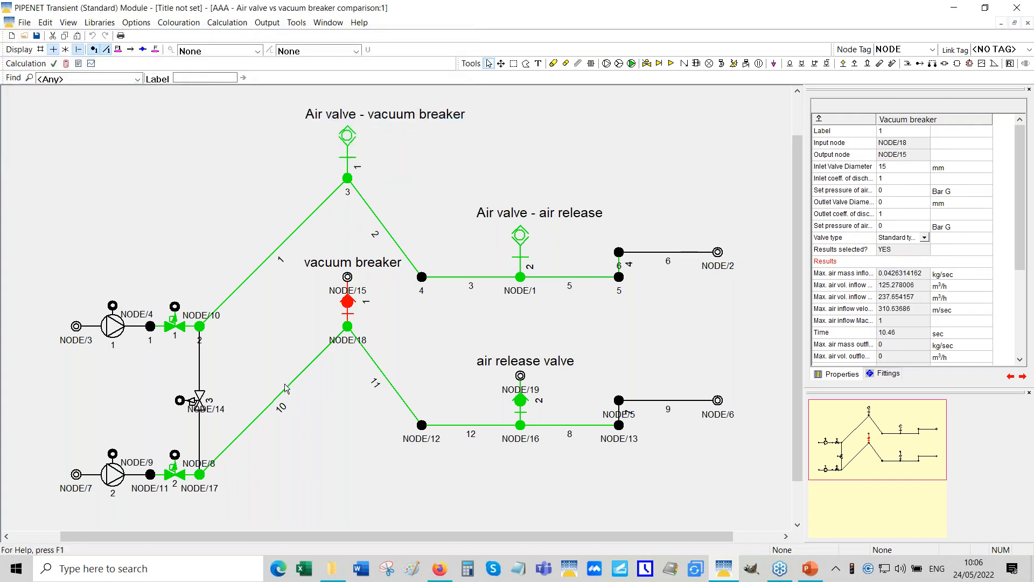
# - Open the results in the Graph Viewer and plot the cavity volume at 0.00 metres for pipe 1
pyautogui.click(92, 64)
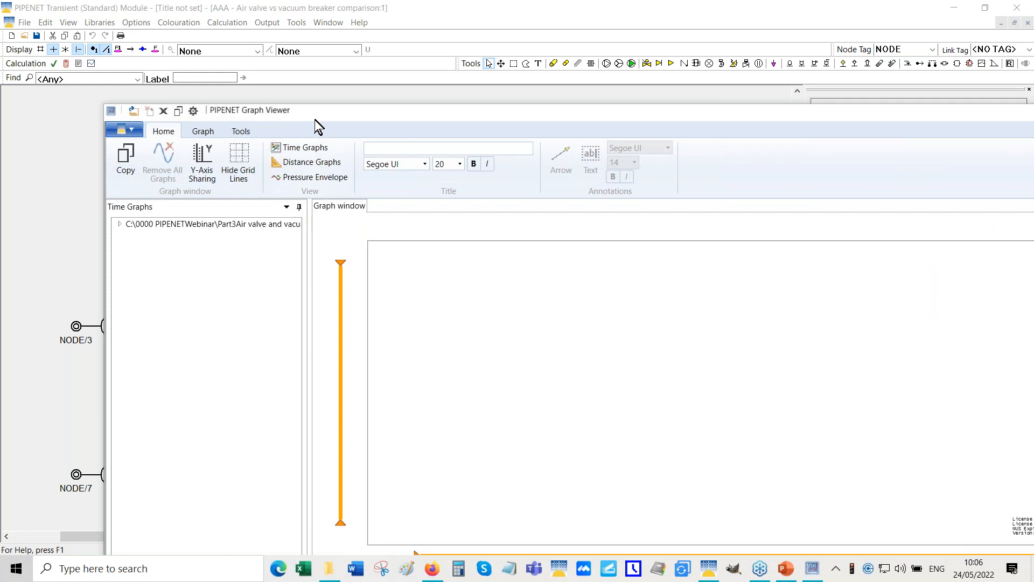
pyautogui.moveTo(316, 121); pyautogui.dragTo(593, 502)
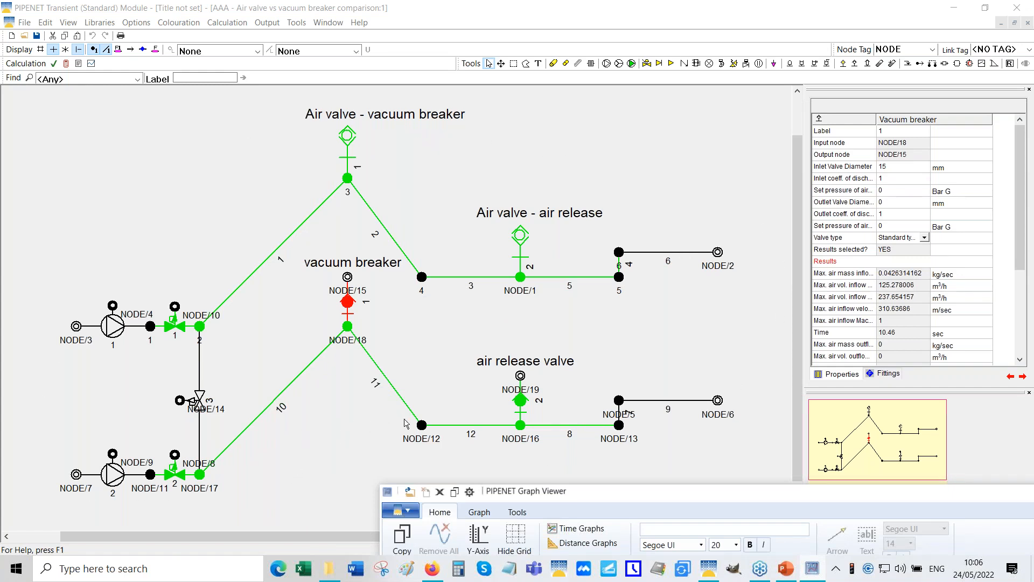
pyautogui.moveTo(644, 493); pyautogui.dragTo(344, 78)
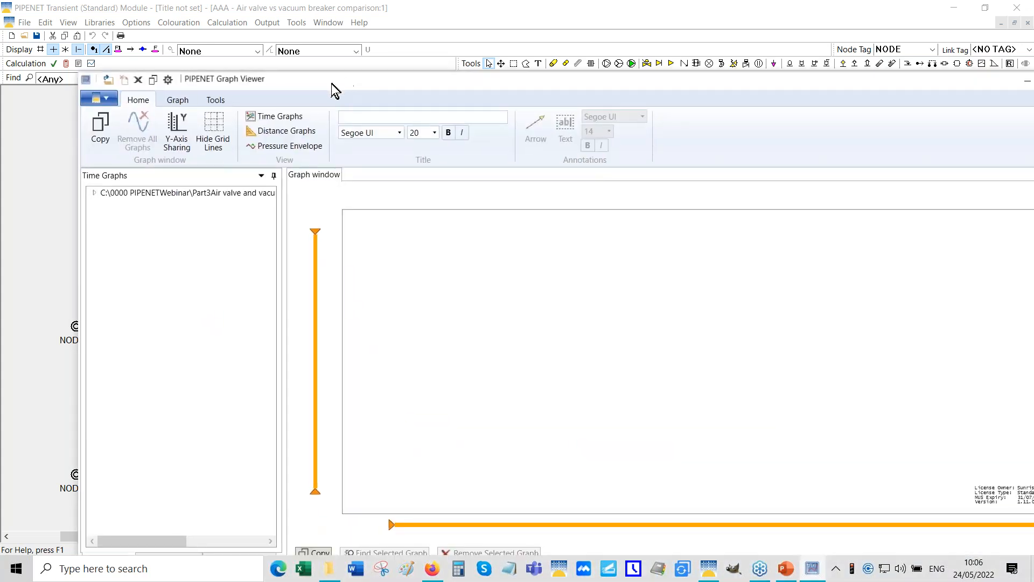
pyautogui.click(94, 194)
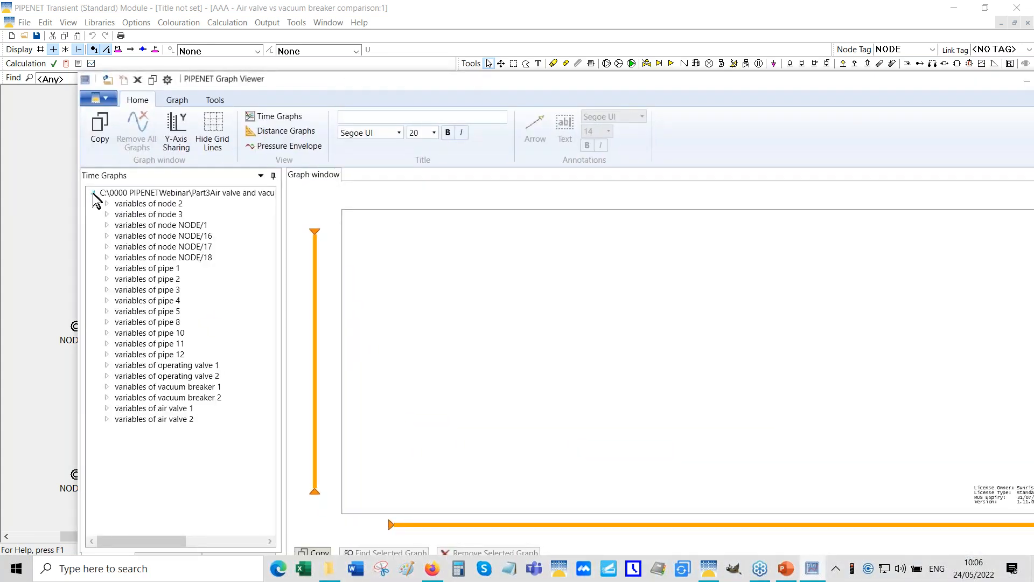
pyautogui.click(108, 268)
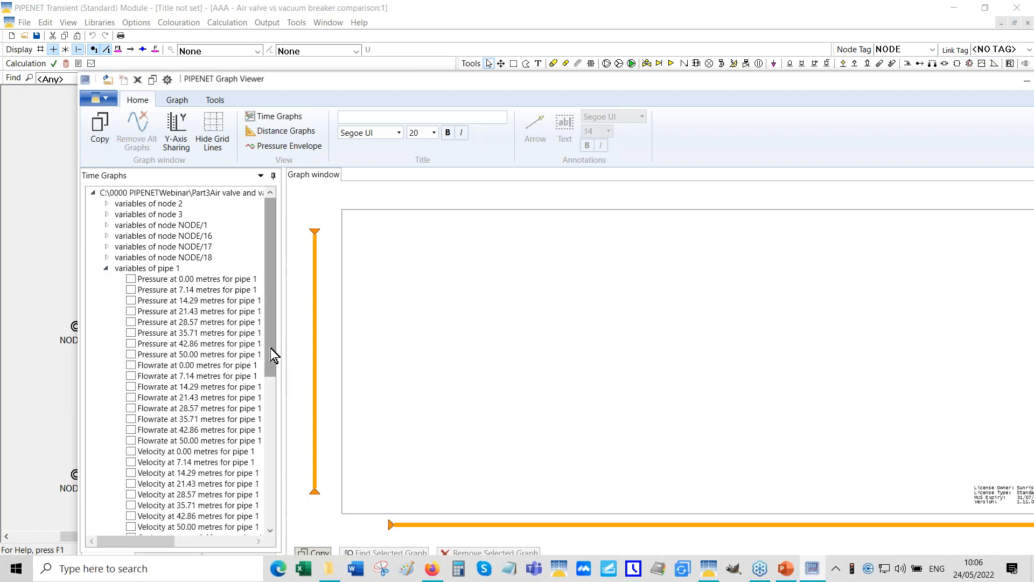
pyautogui.moveTo(271, 348); pyautogui.dragTo(265, 375)
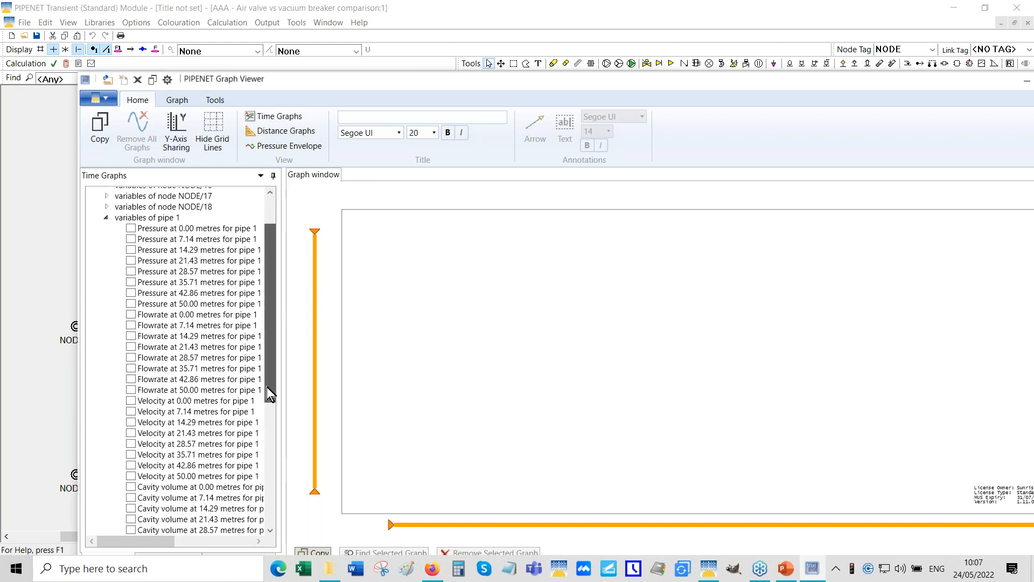
pyautogui.click(131, 487)
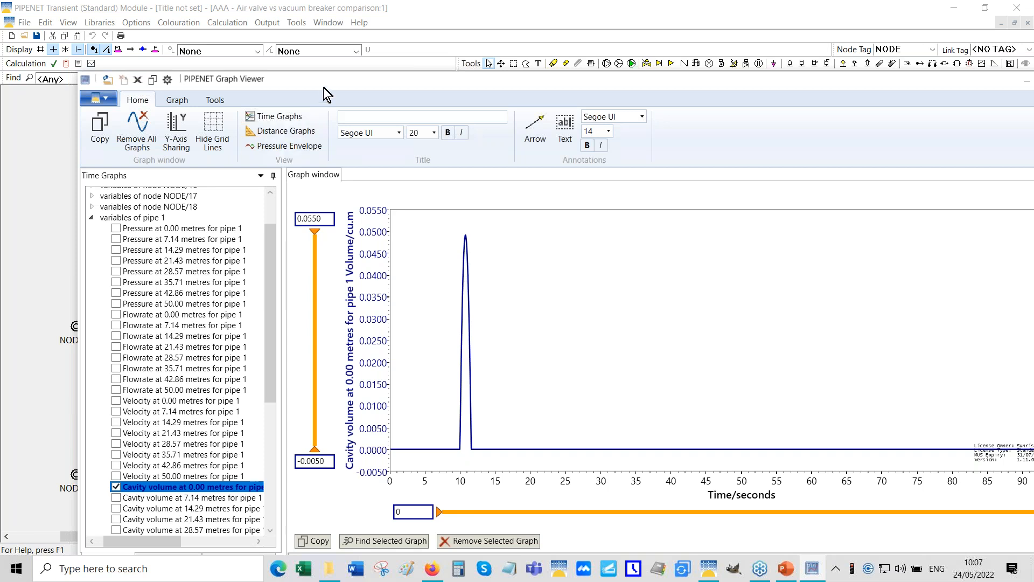
# - Check the schematic behind the graph, add the cavity volume at 0.00 metres for pipe 10, and read its second peak
pyautogui.moveTo(327, 79); pyautogui.dragTo(520, 443)
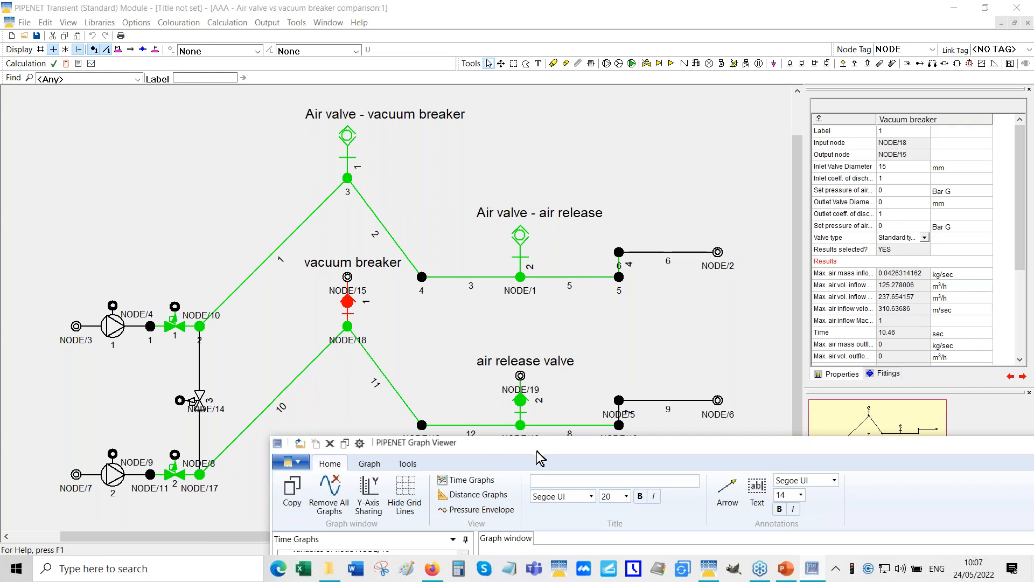
pyautogui.moveTo(533, 452); pyautogui.dragTo(396, 36)
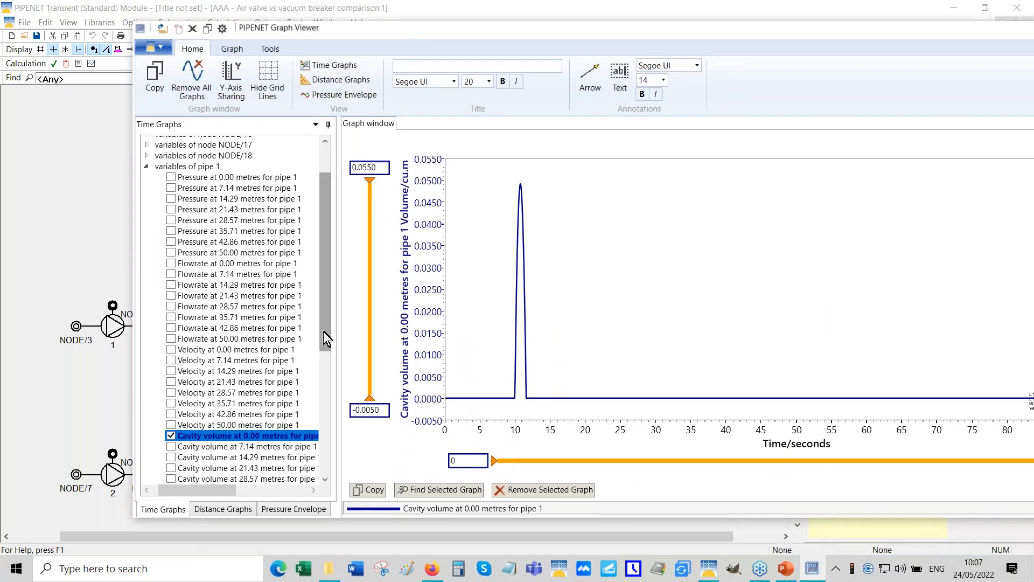
pyautogui.click(146, 167)
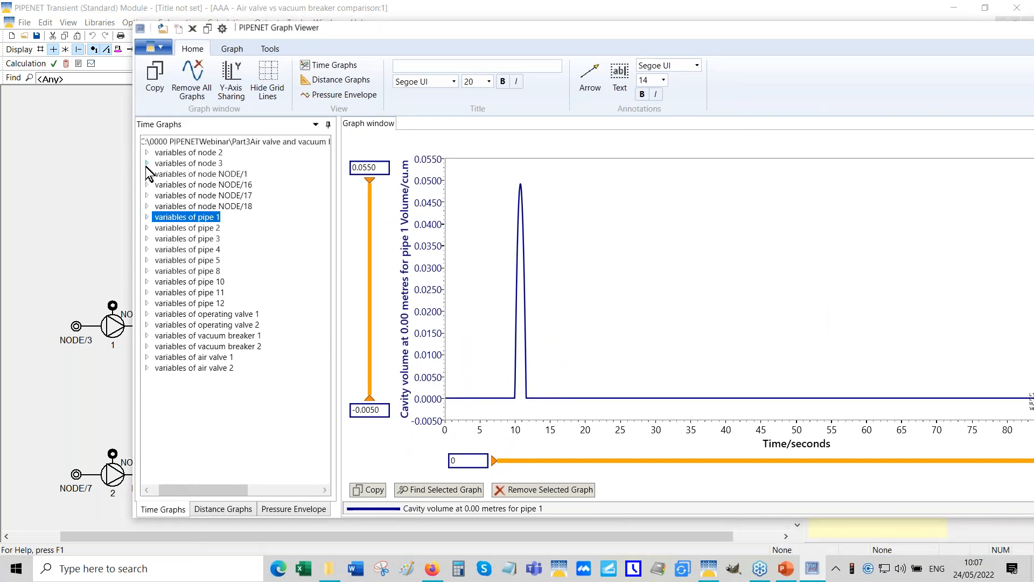
pyautogui.click(147, 282)
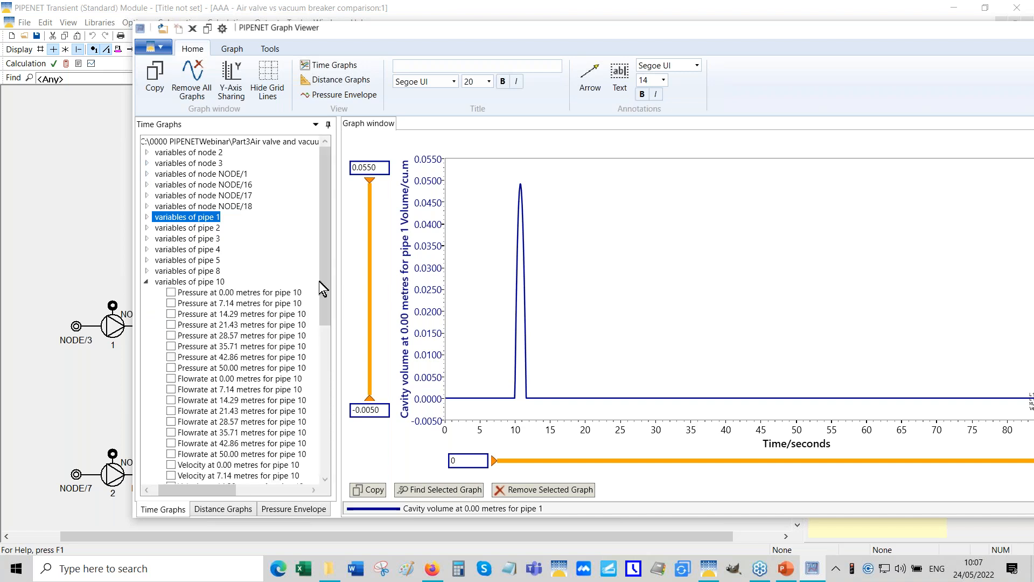
pyautogui.moveTo(321, 284); pyautogui.dragTo(322, 390)
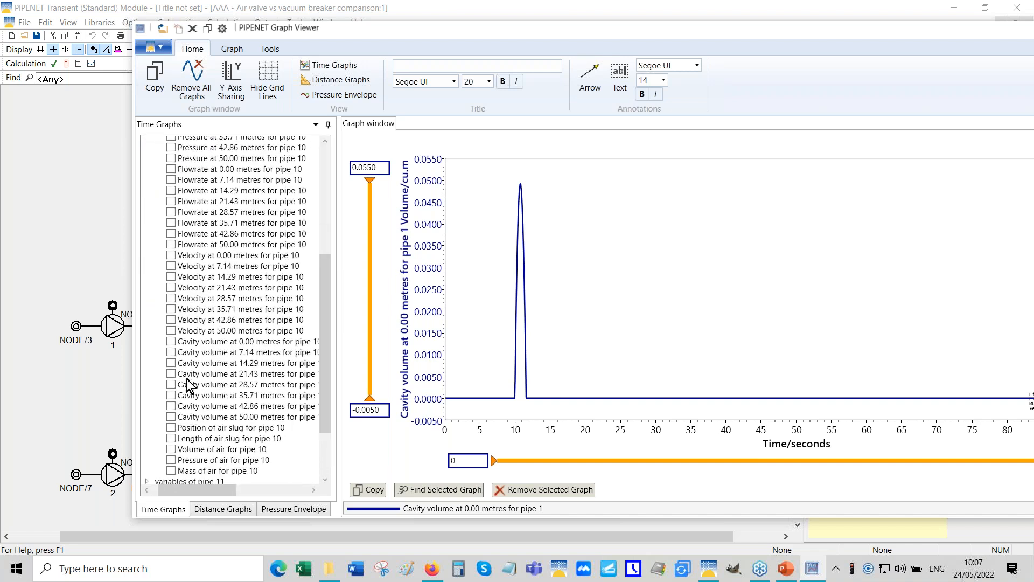
pyautogui.click(171, 342)
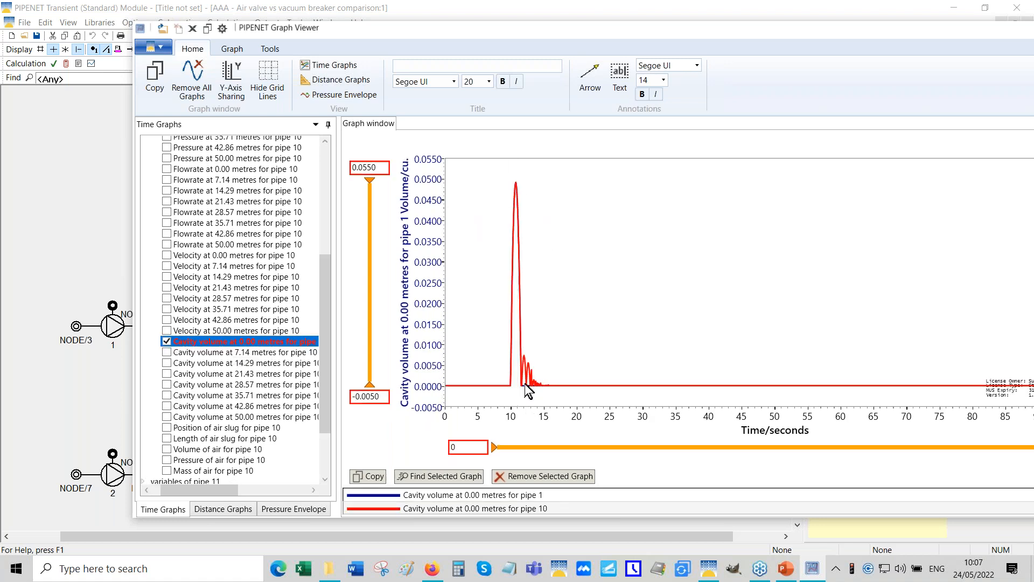
pyautogui.moveTo(524, 379)
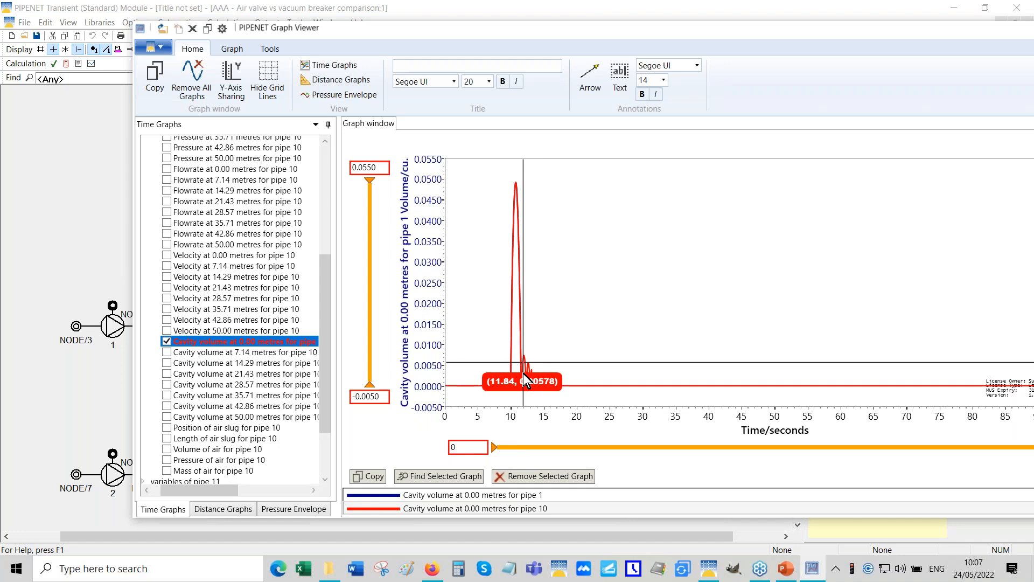
# - Add the volume of air for pipe 10 in the maximised Graph Viewer, and compare it with the network schematic in PIPENET Transient
pyautogui.click(167, 449)
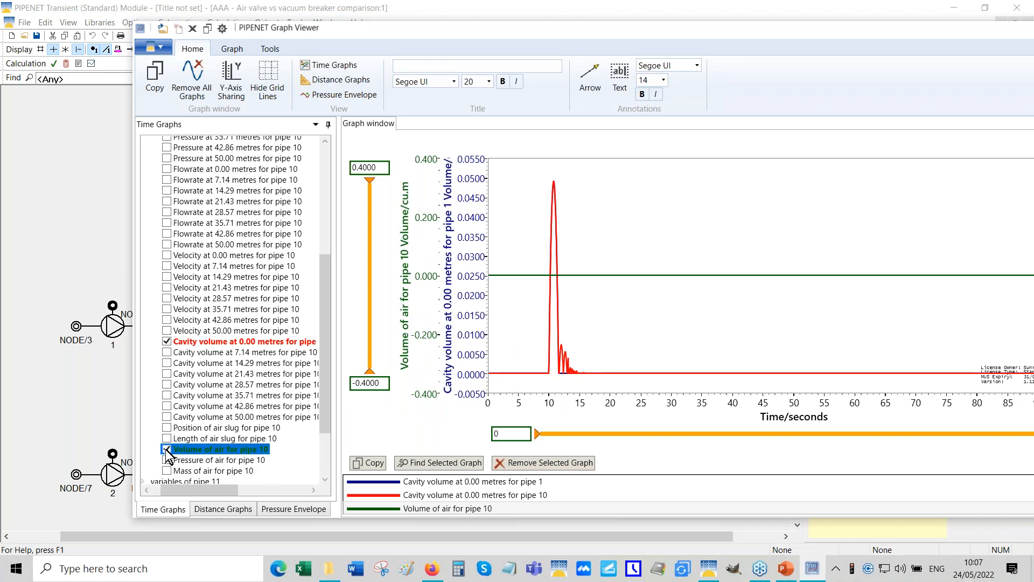
pyautogui.doubleClick(498, 35)
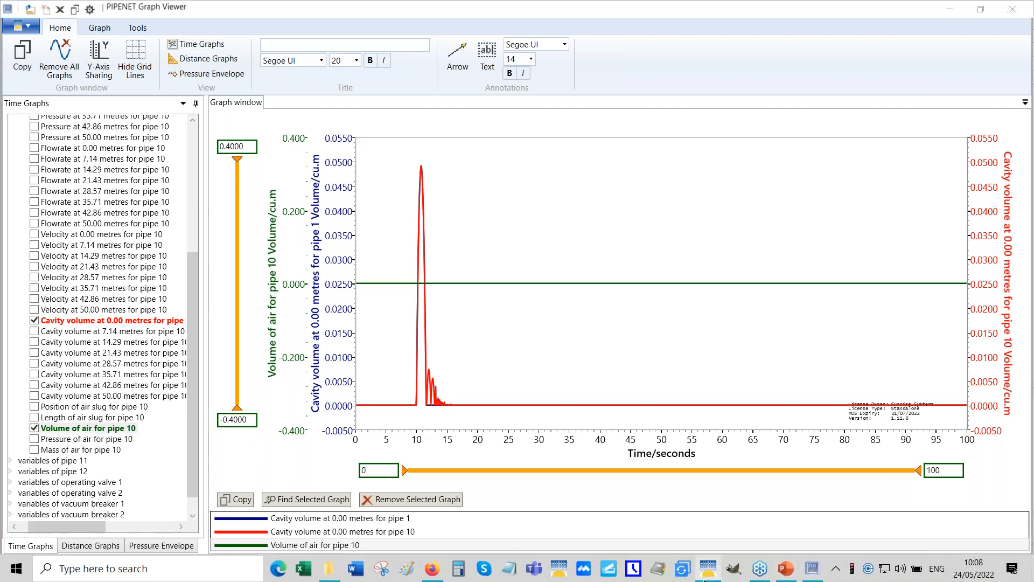
pyautogui.click(707, 575)
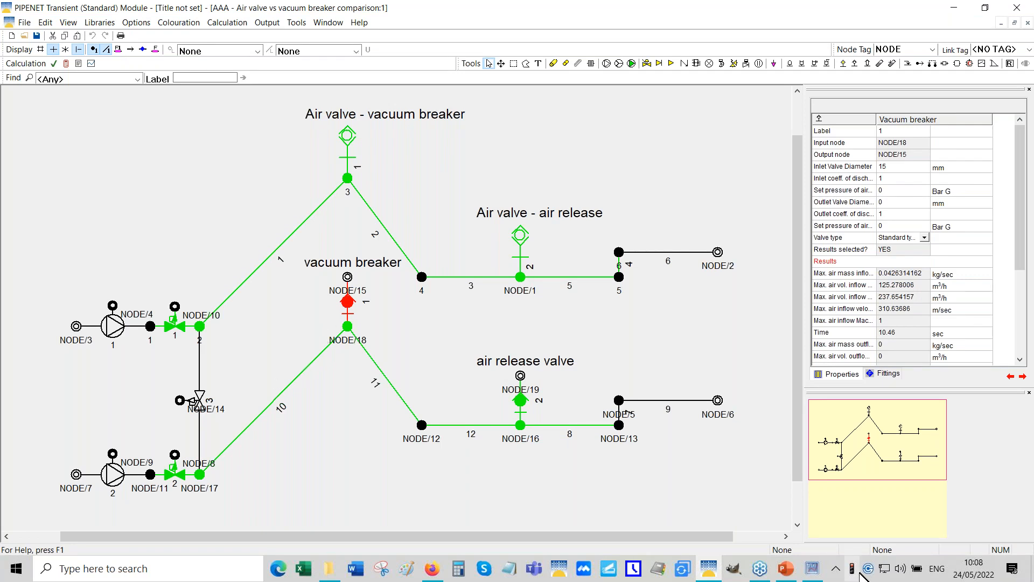
# - Back in the Graph Viewer, add the volume of air for pipe 1 and read its value on the flat part of the curve
pyautogui.click(813, 568)
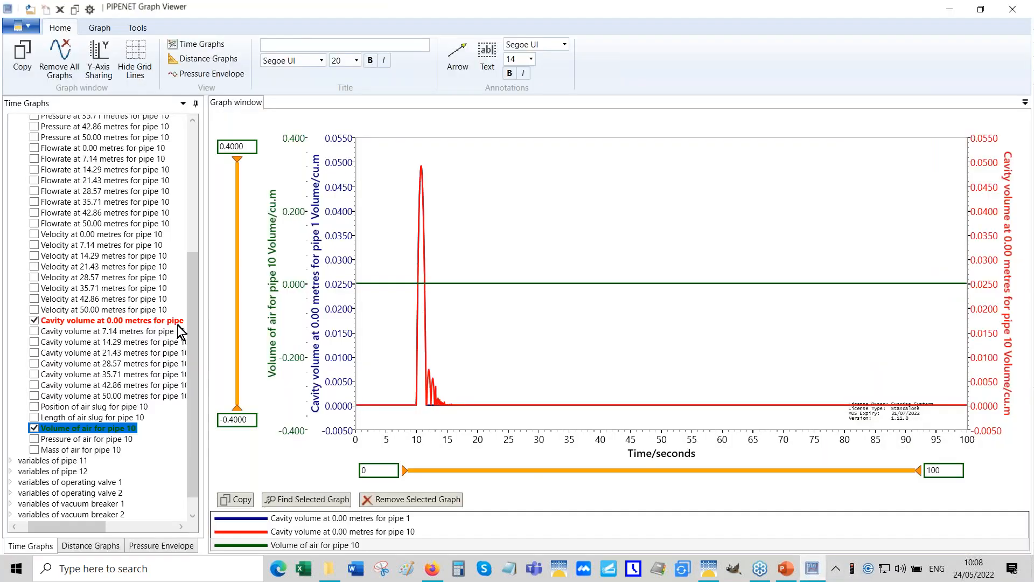
pyautogui.moveTo(197, 326); pyautogui.dragTo(193, 162)
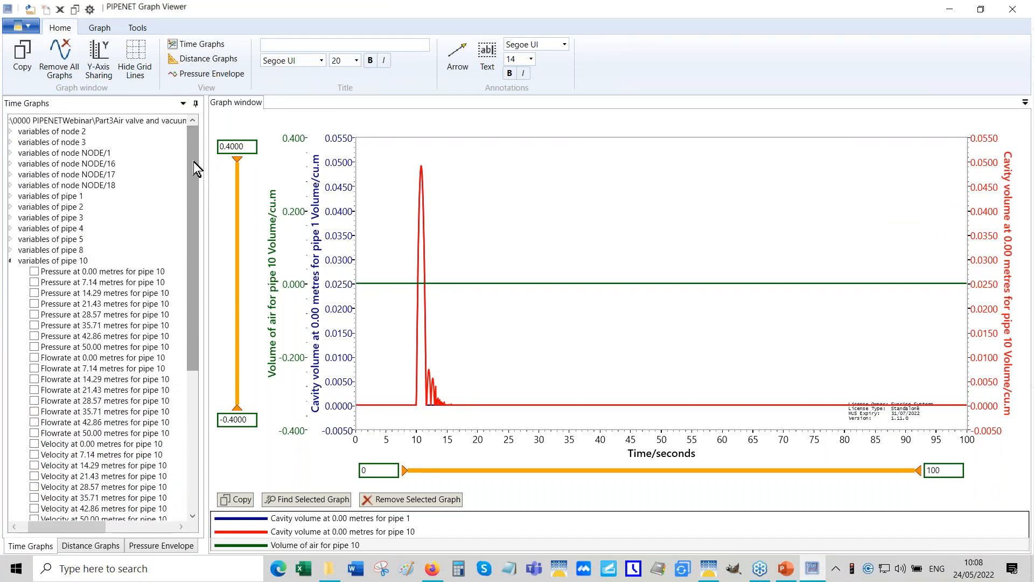
pyautogui.click(10, 196)
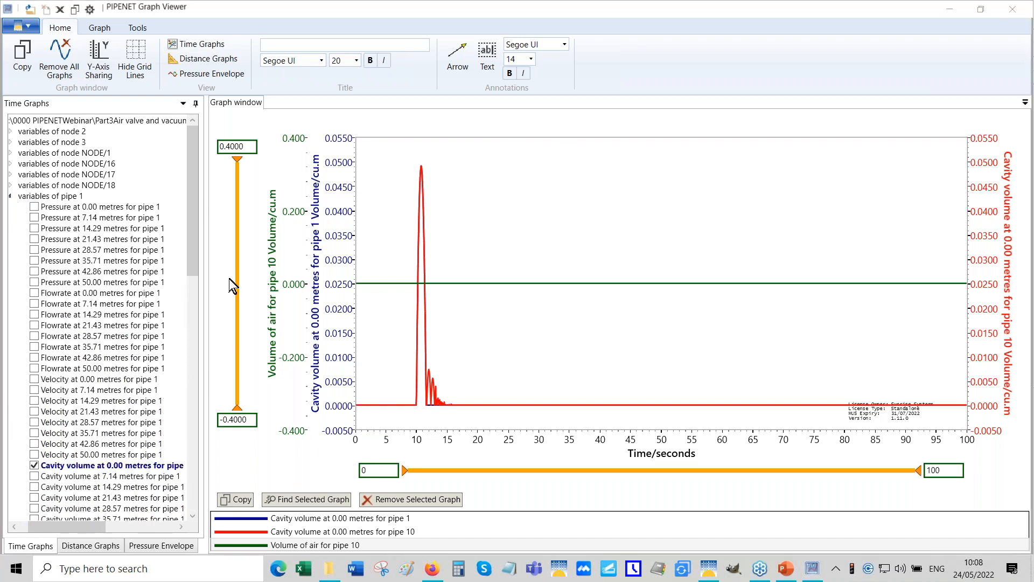
pyautogui.moveTo(197, 257); pyautogui.dragTo(196, 346)
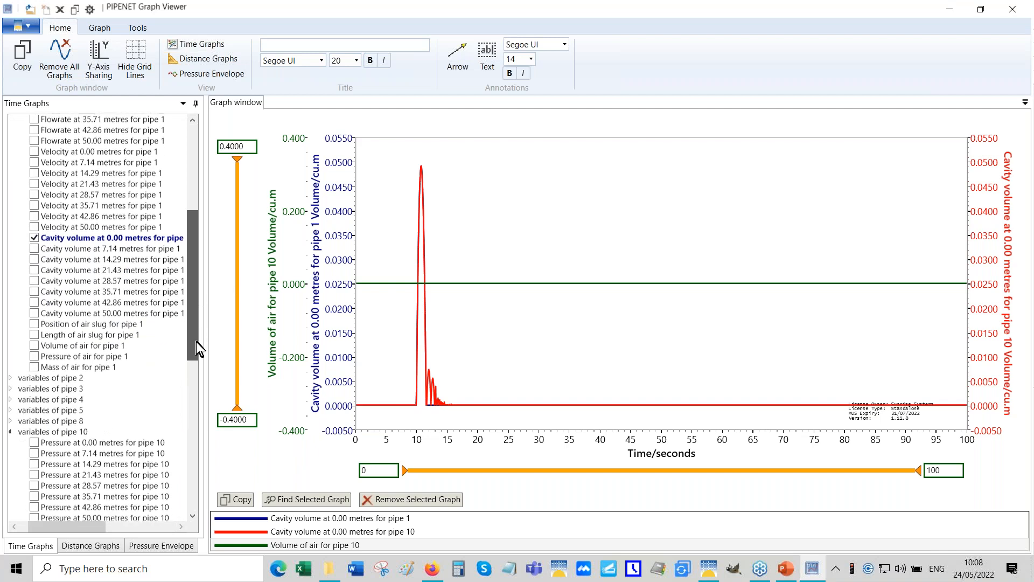
pyautogui.click(35, 346)
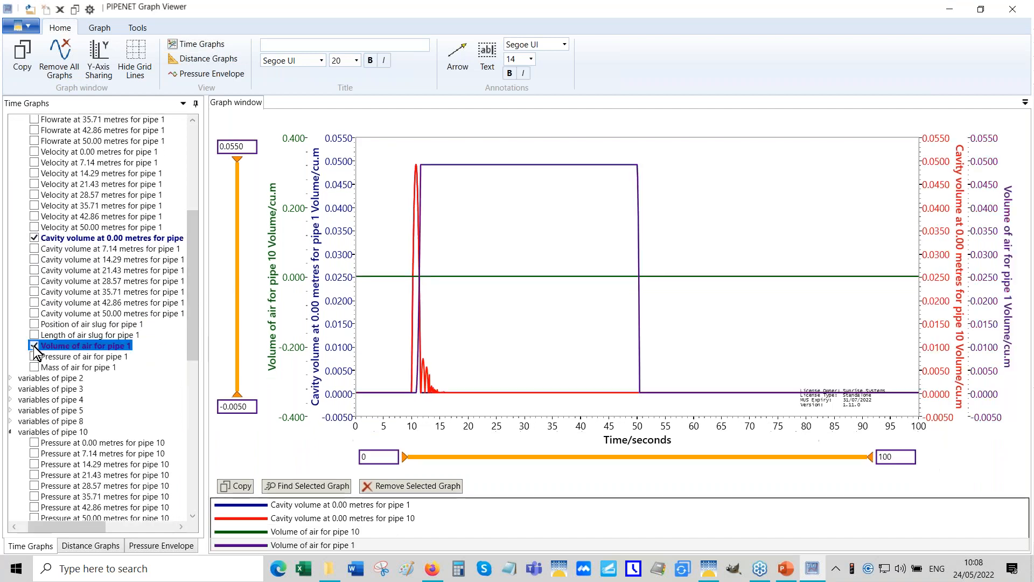
pyautogui.click(499, 164)
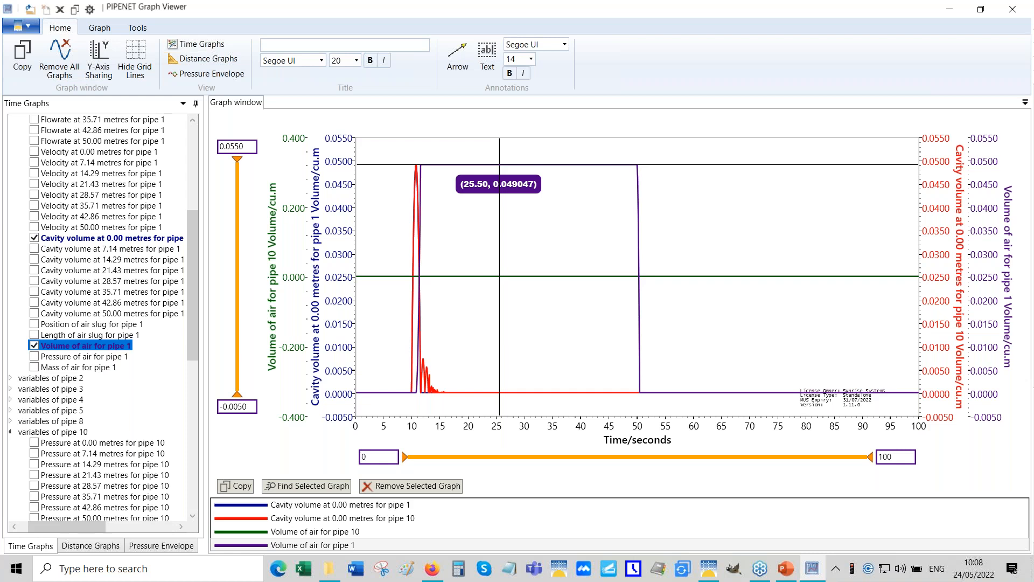
# - Close the Graph Viewer and clear the vacuum breaker selection in the network schematic
pyautogui.click(1014, 9)
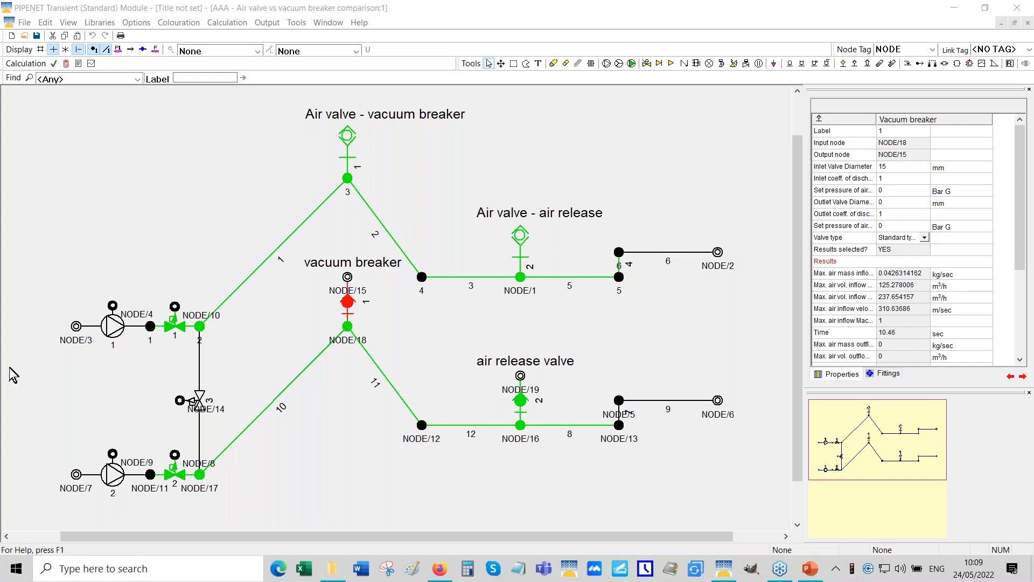
pyautogui.press('XF86AudioRaiseVolume')
pyautogui.press('XF86AudioRaiseVolume')
pyautogui.click(518, 160)
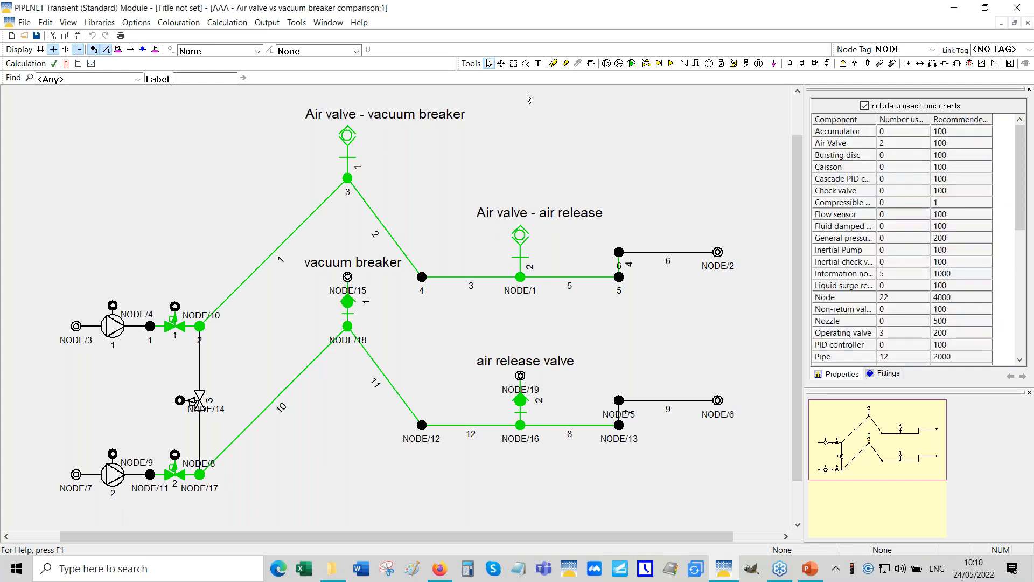